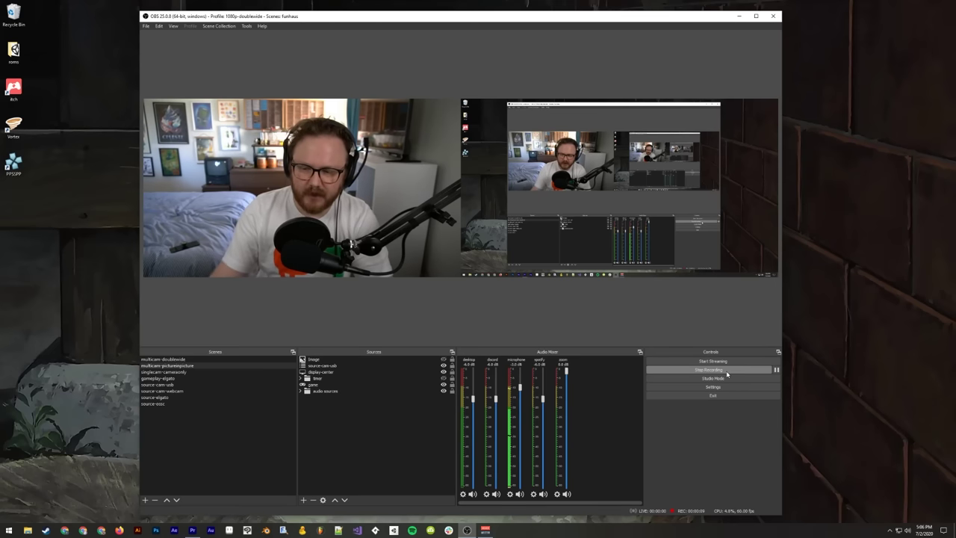
Step: Bring up the Voicemeeter Potato mixer, examine its input routing, and minimize it
click(890, 530)
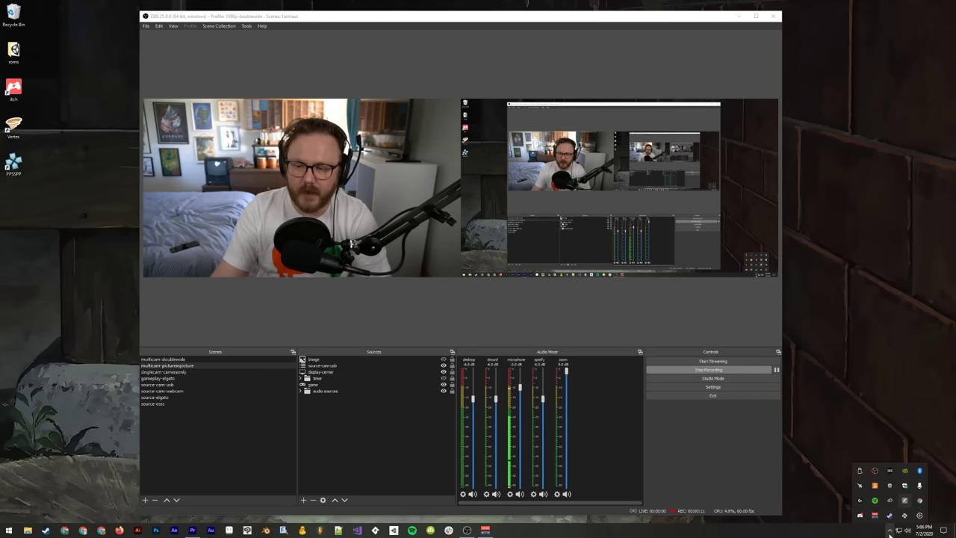
click(875, 515)
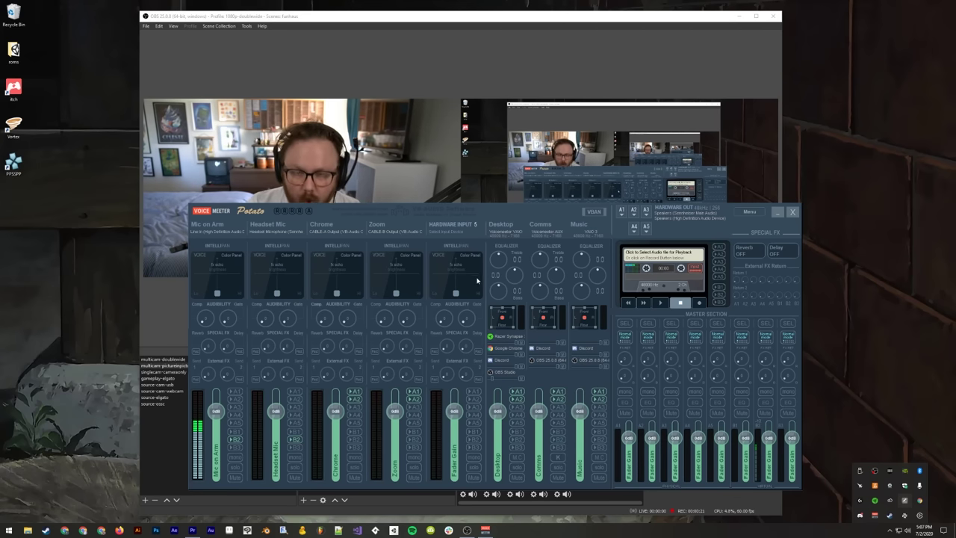
drag(517, 215, 655, 236)
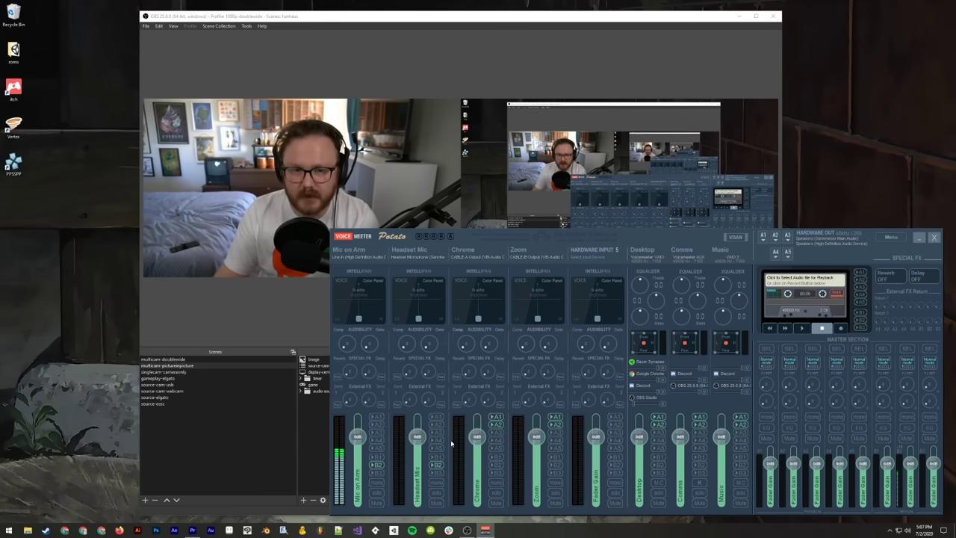
click(918, 237)
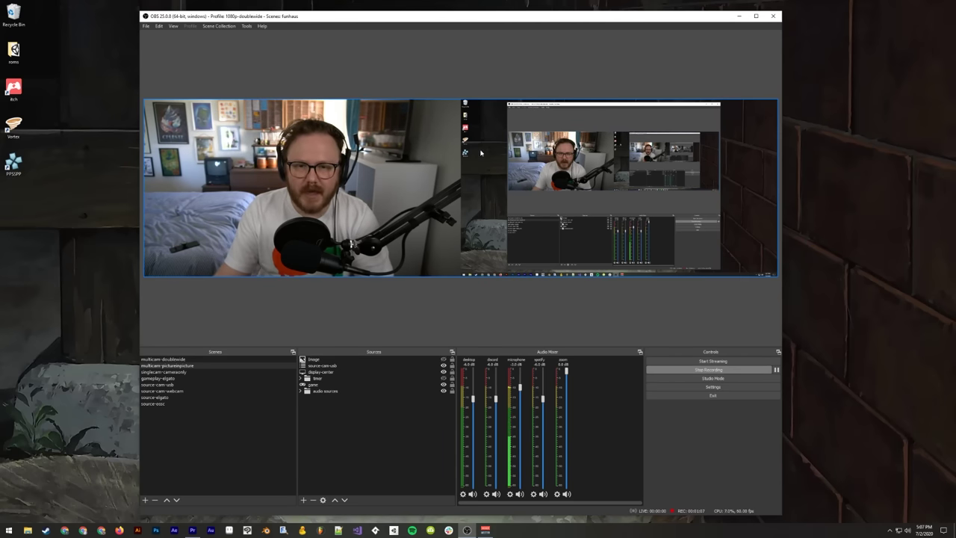
Step: Scale the source-cam-usb camera down to a small overlay and place it at the upper-left corner of the canvas
click(327, 366)
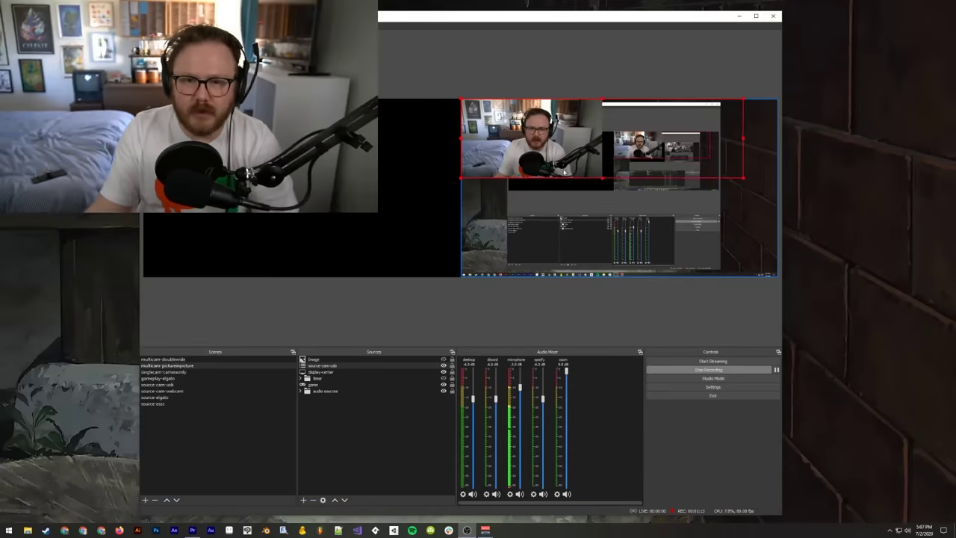
drag(743, 177, 583, 133)
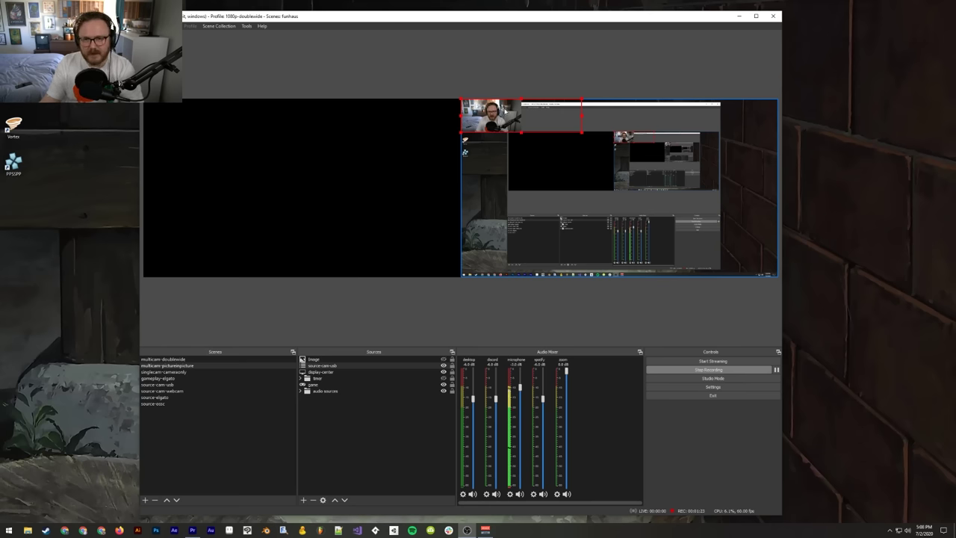
drag(483, 130, 166, 129)
Step: Reset the source-cam-usb camera's transform so it fills the double-wide canvas, and deselect it
right_click(178, 126)
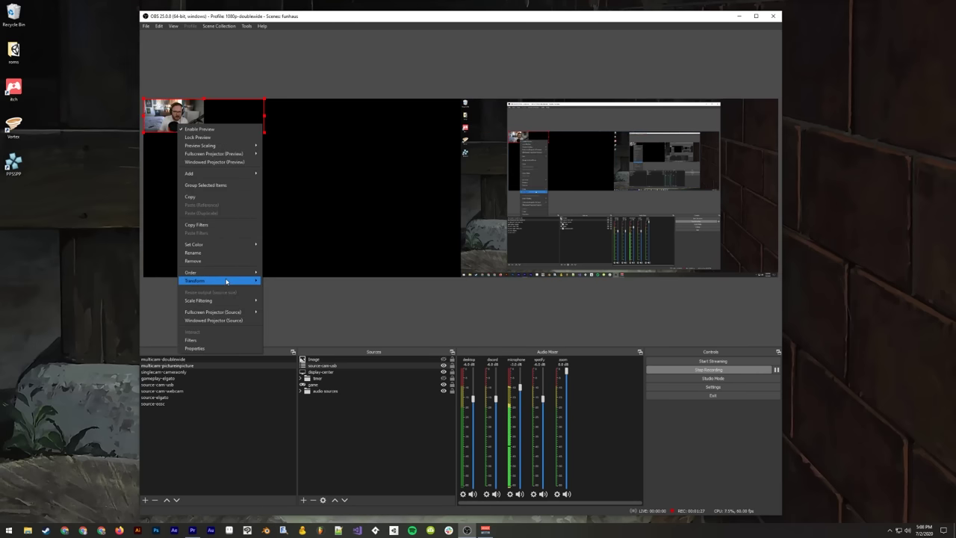
mouse_move(227, 281)
click(288, 308)
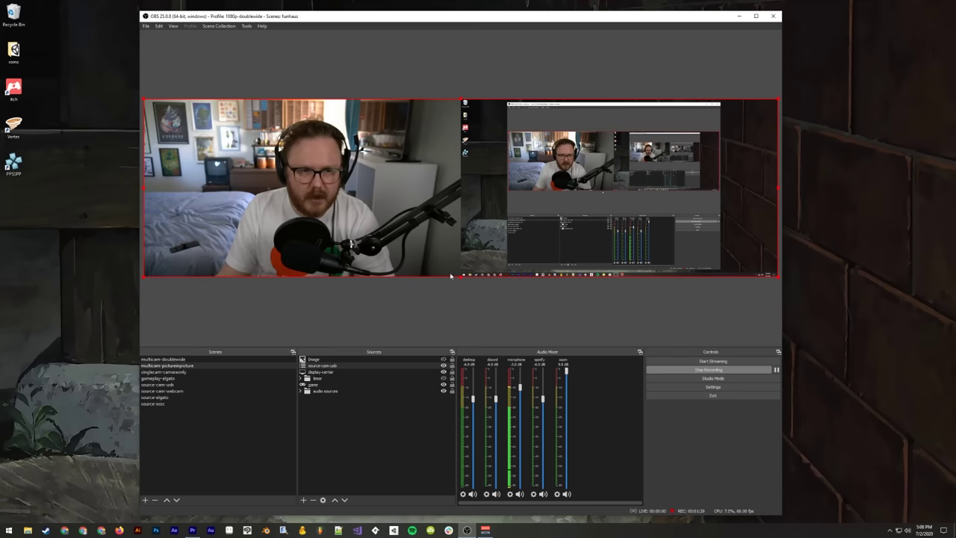
click(376, 428)
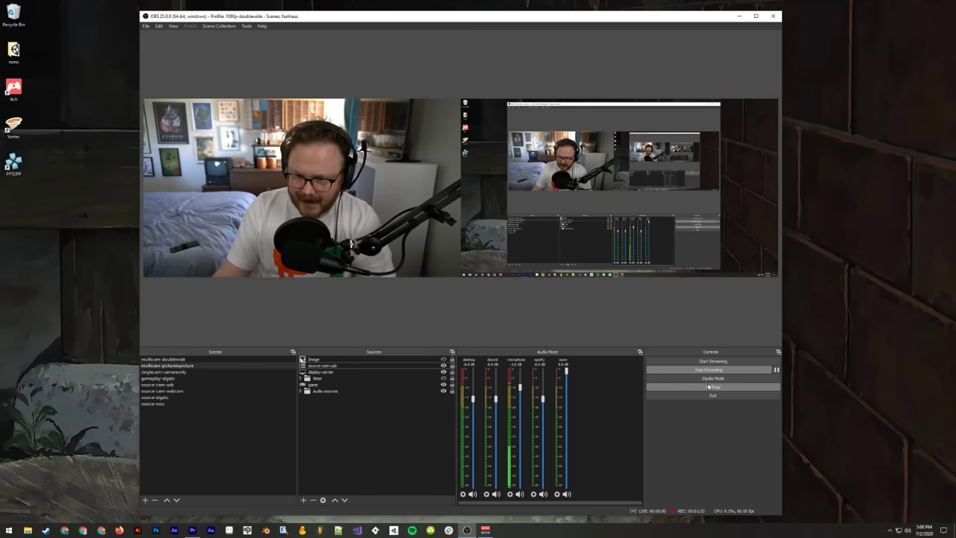
Step: Review the video settings and the recording output settings, including the audio tracks, encoder and bitrate
click(708, 386)
click(304, 216)
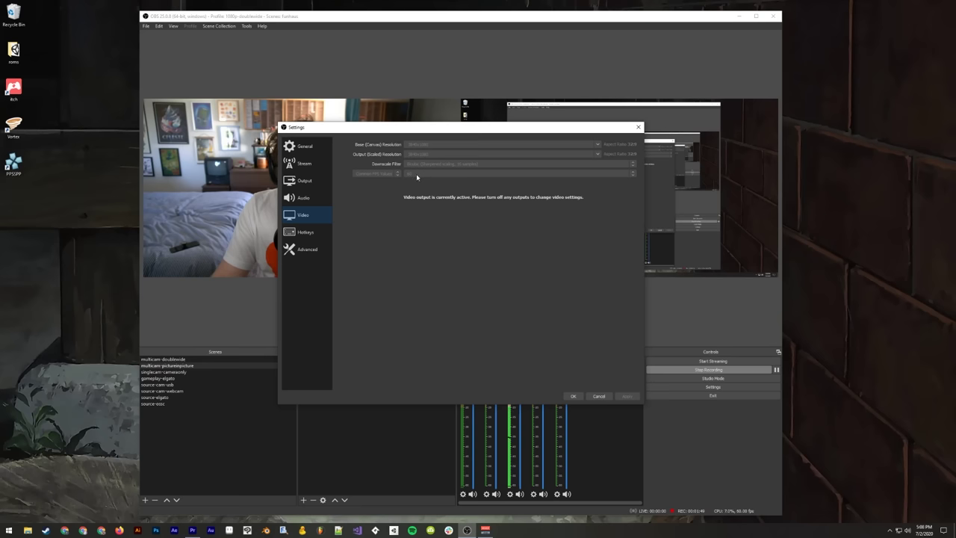
click(306, 181)
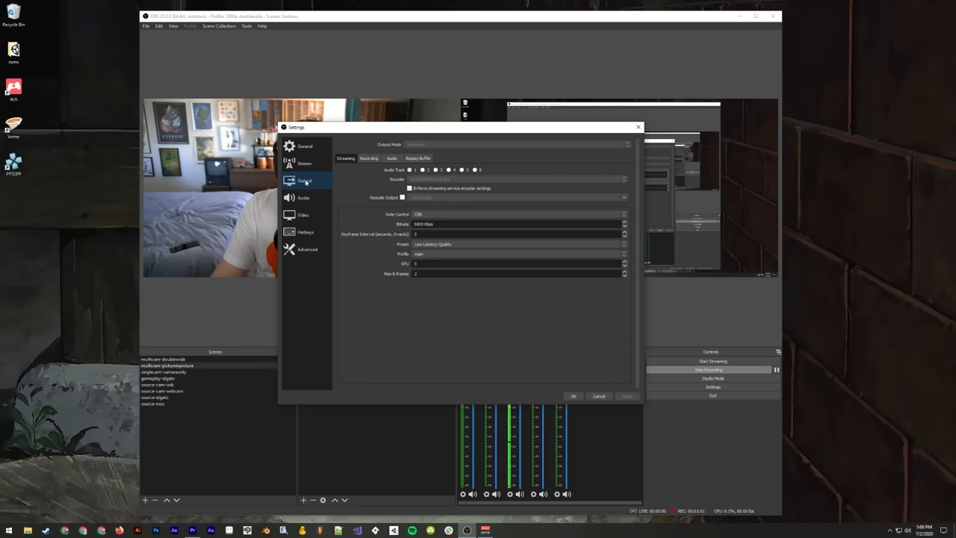
click(369, 159)
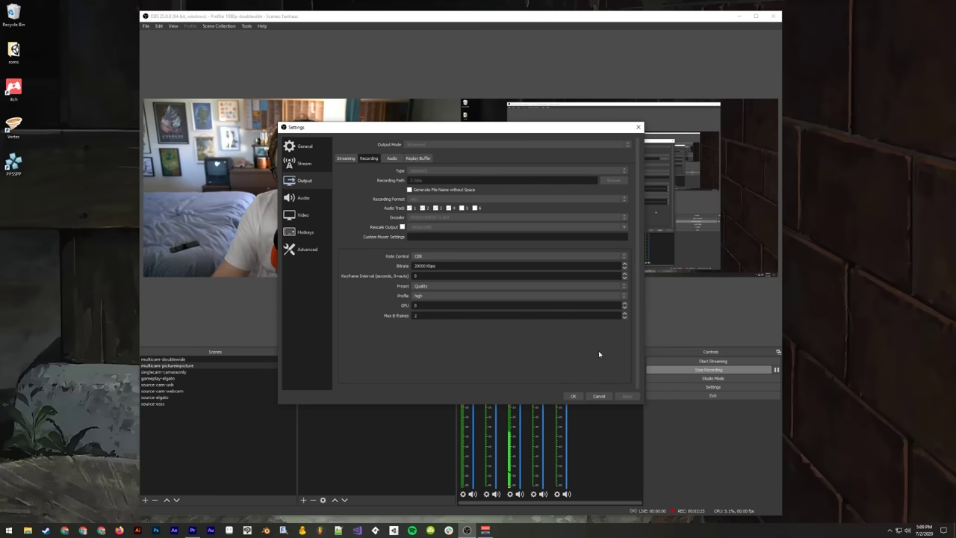
click(572, 397)
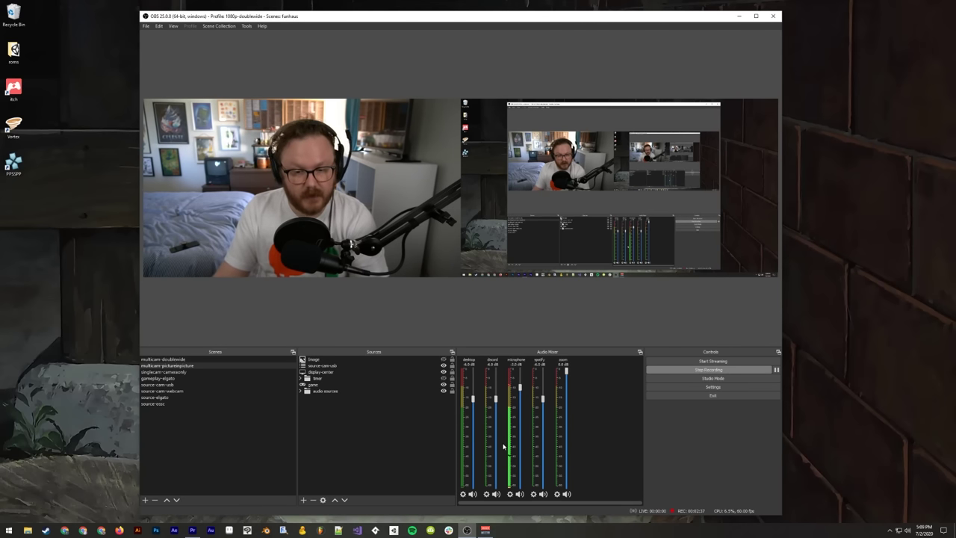
Step: Examine the audio track assignments of the desktop, discord, microphone and spotify sources in Advanced Audio Properties
click(487, 494)
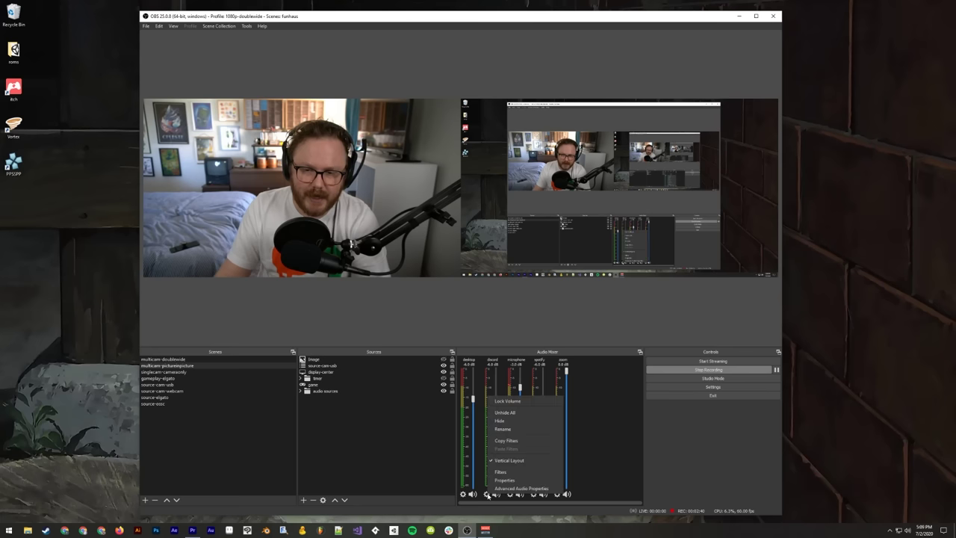
click(533, 489)
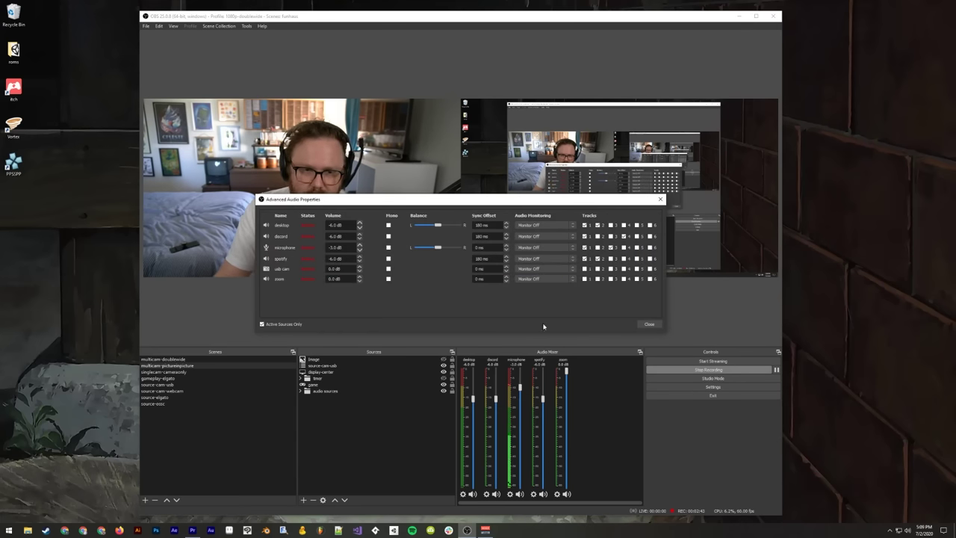
drag(463, 202, 465, 271)
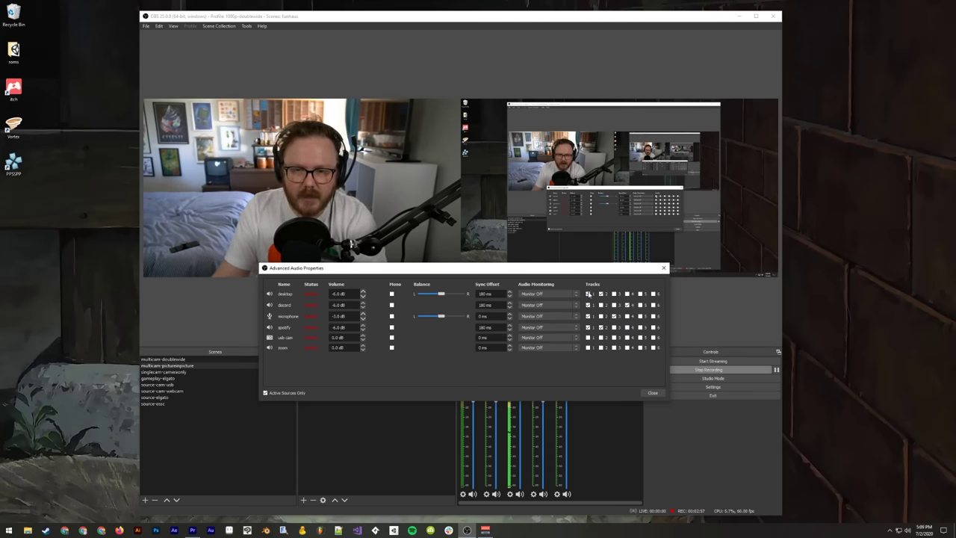
click(588, 294)
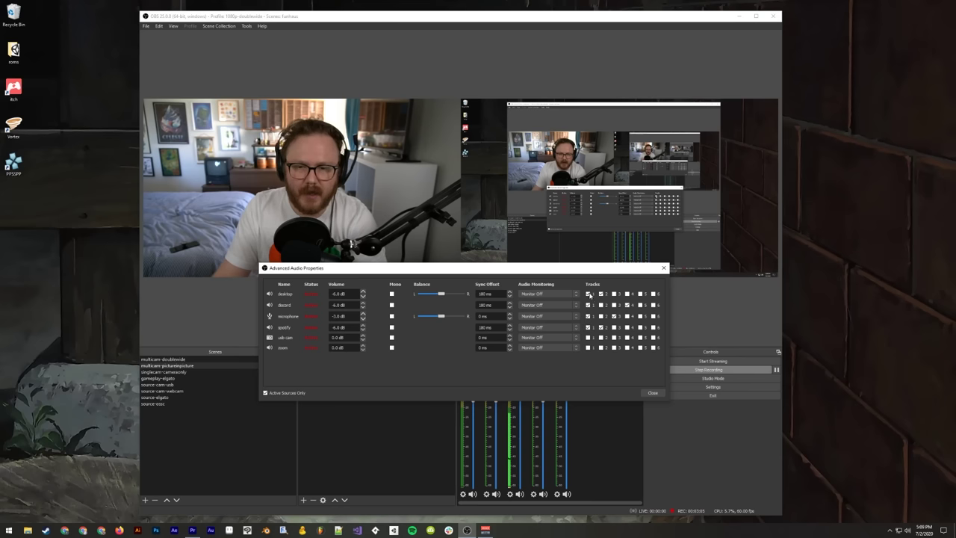
click(601, 294)
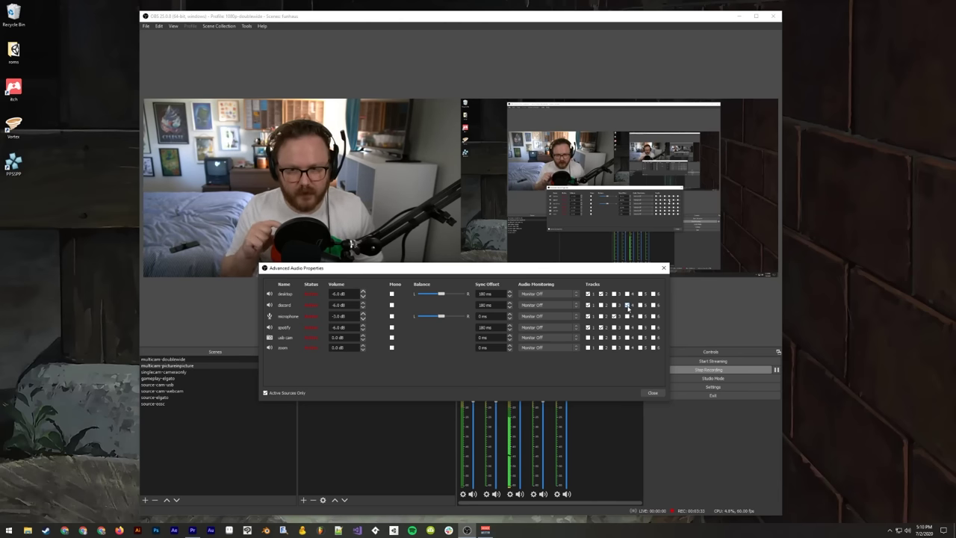
click(654, 394)
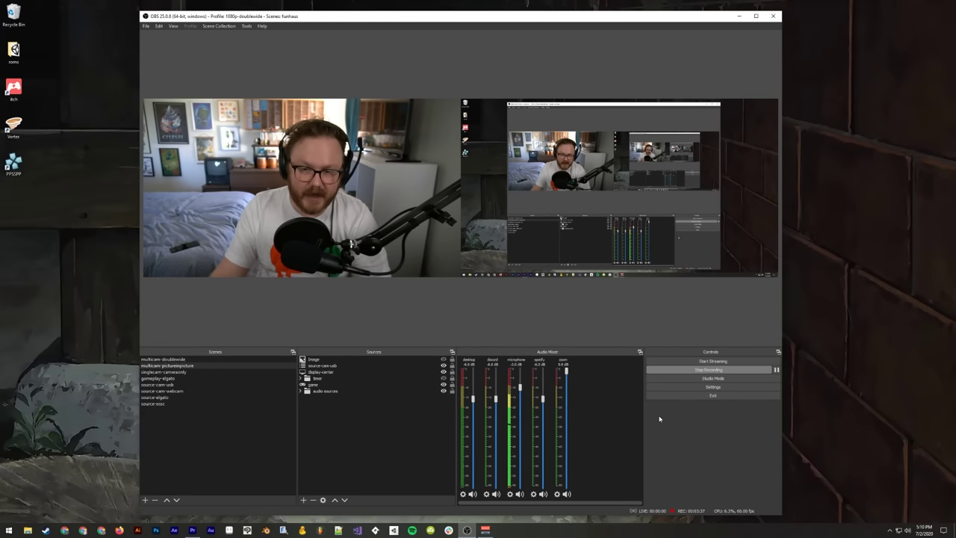
Step: Review the streaming output settings and close the settings dialog
click(702, 387)
click(307, 181)
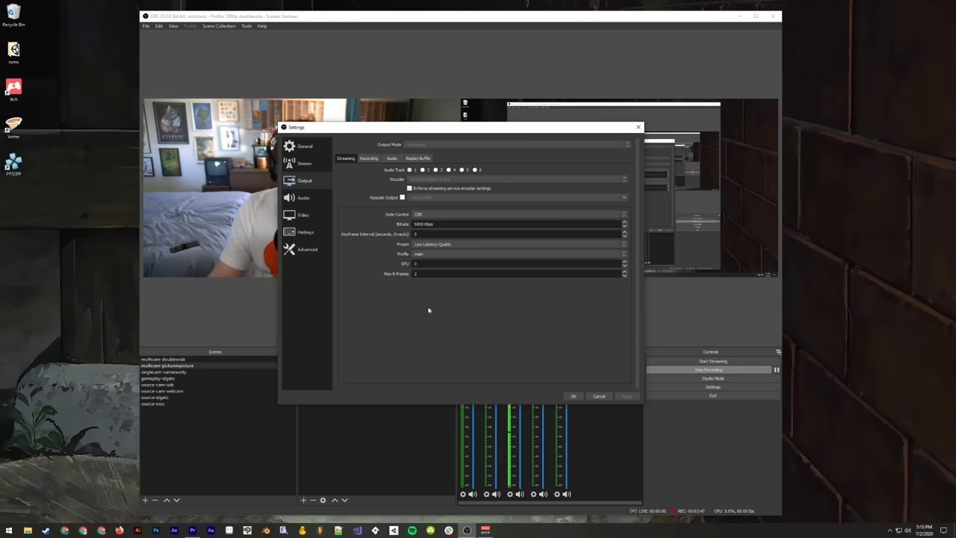
click(573, 396)
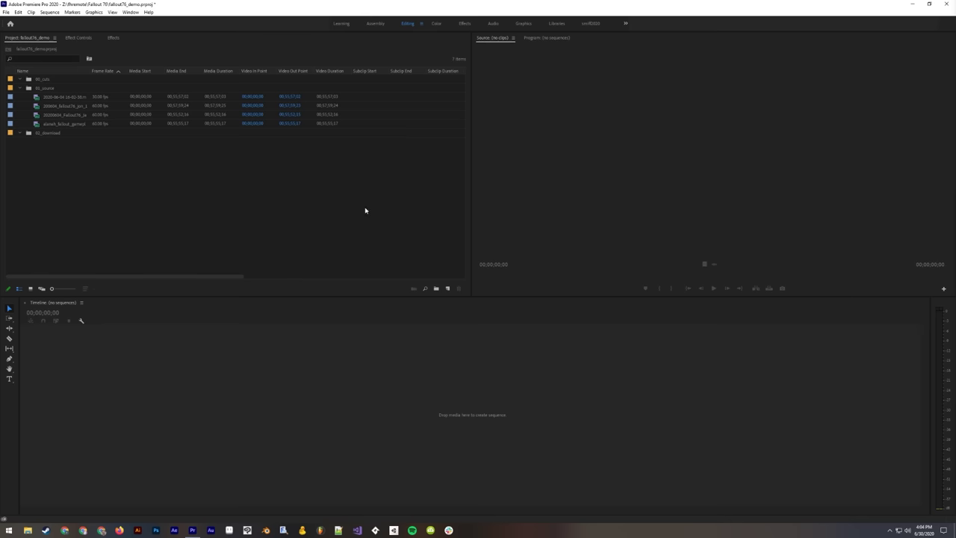
Step: Switch to Premiere Pro and go through the four clips in the source bin one by one
click(189, 177)
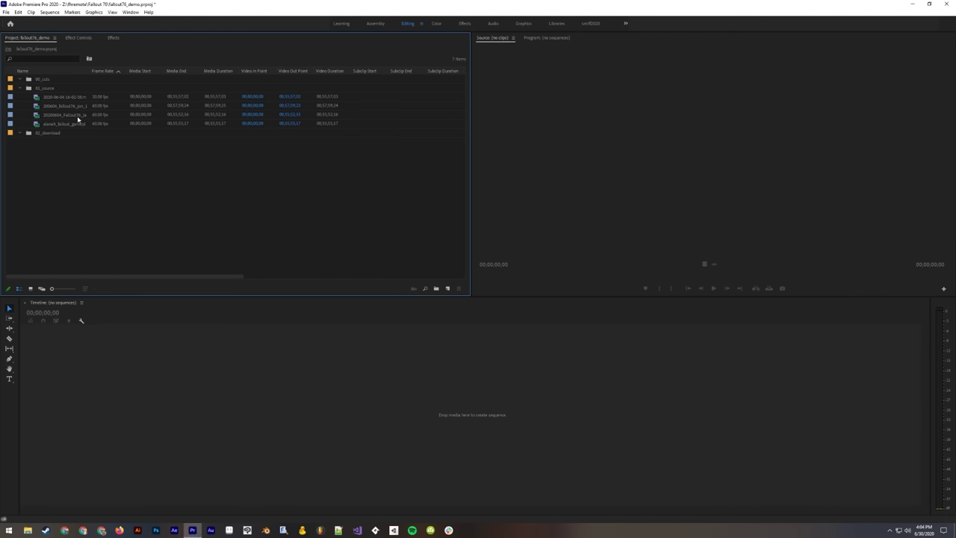
click(39, 98)
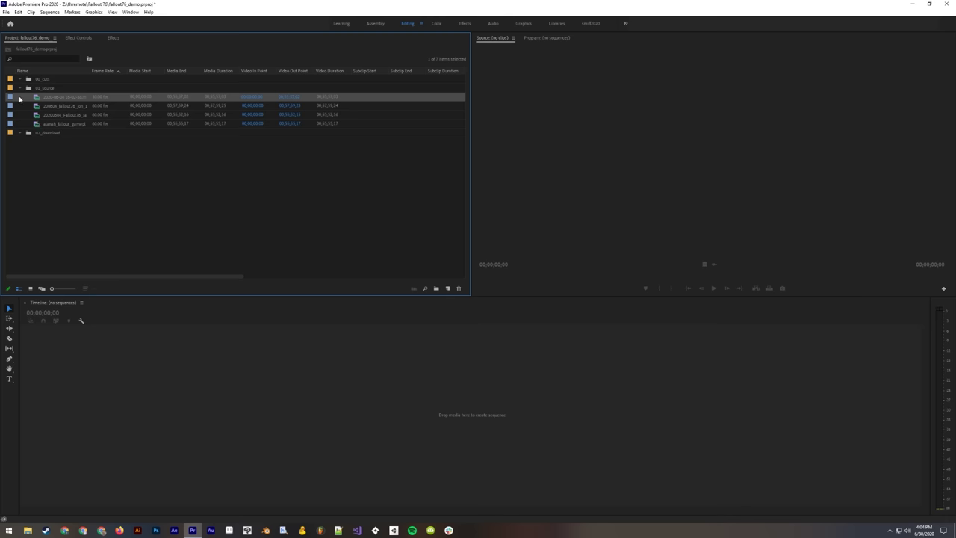
click(78, 173)
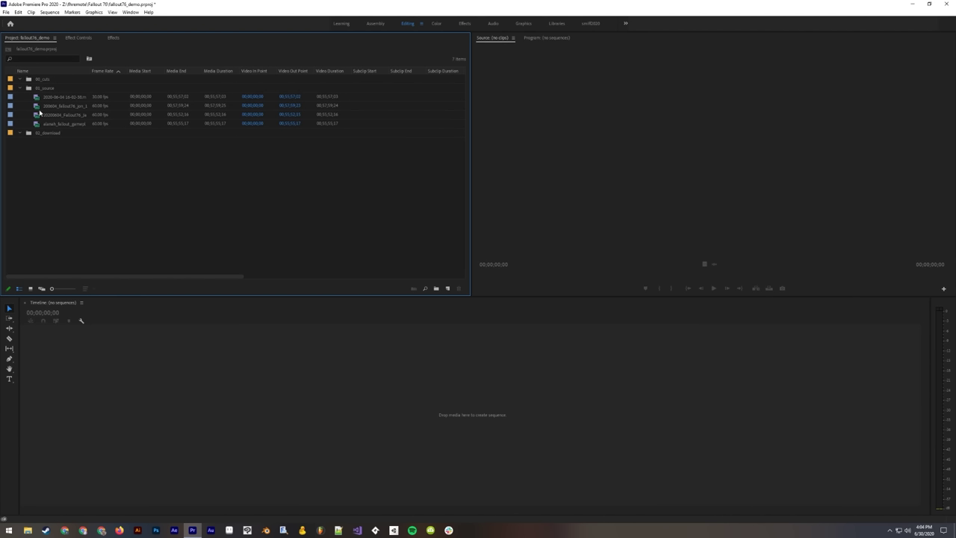
click(37, 98)
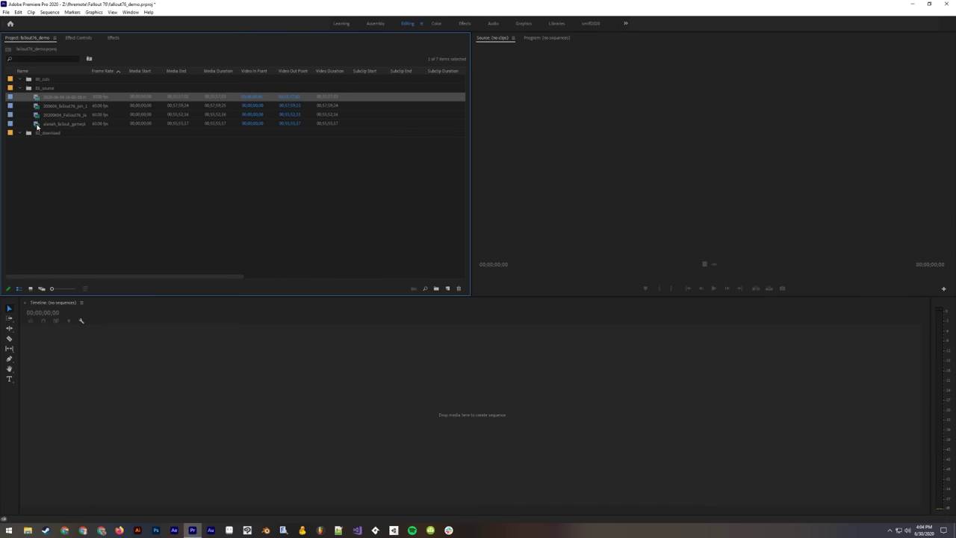
click(36, 123)
click(37, 115)
click(37, 106)
click(35, 98)
key(Down)
key(Down)
key(Down)
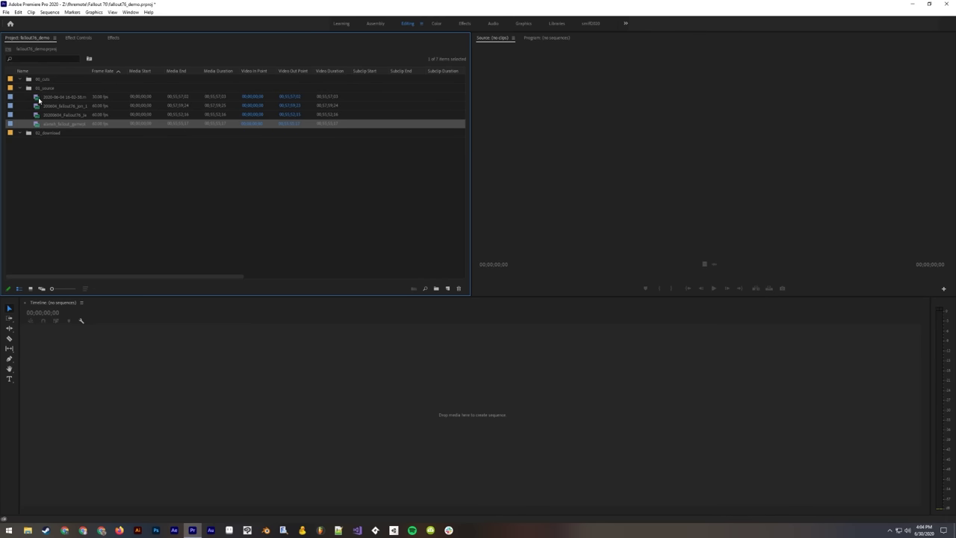
Step: Open the Create Proxies options for all four clips in the source bin
click(39, 101)
shift+click(39, 122)
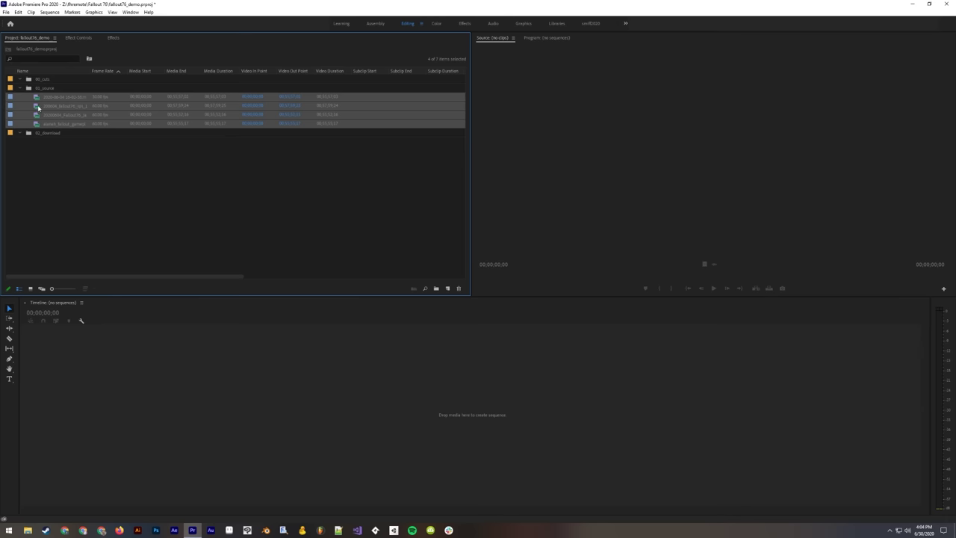
right_click(37, 105)
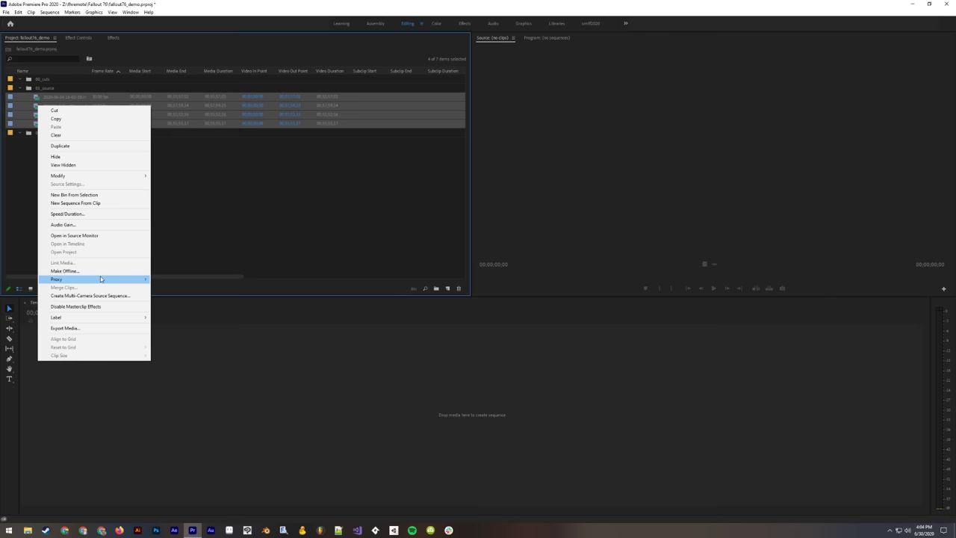
mouse_move(122, 281)
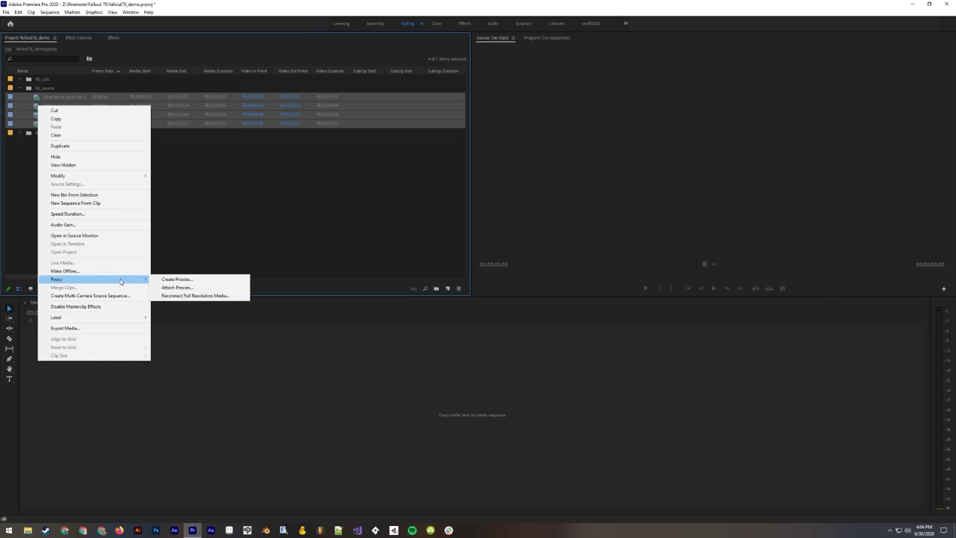
click(196, 280)
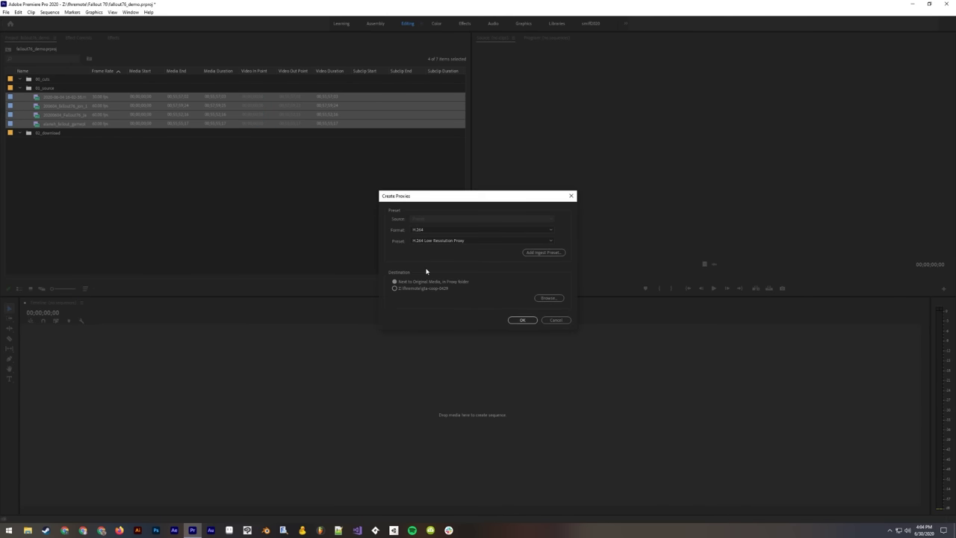
Step: Choose the QuickTime format and the ProRes Low Resolution Proxy preset, cancel the proxy creation, and deselect the clips
click(437, 229)
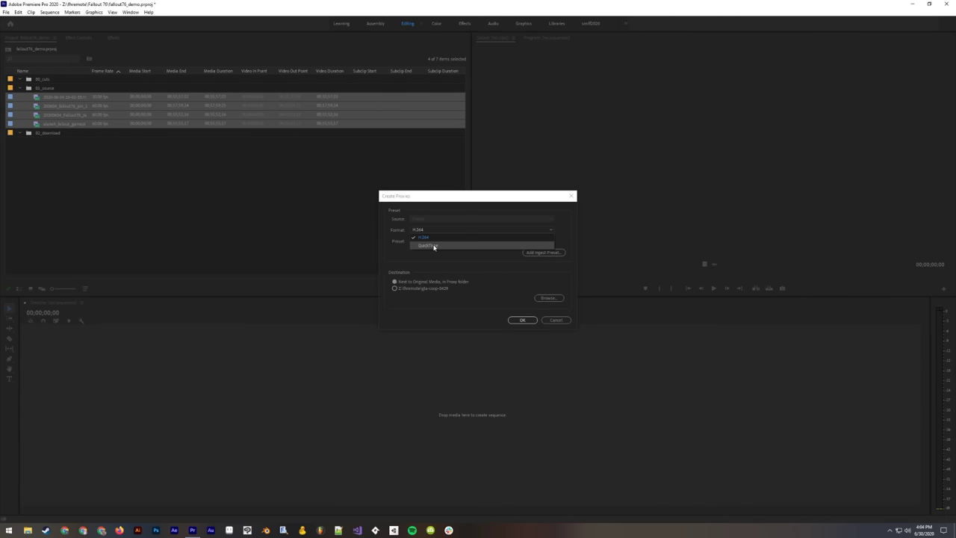
click(437, 244)
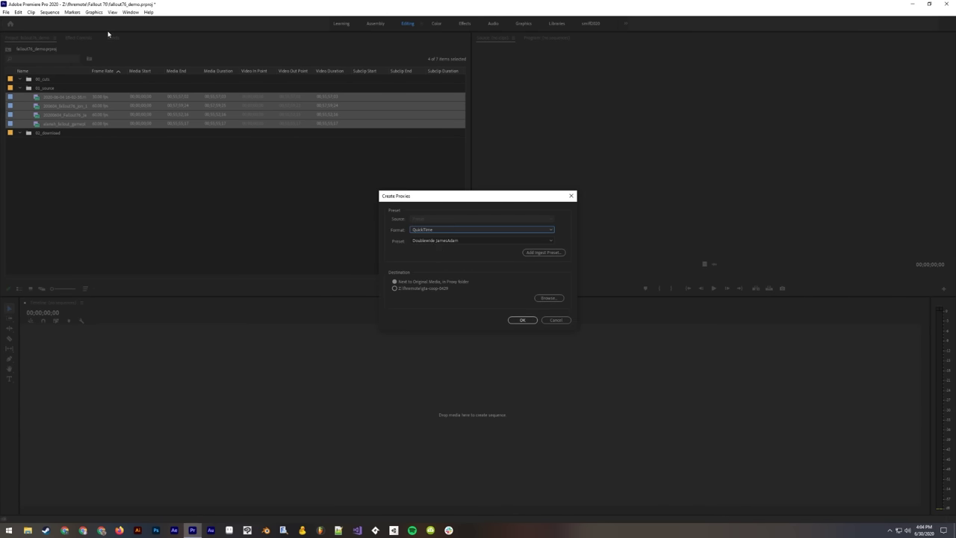
click(444, 241)
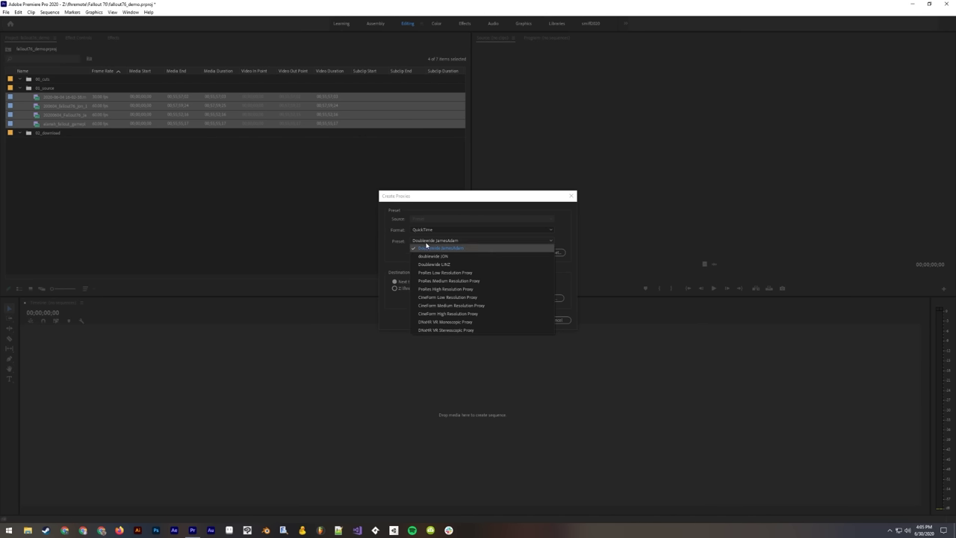
click(440, 274)
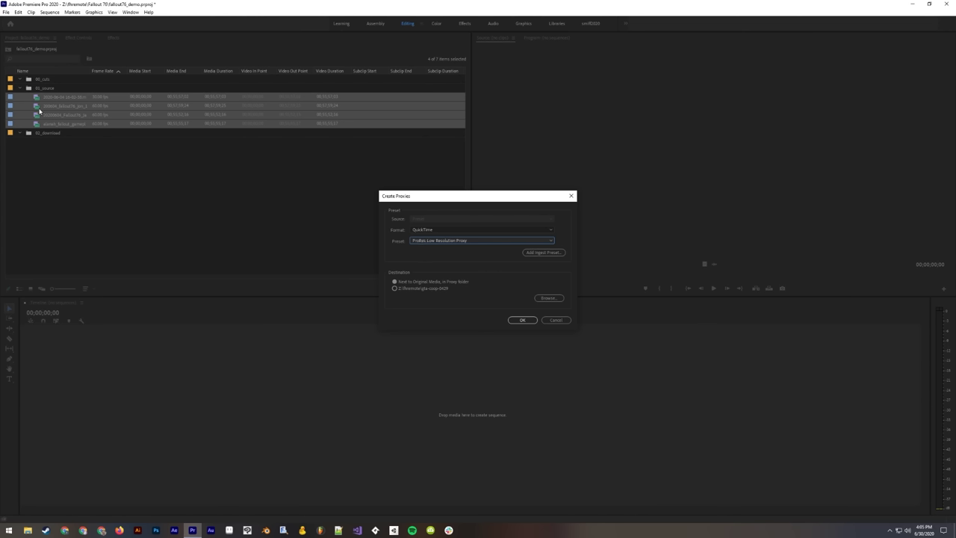
click(555, 321)
click(149, 154)
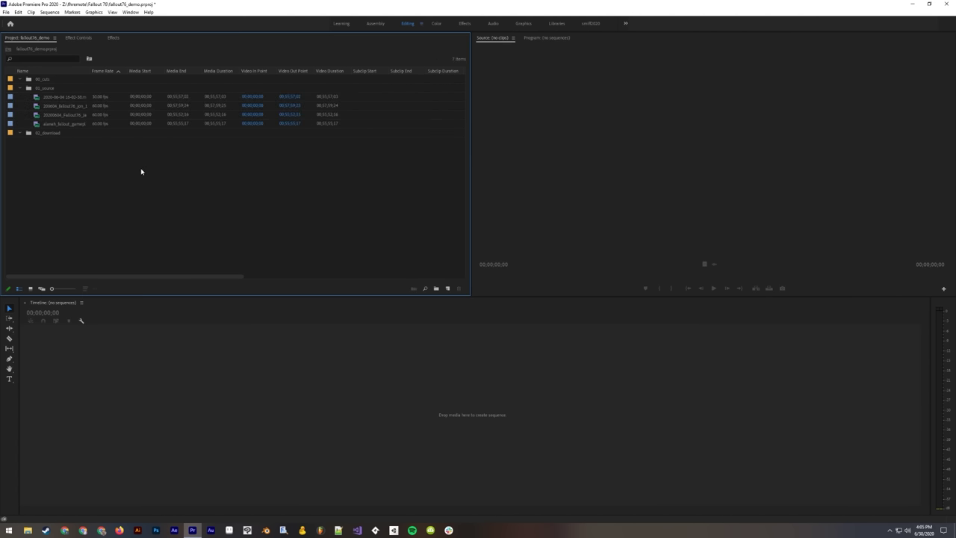
Step: With the Name column widened, create a sequence from the third source clip and add the fallout_gameplay clip on V4 at its start
click(38, 98)
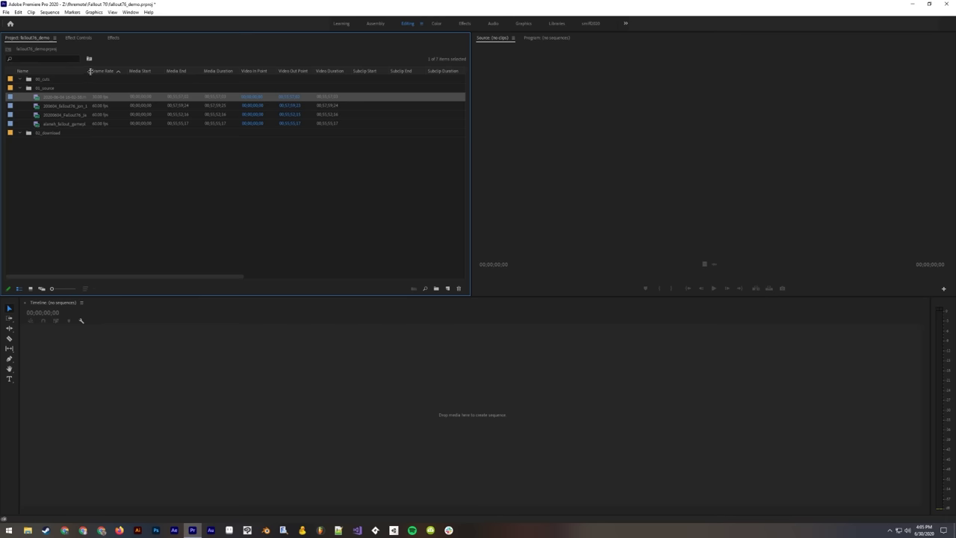
drag(90, 71, 204, 71)
click(43, 116)
drag(44, 133, 181, 343)
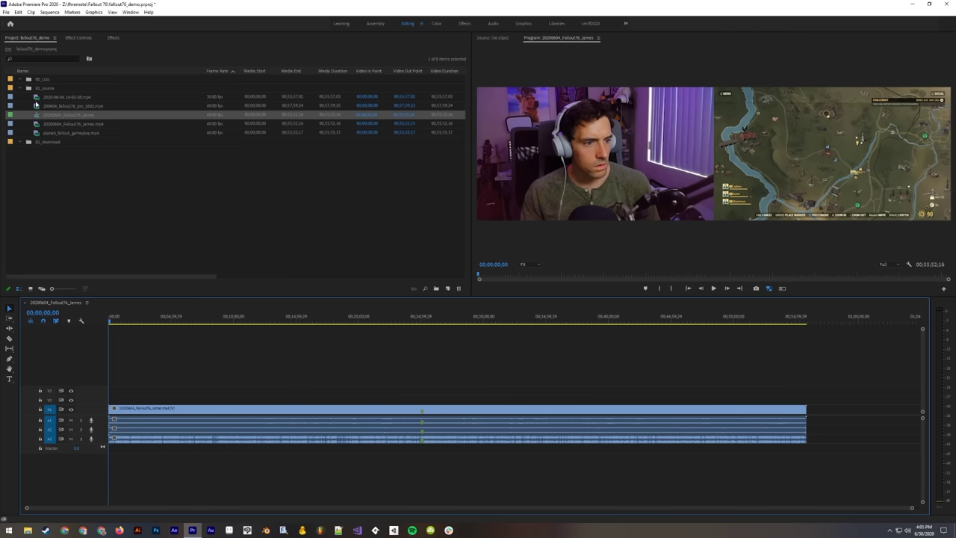
click(39, 135)
drag(106, 219, 112, 475)
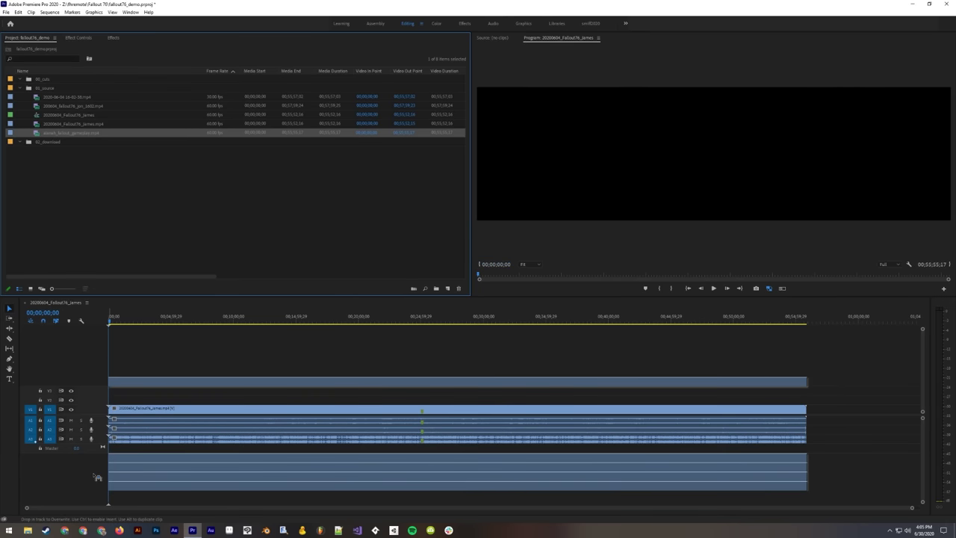
Step: Append the participant's name to the 2020-06-04 source clip's name and place that clip on V5 at the sequence start
click(78, 98)
click(78, 98)
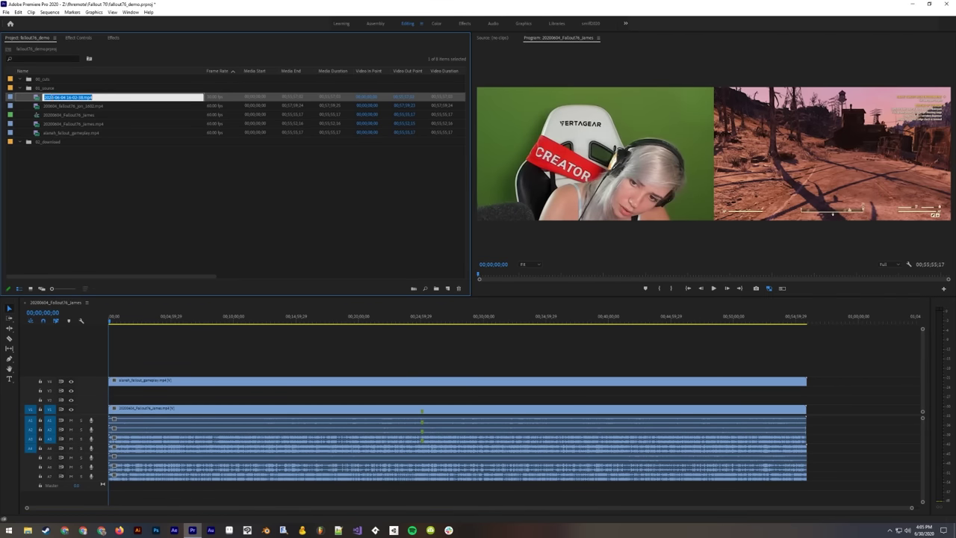
click(76, 95)
text(lindsey)
key(Tab)
drag(36, 98, 107, 499)
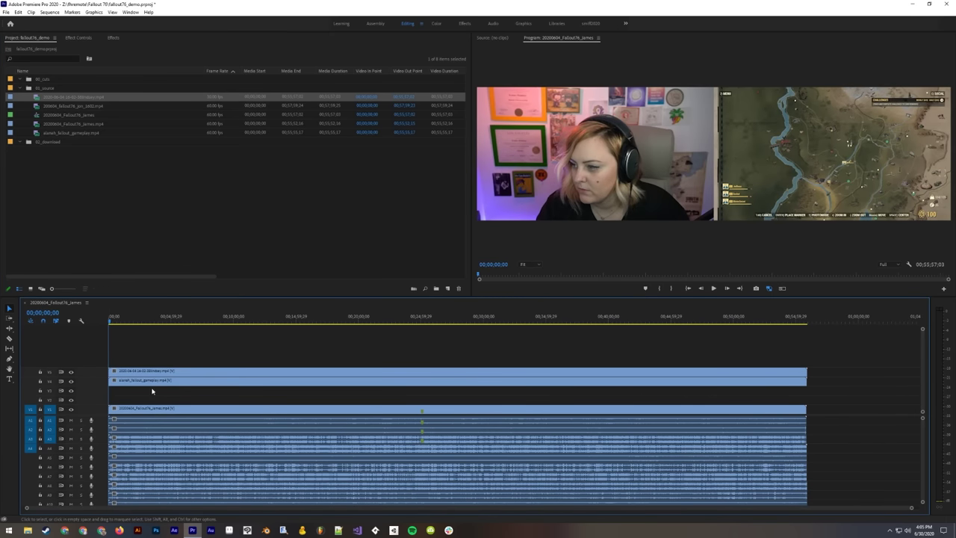
Step: Place the remaining source clip on V6 at the sequence start and lower the upper three video clips to V2, V3 and V4
scroll(212, 463, down, 2)
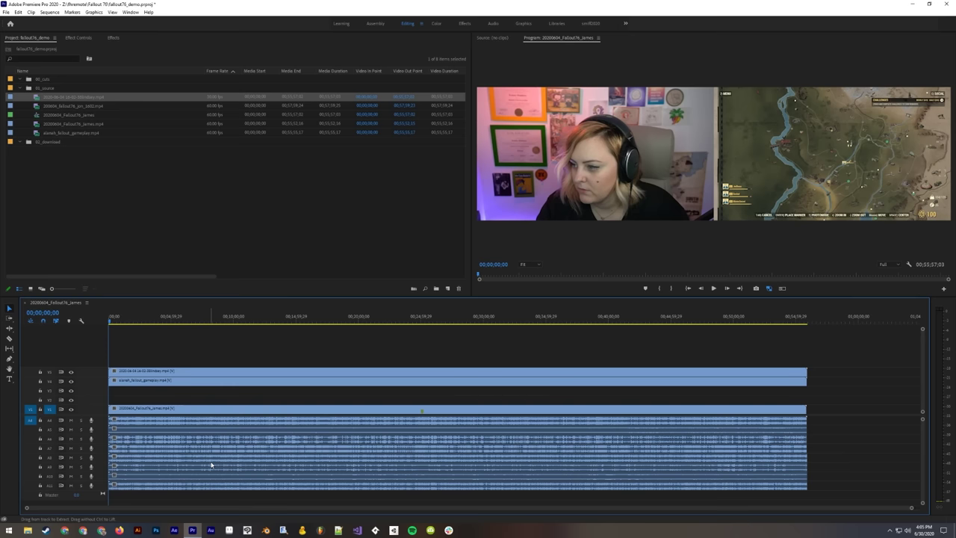
drag(40, 109, 115, 509)
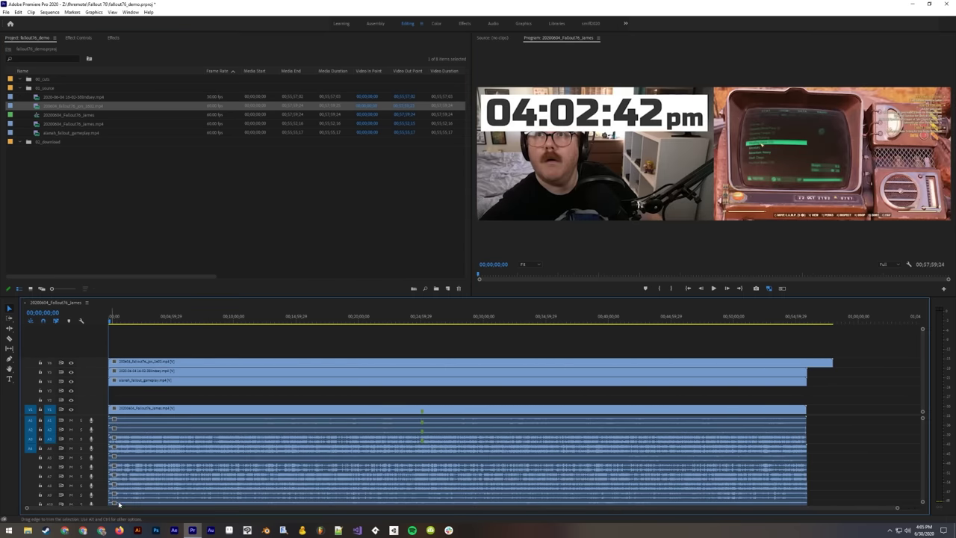
drag(158, 348, 173, 399)
click(190, 352)
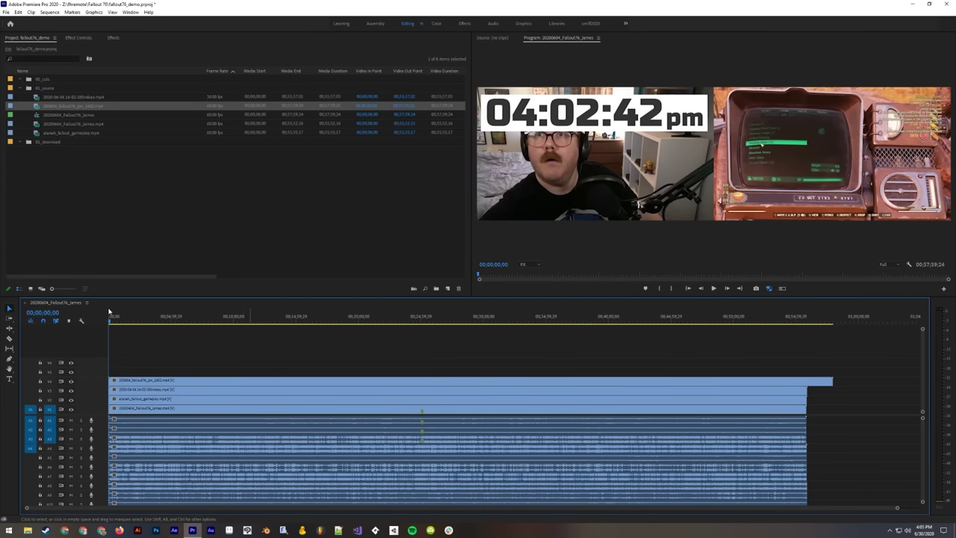
Step: Enlarge the timeline area and increase the audio track height so the audio of all four clips fits in view
drag(127, 296, 127, 215)
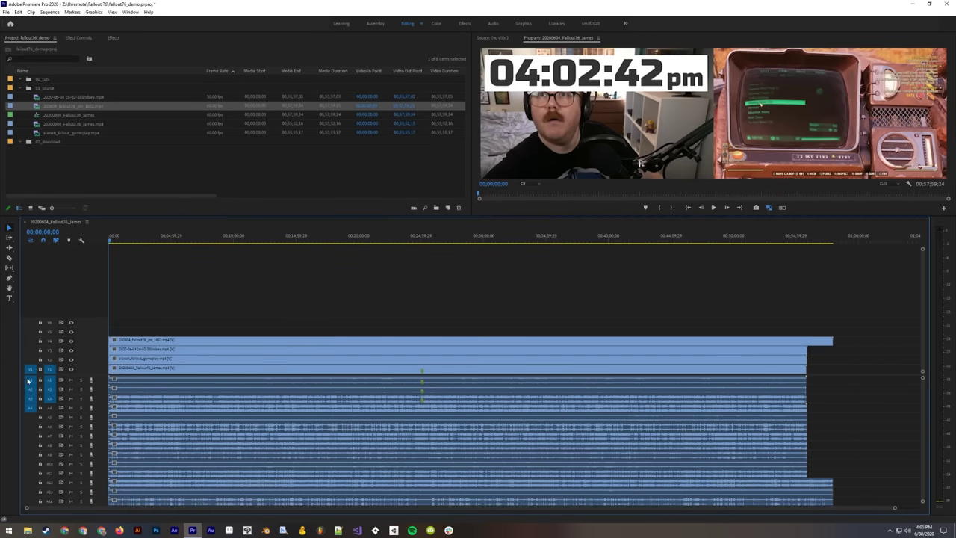
scroll(552, 365, down, 2)
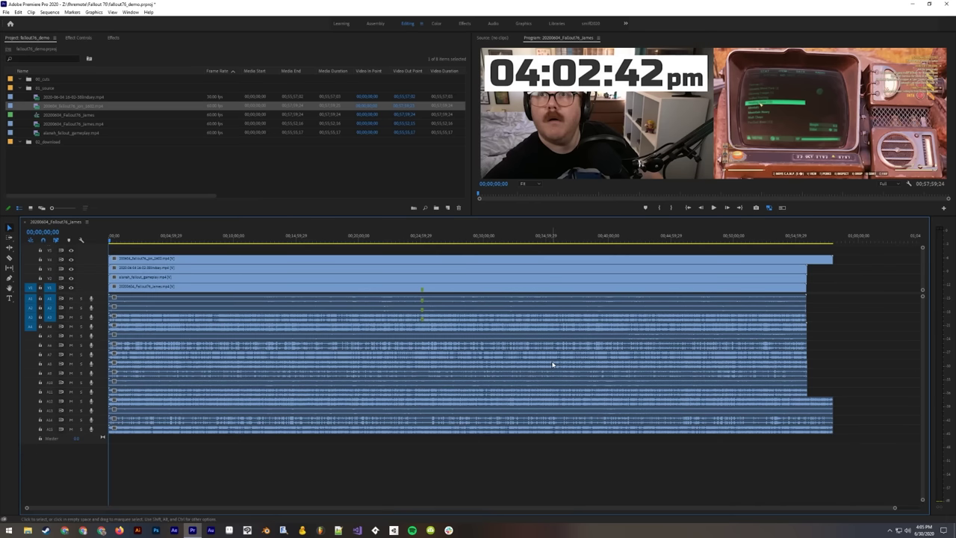
drag(924, 296, 924, 302)
scroll(923, 297, down, 4)
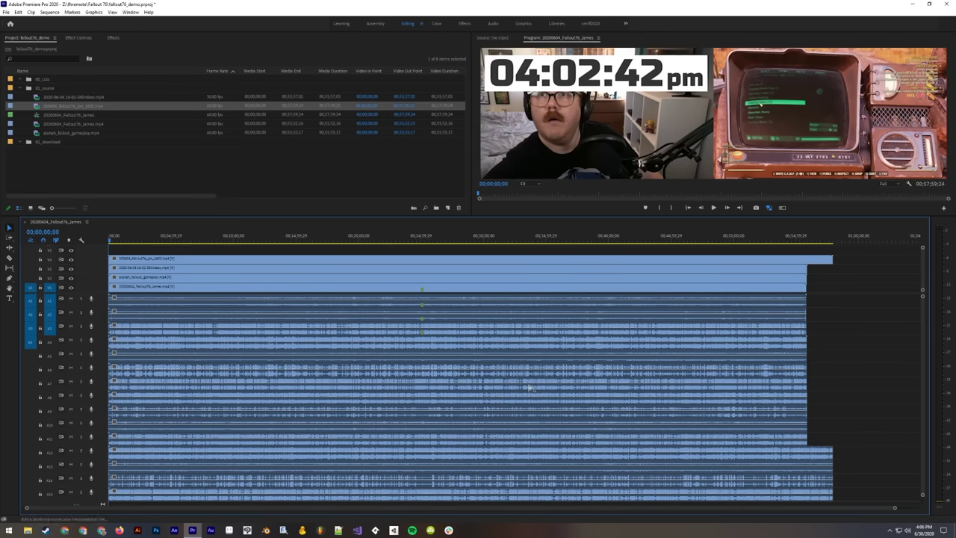
Step: Select the V1 and V2 clips in turn to examine which audio tracks belong to each, and clear the selection
click(124, 307)
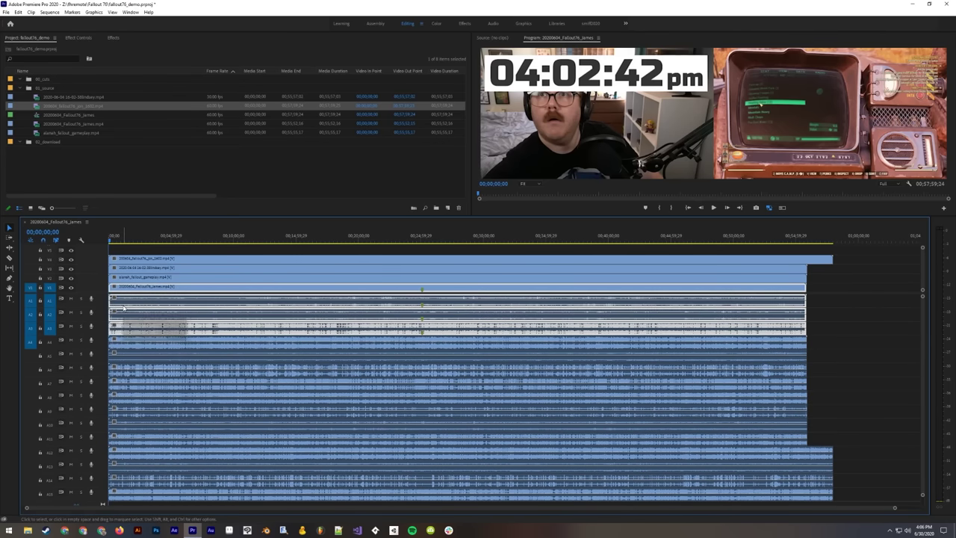
click(141, 346)
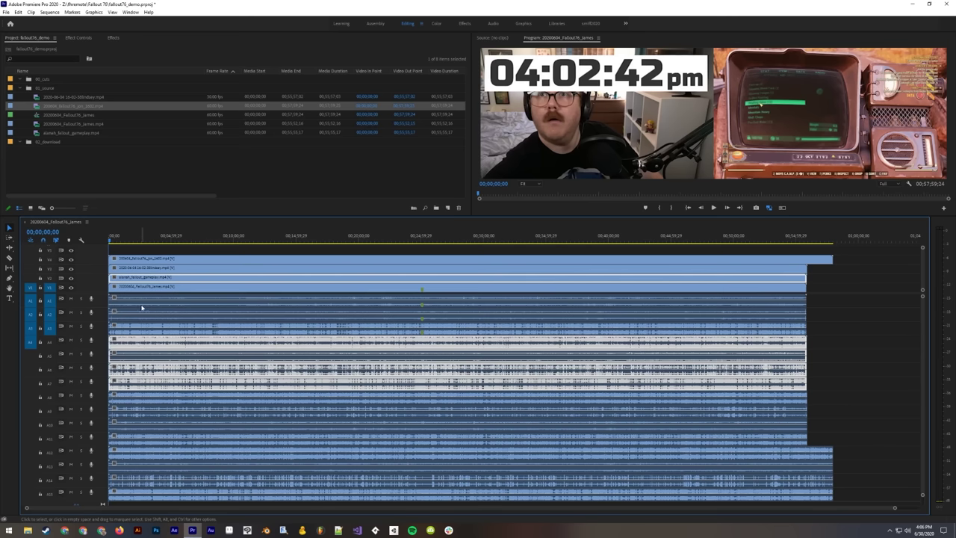
click(142, 306)
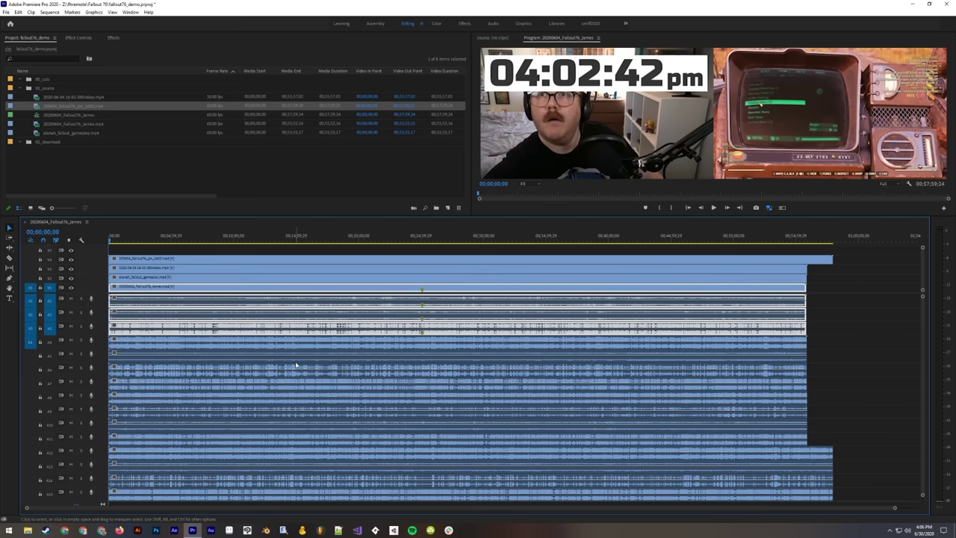
click(155, 280)
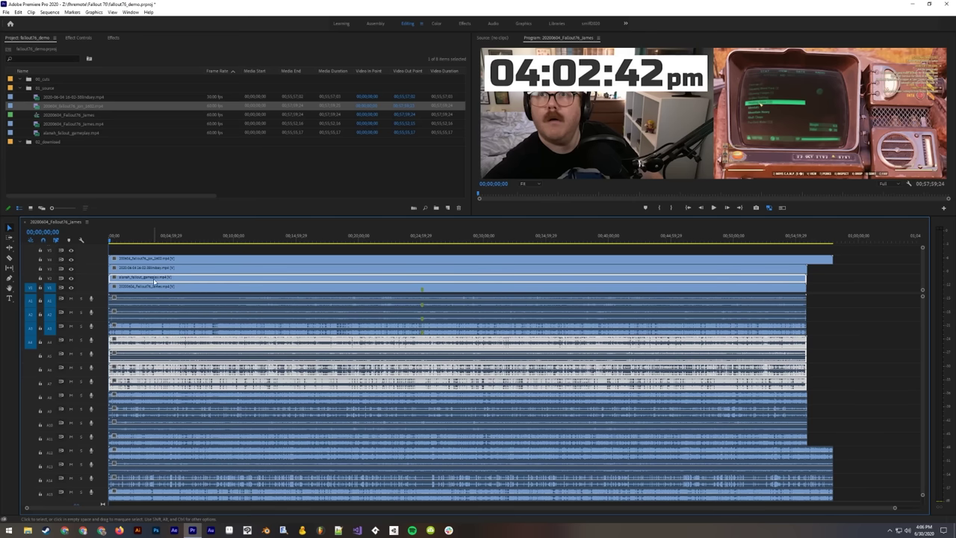
click(149, 306)
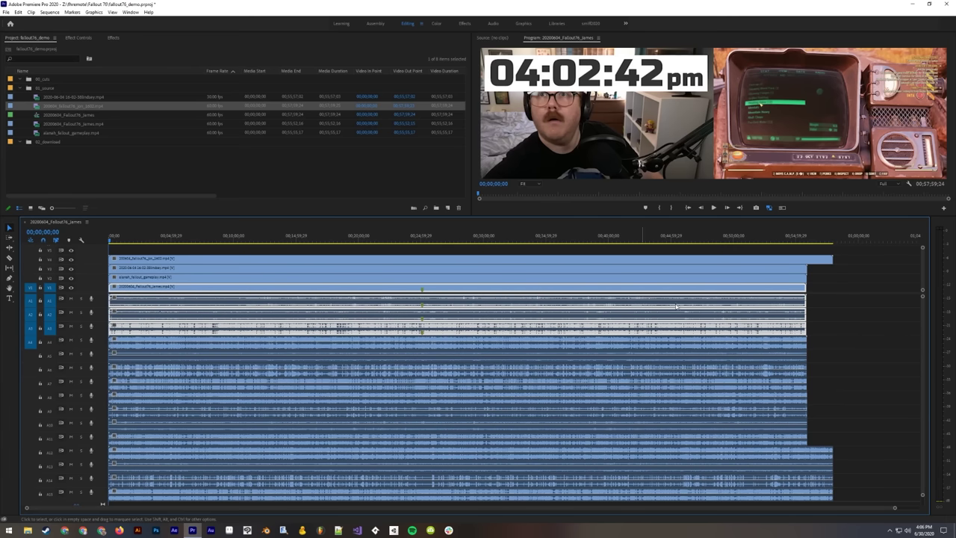
click(839, 302)
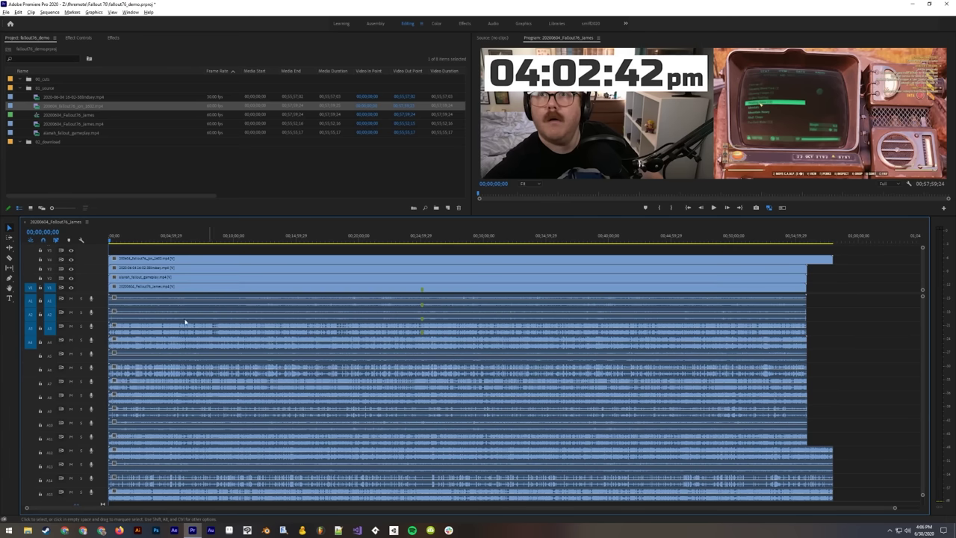
Step: Delete only the A1 audio of the V1 clip and clear the selection
click(139, 307)
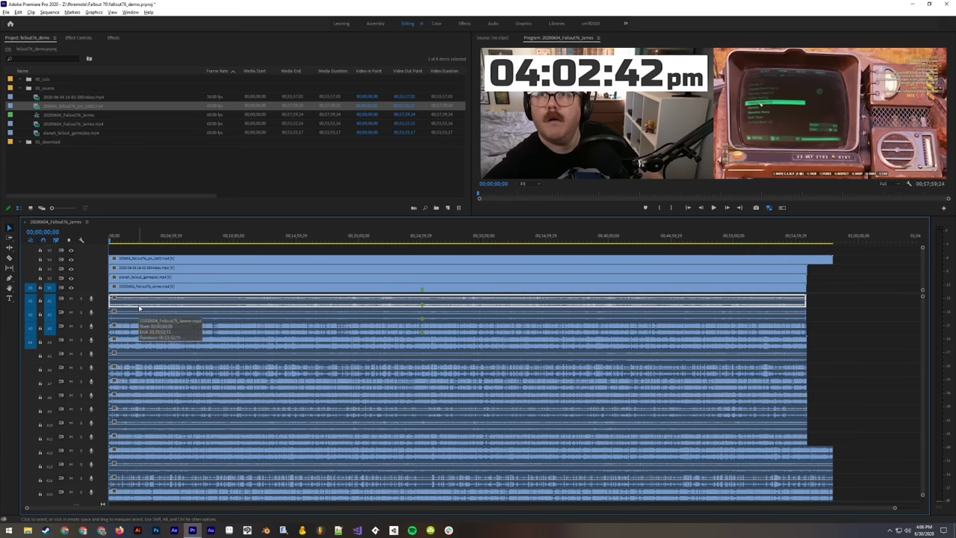
drag(139, 308, 130, 363)
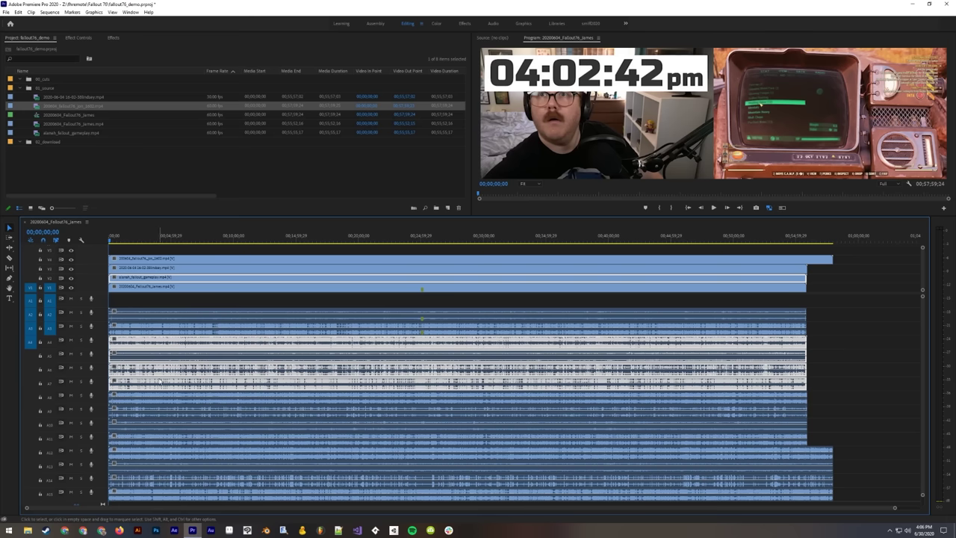
click(168, 304)
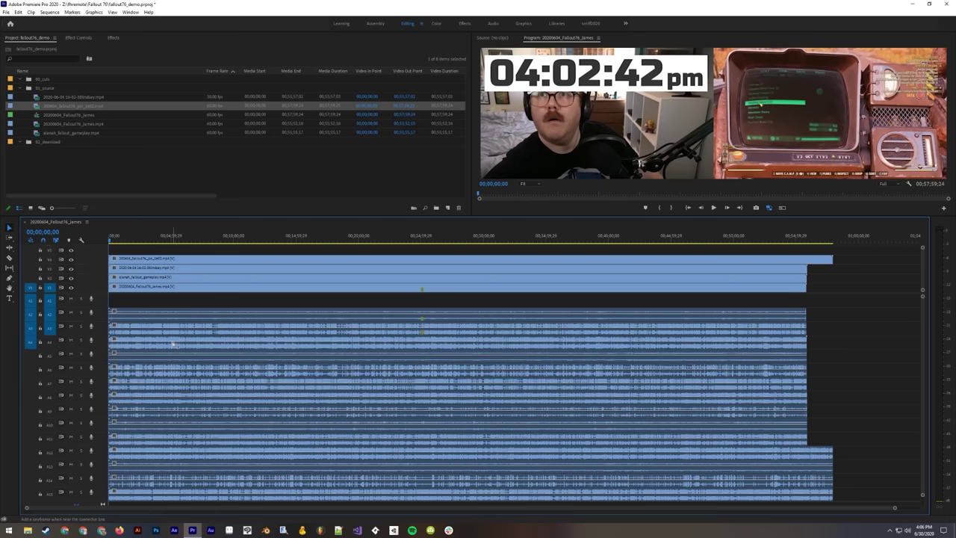
Step: Shift the audio of the V2, V3 and V4 clips down so an empty audio track separates each clip's group
scroll(209, 486, down, 1)
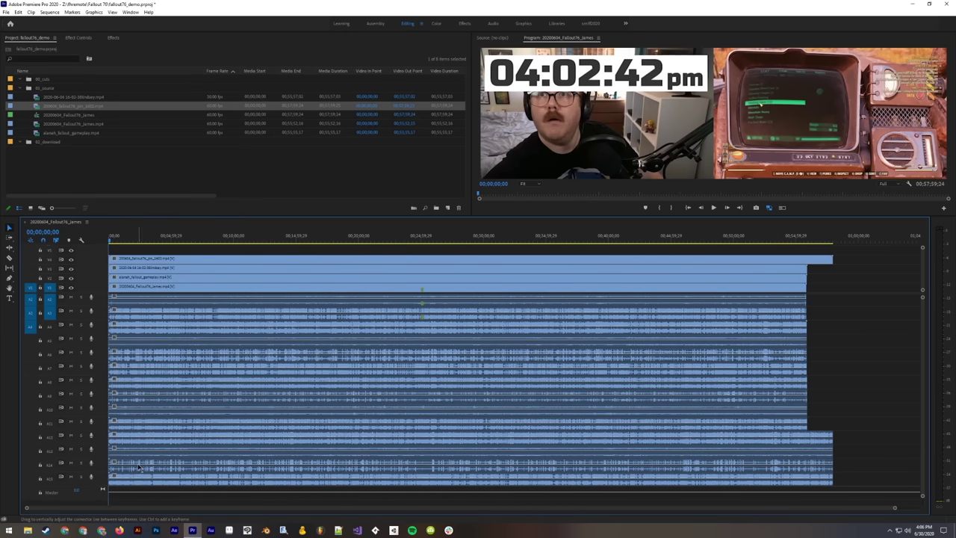
mouse_move(139, 467)
mouse_down()
mouse_move(136, 438)
mouse_move(134, 454)
mouse_up()
shift+click(139, 442)
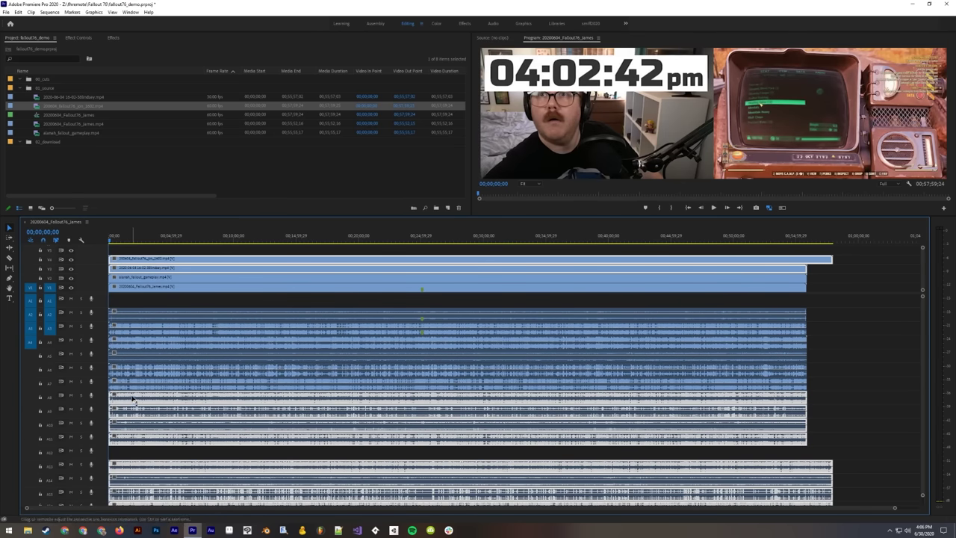
drag(133, 400, 153, 401)
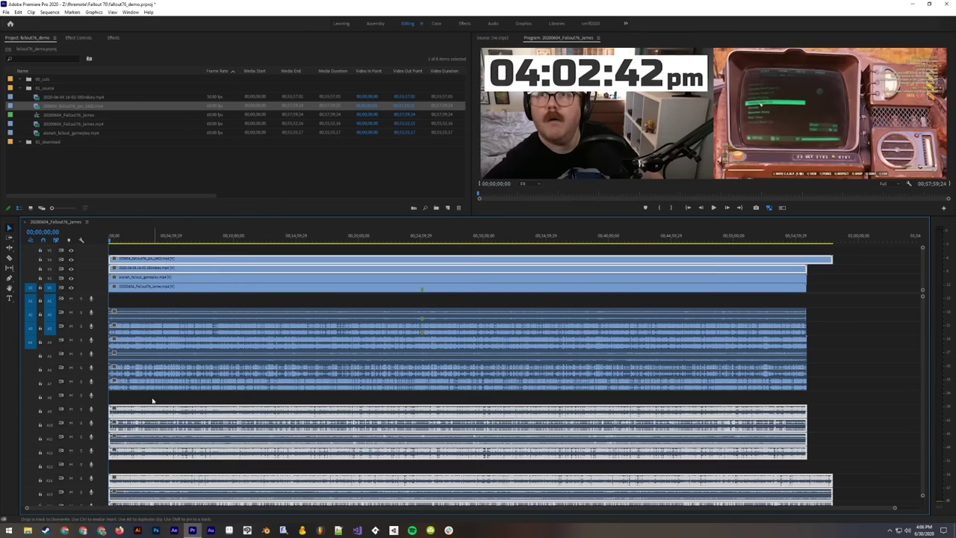
shift+click(142, 388)
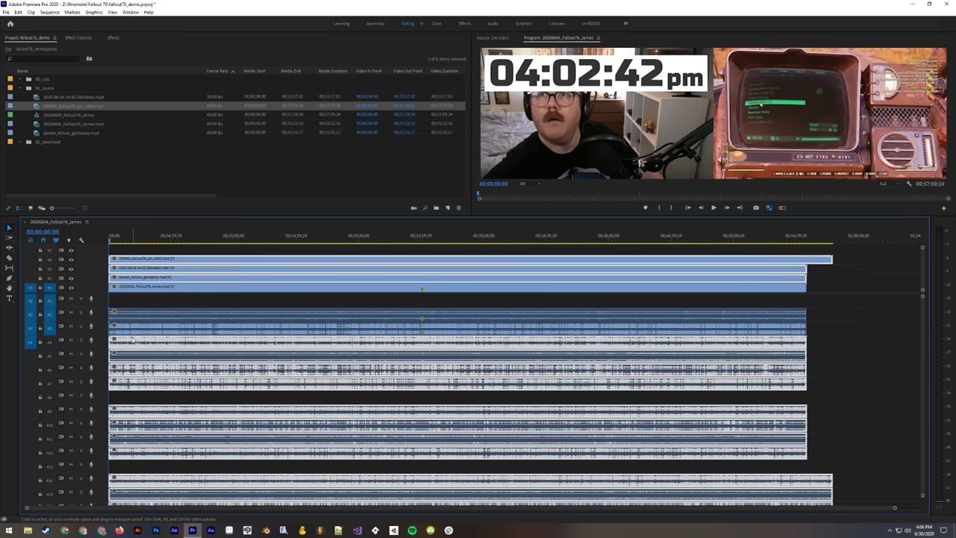
mouse_move(133, 340)
mouse_down()
mouse_move(142, 351)
mouse_move(129, 355)
mouse_up()
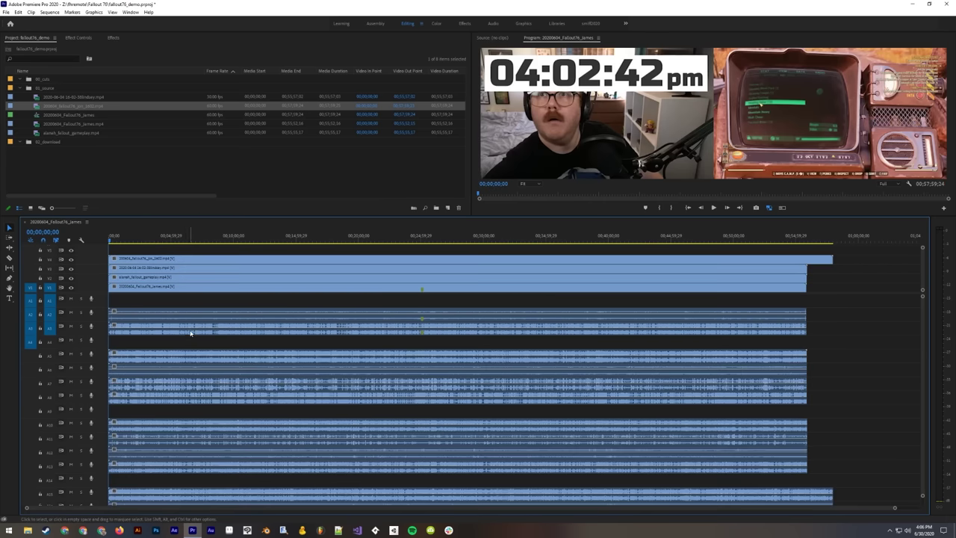
Step: Go through the four separated audio groups by selecting them, returning to the V1 and V2 clips' groups
click(190, 332)
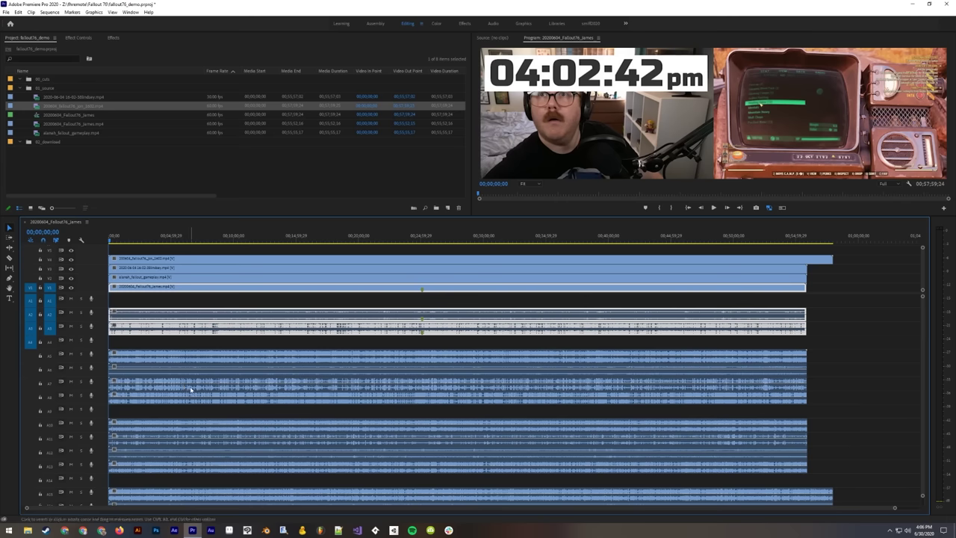
click(169, 381)
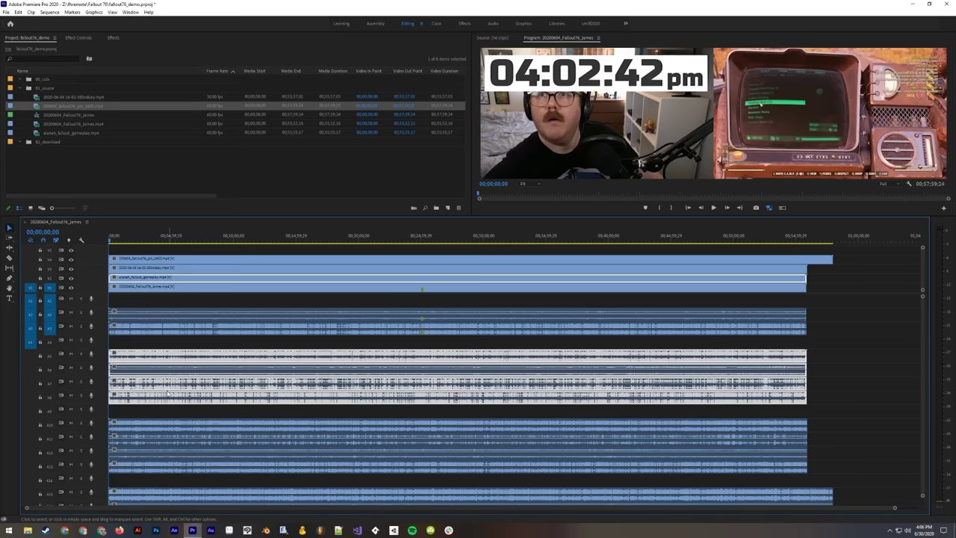
click(165, 460)
click(158, 499)
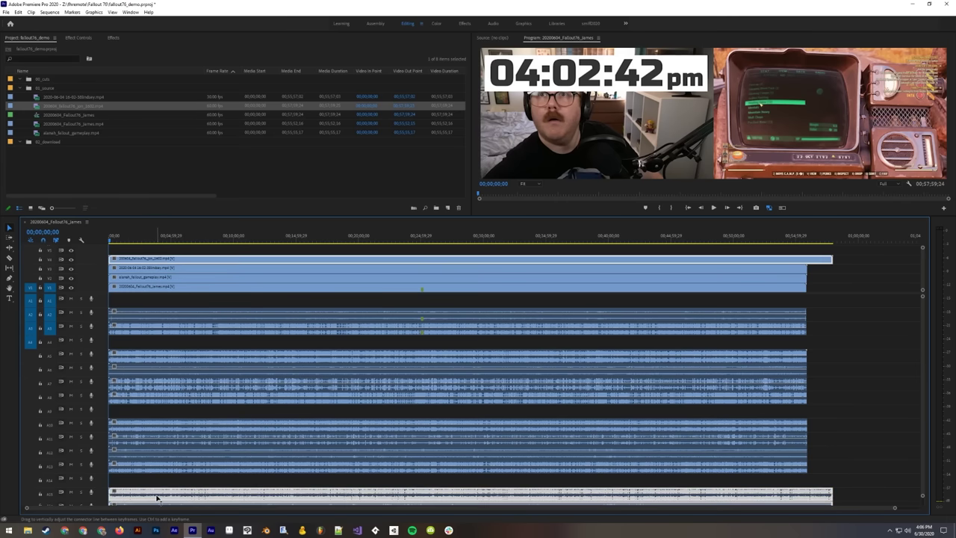
click(152, 299)
click(156, 326)
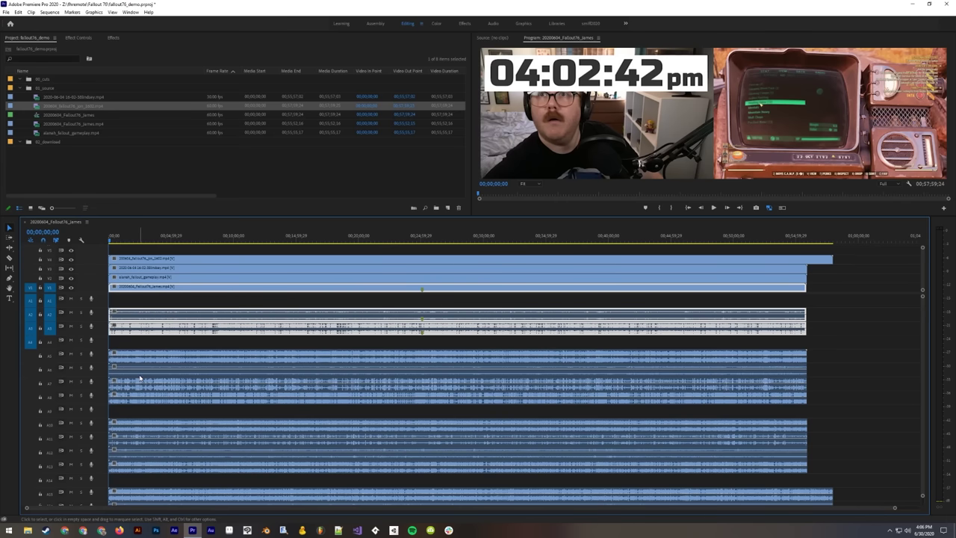
click(146, 351)
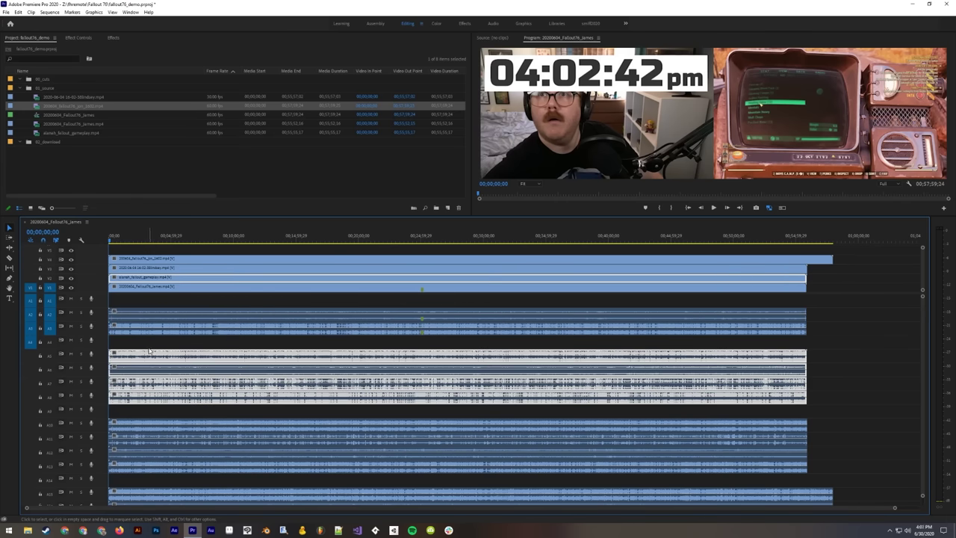
click(145, 348)
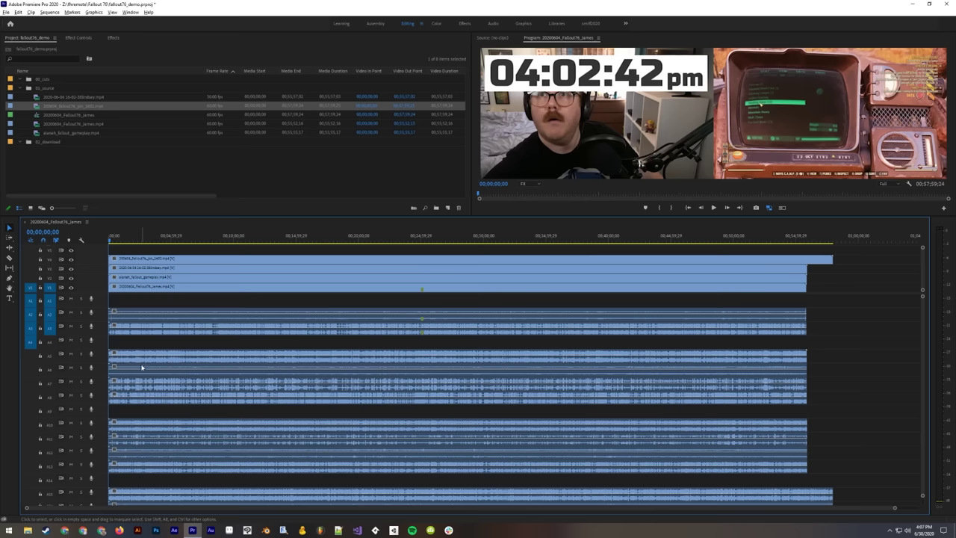
Step: Delete the first and last audio tracks of the V2 gameplay clip, on A5 and A8
click(139, 359)
click(139, 400)
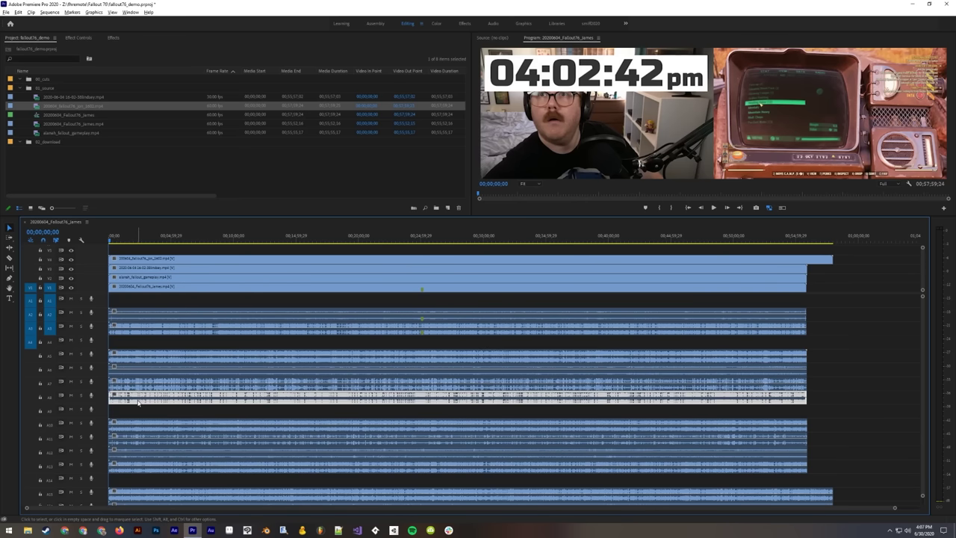
shift+click(141, 362)
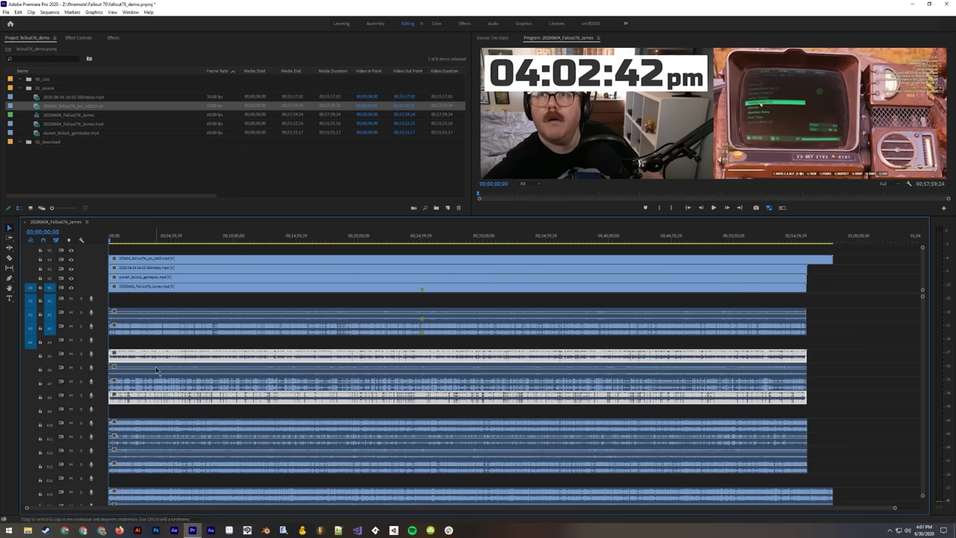
key(Delete)
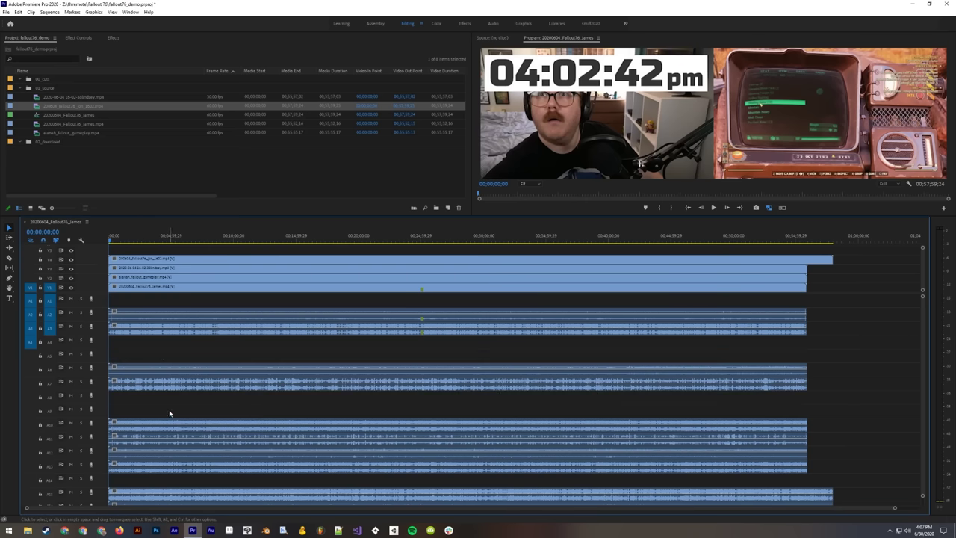
Step: Delete the first and last audio tracks of the V3 clip, on A10 and A13
scroll(170, 415, down, 1)
click(139, 406)
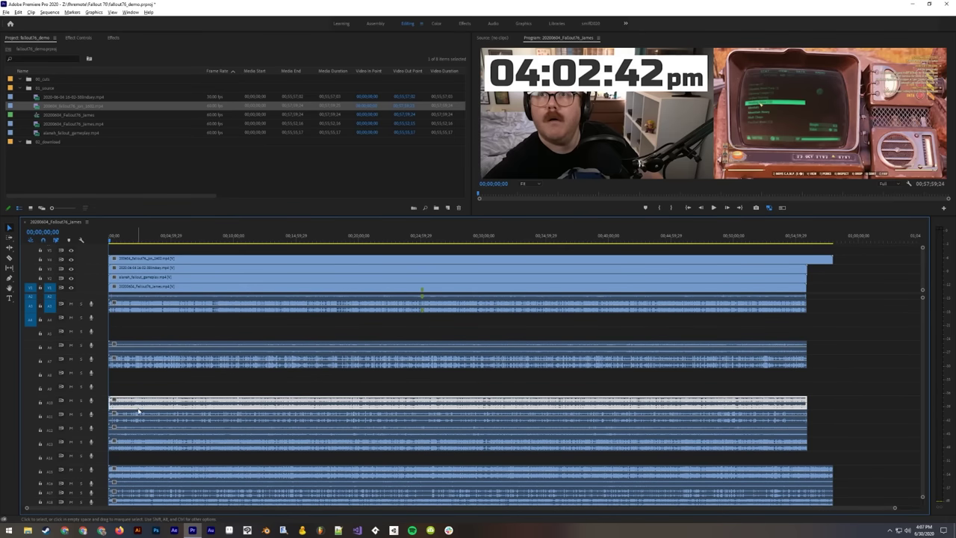
shift+click(136, 448)
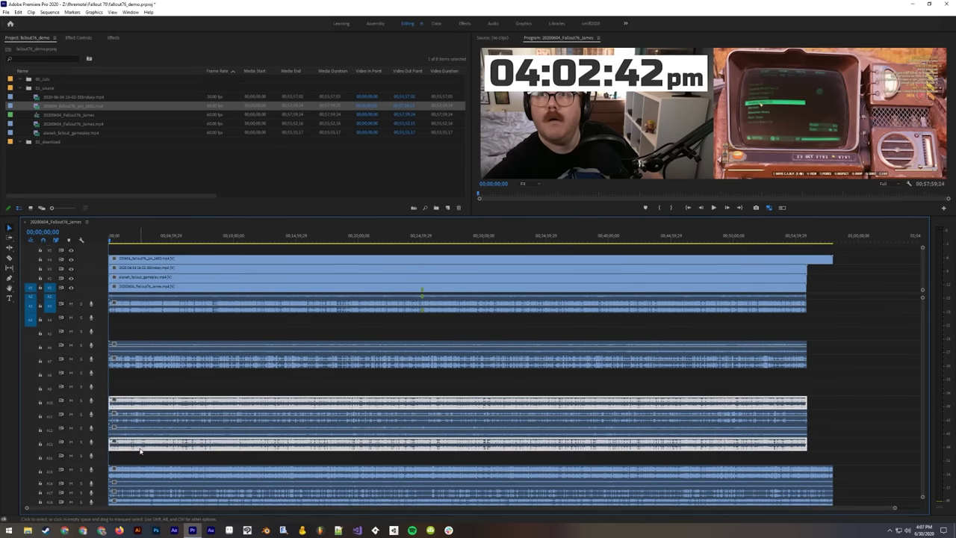
key(Delete)
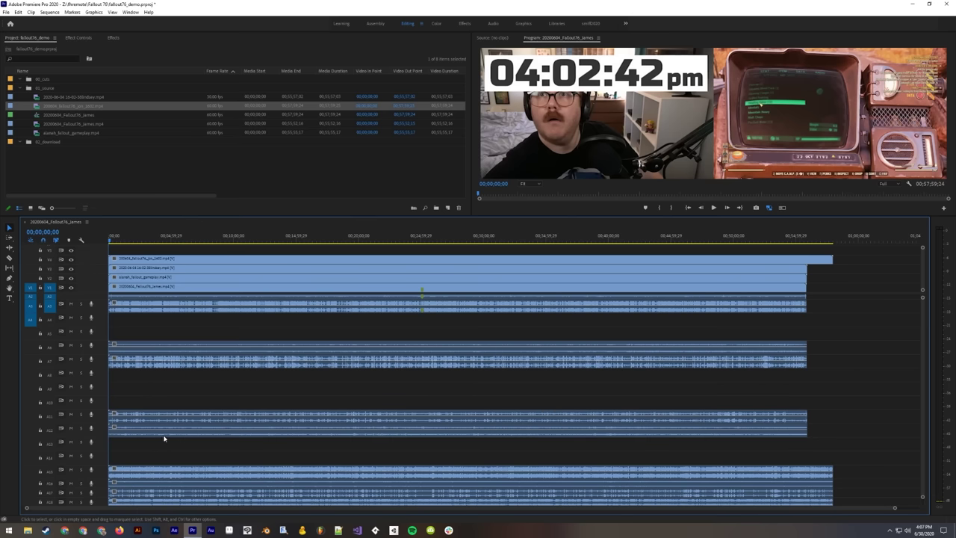
Step: Try deleting the first and last audio tracks of the V4 clip, on A15 and A18, and undo the deletion
scroll(164, 439, down, 1)
click(138, 452)
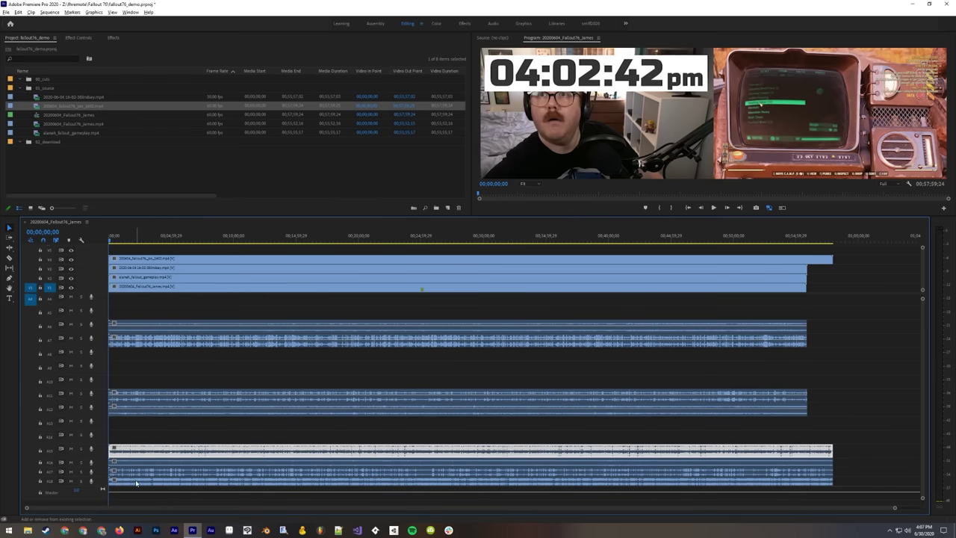
shift+click(137, 482)
key(Delete)
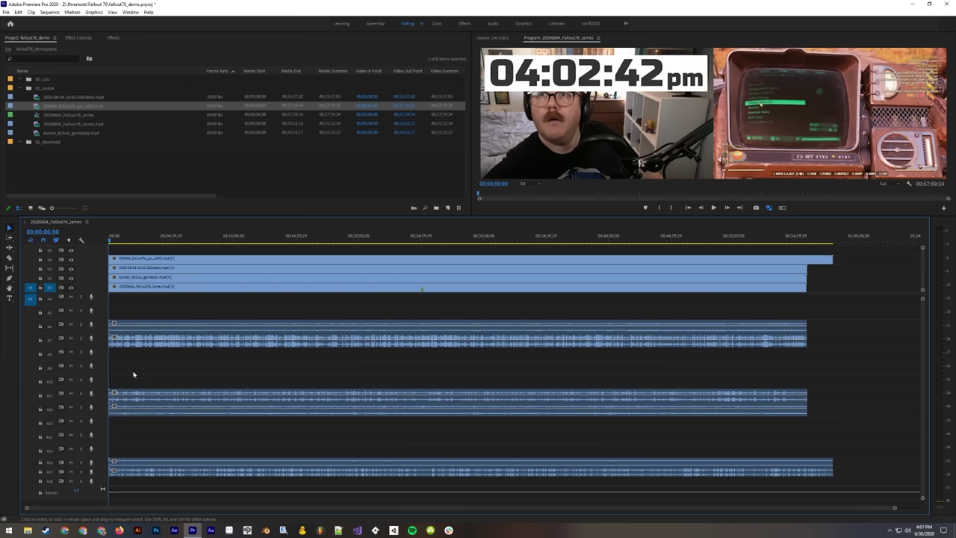
key(ctrl+z)
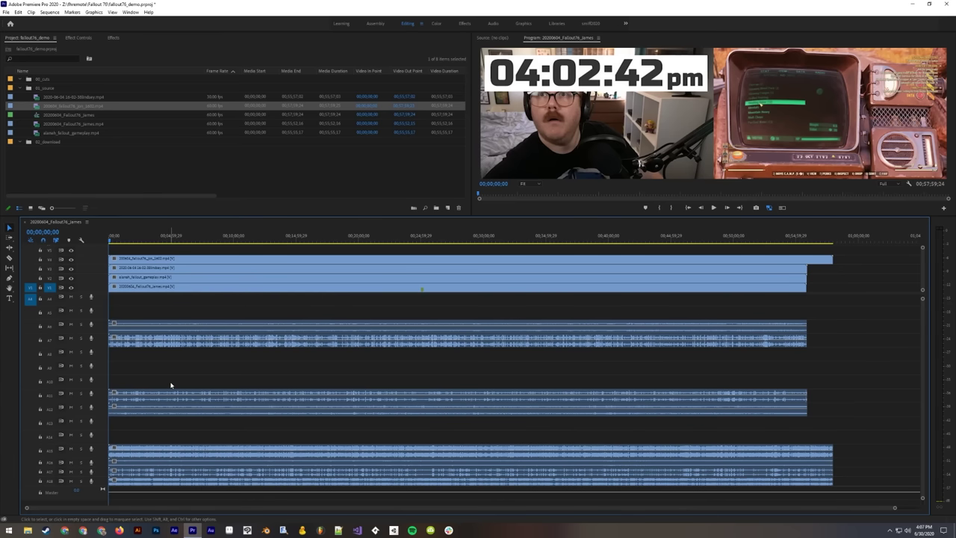
Step: Inspect the audio waveforms in the opening seconds of the sequence, placing the playhead at 00;00;07;09
click(115, 240)
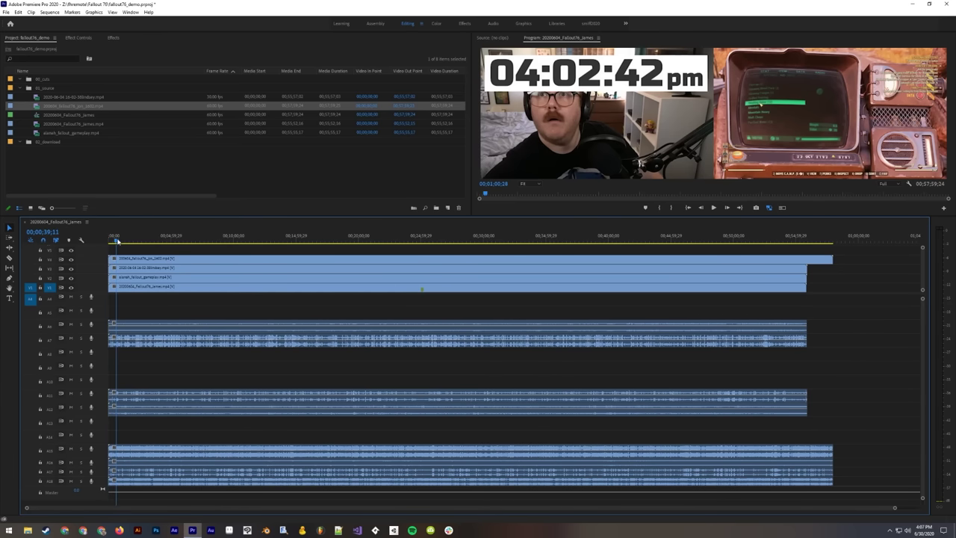
key(=)
key(=)
key(=)
key(=)
key(=)
key(=)
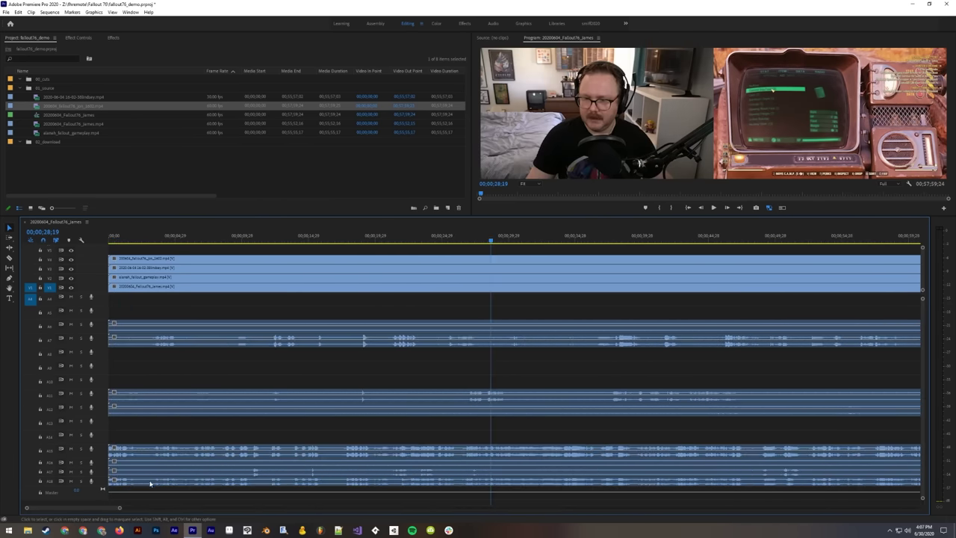
click(186, 239)
click(206, 248)
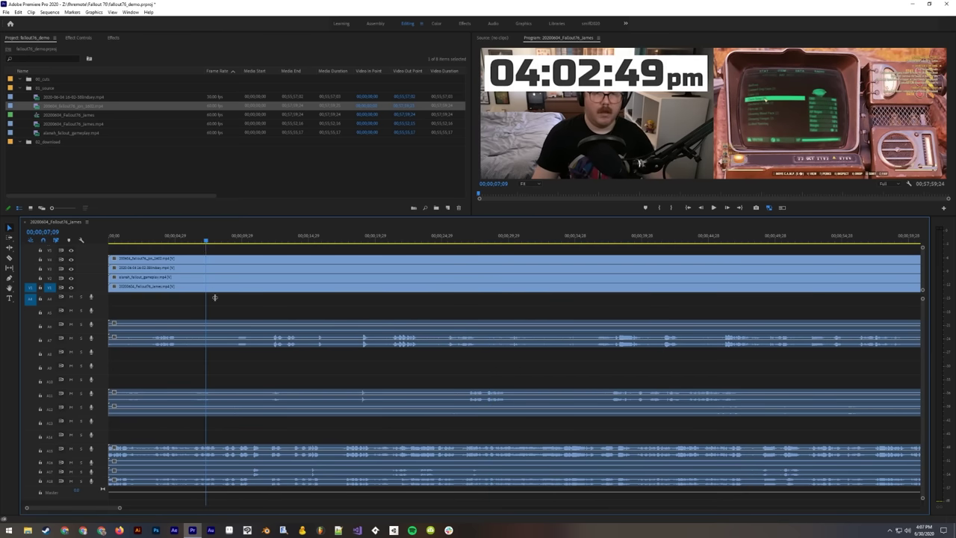
Step: Try deleting only the V4 clip's A18 audio after checking the sequence up to 00;00;15;03, and undo the deletion
click(176, 486)
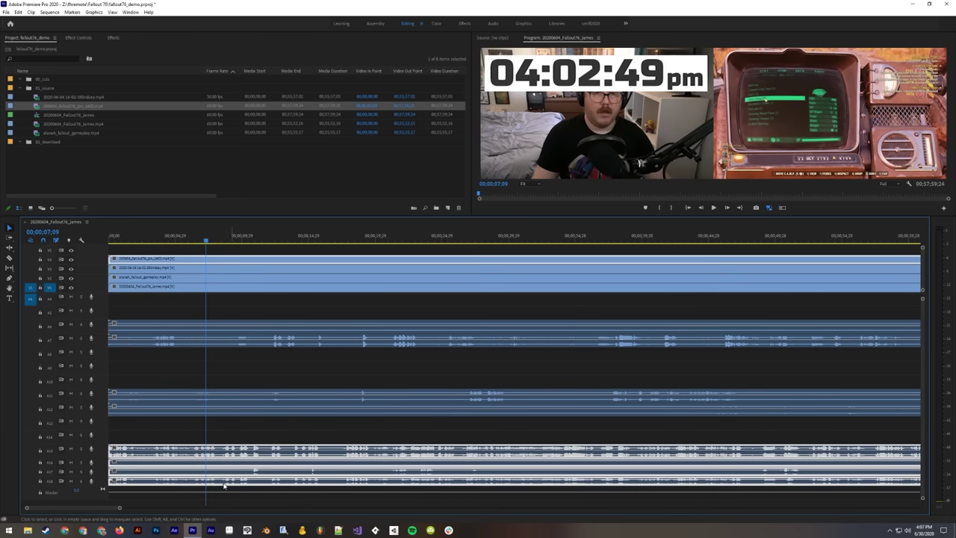
click(225, 441)
alt+click(218, 482)
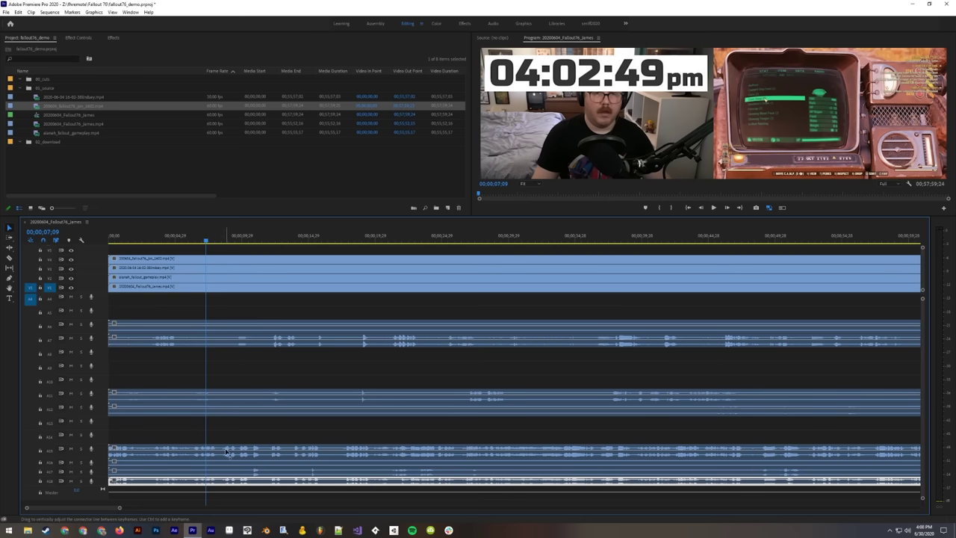
key(minus)
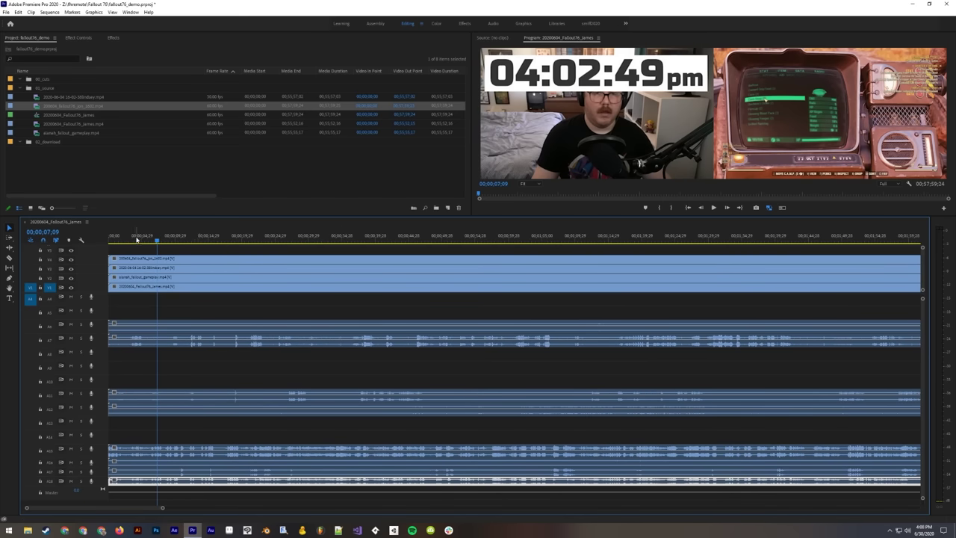
drag(137, 238, 209, 256)
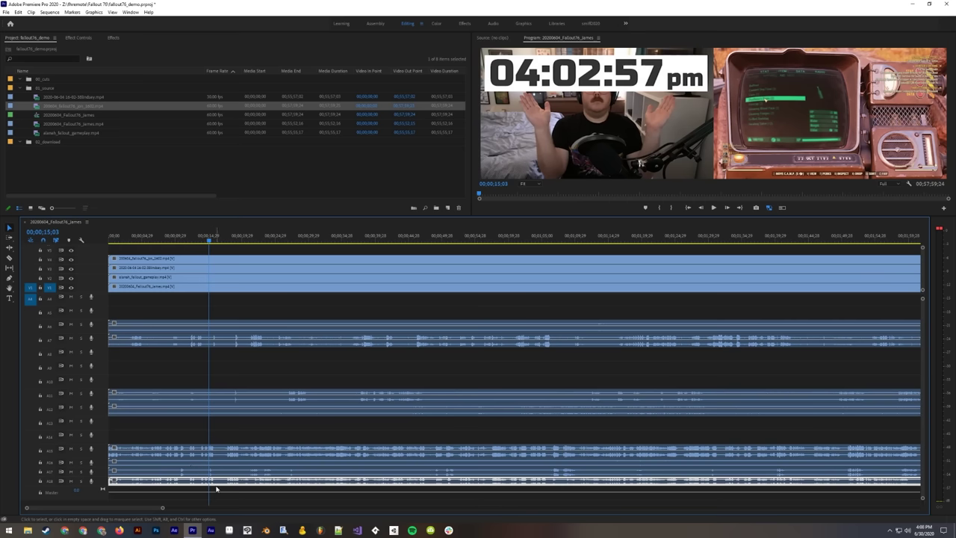
key(Delete)
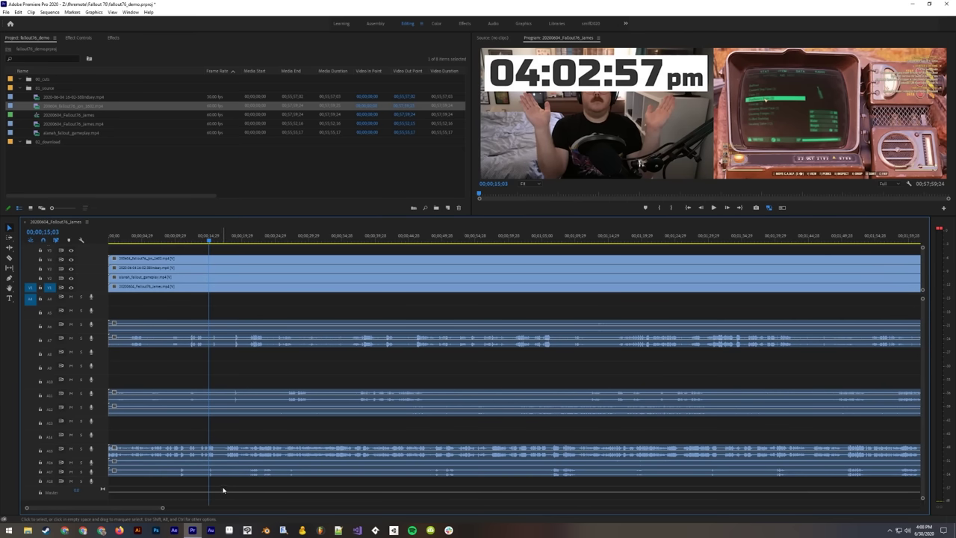
key(minus)
key(minus)
key(minus)
key(minus)
key(minus)
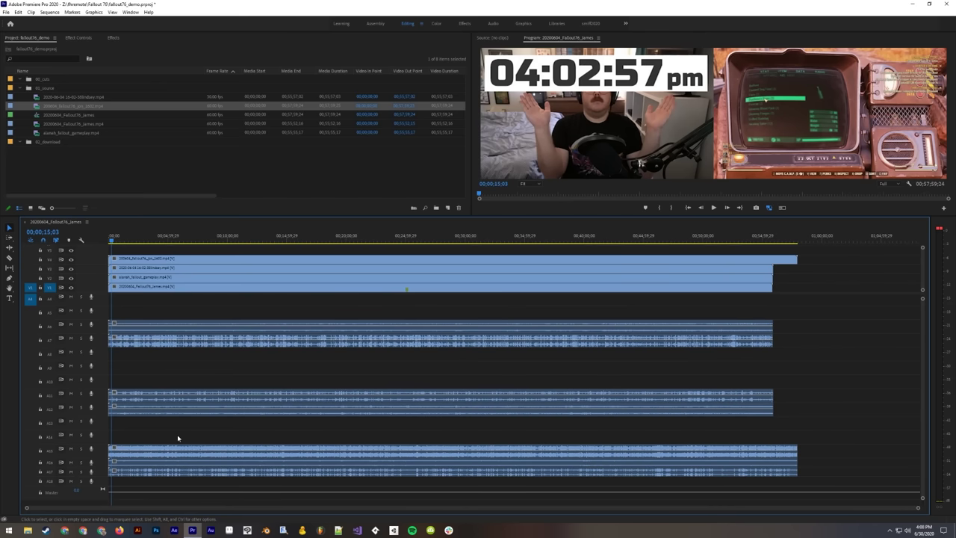
click(141, 455)
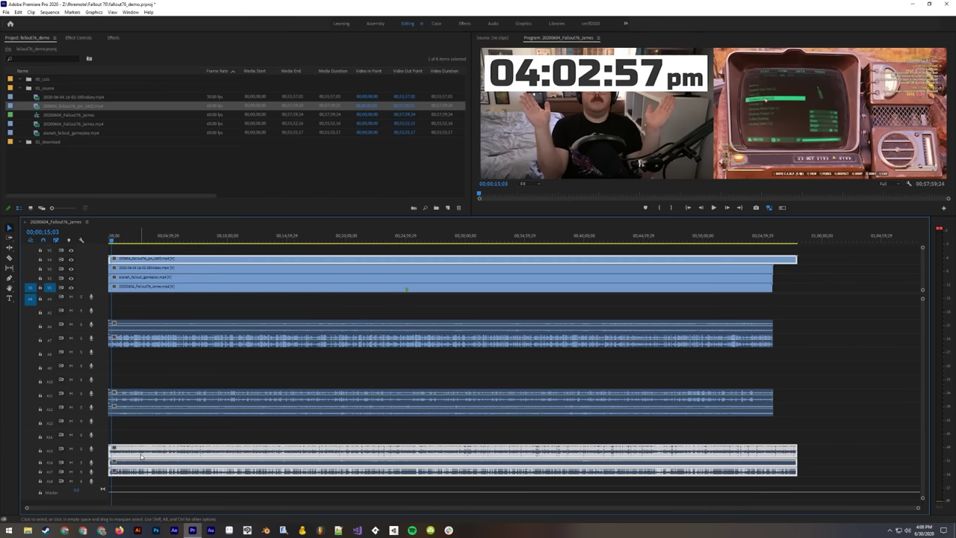
click(153, 436)
key(ctrl+z)
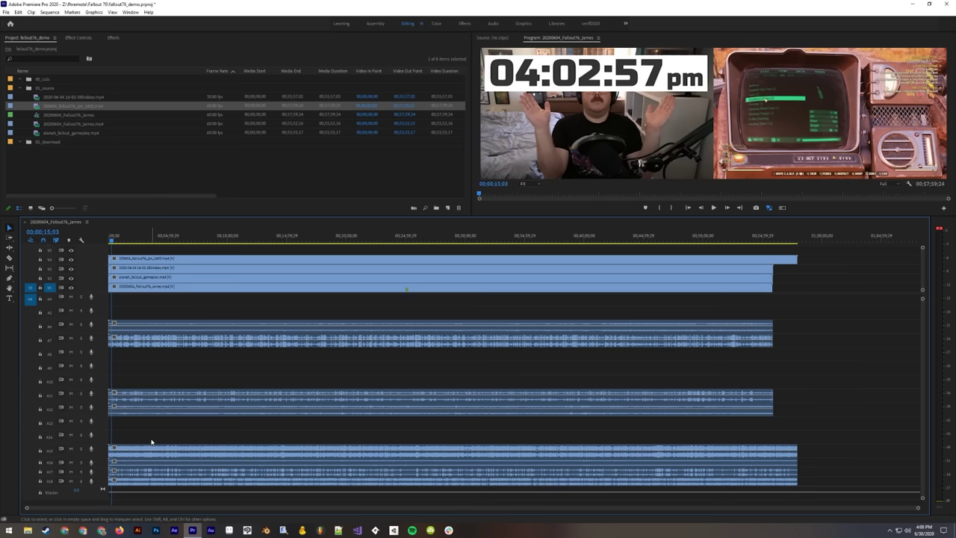
Step: Delete the V4 clip's audio on A15 and A18 and return the playhead to the sequence start
click(153, 454)
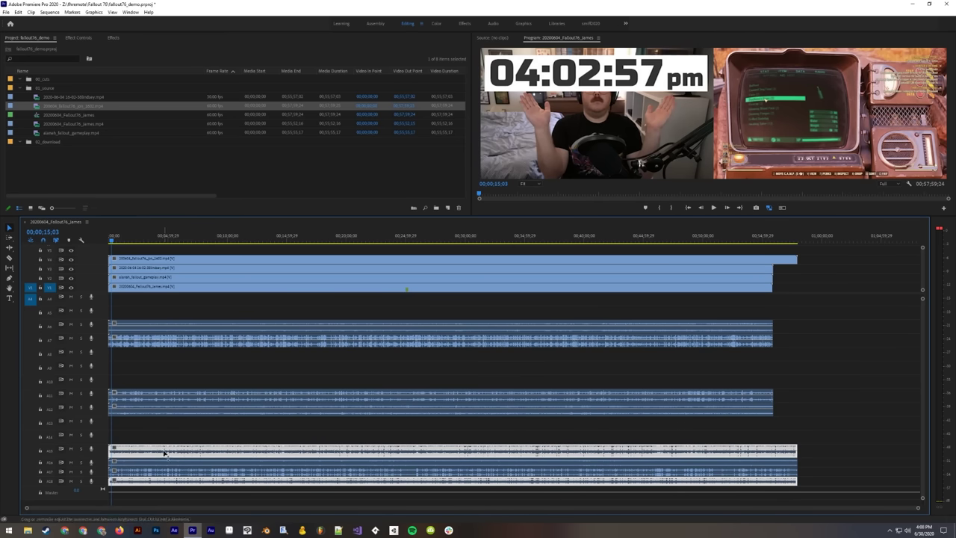
key(Delete)
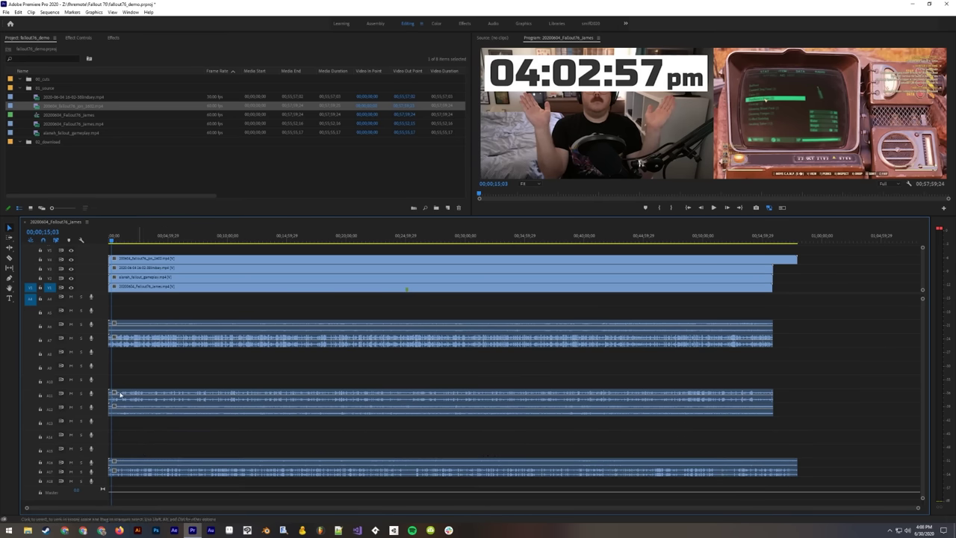
key(Home)
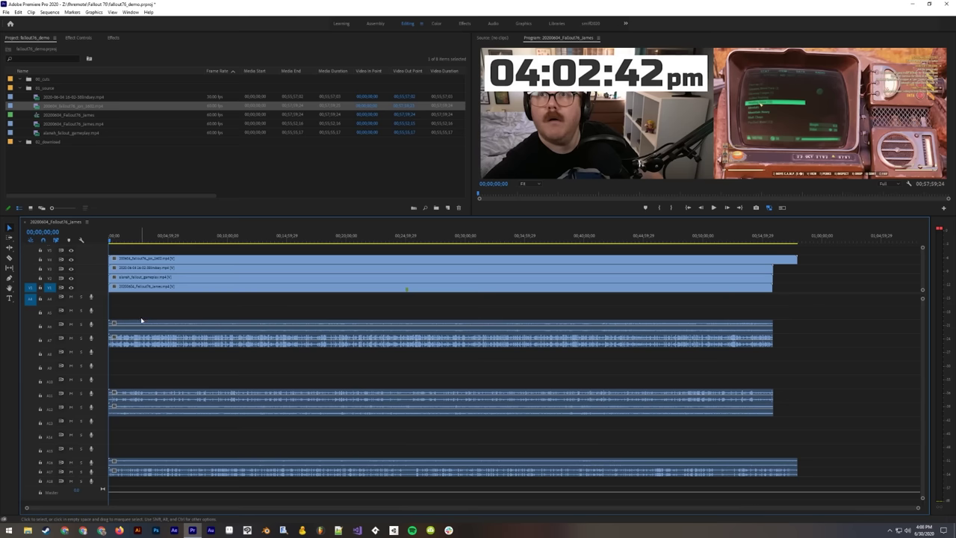
Step: Go through the remaining audio groups from the V4 clip up to the V1 clip, selecting them along the way
key(=)
key(=)
key(=)
key(-)
key(-)
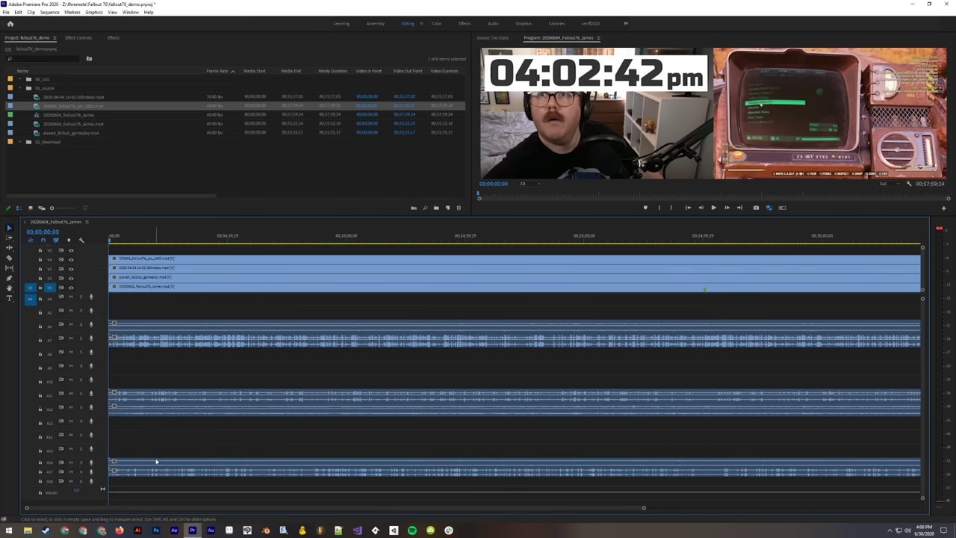
click(156, 461)
click(169, 415)
click(170, 347)
scroll(186, 394, up, 1)
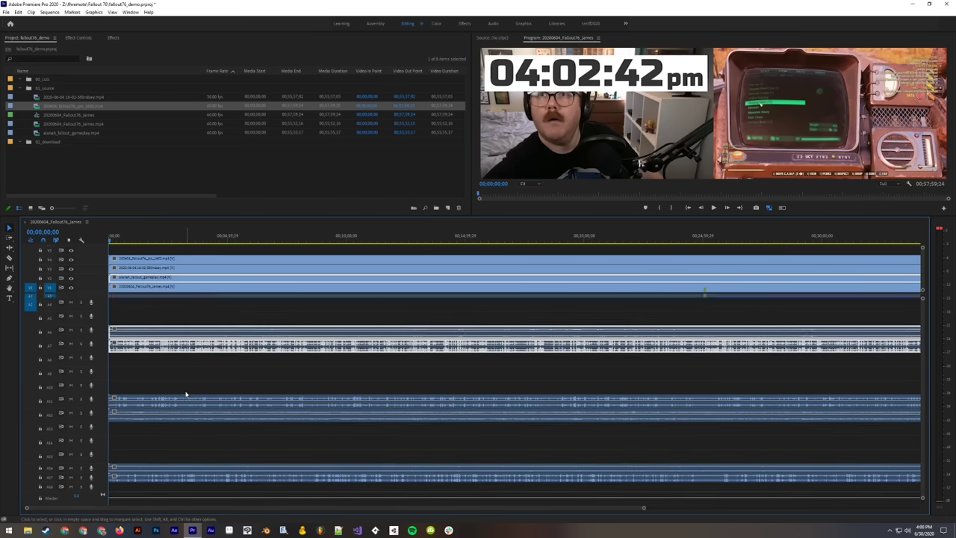
scroll(186, 394, up, 3)
click(158, 334)
click(141, 297)
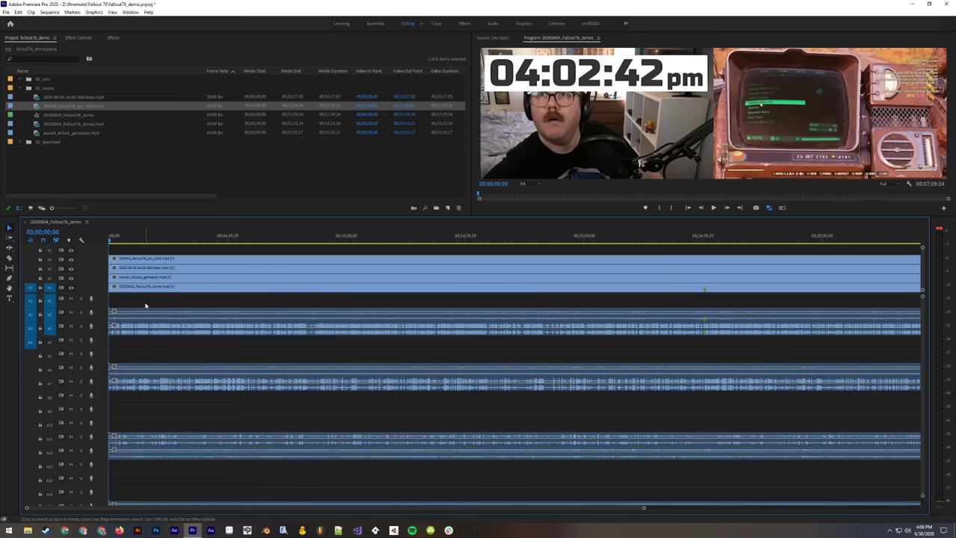
Step: Move all remaining audio clips down four tracks so the V1 clip's audio starts on A6
key(ctrl+a)
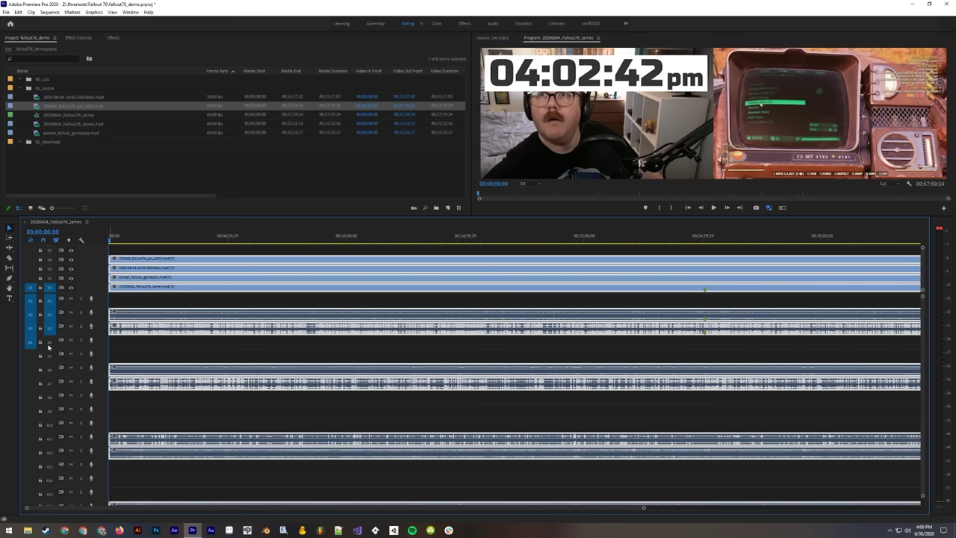
drag(135, 320, 135, 364)
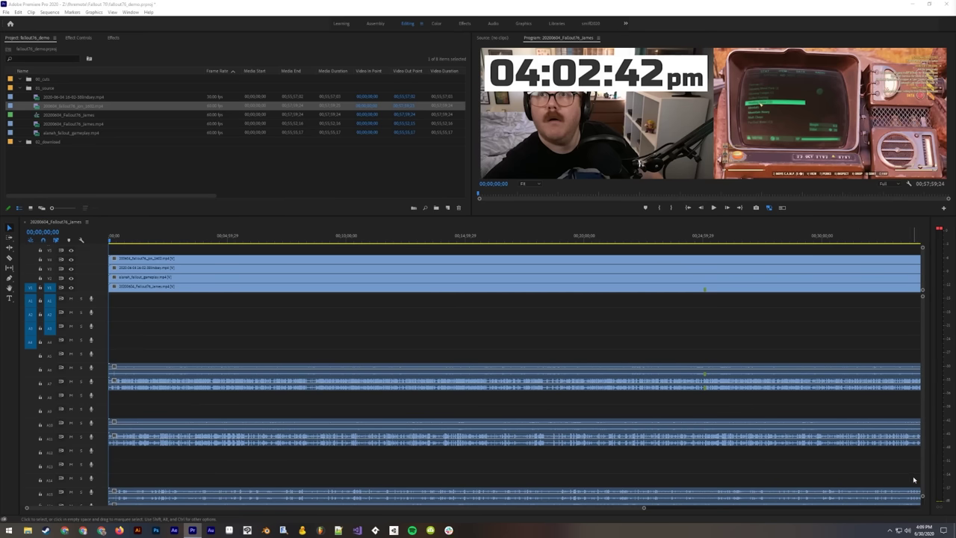
click(890, 530)
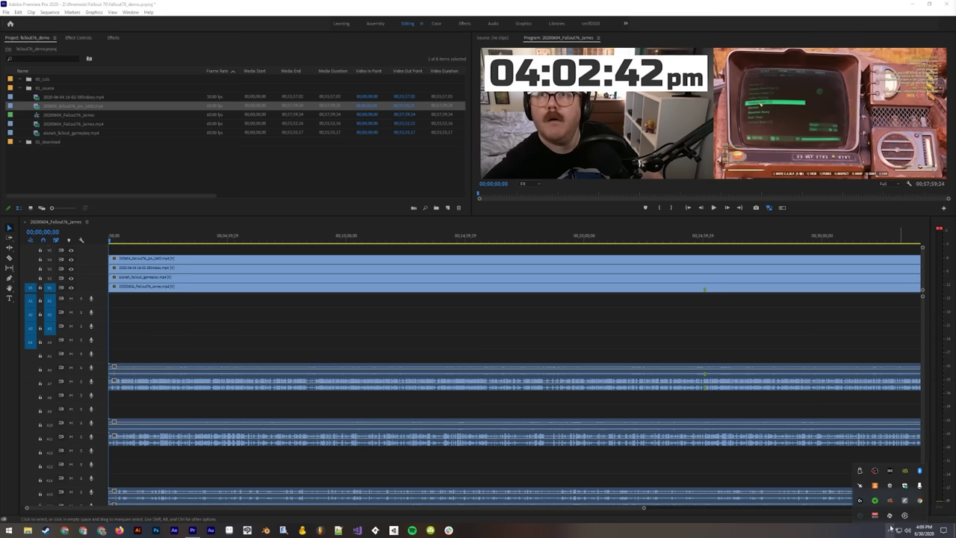
right_click(894, 517)
click(893, 512)
click(150, 355)
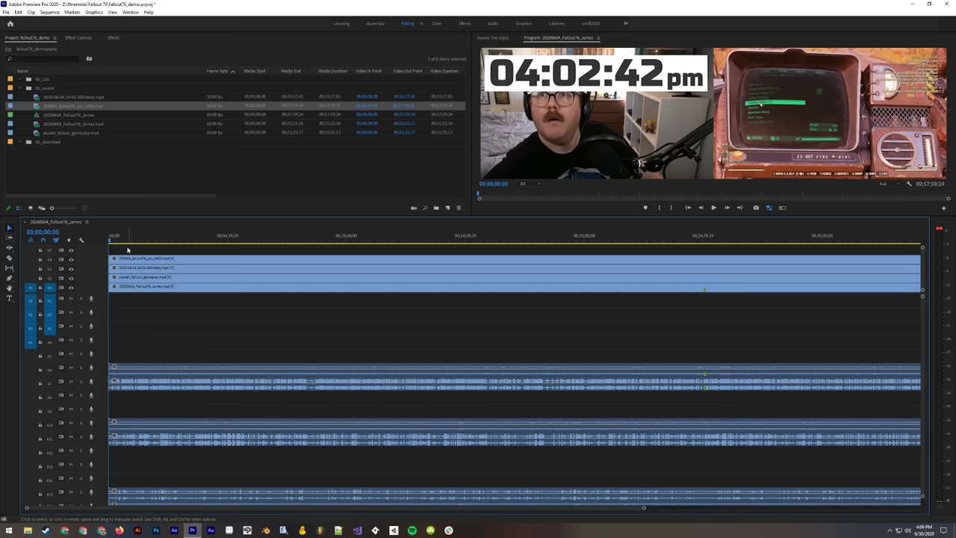
Step: Unlink the video and audio of all clips in the sequence and check that single audio tracks can be selected
drag(124, 247, 171, 301)
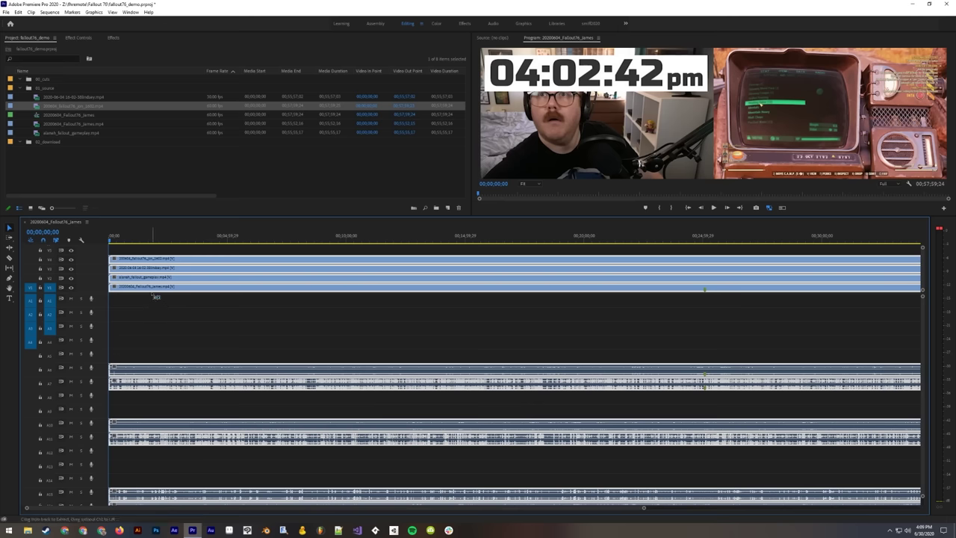
click(151, 294)
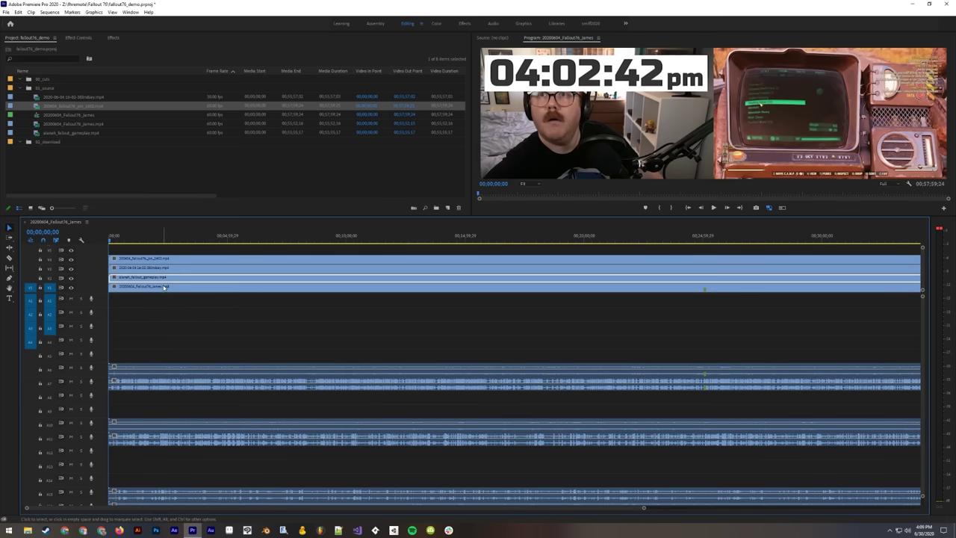
click(164, 378)
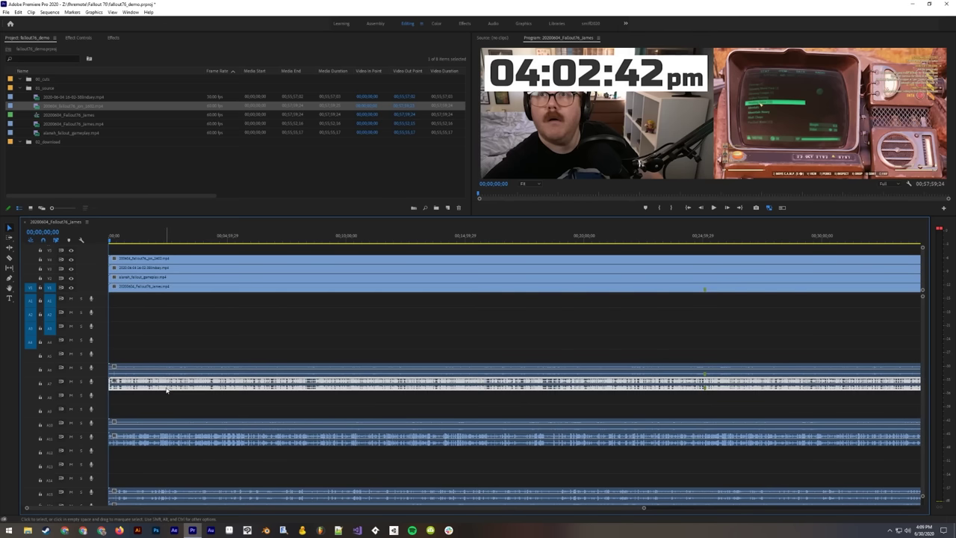
click(162, 433)
click(169, 491)
scroll(170, 470, down, 3)
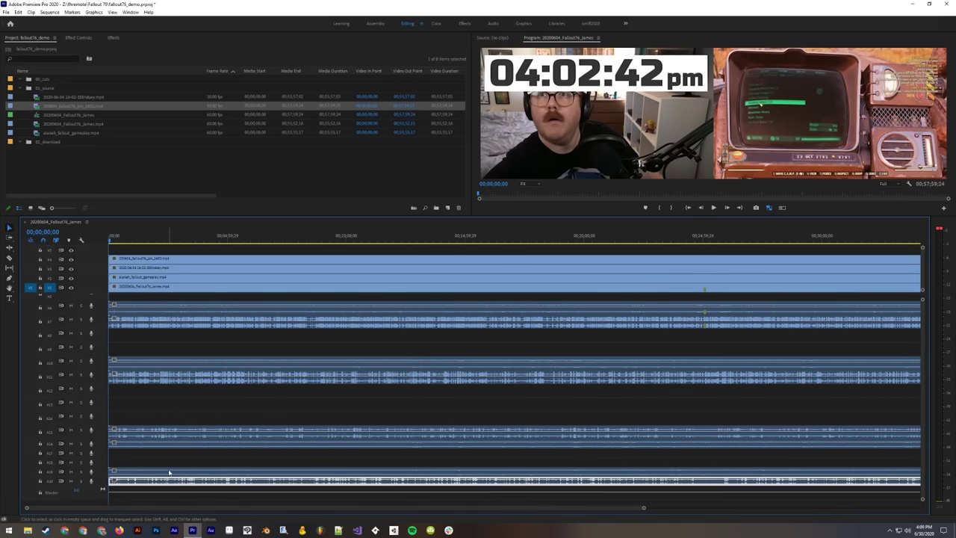
scroll(192, 441, up, 3)
scroll(180, 414, up, 1)
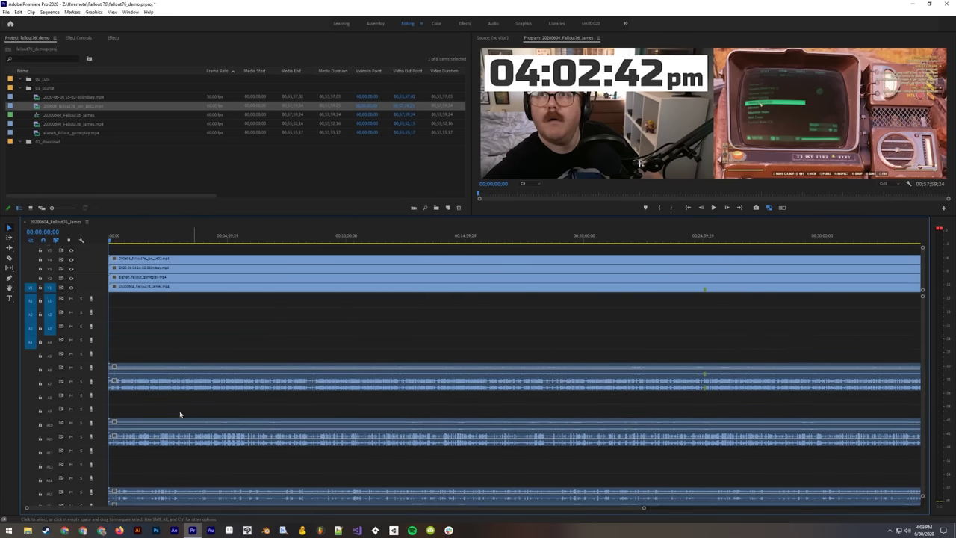
Step: Solo track A16 and play it around 00;19;35 to hear its content, clearing the solo and the selection at the end
click(146, 377)
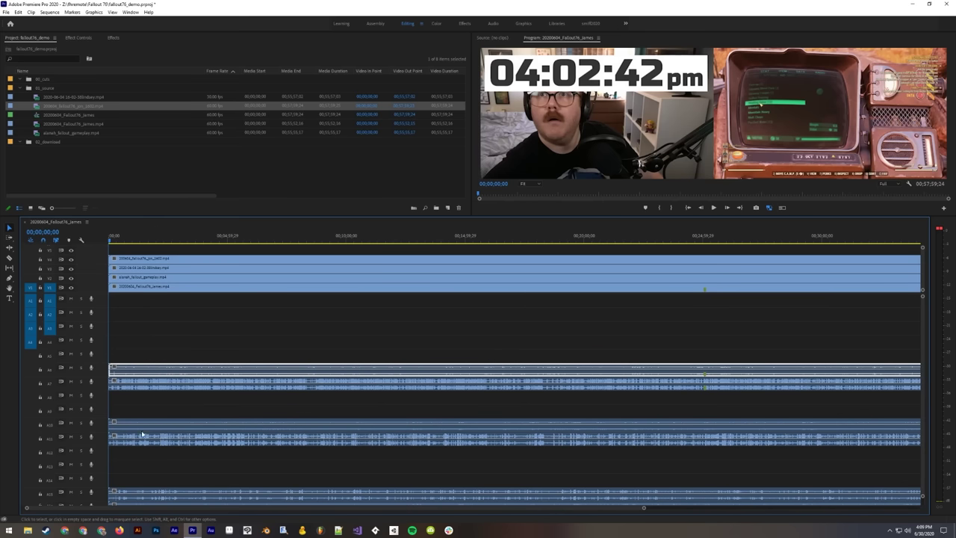
scroll(179, 496, down, 2)
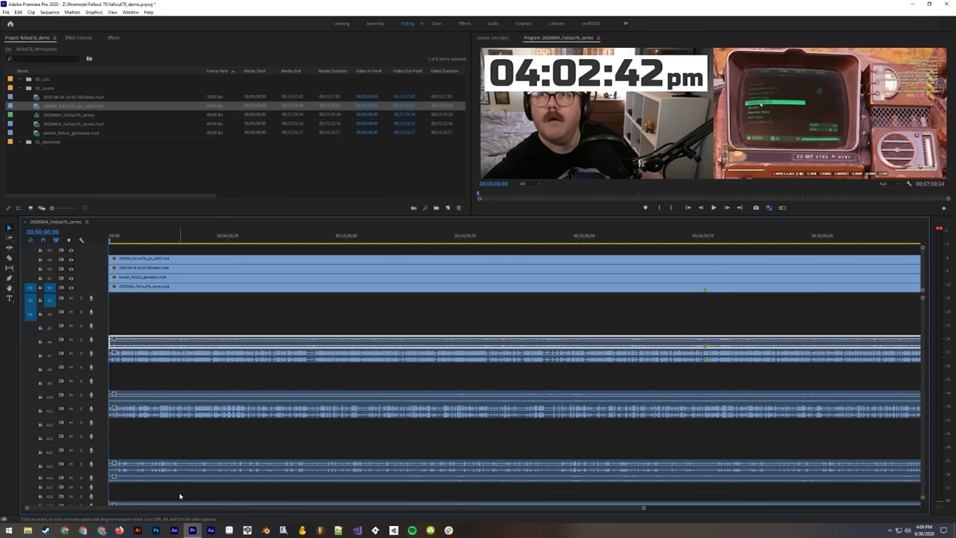
click(448, 480)
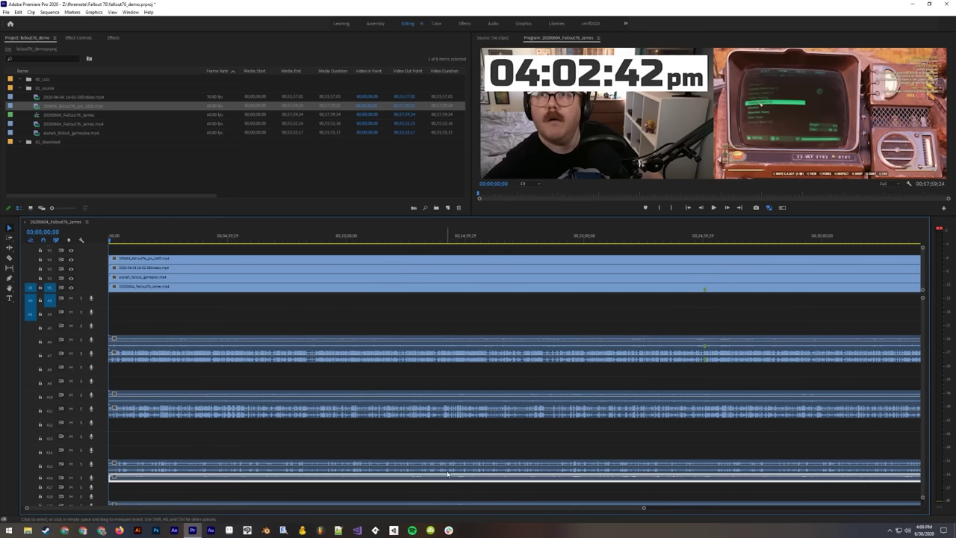
click(80, 478)
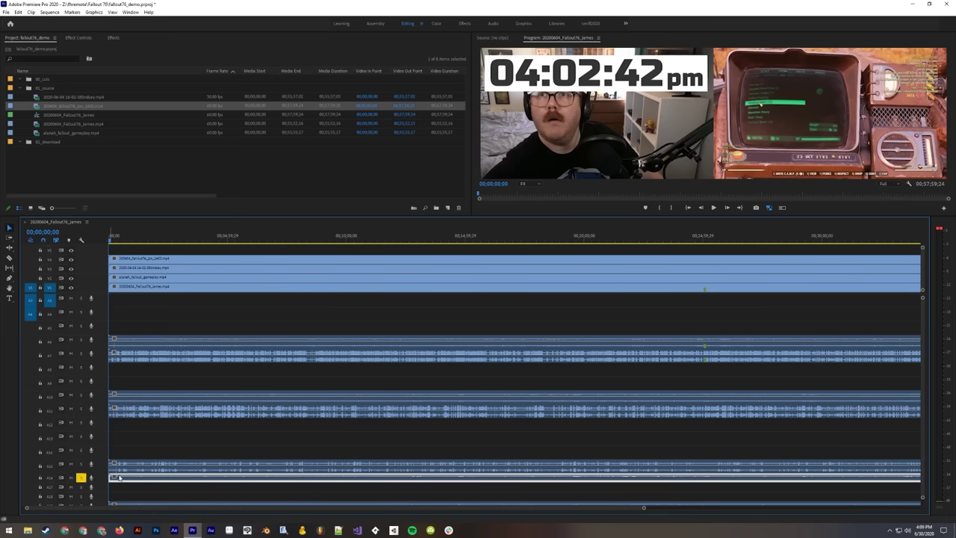
drag(567, 240, 575, 239)
key(space)
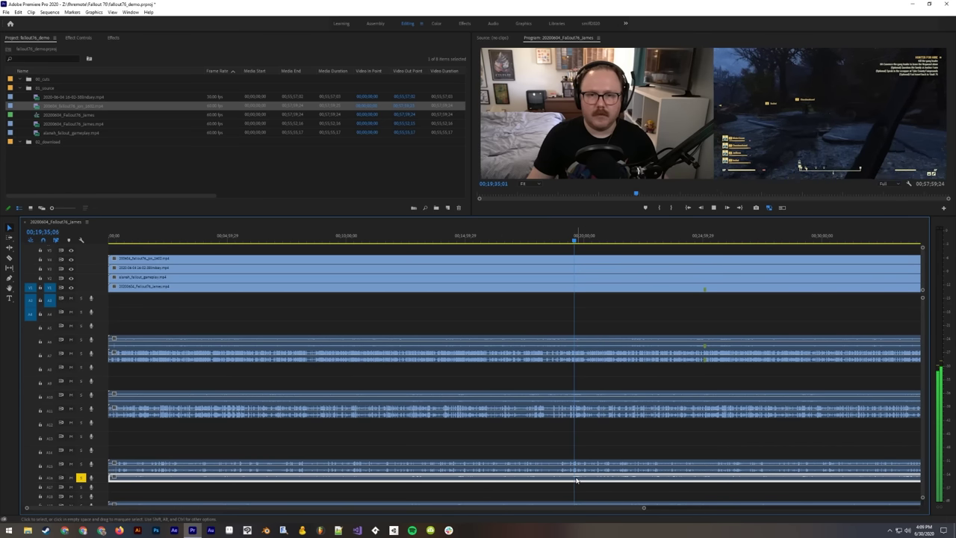
key(space)
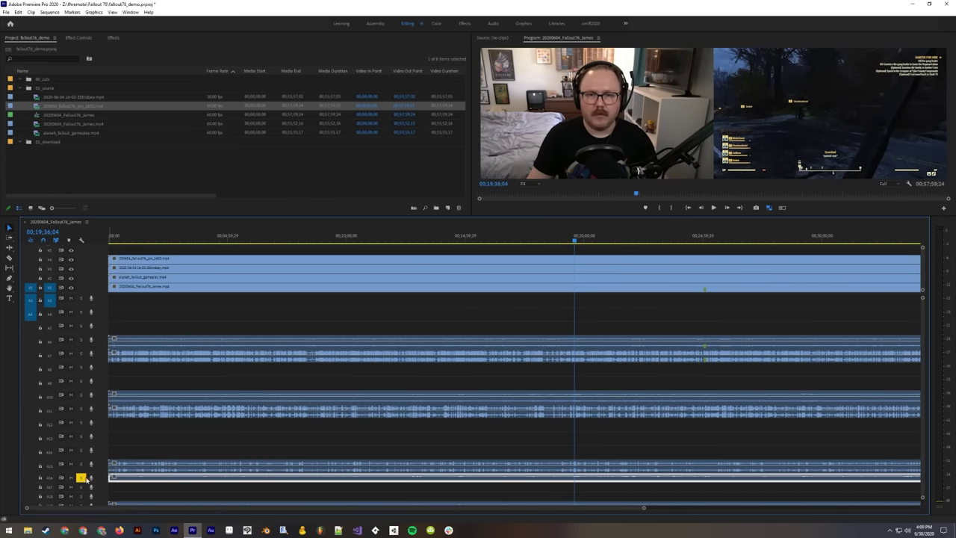
click(137, 472)
click(134, 429)
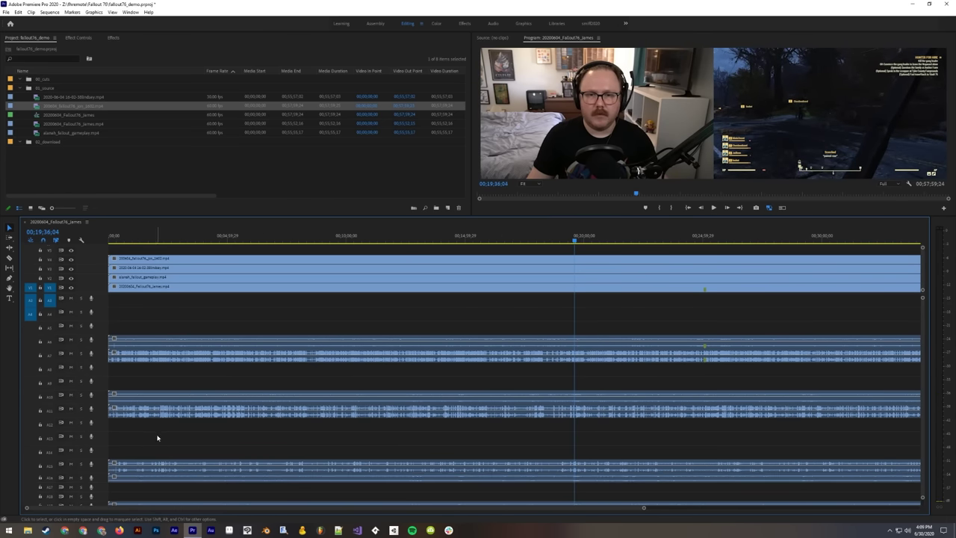
Step: Move the audio clip on A6 up to A1 and the one on A10 up to A2
scroll(158, 437, up, 1)
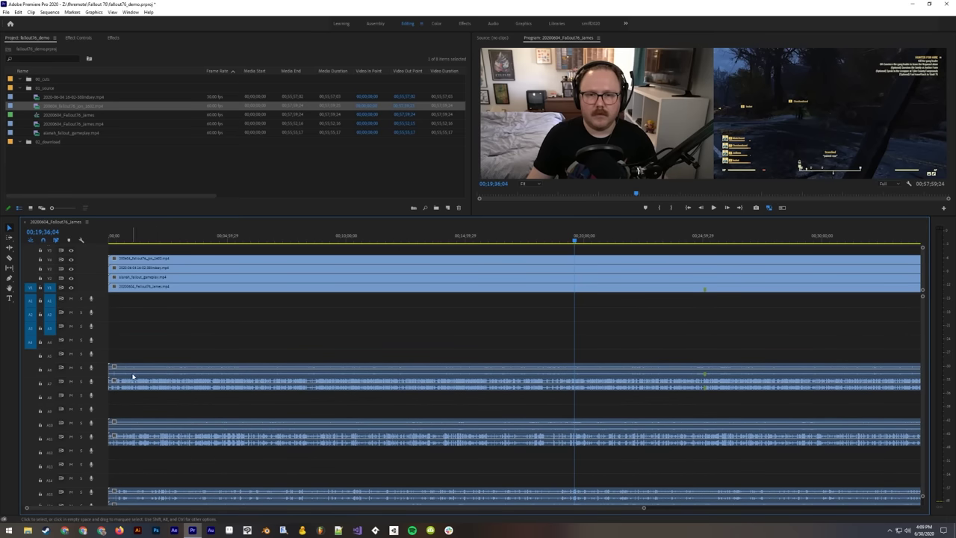
drag(132, 380, 108, 303)
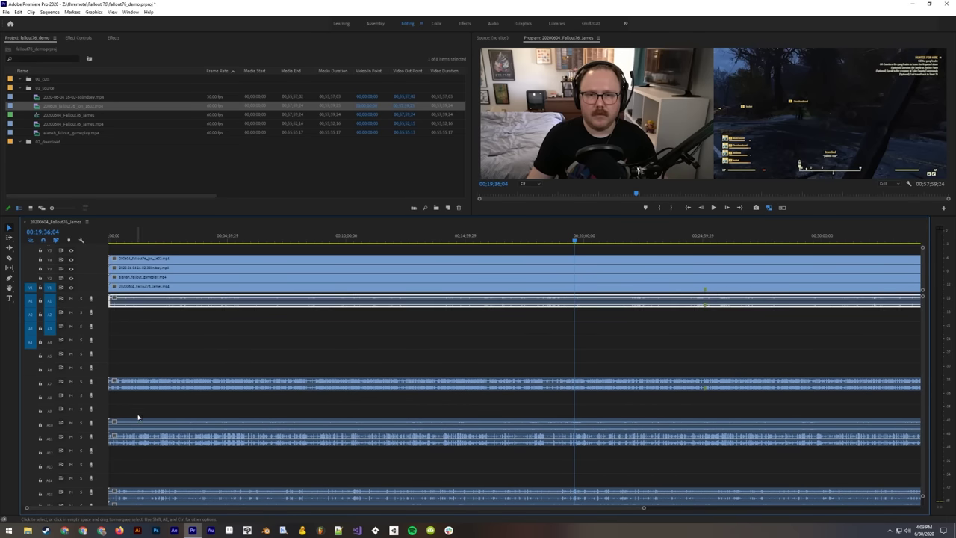
drag(130, 432, 105, 299)
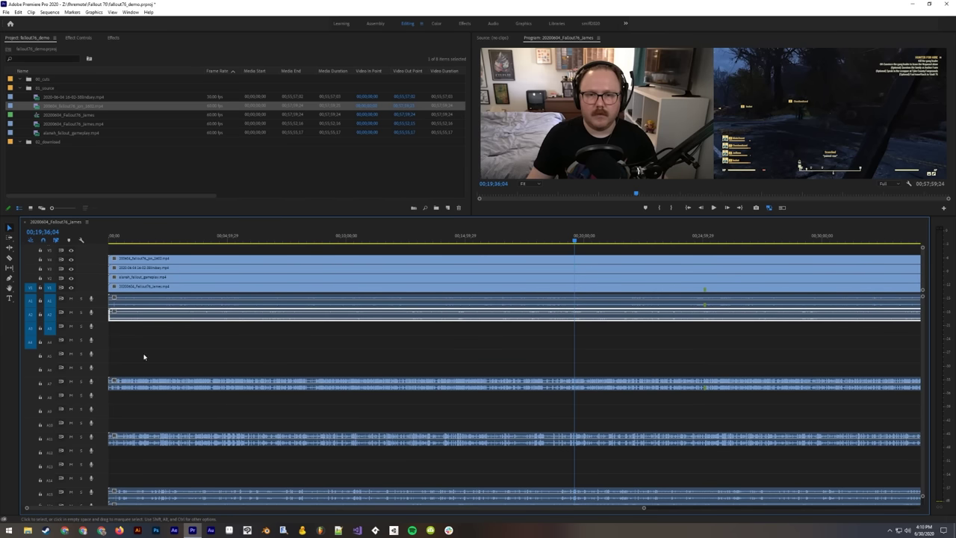
click(139, 291)
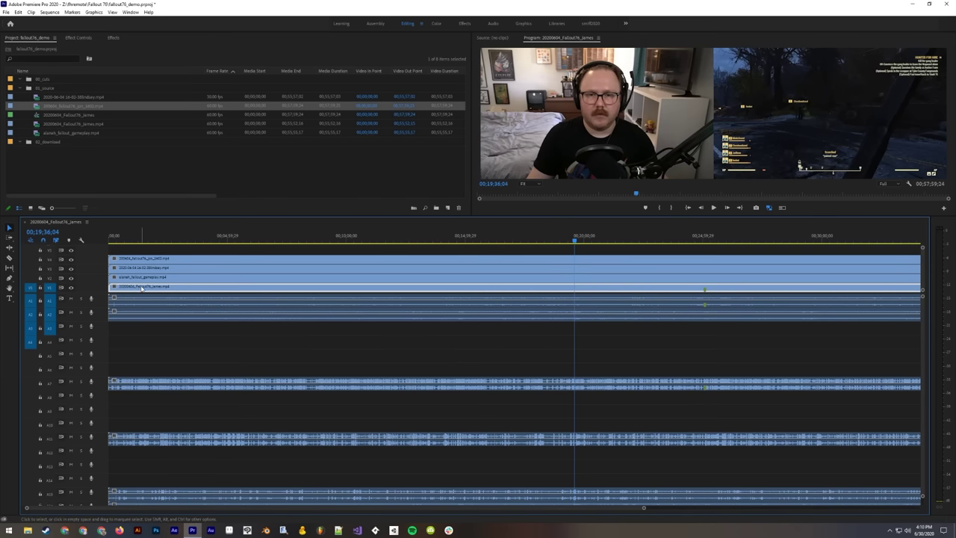
click(131, 260)
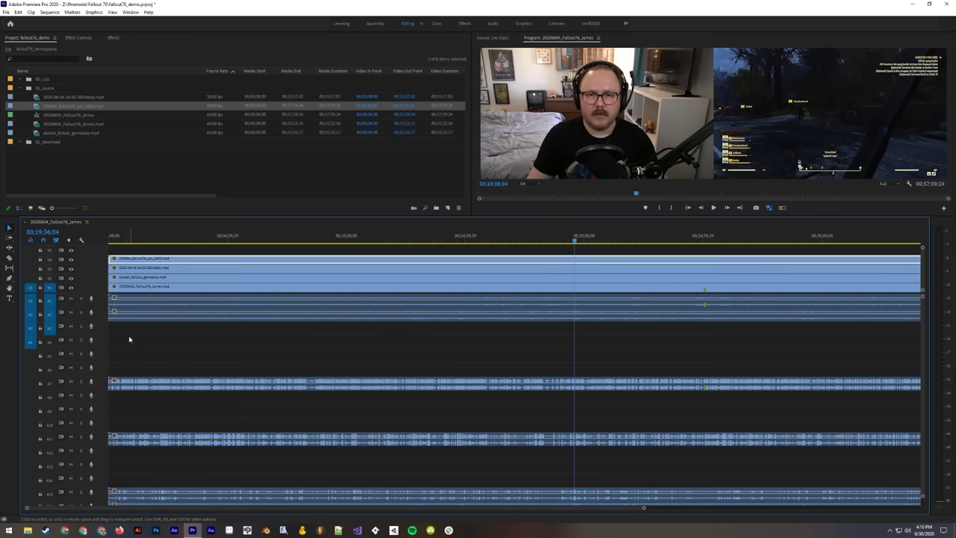
Step: Move the audio clip on A16 up to A3 and the one on A19 up to A4
scroll(139, 499, down, 1)
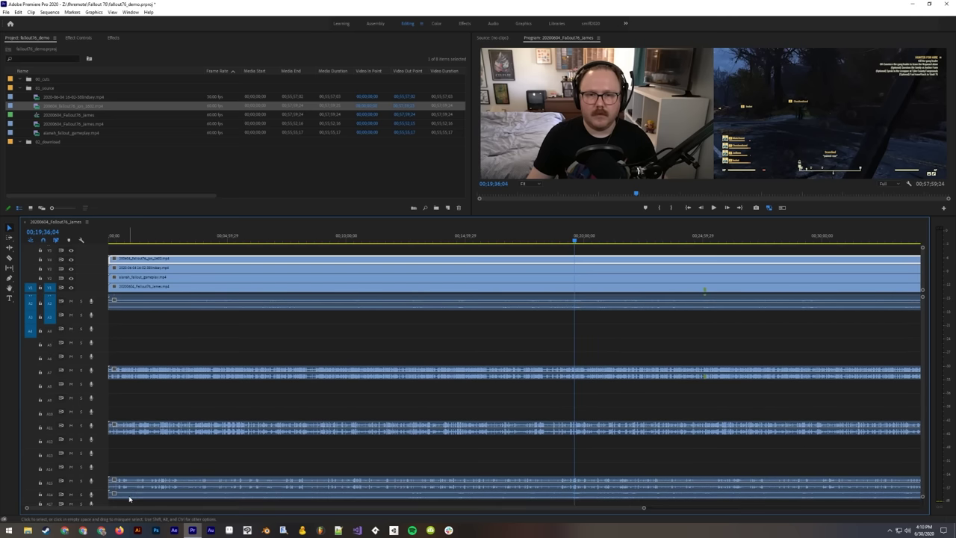
drag(128, 495, 113, 319)
scroll(128, 439, down, 3)
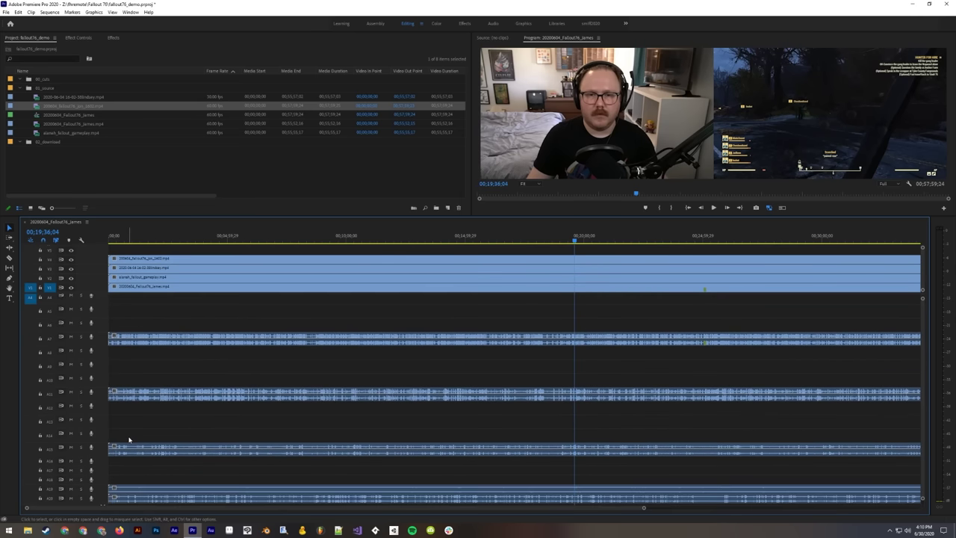
drag(127, 484, 124, 301)
scroll(142, 373, up, 3)
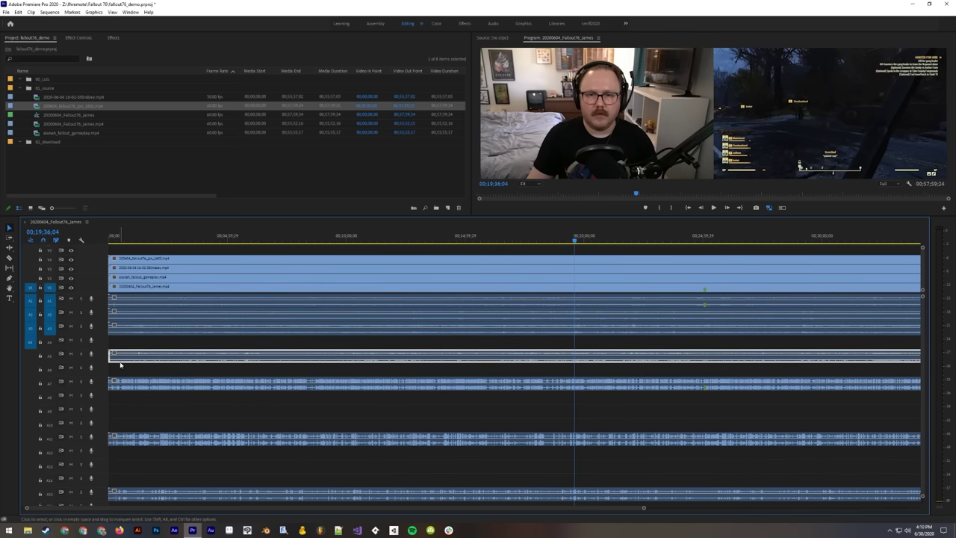
drag(117, 358, 114, 343)
click(124, 365)
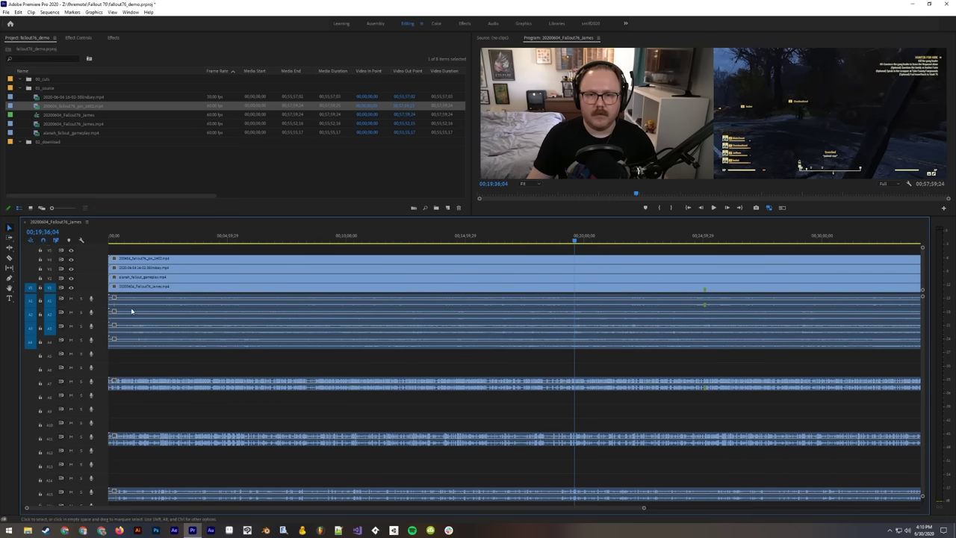
Step: Go through the audio clips on A1 to A4 and compare their order with the video clips above
click(132, 306)
click(133, 318)
click(133, 331)
click(133, 346)
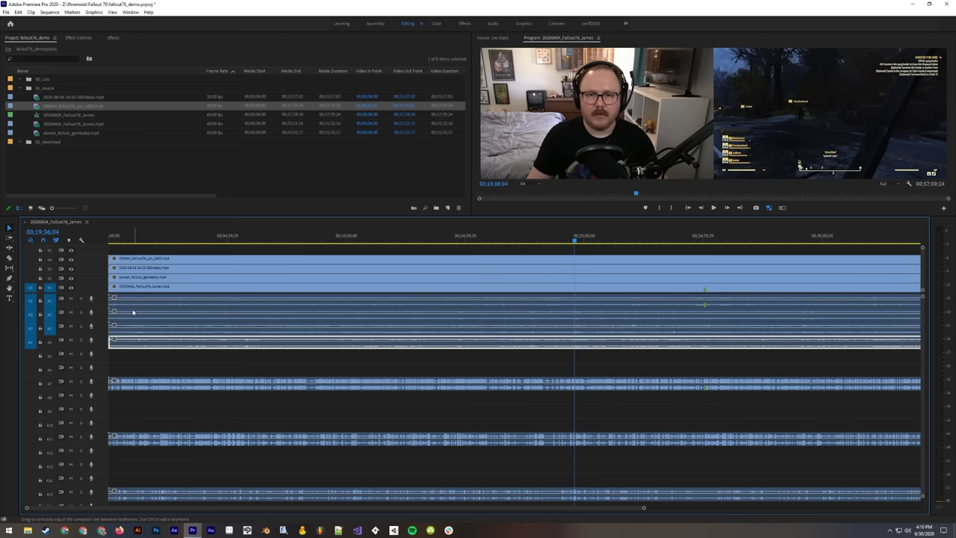
click(131, 303)
key(alt+Down)
key(alt+Down)
key(alt+Down)
click(131, 292)
key(alt+Up)
key(alt+Up)
key(alt+Up)
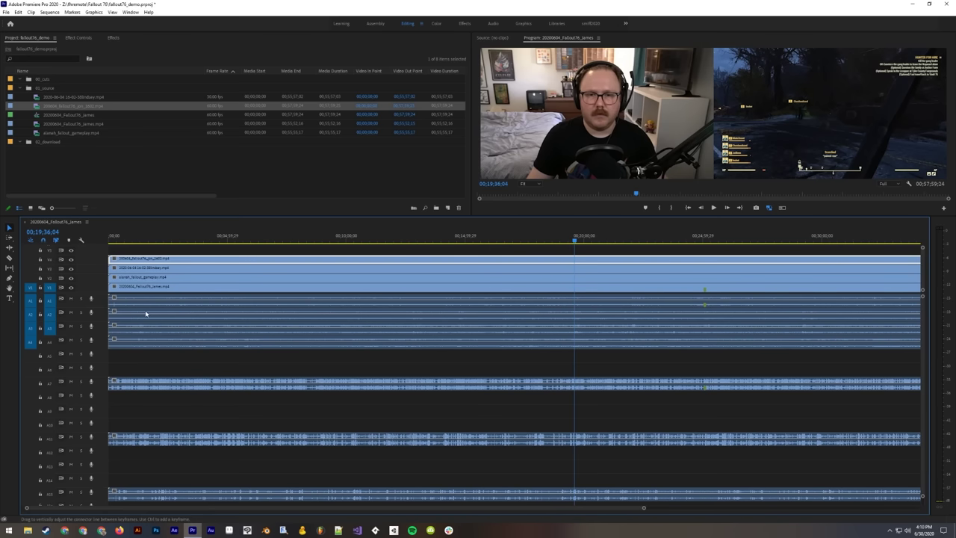
Step: Link each video clip on V1 to V4 with its matching audio clip on A1 to A4, and return the playhead to the sequence start
click(139, 290)
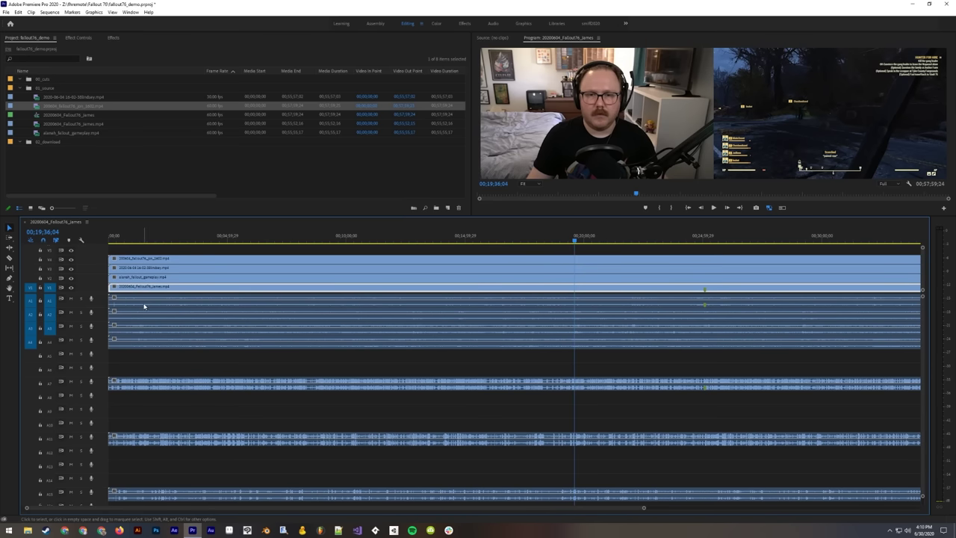
key(alt+Down)
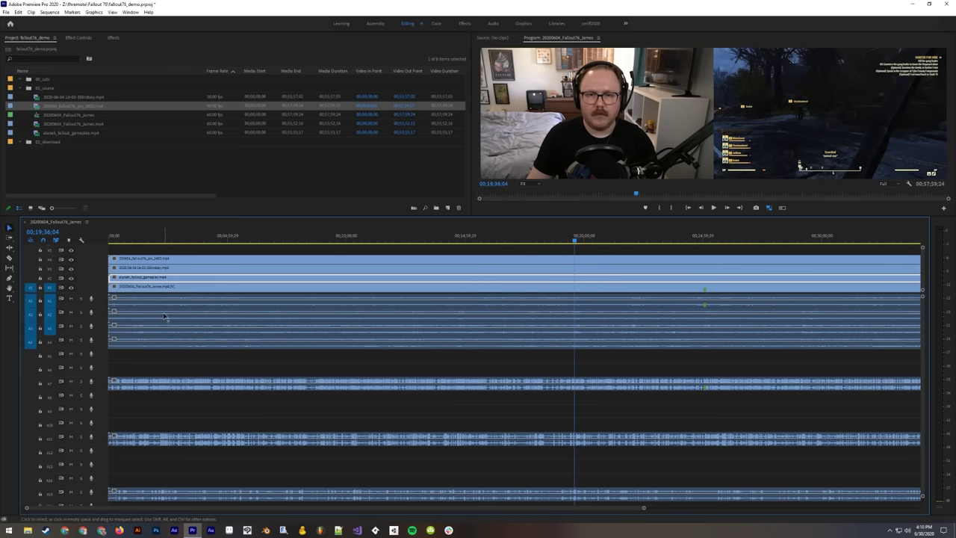
click(165, 322)
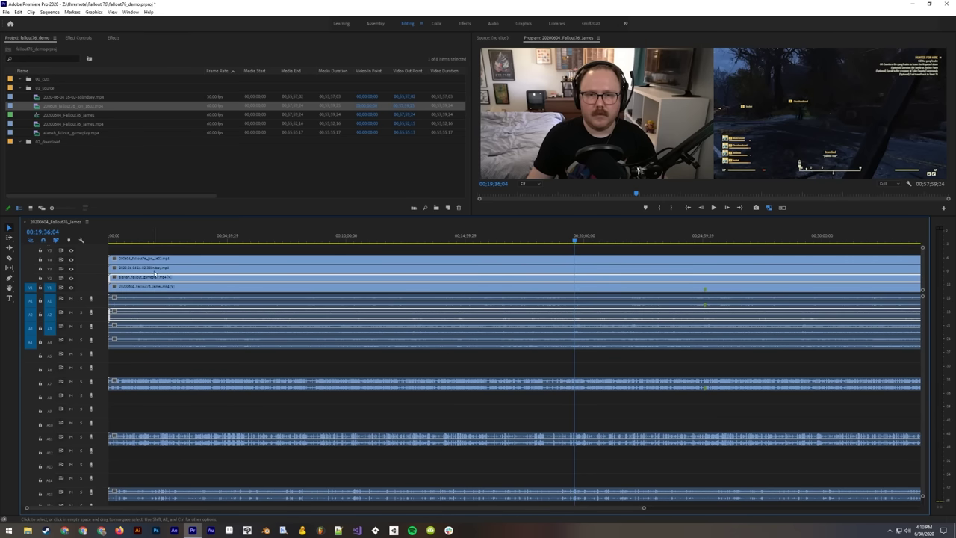
click(152, 326)
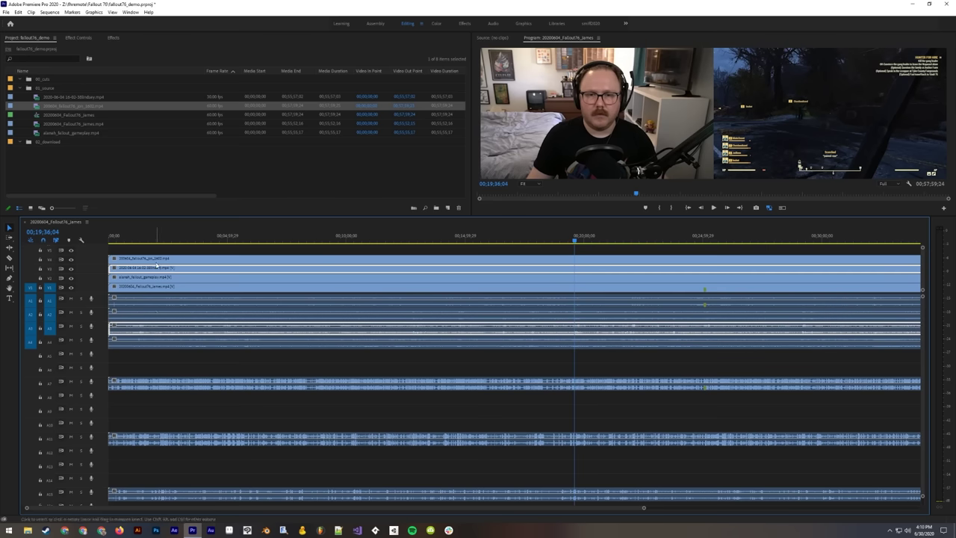
click(153, 342)
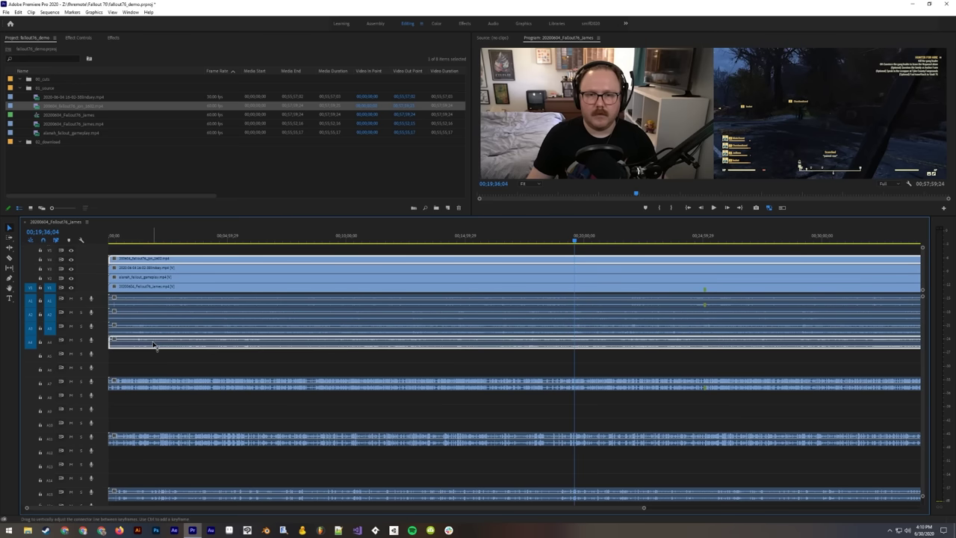
click(159, 257)
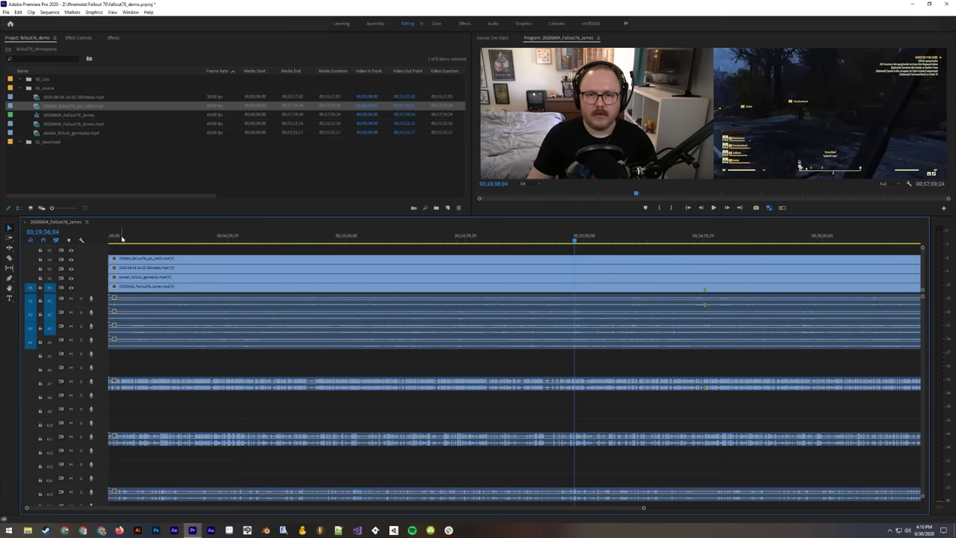
key(Home)
Step: Move the remaining audio clips from A7, A11, A15 and A20 up to A6, A7, A8 and A9 respectively
scroll(172, 400, down, 1)
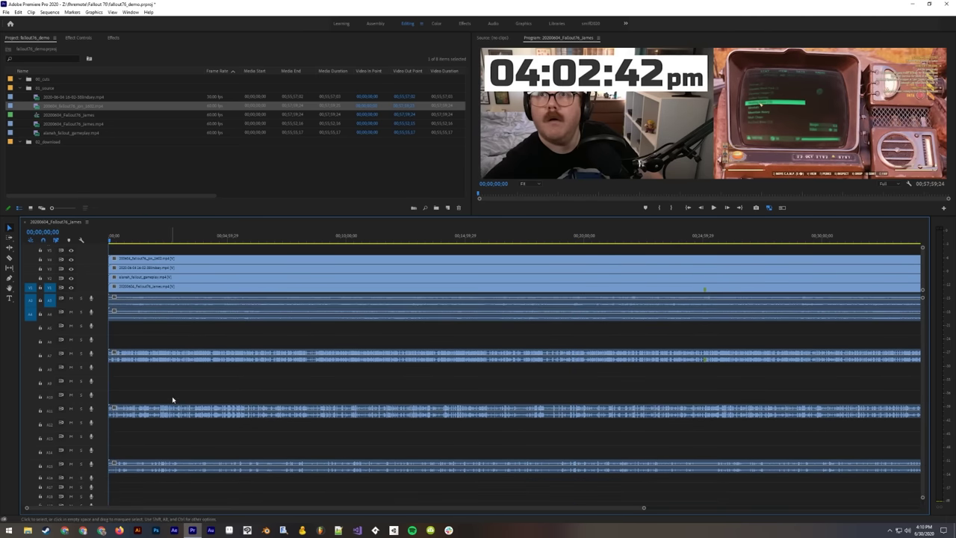
drag(163, 358, 160, 345)
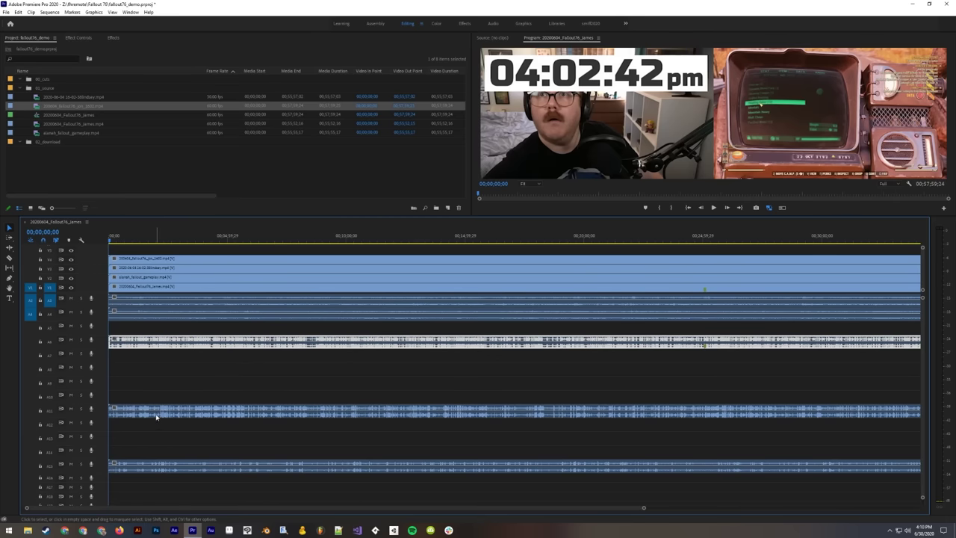
drag(156, 416, 149, 357)
click(150, 465)
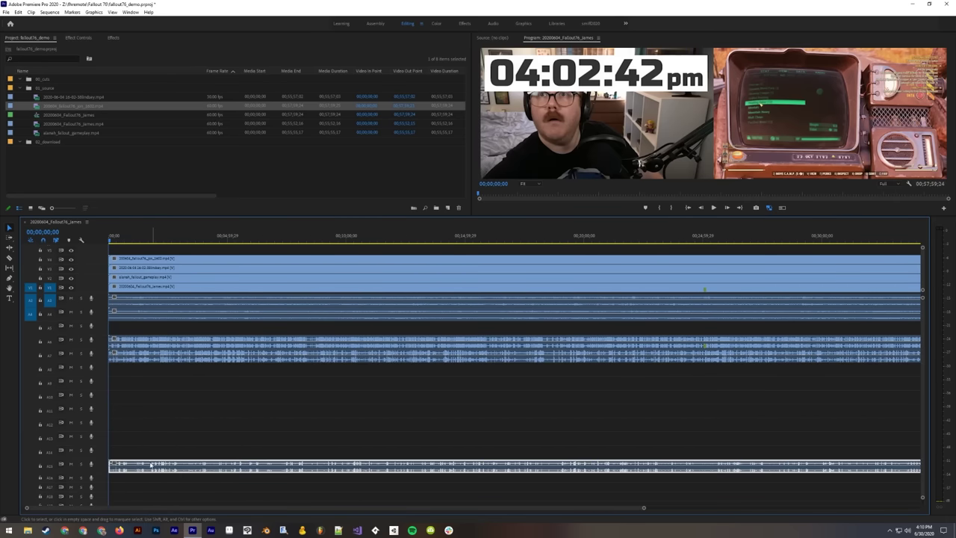
drag(150, 465, 147, 368)
scroll(177, 441, down, 2)
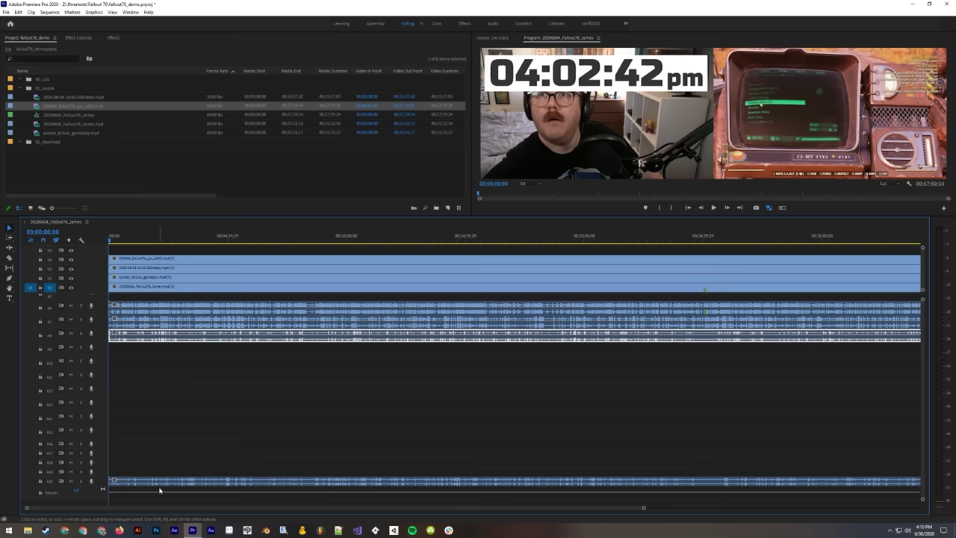
drag(159, 489, 141, 398)
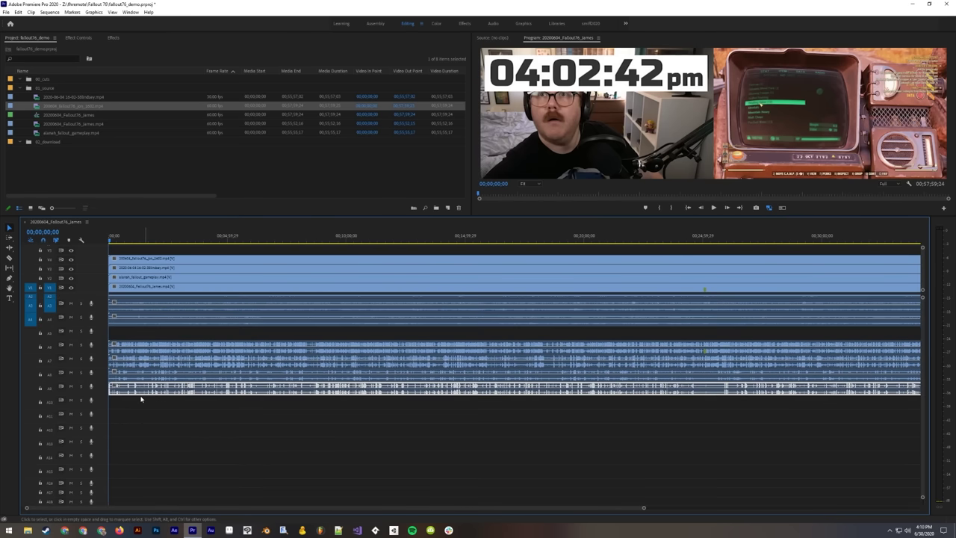
scroll(146, 401, up, 2)
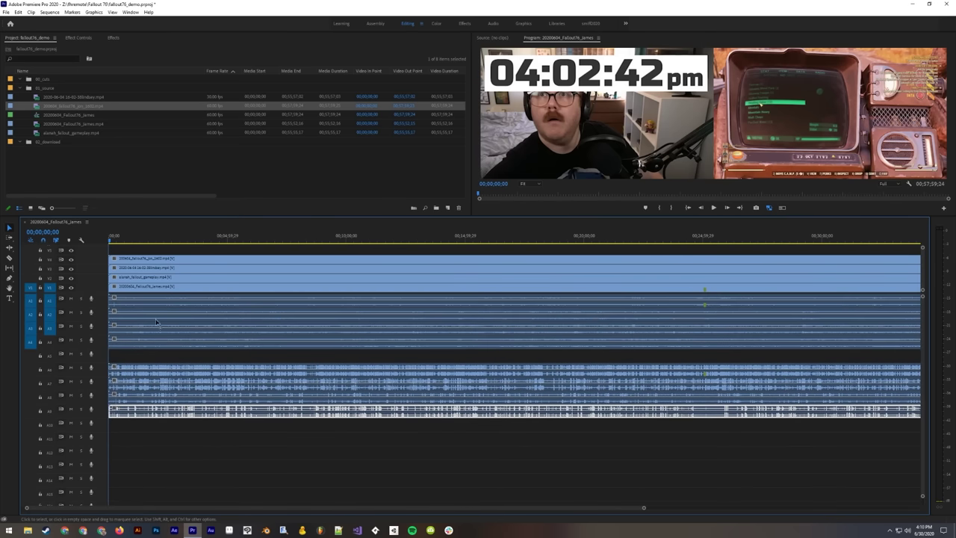
Step: Review the two audio groups on A1 to A4 and A6 to A9 over the full sequence length
click(192, 359)
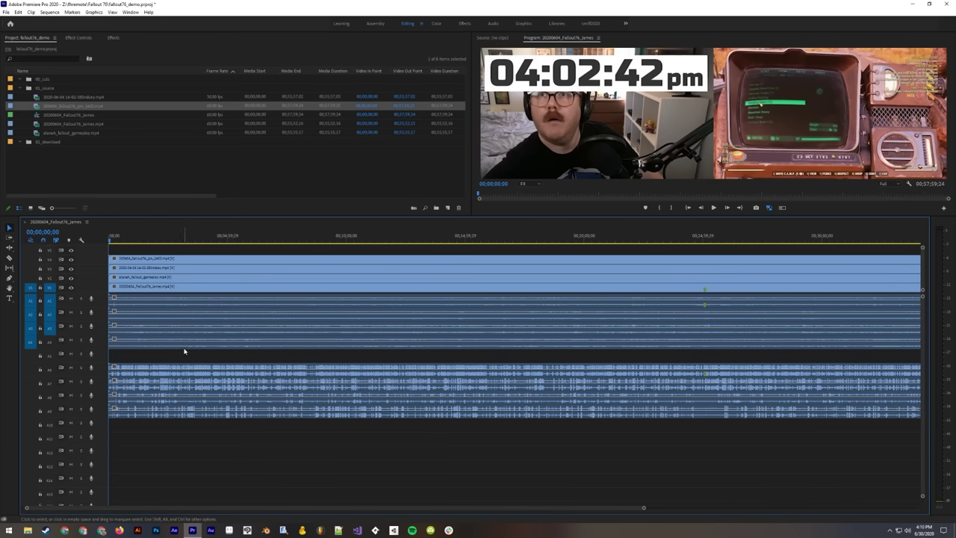
drag(142, 358, 171, 425)
click(146, 356)
key(minus)
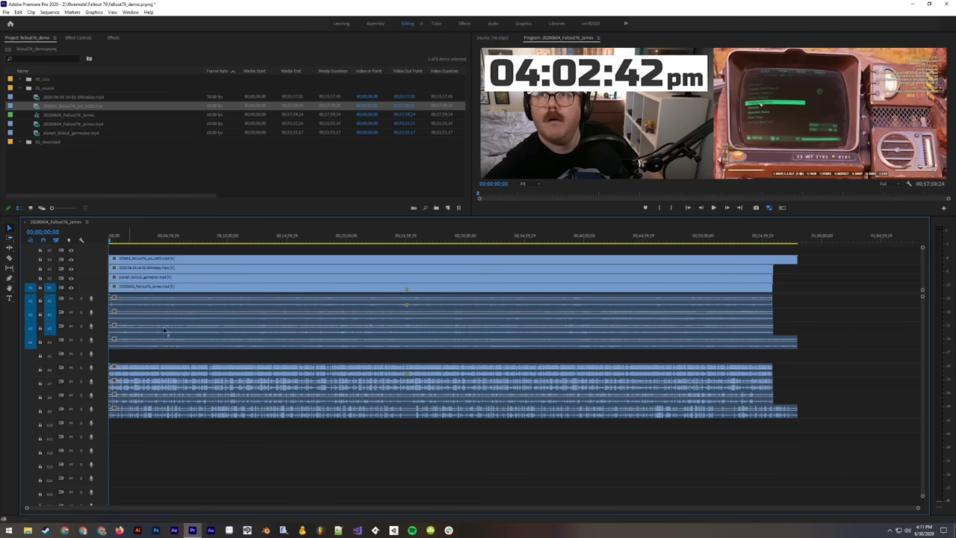
Step: Solo audio track A1 and play the sequence around 00;00;15 to check which audio it carries
key(backslash)
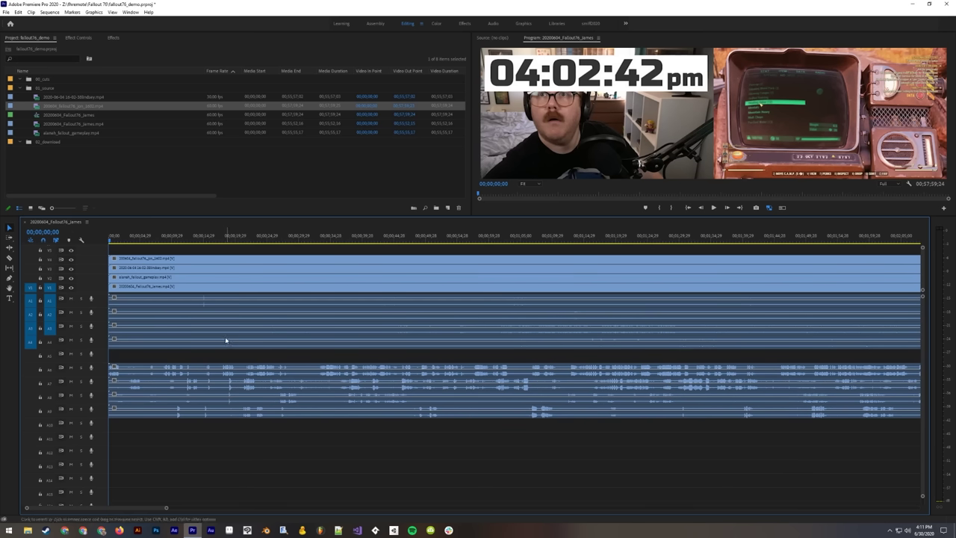
click(205, 303)
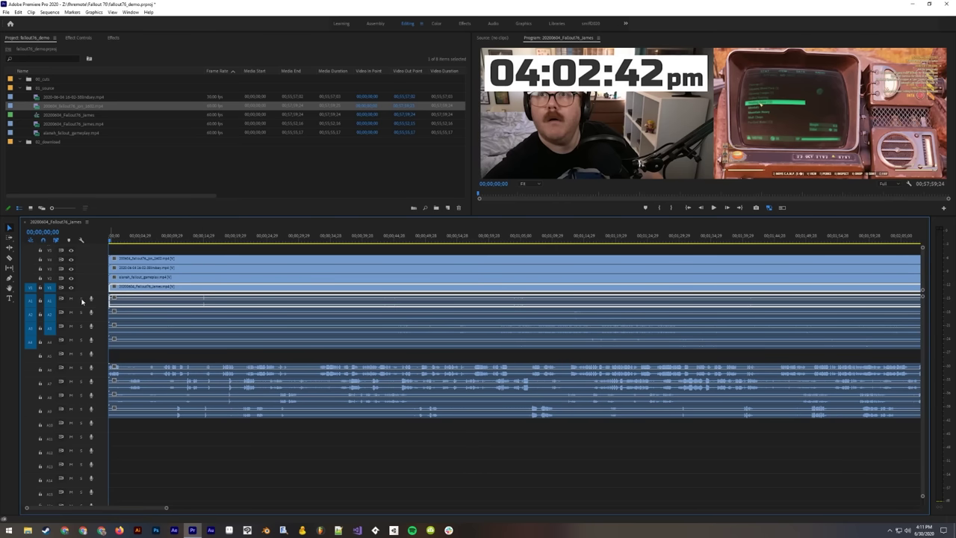
click(82, 299)
click(202, 239)
key(space)
key(=)
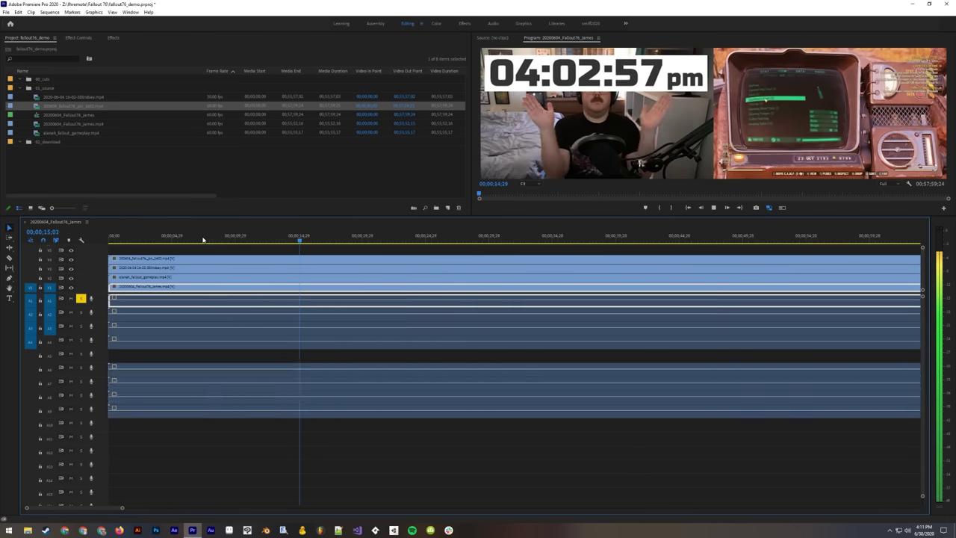
key(=)
key(space)
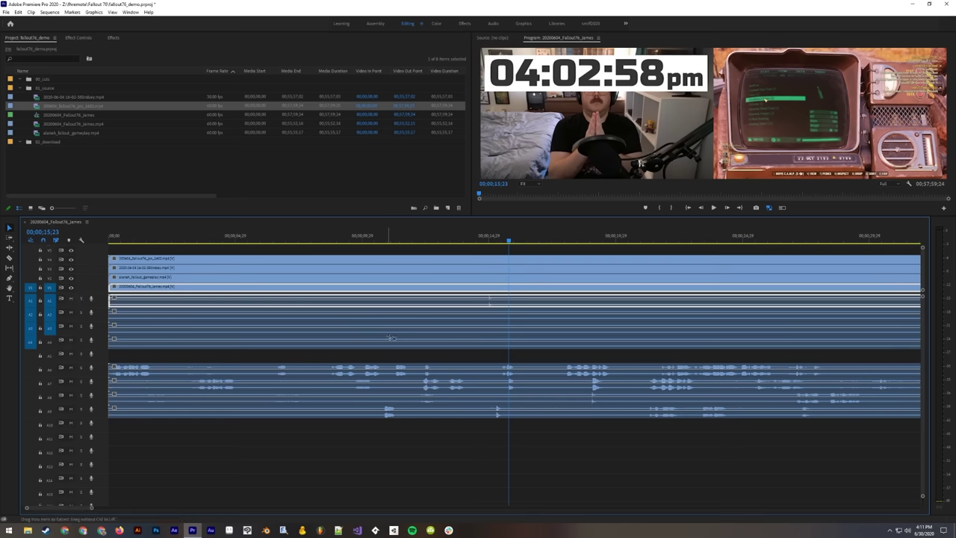
key(minus)
key(minus)
key(minus)
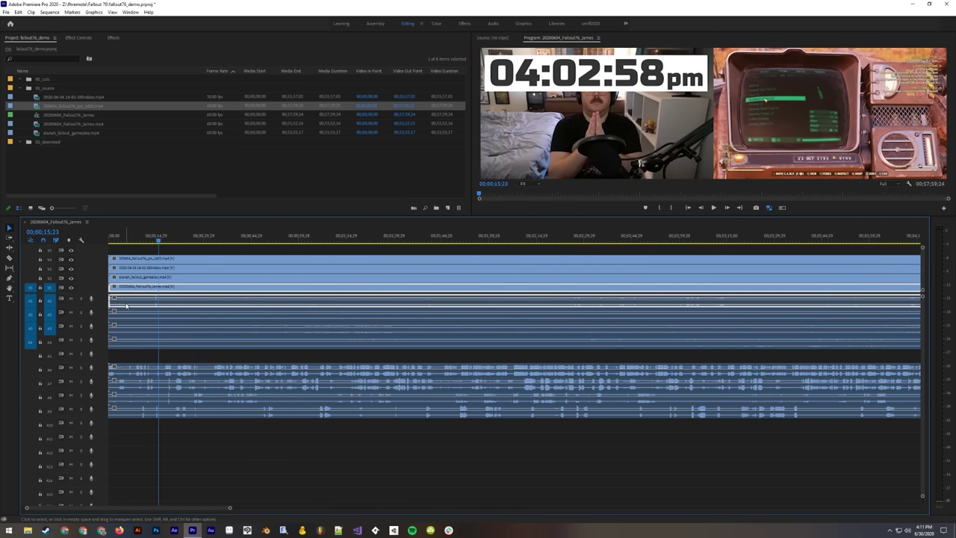
Step: Solo audio track A6 and play the sequence from about 00;00;17 to check which audio it carries
click(126, 369)
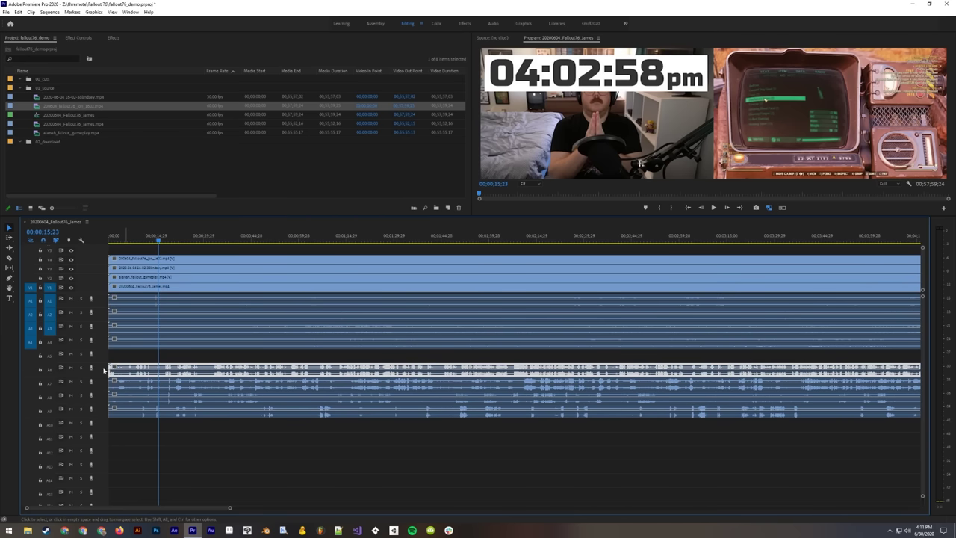
click(82, 367)
click(165, 240)
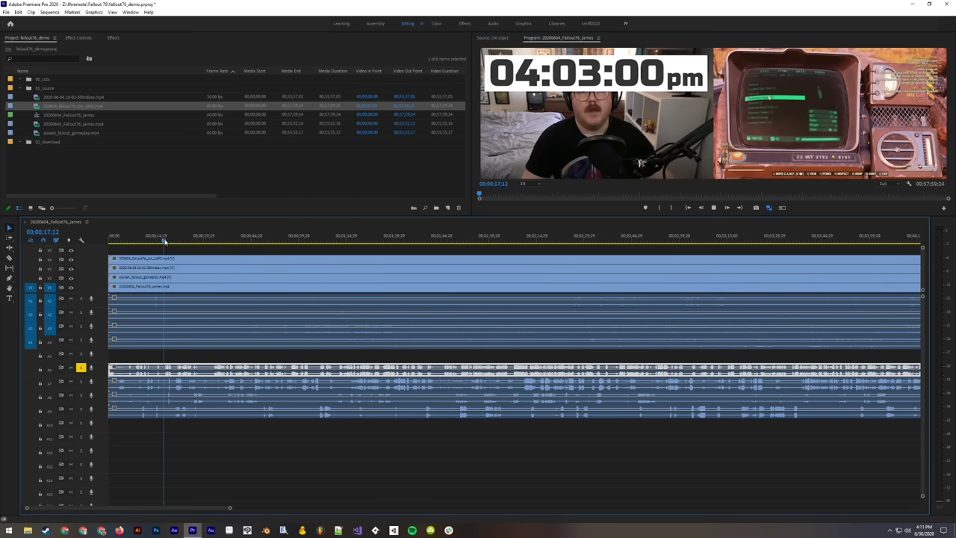
key(space)
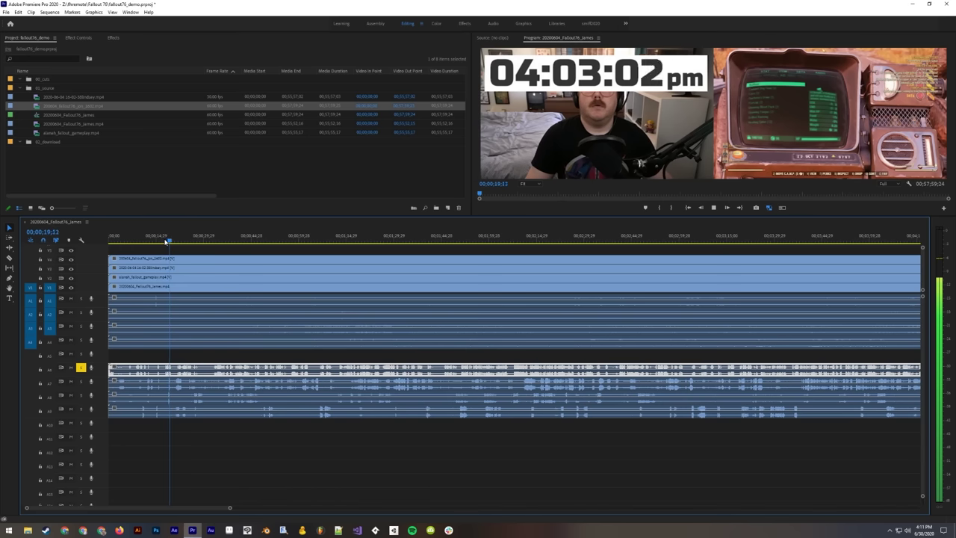
key(space)
Step: Delete the audio clip on A6, turn off the track's solo, and move the A1 clip down into its place
key(Delete)
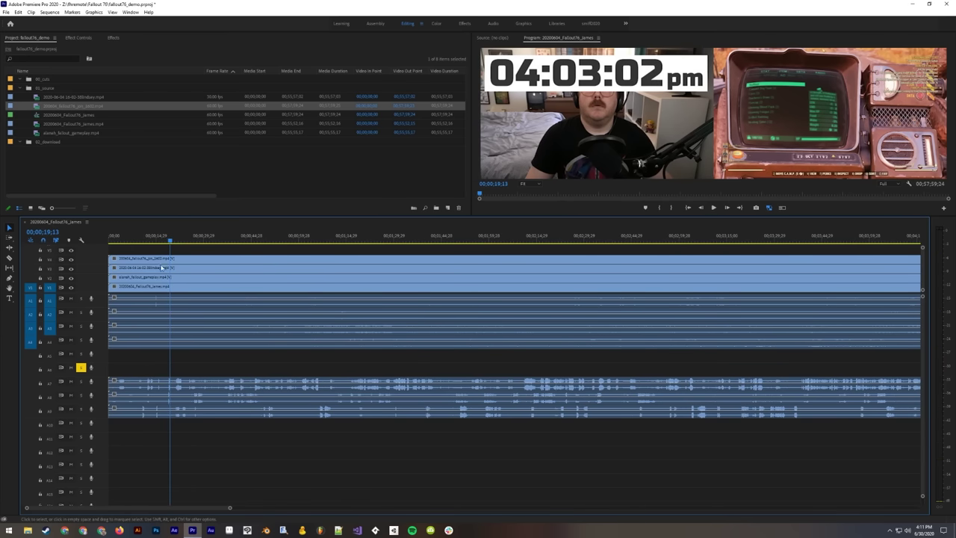
click(80, 367)
drag(162, 304, 152, 369)
Step: Use Match Frame on the V1 video clip to load its original recording in the Source monitor
click(176, 290)
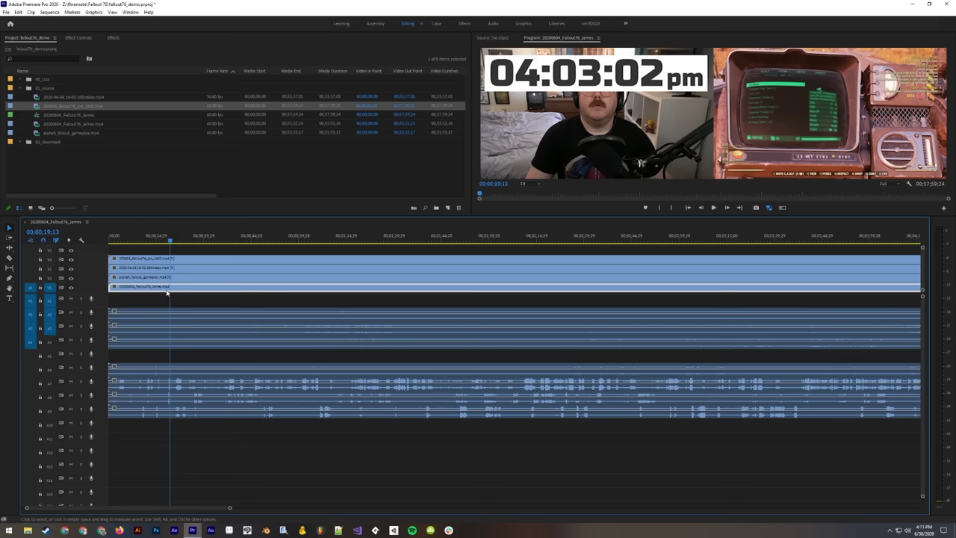
click(31, 12)
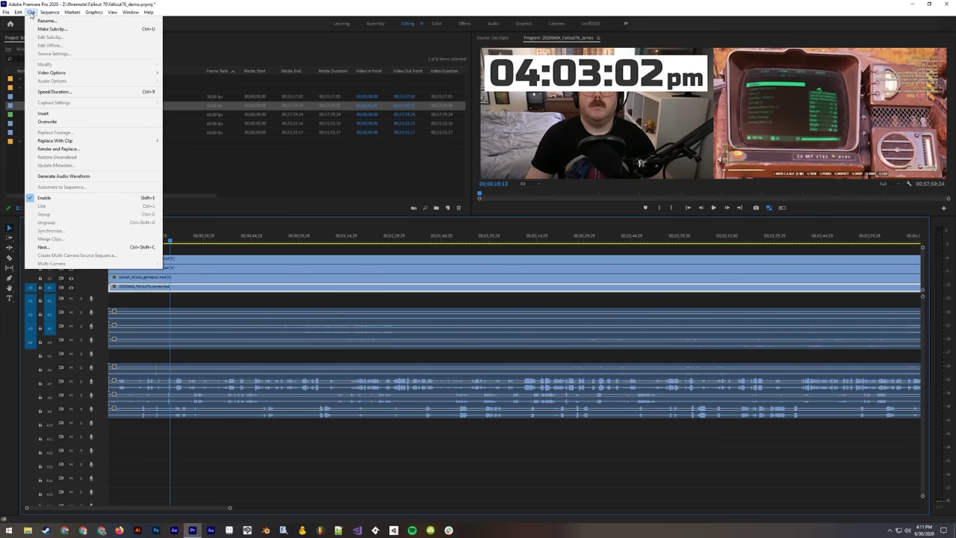
mouse_move(44, 16)
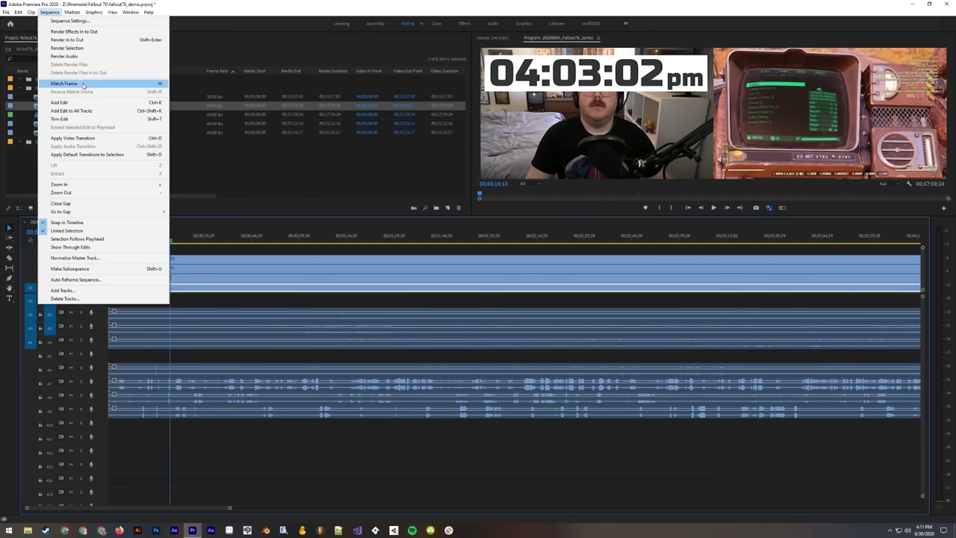
click(218, 286)
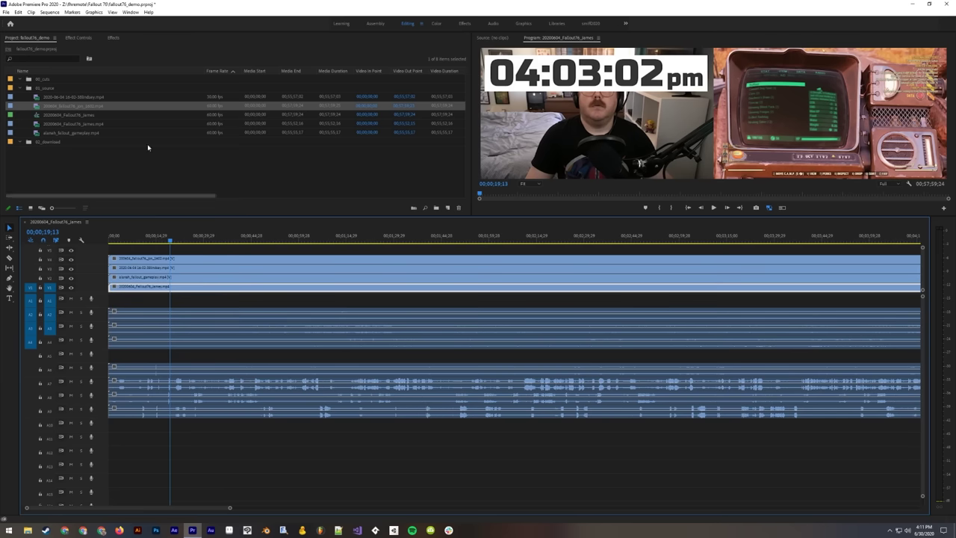
click(49, 13)
click(67, 82)
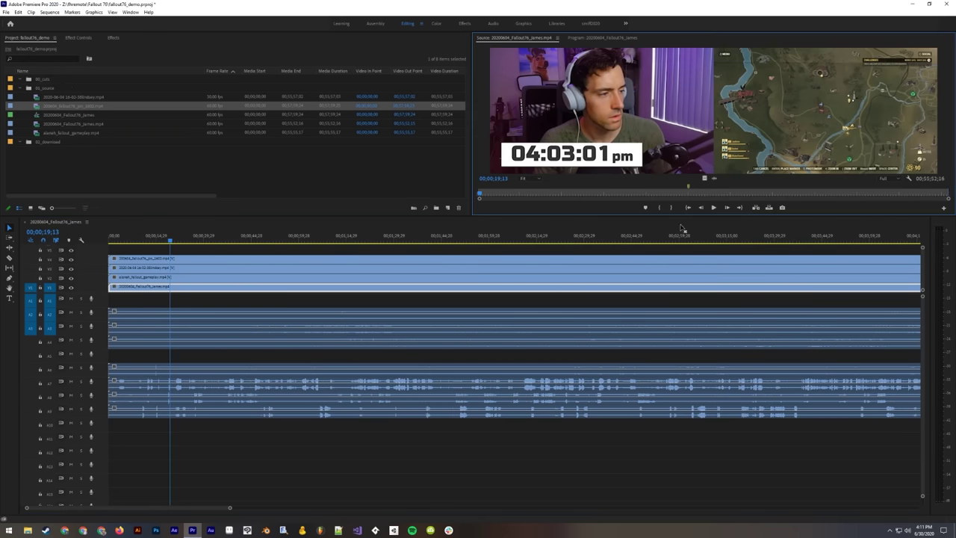
Step: Add only the loaded recording's audio to the start of the sequence, on empty tracks A13 to A15
click(668, 251)
key(minus)
key(minus)
key(minus)
key(minus)
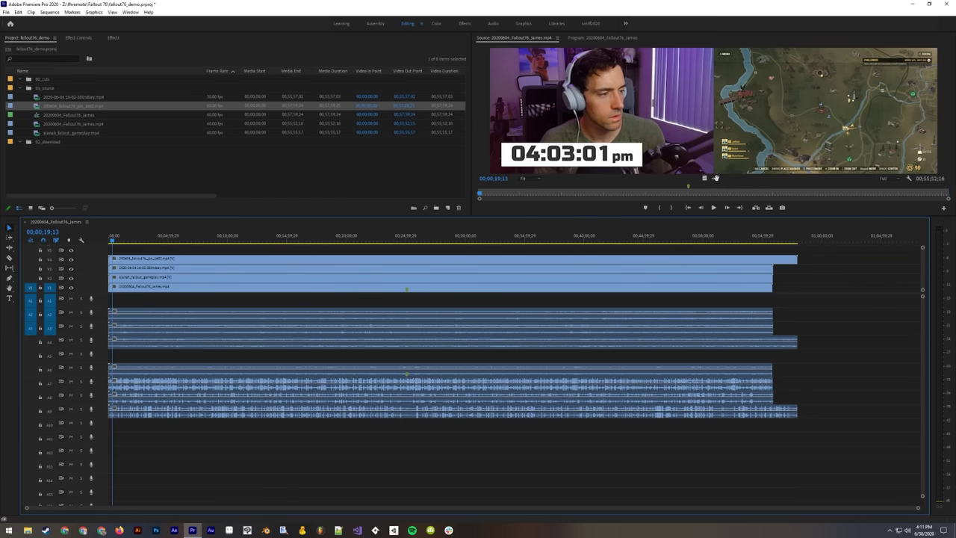
mouse_move(716, 178)
mouse_down()
mouse_move(682, 280)
mouse_move(159, 471)
mouse_move(113, 471)
mouse_up()
scroll(150, 487, down, 1)
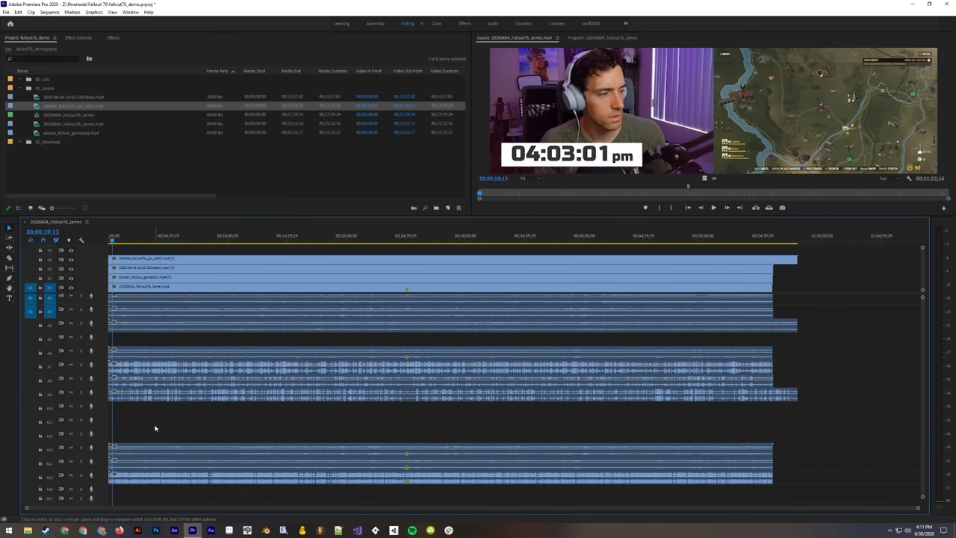
Step: Solo audio track A13 and play the sequence from about 00;11;16 to identify its audio
click(80, 447)
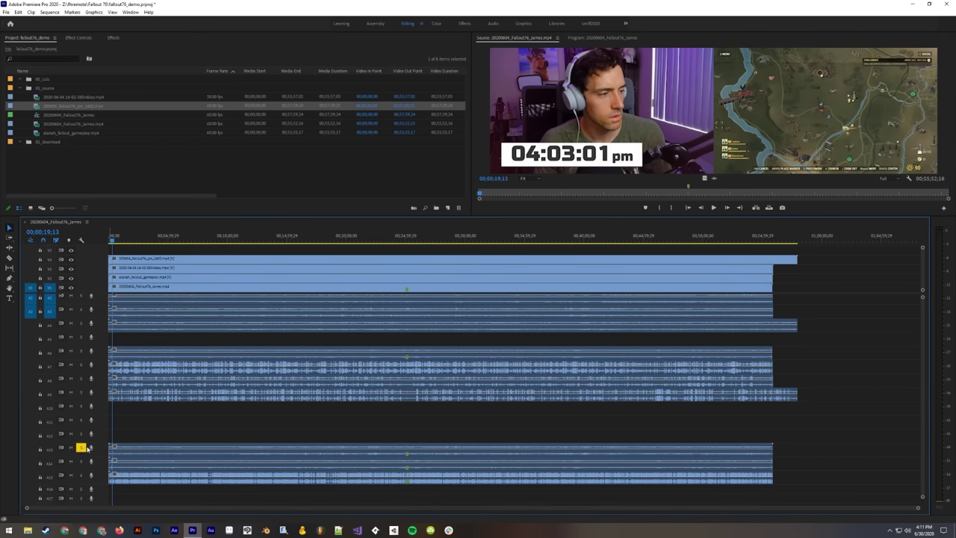
click(214, 237)
click(242, 238)
key(space)
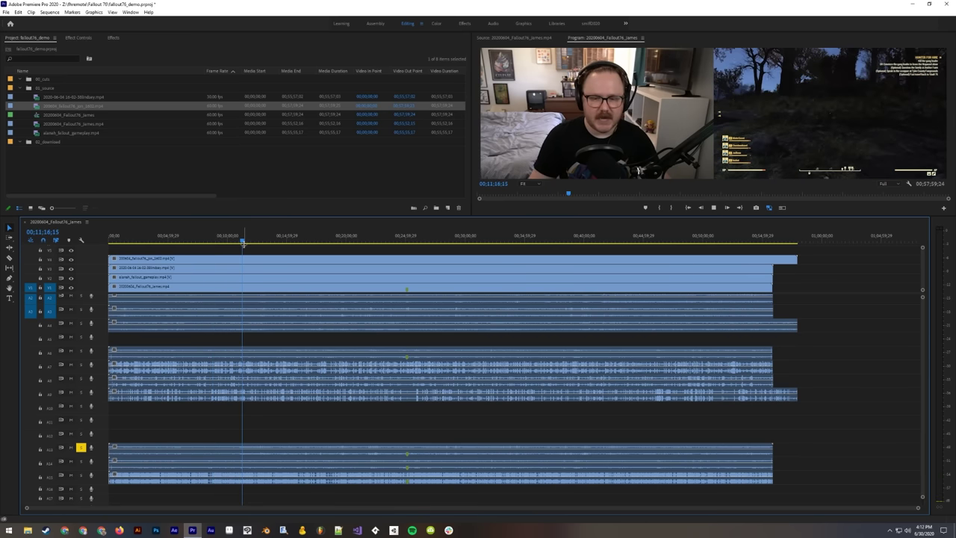
key(space)
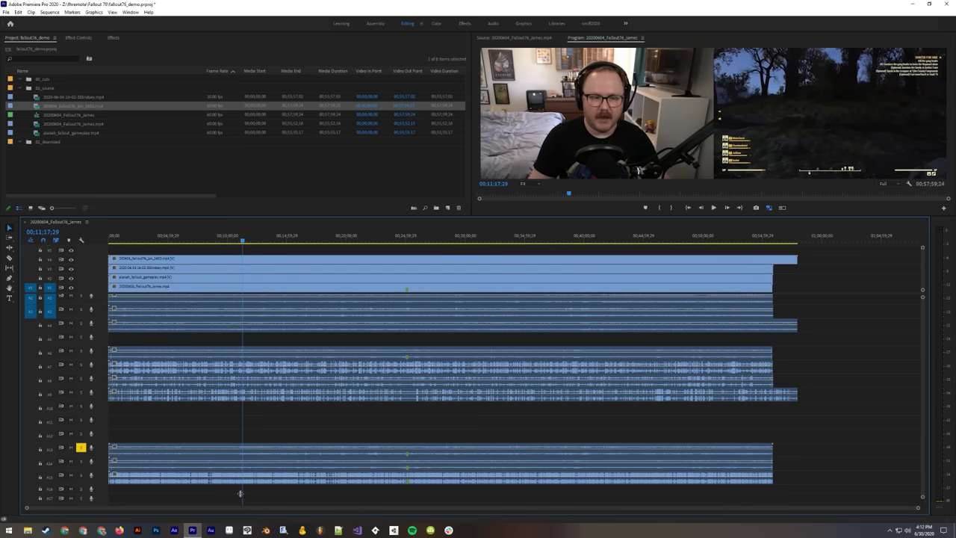
Step: Delete the newly added audio clips on A14 and A15 and move the A13 clip up to A1 at the sequence start
click(239, 462)
click(337, 431)
click(266, 468)
shift+click(266, 479)
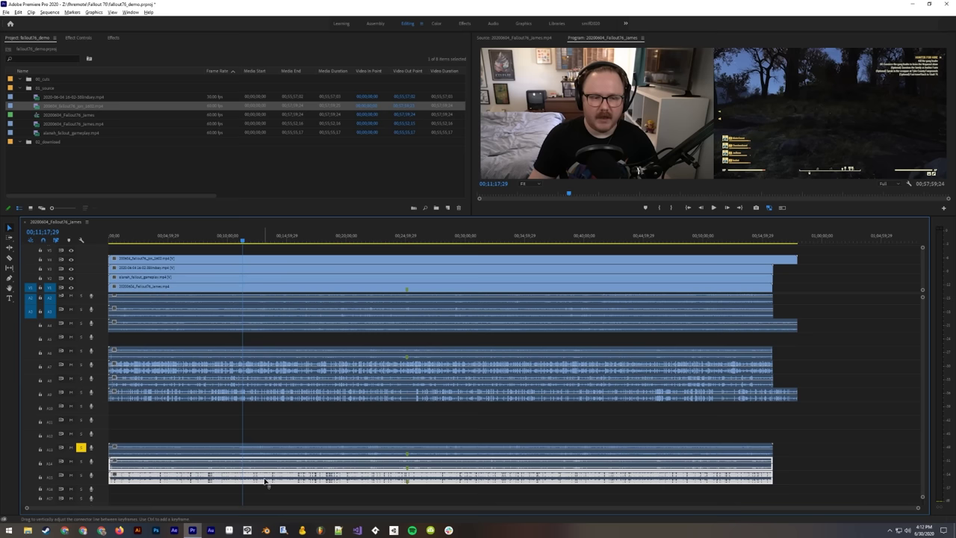
key(Delete)
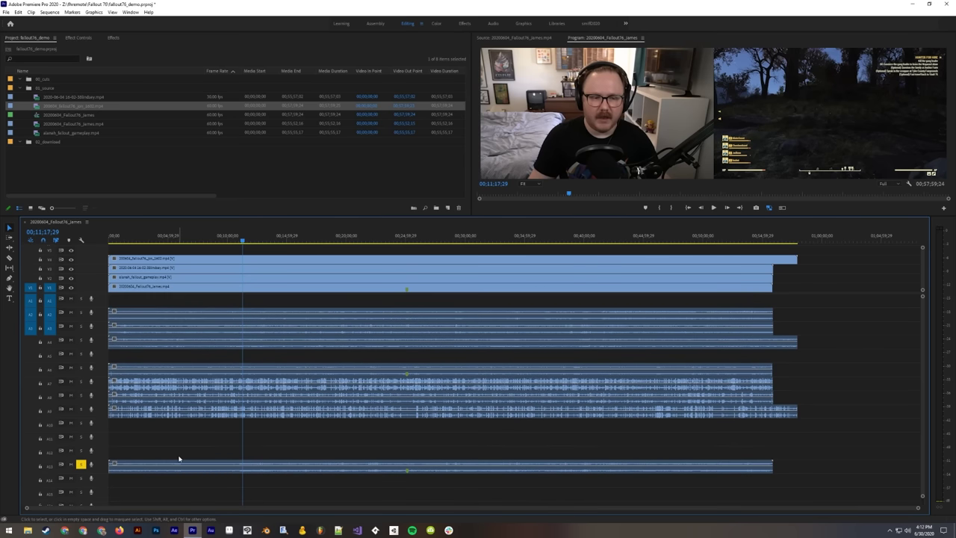
drag(144, 468, 118, 299)
Step: Return the playhead to the sequence start and link the V1 video clip with the audio clip on A1
key(Home)
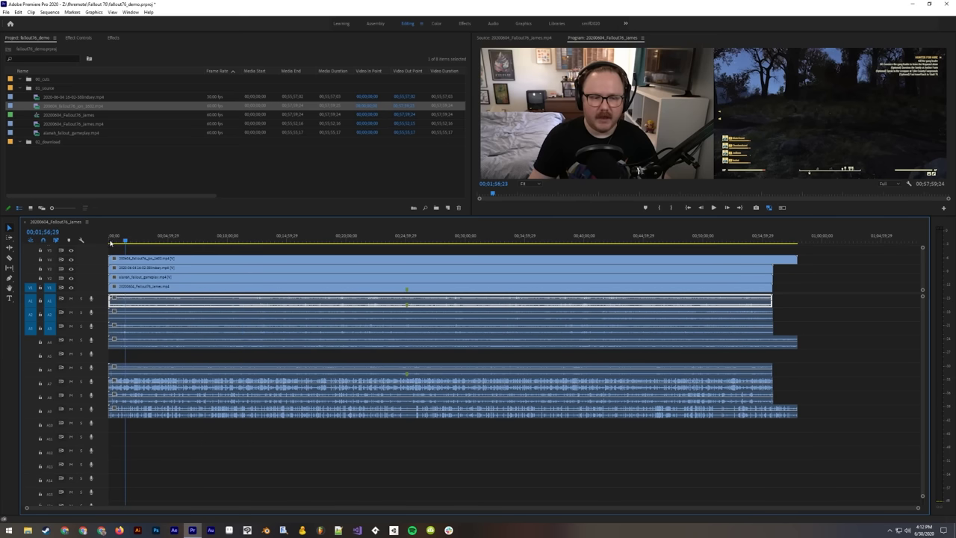
key(equal)
key(equal)
key(equal)
key(equal)
click(147, 287)
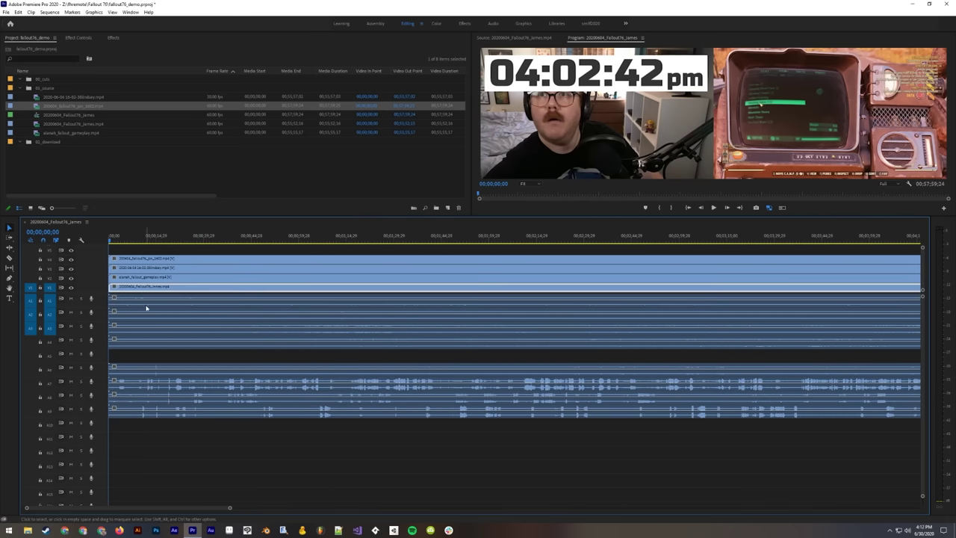
shift+click(146, 306)
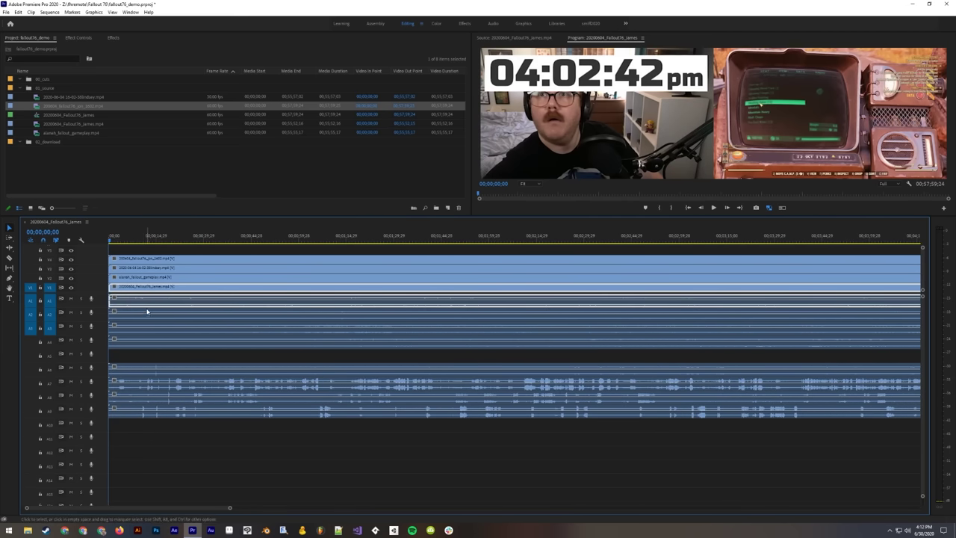
Step: Select the video clips on V4 to V1 and the audio clips on A6 to A9 in turn to review their links and order
click(153, 279)
click(146, 373)
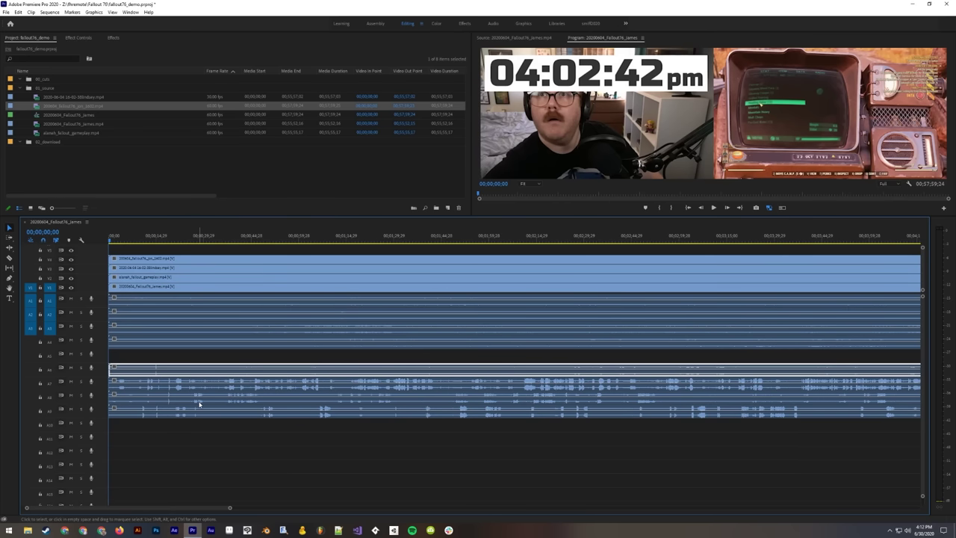
click(171, 361)
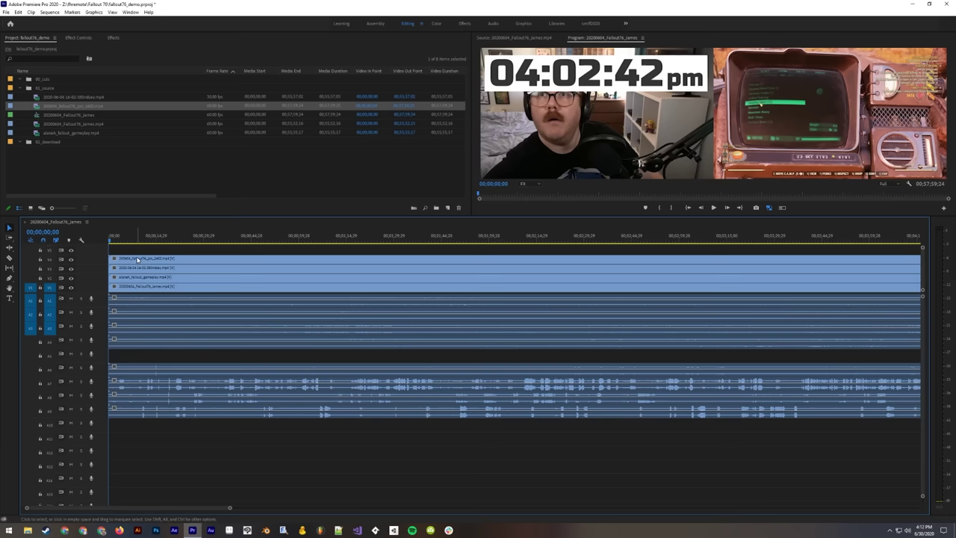
click(137, 258)
click(137, 269)
click(136, 278)
click(133, 288)
click(148, 371)
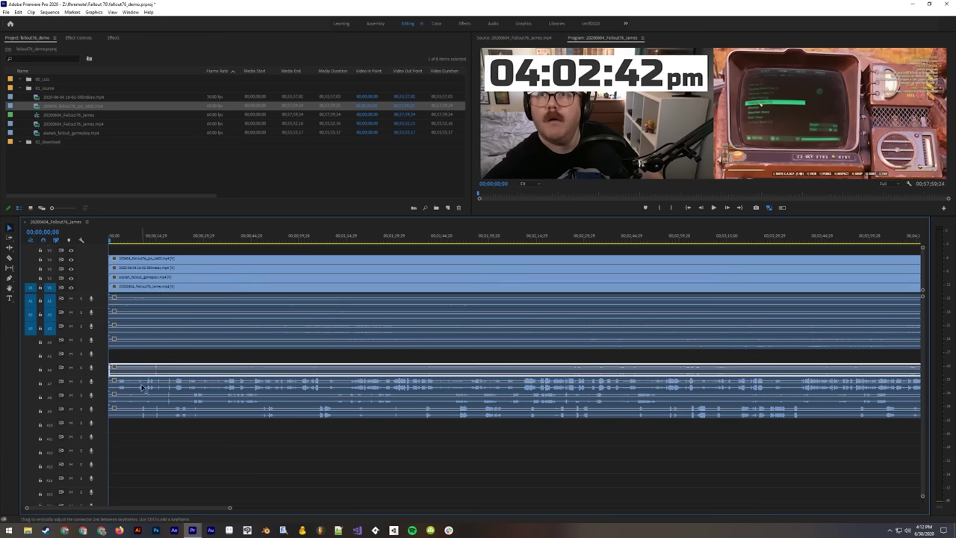
click(143, 384)
click(140, 396)
click(141, 410)
click(137, 250)
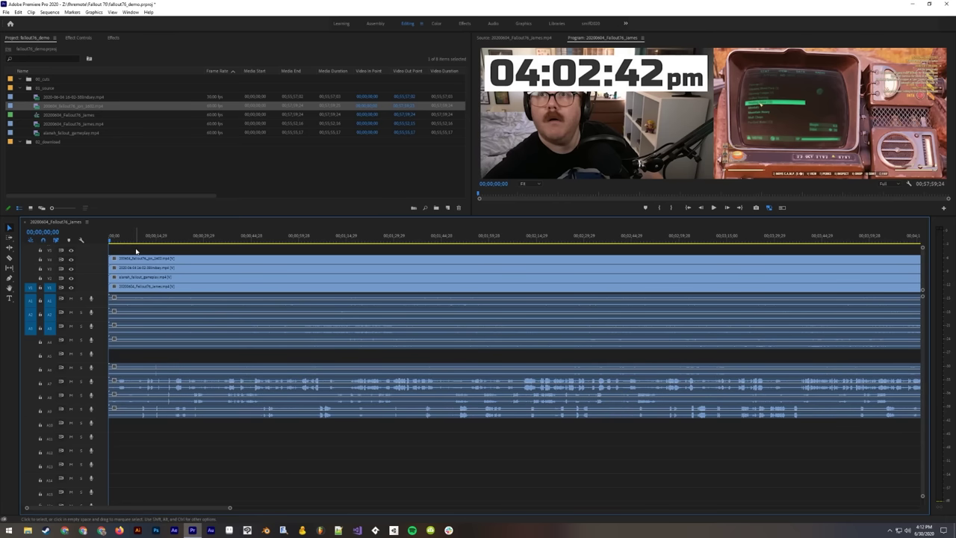
Step: Place the playhead at 00;00;15;06 on the hand clap in the V4 recording, stepping frame by frame around it
key(equal)
key(equal)
key(equal)
drag(117, 239, 493, 239)
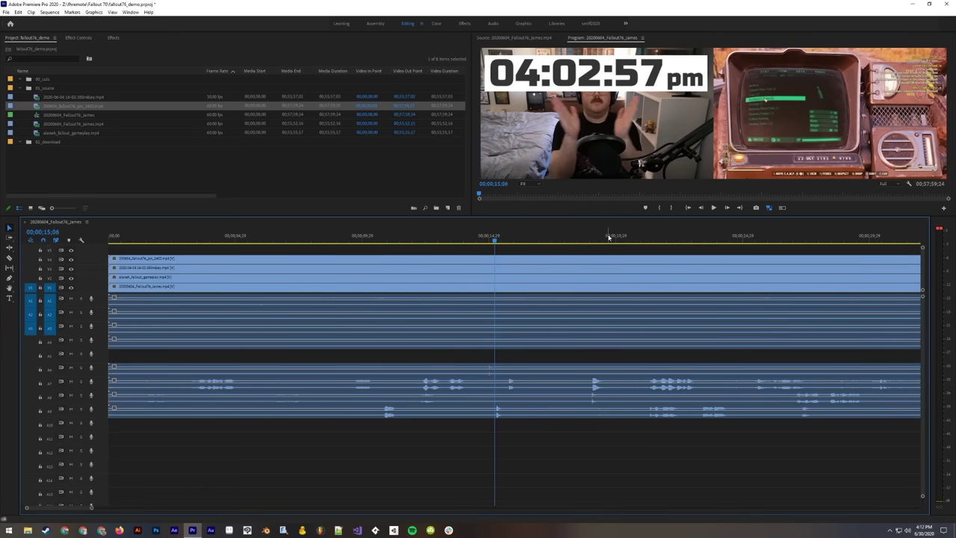
key(Right)
key(Right)
click(772, 209)
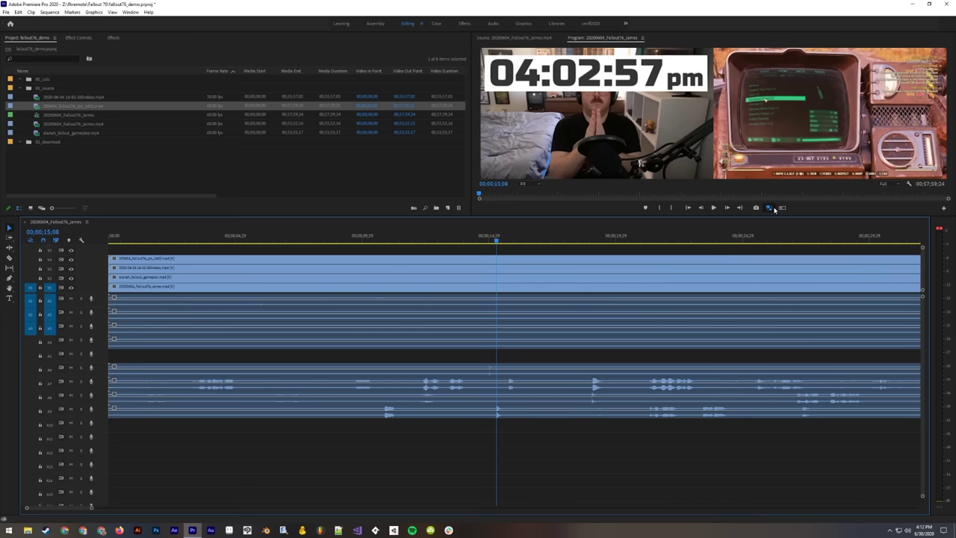
click(772, 208)
key(Left)
key(Left)
key(Left)
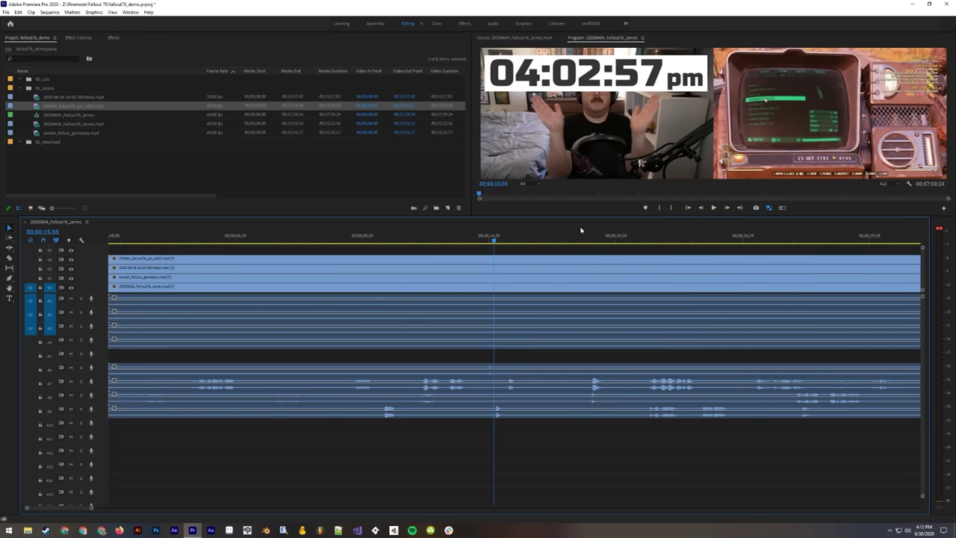
mouse_move(493, 241)
mouse_down()
mouse_move(476, 241)
mouse_move(501, 243)
mouse_move(493, 246)
mouse_up()
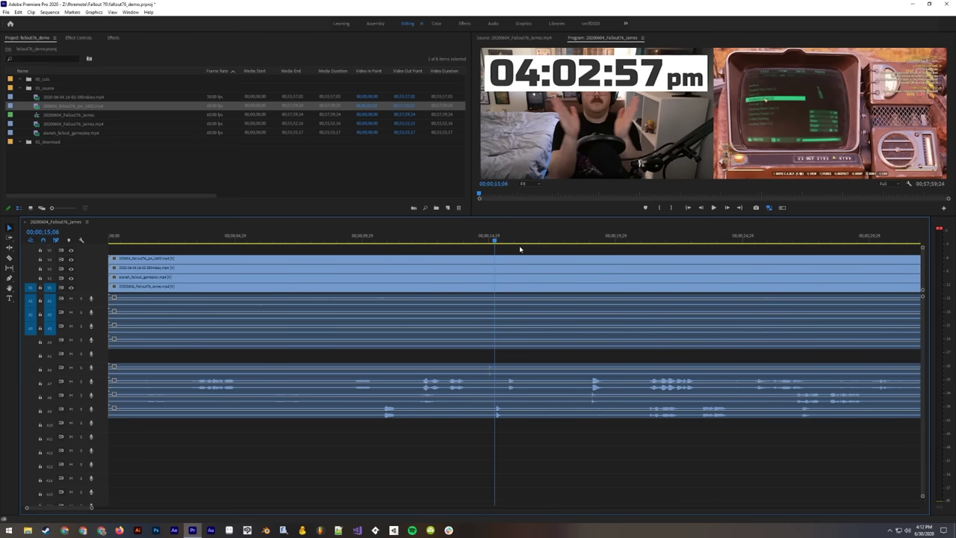
Step: Switch proxies off and back on to compare the original and proxy frames of the V4 recording's hand clap
click(770, 208)
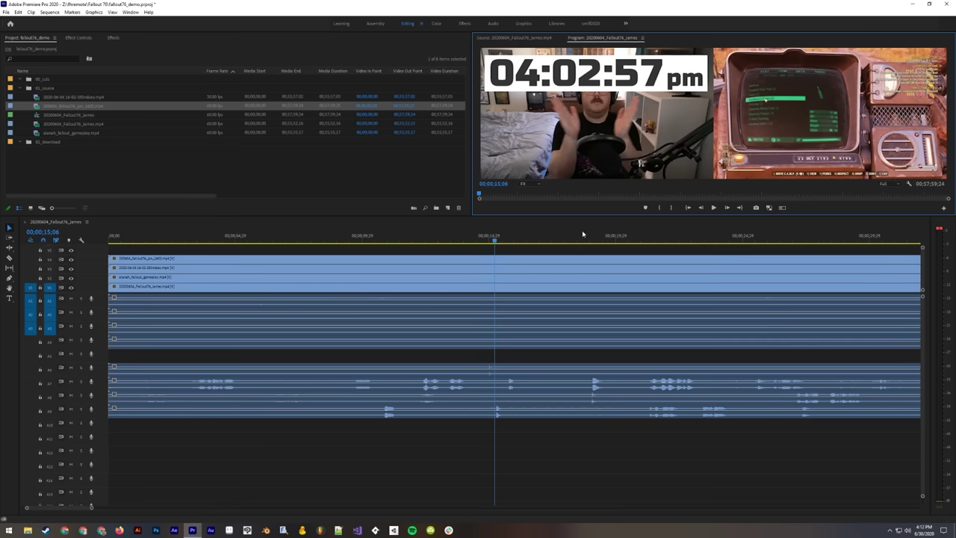
click(512, 257)
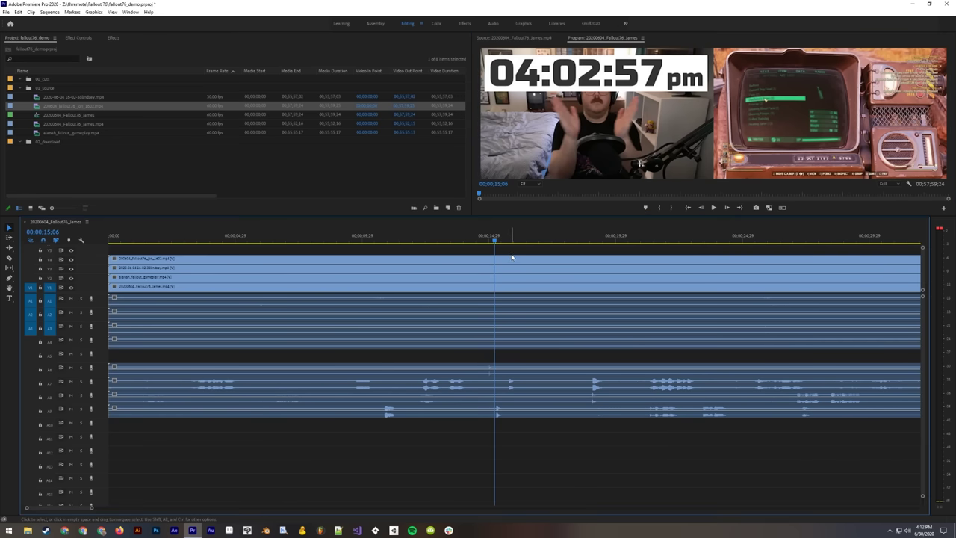
key(Left)
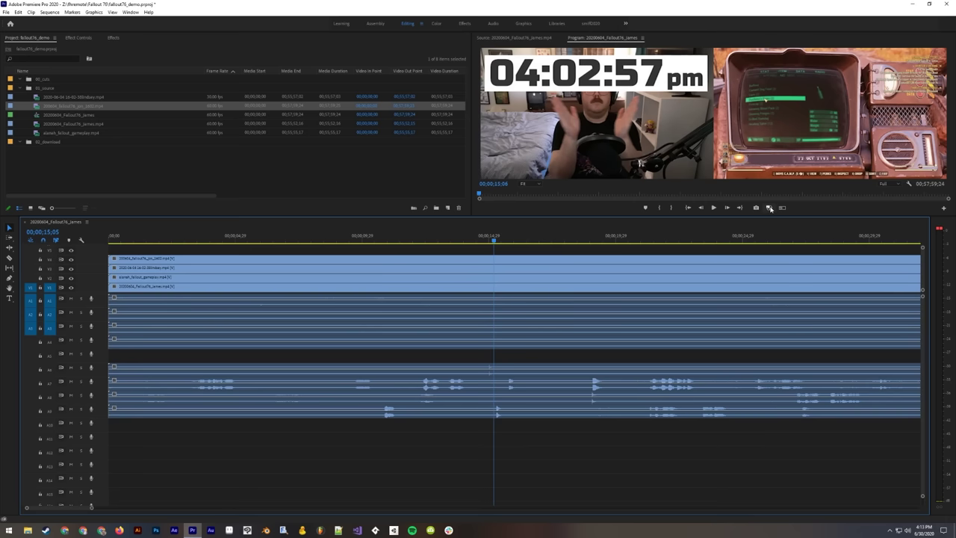
click(770, 209)
Step: Scrub and step frame by frame around the V4 recording's clap, bringing the playhead to 00;00;15;06
drag(495, 239, 490, 243)
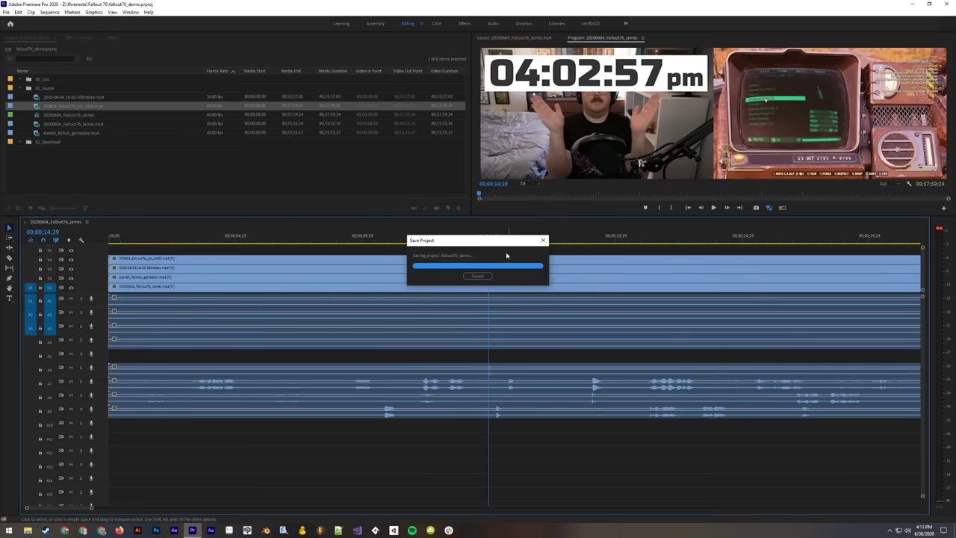
drag(488, 241, 490, 245)
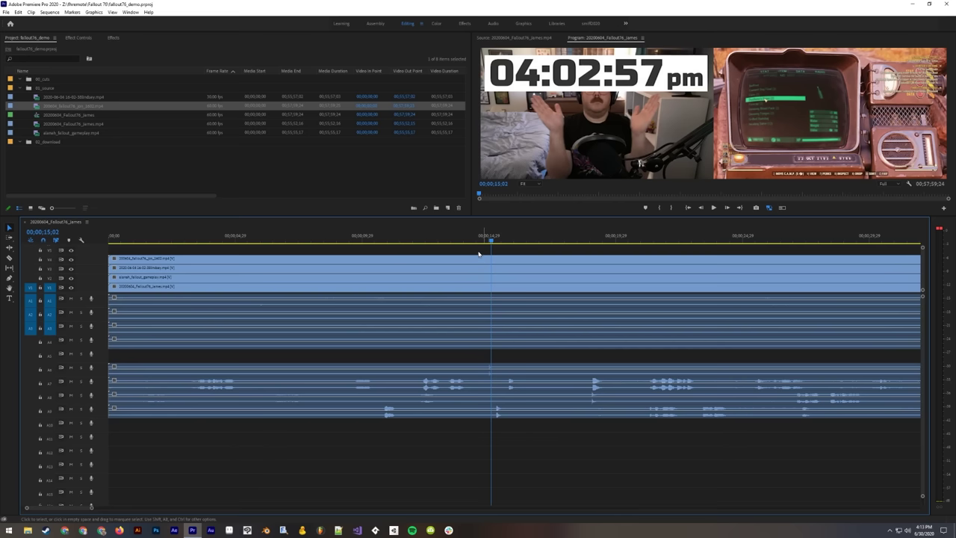
key(Right)
key(Right)
key(Right)
key(Right)
key(Right)
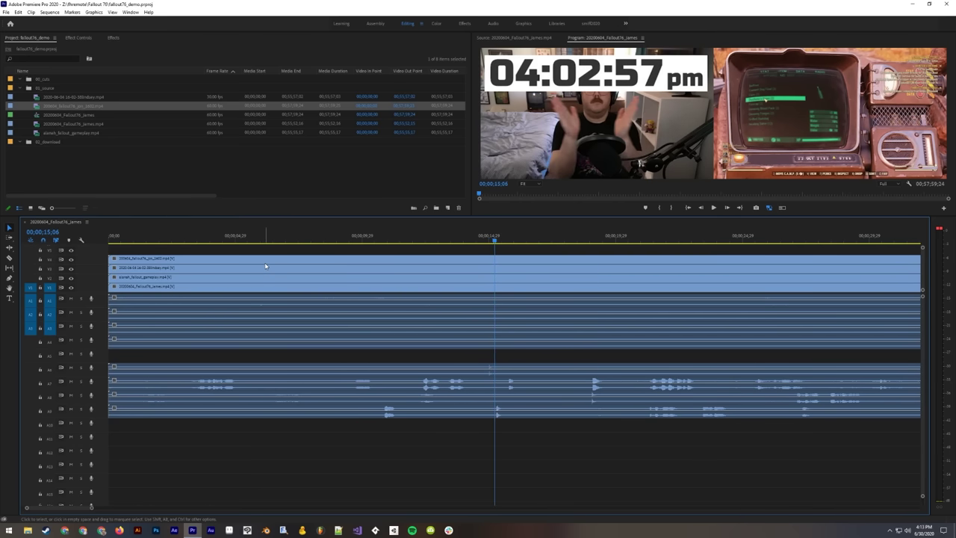
Step: Cut the V4 clip and its linked audio at 00;00;15;07 and delete the portion before the clap
click(532, 262)
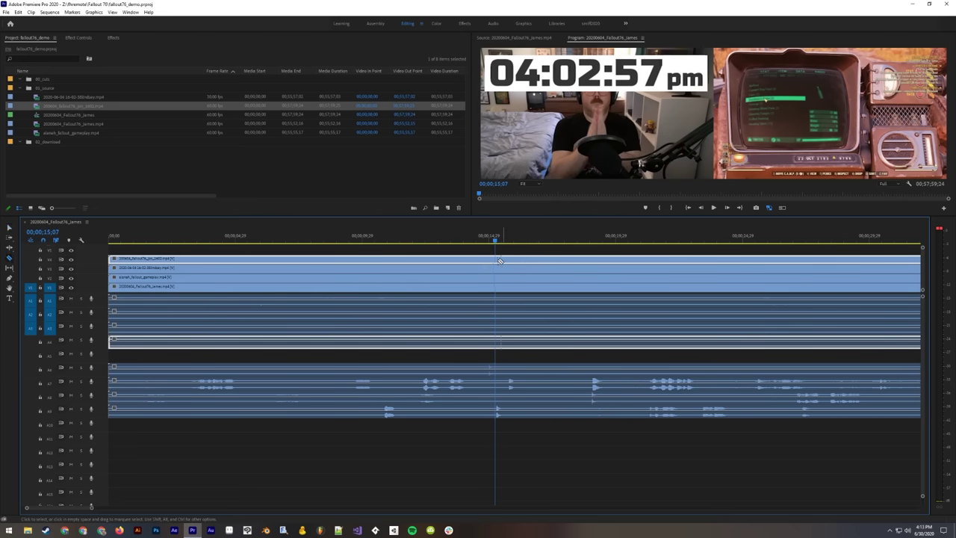
key(c)
click(497, 259)
key(v)
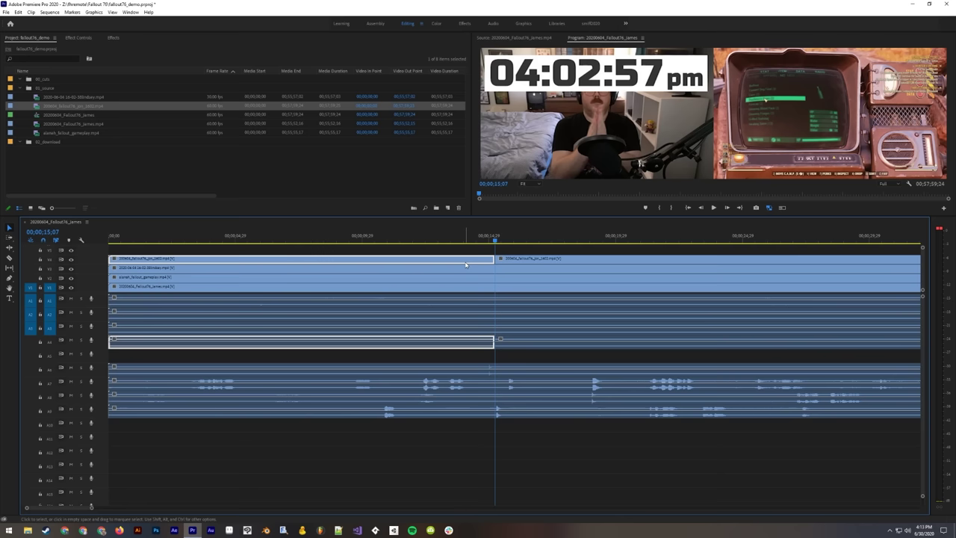
key(Delete)
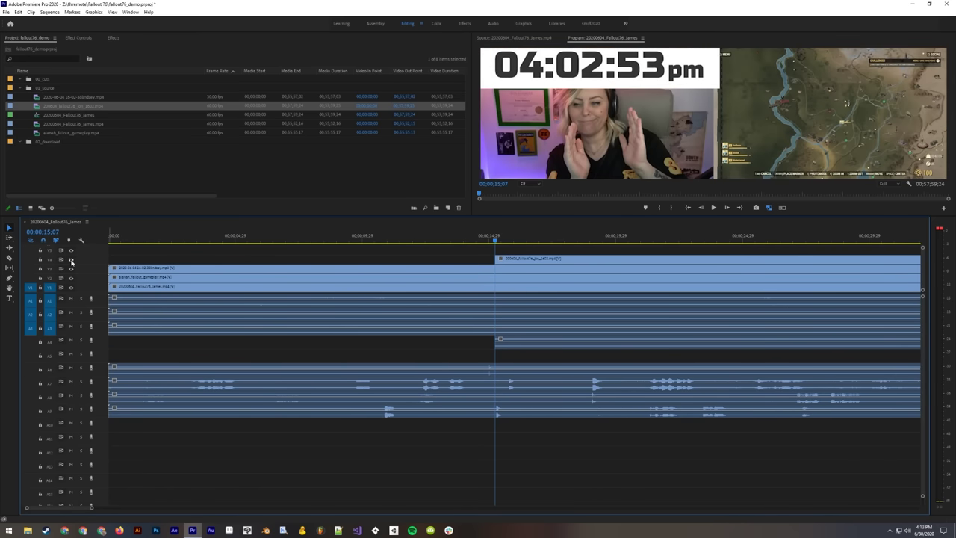
Step: Hide track V4, then cut the V3 clip with its linked audio on the clap at 00;00;19;04 and delete the earlier portion
key(space)
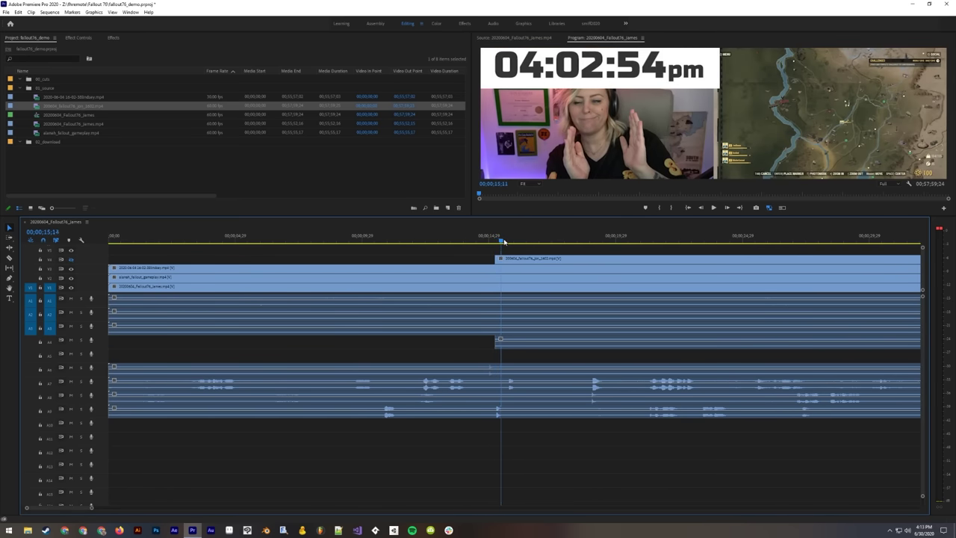
drag(520, 242, 594, 247)
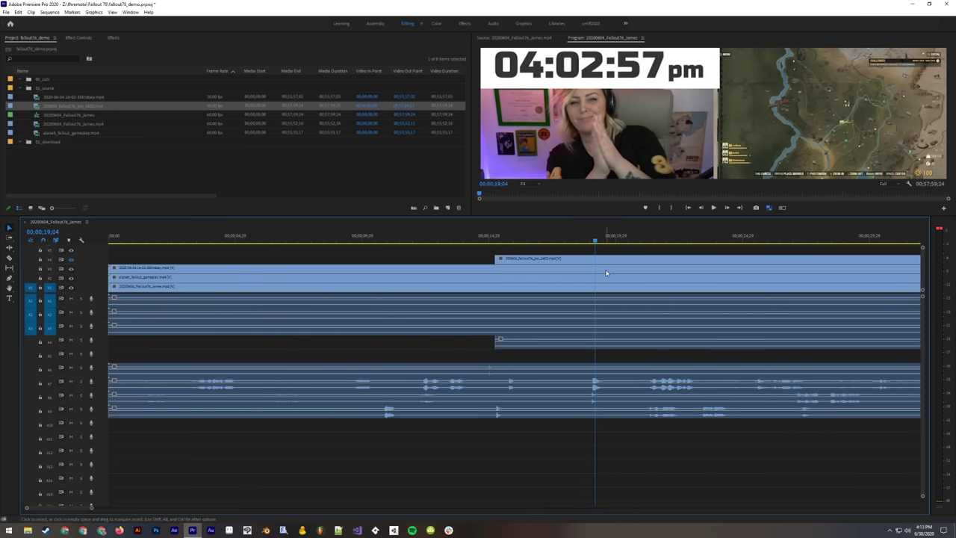
key(c)
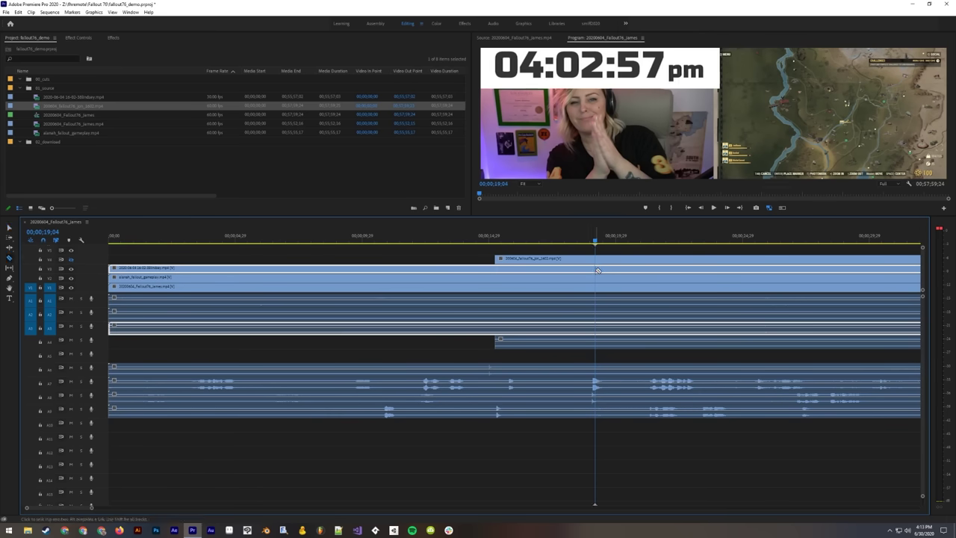
click(597, 270)
key(v)
key(Delete)
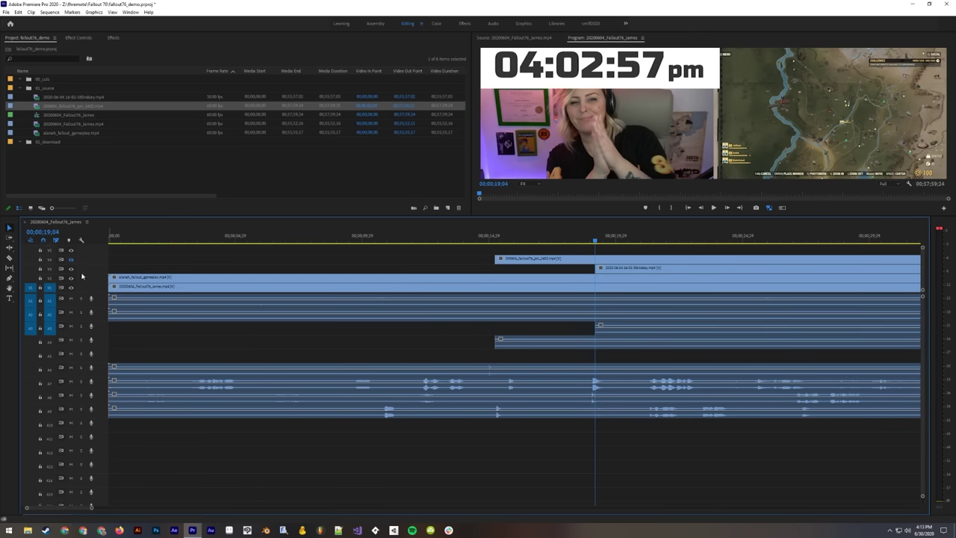
Step: Hide track V3, then cut the V2 clip with its linked audio on the clap at 00;00;19;05 and delete the earlier portion
drag(585, 242, 594, 243)
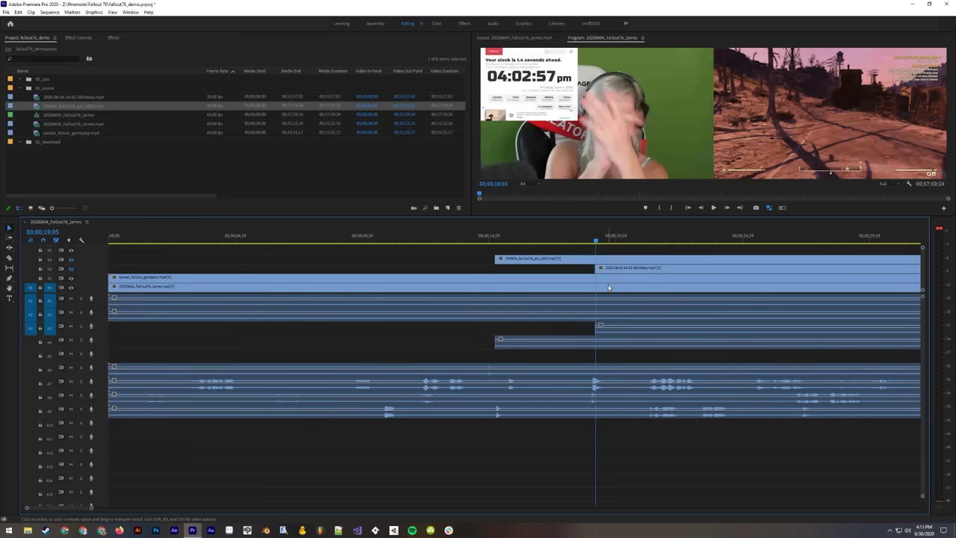
key(c)
click(602, 281)
key(v)
click(573, 280)
key(Delete)
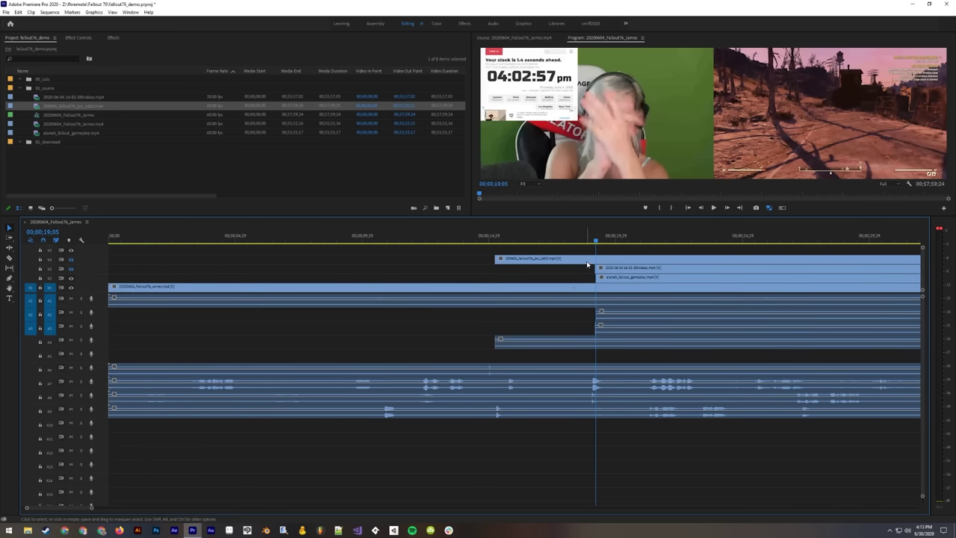
Step: Check the clap frames at the starts of the trimmed V4, V3 and V2 clips, showing and hiding the upper tracks as needed
drag(574, 244, 511, 245)
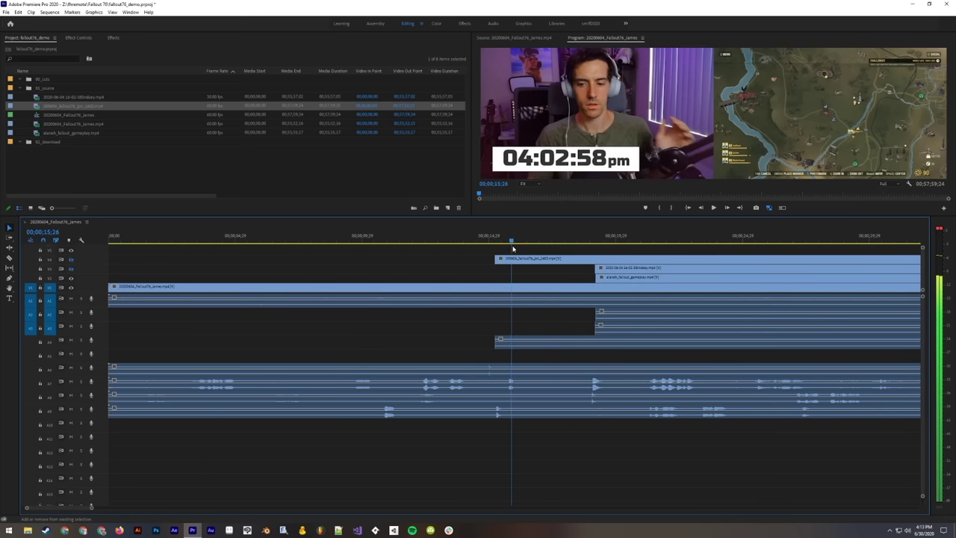
click(71, 260)
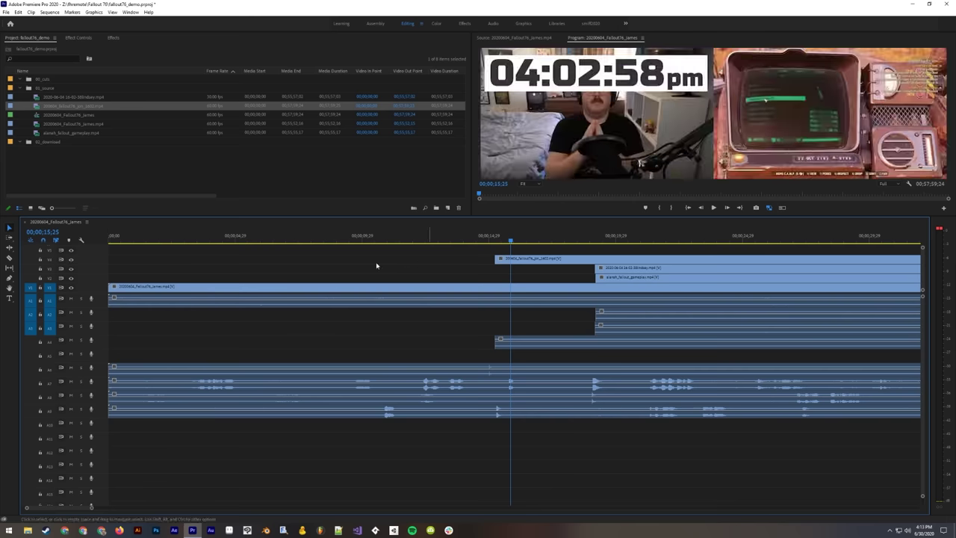
click(496, 240)
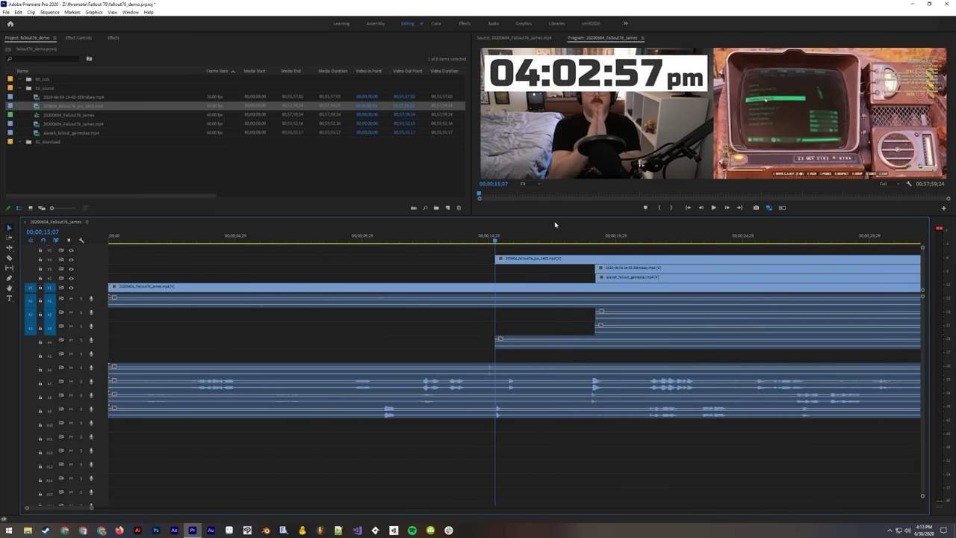
key(Down)
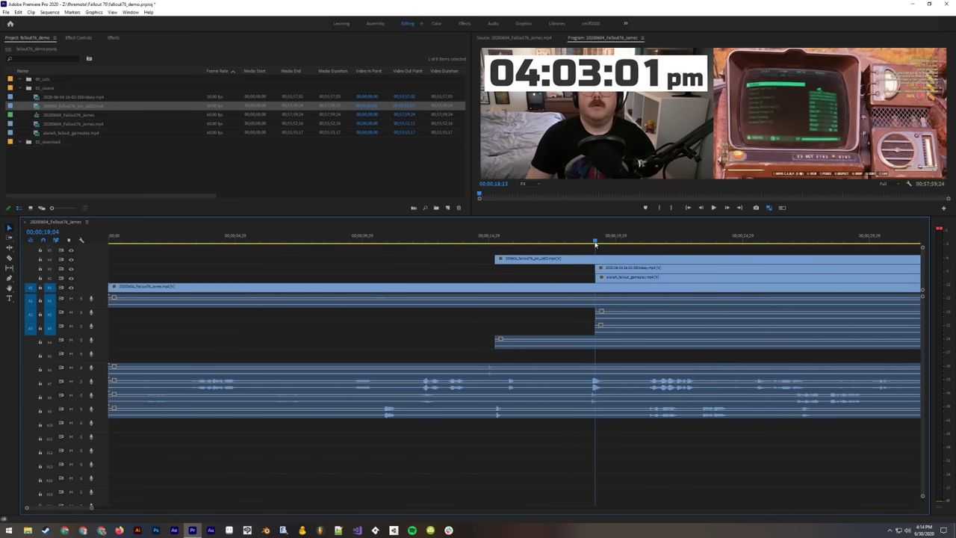
click(71, 260)
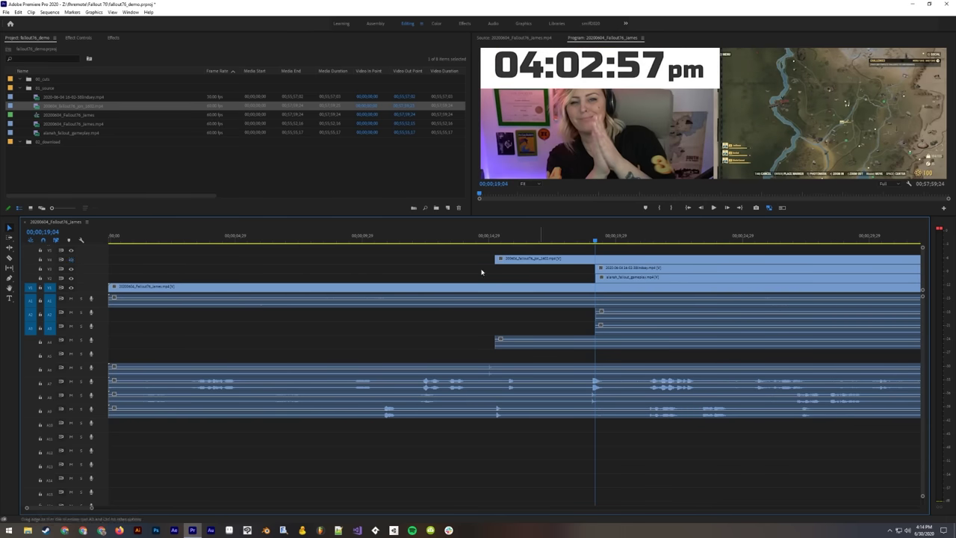
key(Right)
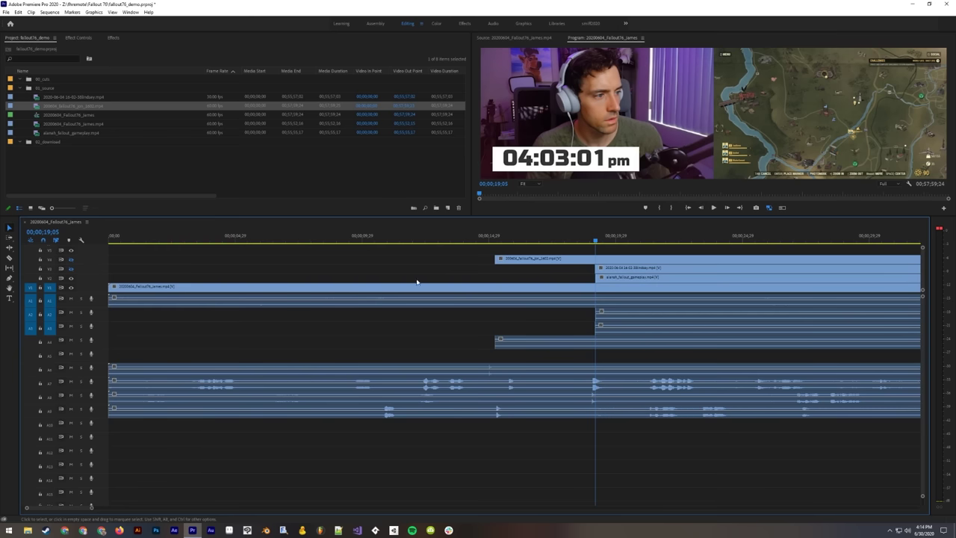
Step: Hide track V2 and place the playhead at 00;00;13;28 on the hand clap in the V1 recording
click(71, 277)
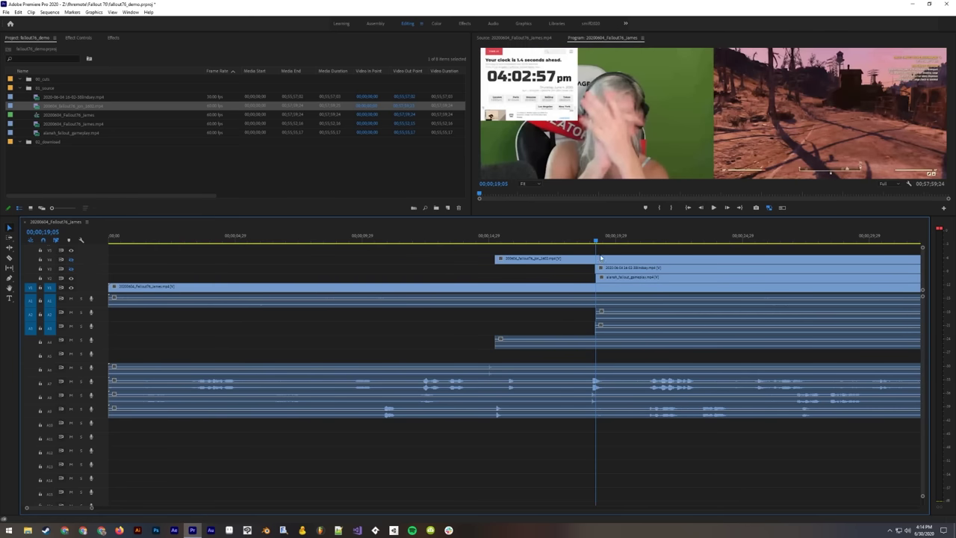
mouse_move(460, 240)
mouse_down()
mouse_move(199, 241)
mouse_move(478, 258)
mouse_move(461, 258)
mouse_up()
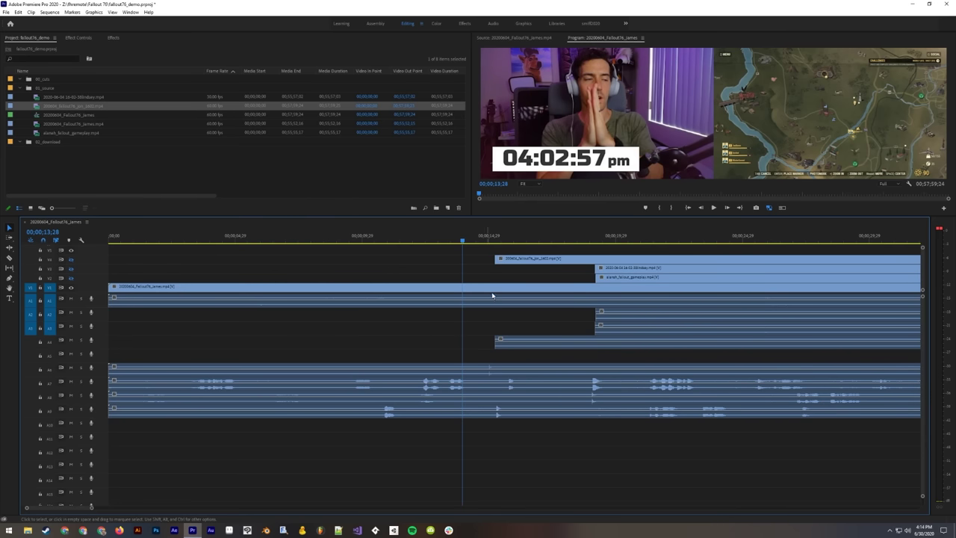
Step: Try cutting the V1 clip and its linked audio at 00;00;13;28, then undo the cut
key(c)
click(463, 287)
key(v)
click(438, 291)
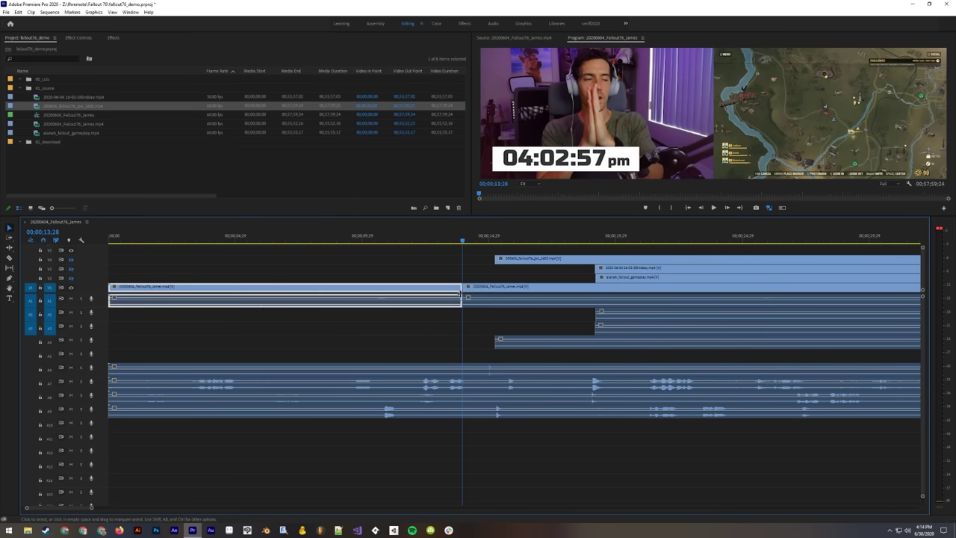
key(ctrl+z)
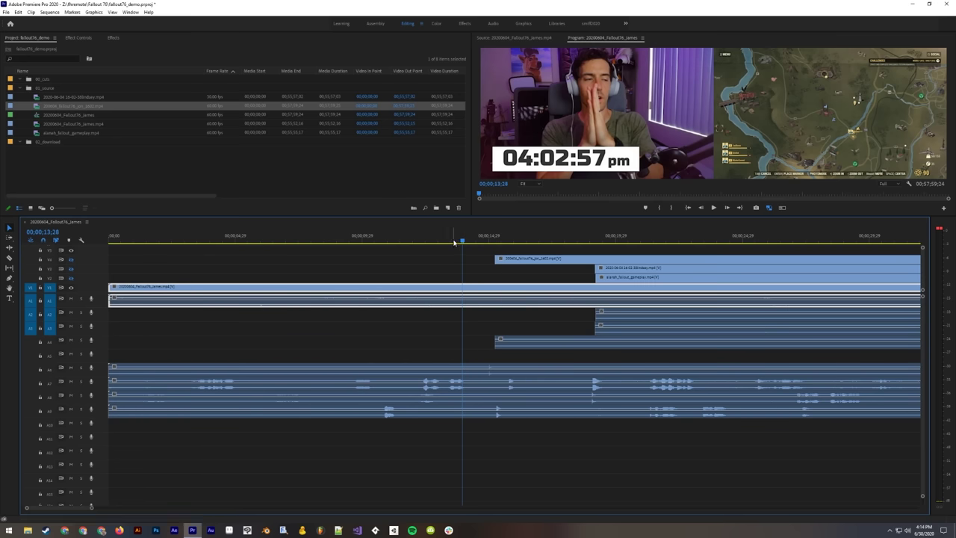
Step: Switch proxies off and inspect the V1 recording's original footage just before the clap, around 00;00;13;16
click(769, 208)
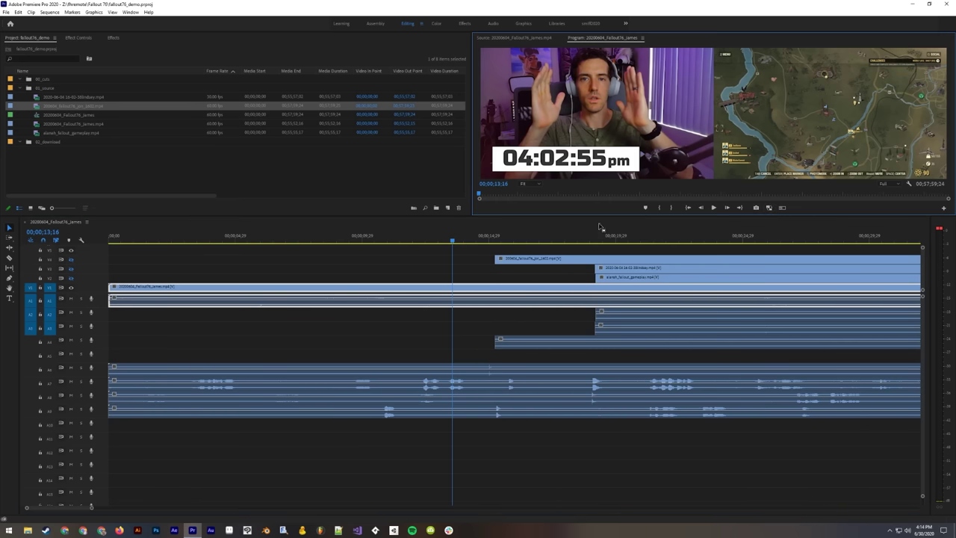
click(473, 270)
click(478, 272)
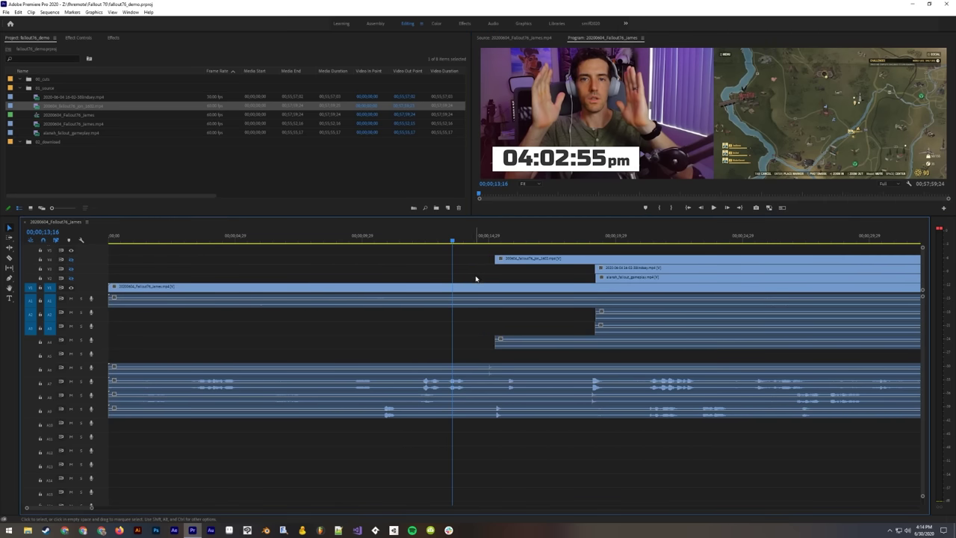
click(475, 278)
drag(459, 241, 453, 241)
click(472, 267)
key(Delete)
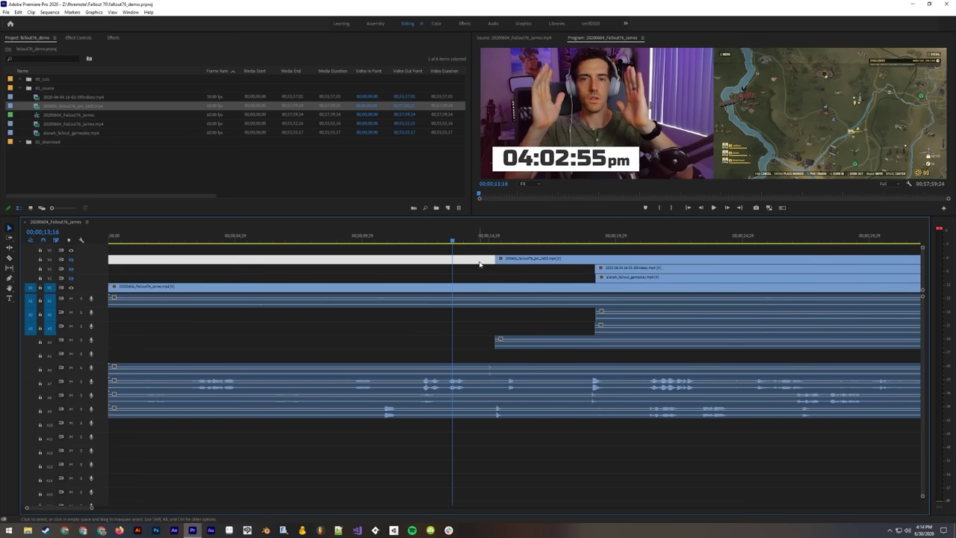
Step: Compare the V1 recording's proxy and original frames at 00;00;13;28, switching proxies on and off again
click(769, 208)
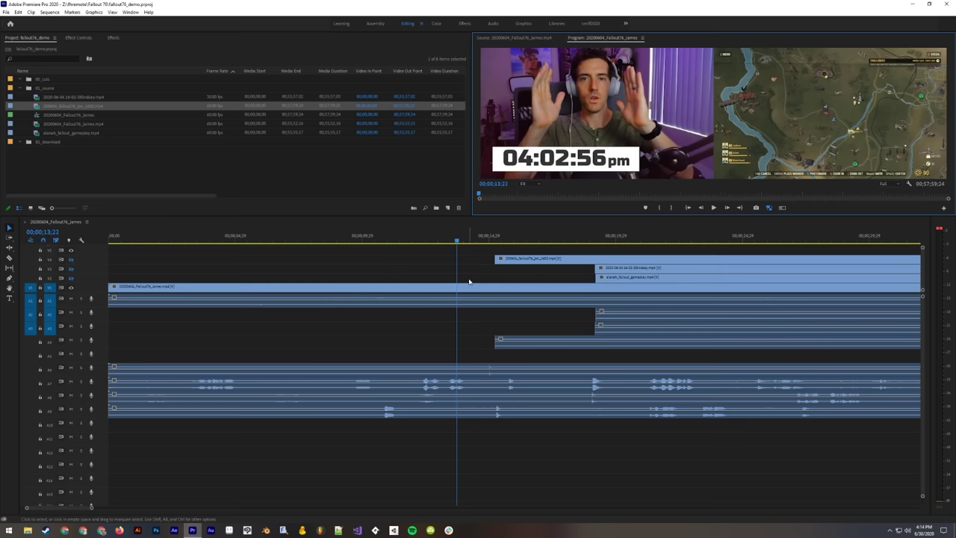
click(462, 242)
drag(465, 242, 462, 243)
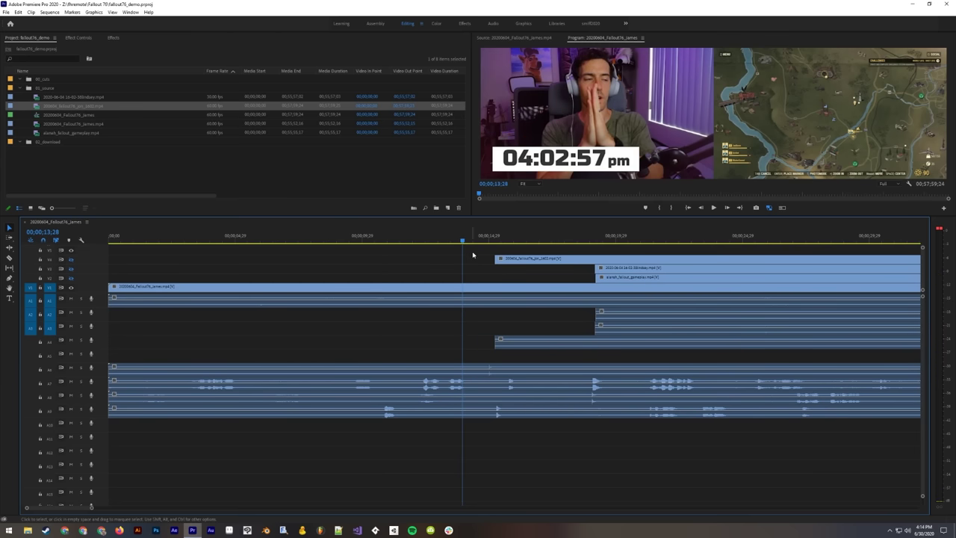
click(769, 210)
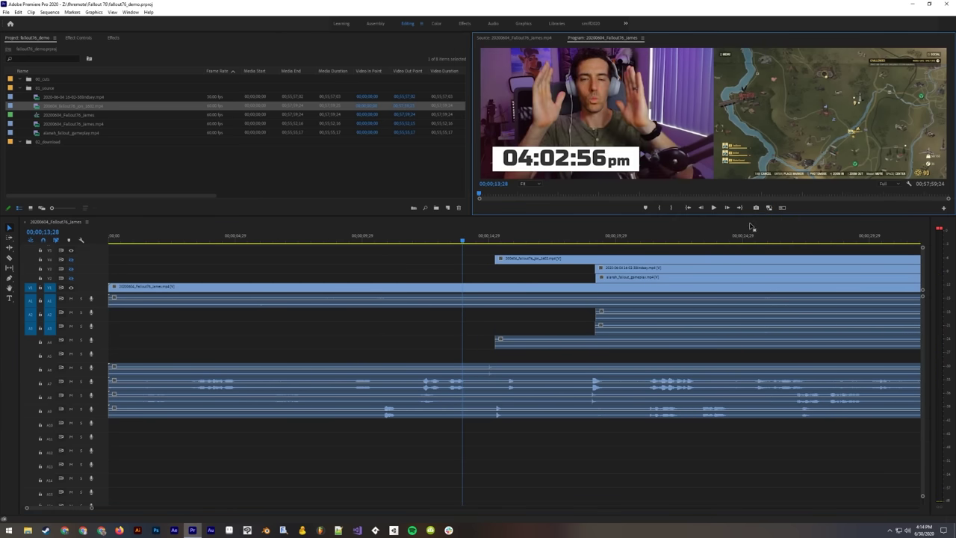
Step: Trim the V1 clip and its linked audio to start on the hand clap at 00;00;15;03, deleting the part before it
click(521, 277)
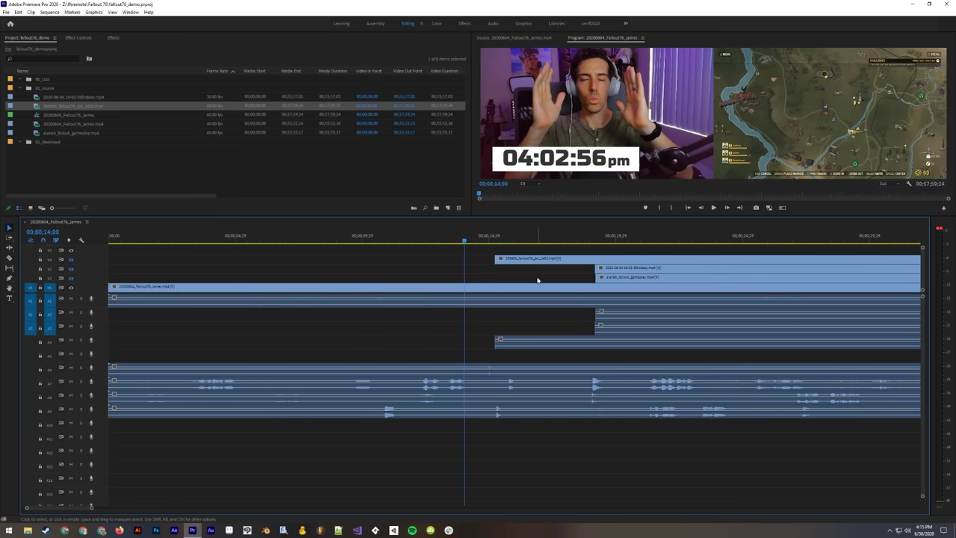
key(Right)
key(Right)
key(Right)
key(Right)
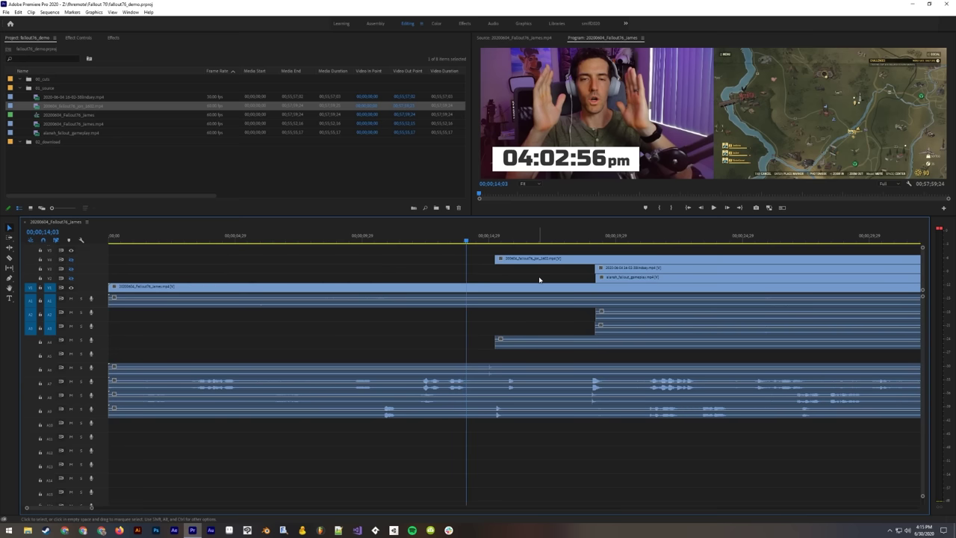
key(Right)
key(Right)
key(Right)
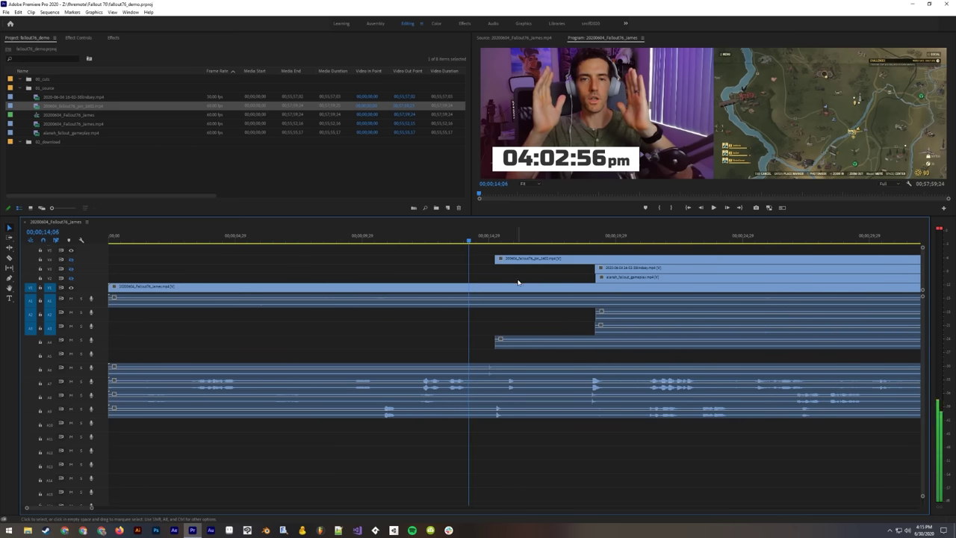
key(Right)
key(Right)
key(Right)
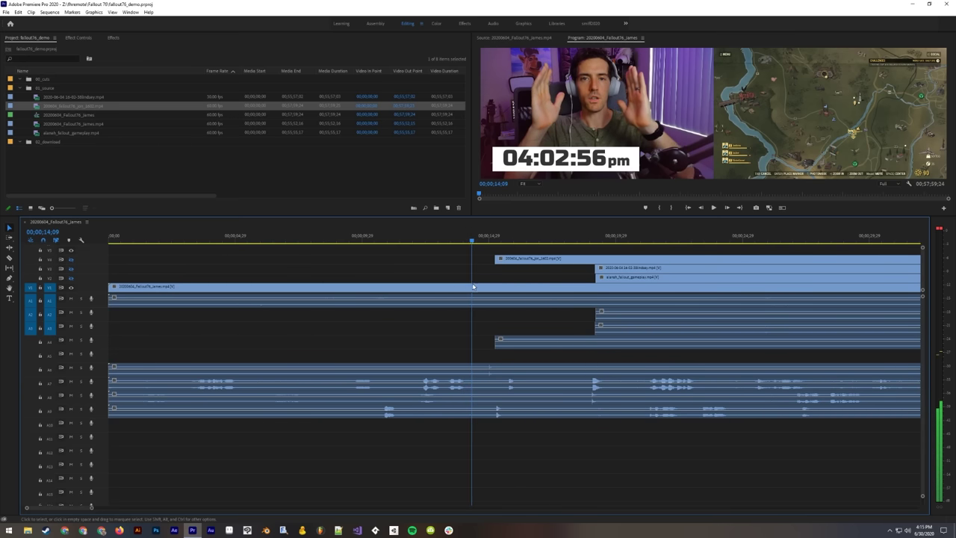
key(Right)
key(Right)
key(Right)
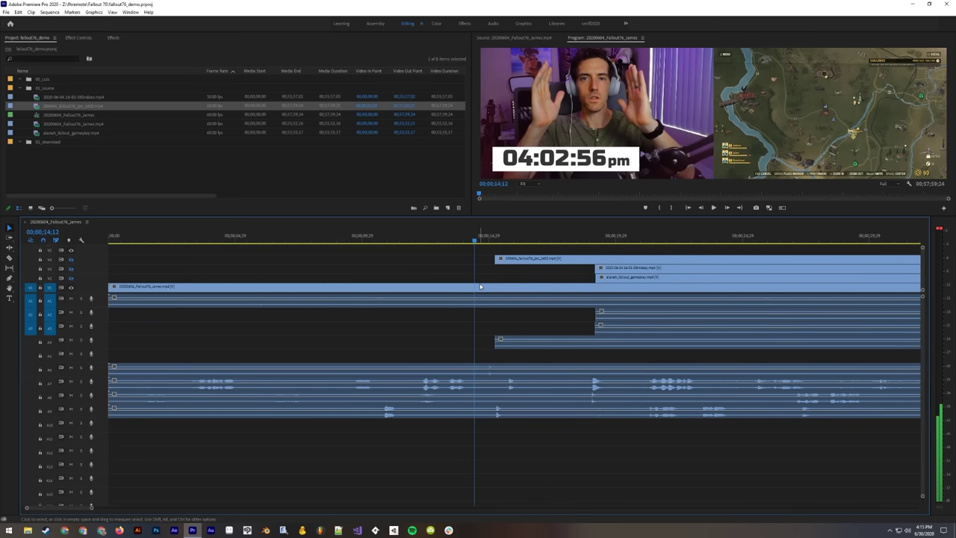
key(Right)
key(Right)
key(Right)
key(Right)
key(Right)
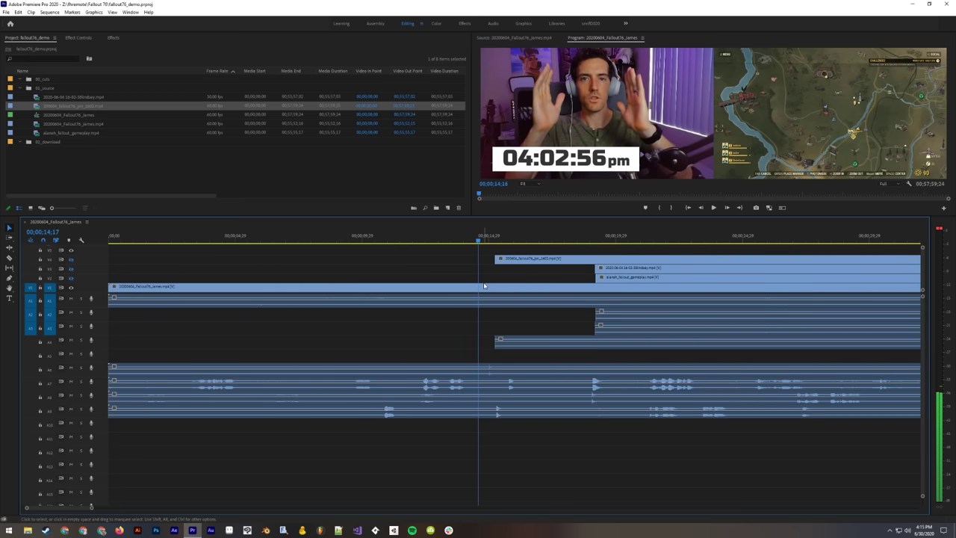
key(Right)
key(Right)
key(Right)
key(Right)
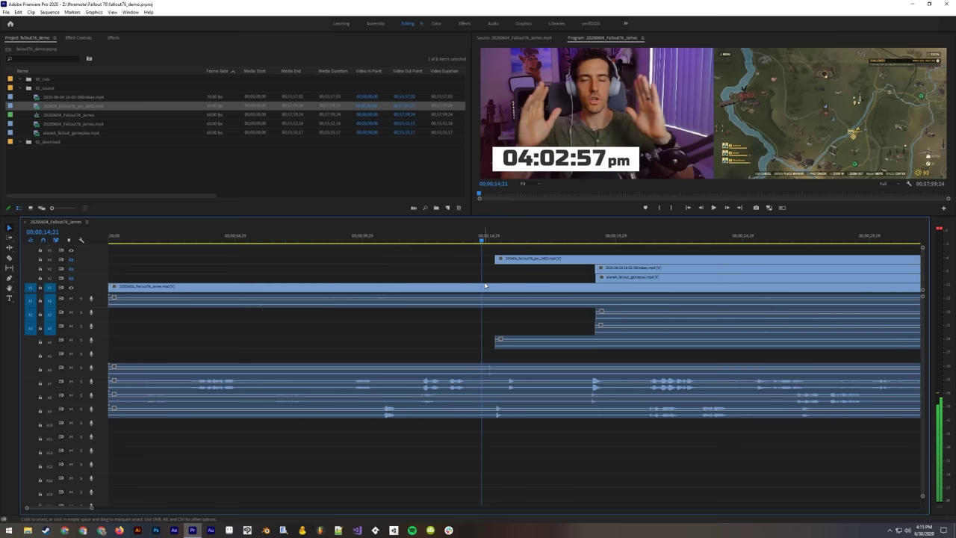
key(Right)
key(Right)
key(Right)
key(Right)
key(Right)
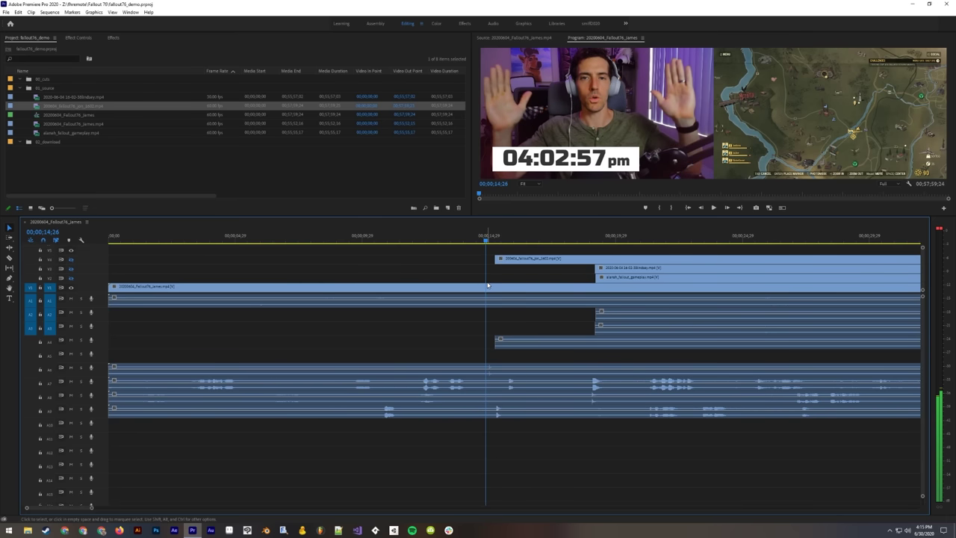
key(Right)
key(Right)
key(Right)
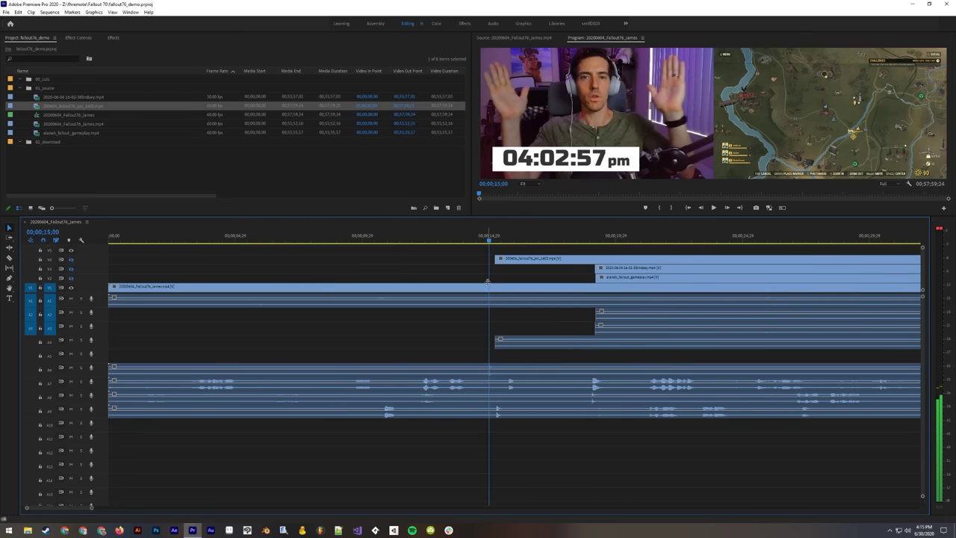
key(Right)
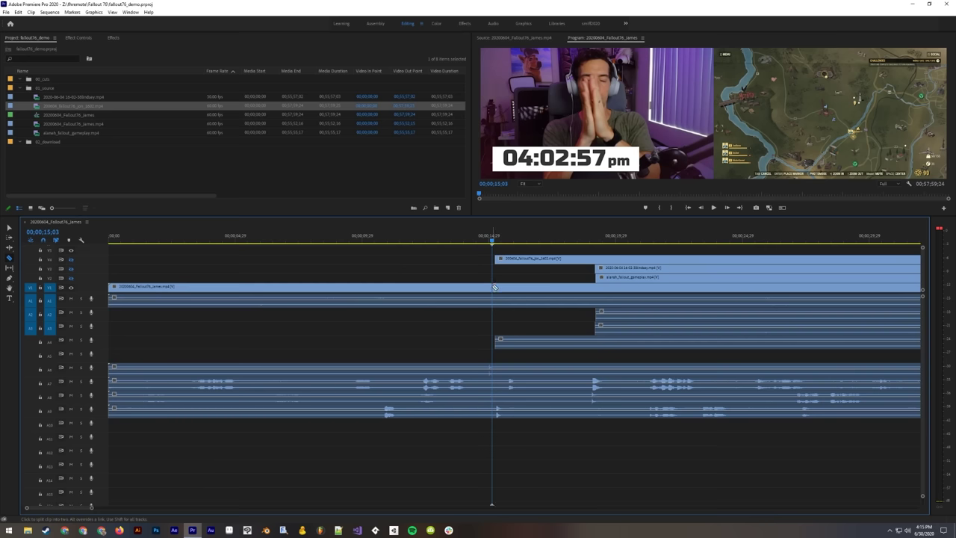
key(ctrl+k)
click(453, 297)
key(Delete)
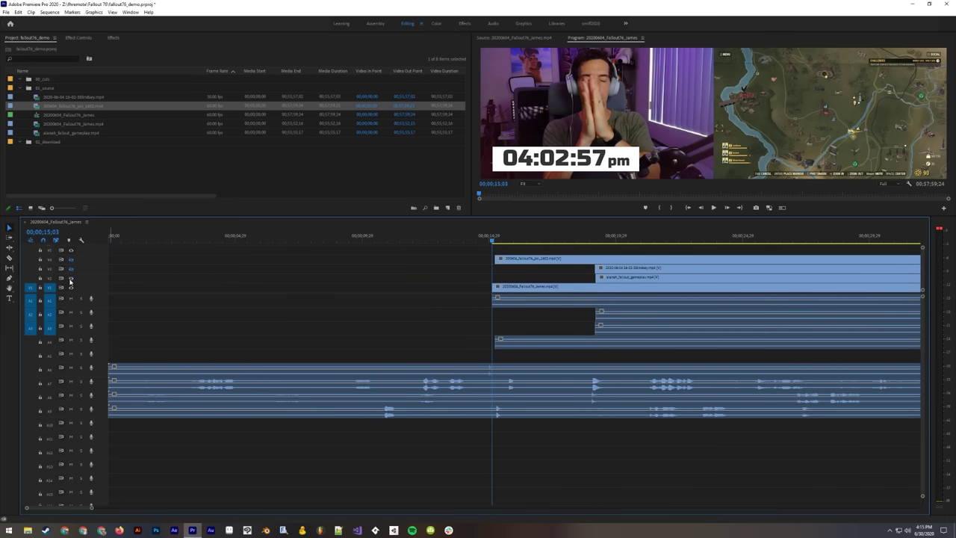
Step: Compare the clap frames of the V2 recording at 00;00;19;05 and the V3 recording at 00;00;19;04
drag(604, 237, 596, 239)
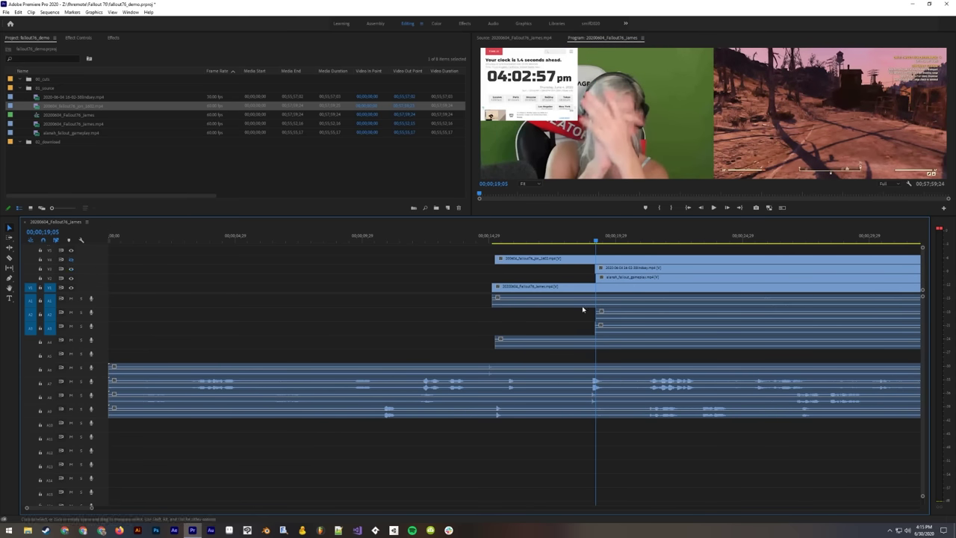
key(Left)
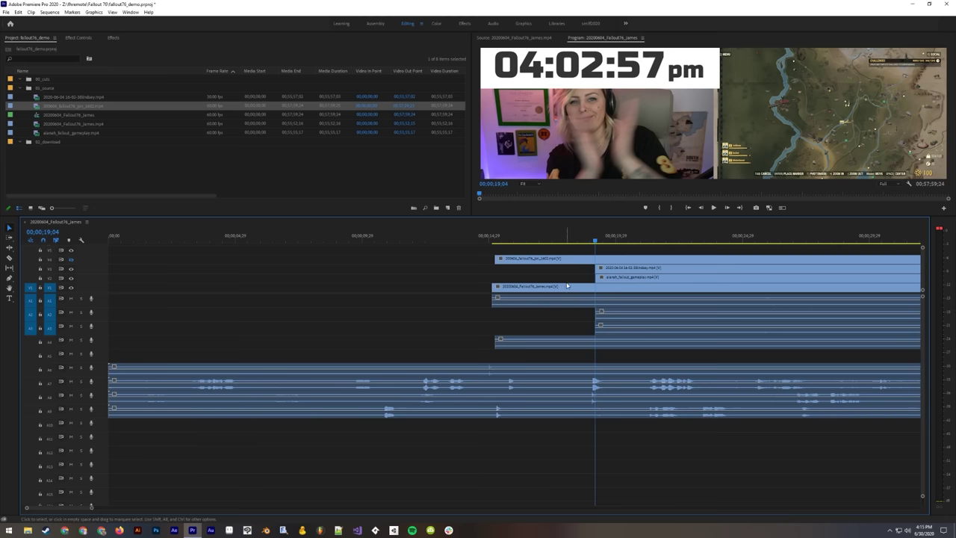
click(580, 278)
click(583, 275)
drag(597, 242, 602, 242)
key(equal)
key(equal)
key(equal)
key(equal)
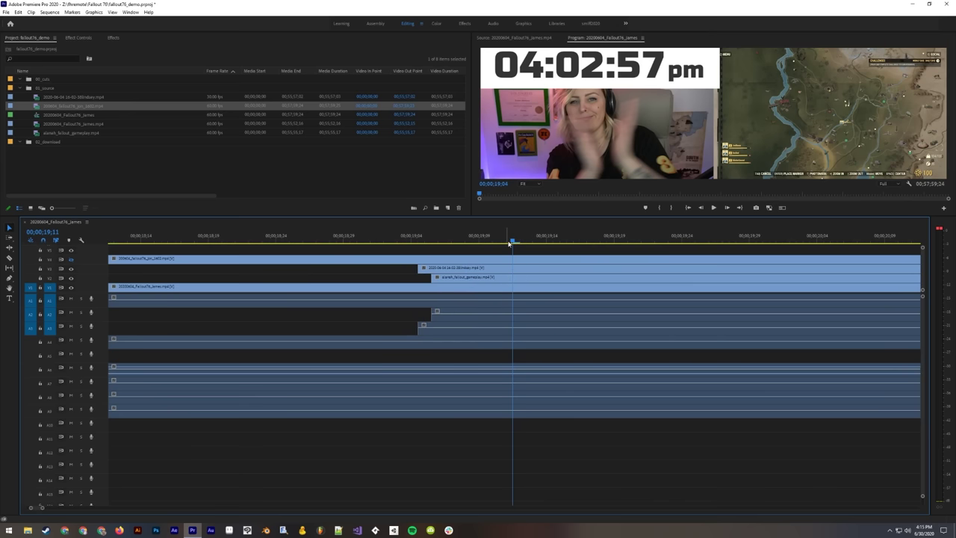
Step: Toggle proxies and recheck the V3 recording's clap at its first frame, 00;00;19;04
drag(509, 243, 465, 243)
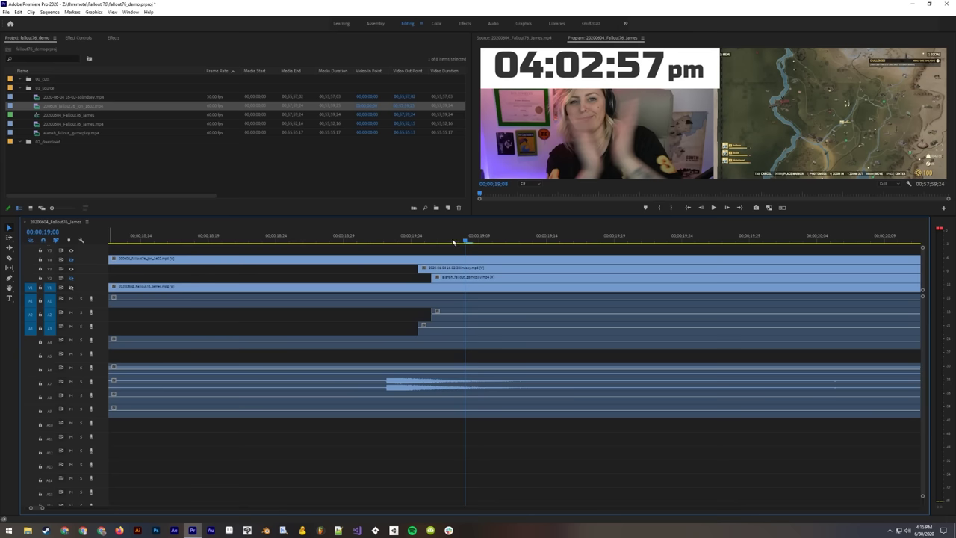
click(769, 209)
key(Left)
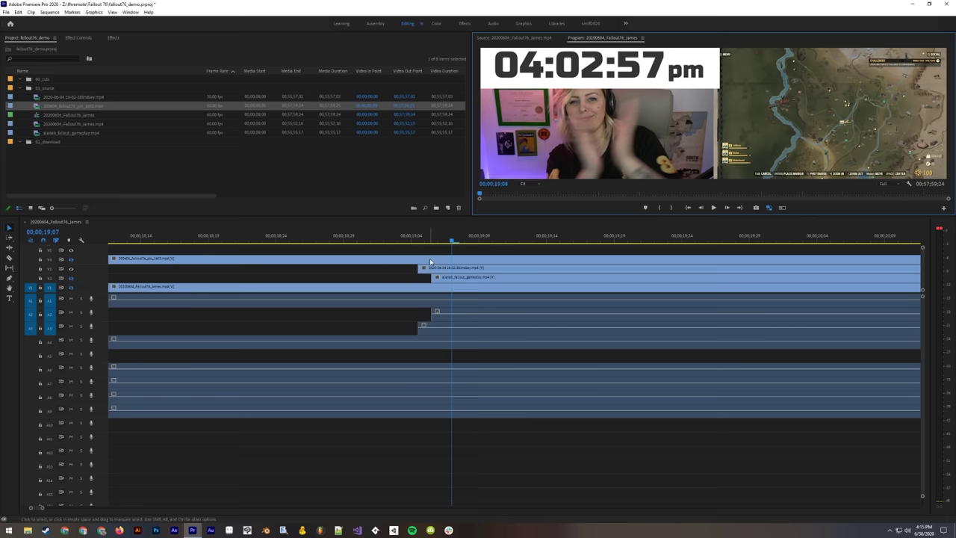
drag(426, 242, 418, 241)
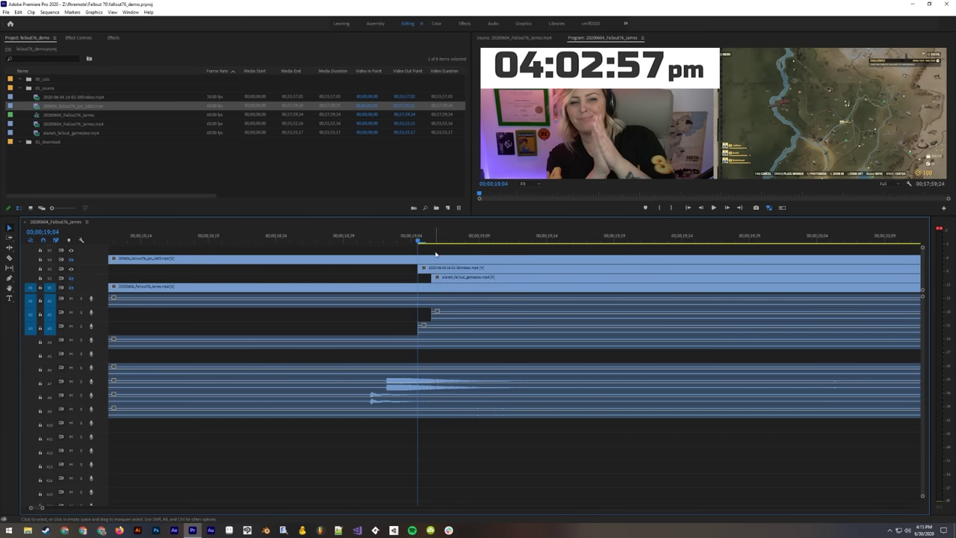
key(minus)
key(minus)
key(minus)
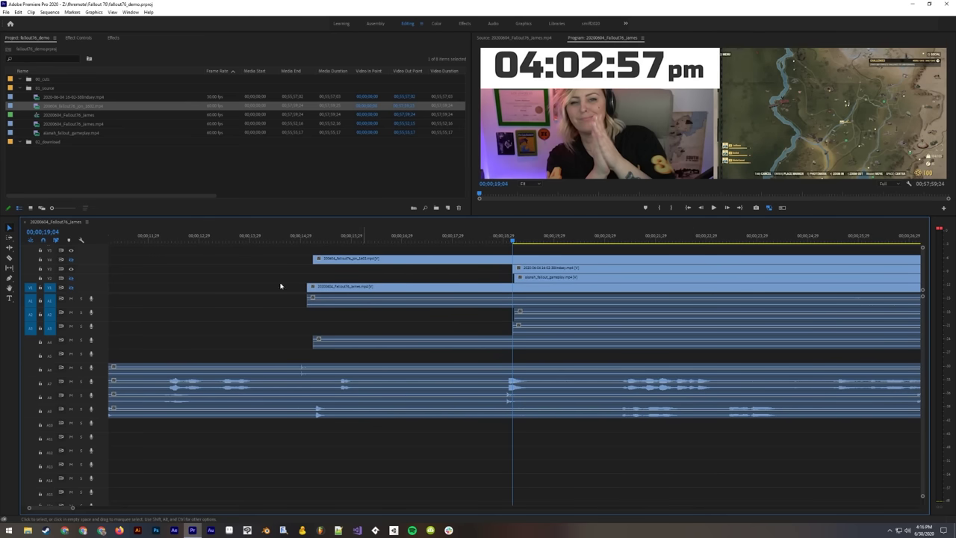
Step: Show the V4 recording and check its clap at the clip's first frame, 00;00;15;07
click(70, 270)
key(Up)
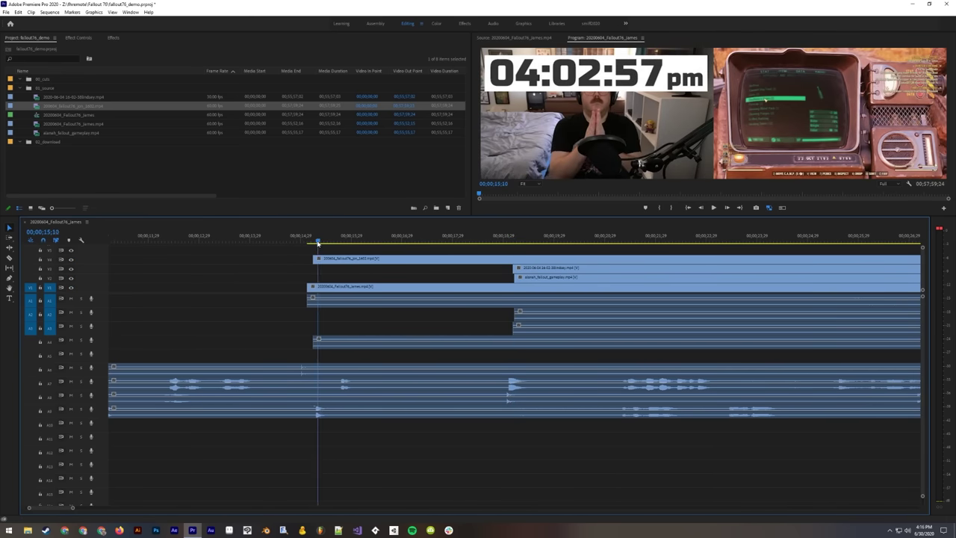
click(299, 263)
key(Delete)
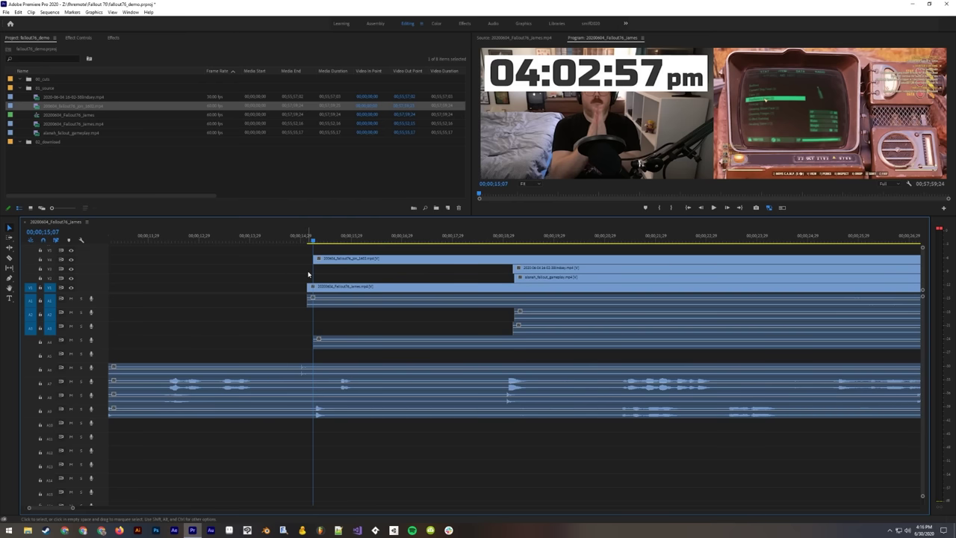
key(minus)
key(minus)
key(minus)
Step: Cut the A6 audio recording on its clap peak at 00;00;15;00 and delete the part before it
key(equal)
key(equal)
key(equal)
key(equal)
key(equal)
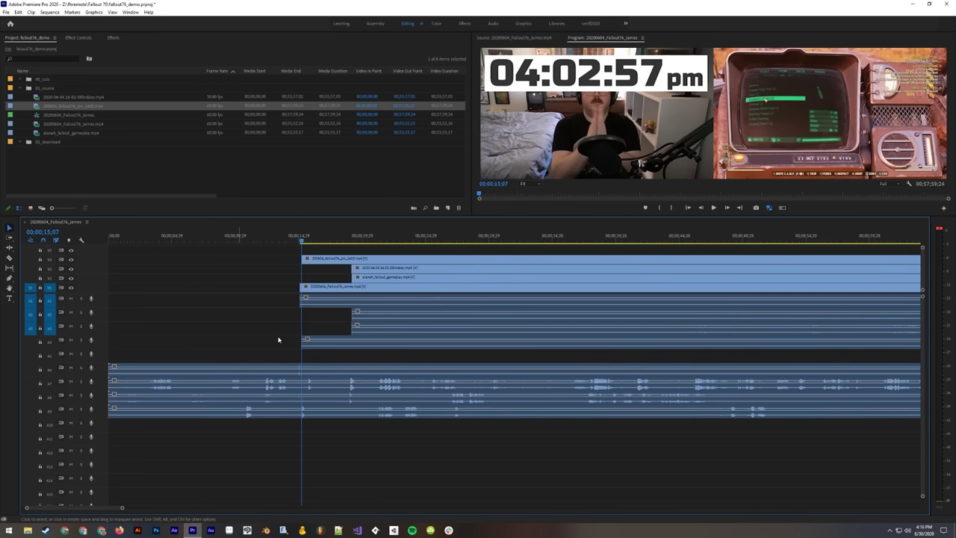
drag(471, 239, 465, 242)
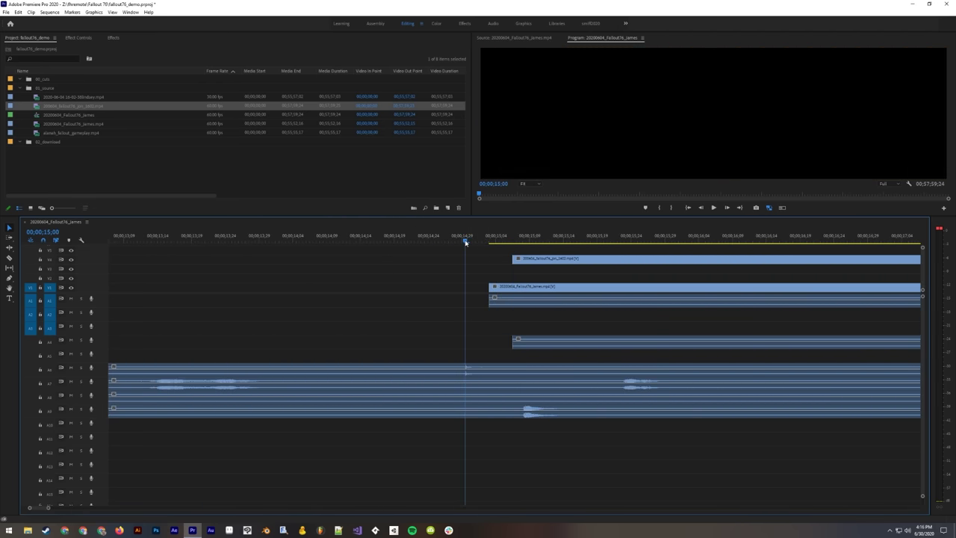
key(equal)
key(equal)
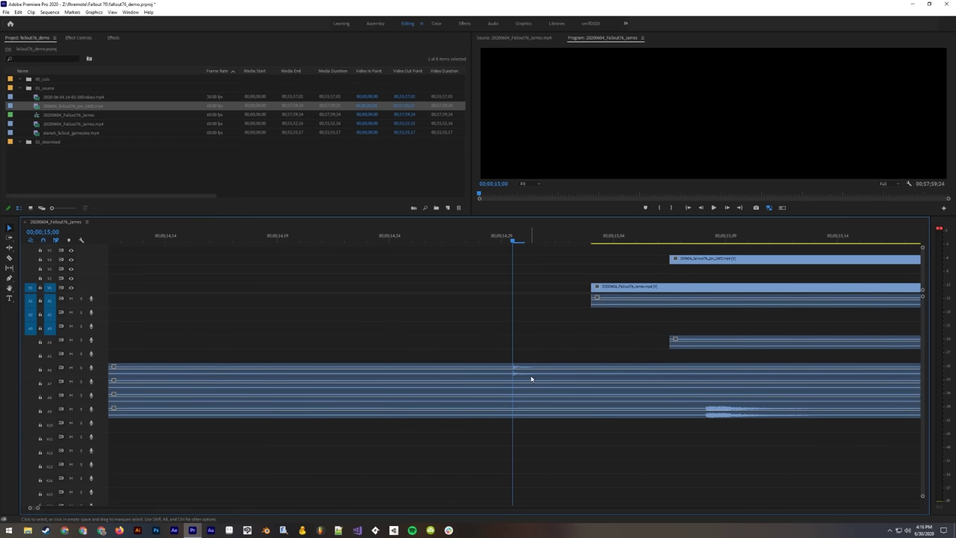
key(minus)
key(minus)
key(minus)
key(minus)
key(minus)
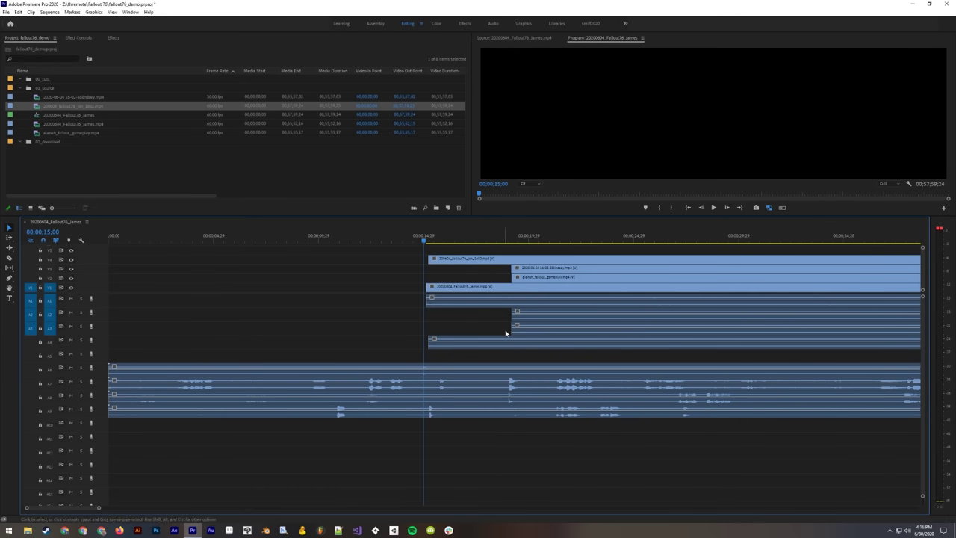
key(equal)
key(equal)
key(equal)
key(equal)
key(equal)
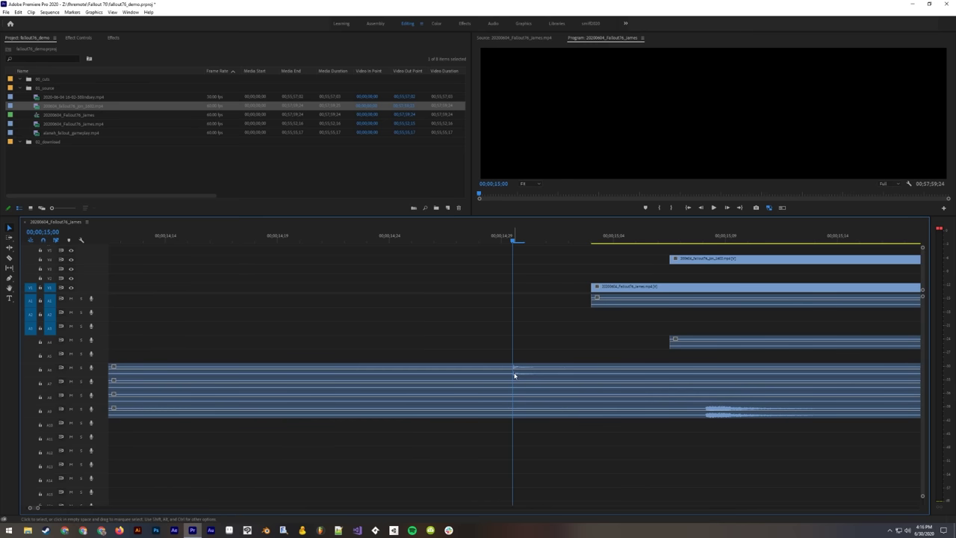
key(c)
click(514, 373)
key(v)
click(496, 377)
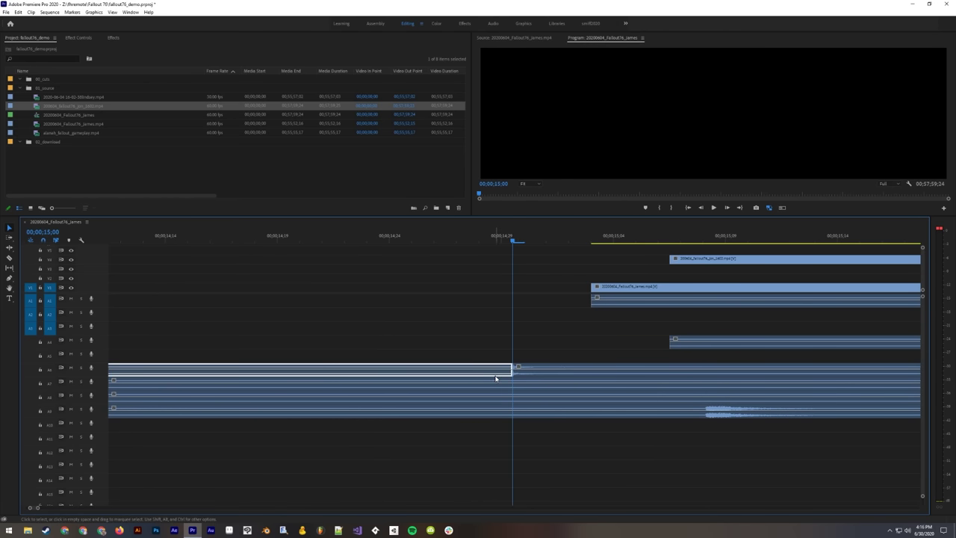
key(Delete)
Step: Cut the A7 audio recording on its clap peak at 00;00;19;02 and delete the part before it
scroll(574, 383, down, 4)
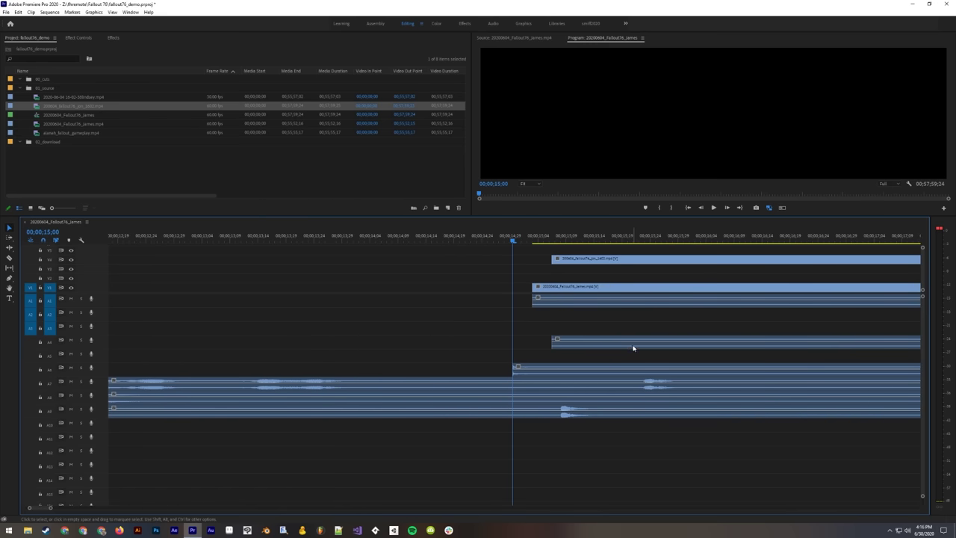
scroll(633, 349, down, 5)
click(691, 240)
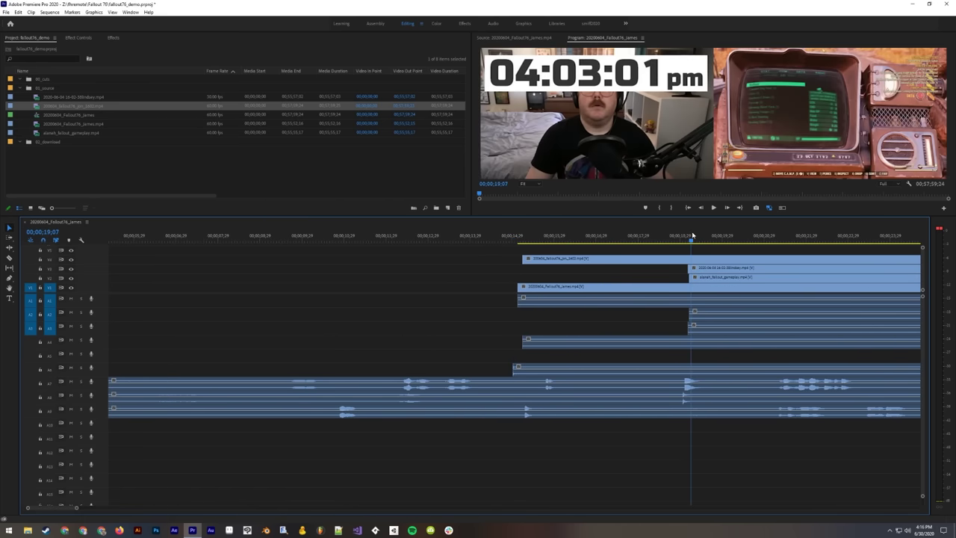
scroll(438, 252, up, 8)
click(400, 241)
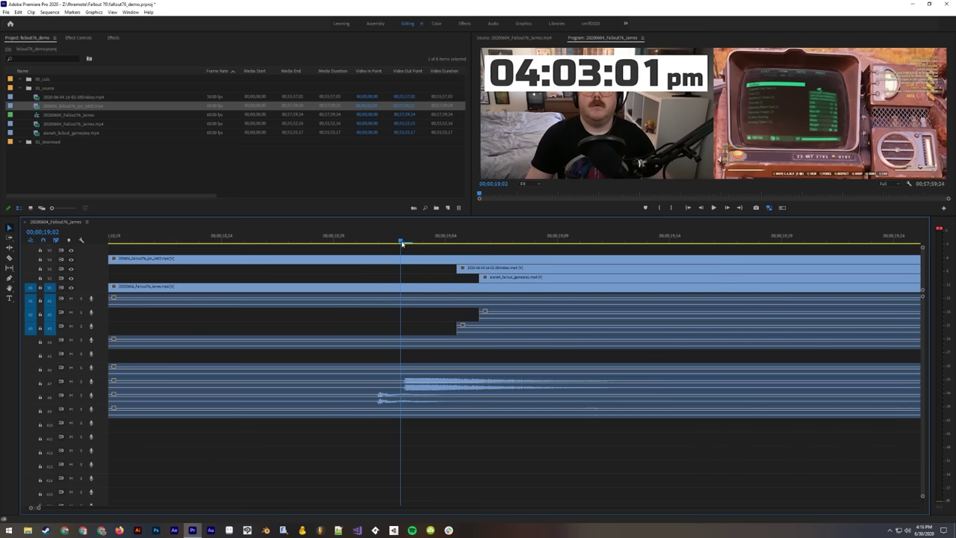
key(c)
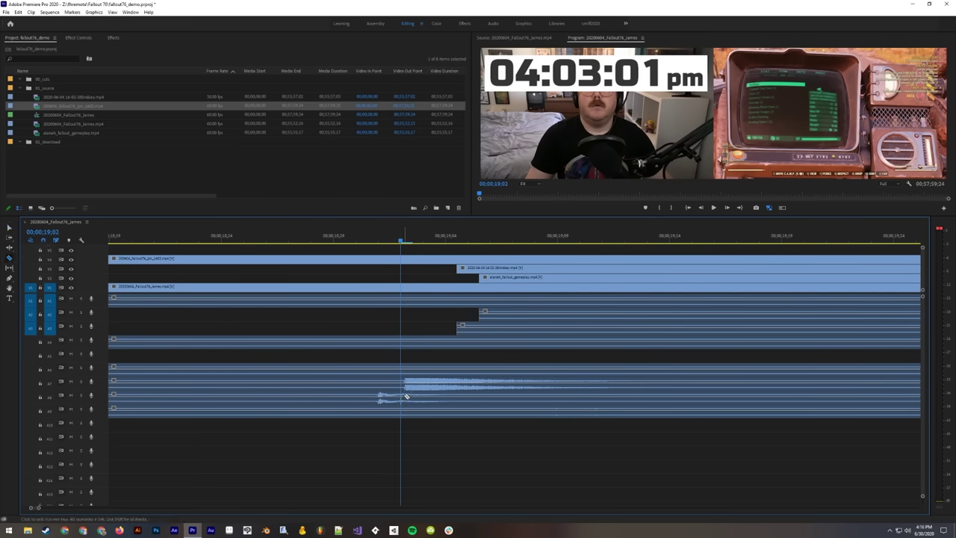
key(v)
click(382, 389)
key(Delete)
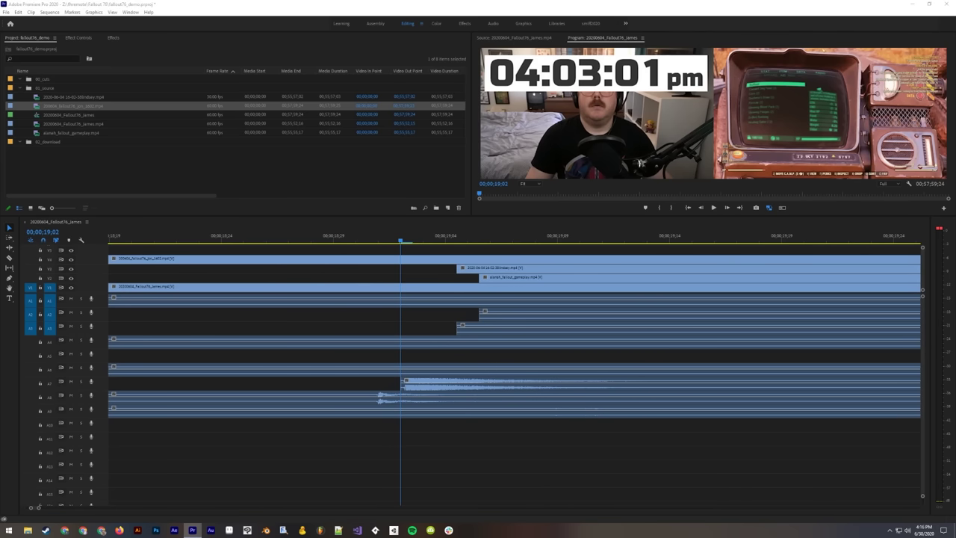
Step: Cut the A8 audio recording on its clap peak at 00;00;19;01 and delete the part before it
key(Left)
key(Left)
key(Left)
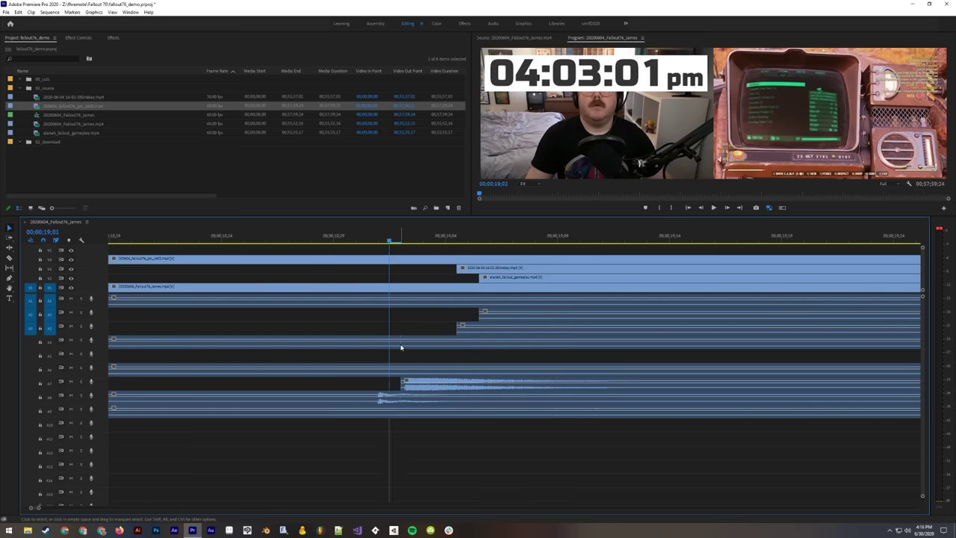
key(Right)
key(c)
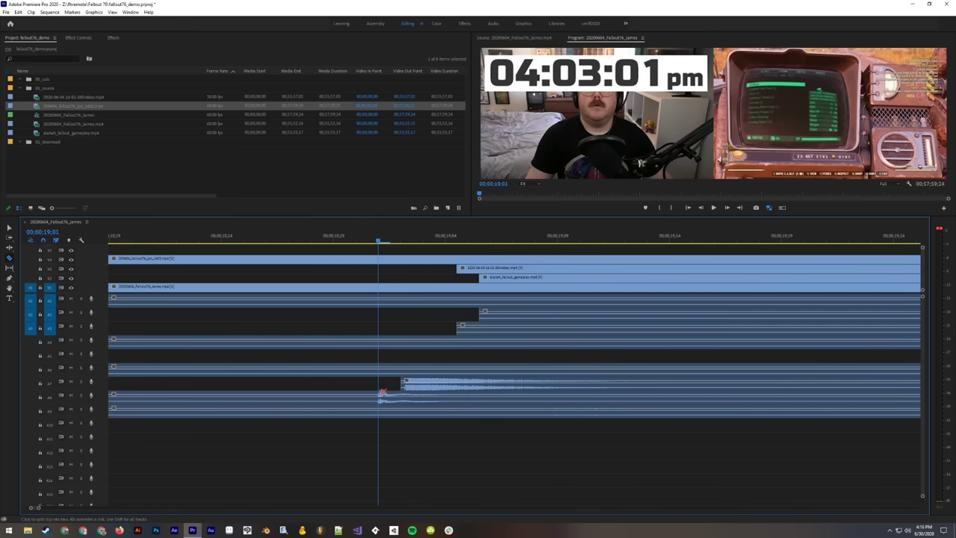
click(378, 398)
key(v)
click(335, 395)
key(Delete)
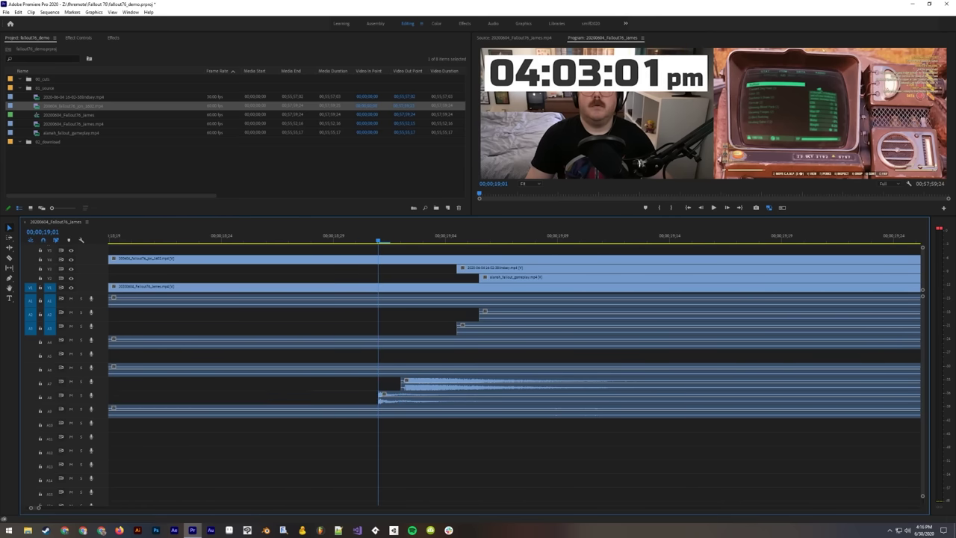
key(minus)
key(minus)
key(minus)
key(minus)
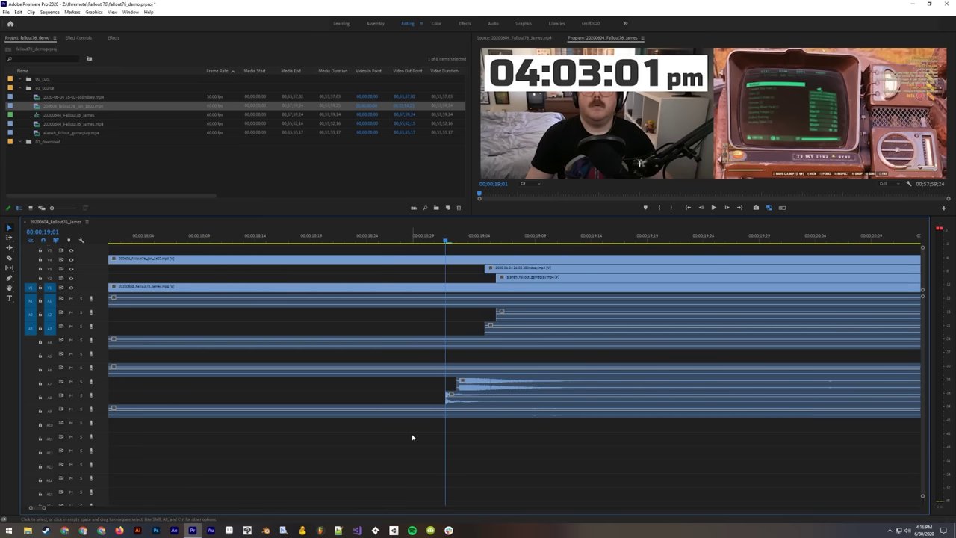
Step: Cut the A9 audio recording on its clap peak at 00;00;15;08 and delete the part before it
click(346, 239)
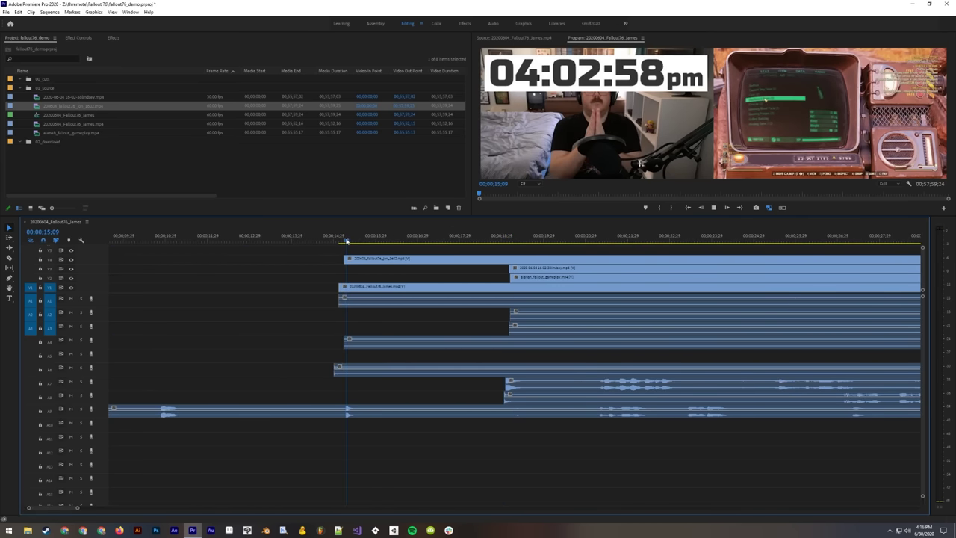
key(equal)
key(equal)
key(equal)
key(equal)
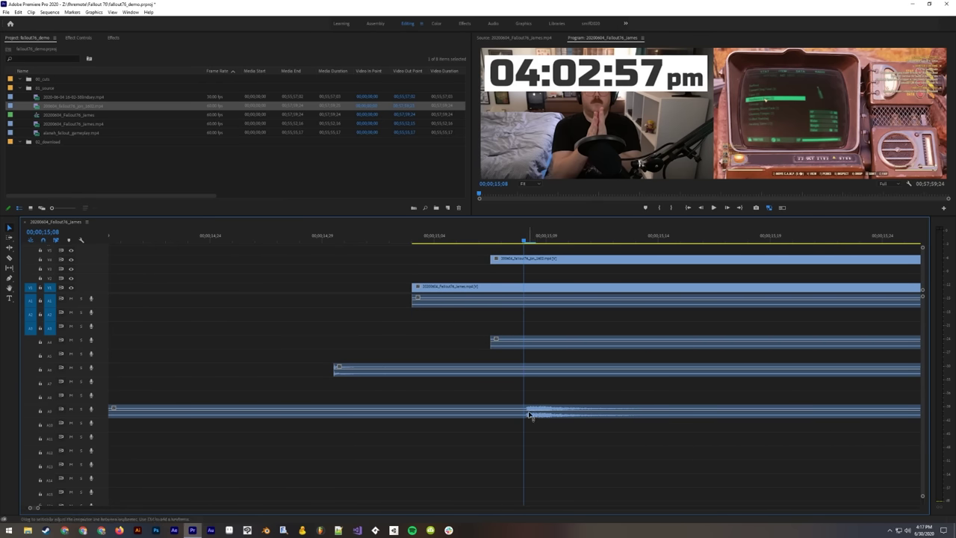
click(503, 413)
key(Delete)
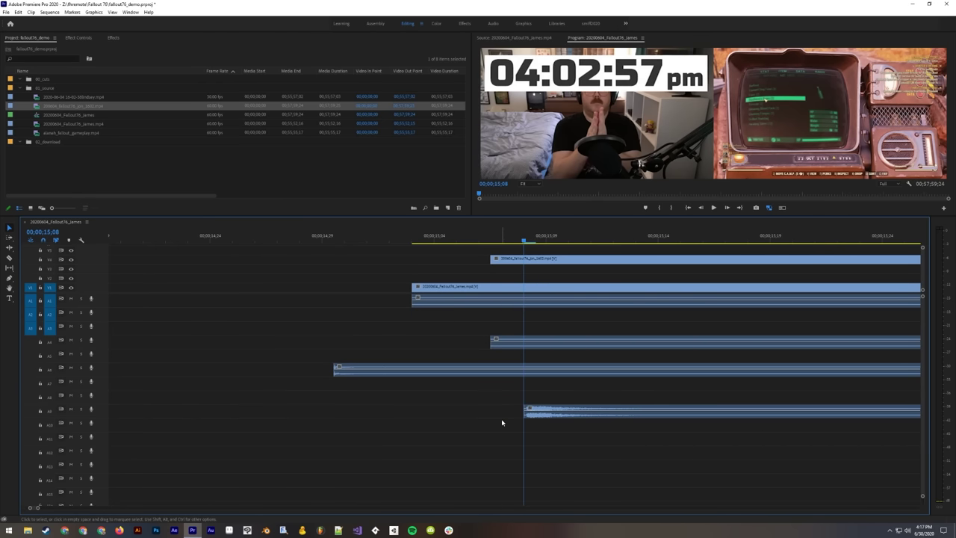
Step: Move the V2, V3 and V4 clips with their linked audio so they start together with the V1 clip at 00;00;15;03
key(minus)
key(minus)
key(minus)
key(minus)
key(minus)
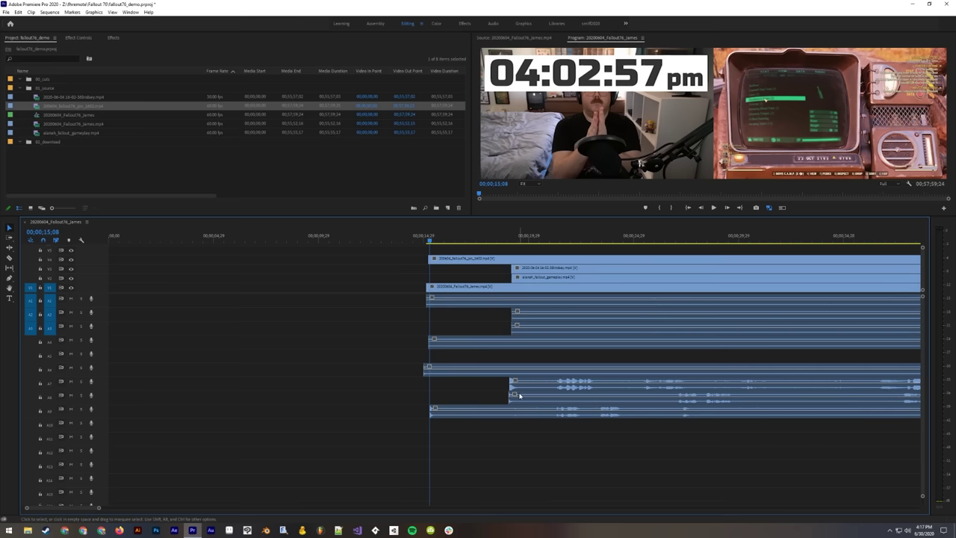
scroll(522, 392, up, 2)
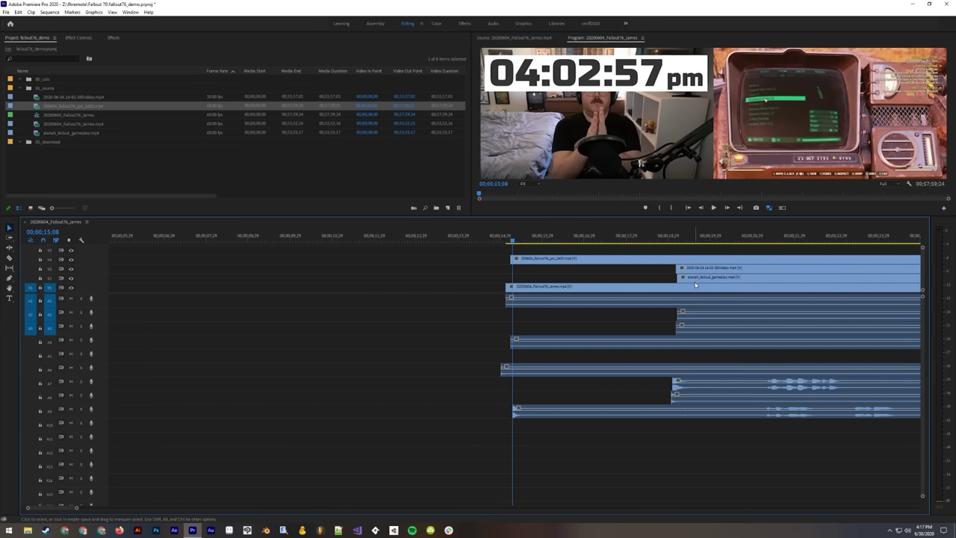
drag(696, 283, 526, 280)
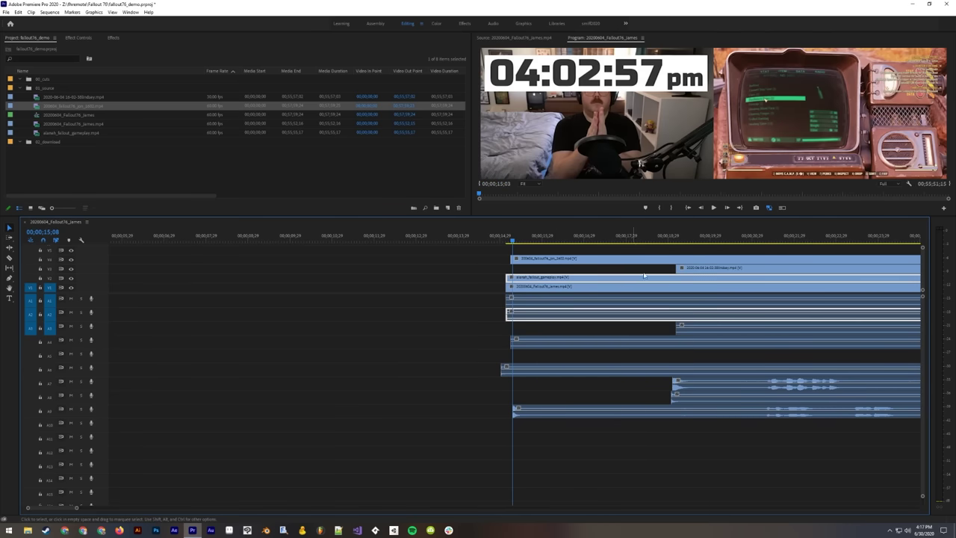
drag(699, 271, 531, 262)
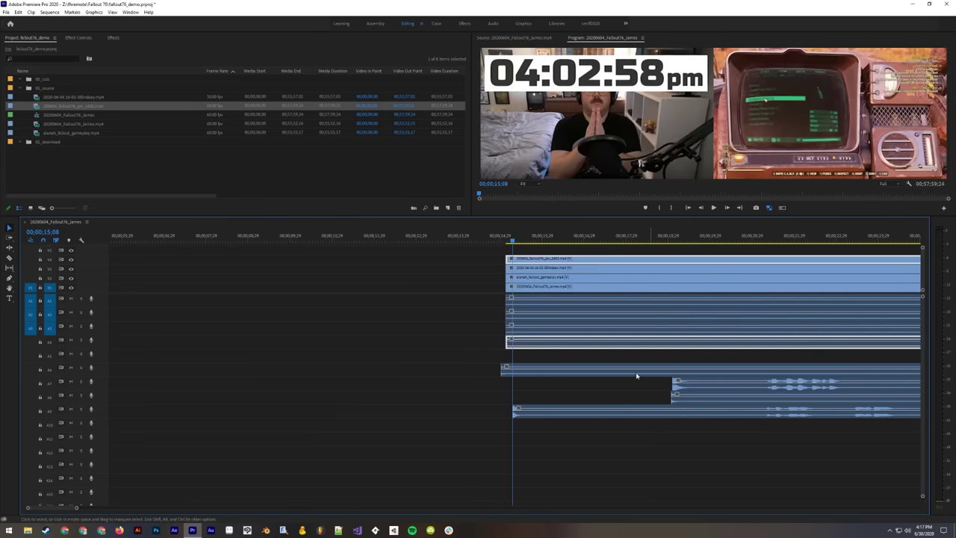
Step: Align the starts of the separate A6, A7, A8 and A9 audio recordings with the start of the video clips
drag(526, 378, 531, 377)
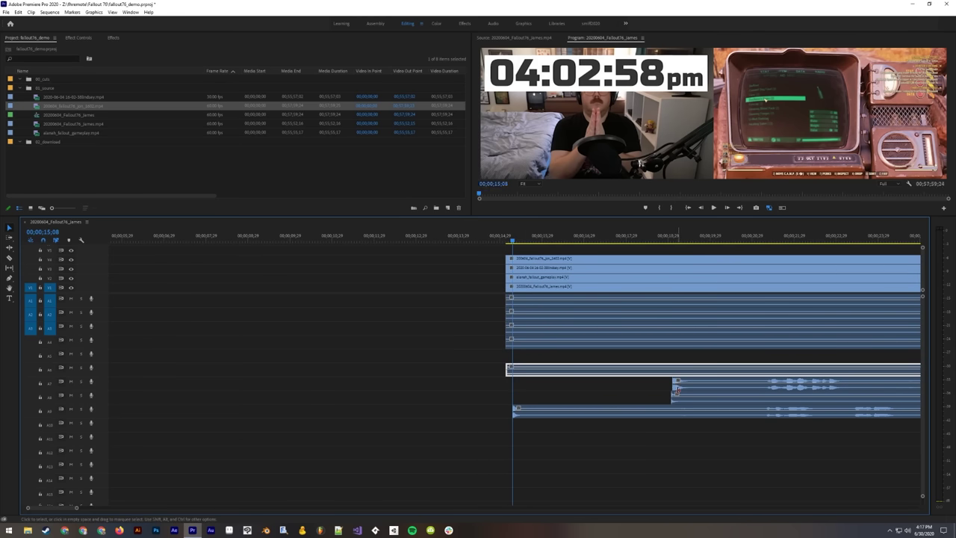
drag(684, 389, 518, 389)
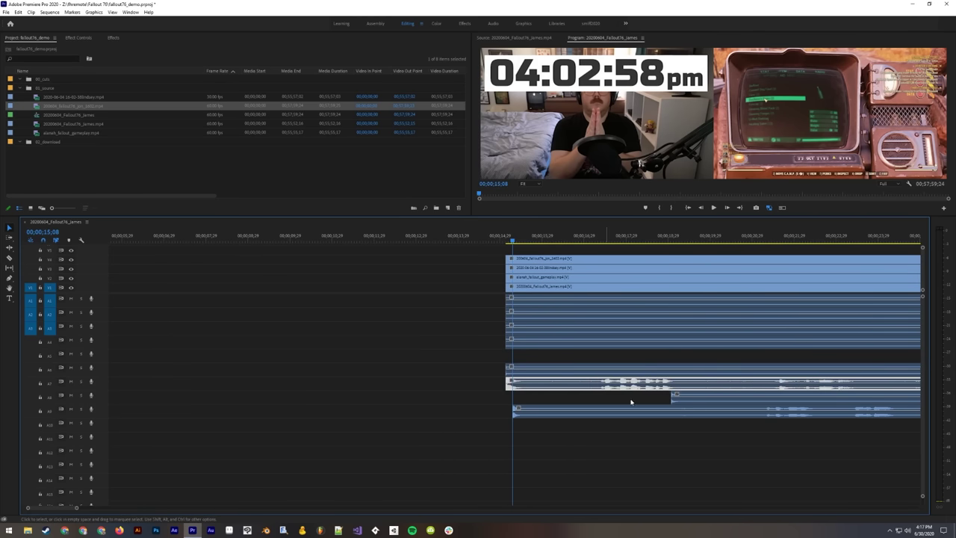
drag(681, 403, 519, 413)
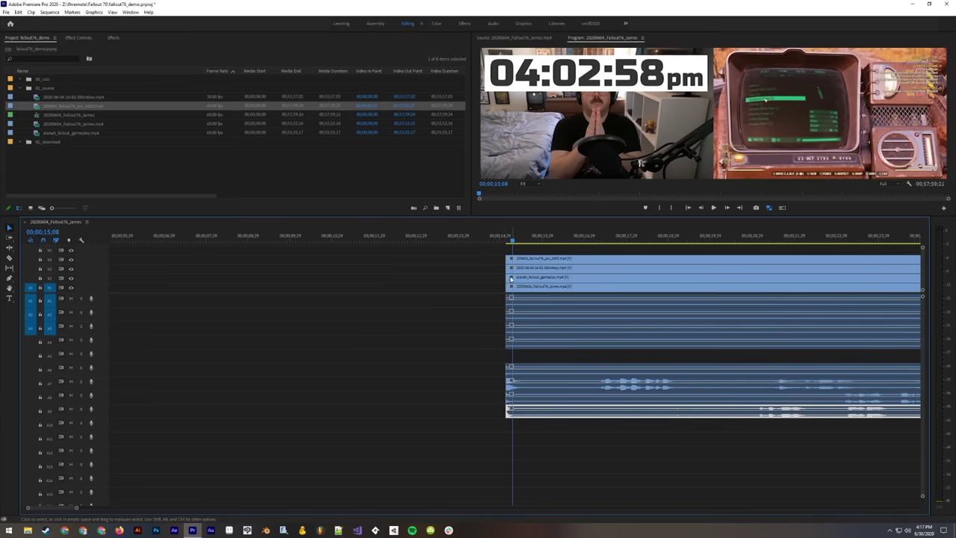
Step: Place the playhead at the common start, 00;00;15;03, and inspect the alignment of all video and audio clips
drag(513, 239, 506, 240)
key(=)
key(=)
key(=)
key(=)
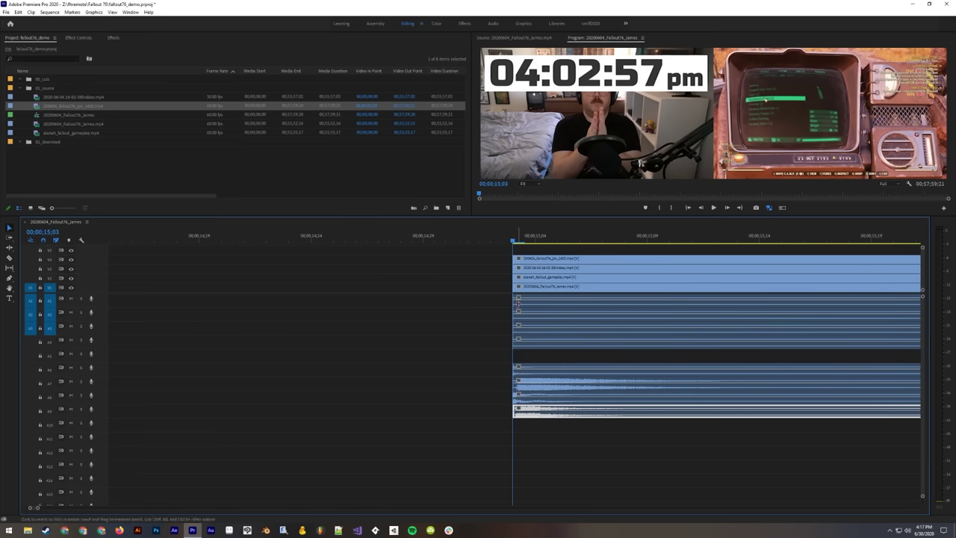
key(-)
key(-)
key(-)
key(-)
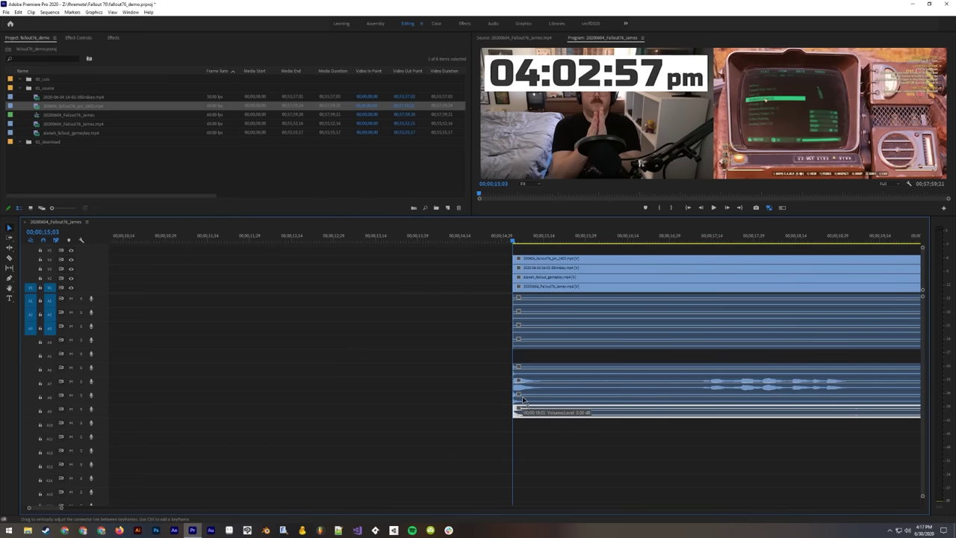
drag(528, 291, 505, 290)
click(498, 289)
click(502, 327)
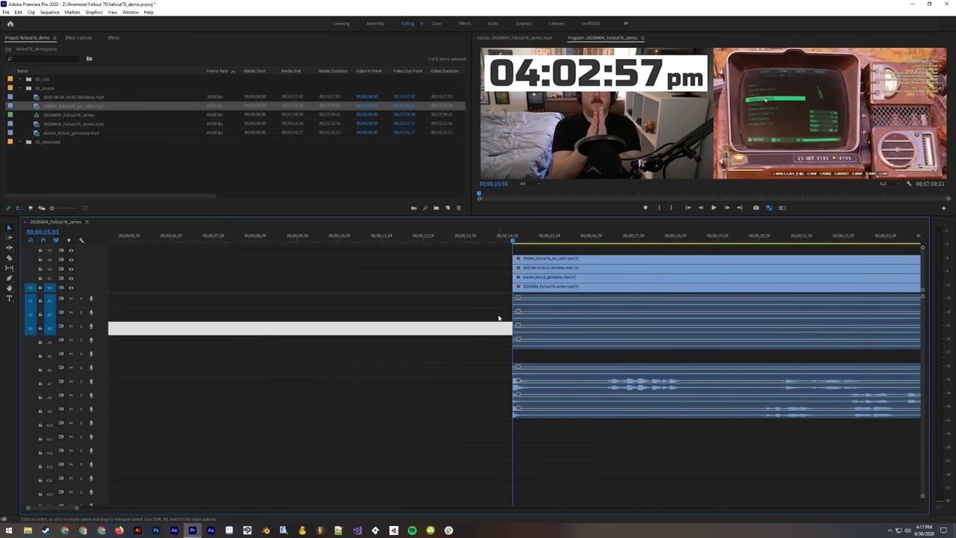
click(499, 318)
click(501, 320)
key(=)
key(=)
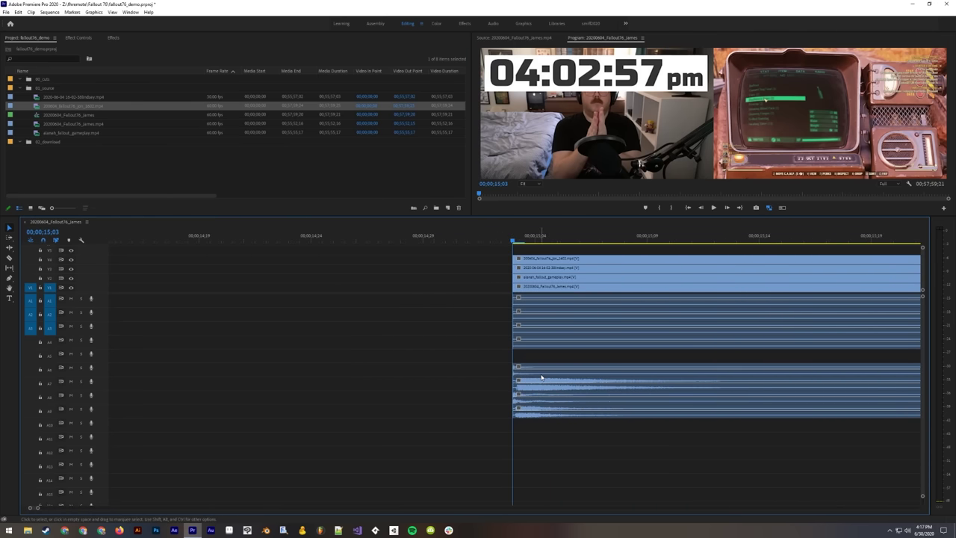
key(minus)
key(minus)
key(minus)
Step: Shift the V4 clip with its linked audio later on the timeline and move it back to the common start
click(535, 263)
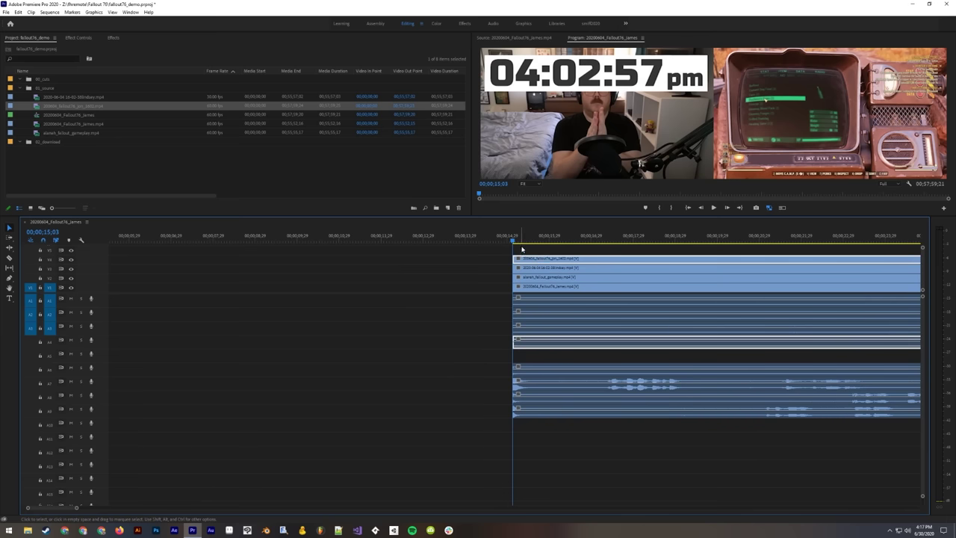
drag(549, 260, 605, 259)
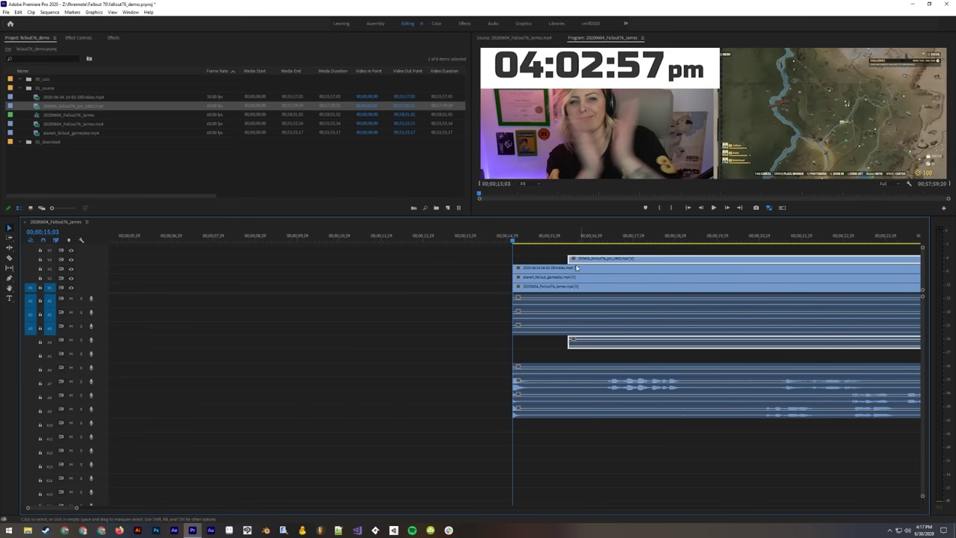
drag(536, 358, 591, 427)
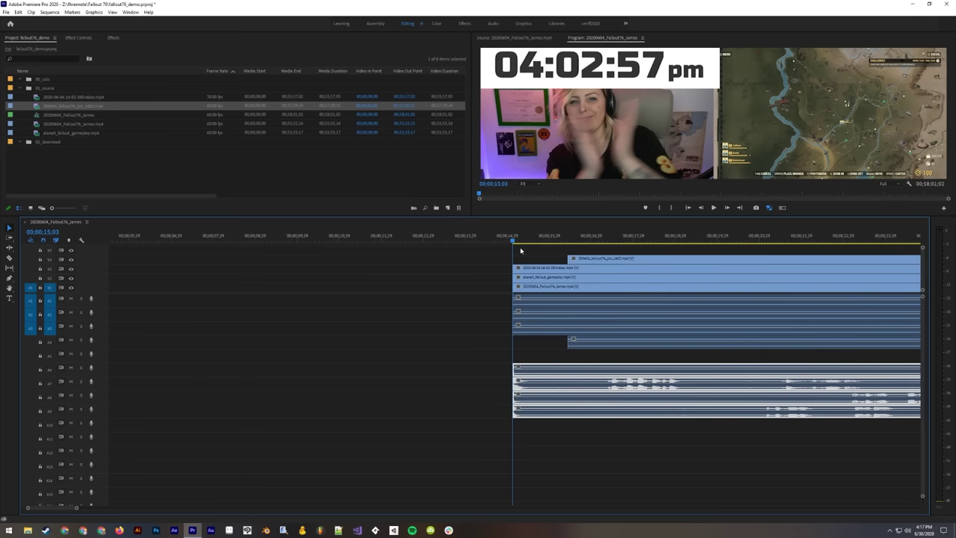
drag(590, 259, 536, 254)
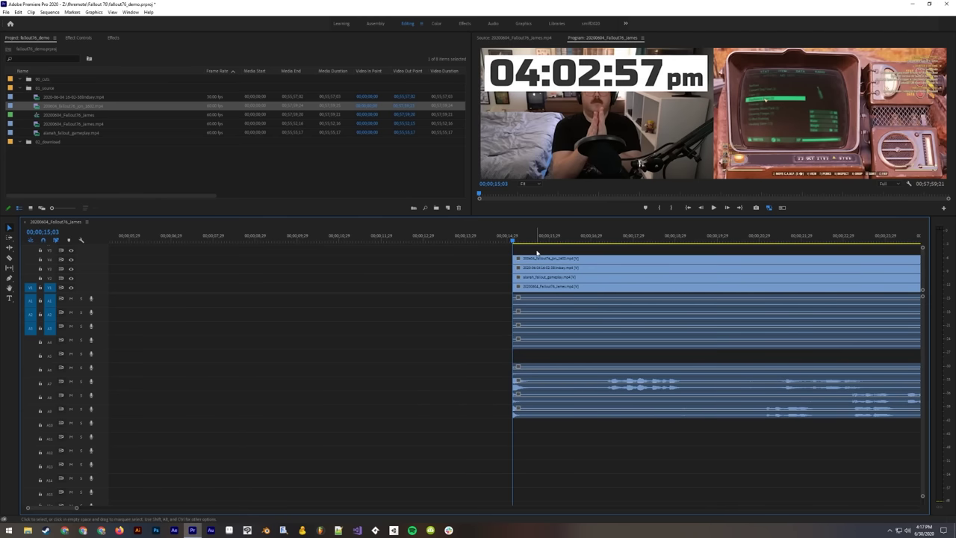
Step: Examine the ends of all recordings around 00;55;41;00 to locate the closing claps
key(minus)
key(minus)
key(minus)
key(minus)
key(minus)
key(minus)
key(minus)
key(minus)
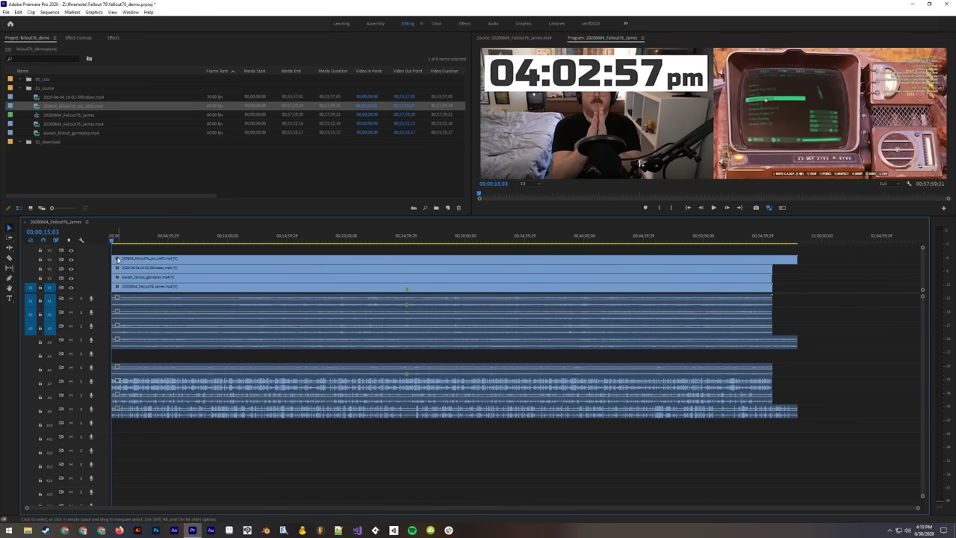
click(771, 238)
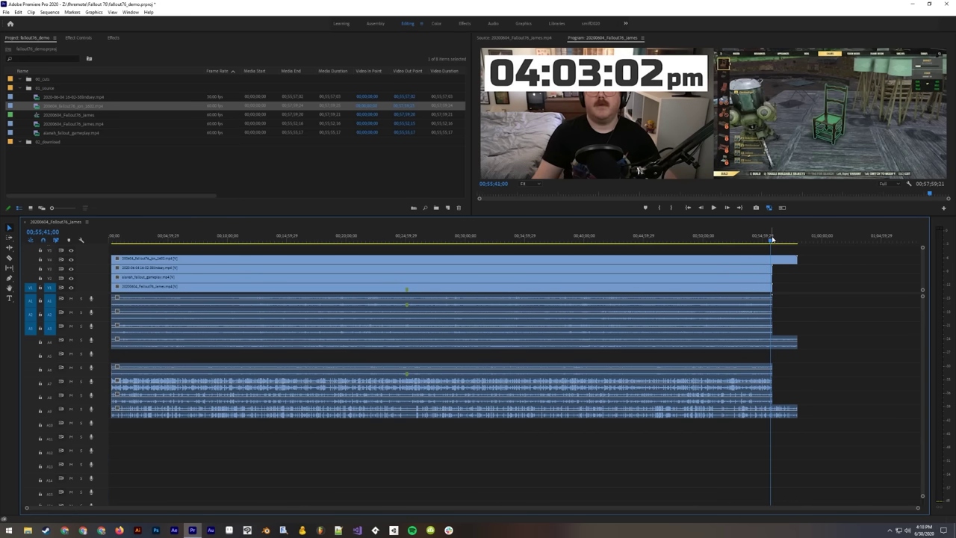
key(equal)
key(equal)
key(equal)
key(equal)
key(equal)
key(equal)
key(equal)
key(equal)
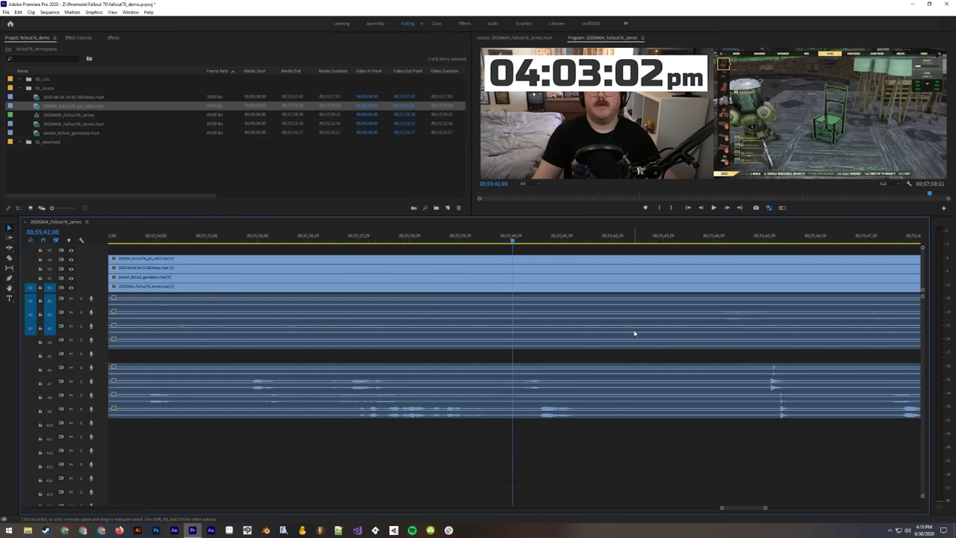
key(minus)
scroll(587, 324, down, 3)
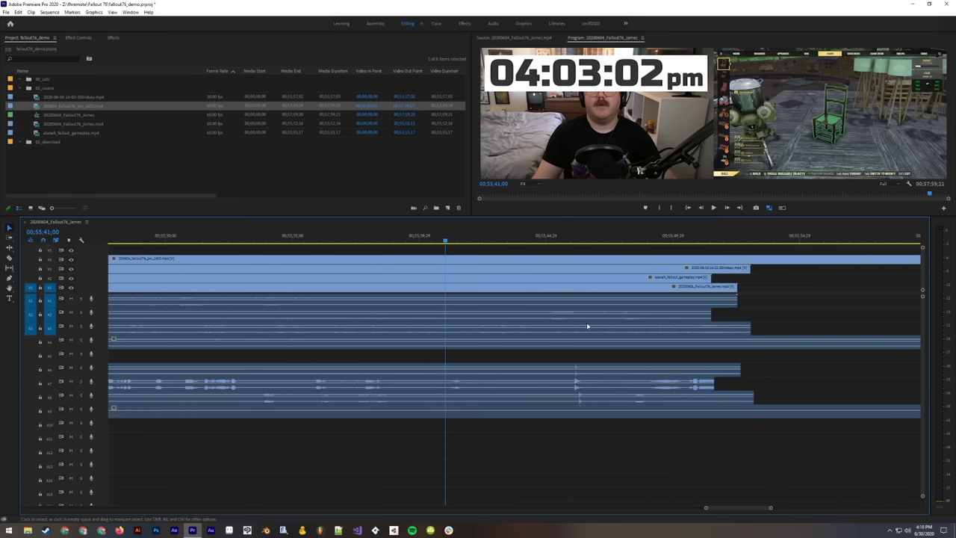
Step: Cut the V4 clip on its closing clap at 00;55;46;09 and delete the part after it
click(517, 241)
drag(521, 244, 580, 244)
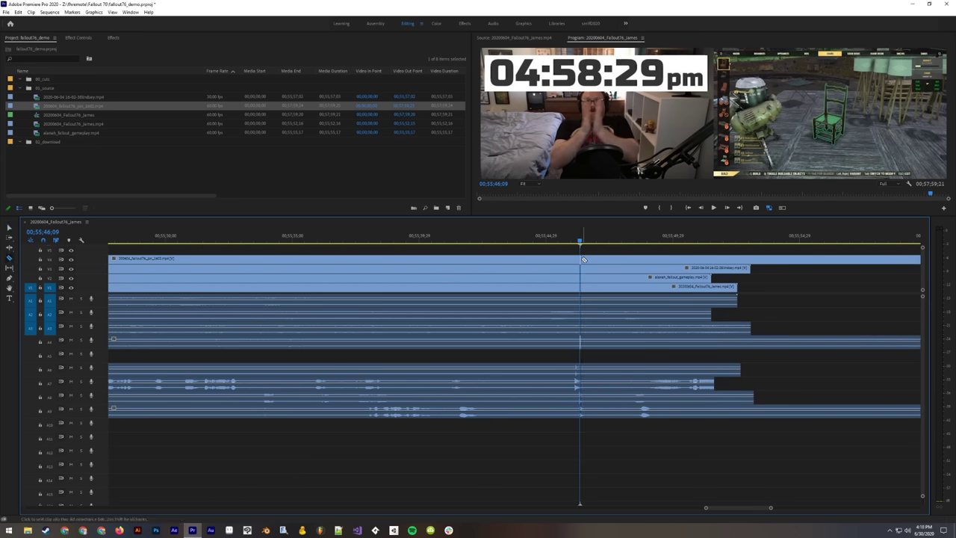
click(580, 259)
key(v)
click(592, 260)
key(Delete)
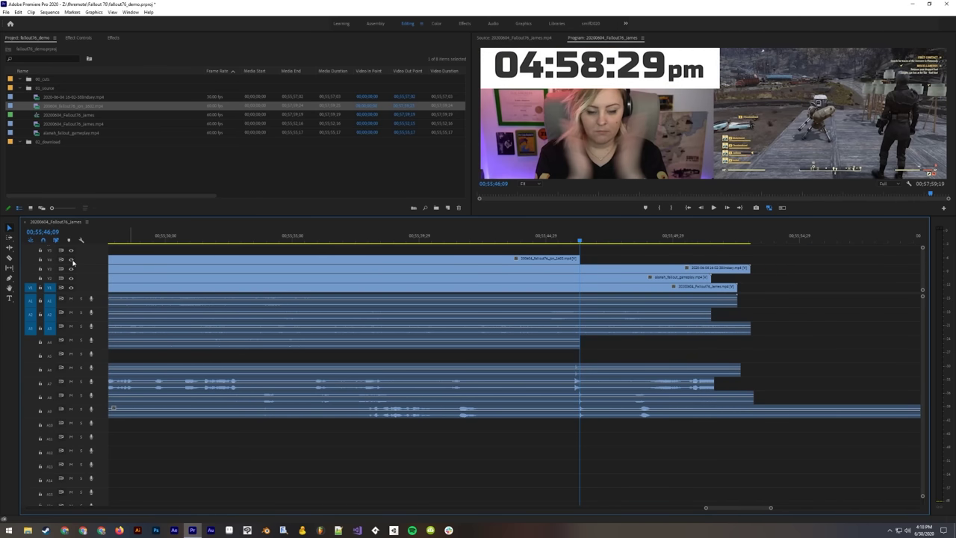
Step: Hide the V4 track, cut the V3 clip on its closing clap at 00;55;46;11 and delete the part after it
click(72, 260)
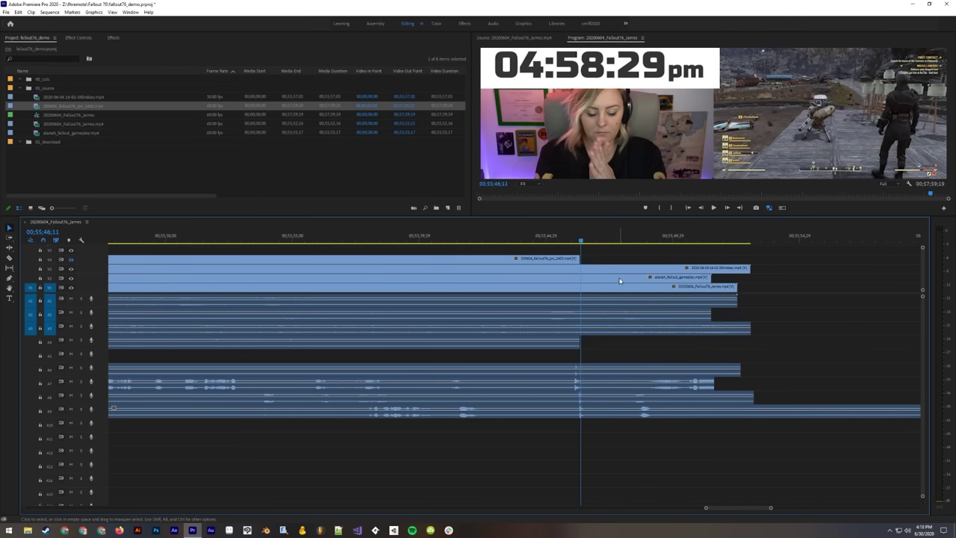
key(Right)
key(c)
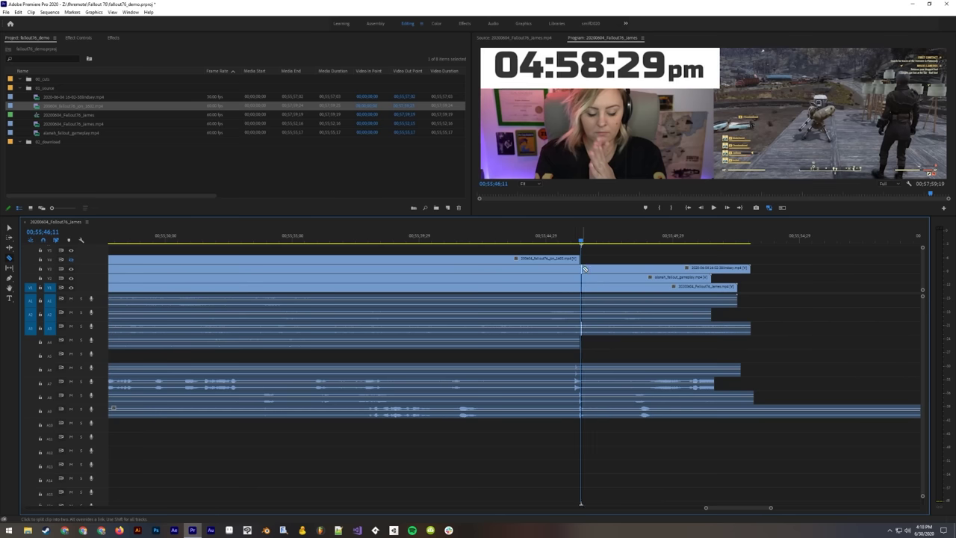
click(584, 268)
key(v)
click(590, 268)
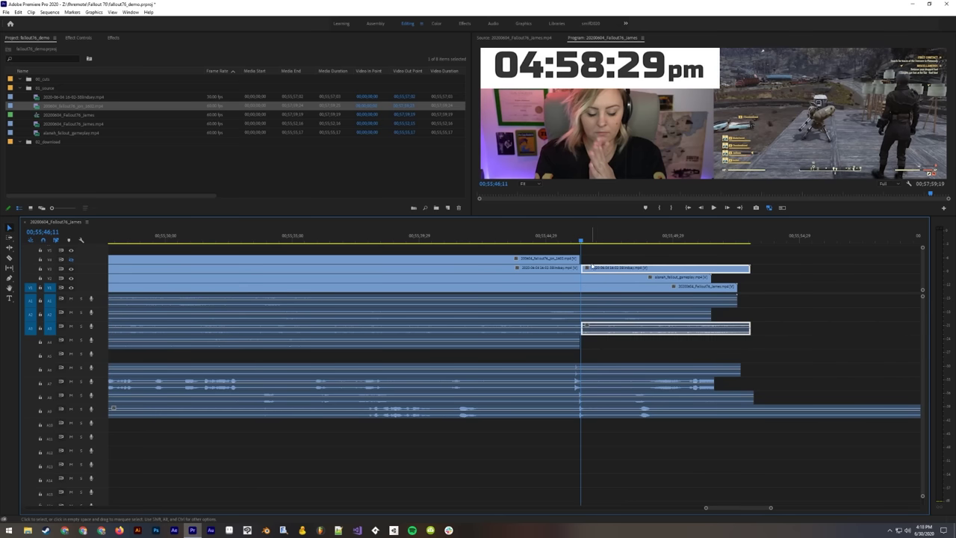
key(Delete)
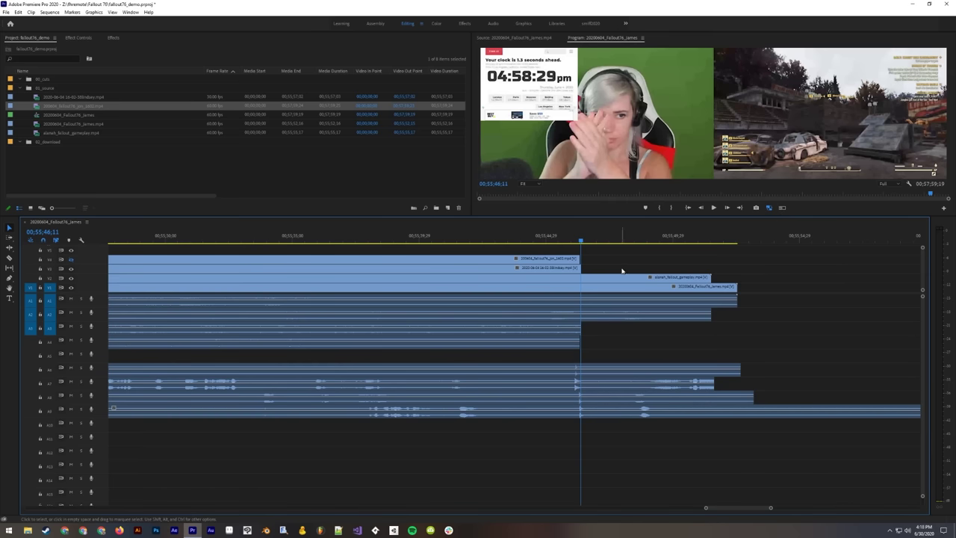
Step: Hide the V3 track, cut the V2 clip on its closing clap at 00;55;46;03 and delete the part after it
scroll(622, 270, up, 6)
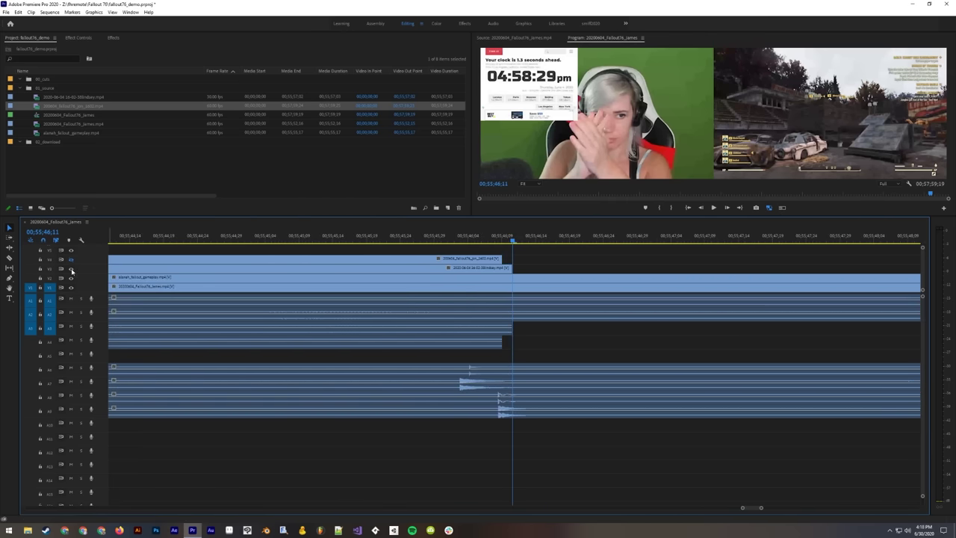
drag(512, 241, 457, 245)
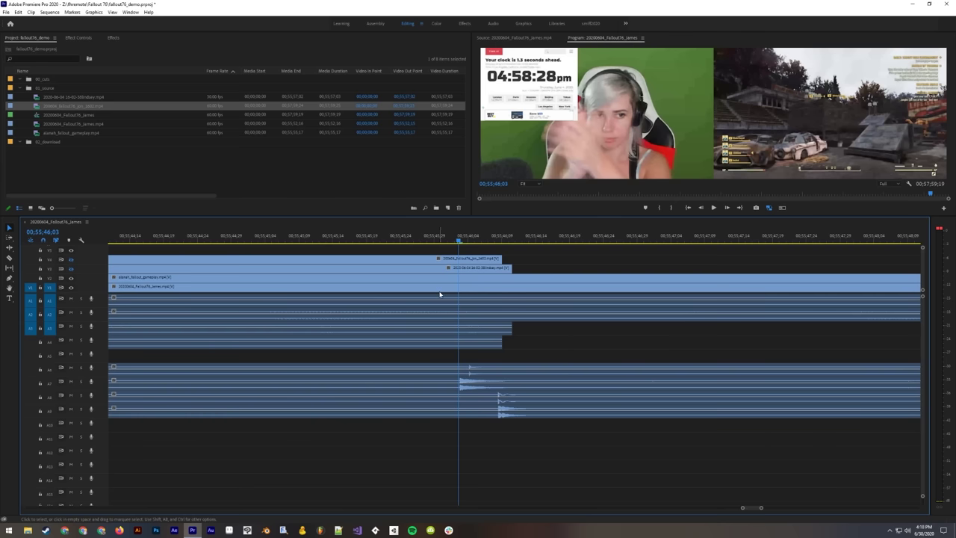
key(c)
click(462, 279)
key(v)
click(462, 281)
key(Delete)
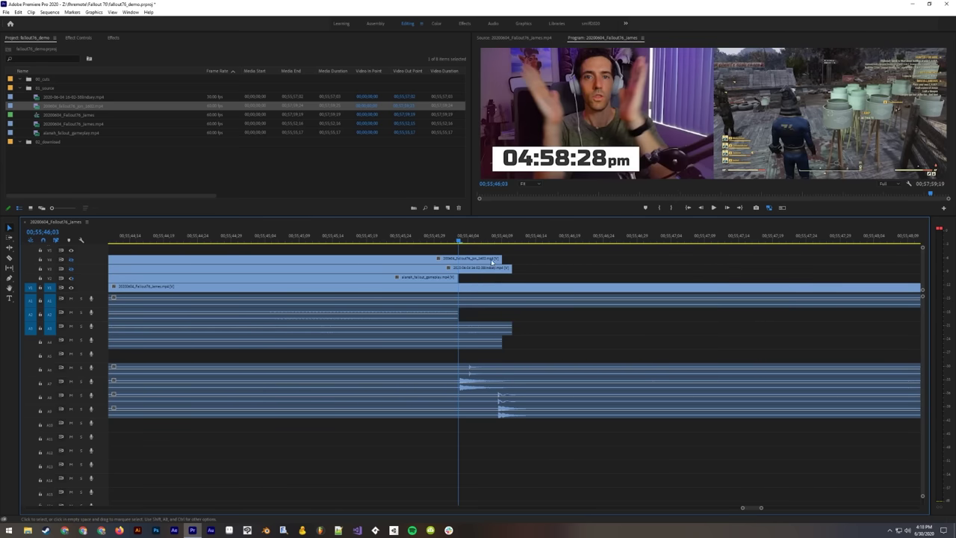
Step: With the V2 track hidden, cut the V1 clip on its closing clap at 00;55;46;05 and delete the part after it
drag(452, 241, 470, 239)
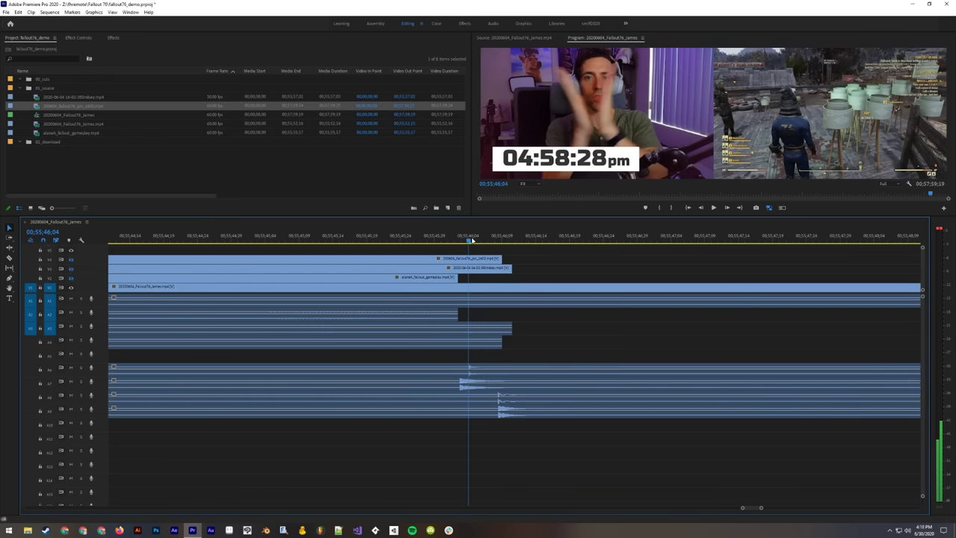
key(Right)
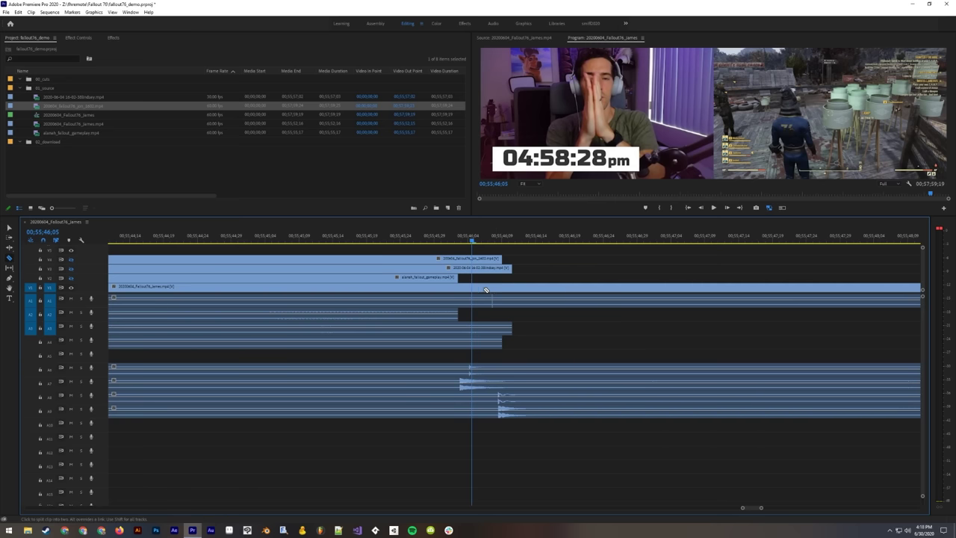
key(ctrl+k)
click(496, 287)
key(Delete)
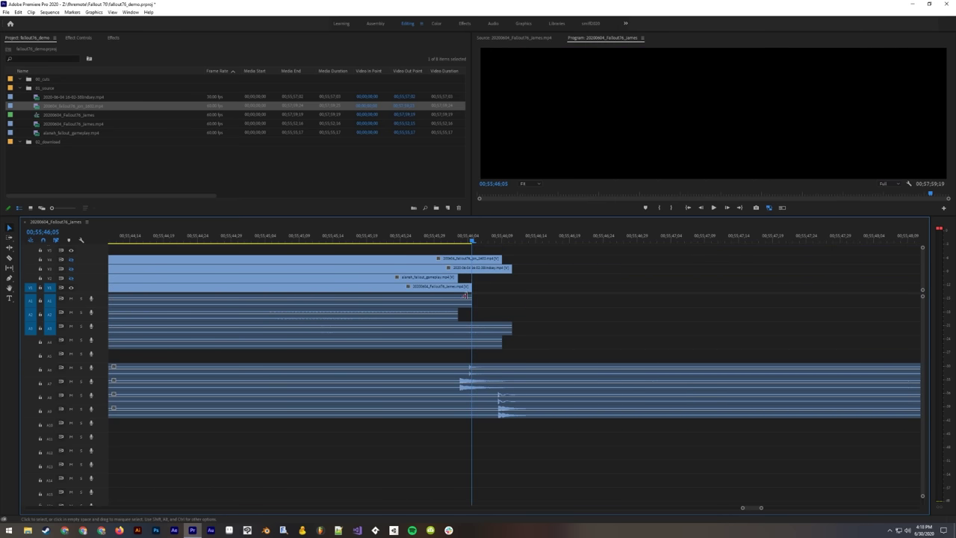
Step: Cut the separate audio clips on A6, A7 and A8 on their closing claps
drag(466, 241, 459, 241)
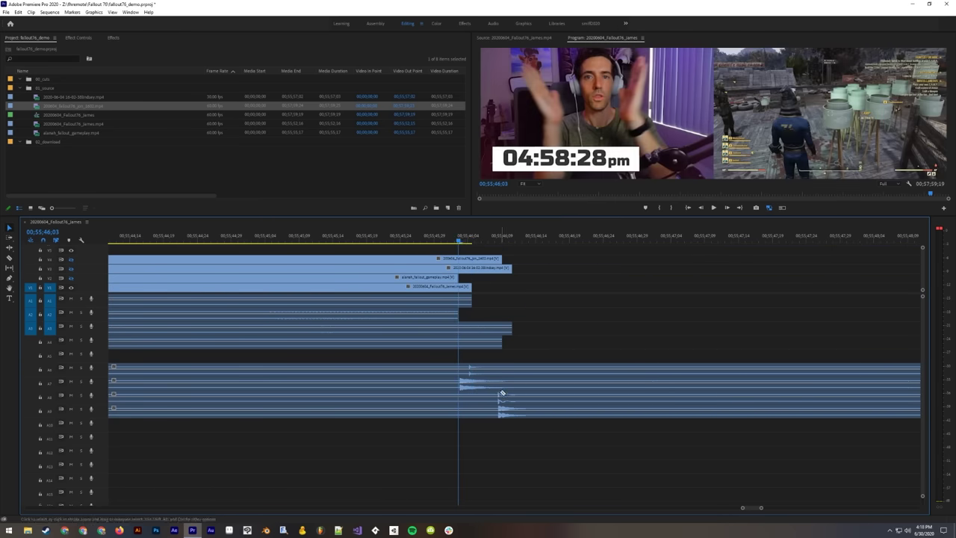
key(c)
click(500, 238)
key(equal)
key(equal)
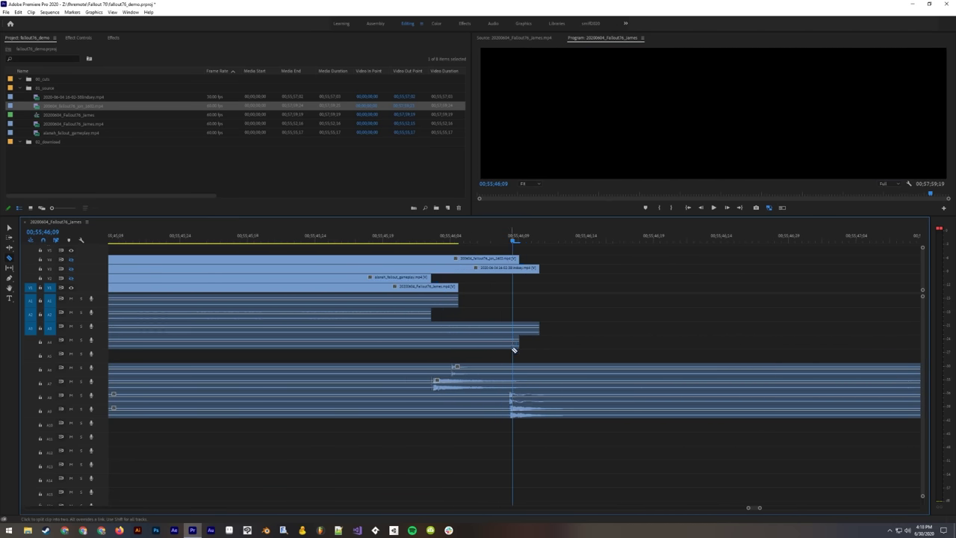
click(509, 398)
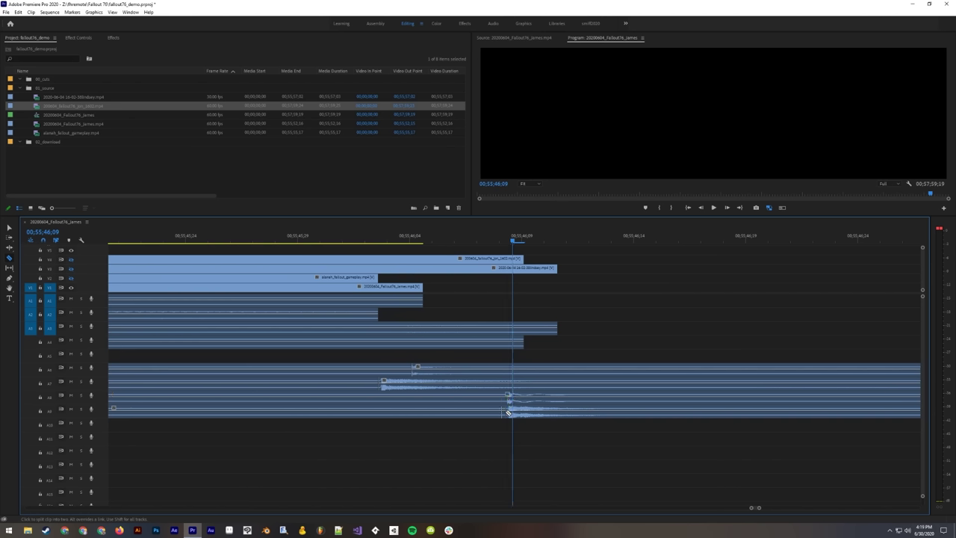
Step: Cut the separate audio clip on A9 on its closing clap at 00;55;46;09
click(508, 410)
click(513, 414)
key(v)
drag(567, 437, 563, 427)
key(c)
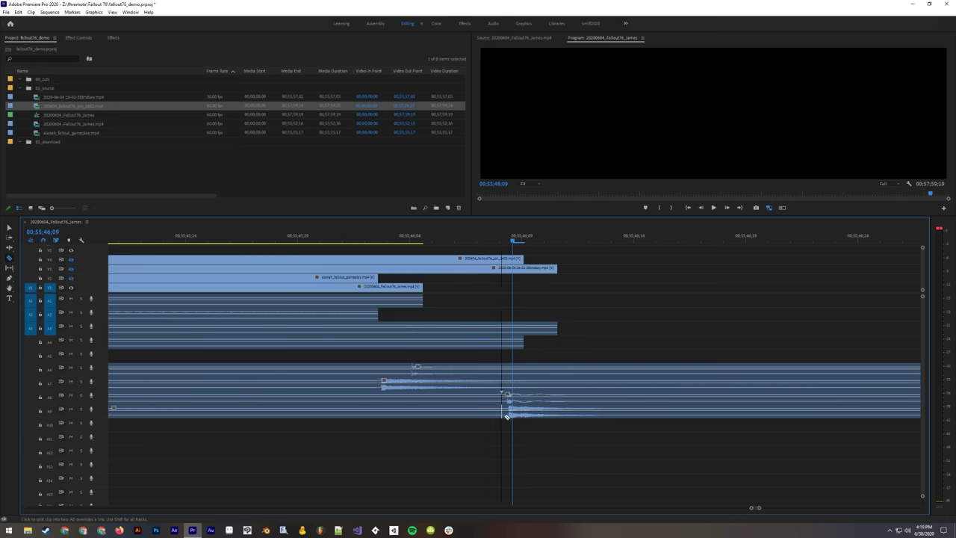
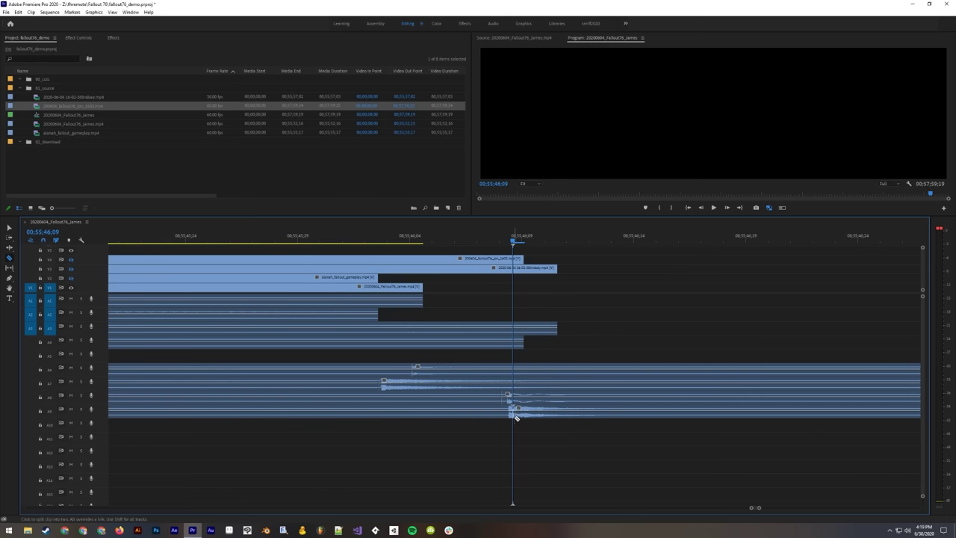
click(516, 416)
Step: Delete the parts of the four separate audio clips on A6 to A9 that follow their cuts
key(v)
drag(563, 435, 623, 367)
key(Delete)
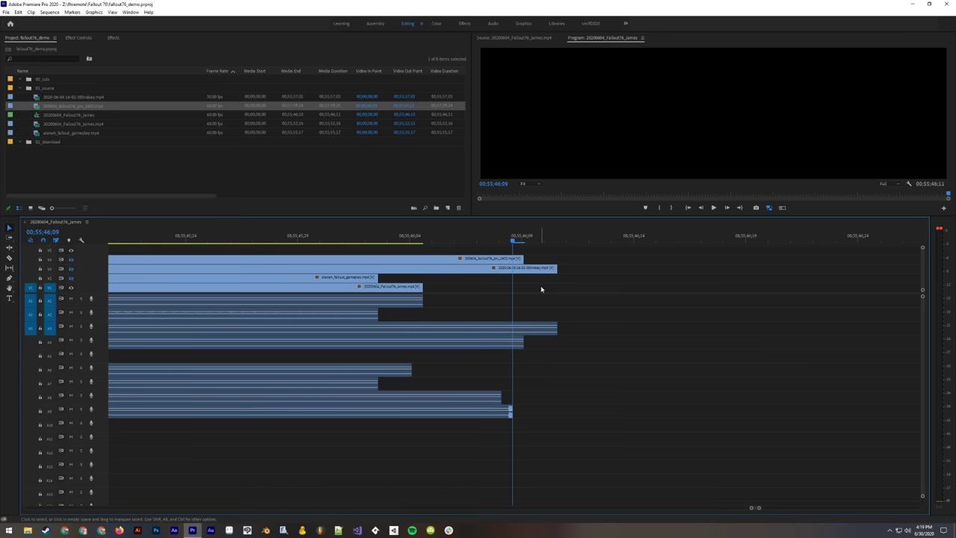
Step: Rate-stretch the V4 and V3 clips with their linked audio so that they end at 00;55;46;07
drag(457, 241, 468, 259)
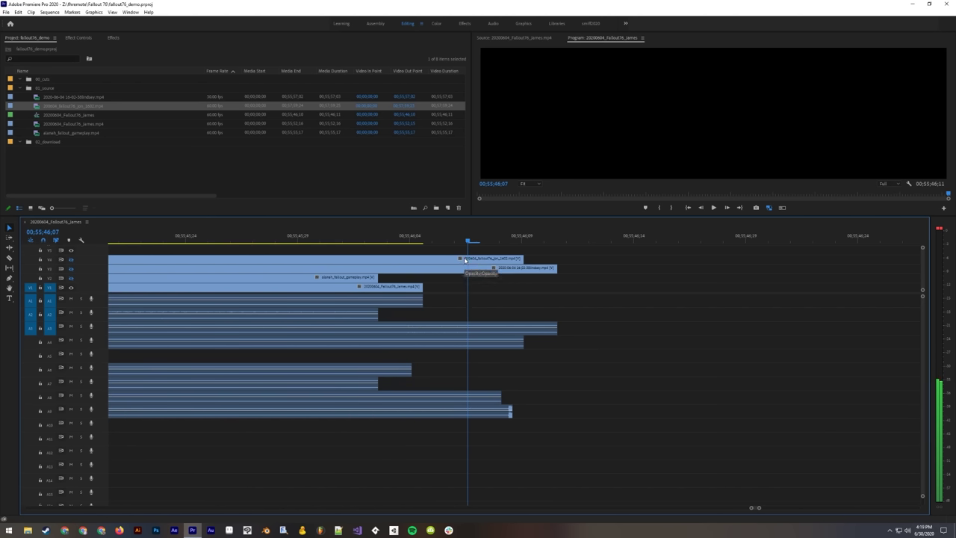
drag(464, 257, 556, 282)
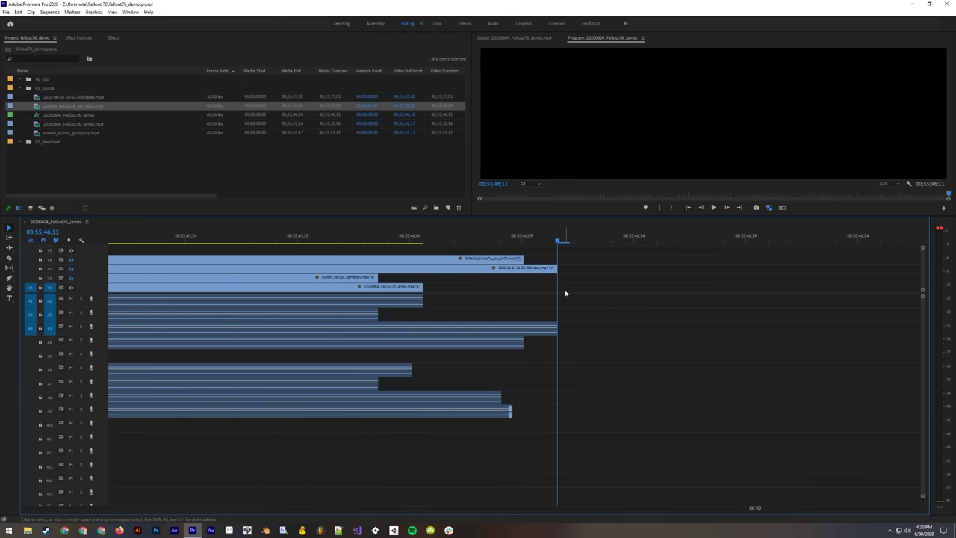
drag(482, 246, 470, 249)
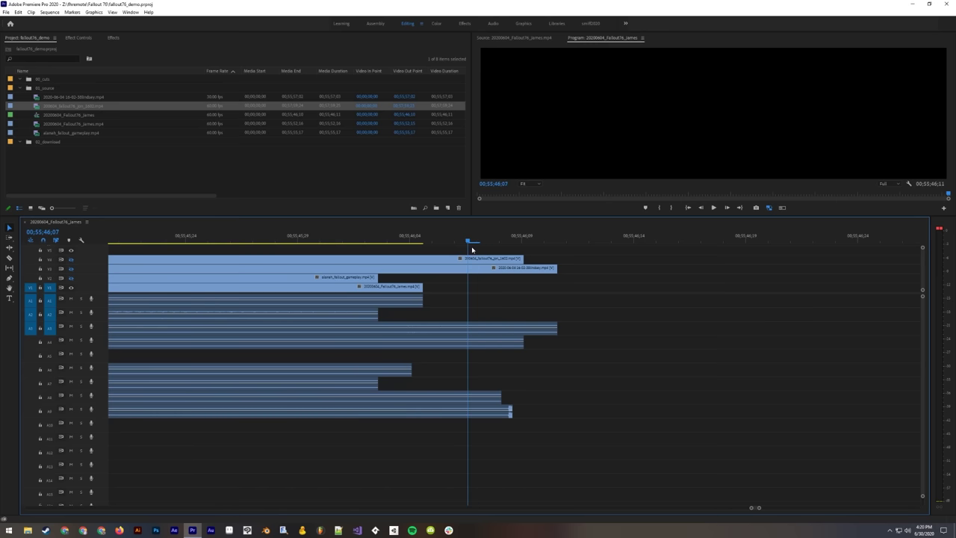
click(9, 247)
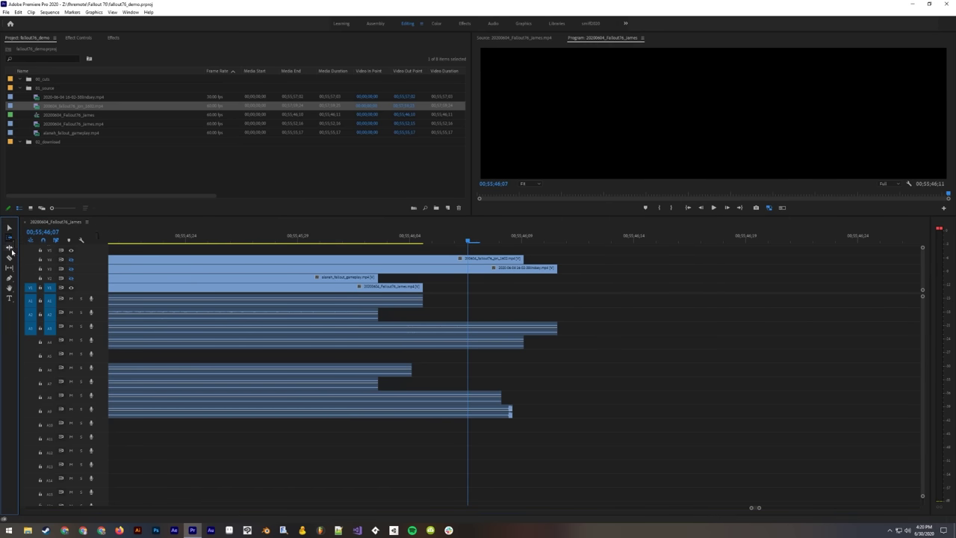
click(41, 263)
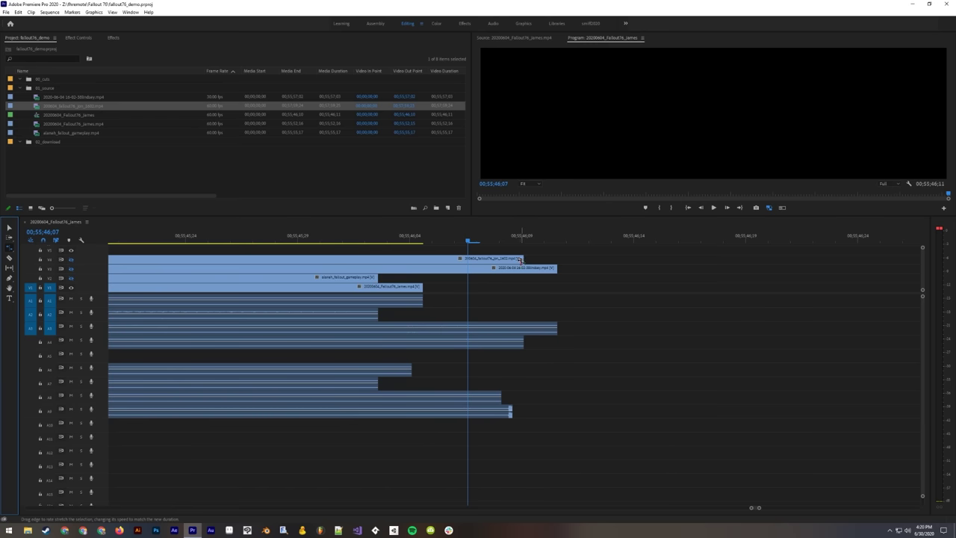
drag(520, 259, 468, 260)
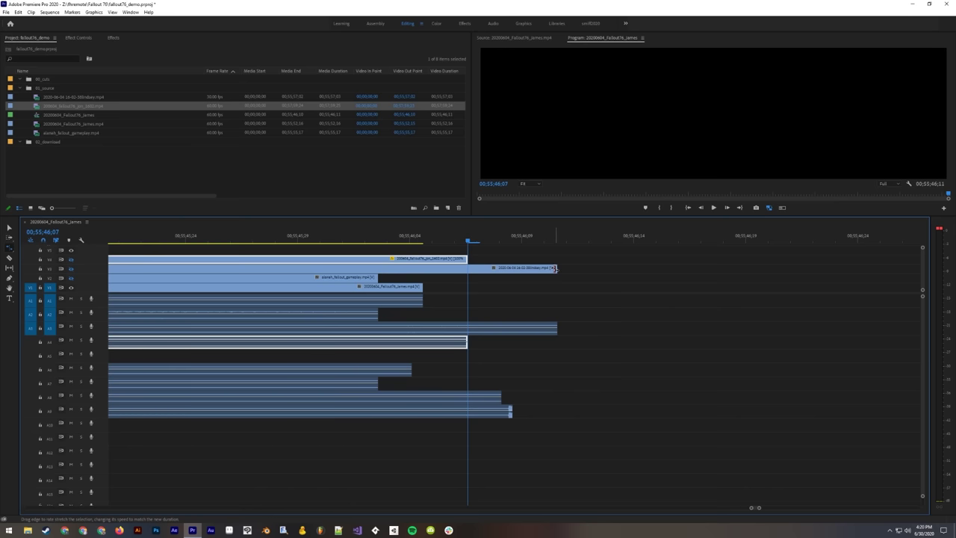
drag(555, 268, 468, 266)
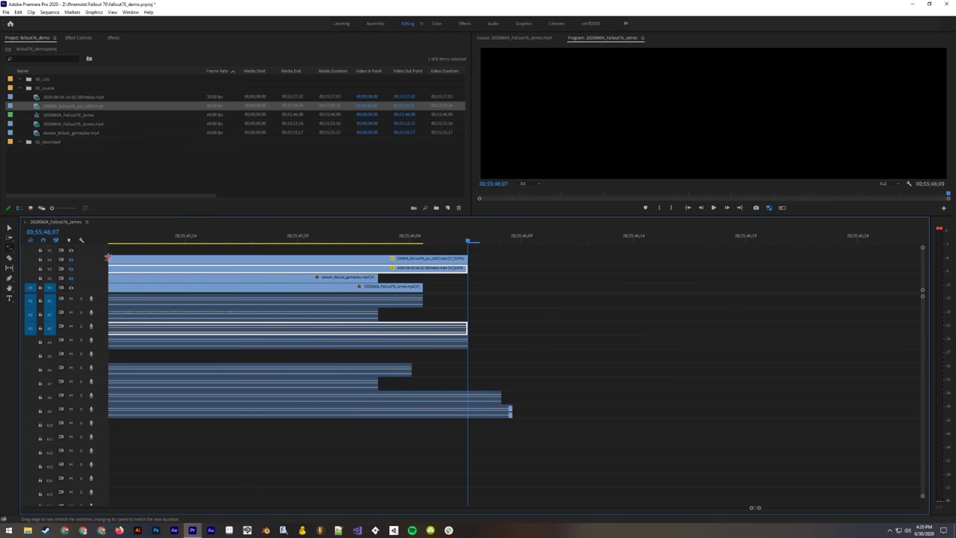
Step: Rate-stretch the V2 and V1 clips with their linked audio so that they end at 00;55;46;07
click(10, 247)
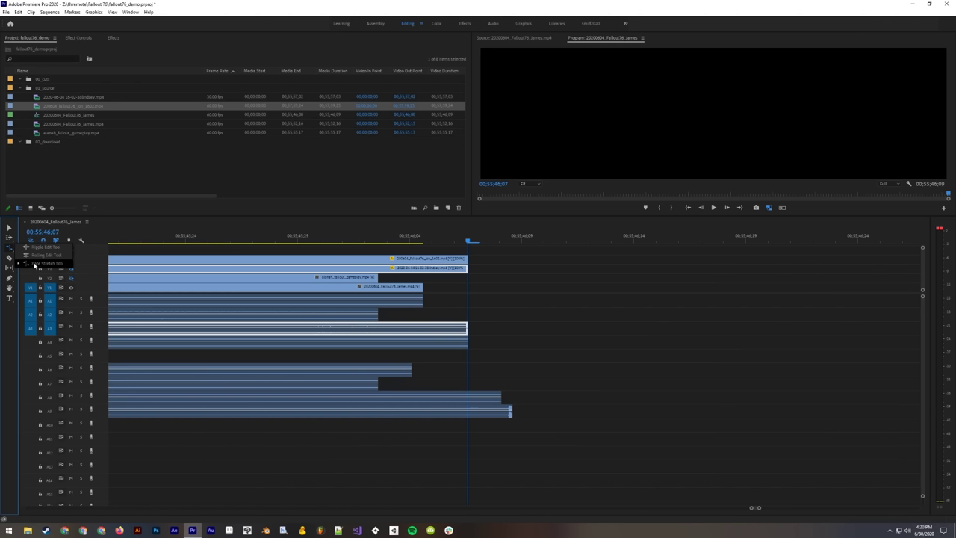
click(34, 263)
click(11, 250)
click(39, 265)
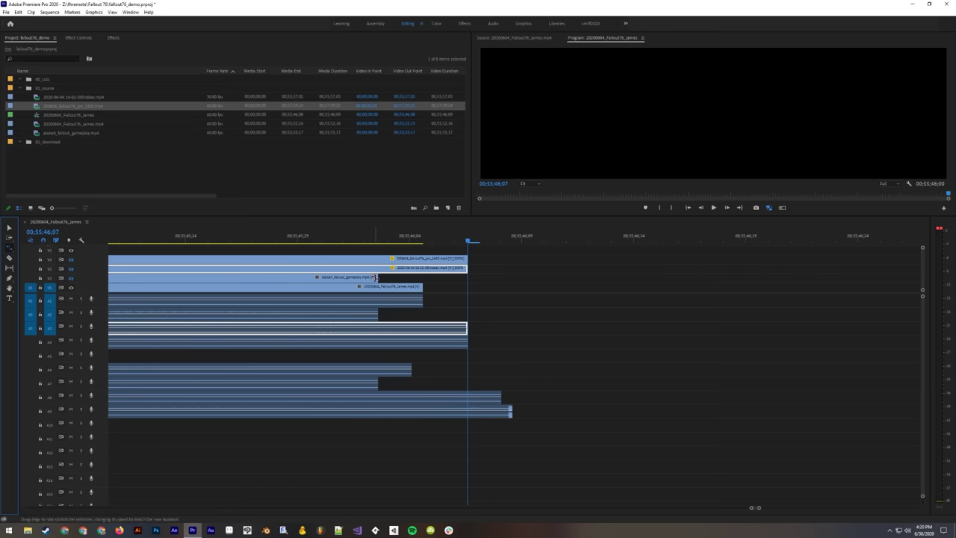
drag(377, 277, 468, 286)
Step: Rate-stretch the four separate audio clips on A6 to A9 so that they end at 00;55;46;07
drag(409, 371, 467, 371)
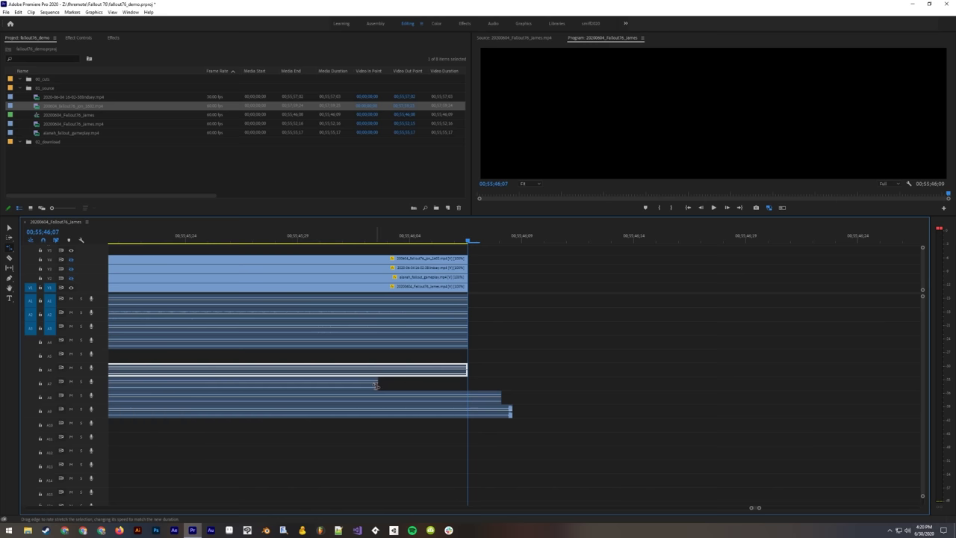
drag(378, 383, 468, 413)
key(v)
click(493, 376)
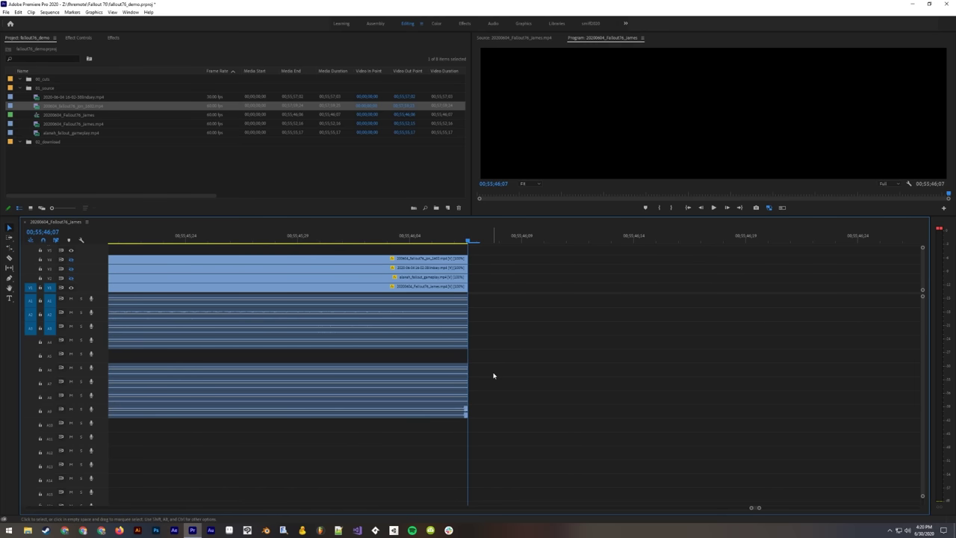
Step: Give the four separate audio clips on A6 to A9 the Caribbean label colour
drag(519, 361, 448, 412)
click(510, 393)
drag(497, 371, 437, 417)
right_click(447, 391)
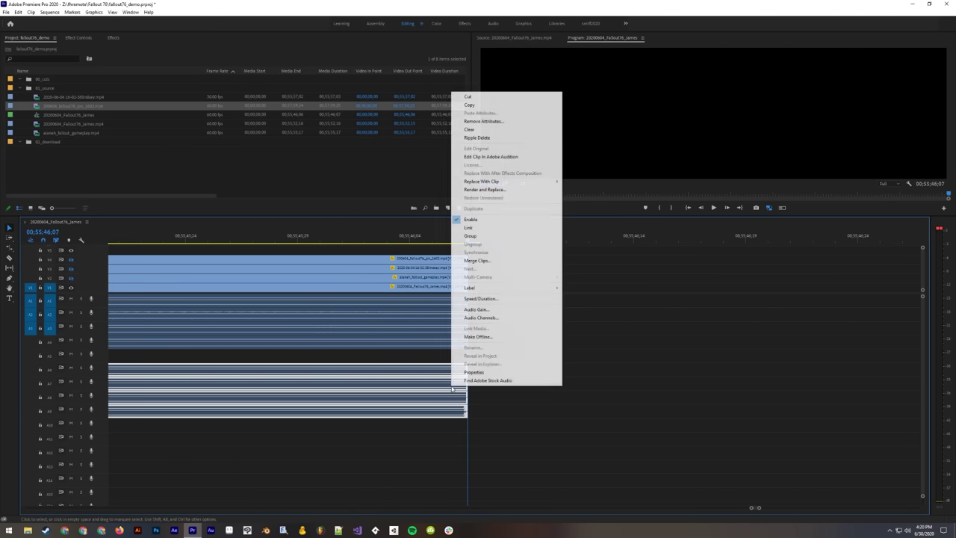
mouse_move(527, 288)
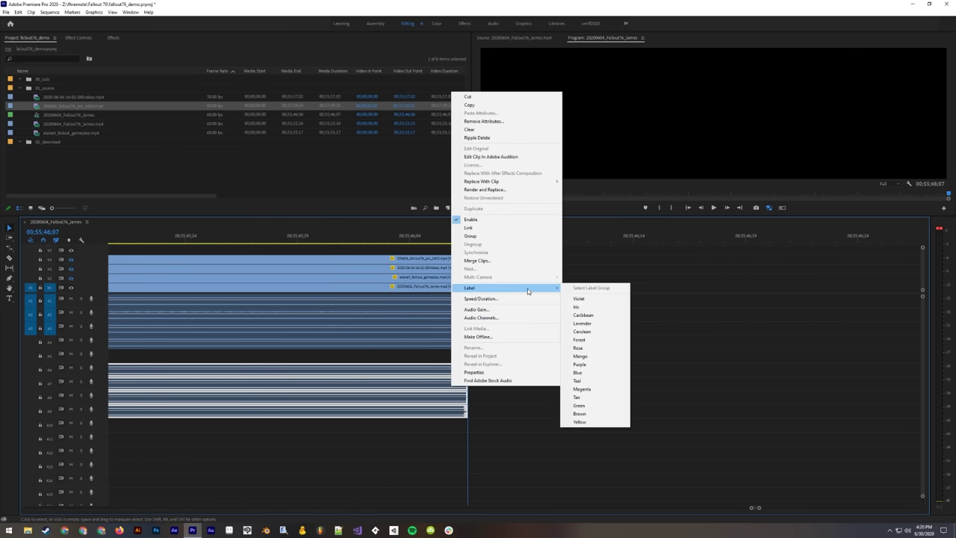
click(587, 315)
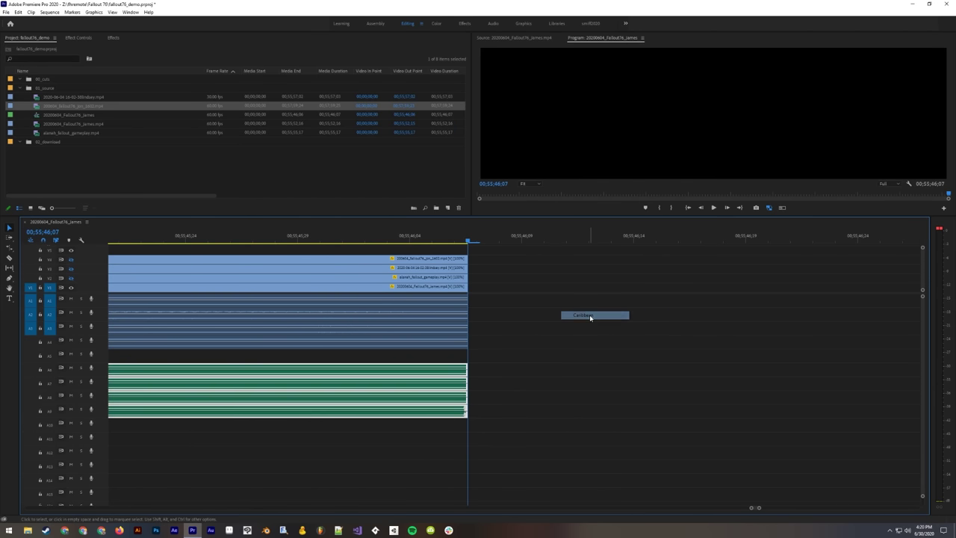
click(504, 375)
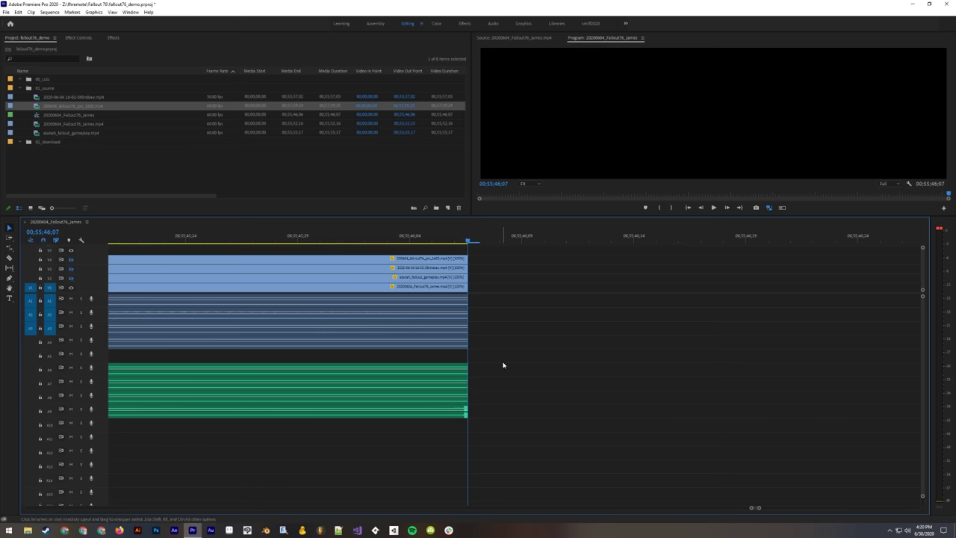
Step: Examine the clips and audio waveforms over a wider stretch of the sequence before the common end point
key(minus)
key(minus)
key(minus)
key(minus)
key(minus)
key(minus)
key(minus)
key(minus)
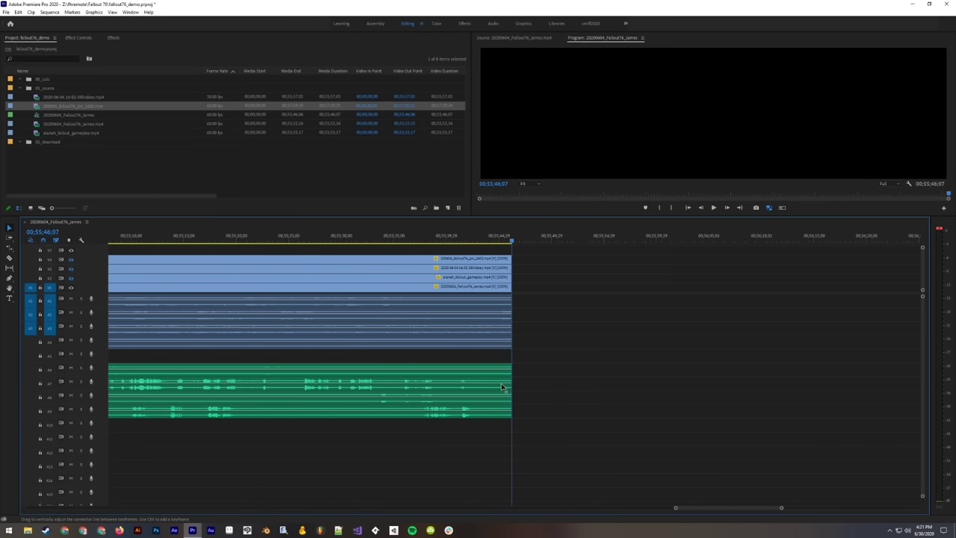
Step: Move the playhead from the sequence's end to the common start of the stacked clips at 00;00;15;03
scroll(499, 385, down, 5)
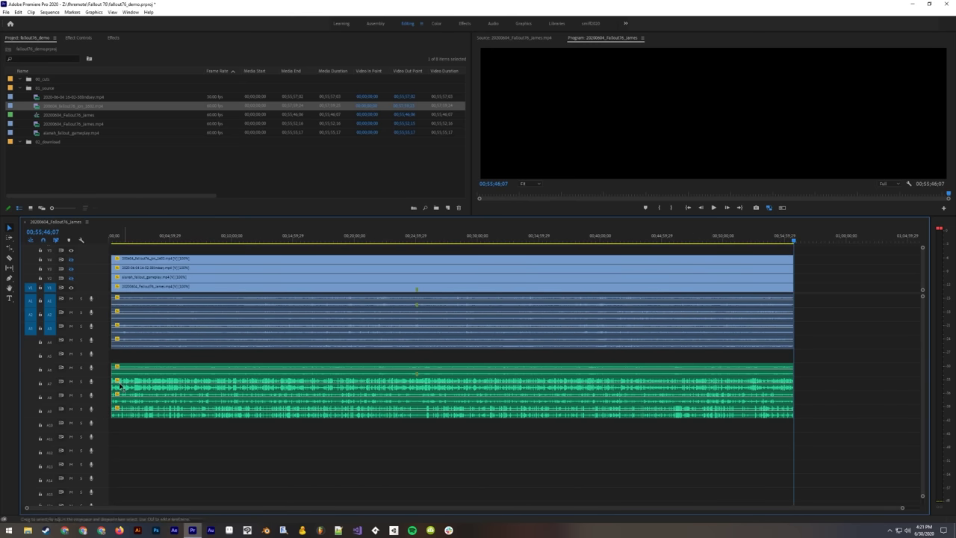
click(113, 240)
mouse_move(113, 241)
mouse_down()
mouse_move(124, 241)
mouse_move(112, 241)
mouse_up()
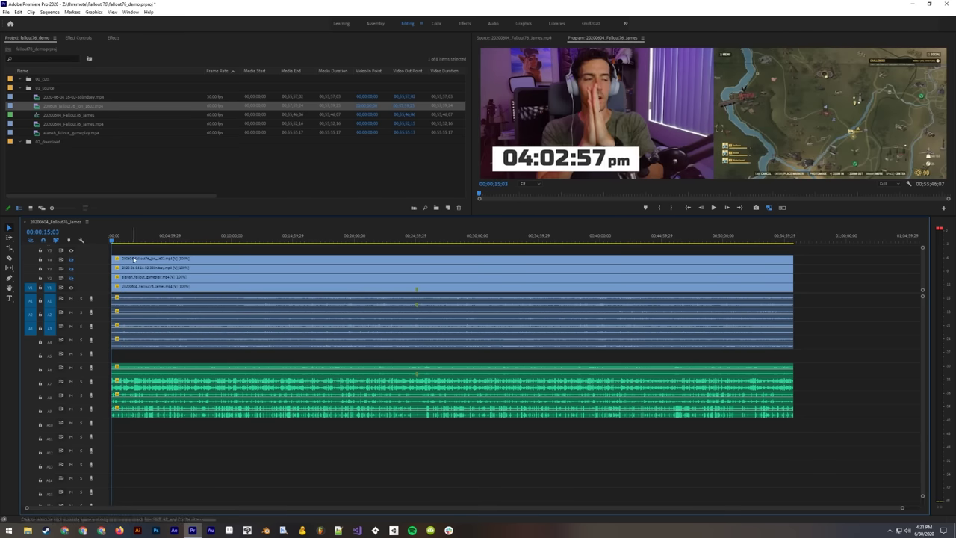
key(=)
key(=)
key(=)
key(=)
key(=)
key(=)
key(=)
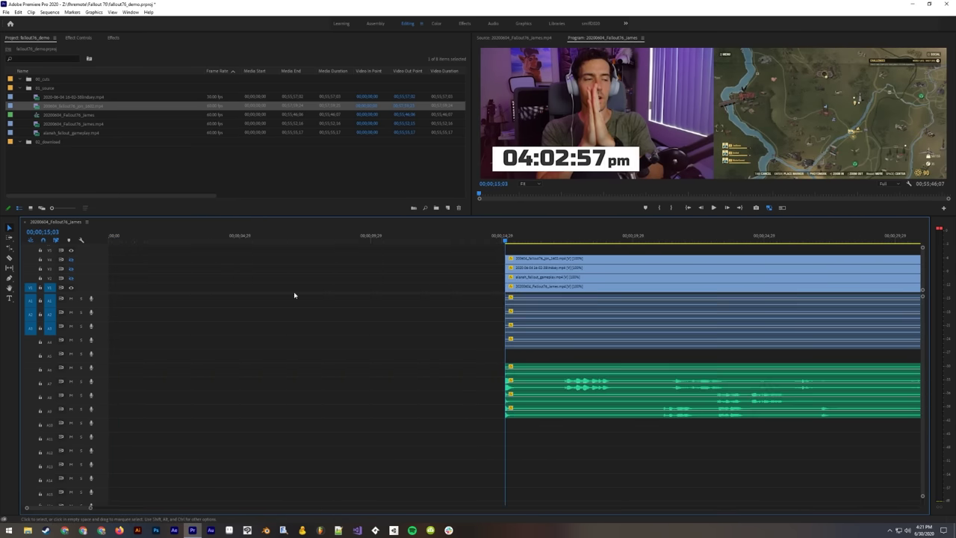
Step: Examine the four stacked video clips on V1 to V4 and their linked audio by selecting each in turn
click(528, 263)
click(523, 268)
click(519, 278)
click(519, 286)
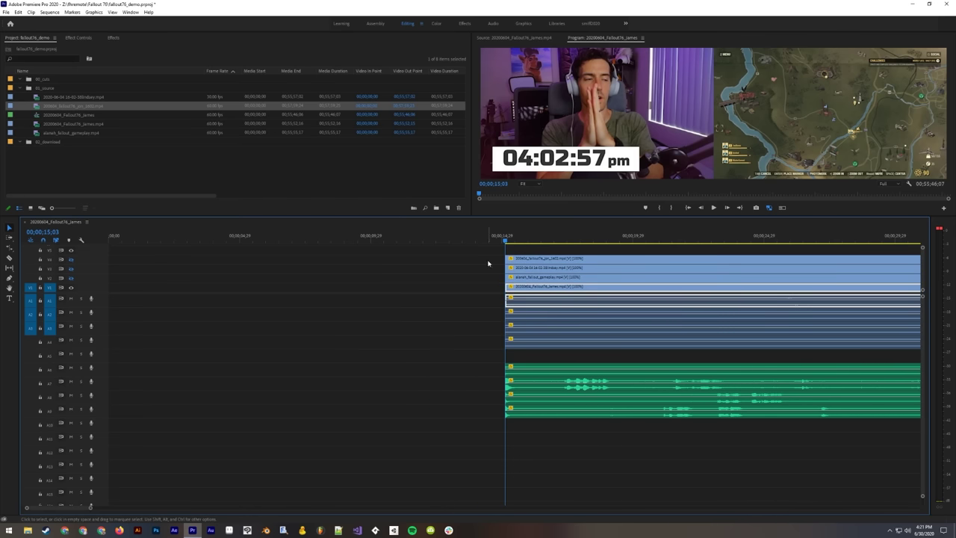
click(535, 263)
click(526, 271)
click(525, 277)
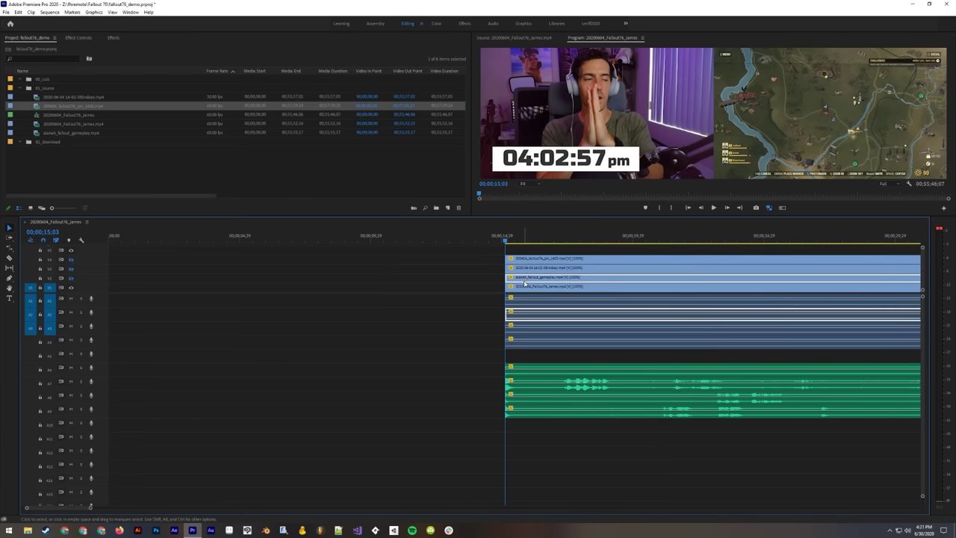
click(527, 287)
click(530, 278)
click(535, 269)
click(539, 263)
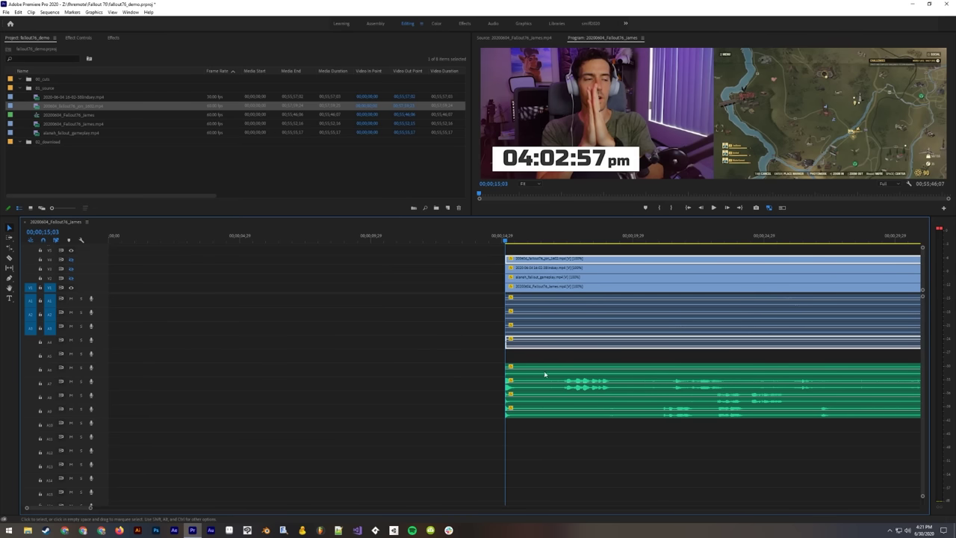
click(538, 290)
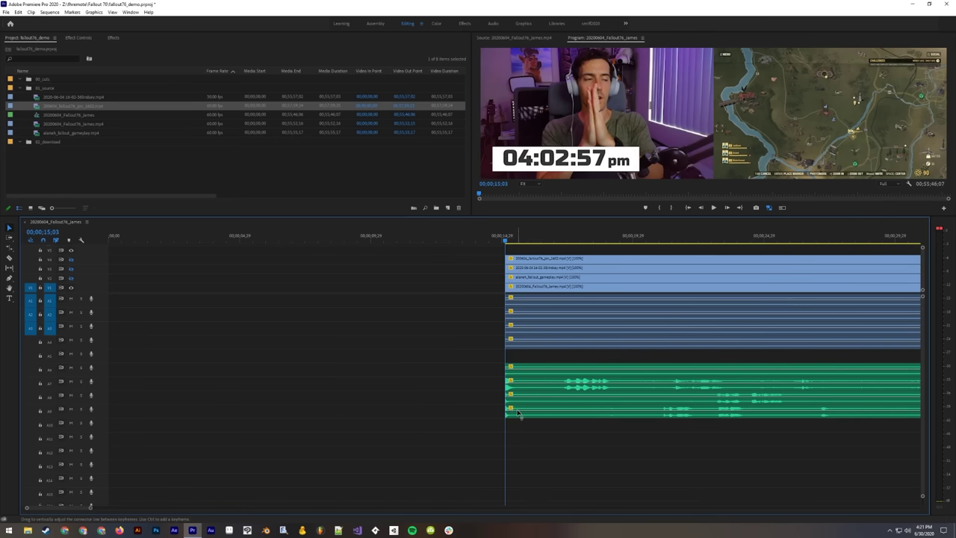
Step: Save the project
key(backslash)
key(backslash)
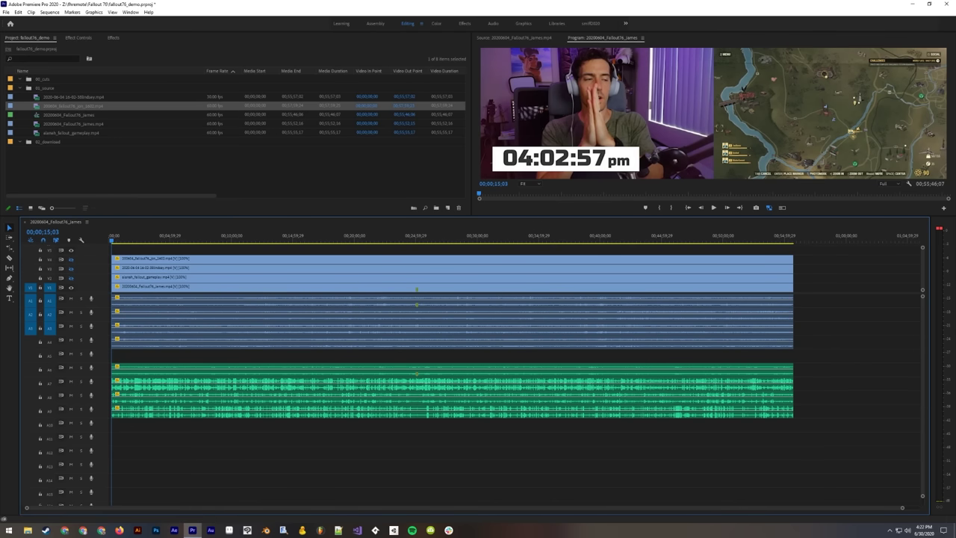
key(ctrl+s)
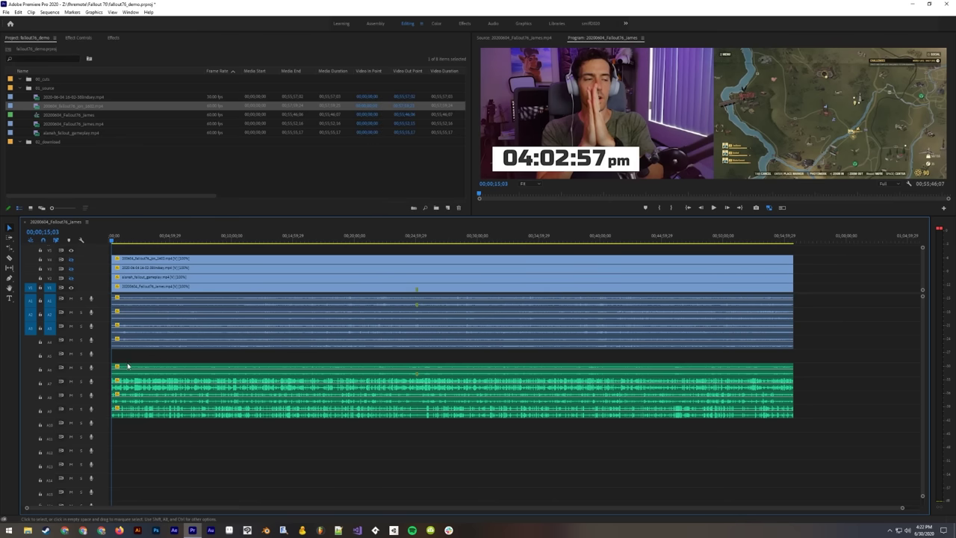
Step: Turn on the track output of V2, V3 and V4 one after another to compare the clap frames
key(=)
key(=)
key(=)
key(=)
key(=)
key(=)
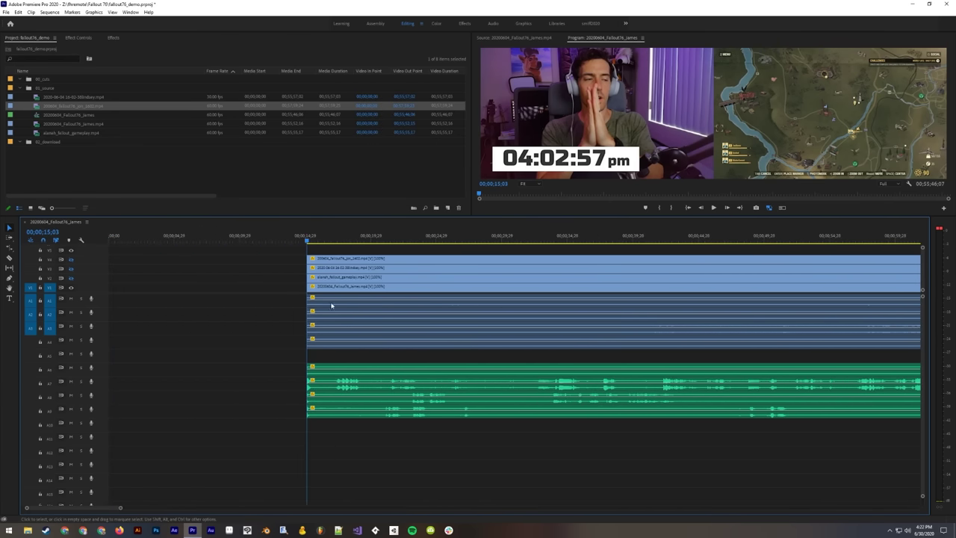
click(71, 270)
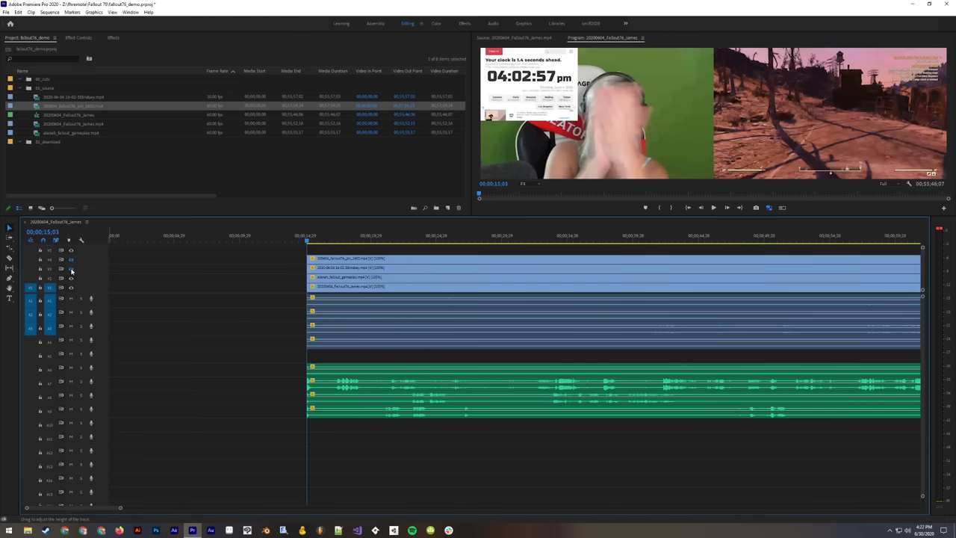
click(71, 269)
click(71, 259)
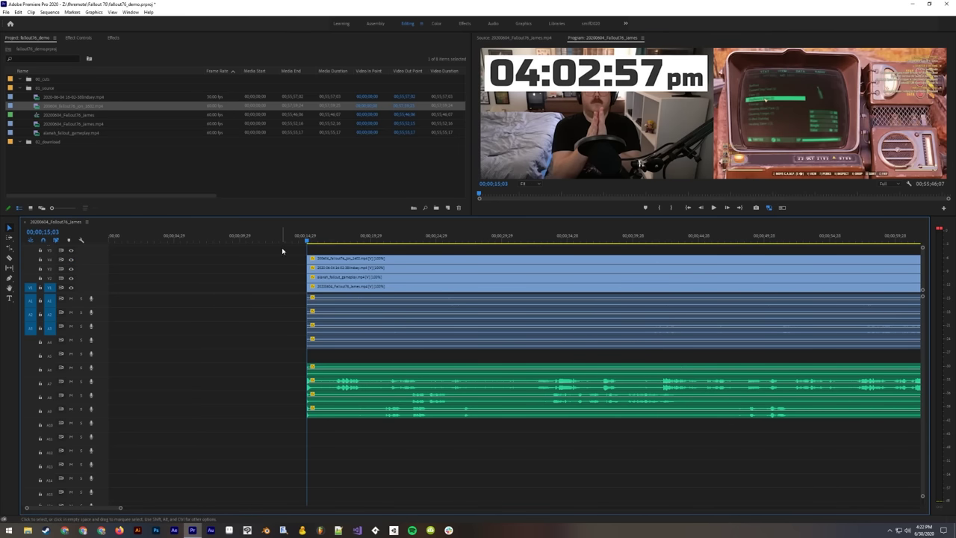
Step: Try to extend the start of all video and audio clips back to the beginning of the sequence
drag(283, 251, 344, 443)
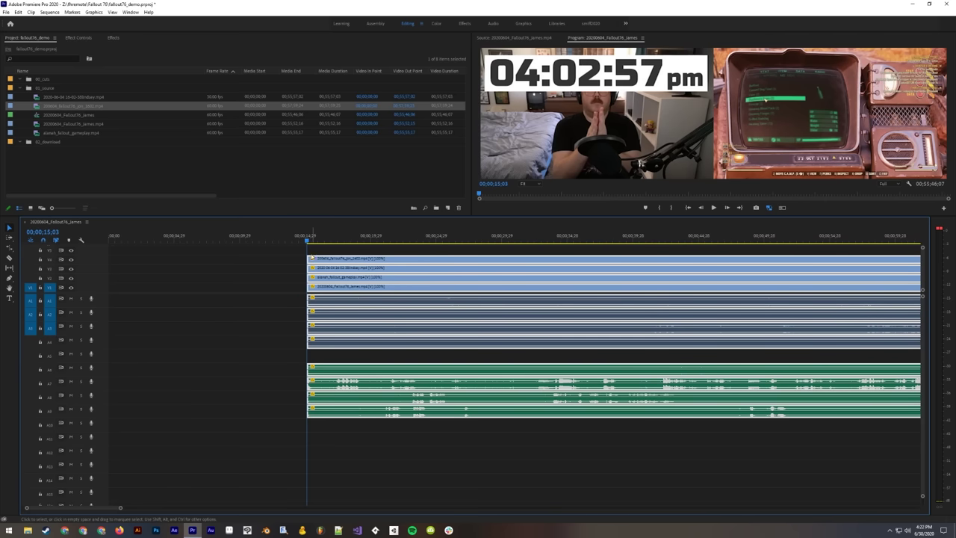
drag(307, 262, 137, 282)
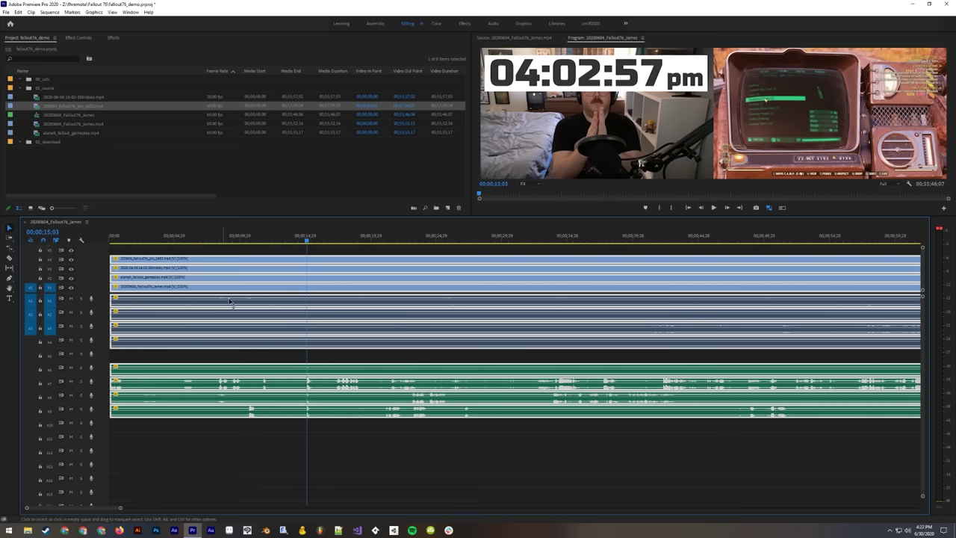
key(ctrl+z)
click(286, 279)
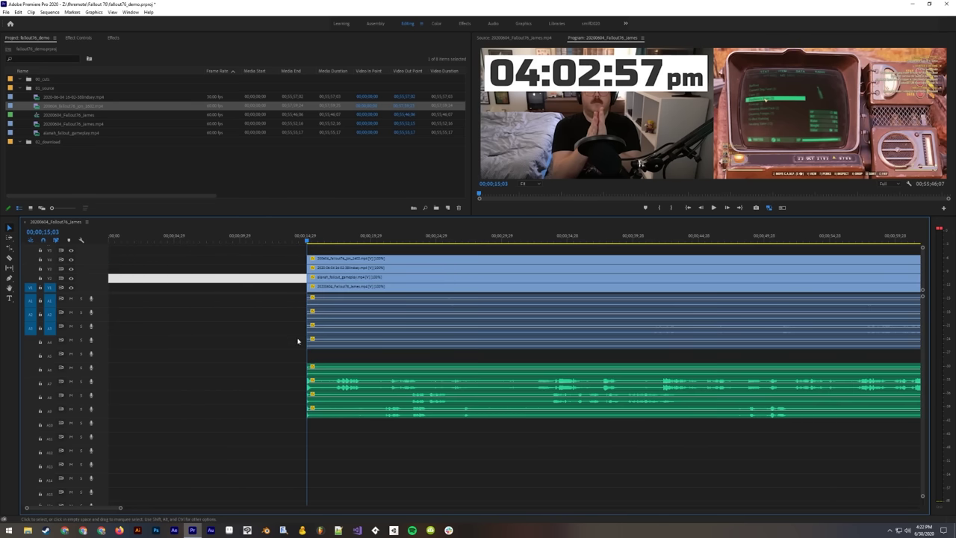
click(265, 254)
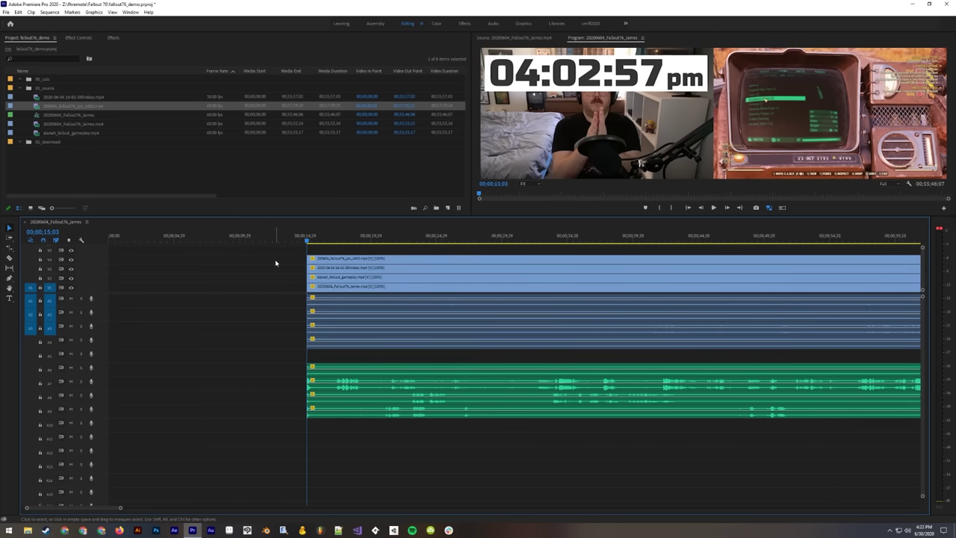
click(275, 260)
click(290, 266)
Step: Extend the start of the V1 clip and its linked audio back to about 2 seconds in the sequence
key(minus)
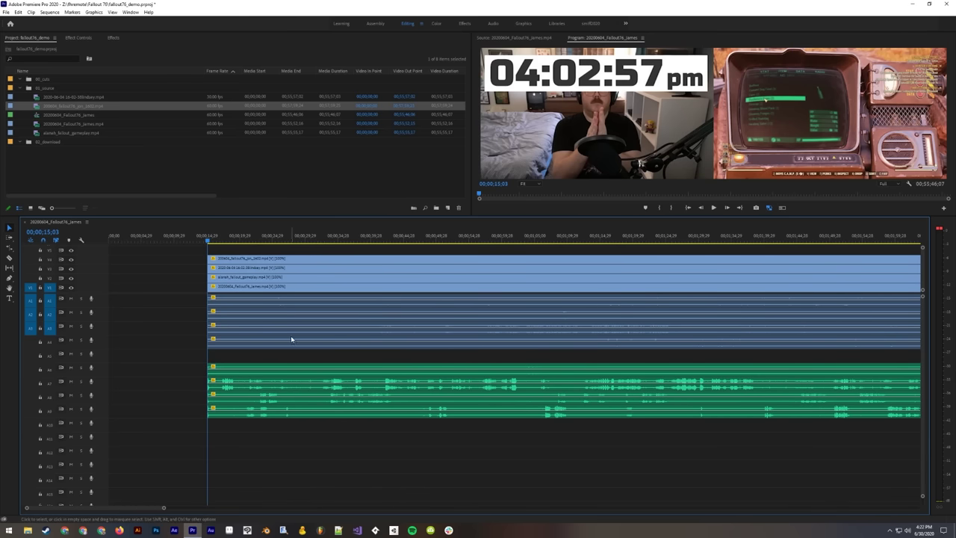
key(minus)
key(minus)
key(minus)
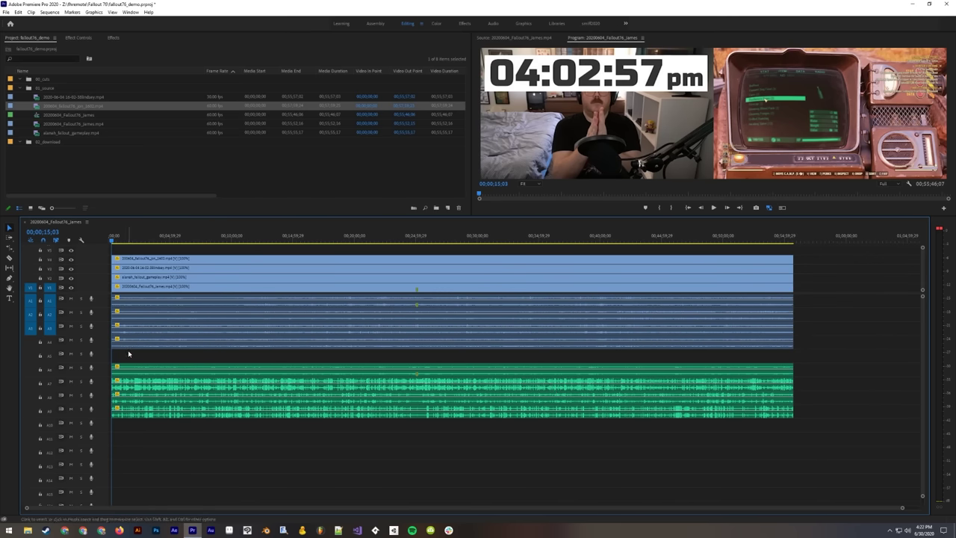
key(equal)
key(equal)
key(equal)
key(equal)
key(equal)
key(equal)
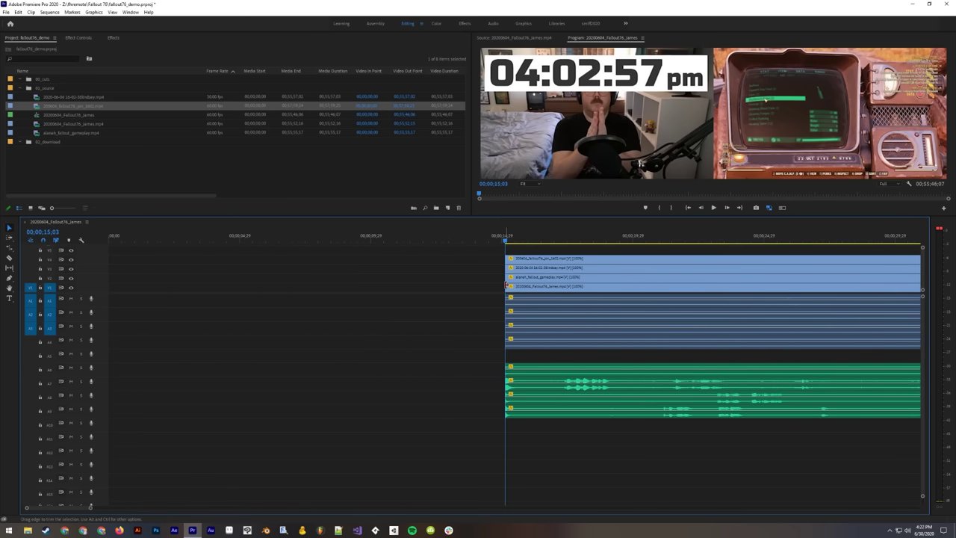
drag(490, 290, 322, 290)
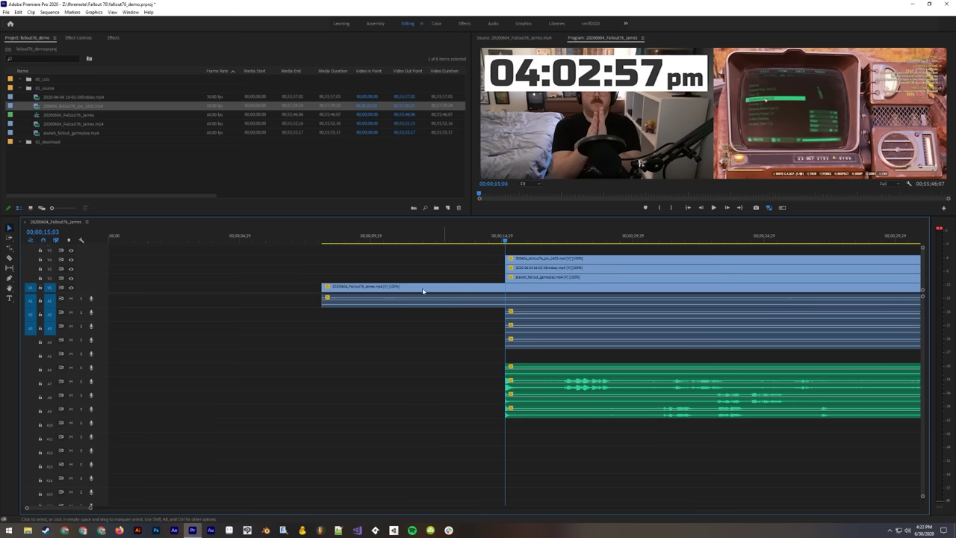
drag(322, 290, 160, 290)
Step: Split the V1 clip at the playhead and delete the portion before 00;00;15;03
drag(474, 235, 502, 258)
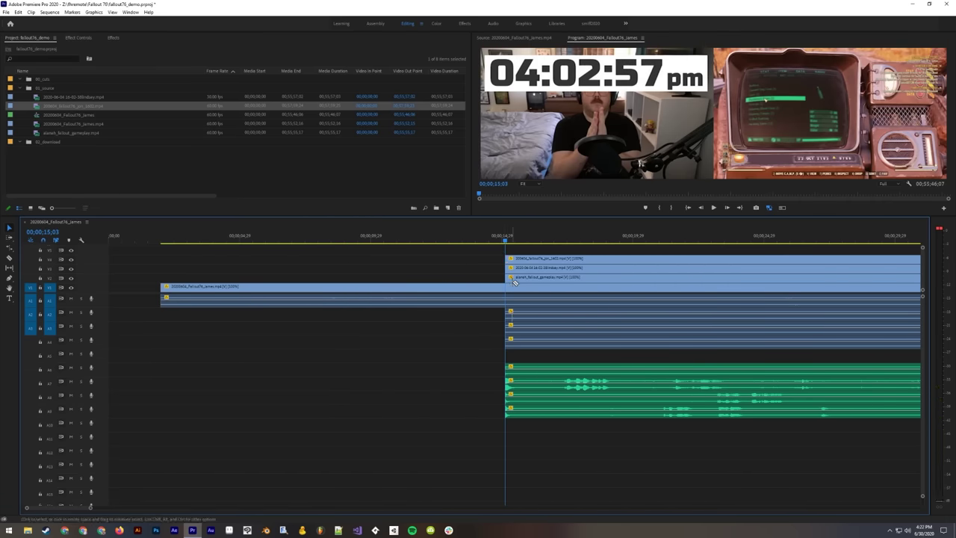
key(ctrl+k)
click(482, 291)
key(Delete)
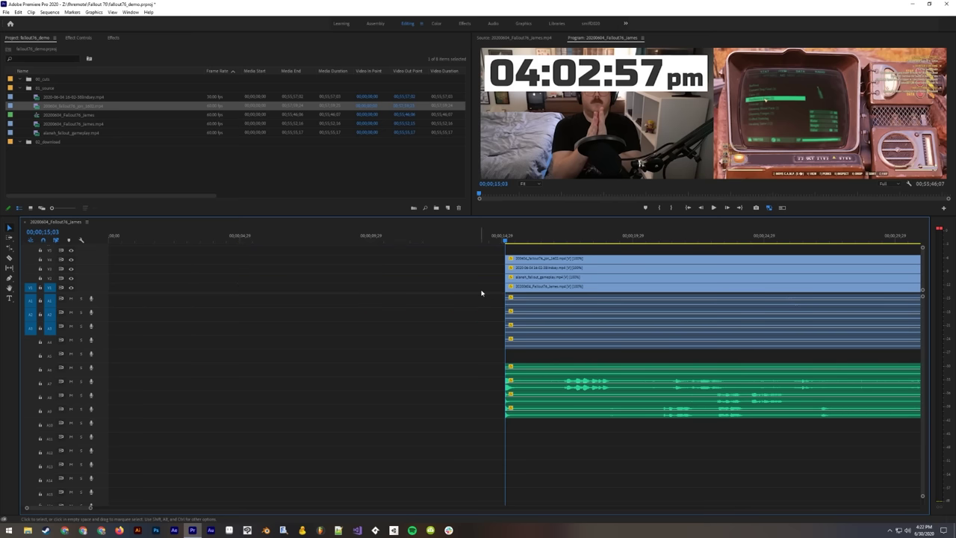
Step: Switch to Chrome, calculate 60*(4/10) to convert the clock offset into frames, and close the browser
click(84, 532)
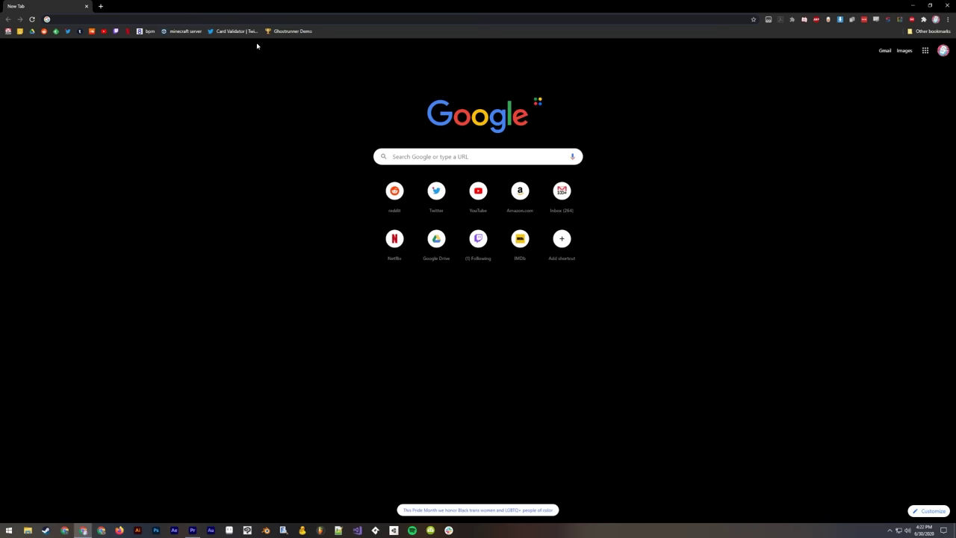
drag(314, 6, 524, 117)
click(448, 124)
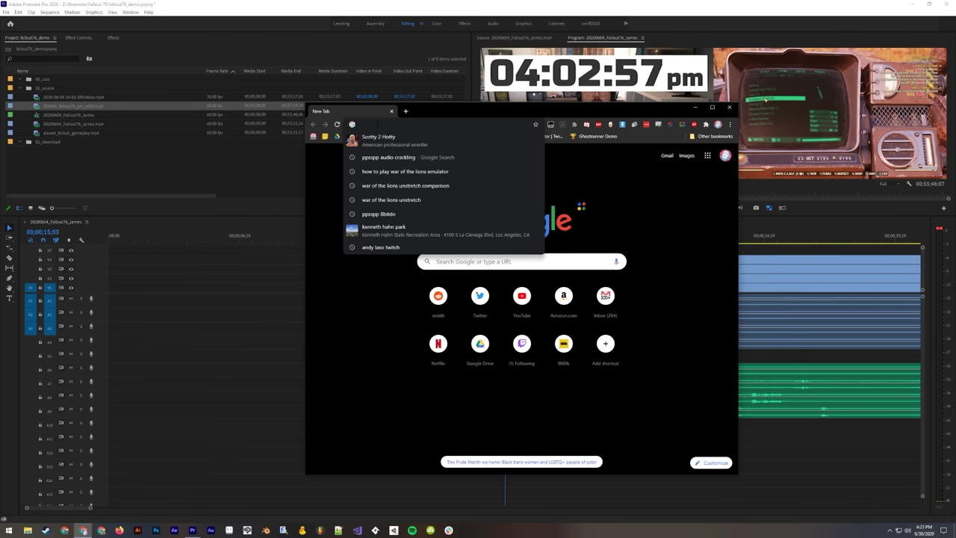
text(60)
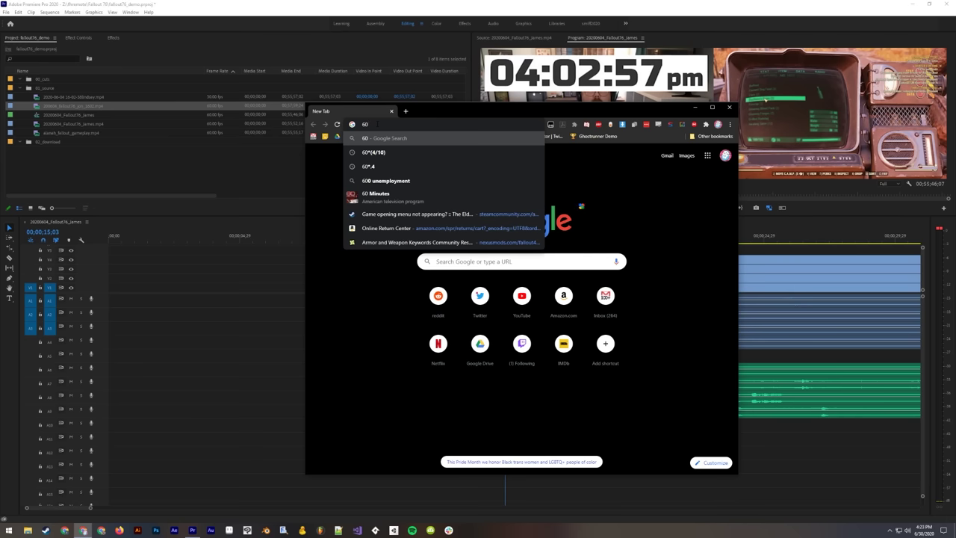
text(*(4/10))
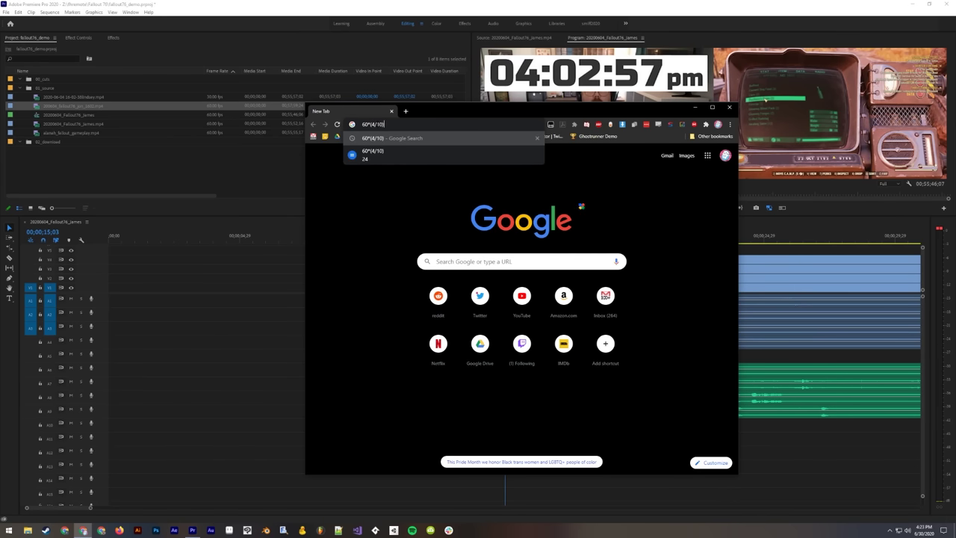
key(Return)
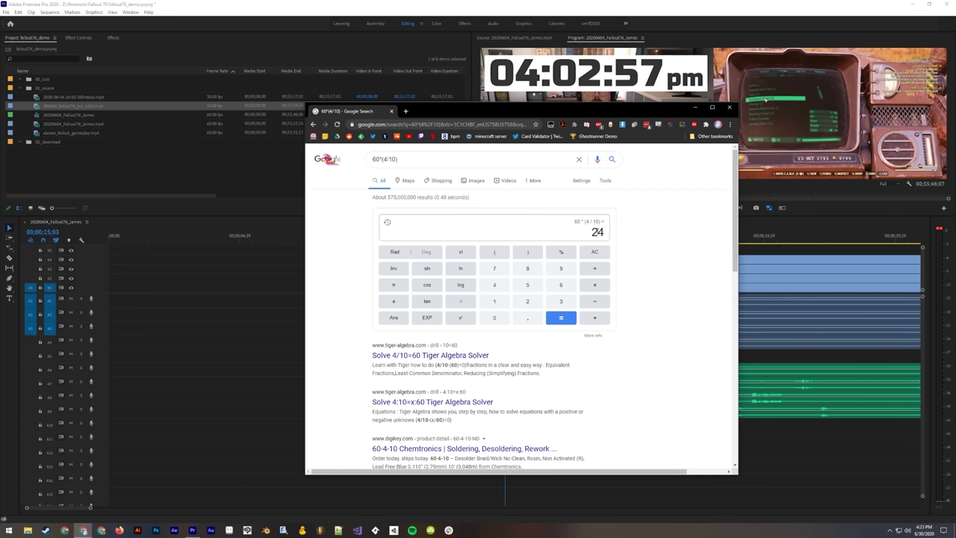
click(730, 108)
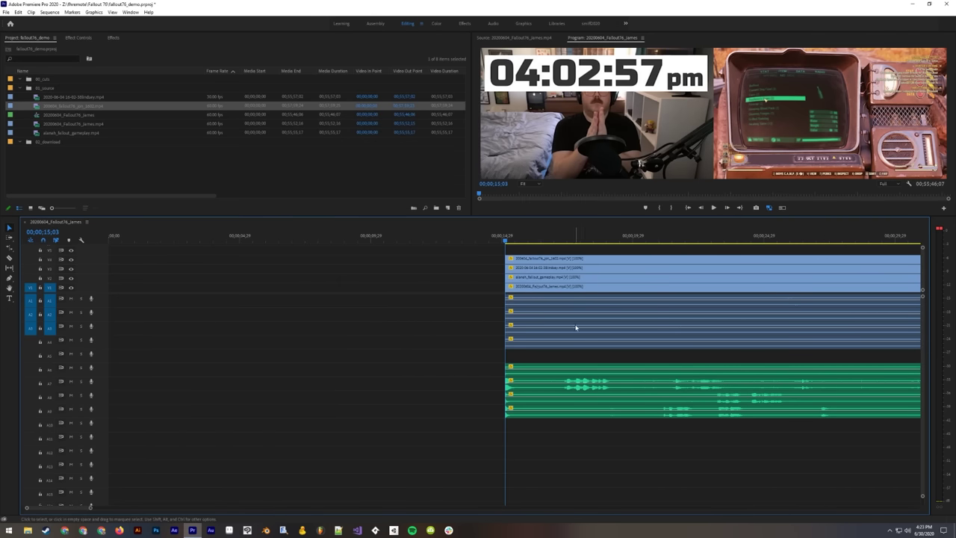
Step: Shift the clips on V2 to V4, their linked audio and the clips on A7 to A9 by +24 frames
click(486, 307)
click(490, 316)
click(495, 306)
click(496, 305)
drag(493, 385, 528, 431)
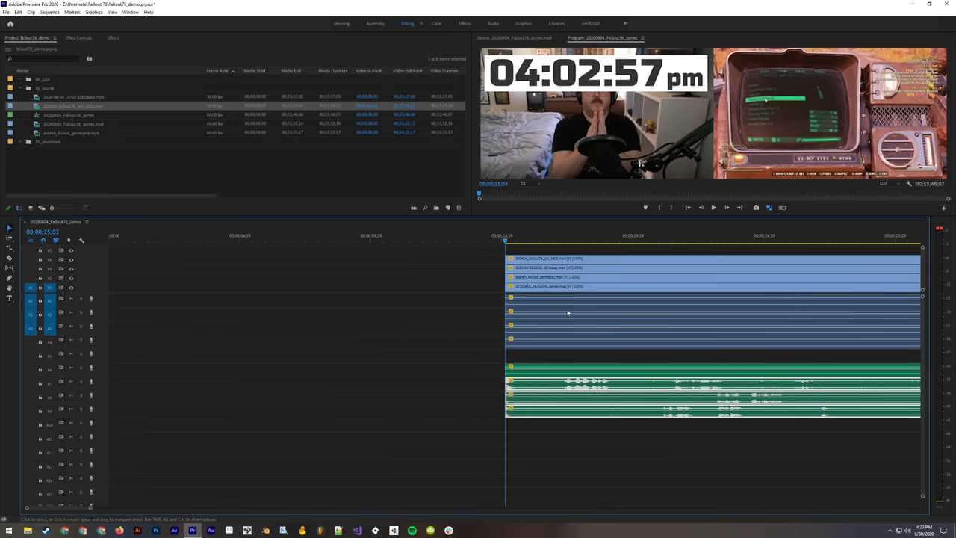
drag(486, 250, 532, 278)
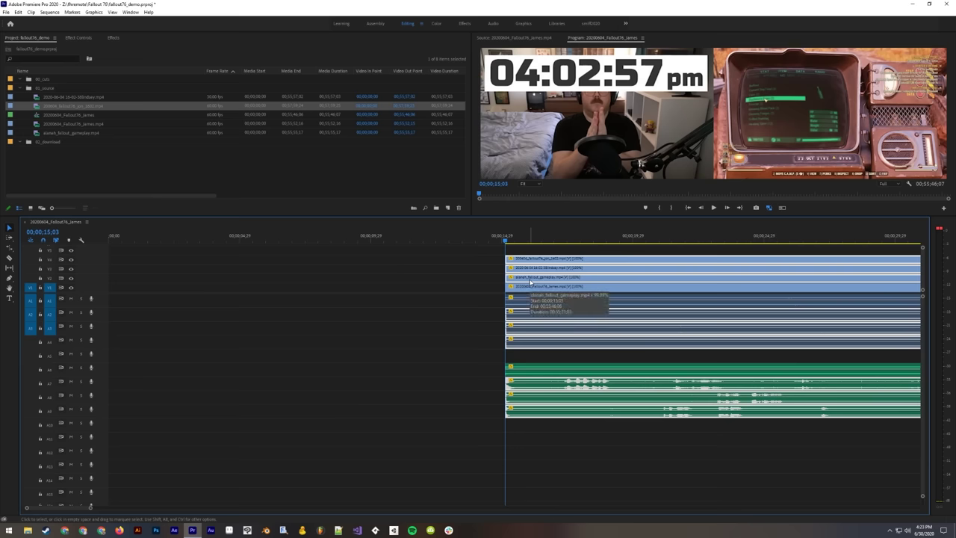
text(+24)
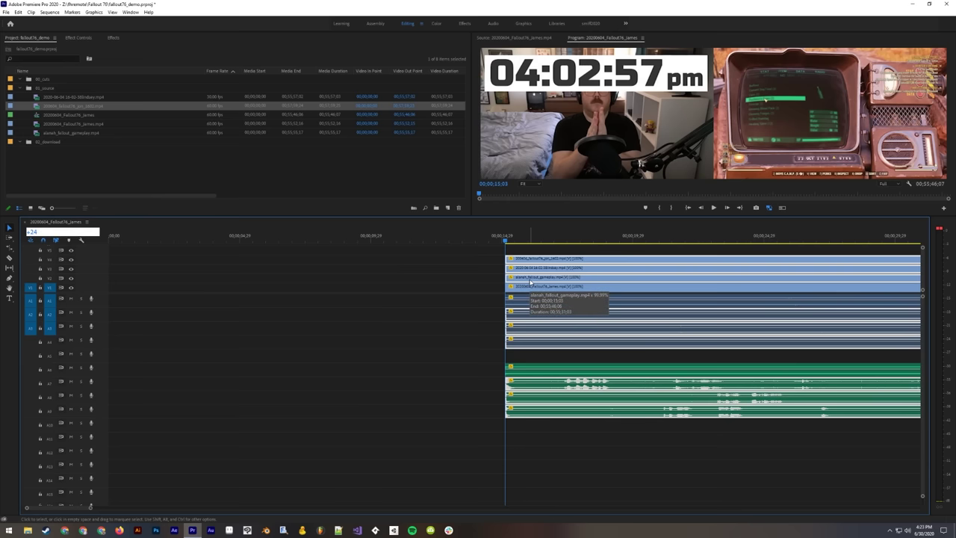
key(Return)
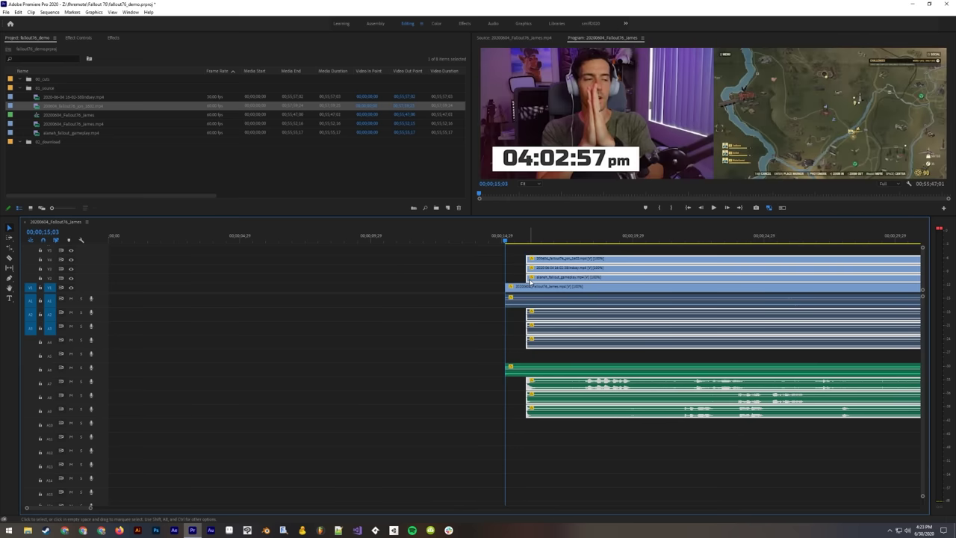
Step: Examine the empty gaps ahead of the shifted clips on the upper video tracks
click(514, 261)
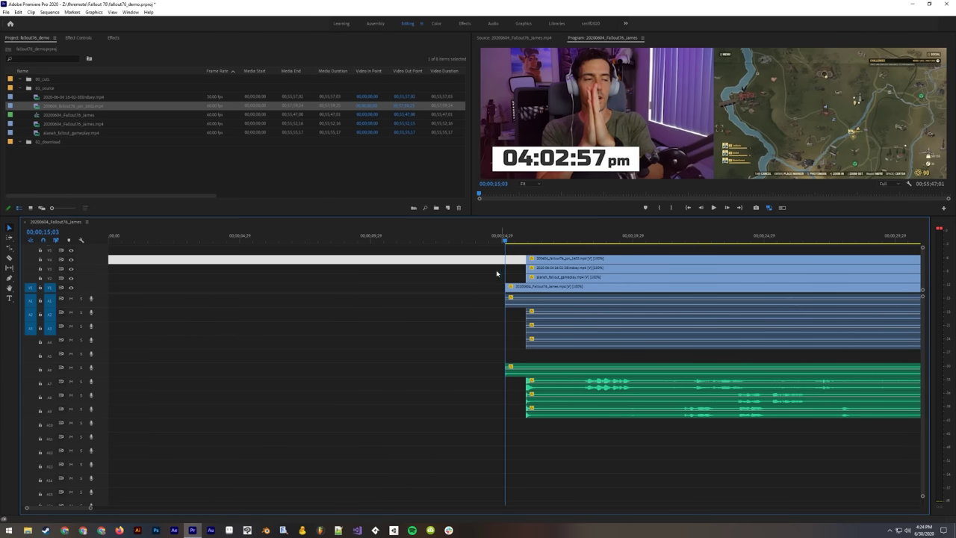
click(495, 269)
click(483, 279)
click(482, 290)
click(487, 291)
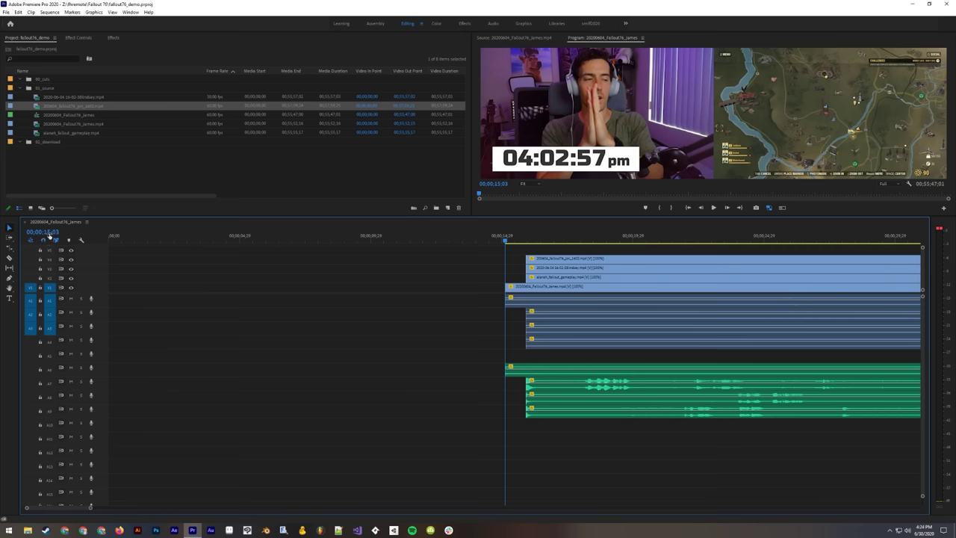
click(65, 115)
click(516, 261)
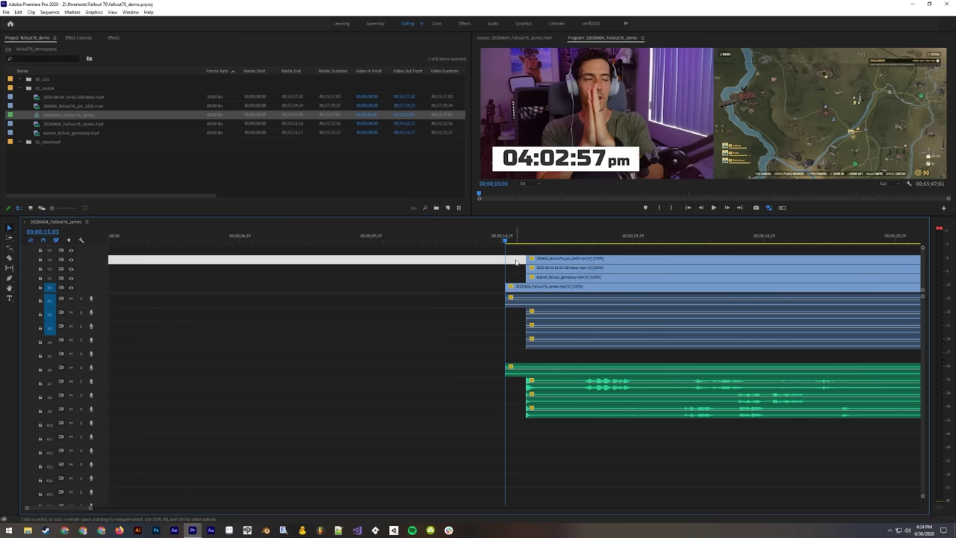
Step: Set the sequence's timebase to 60.00 frames/second with 60 fps Timecode display and accept deleting its previews
key(Left)
key(Right)
click(478, 249)
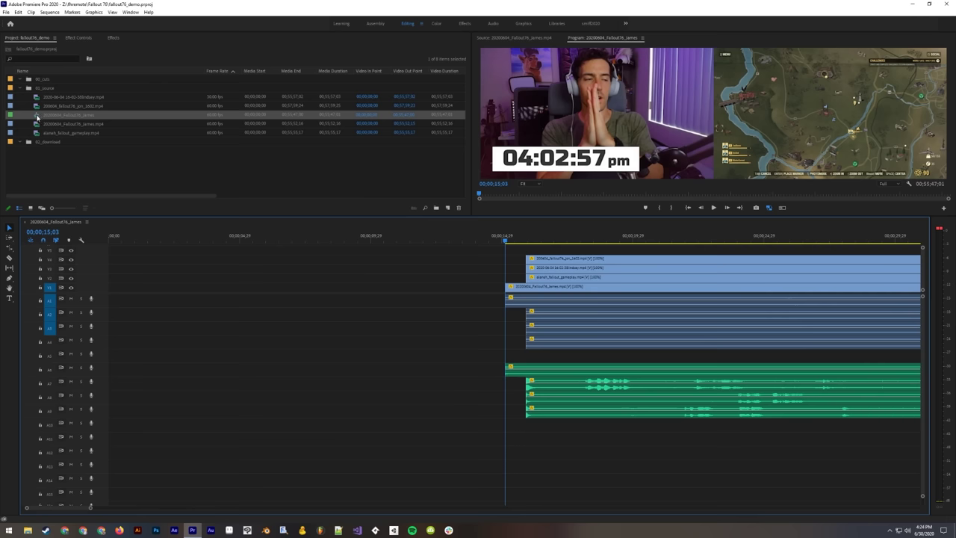
right_click(38, 118)
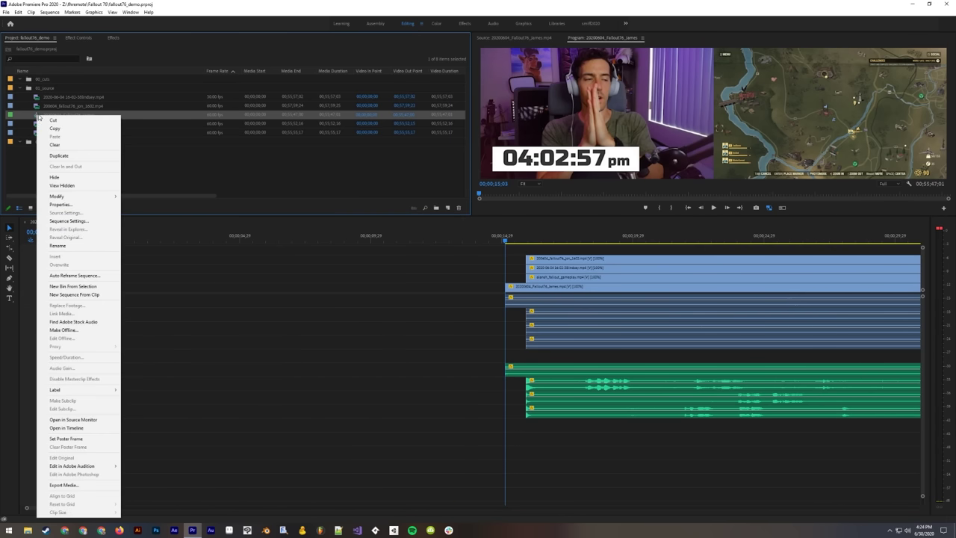
click(83, 221)
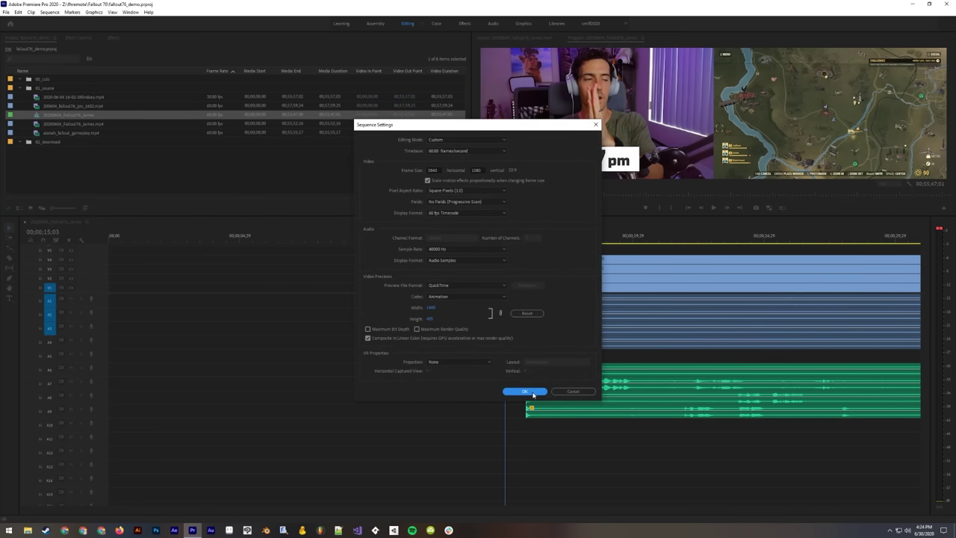
click(532, 394)
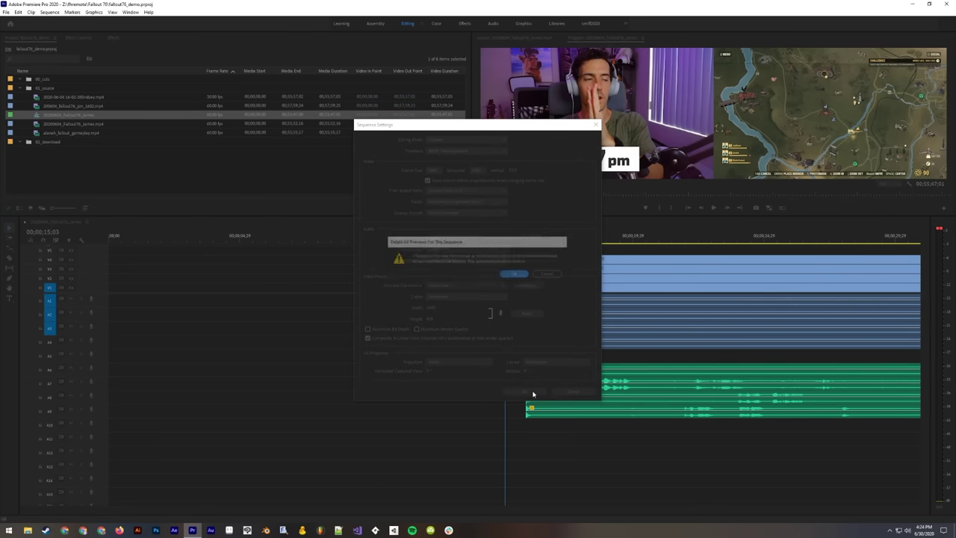
click(514, 275)
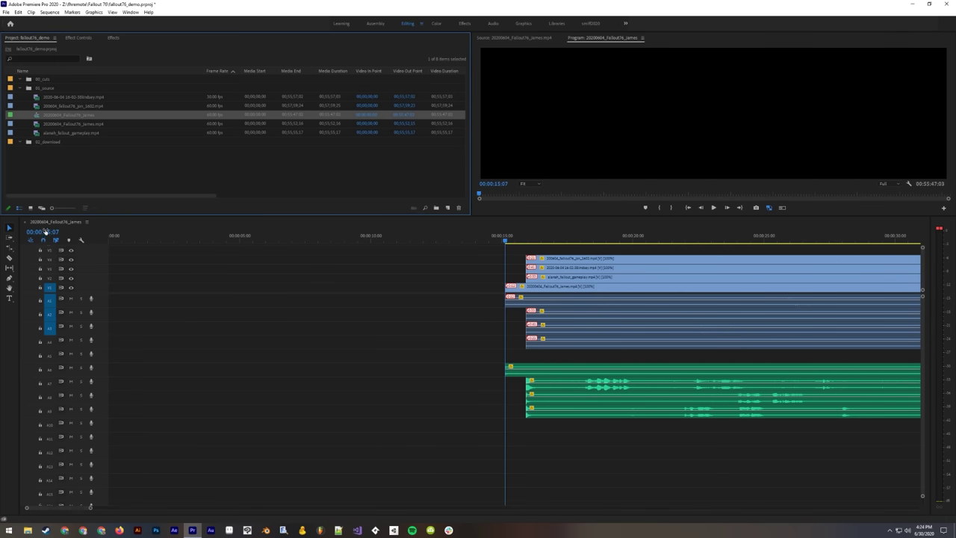
click(519, 281)
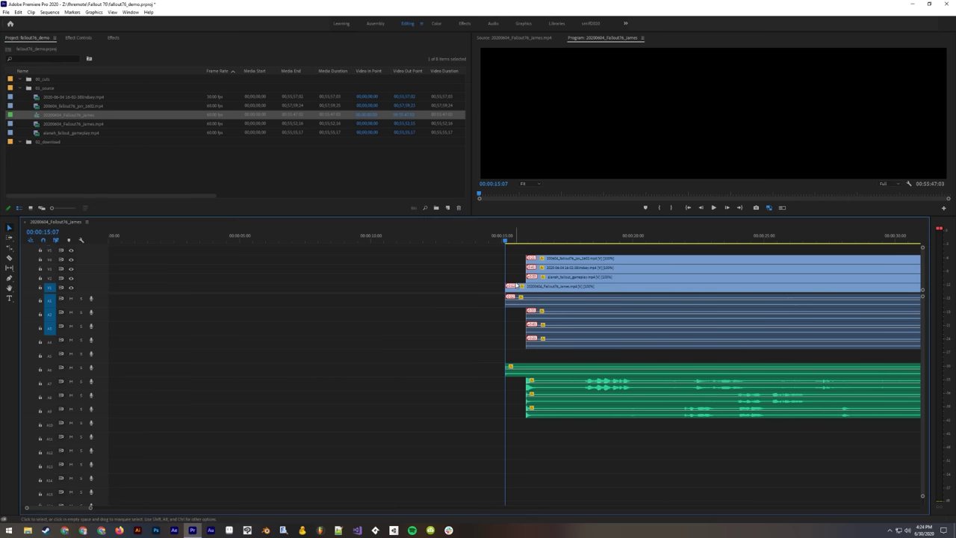
click(513, 272)
click(508, 262)
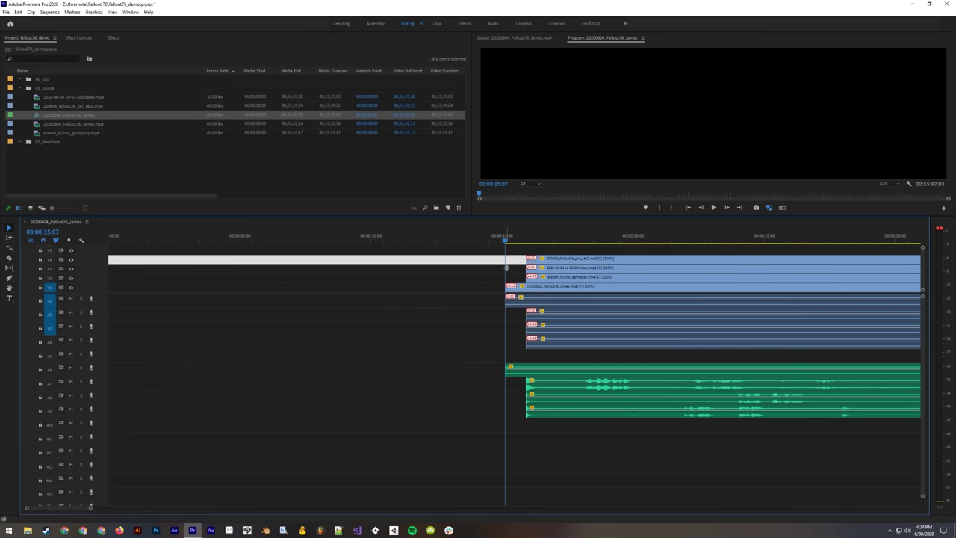
click(516, 274)
scroll(559, 352, down, 2)
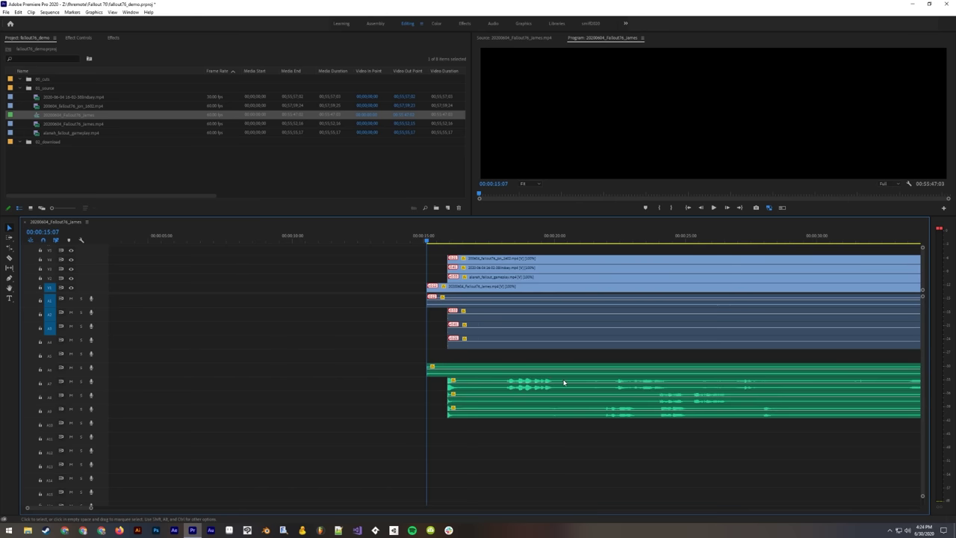
click(449, 293)
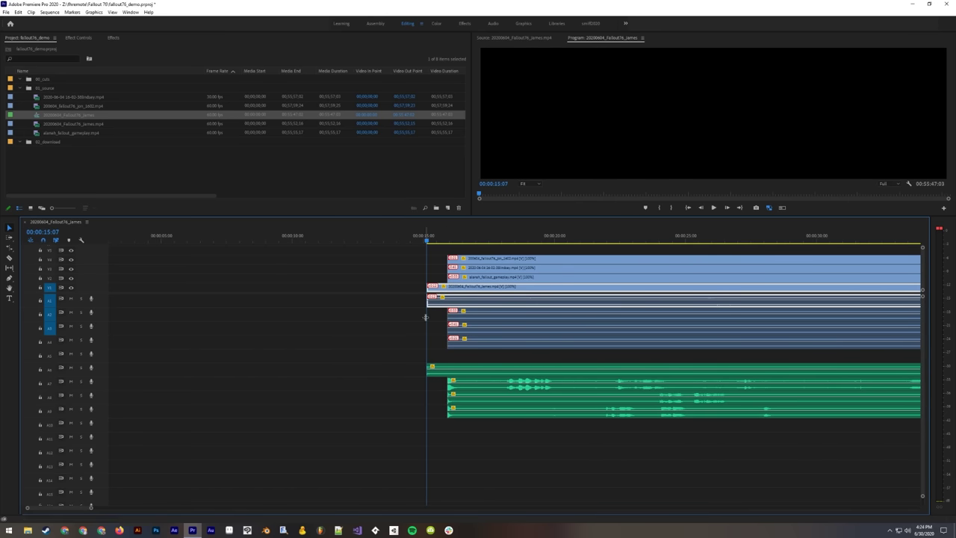
click(435, 280)
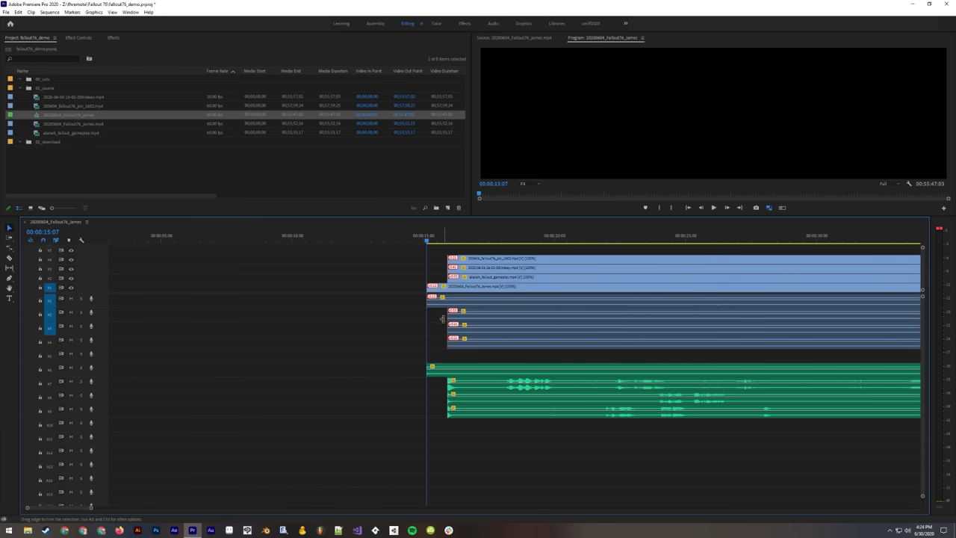
drag(404, 252, 451, 317)
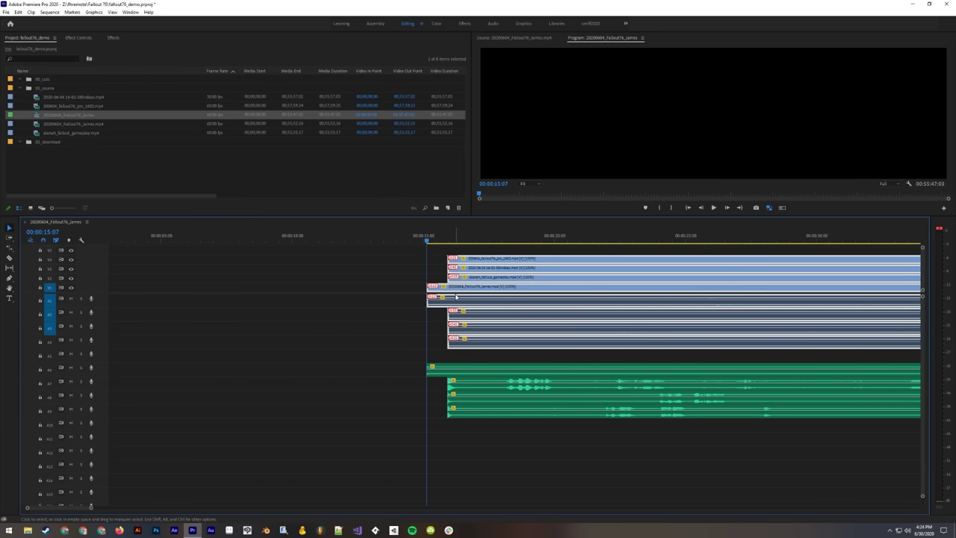
drag(397, 252, 481, 331)
right_click(471, 324)
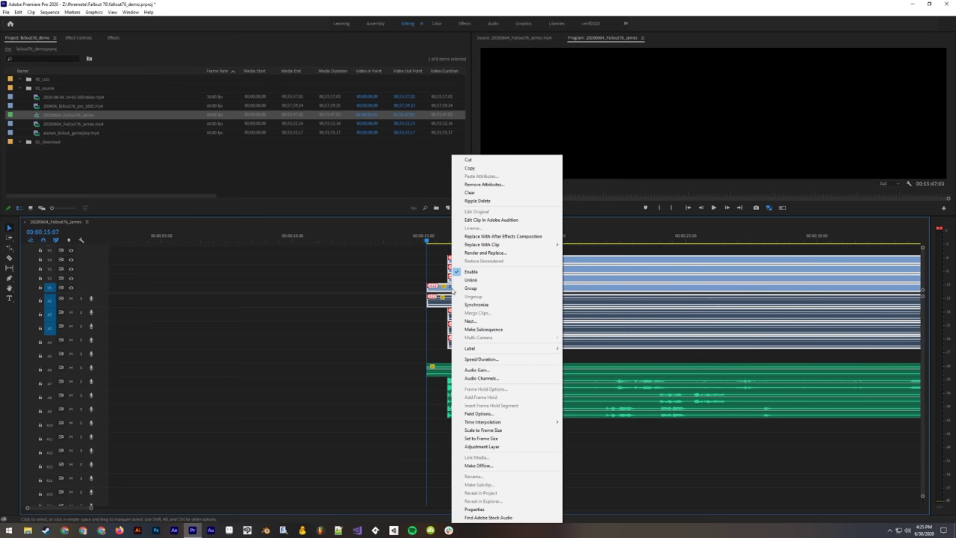
click(478, 324)
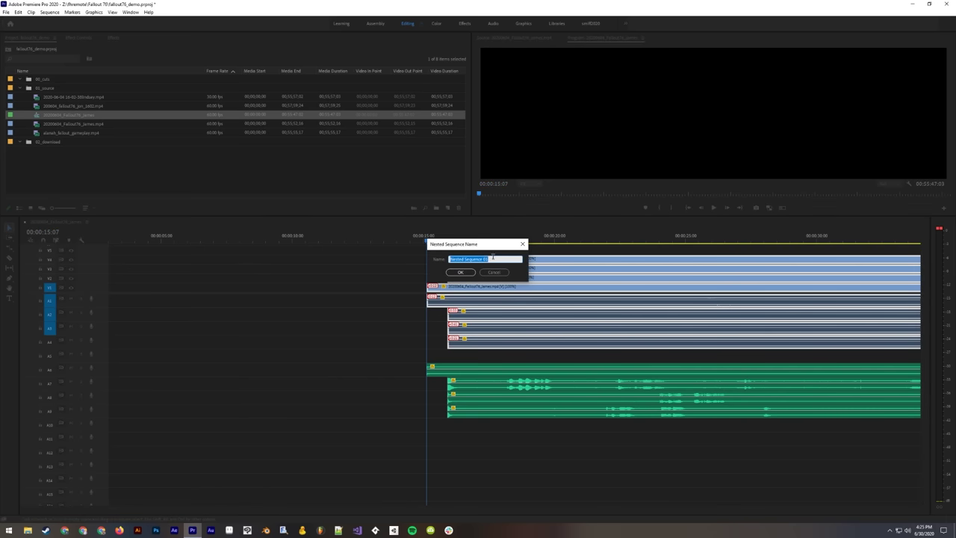
text(MGL)
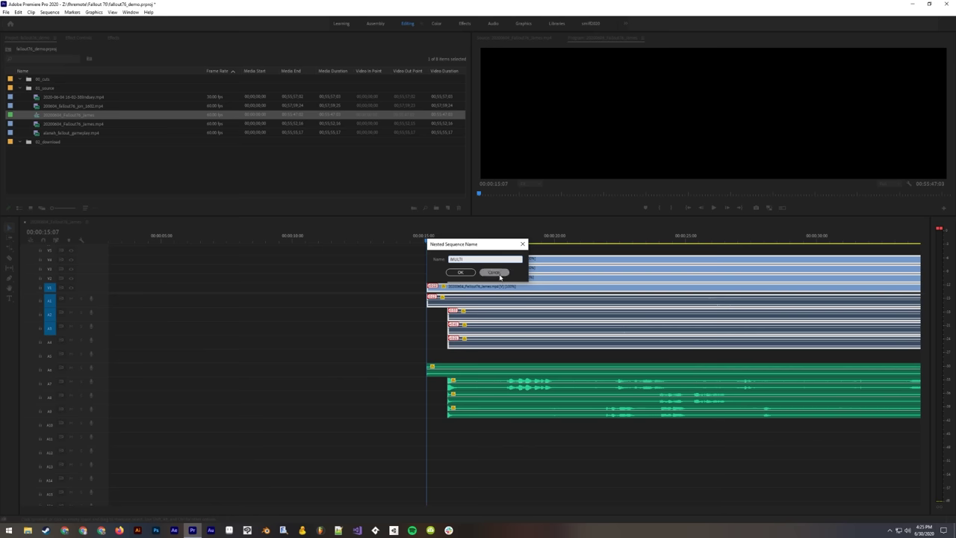
click(494, 272)
click(370, 278)
click(407, 285)
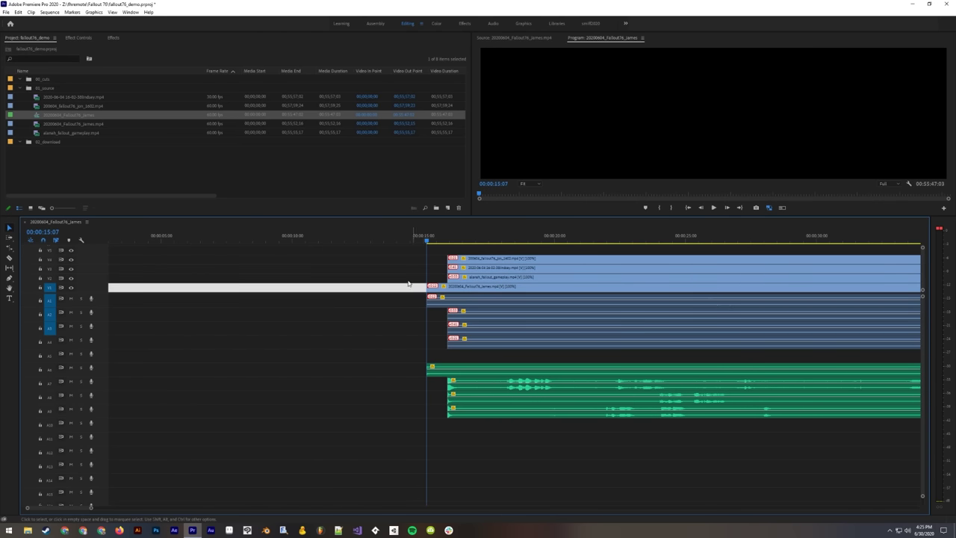
click(415, 280)
click(416, 280)
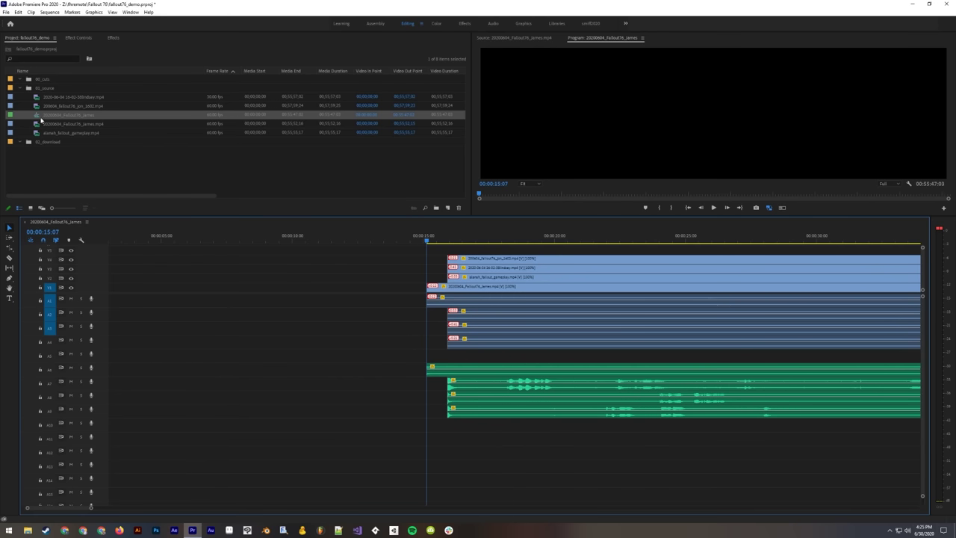
Step: Set the sequence's horizontal frame size to 1920, accept deleting its previews, and check the picture at 00:00:16:11
right_click(40, 118)
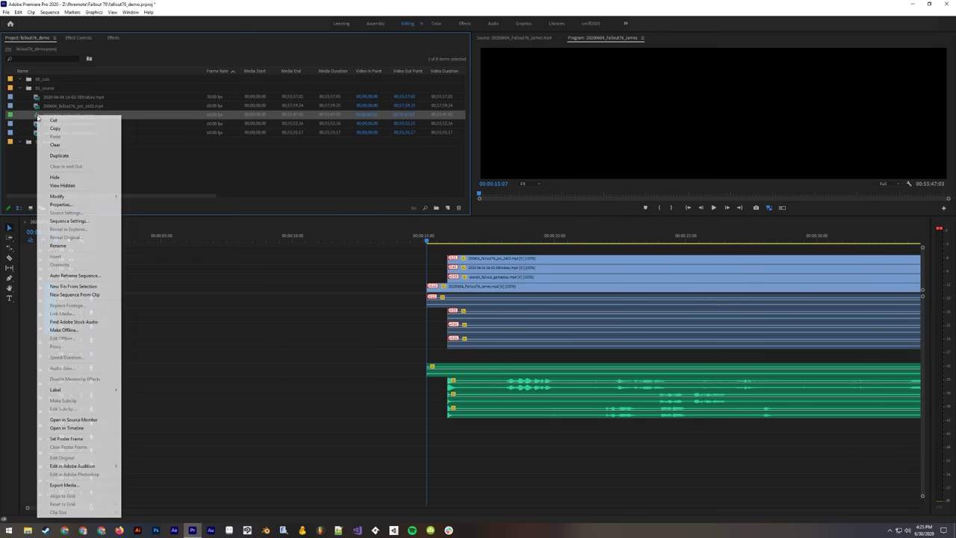
click(71, 221)
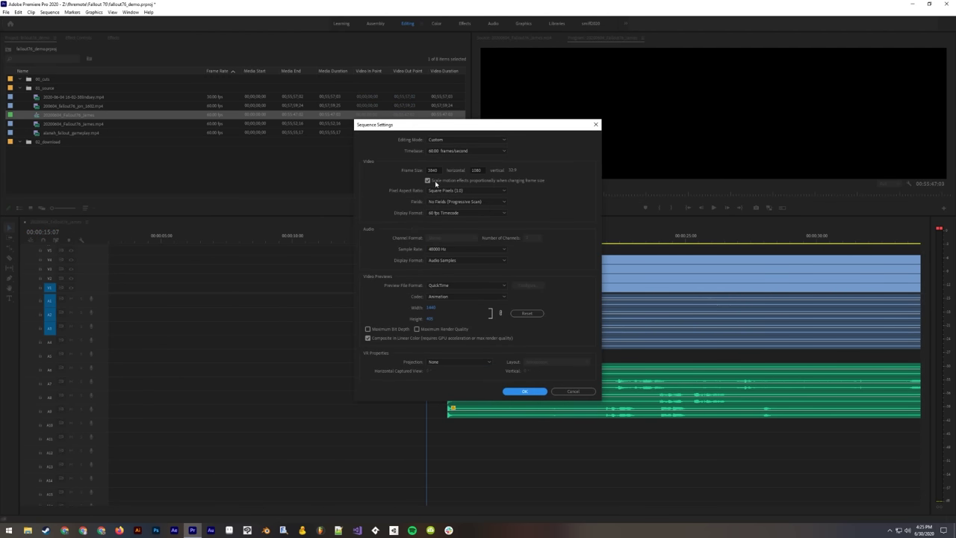
click(439, 171)
text(1920)
click(525, 393)
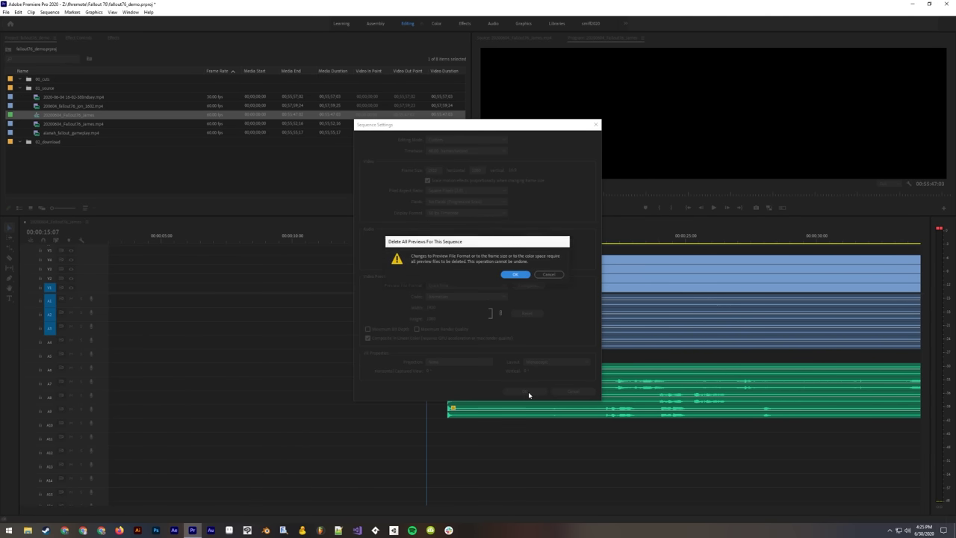
click(519, 278)
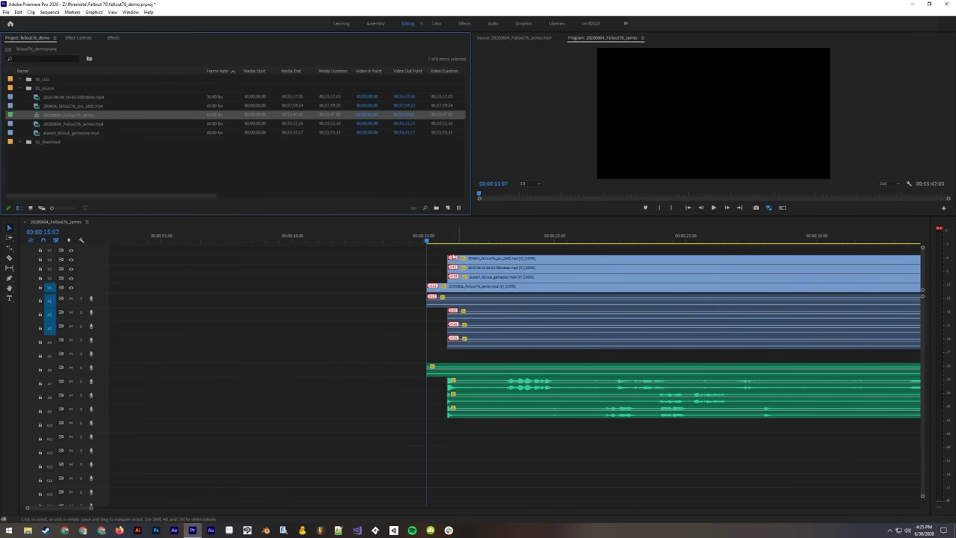
click(432, 242)
drag(434, 243, 455, 244)
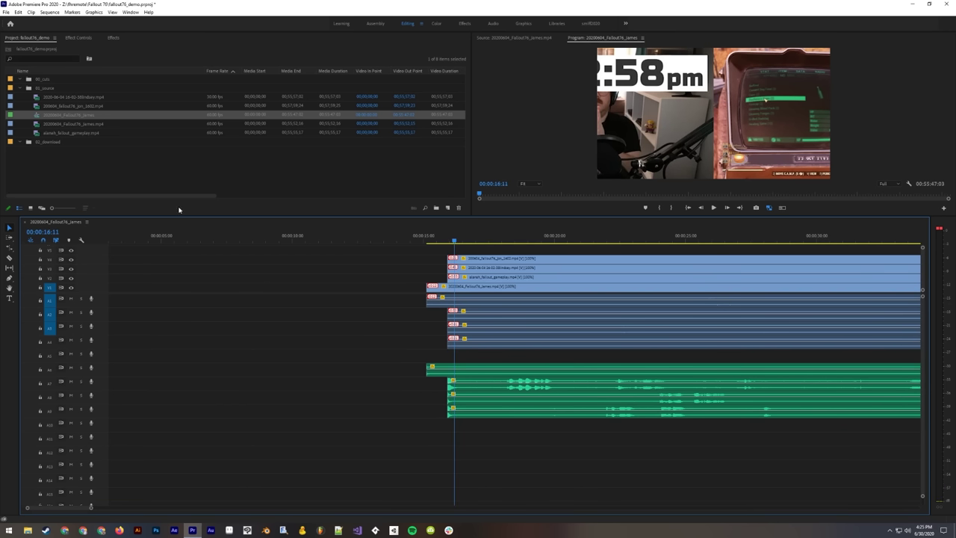
Step: Rename the sequence Fallout76YTv1, move it into the 00_cuts bin, and collapse the source bin
click(59, 117)
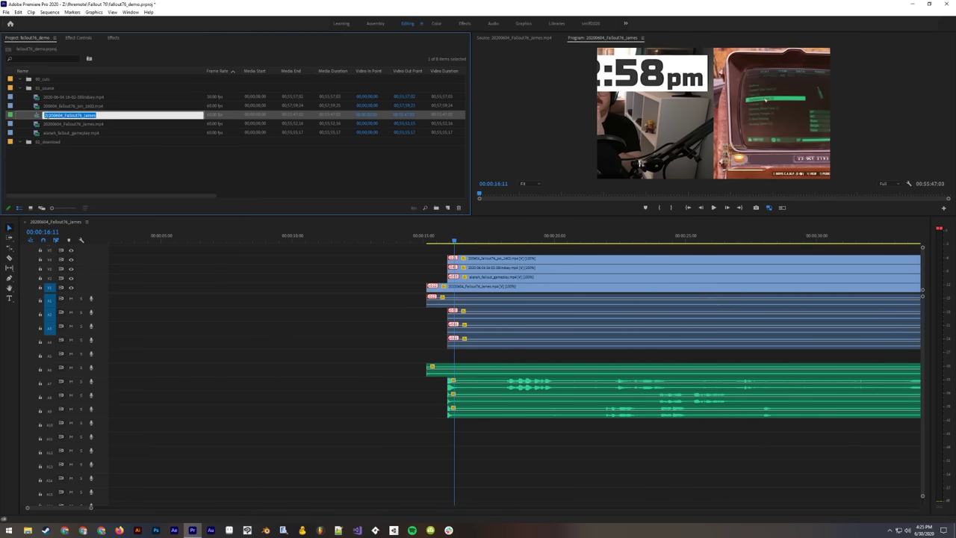
drag(37, 116, 42, 179)
click(60, 144)
click(62, 143)
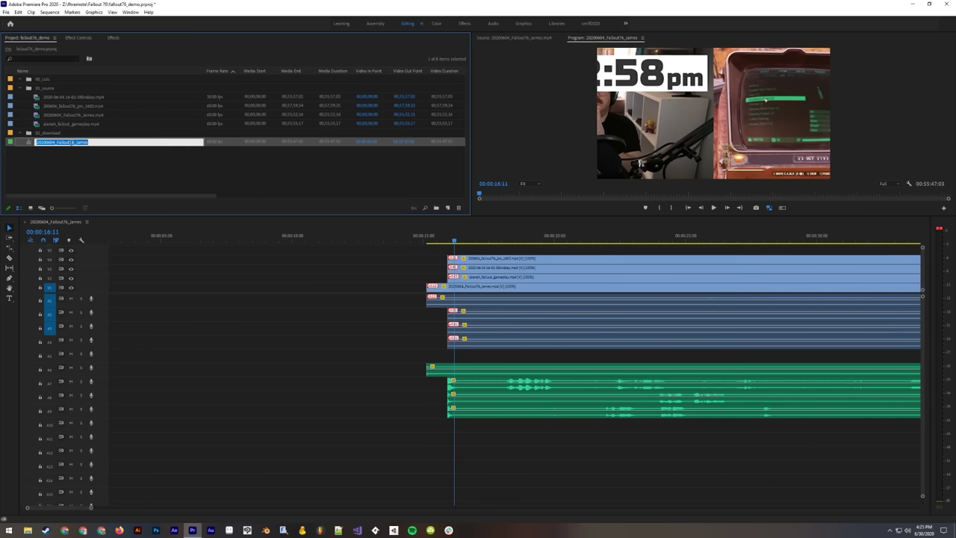
text(Fall)
text(out76_7x12)
click(72, 147)
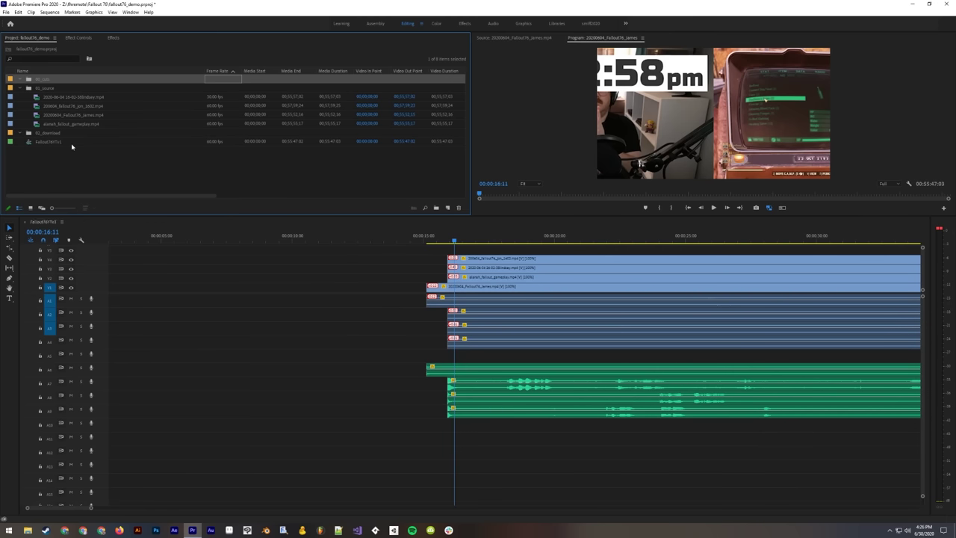
drag(35, 146, 42, 79)
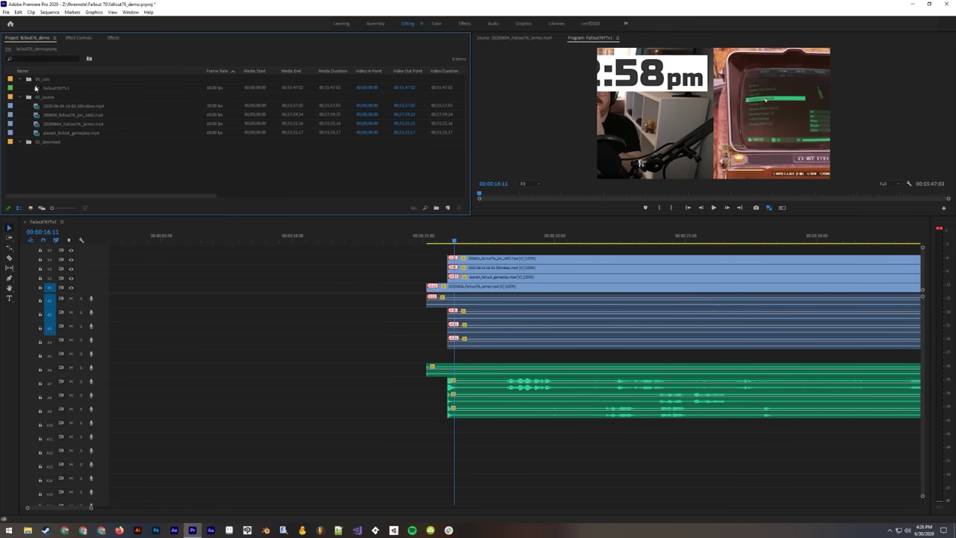
click(29, 96)
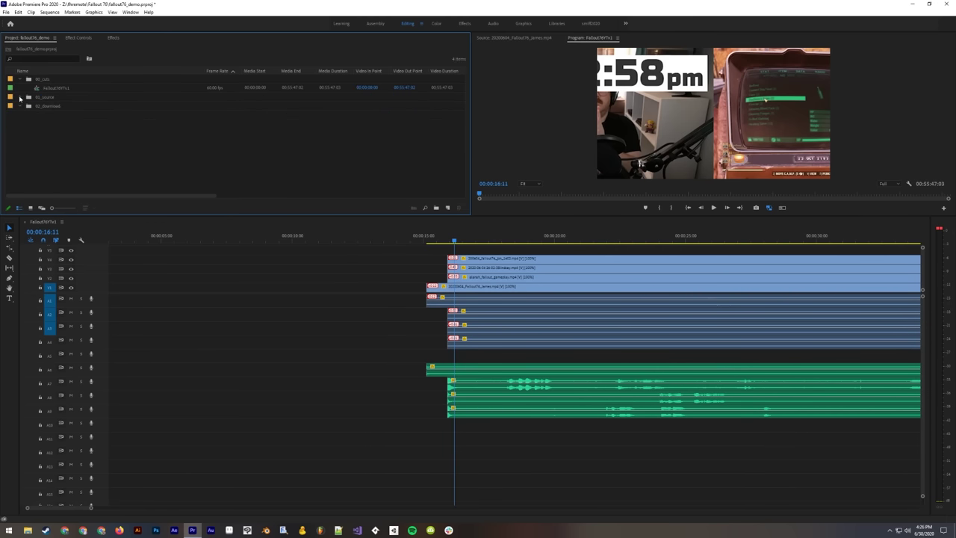
Step: Nest the video clips on V1 to V4 into one sequence named MULTICAM GAME
click(416, 259)
drag(413, 249, 533, 316)
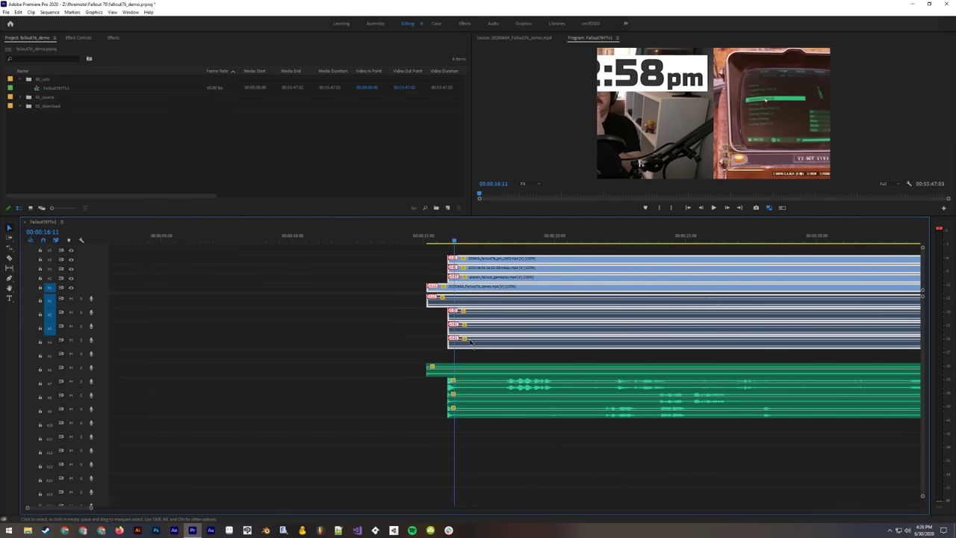
right_click(471, 279)
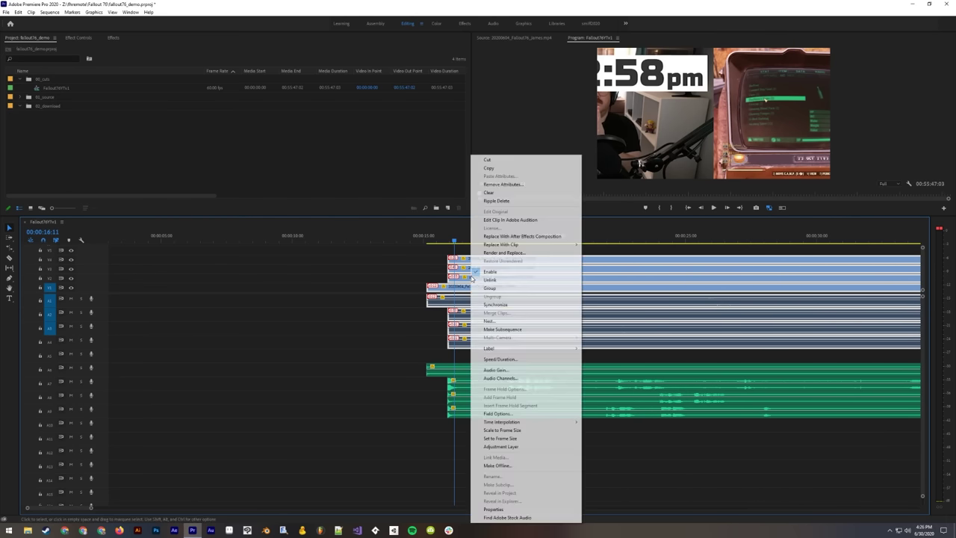
click(489, 320)
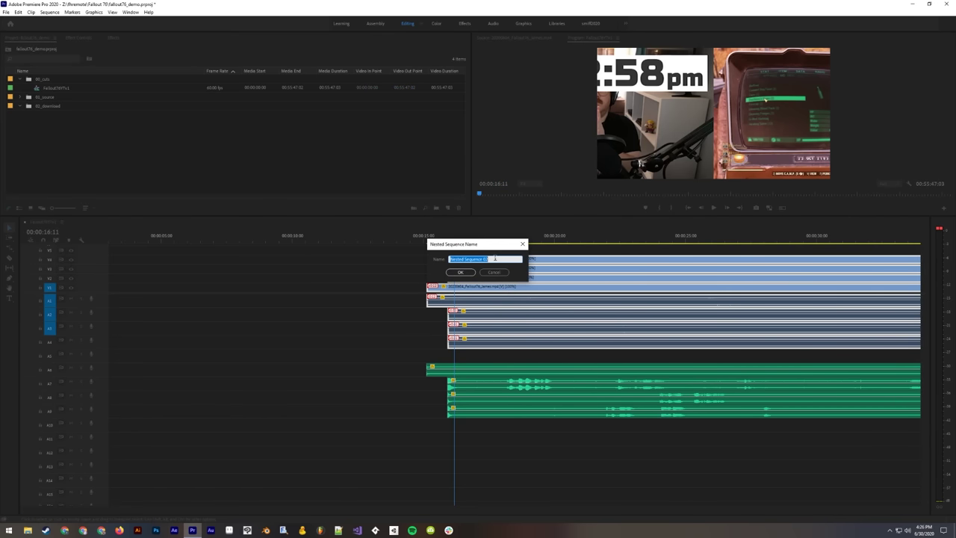
text(W)
text(ULTICAM GAME)
click(461, 272)
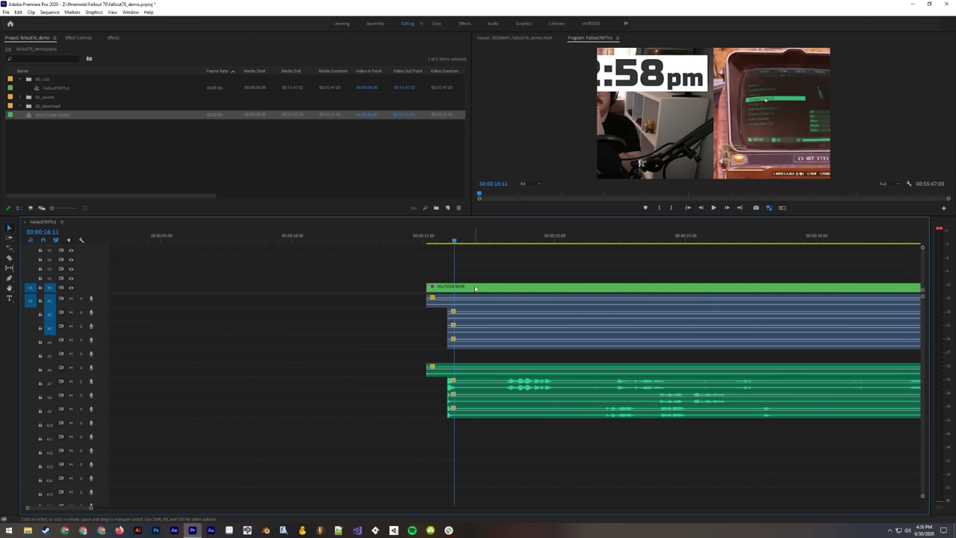
Step: Delete the separate audio clips on A1 to A4 and overwrite the nested clip with MULTICAM GAME including its audio on V1 and A1
drag(397, 298, 496, 349)
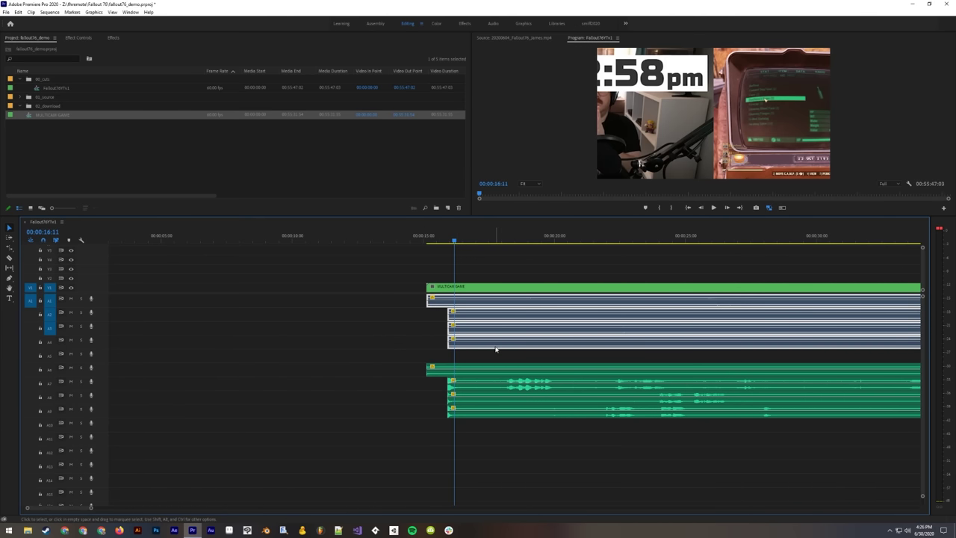
key(Delete)
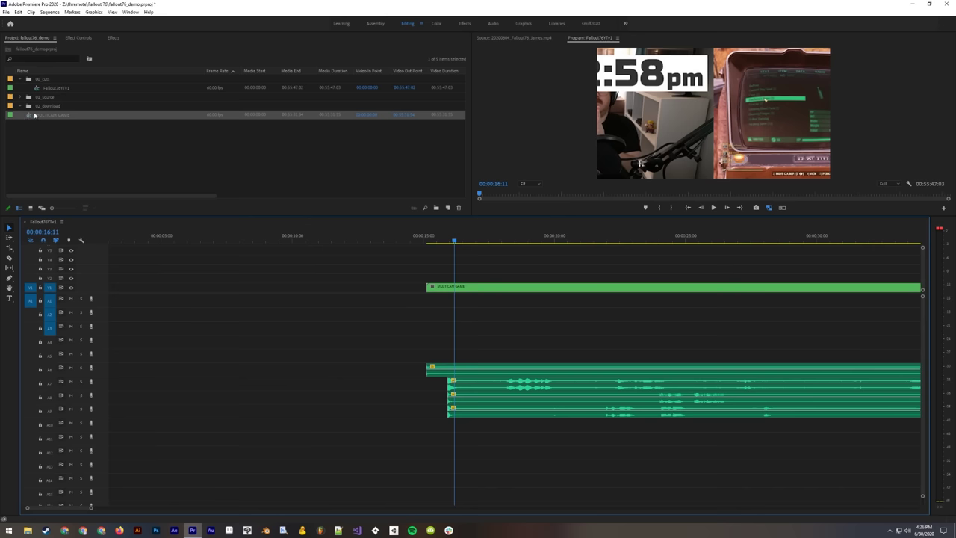
drag(33, 116, 431, 291)
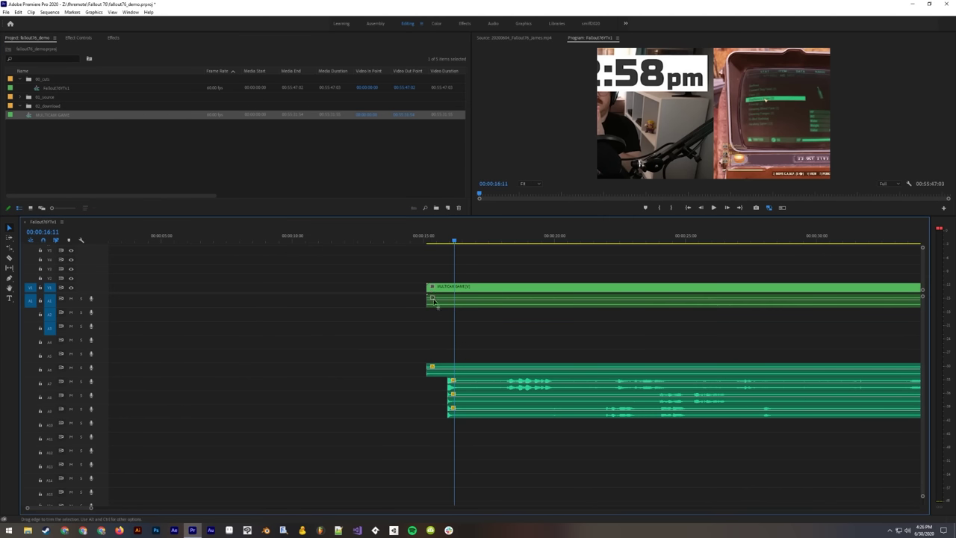
click(420, 288)
click(438, 289)
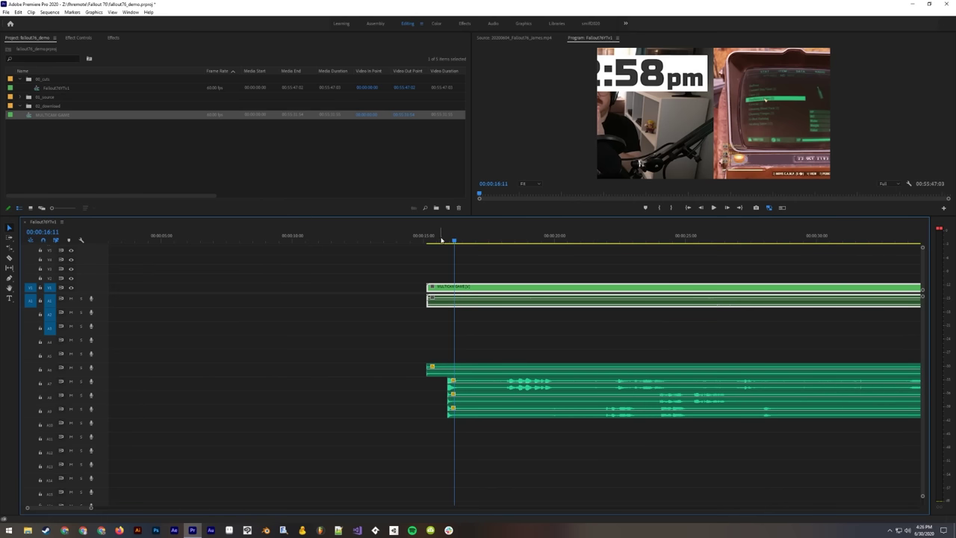
Step: Move the playhead to the start of the nested MULTICAM GAME clip at 00:00:15:08
drag(434, 239, 427, 242)
key(=)
key(equal)
key(equal)
key(equal)
key(equal)
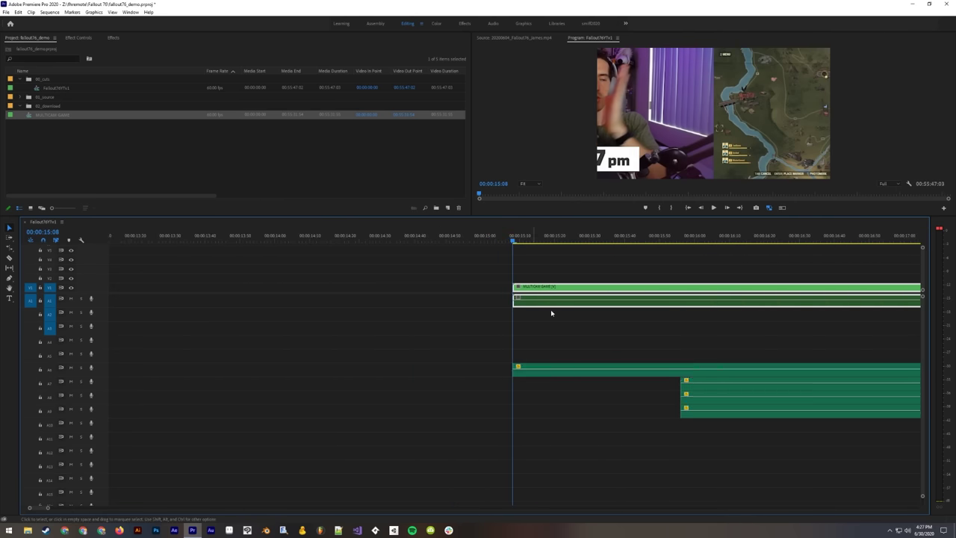
Step: Enable multi-camera on the MULTICAM GAME clip in the Fallout76YTv1 sequence
click(556, 290)
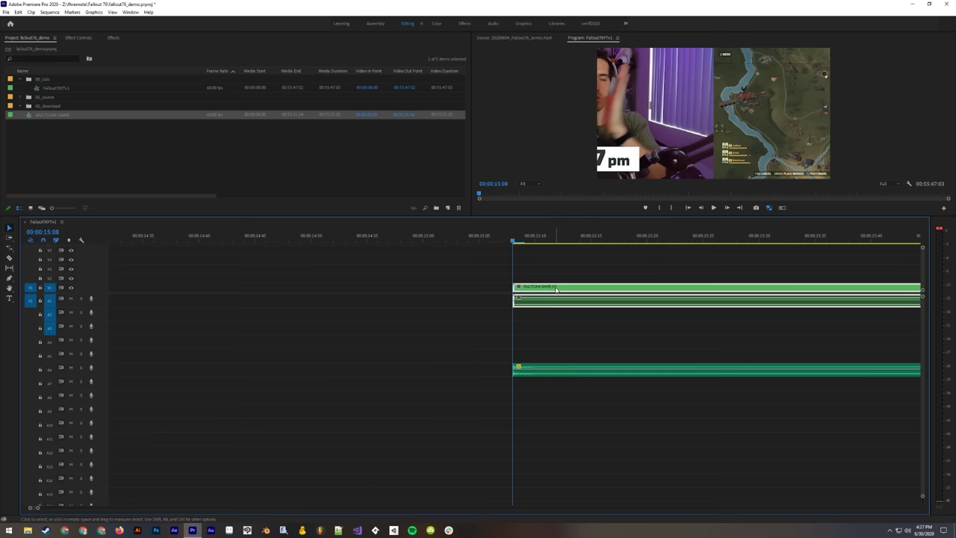
right_click(556, 290)
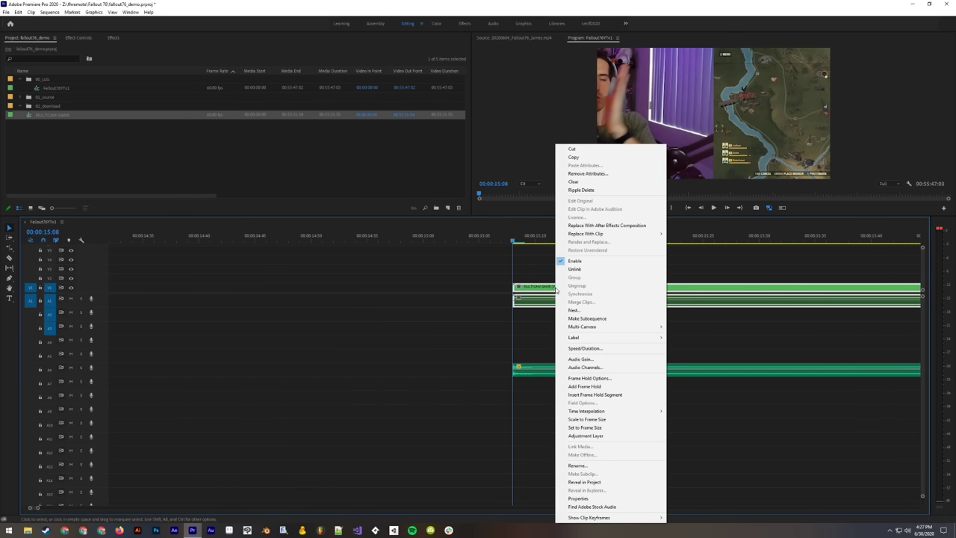
mouse_move(620, 329)
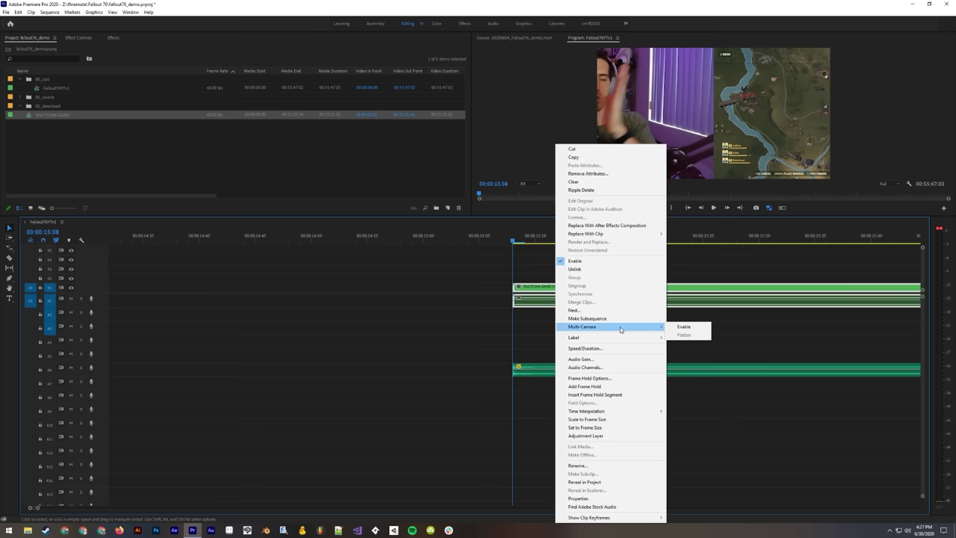
click(684, 328)
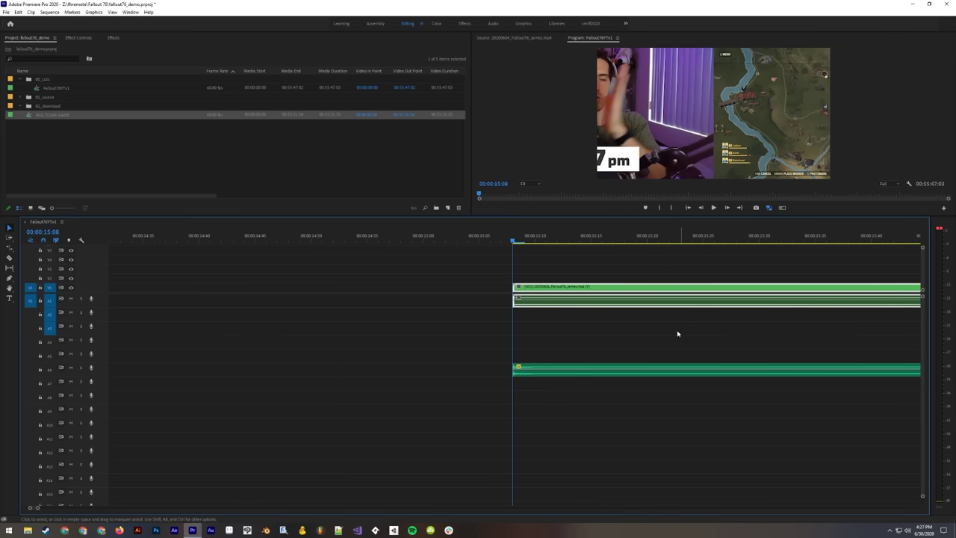
Step: Turn on the multi-camera view for the program monitor and move the playhead to 00:00:16:45
key(minus)
key(minus)
key(minus)
click(782, 207)
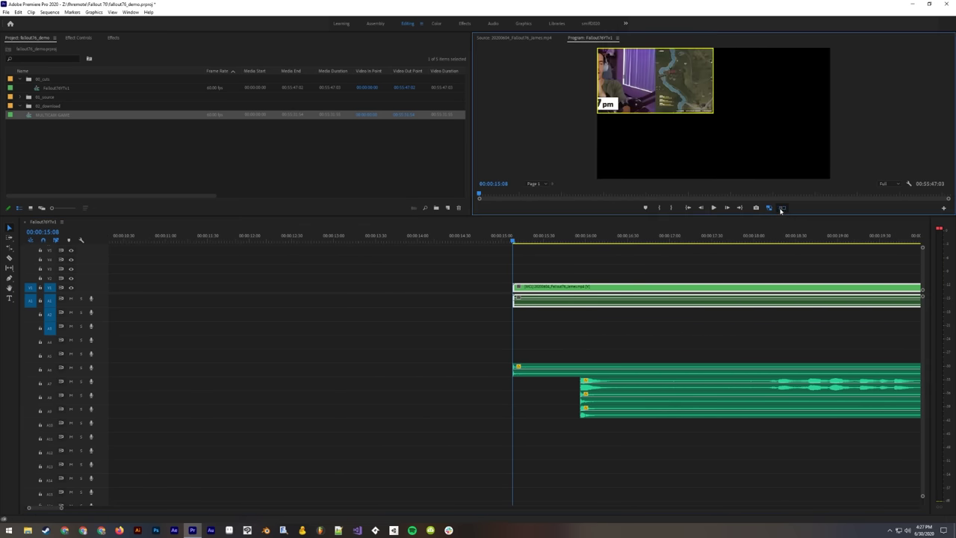
click(599, 275)
key(minus)
click(581, 237)
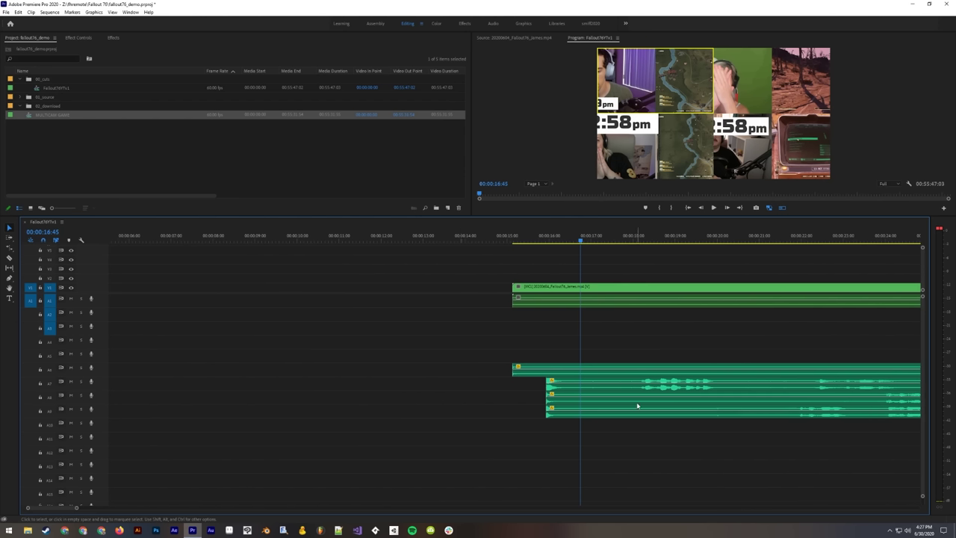
click(557, 292)
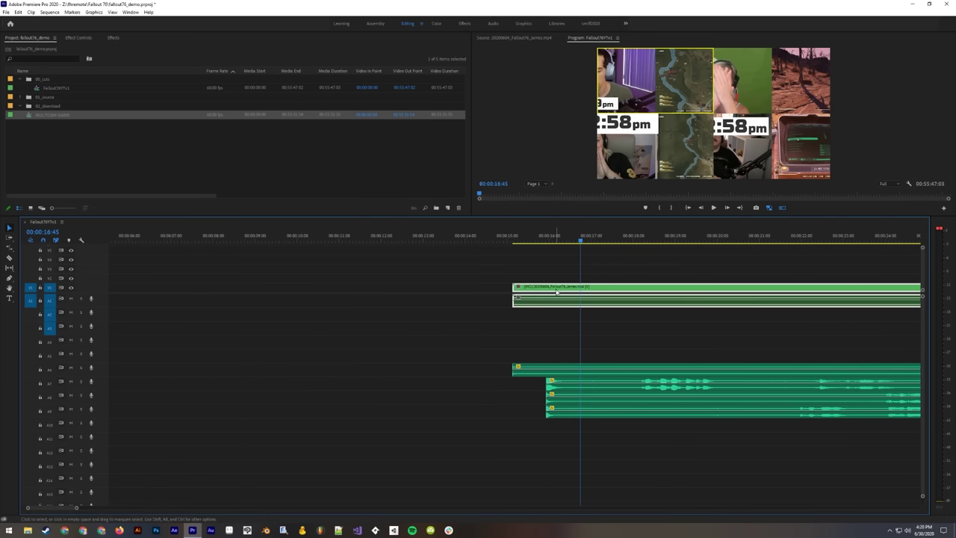
click(482, 259)
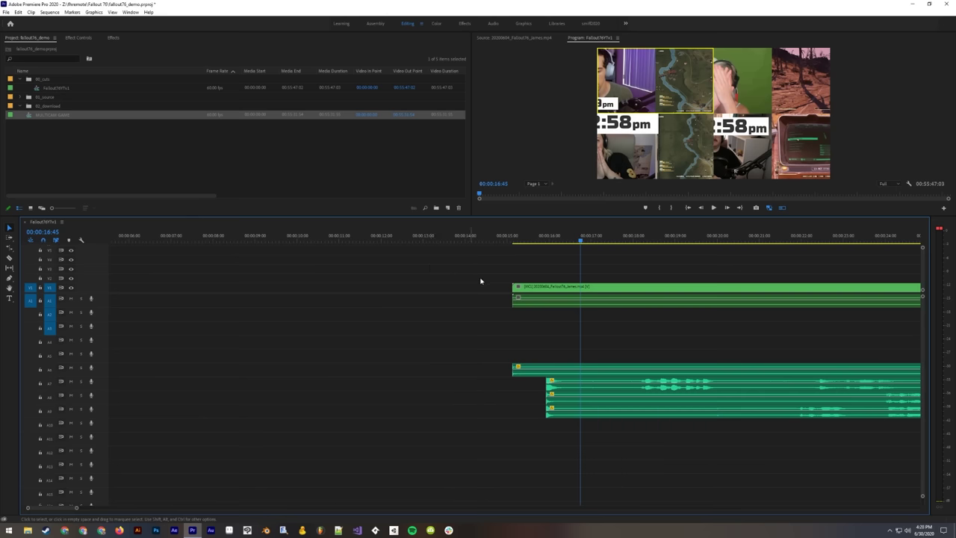
click(523, 287)
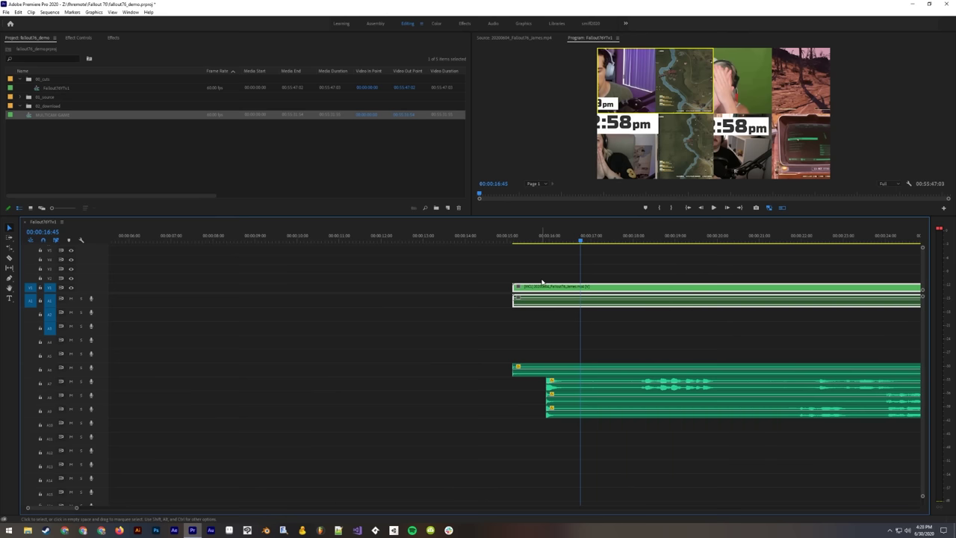
click(542, 282)
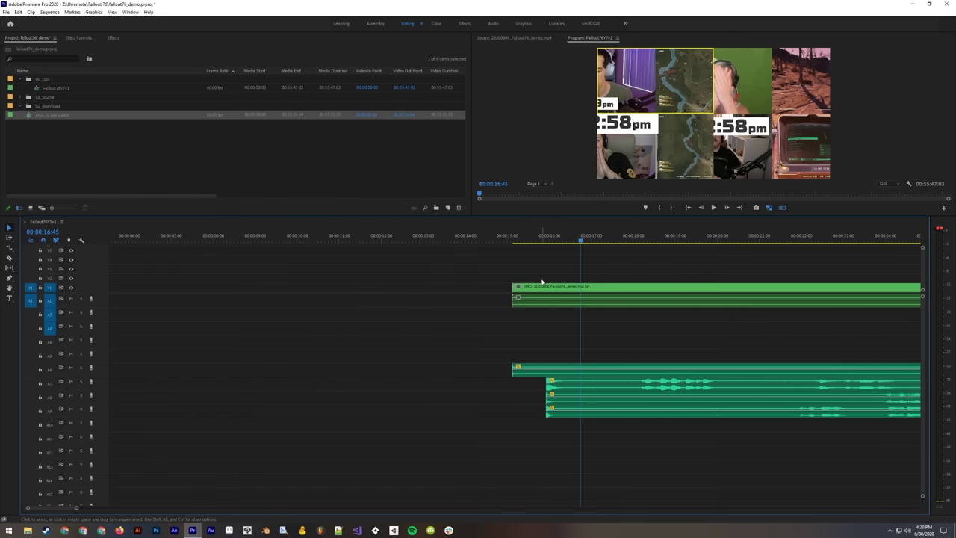
drag(547, 239, 526, 241)
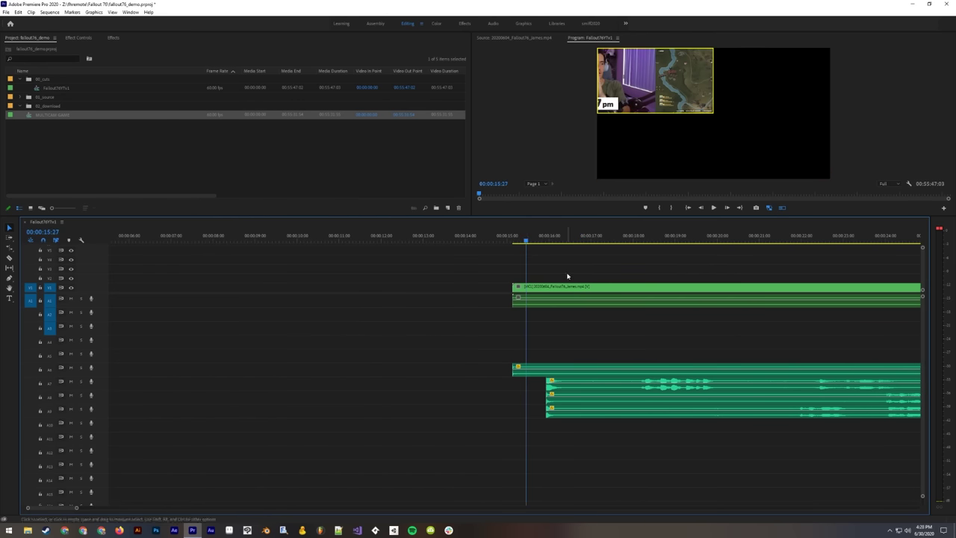
Step: Undo the multi-camera change, the audio overwrite and the nesting, back to the separate synchronised clips
key(ctrl+z)
key(ctrl+z)
key(ctrl+z)
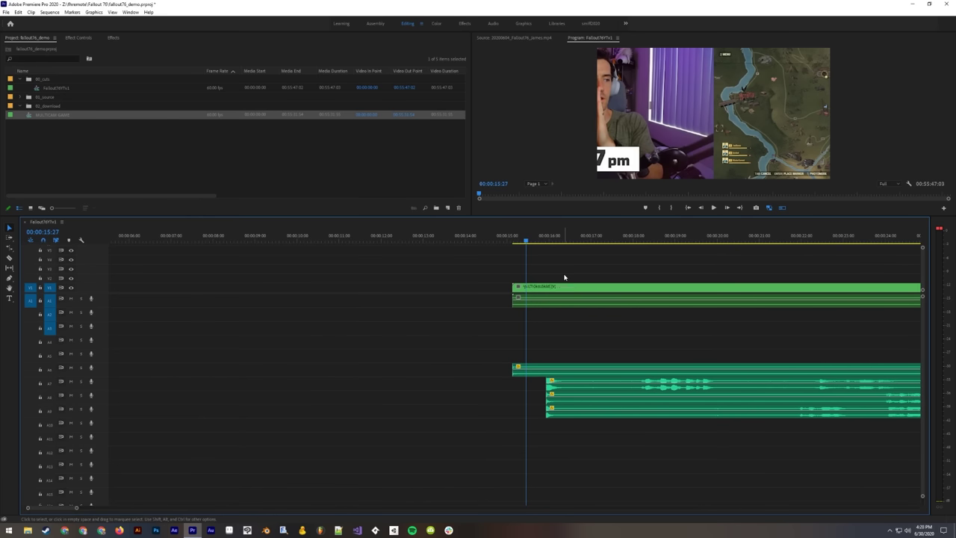
key(ctrl+z)
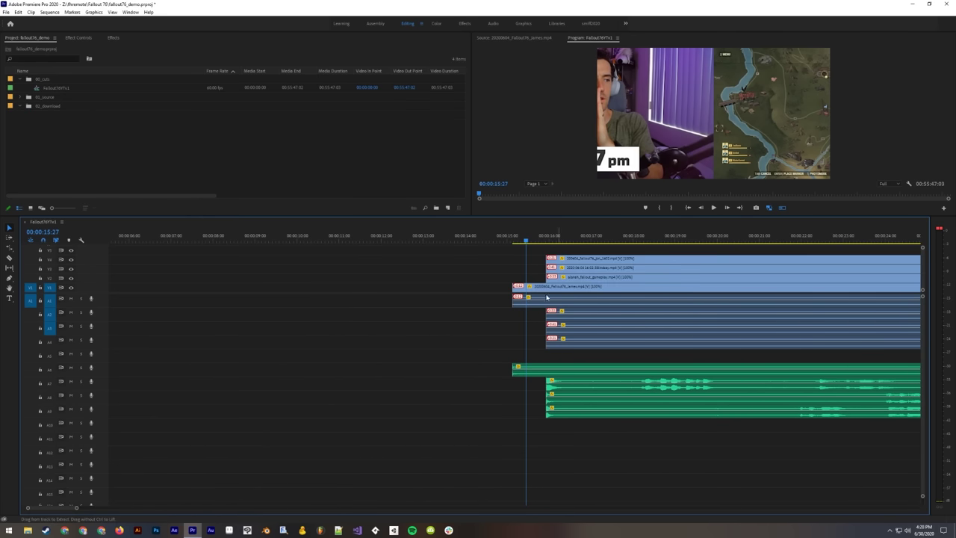
Step: Nest the four recordings on V1 to V4, selected with their A1 to A4 audio, into a sequence named MULTICAM GAME
drag(554, 248, 653, 348)
drag(536, 248, 651, 335)
click(572, 240)
drag(586, 240, 596, 240)
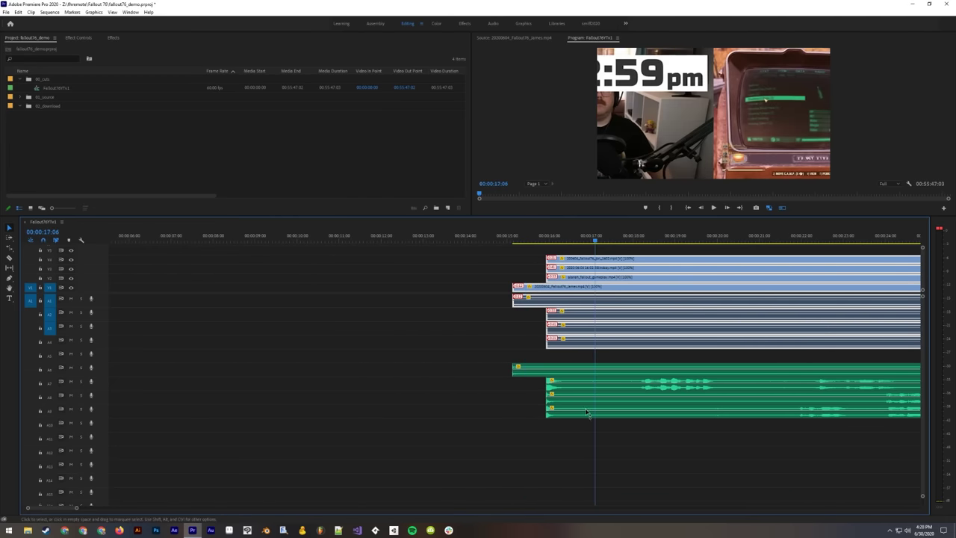
right_click(585, 287)
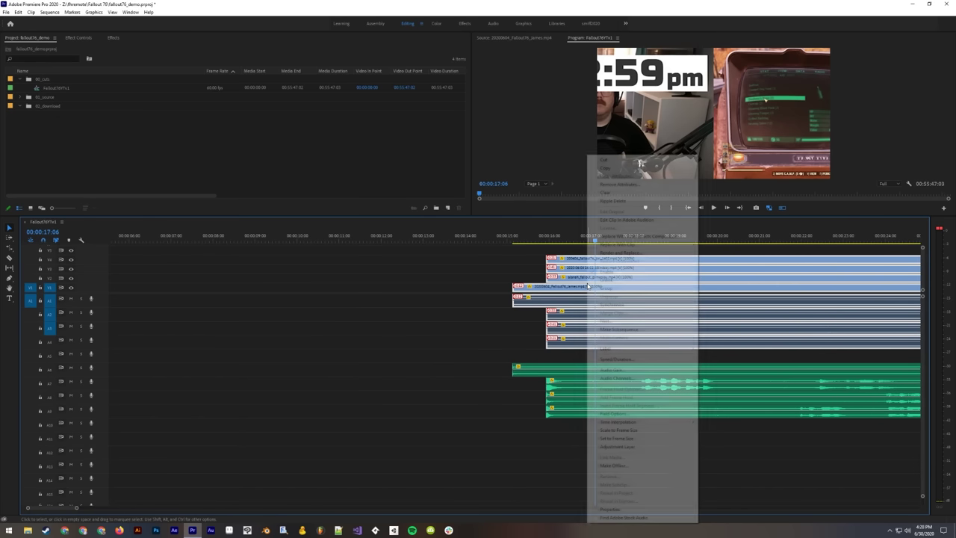
click(621, 322)
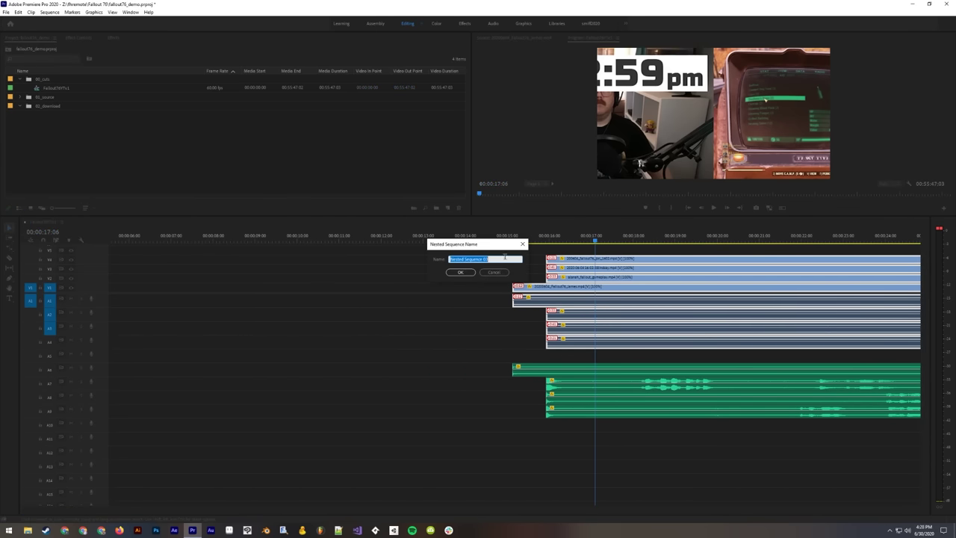
text(WULTICAM GAME)
click(462, 273)
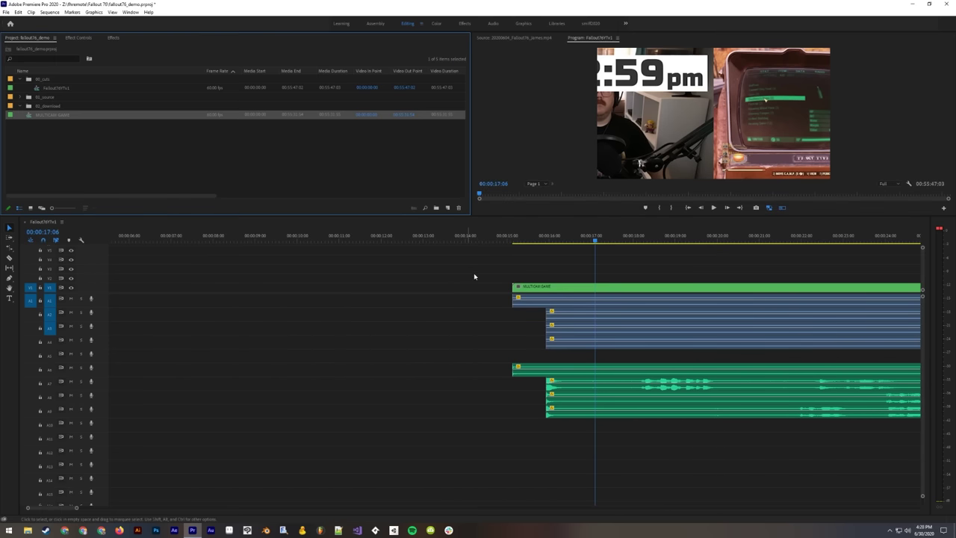
Step: Delete the separate clips on A1 to A4 and overwrite the nested clip with MULTICAM GAME including its audio on V1 and A1
drag(484, 300, 619, 341)
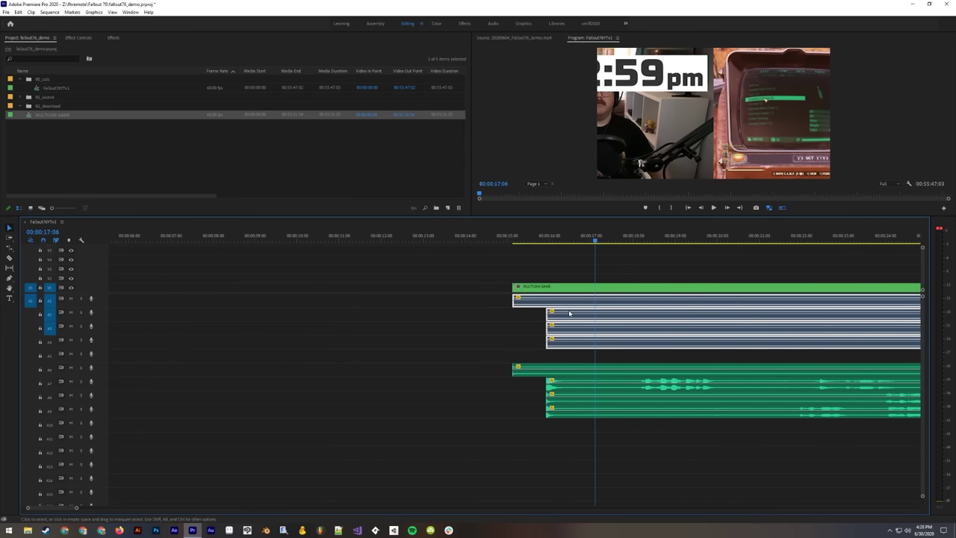
key(Delete)
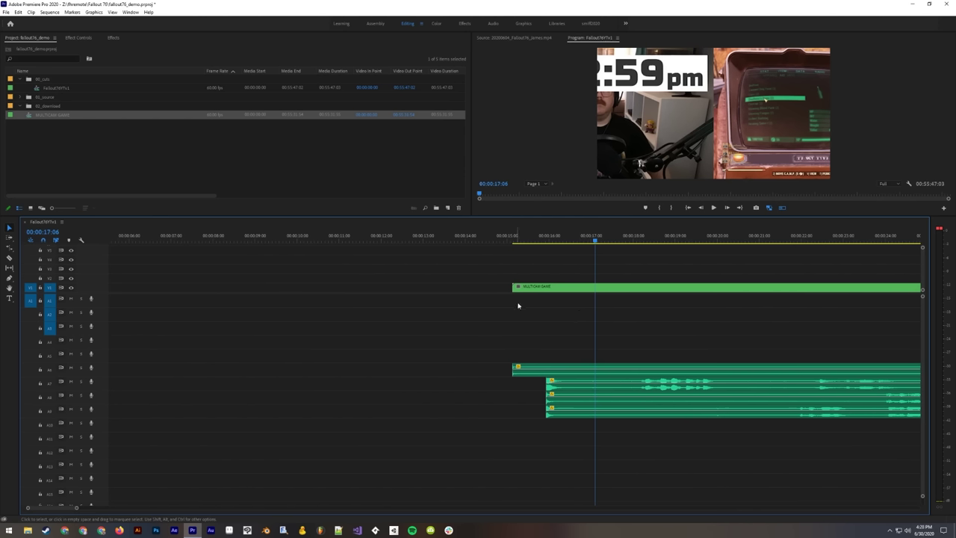
click(29, 118)
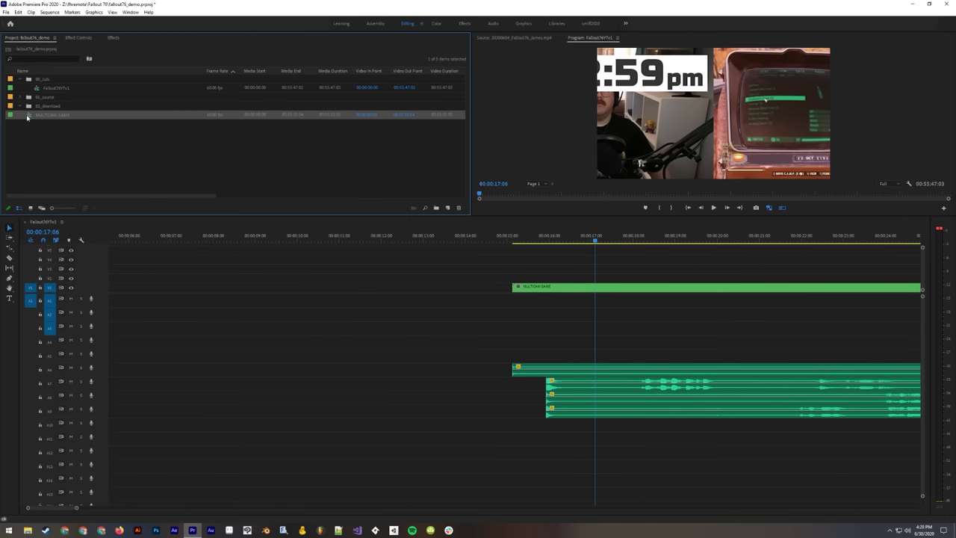
drag(28, 117, 518, 292)
click(538, 305)
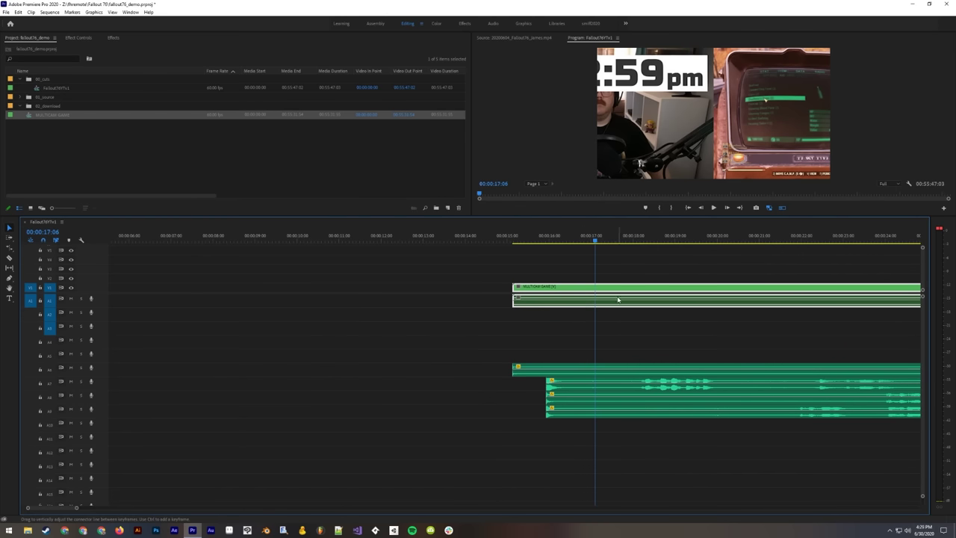
Step: Enable multi-camera on the re-placed MULTICAM GAME clip on V1
key(ctrl+shift+a)
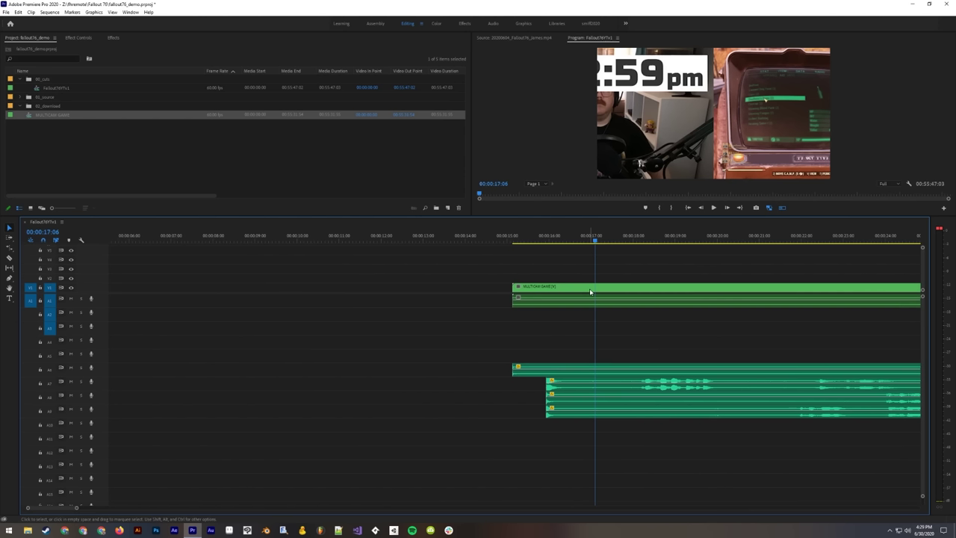
right_click(589, 288)
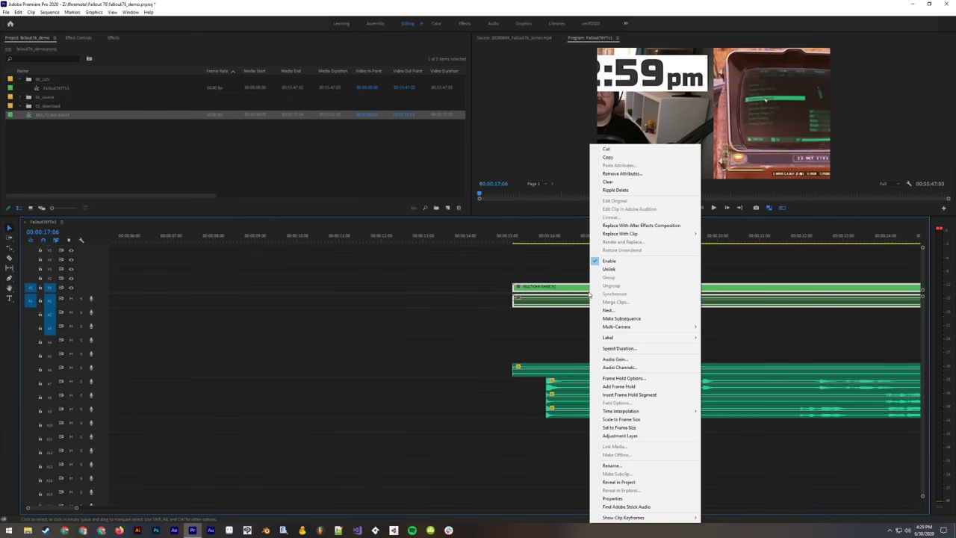
mouse_move(638, 330)
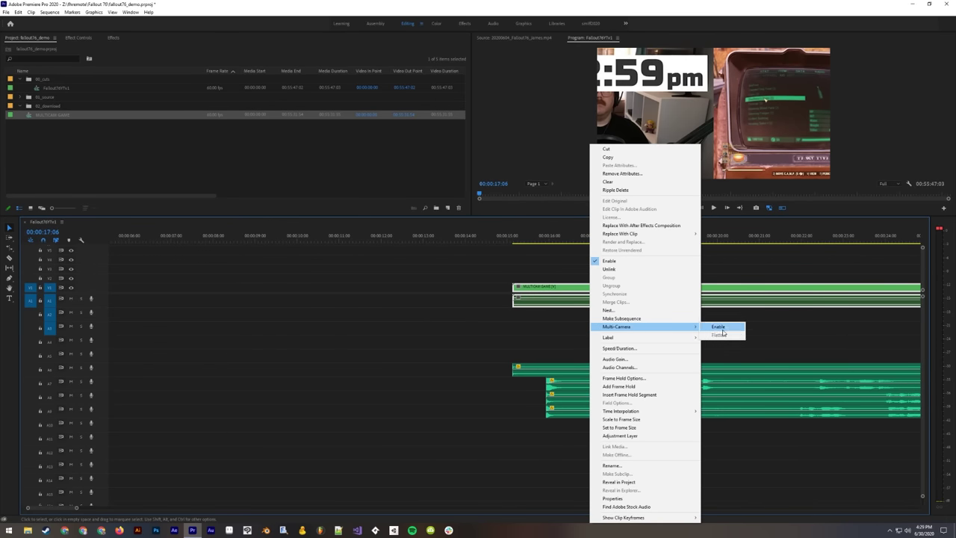
click(723, 333)
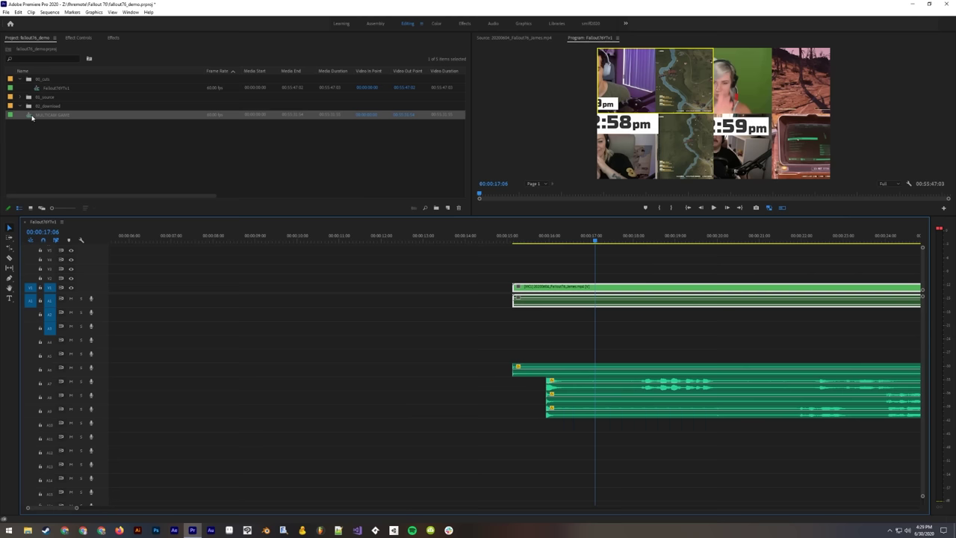
Step: Scrub through both the nested MULTICAM GAME sequence and the multi-camera clip in Fallout76YTv1 to compare them
double_click(31, 117)
click(215, 238)
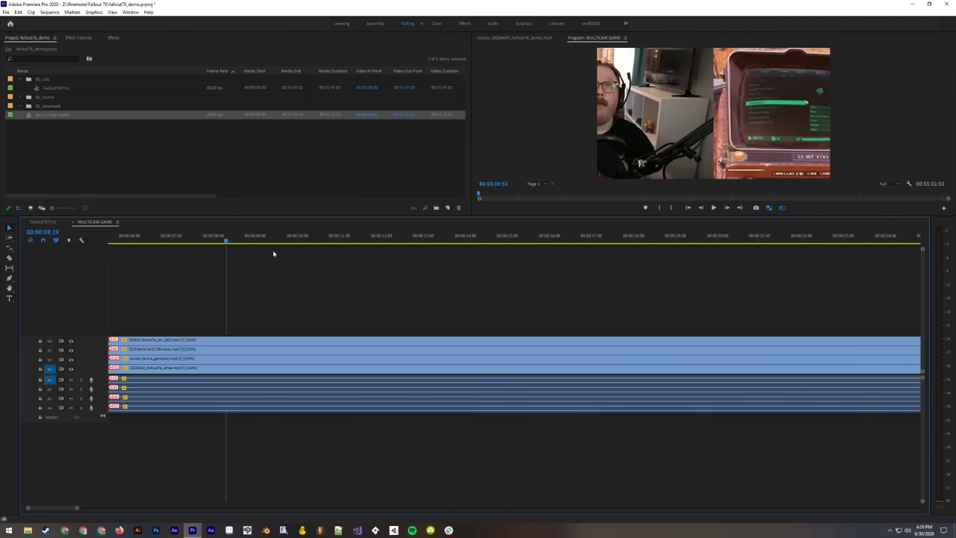
drag(297, 276, 244, 257)
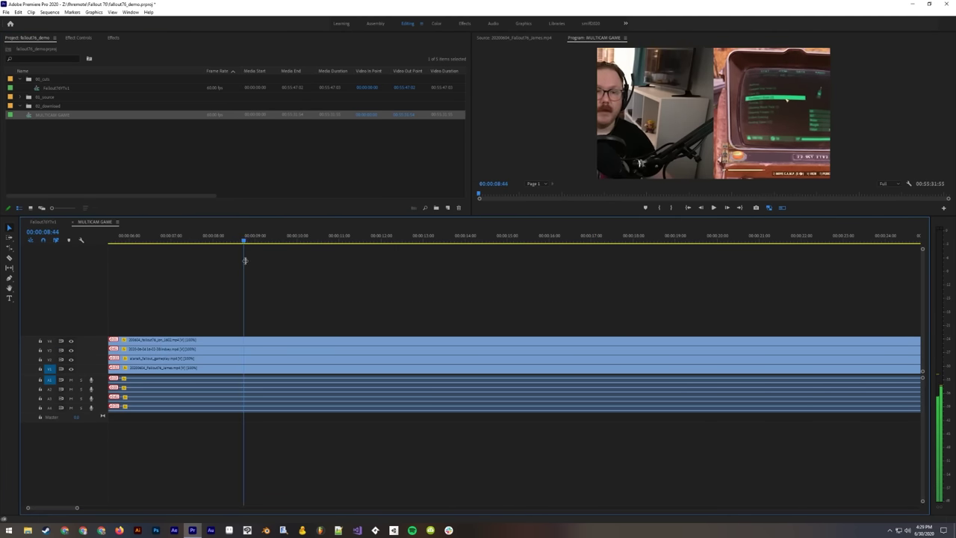
click(42, 223)
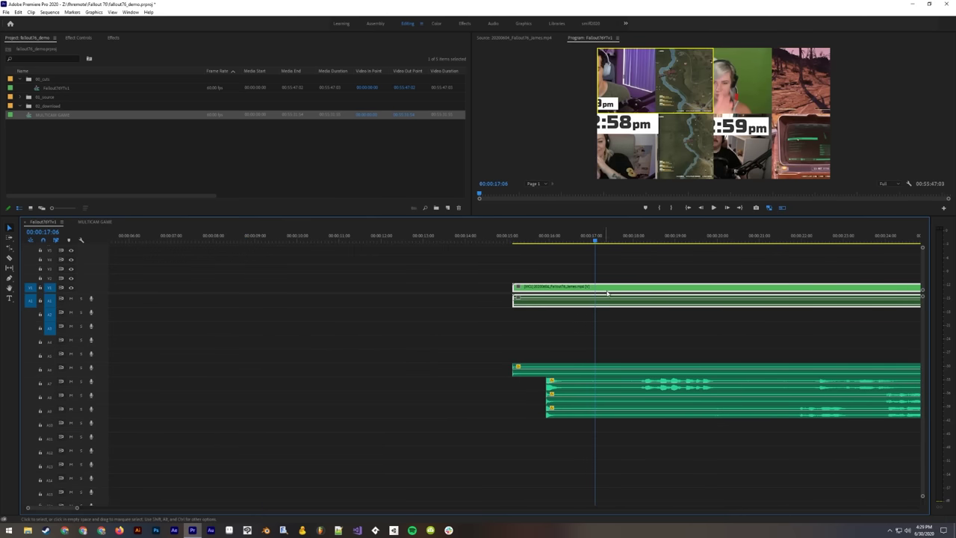
click(545, 242)
drag(549, 243, 635, 240)
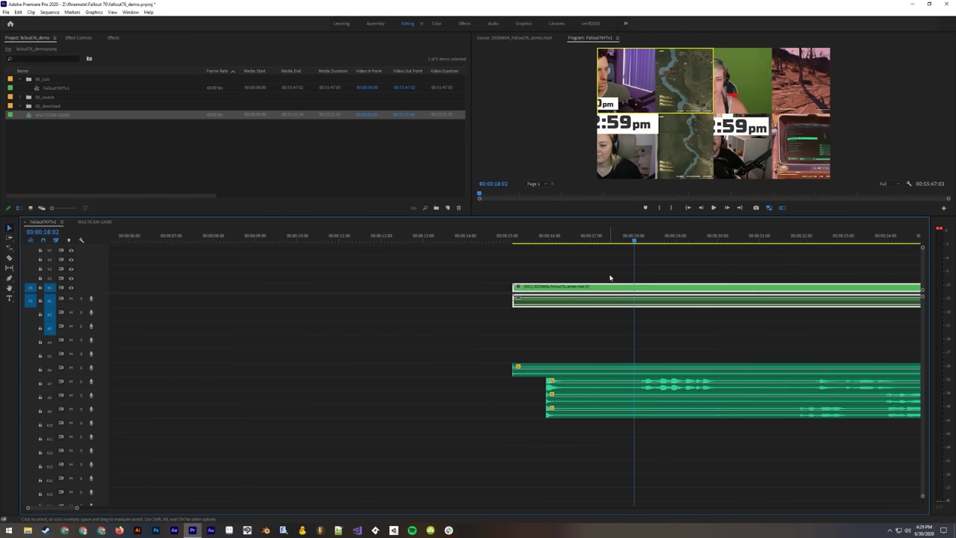
click(105, 221)
drag(222, 240, 252, 240)
Step: Expand the source bin and look at the command for creating a multi-camera source sequence from its four recordings
click(22, 97)
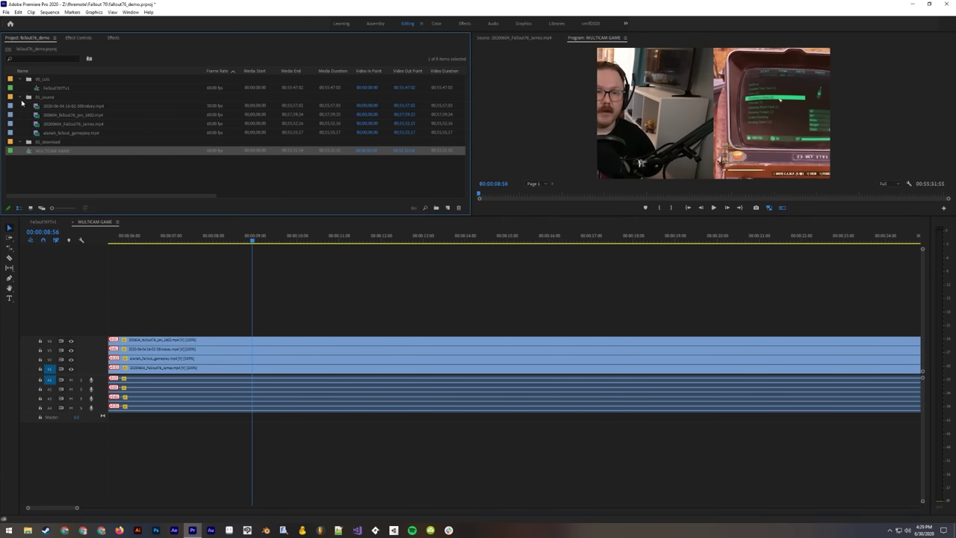
click(45, 105)
shift+click(41, 132)
right_click(39, 123)
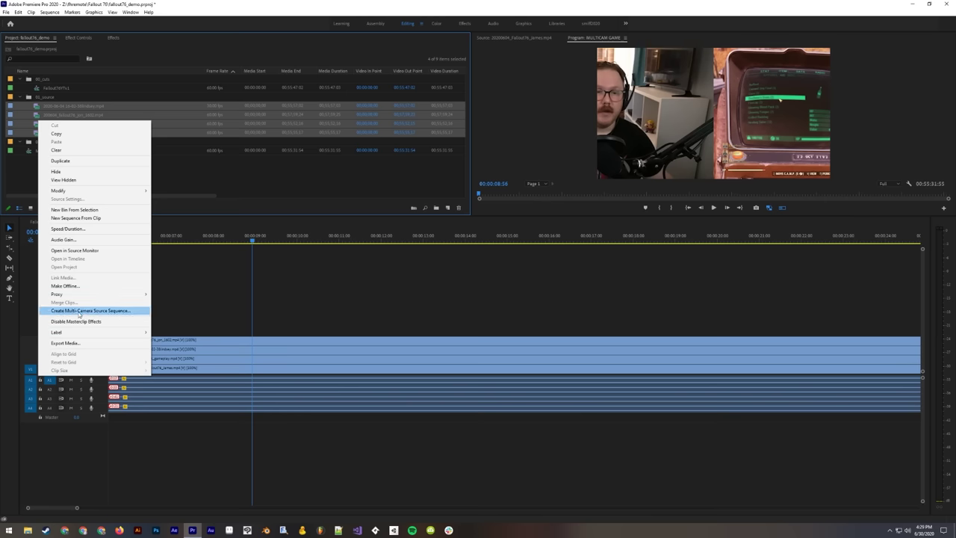
click(194, 298)
Step: Look over the commands available for the MULTICAM GAME project item and return to the Fallout76YTv1 timeline
click(30, 153)
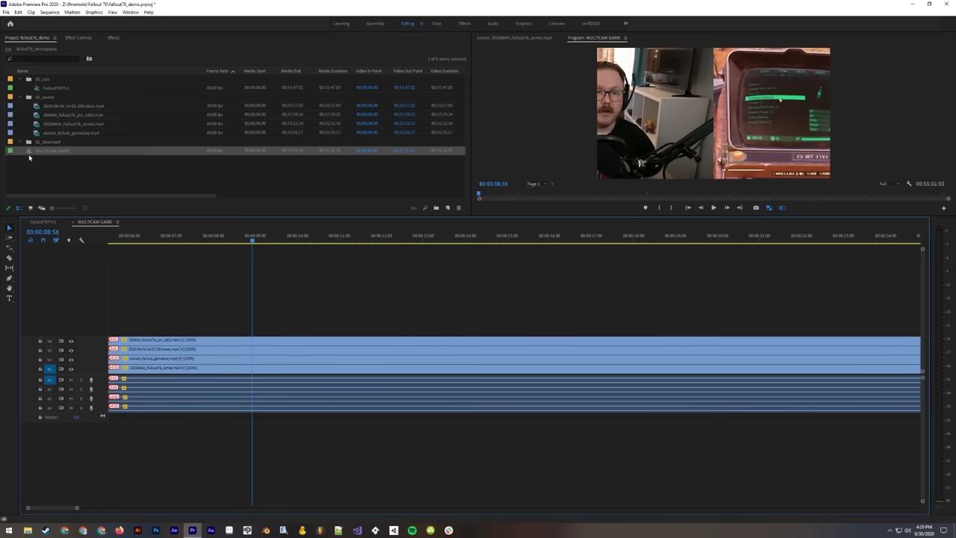
right_click(28, 150)
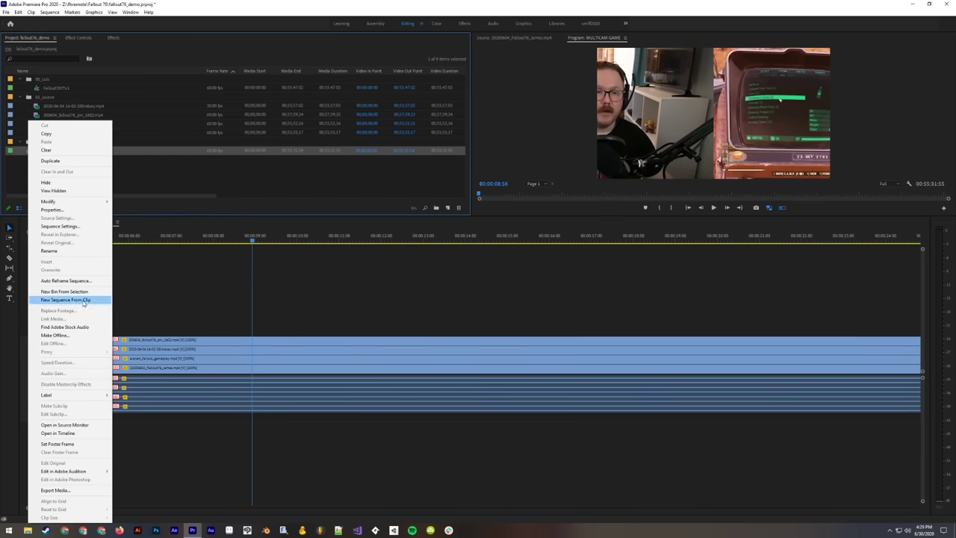
click(277, 277)
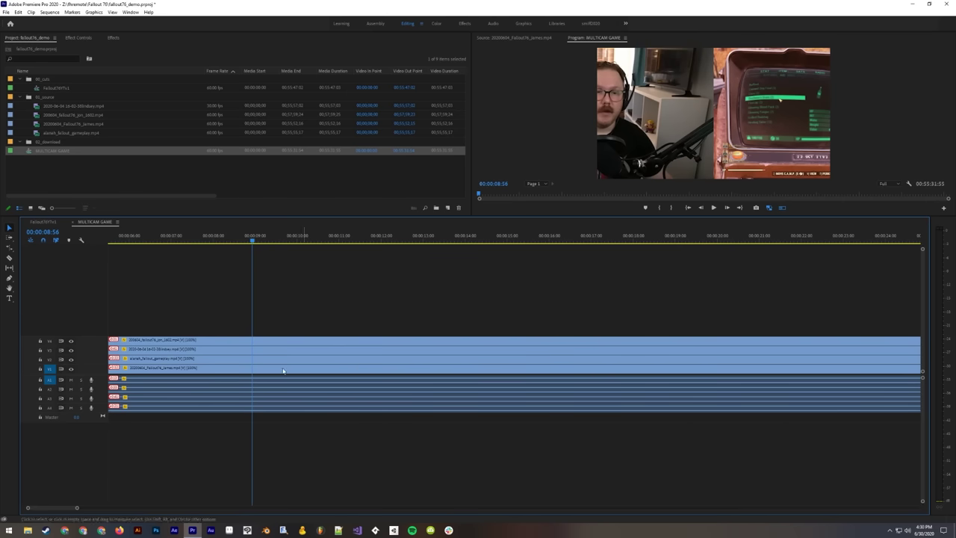
click(42, 222)
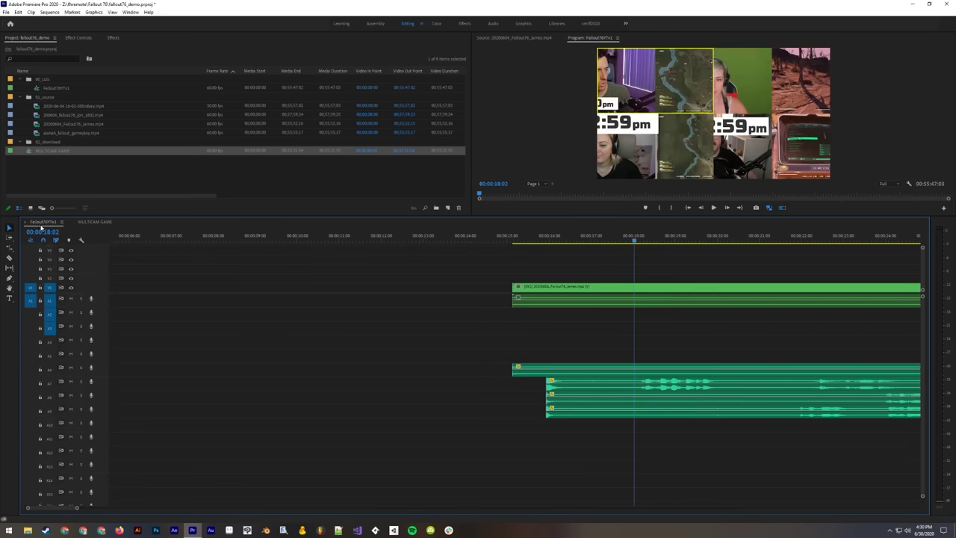
Step: Review the multi-camera settings of the MULTICAM GAME clip on V1 and look at both open sequences
click(614, 288)
right_click(606, 292)
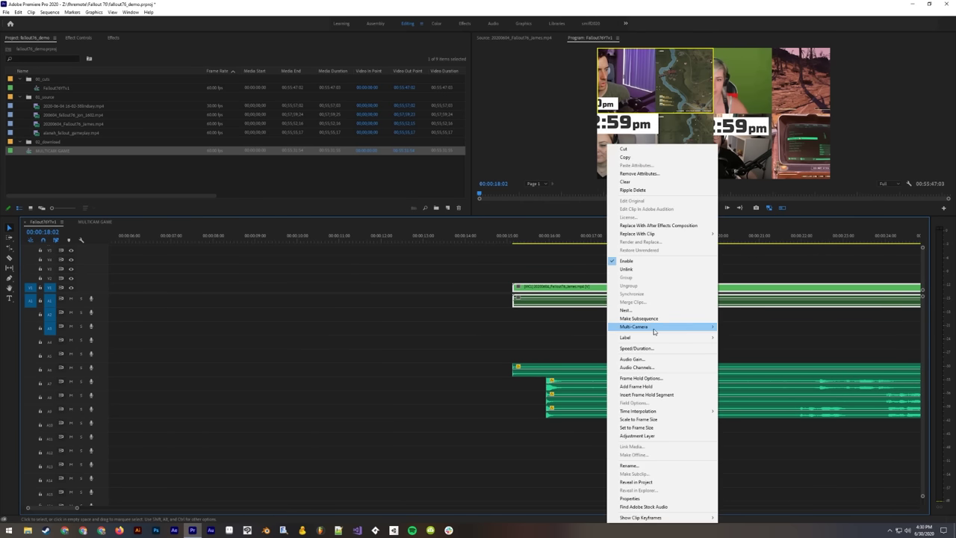
mouse_move(656, 329)
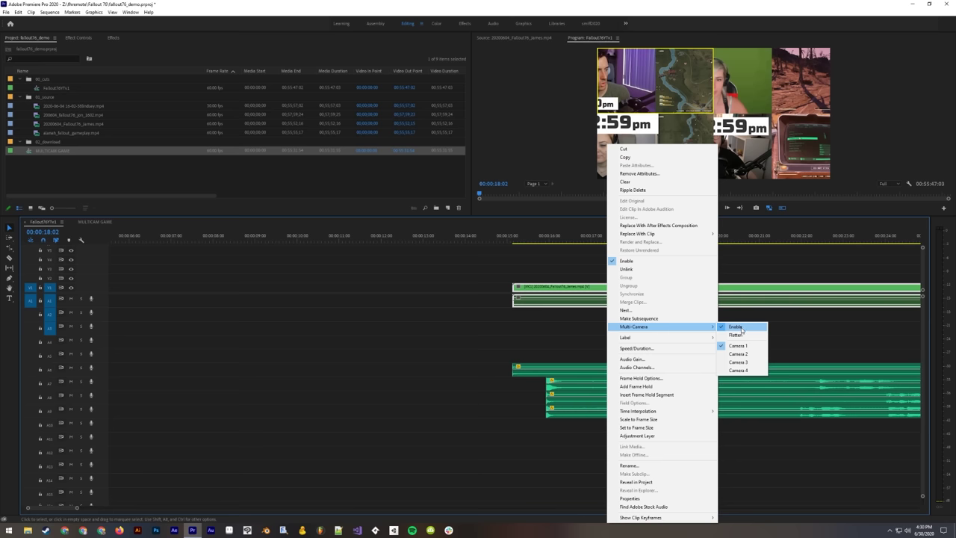
click(736, 329)
click(95, 221)
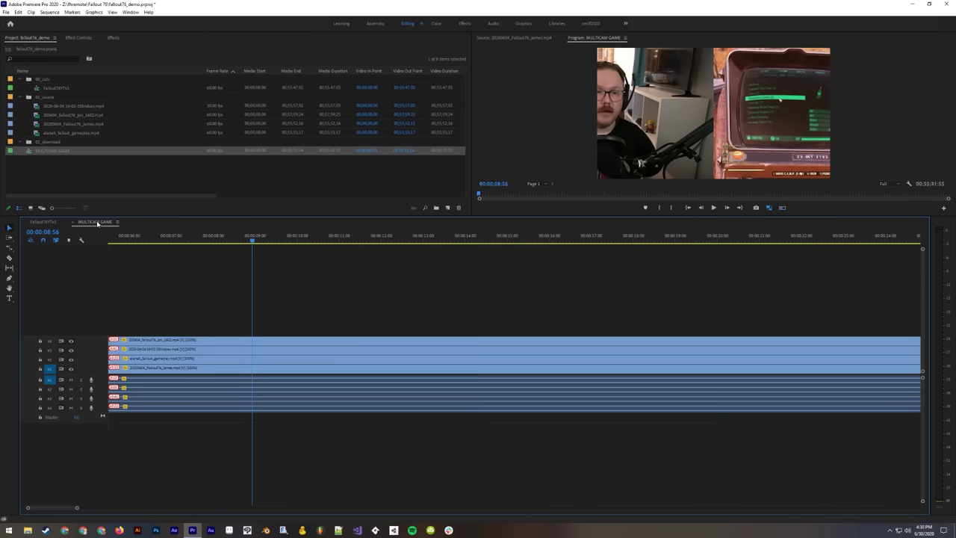
click(45, 222)
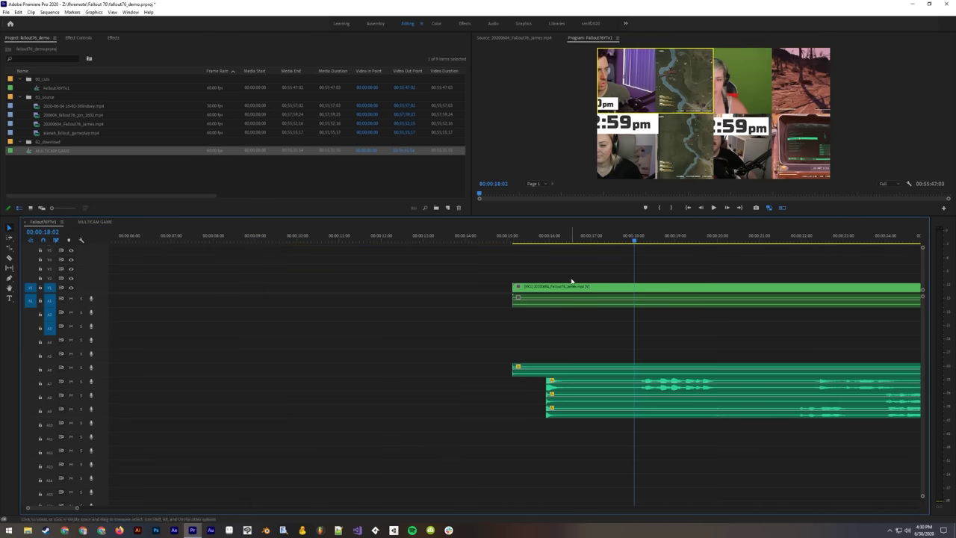
Step: Toggle the Program monitor repeatedly between multi-camera view and single-camera view of Fallout76YTv1, ending in single-camera view
click(783, 208)
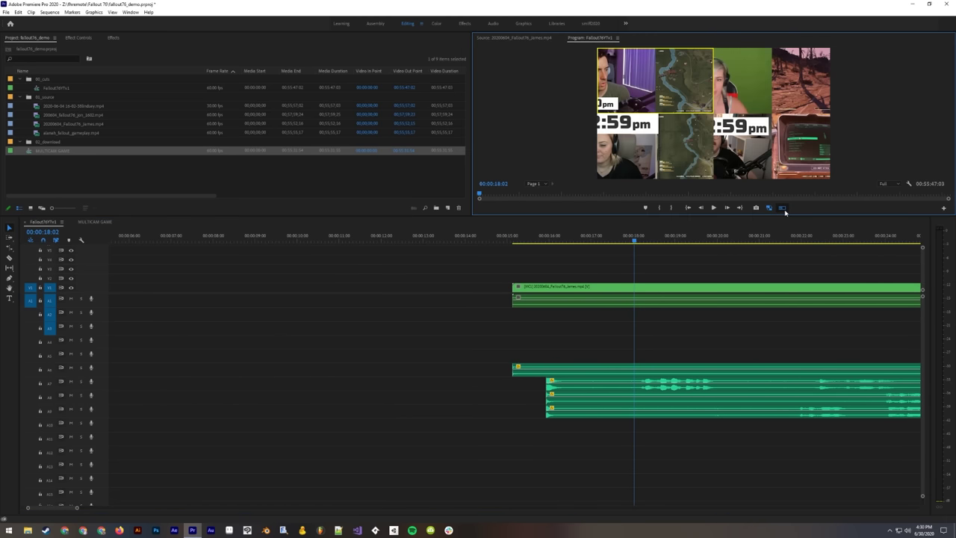
click(784, 209)
click(784, 209)
click(783, 210)
click(783, 209)
click(784, 209)
click(783, 208)
click(783, 208)
click(783, 208)
click(783, 208)
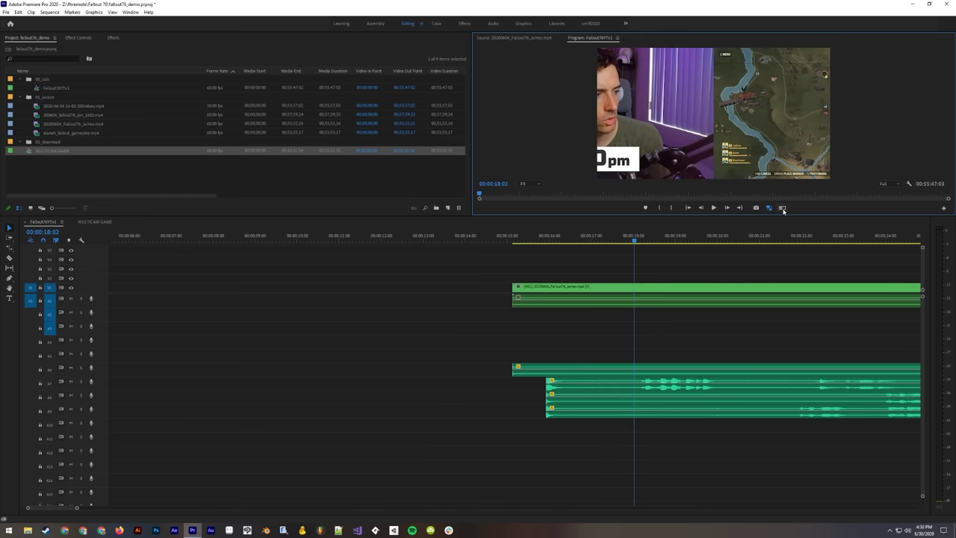
click(783, 209)
click(782, 208)
click(782, 208)
click(783, 208)
click(783, 209)
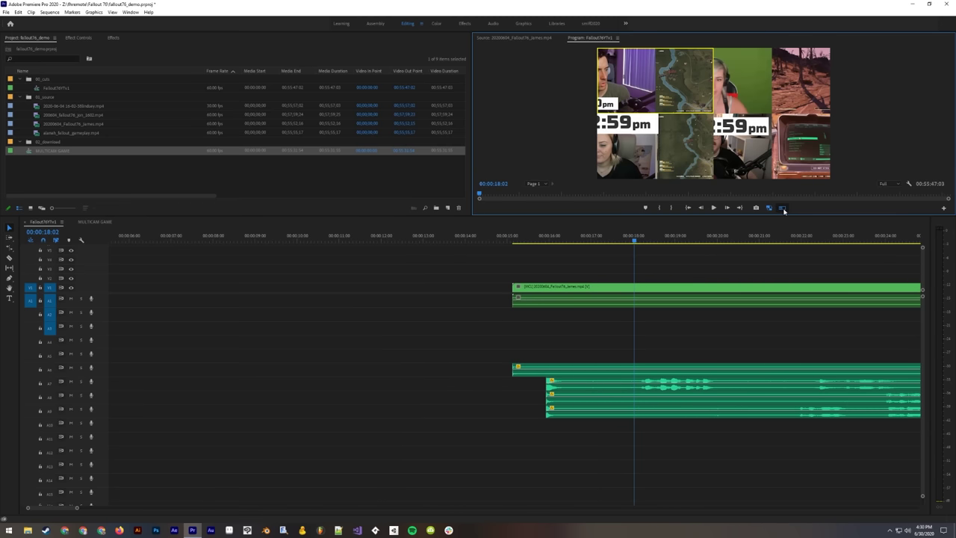
click(783, 208)
Step: Open the MULTICAM GAME sequence at about 00:00:04:07 and dock Effect Controls as its own panel beside Effects
click(95, 222)
drag(120, 241, 130, 241)
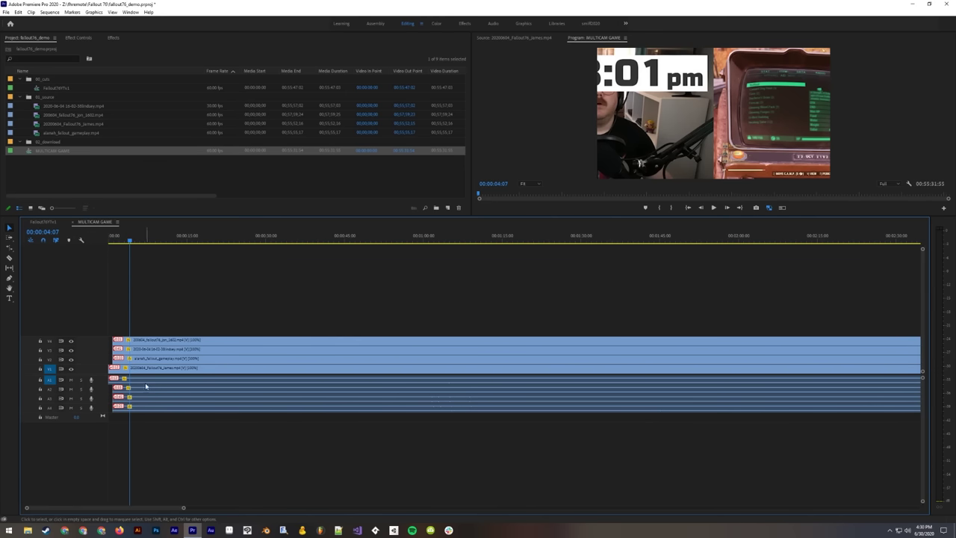
click(154, 343)
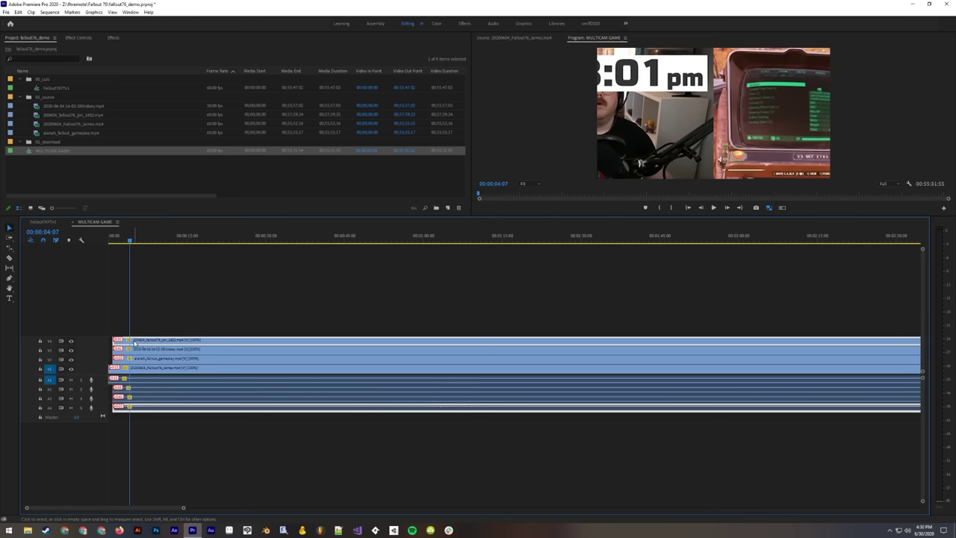
drag(88, 37, 287, 131)
click(173, 333)
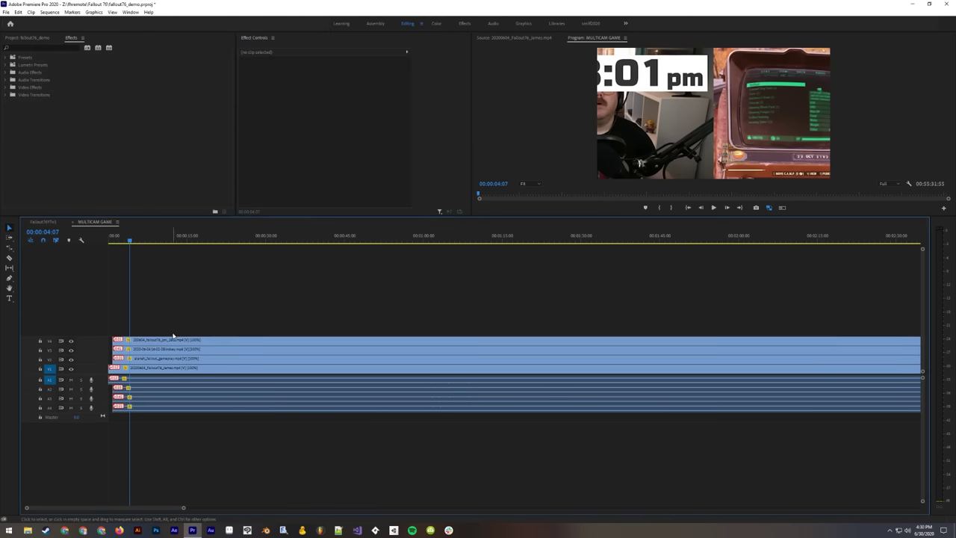
Step: Set the horizontal Position of the V4 clip in MULTICAM GAME to 0 so only the gameplay half fills the frame
click(173, 340)
click(329, 75)
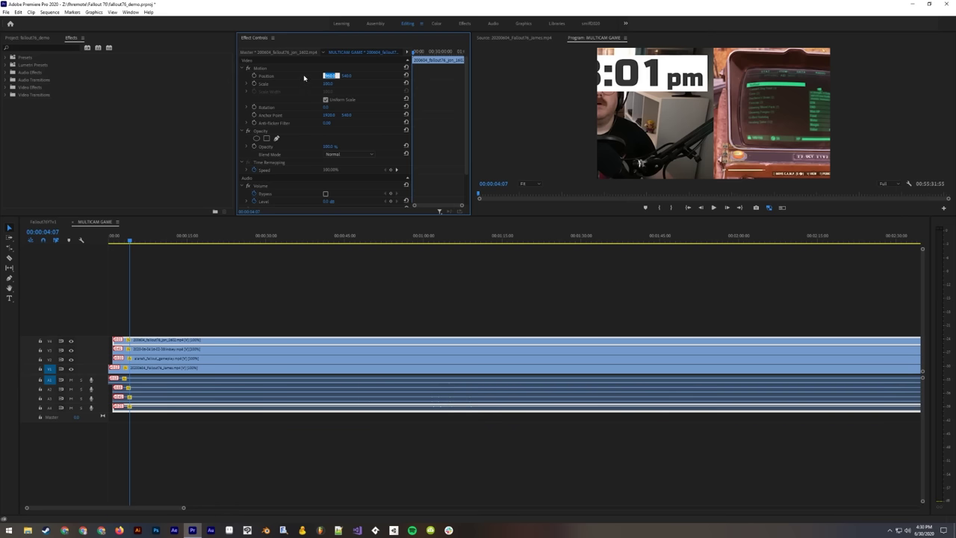
click(303, 77)
click(326, 75)
text(0)
key(Return)
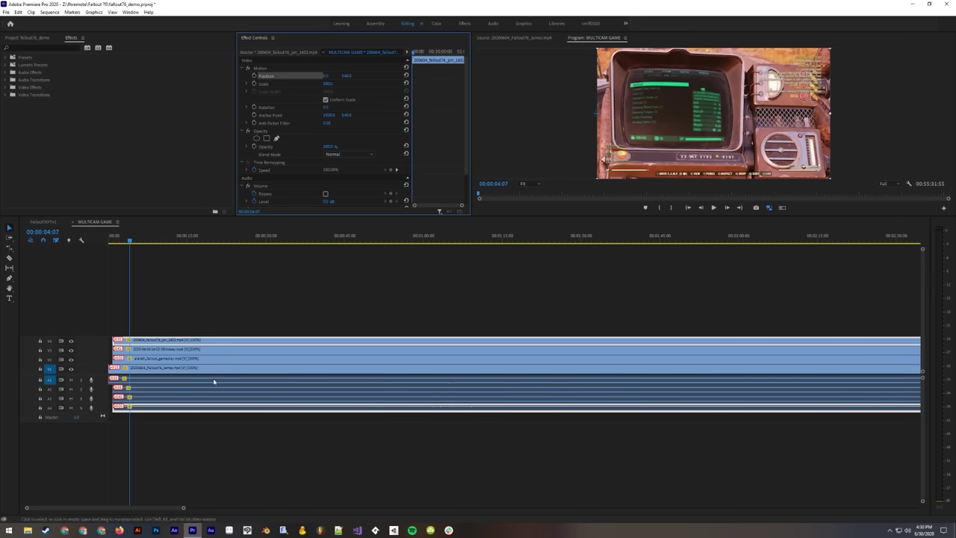
Step: With V4 hidden, set the horizontal Position of the V3 clip to 0 and hide track V3 as well
click(197, 350)
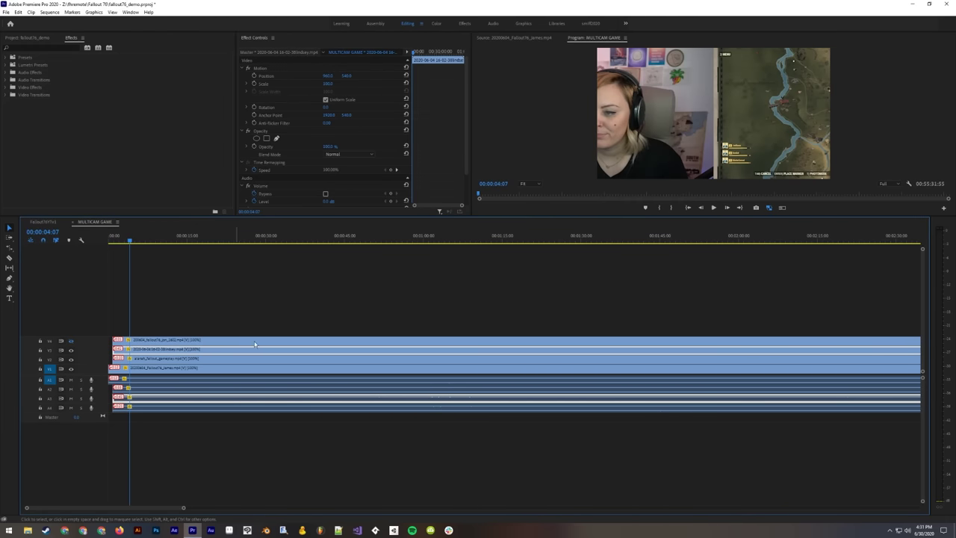
click(329, 75)
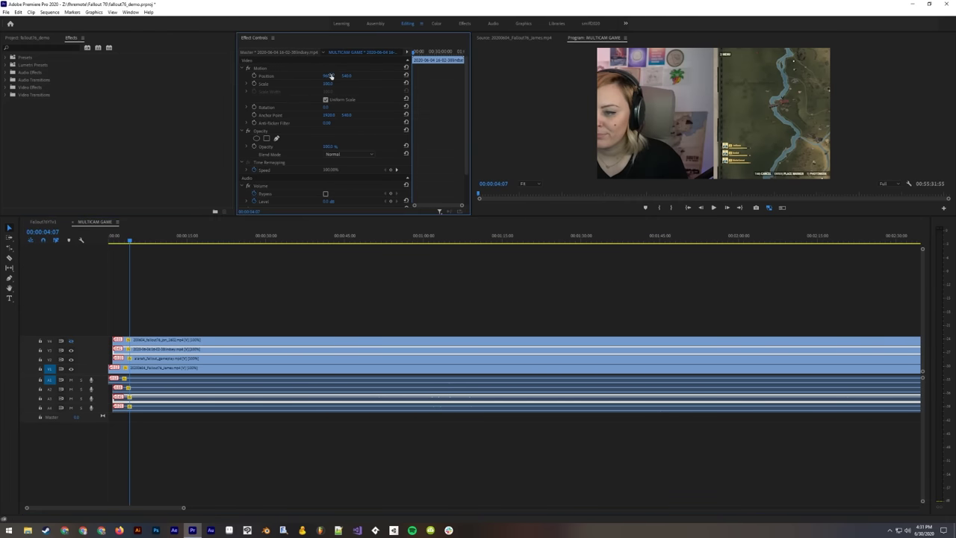
text(0)
key(Return)
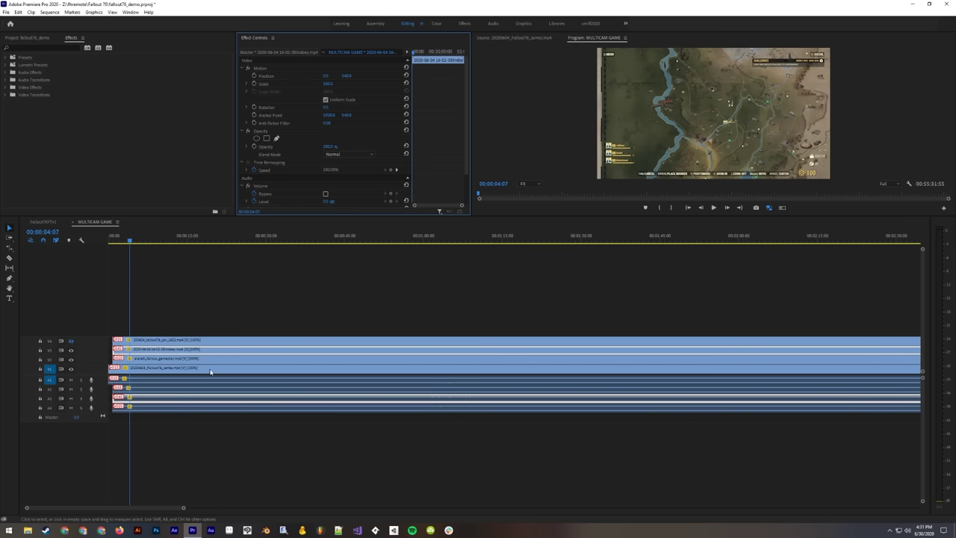
click(71, 351)
Step: Set the horizontal Position of the V2 gameplay clip to 0 and hide track V2
click(169, 360)
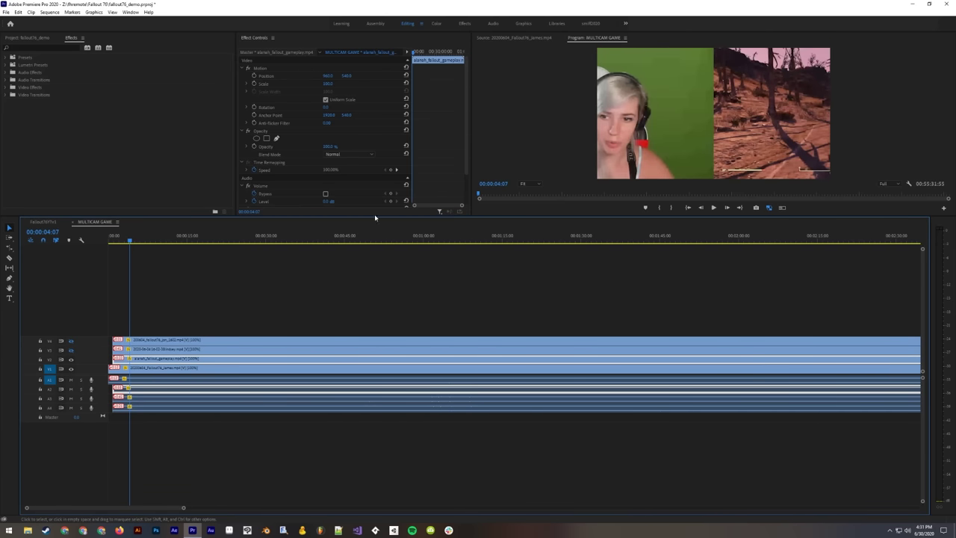
click(326, 76)
text(00)
key(Return)
click(72, 359)
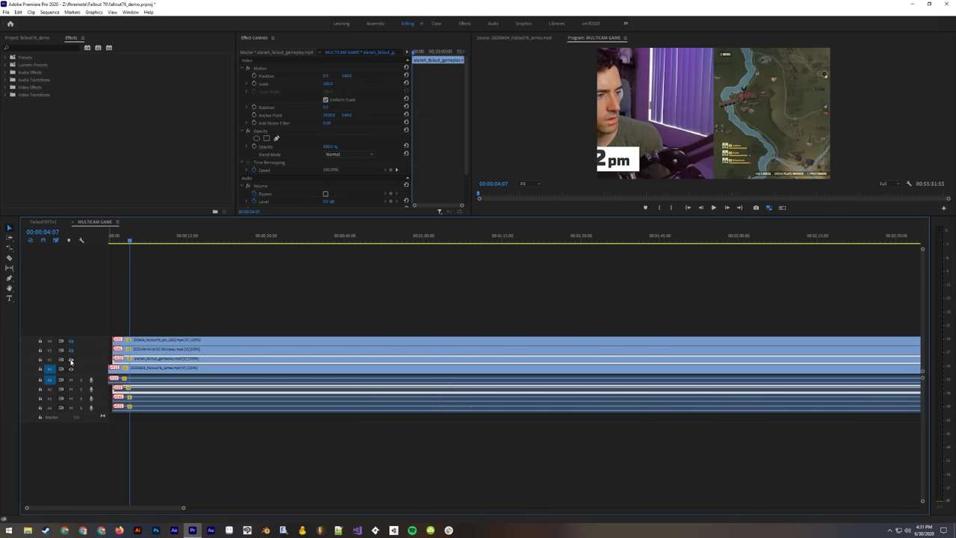
Step: Set the horizontal Position of the V1 clip in MULTICAM GAME to 0 and deselect it
click(152, 376)
click(329, 75)
text(0)
key(Return)
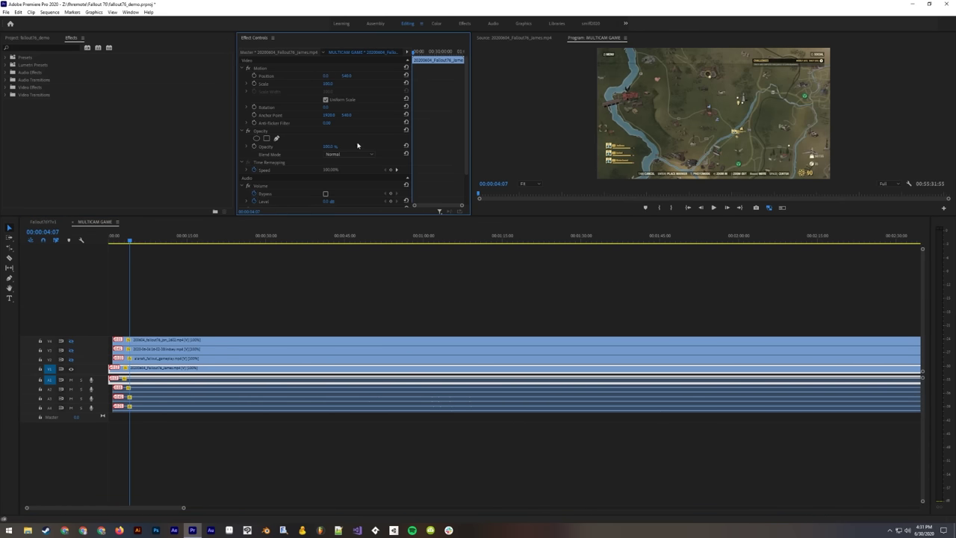
click(325, 298)
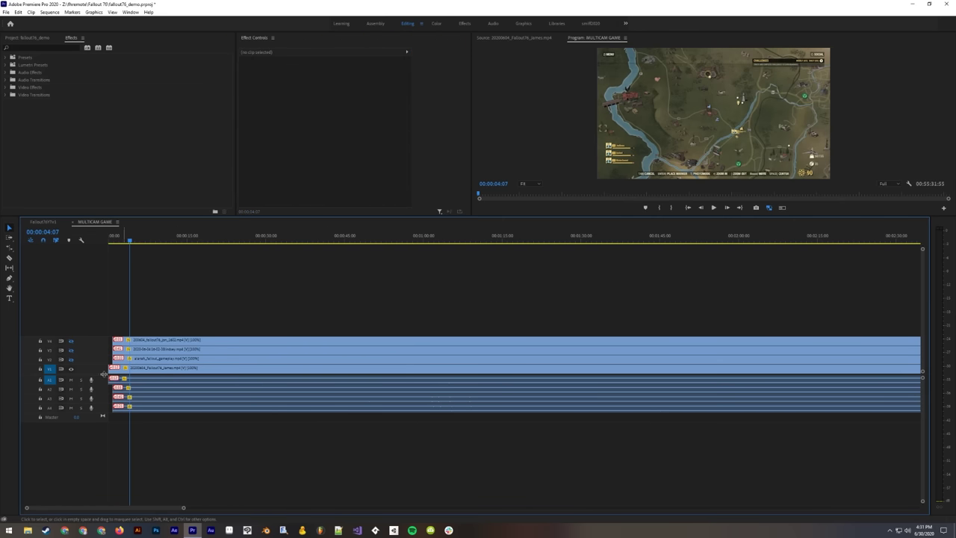
Step: Turn the output of video tracks V2, V3 and V4 back on in MULTICAM GAME, checking each gameplay framing
click(71, 351)
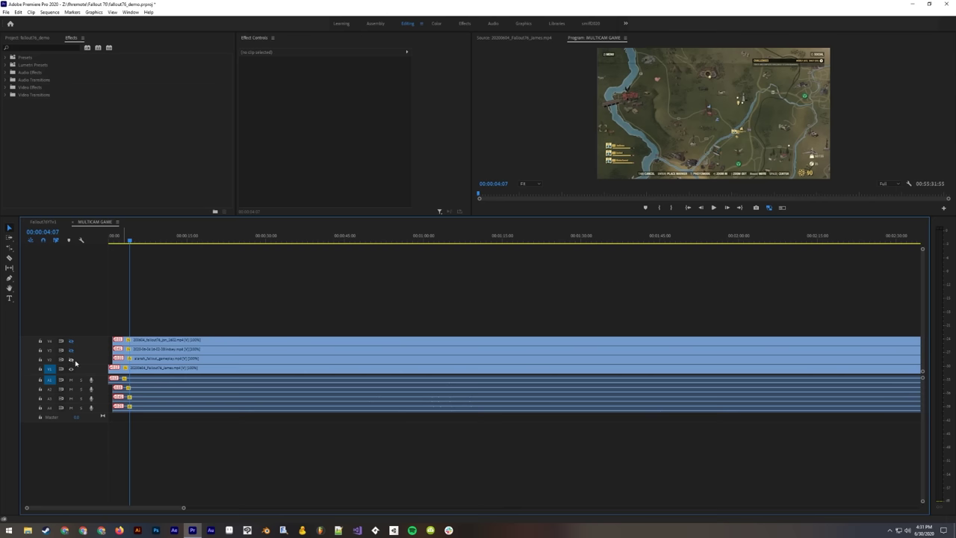
click(71, 360)
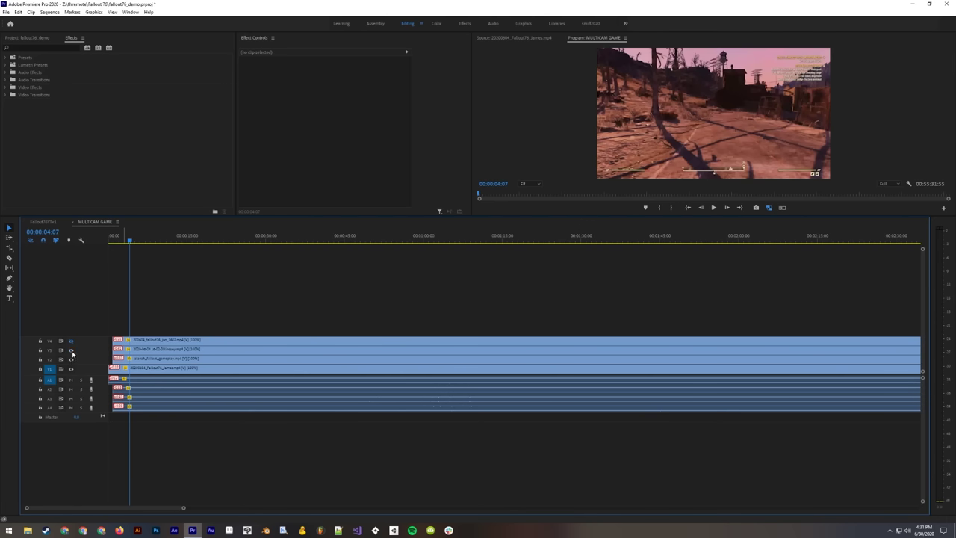
click(71, 350)
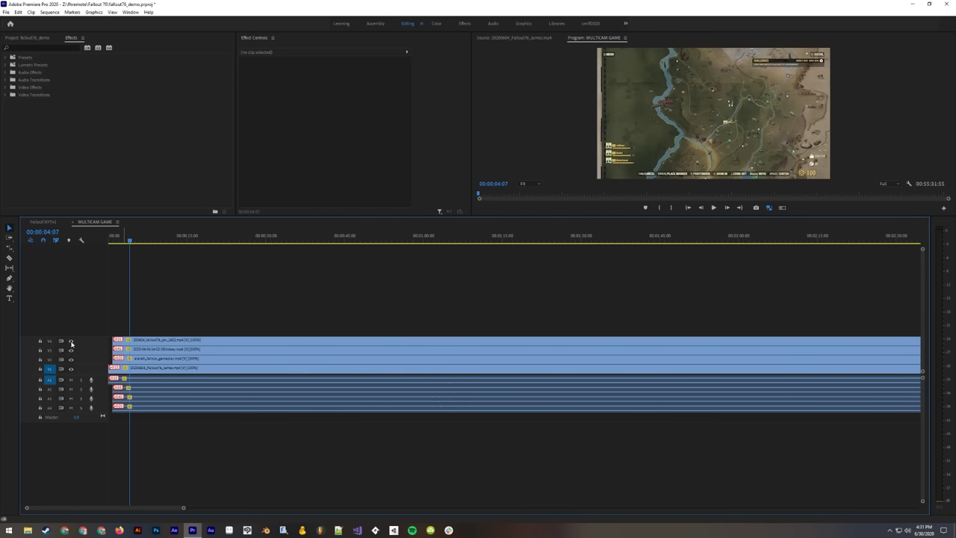
click(71, 341)
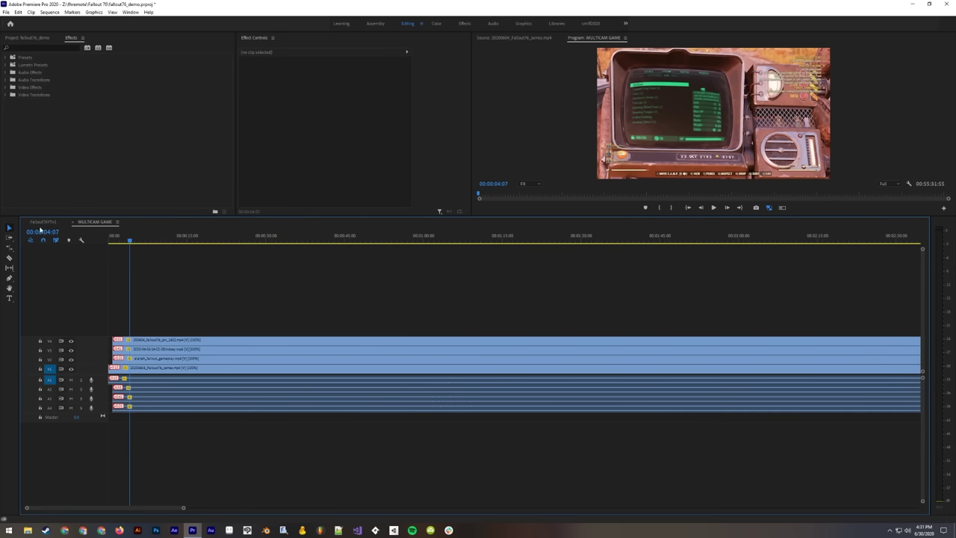
Step: Turn on multi-camera view at 00:00:21:30 in Fallout76YTv1 and compare its four gameplay angles with the nested sequence
click(42, 222)
click(780, 241)
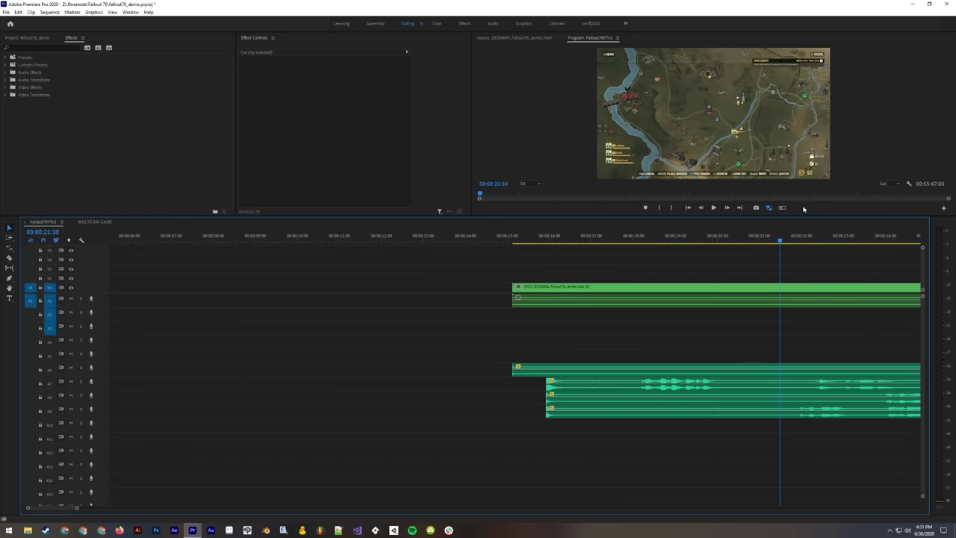
click(782, 208)
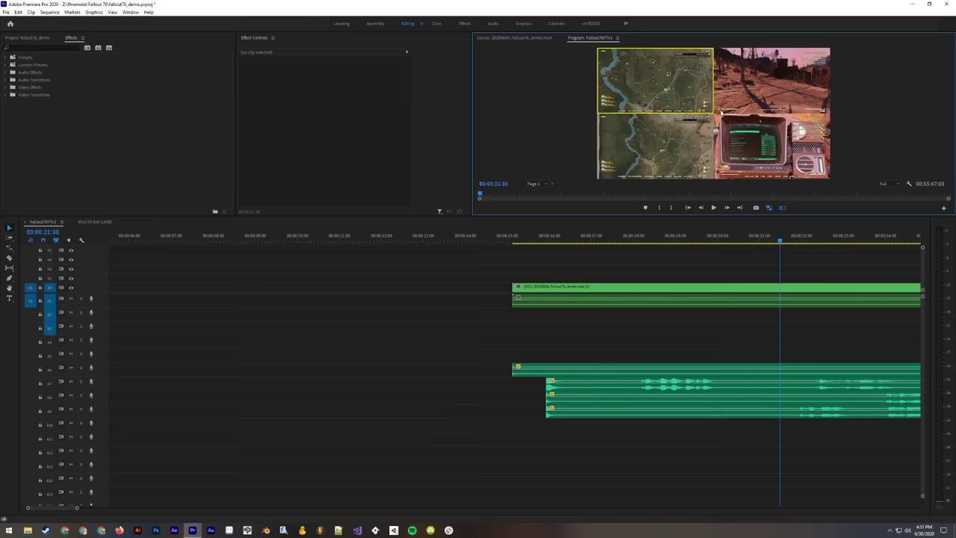
click(95, 223)
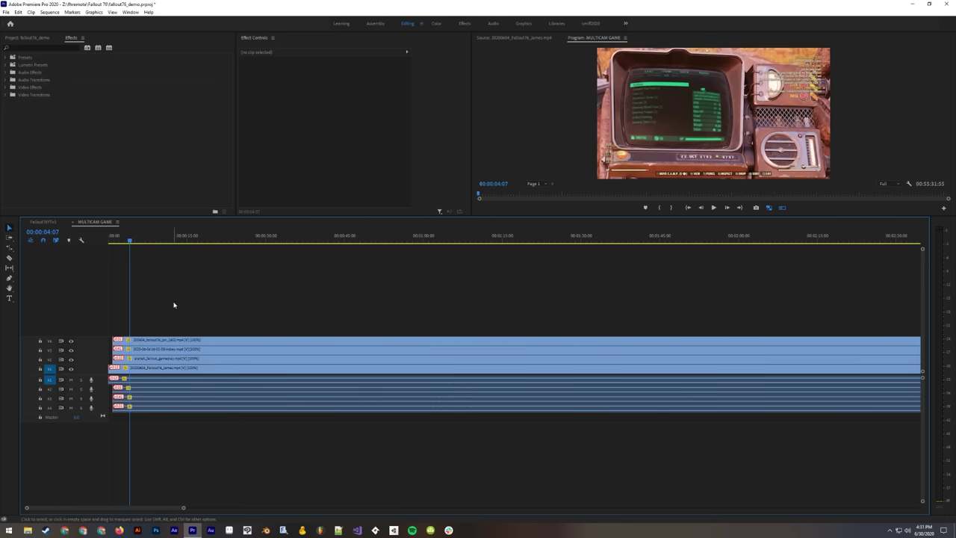
click(48, 223)
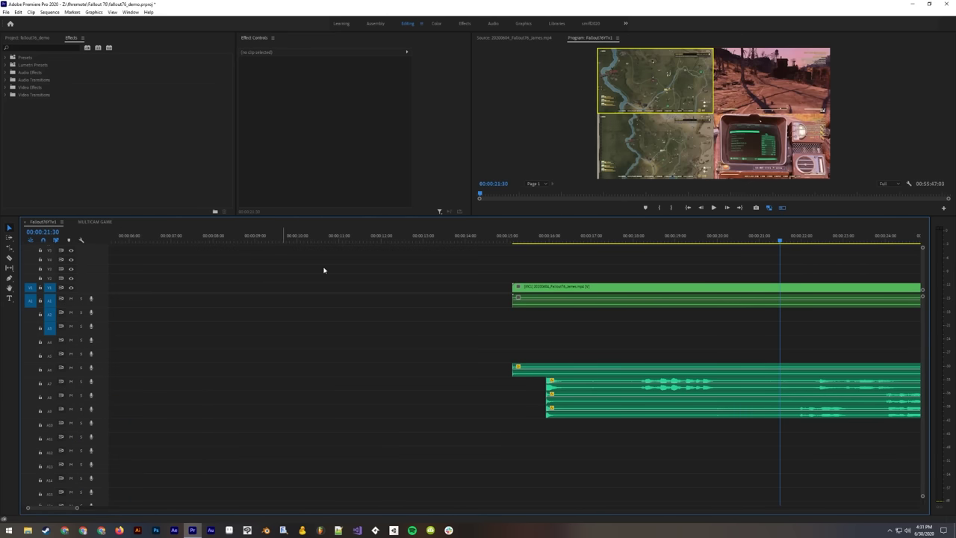
click(555, 288)
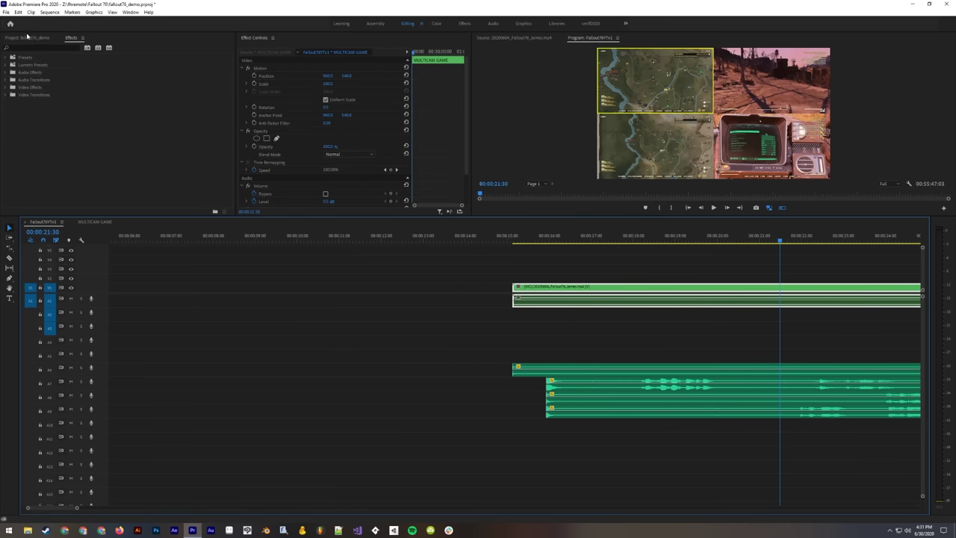
Step: Duplicate the MULTICAM GAME sequence in the project and rename the copy MULTICAM WEBCAM
click(27, 37)
right_click(29, 150)
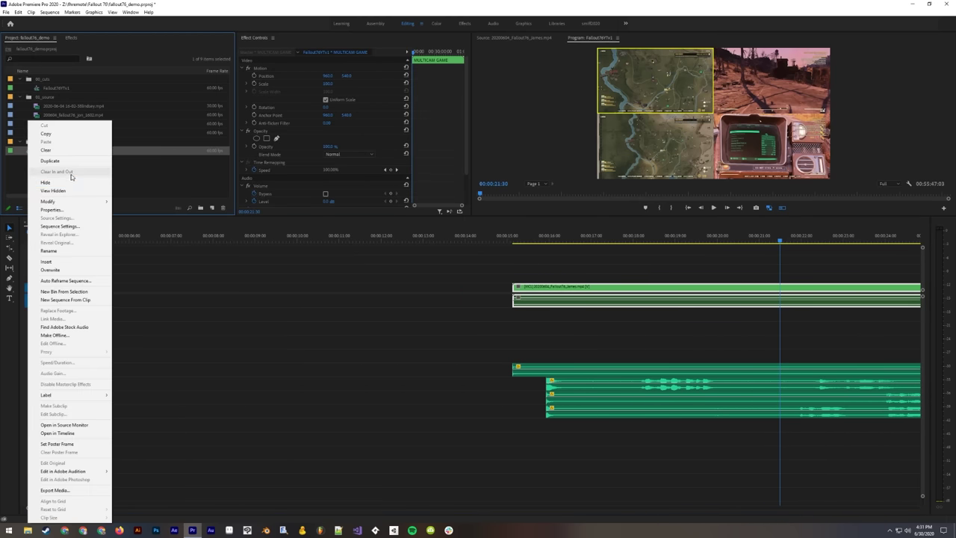
click(49, 161)
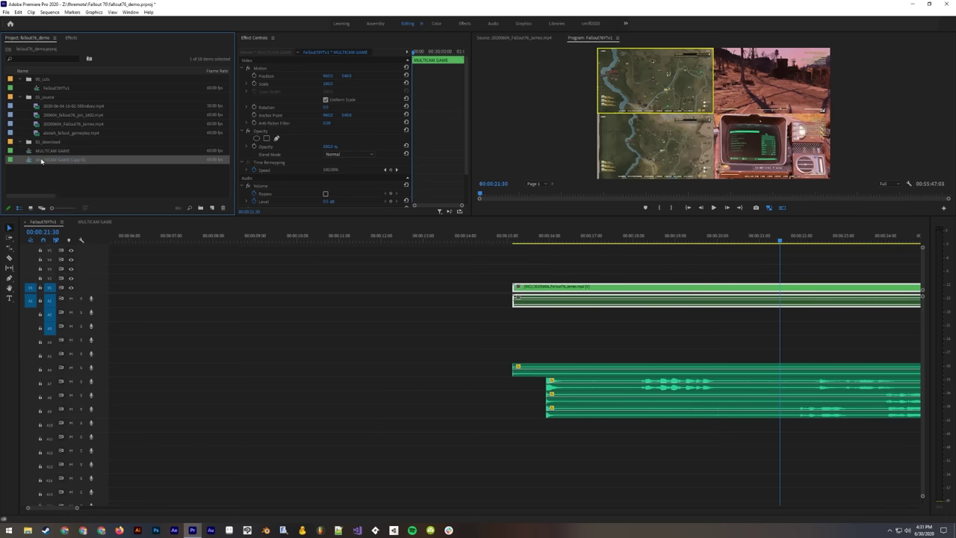
click(49, 159)
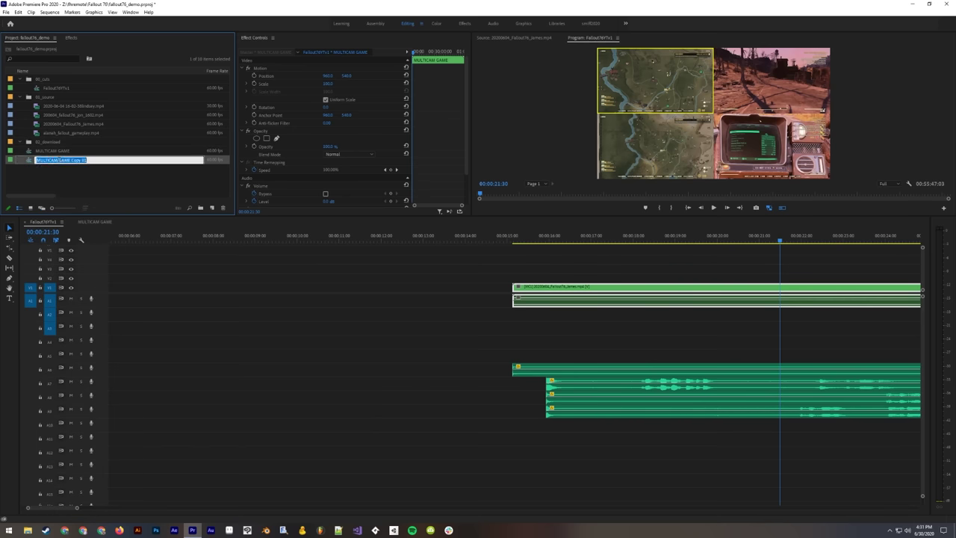
drag(59, 160, 95, 160)
text(WEBC)
click(125, 164)
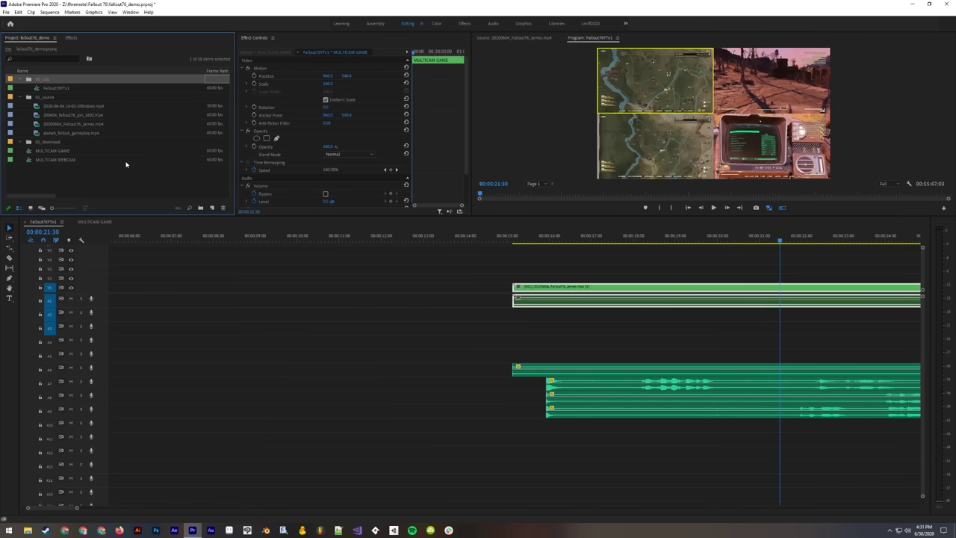
click(101, 173)
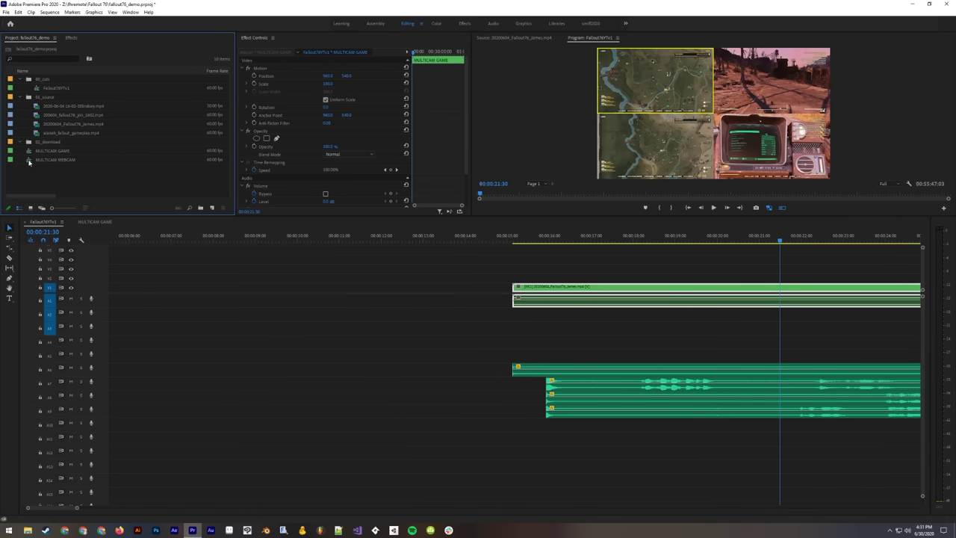
Step: Open the MULTICAM WEBCAM sequence and set the horizontal Position of its V4 and V3 clips to 1920
double_click(28, 162)
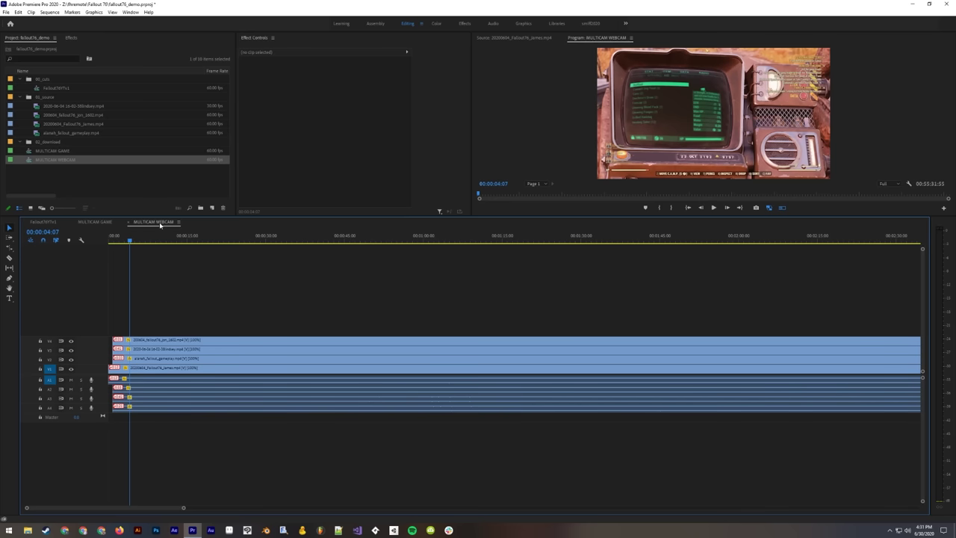
click(155, 343)
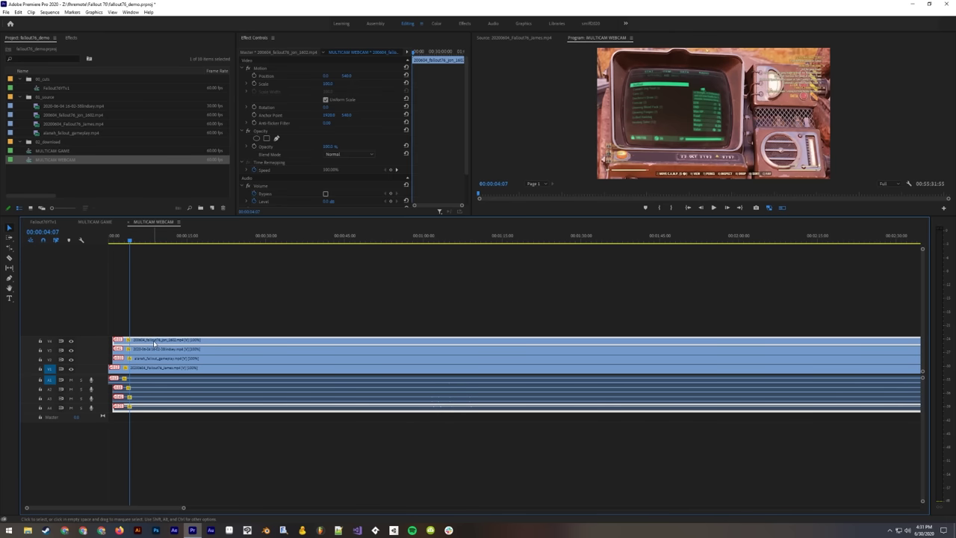
click(328, 76)
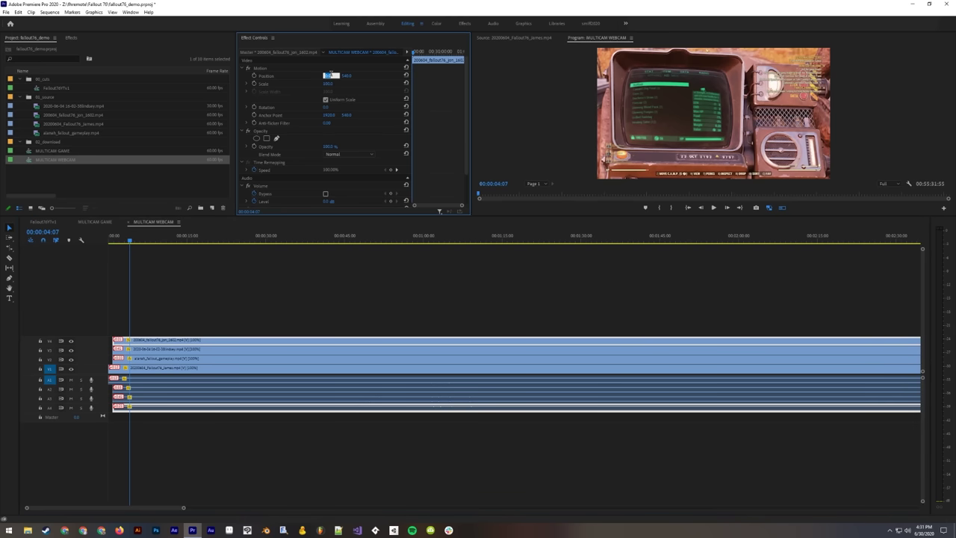
text(1920)
key(Return)
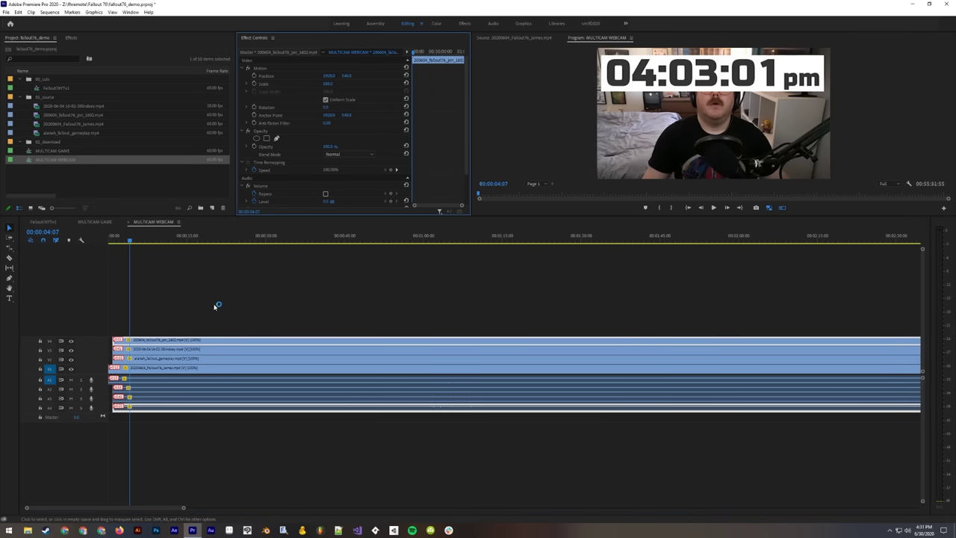
click(179, 349)
click(331, 75)
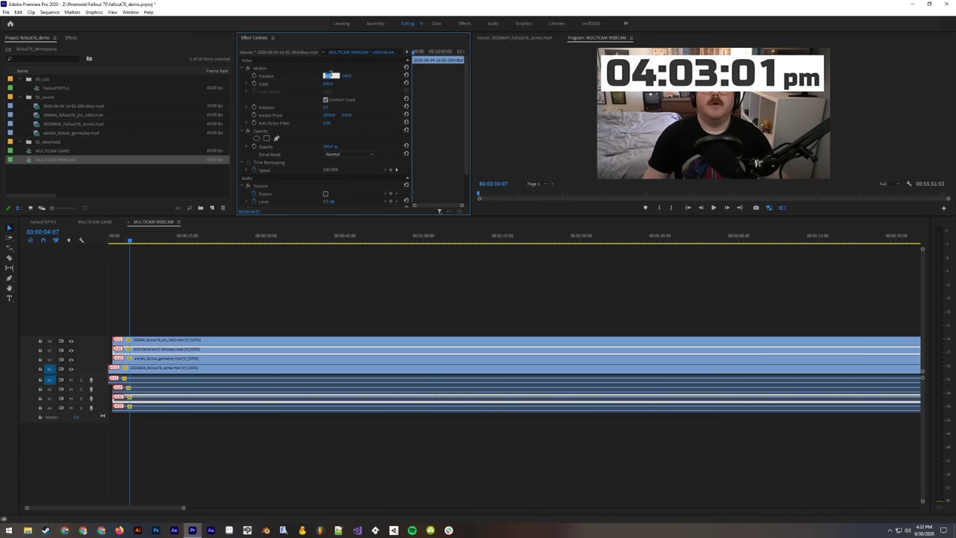
text(1920)
key(Return)
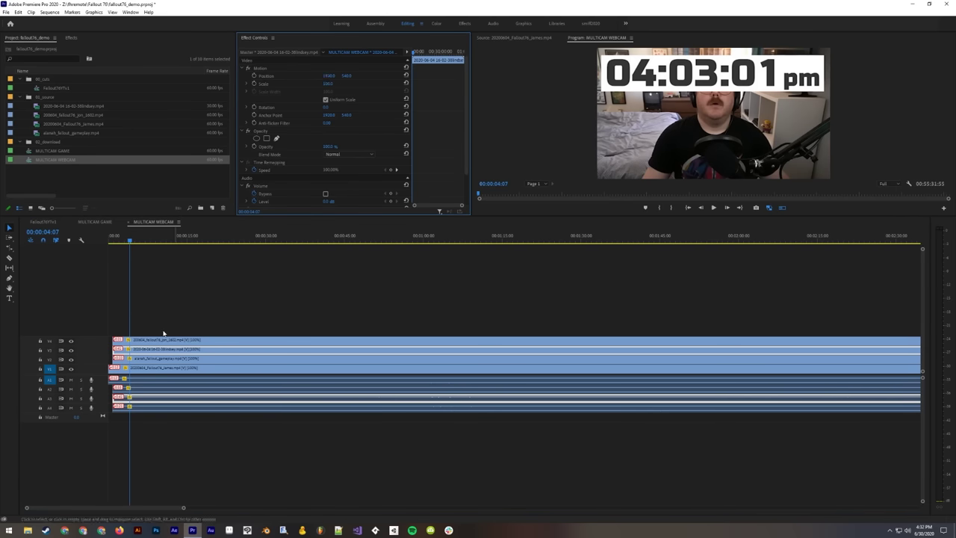
Step: Set the horizontal Position of the V2 and V1 clips in MULTICAM WEBCAM to 1920
click(154, 359)
click(330, 75)
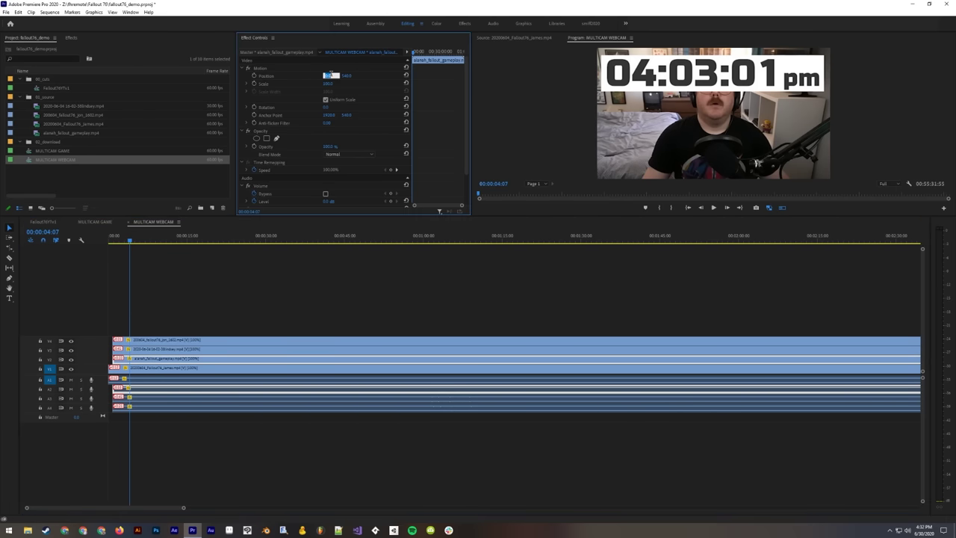
text(1920)
key(Return)
click(168, 368)
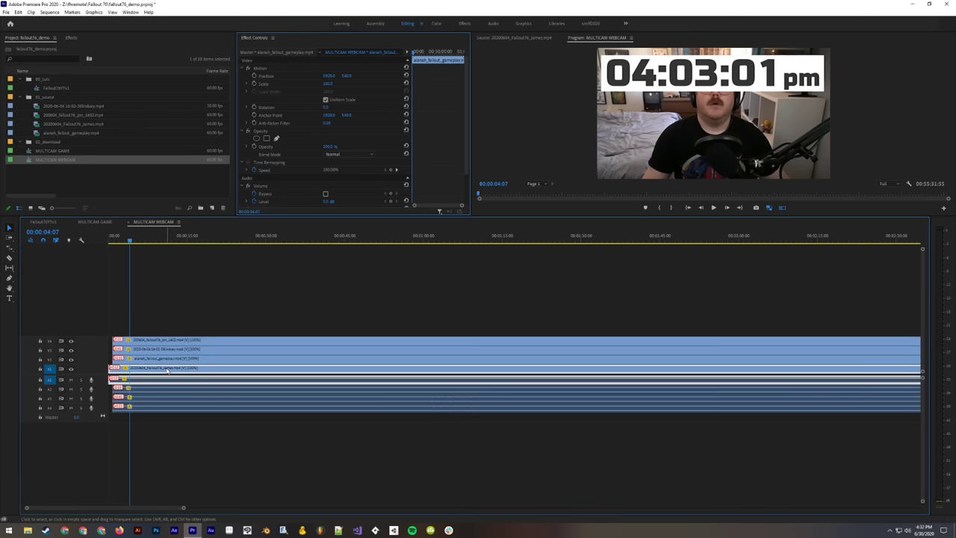
click(330, 75)
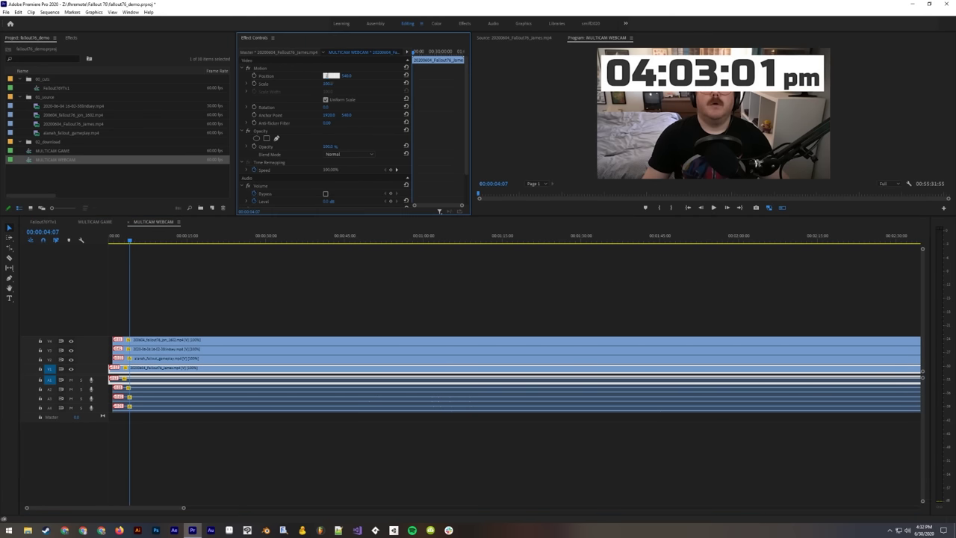
text(1920)
key(Return)
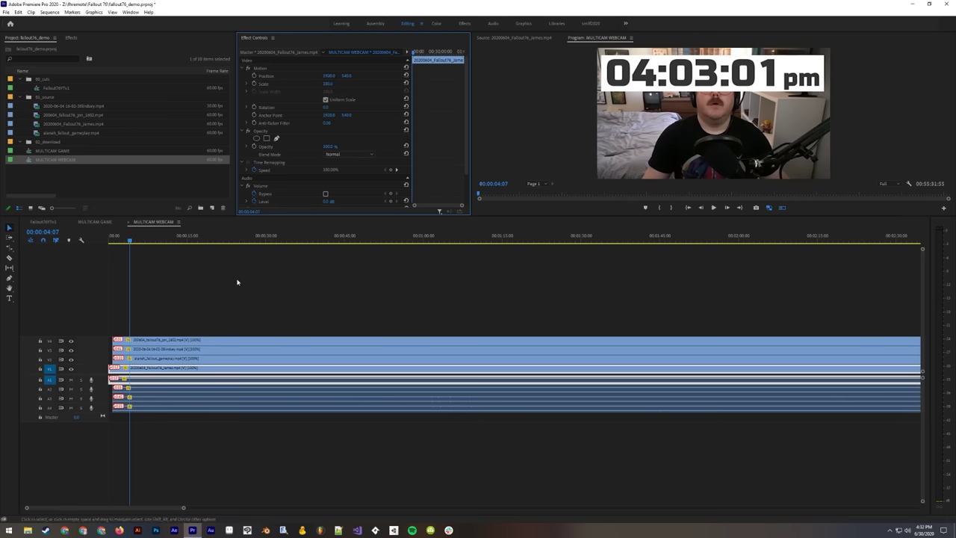
Step: Delete all the audio clips from the MULTICAM WEBCAM sequence
click(236, 282)
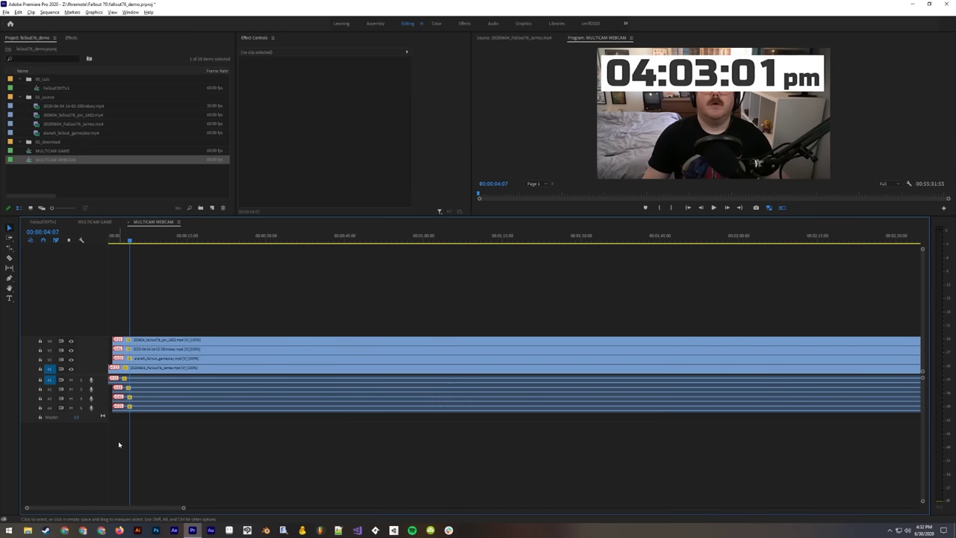
drag(114, 441, 190, 385)
key(Delete)
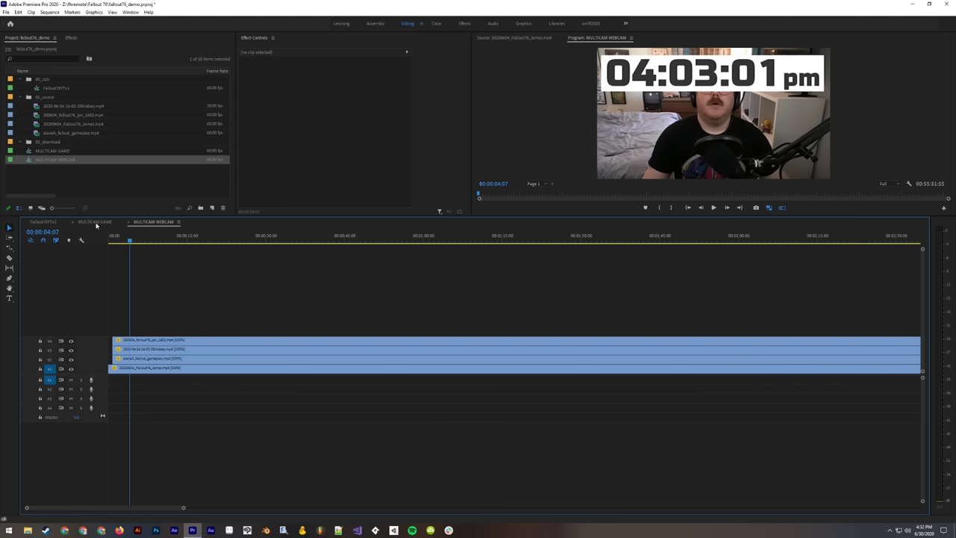
Step: Nest MULTICAM WEBCAM on V2 of Fallout76YTv1, aligned with the start of the V1 multicam clip, and delete its nested audio
click(47, 222)
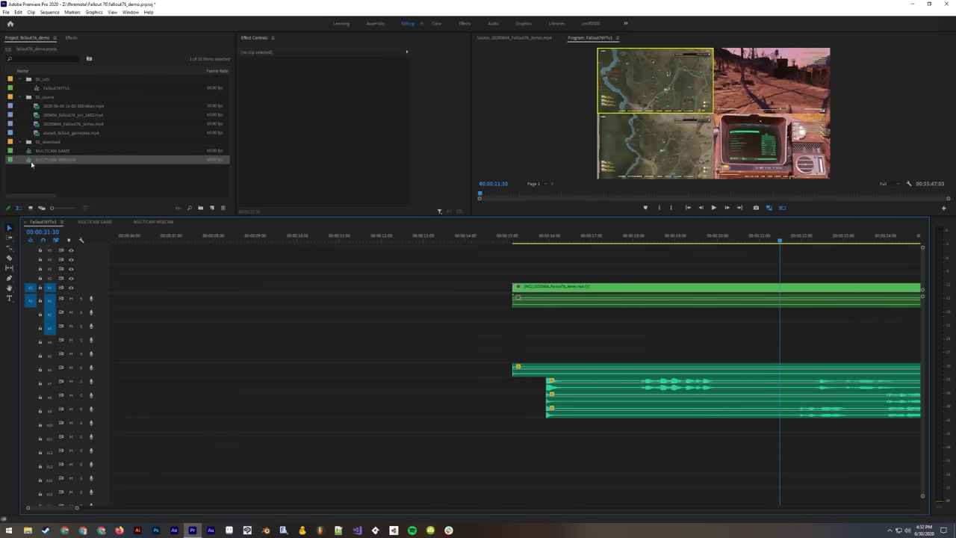
drag(32, 165, 517, 285)
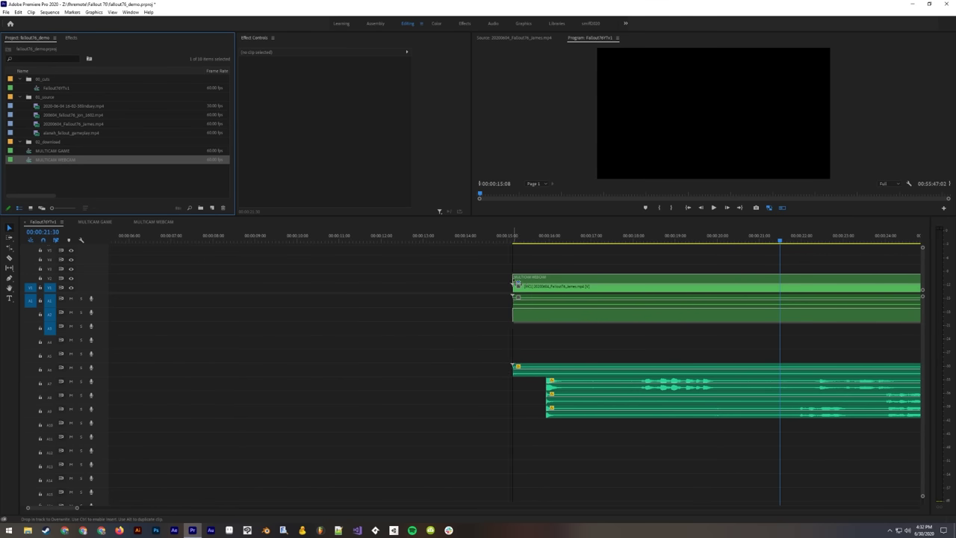
click(538, 318)
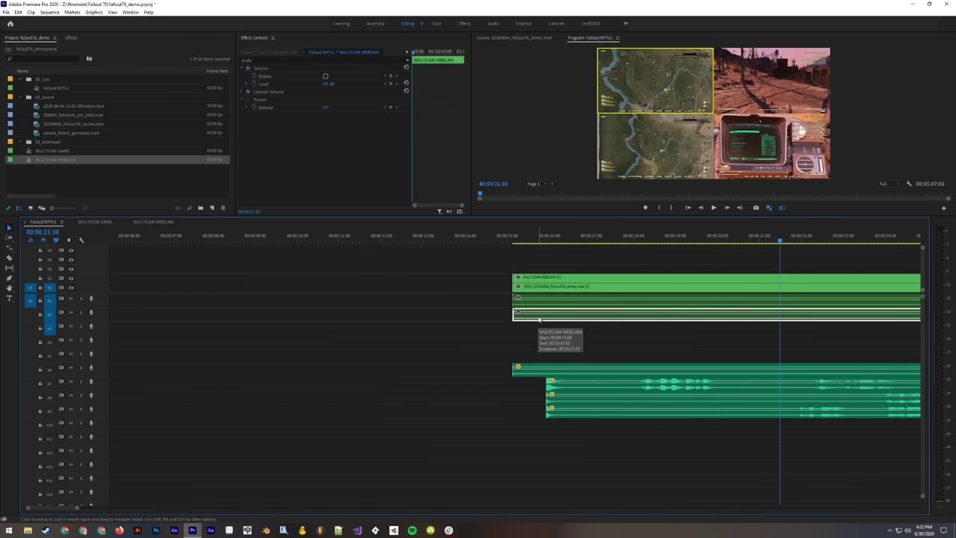
key(Delete)
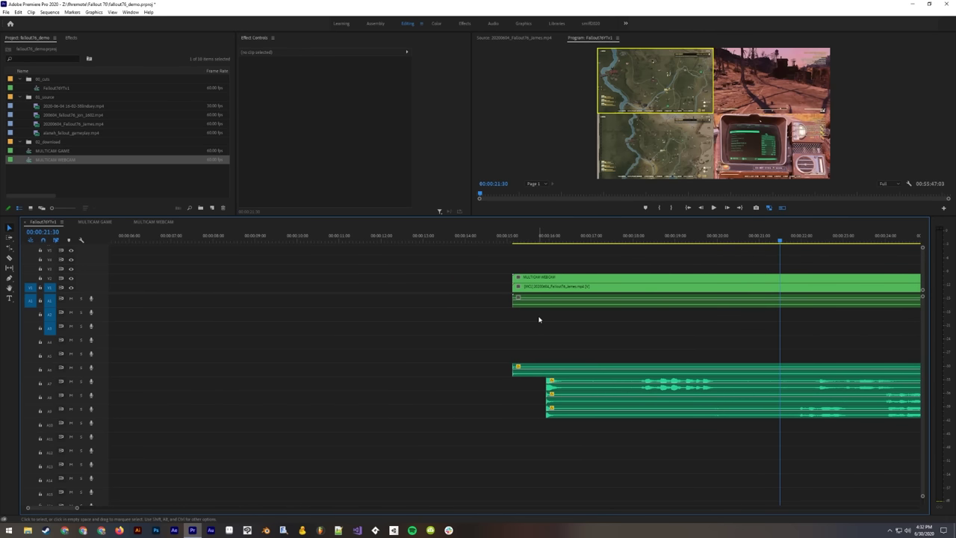
Step: Enable Multi-Camera on the V2 webcam clip and turn off the multi-camera view at 00:00:18:18
right_click(562, 281)
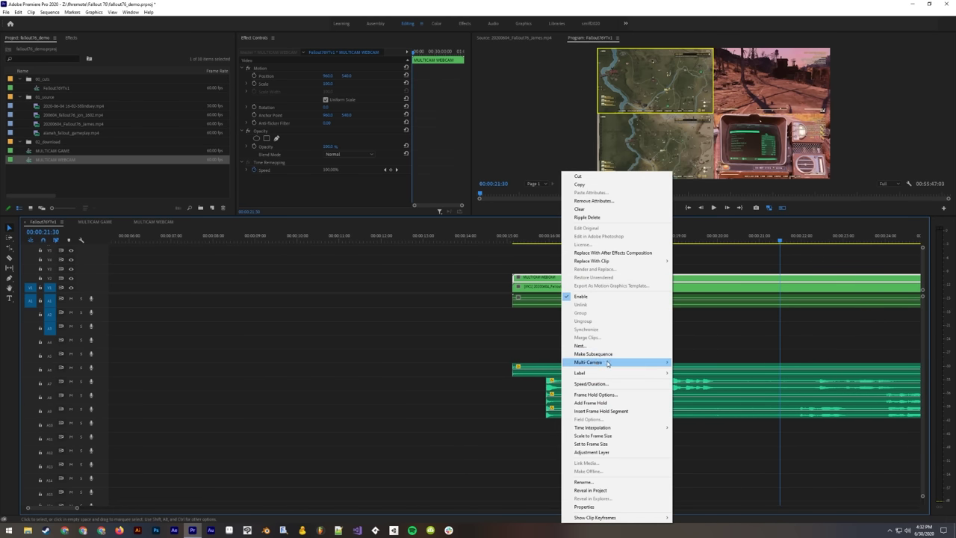
mouse_move(645, 364)
click(697, 362)
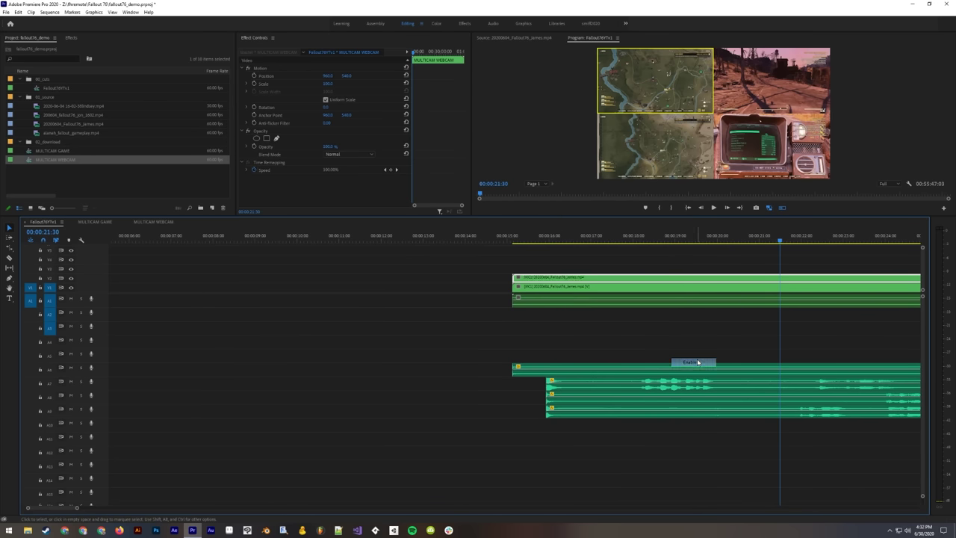
click(623, 334)
click(645, 239)
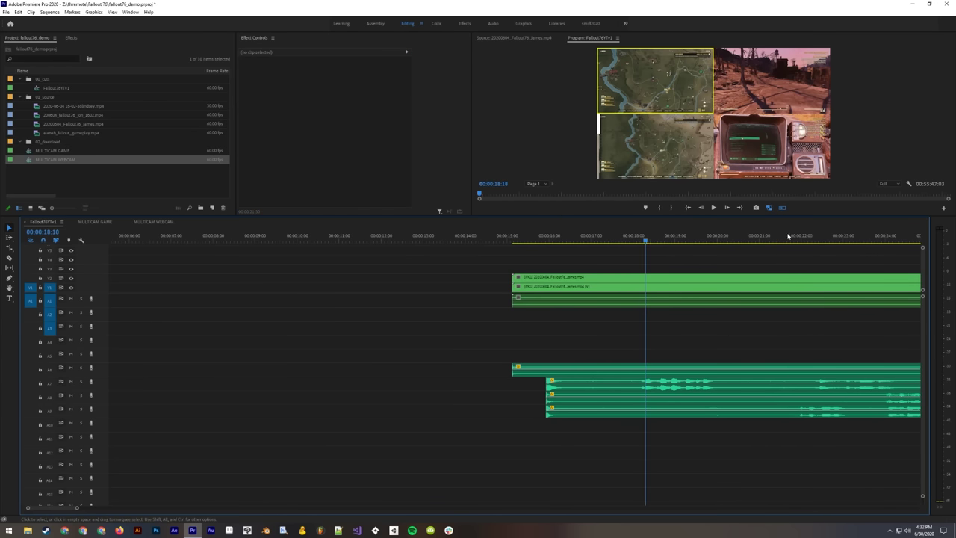
click(782, 207)
Step: Scale the V2 webcam clip to 25 and reposition it in the upper-right corner of the video frame
click(652, 281)
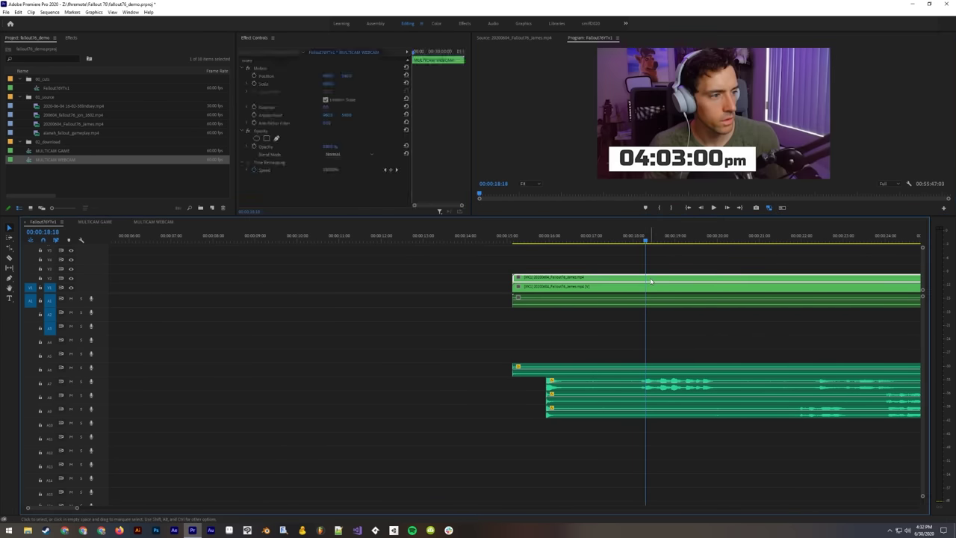
click(333, 83)
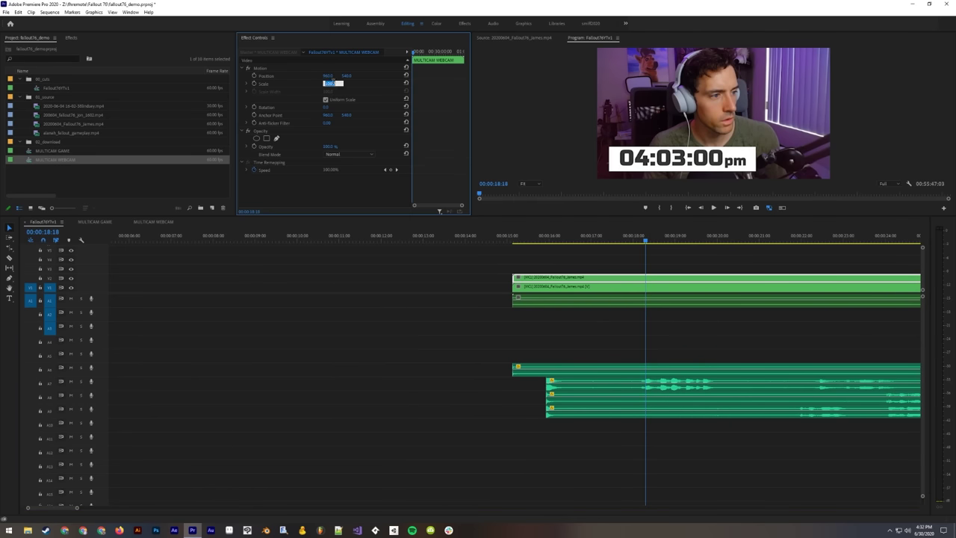
text(25)
key(Return)
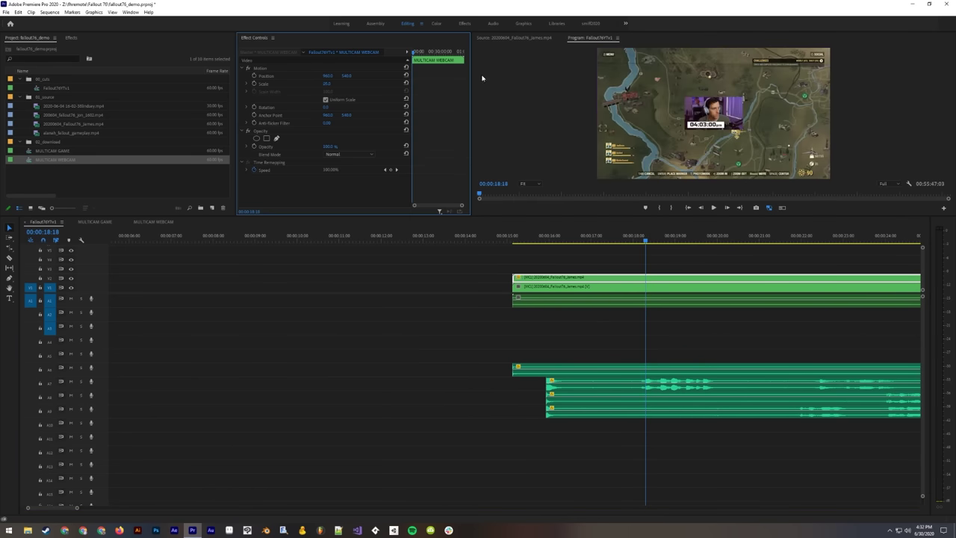
click(271, 68)
drag(721, 112, 809, 64)
click(673, 259)
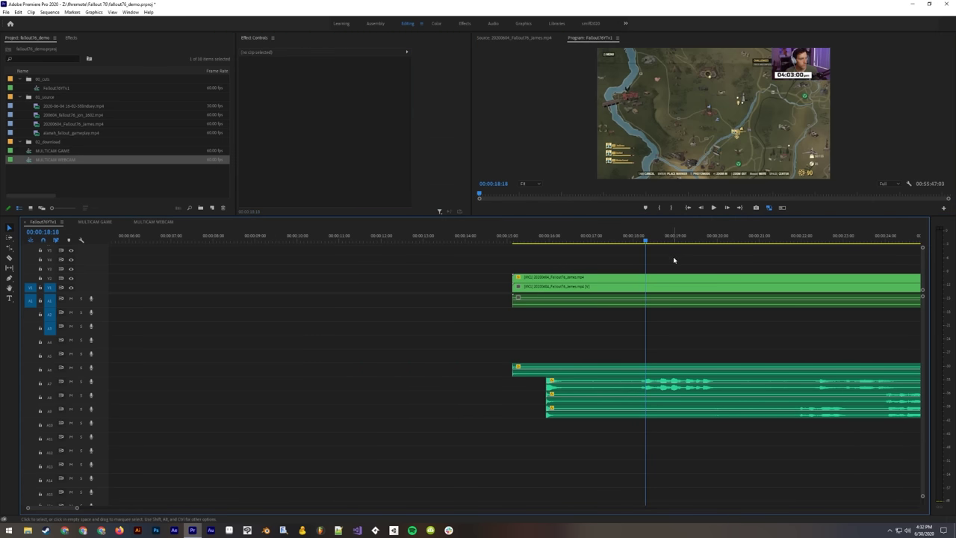
Step: Try switching the gameplay and webcam multicam clips separately to other players' camera angles at 00:00:18:18
key(3)
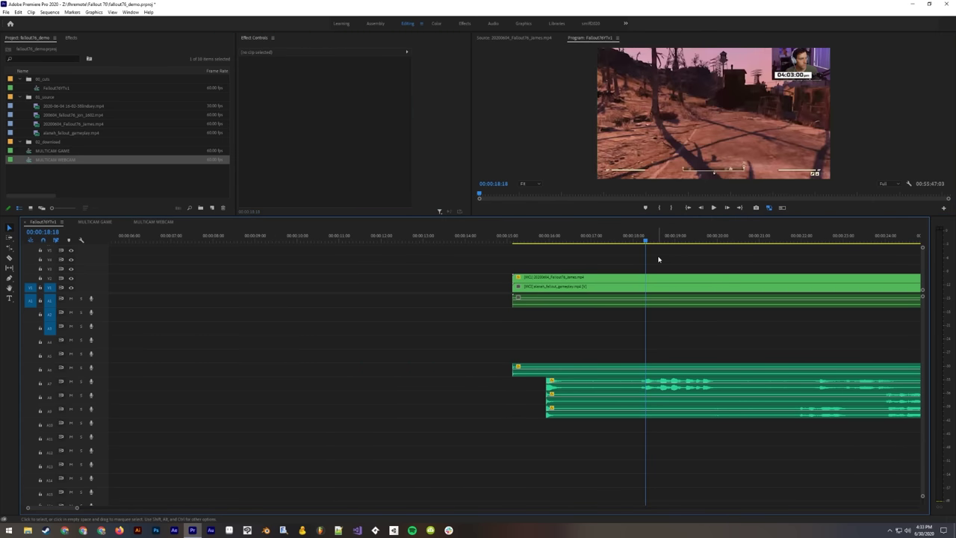
click(647, 281)
key(2)
click(670, 260)
key(3)
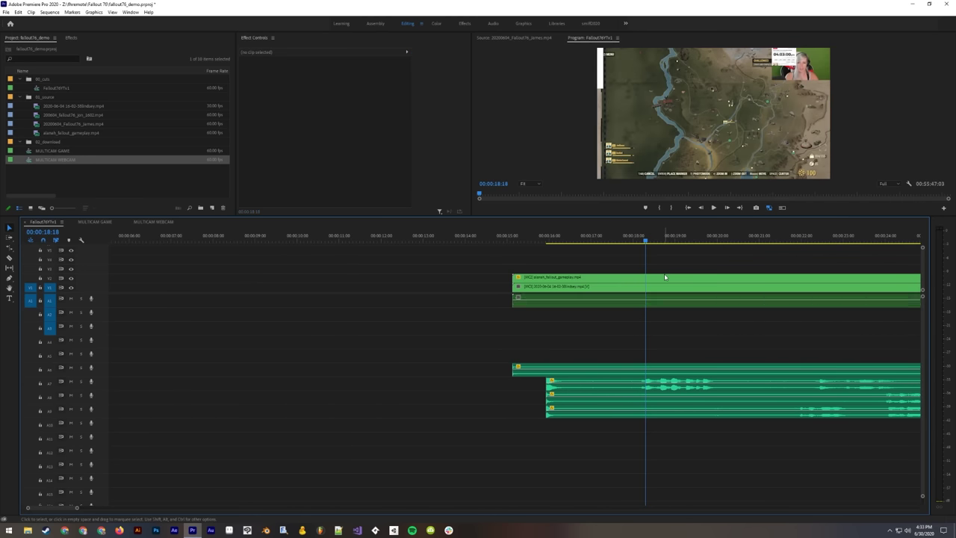
click(663, 280)
key(3)
click(669, 269)
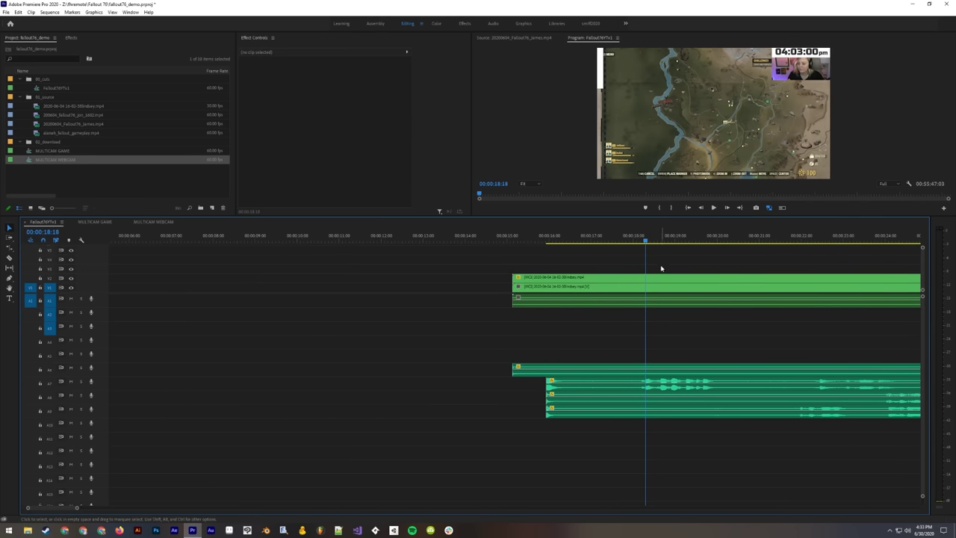
Step: Select the V1 and V2 multicam clips together, try switching both through the four camera angles, and deselect them
drag(661, 266, 668, 292)
key(1)
key(2)
key(4)
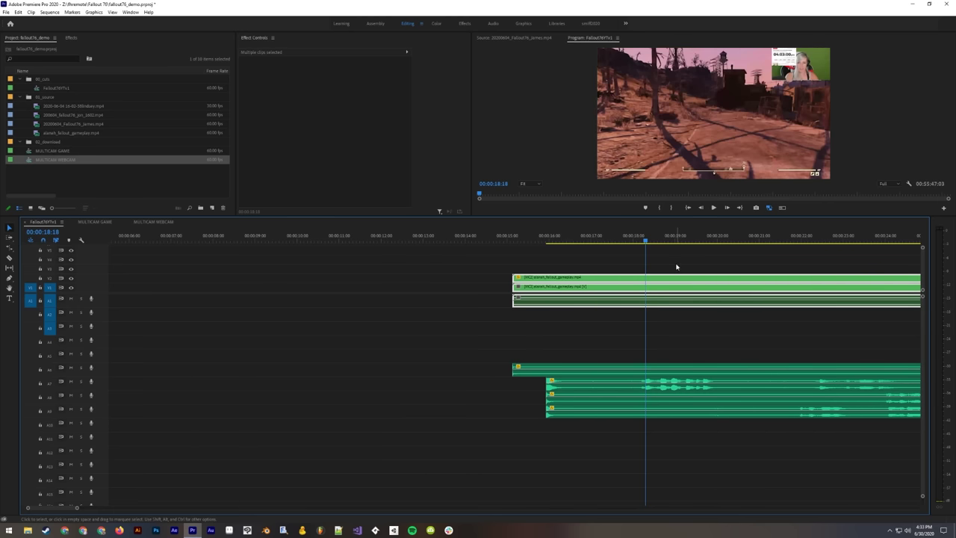
key(3)
key(grave)
key(grave)
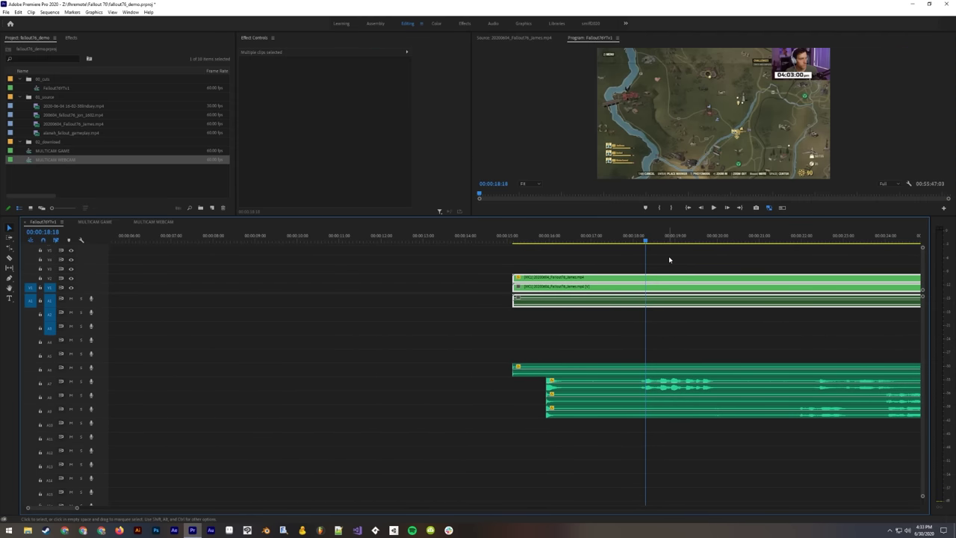
key(4)
key(2)
click(660, 269)
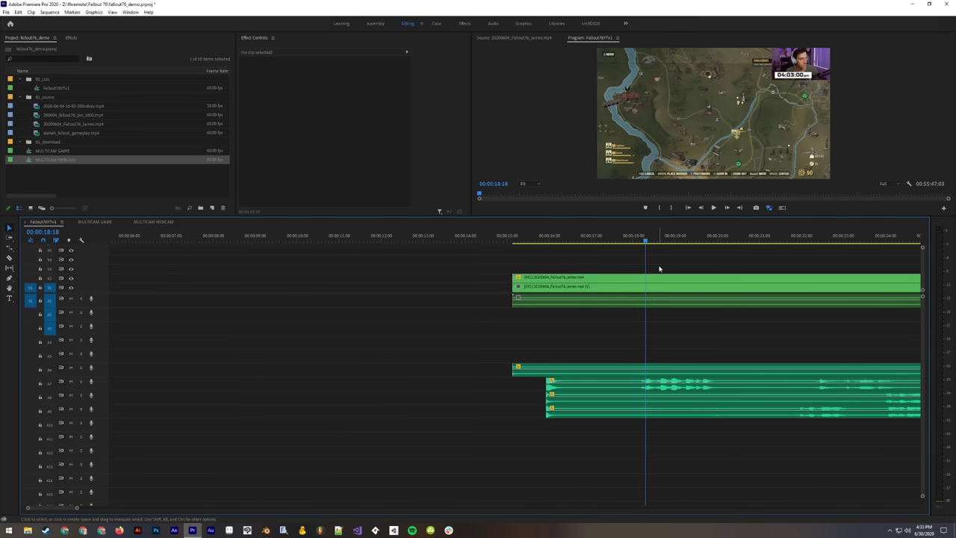
Step: Try switching both multicam clips to matching player angles with neither clip selected
key(3)
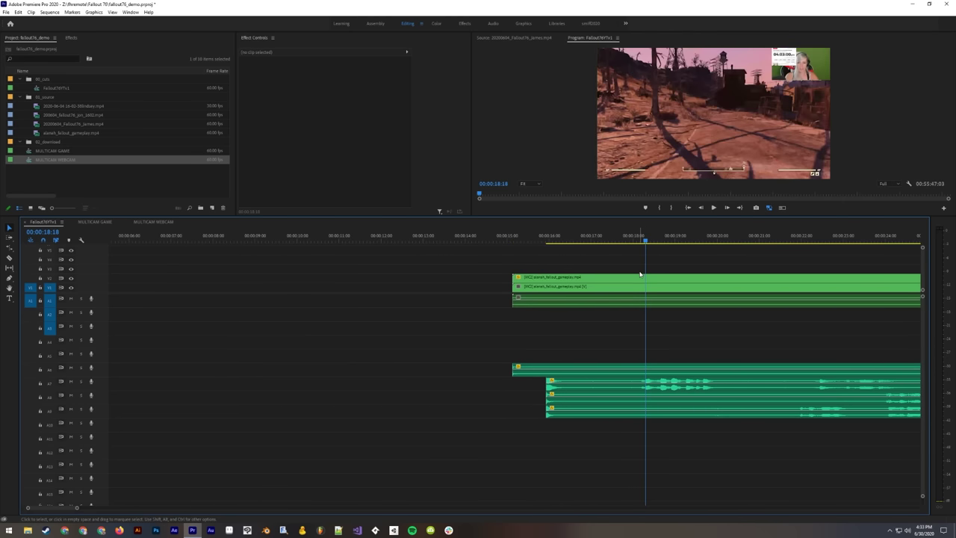
key(2)
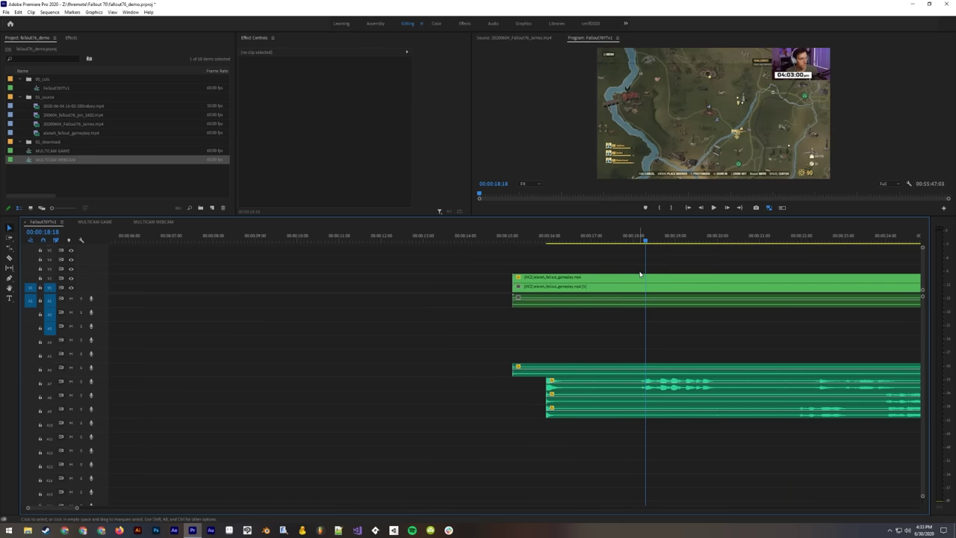
key(2)
key(3)
key(4)
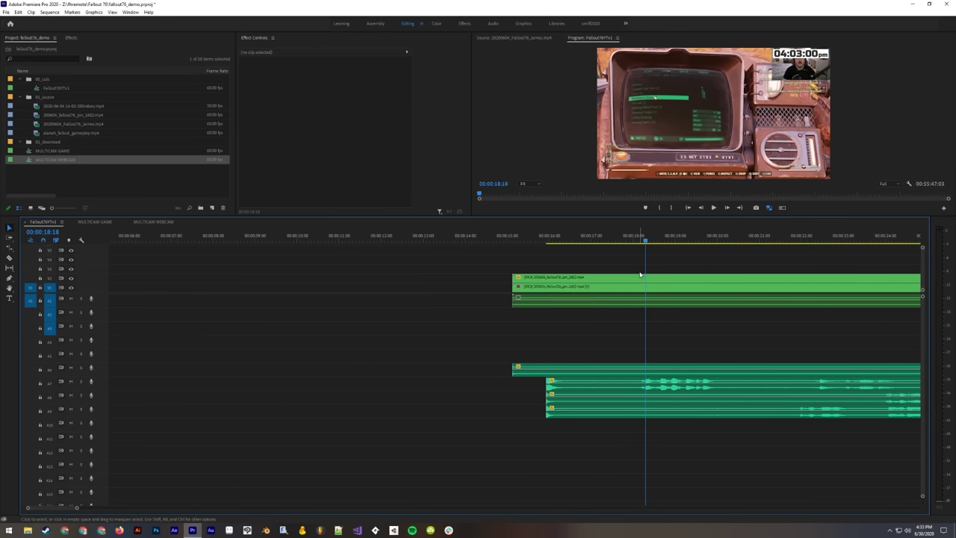
Step: Undo the camera angle switches and the scaling and repositioning of the V2 webcam clip
key(3)
key(2)
key(3)
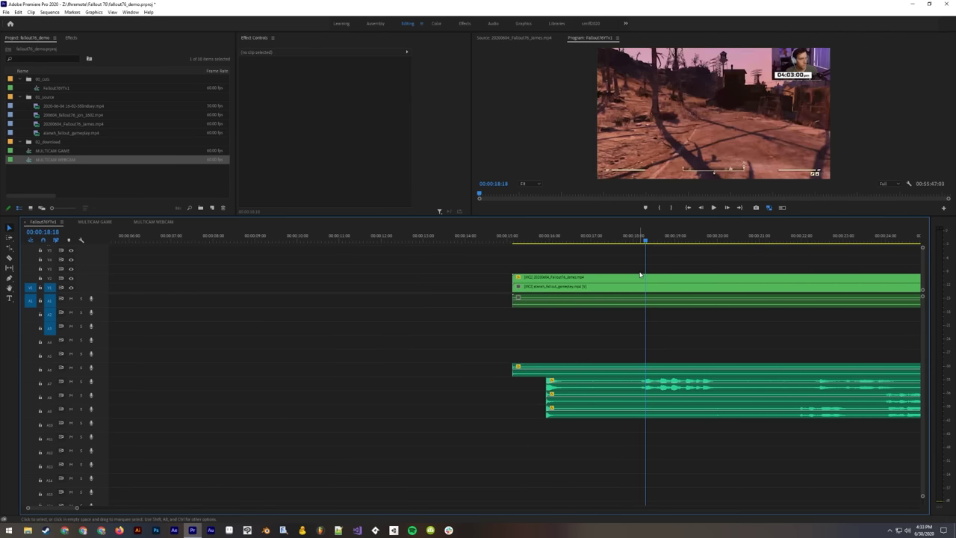
key(2)
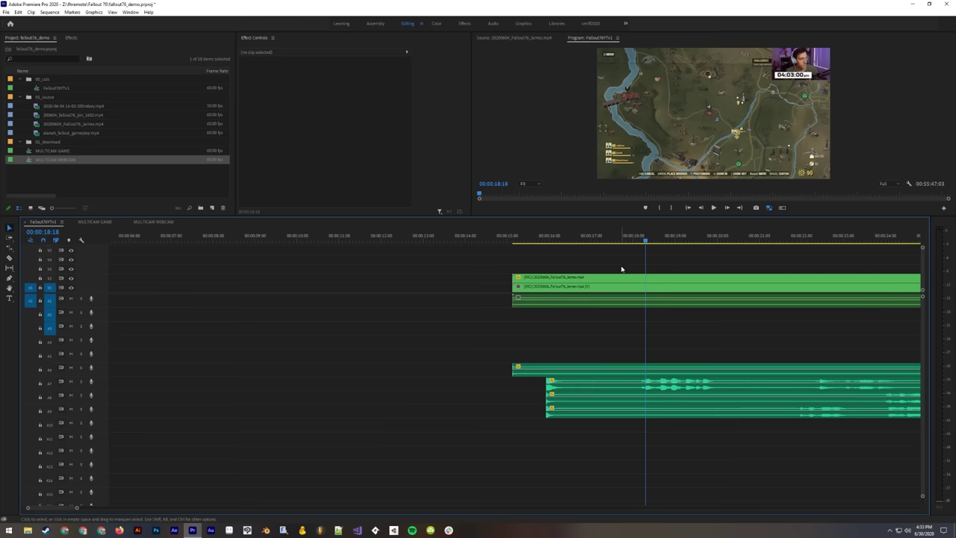
key(1)
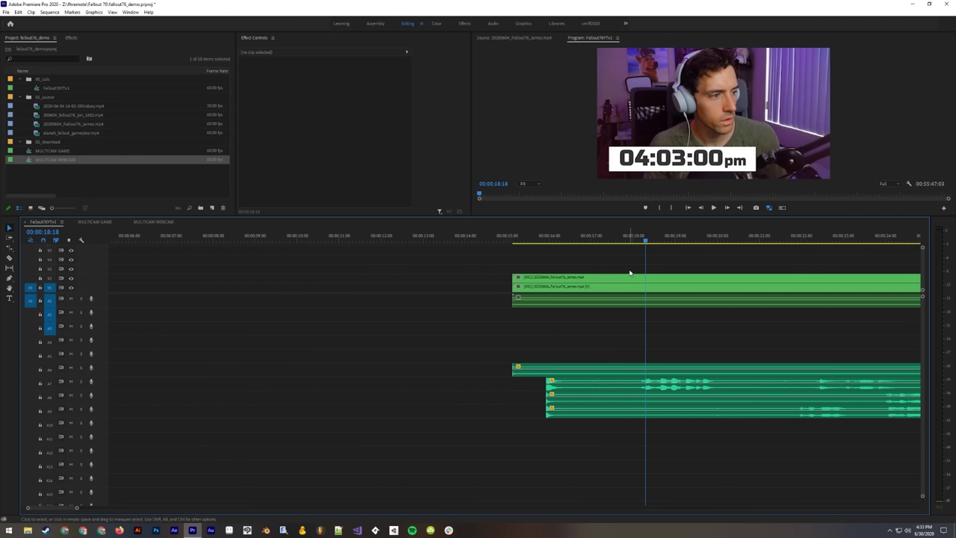
Step: Disable multi-camera on the V2 webcam clip in Fallout76YTv1 and scrub the playhead to about 00:00:19:07
click(616, 277)
right_click(599, 283)
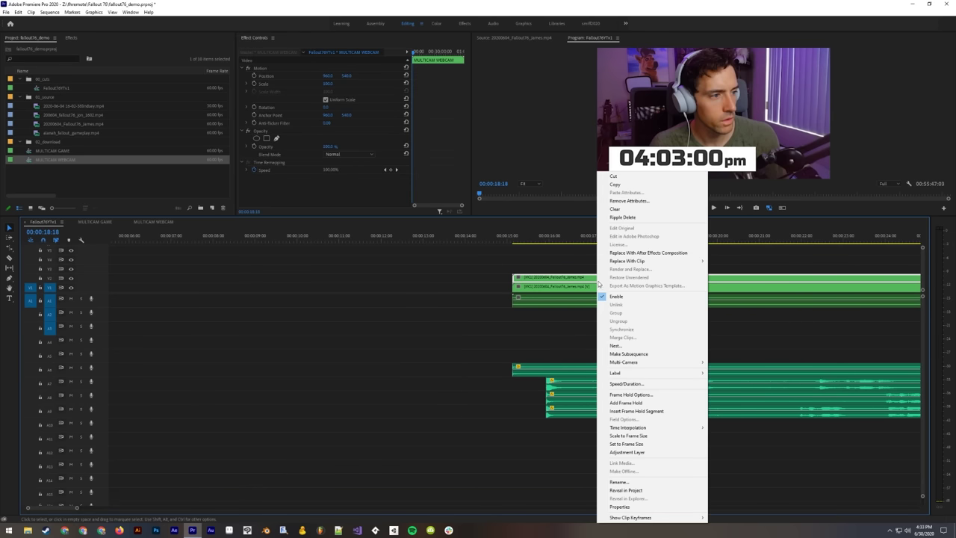
mouse_move(682, 363)
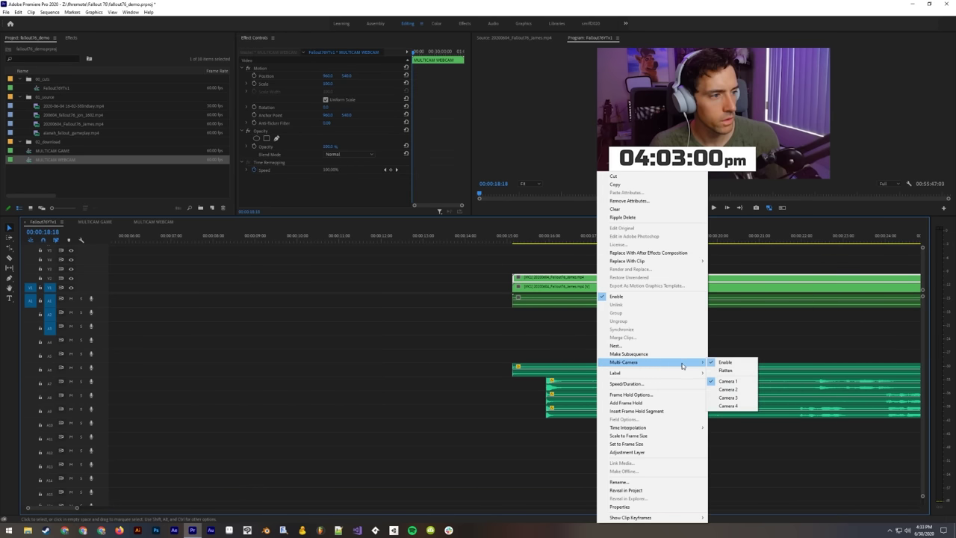
click(733, 373)
drag(646, 241, 683, 260)
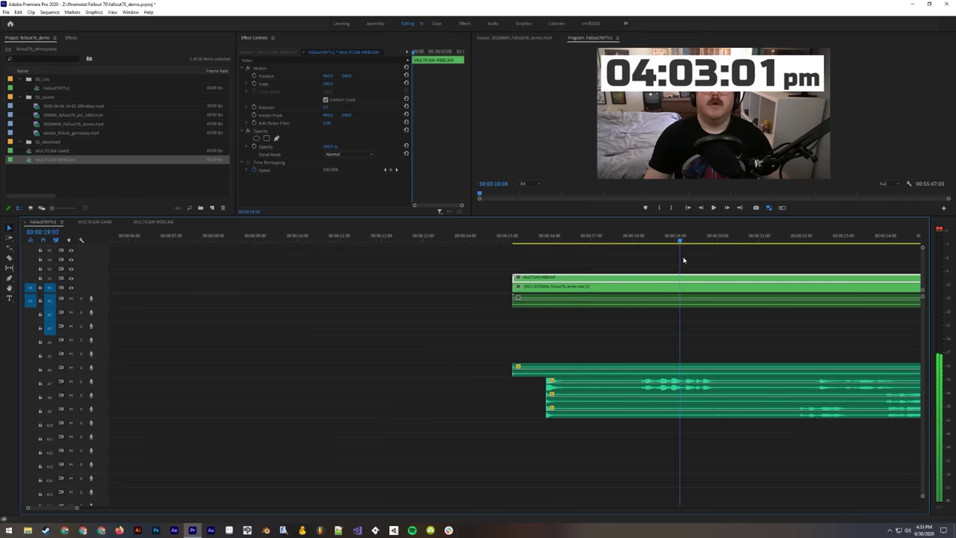
Step: Examine the four stacked webcam clips in the MULTICAM WEBCAM sequence and return to Fallout76YTv1
click(150, 222)
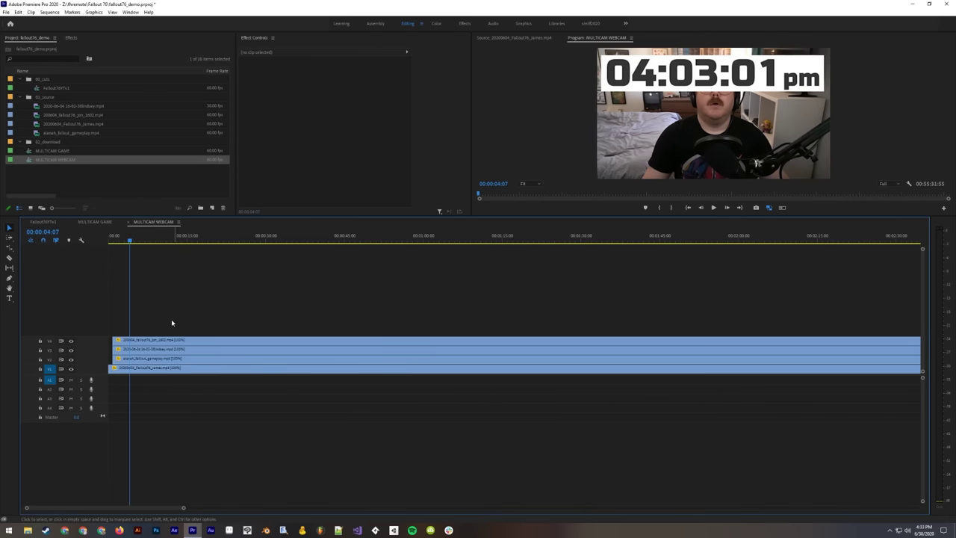
click(145, 340)
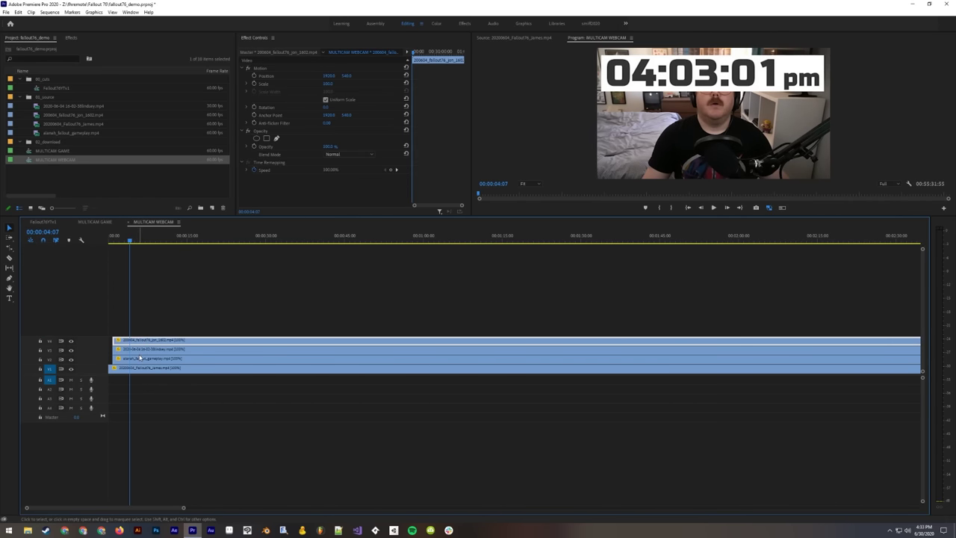
click(137, 349)
click(138, 358)
click(138, 368)
click(38, 222)
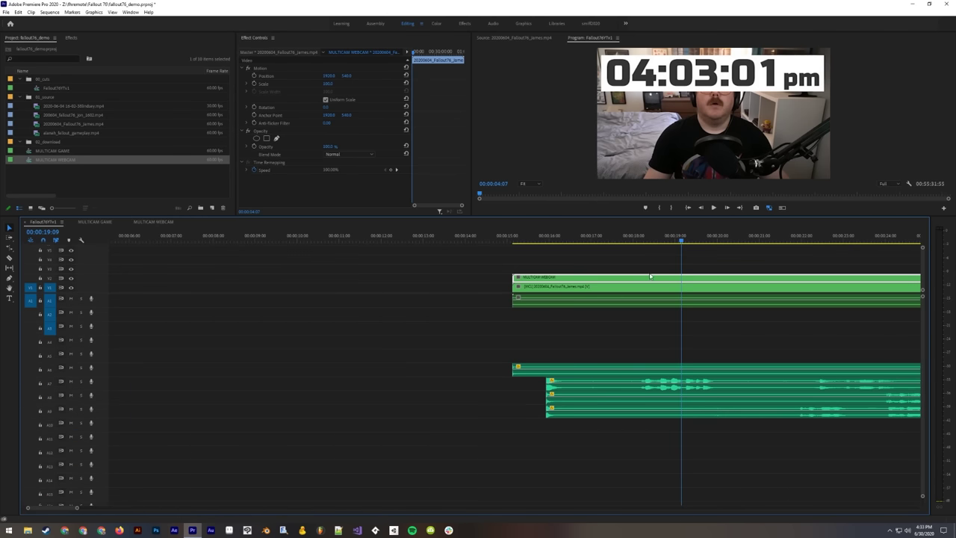
Step: Enable multi-camera again on the V2 webcam clip in Fallout76YTv1
right_click(582, 281)
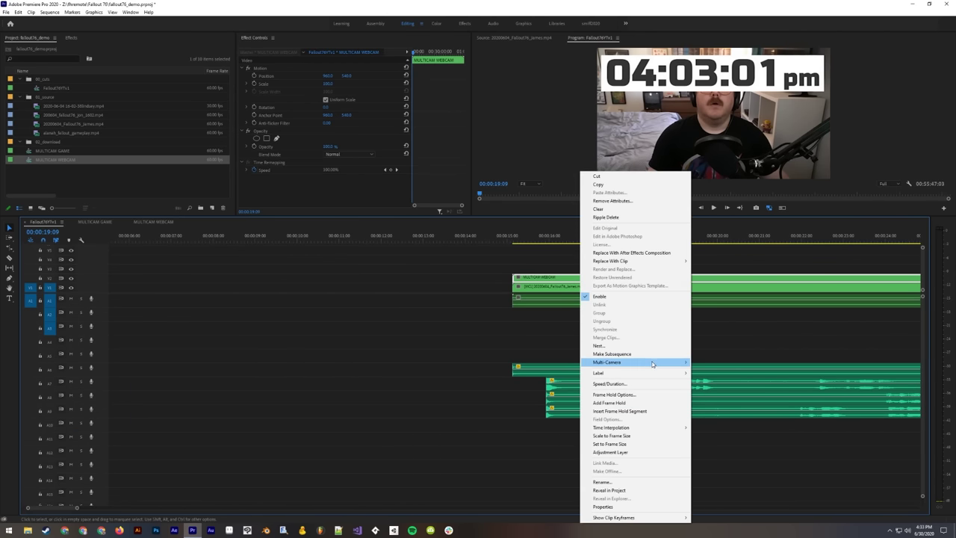
mouse_move(647, 363)
click(706, 364)
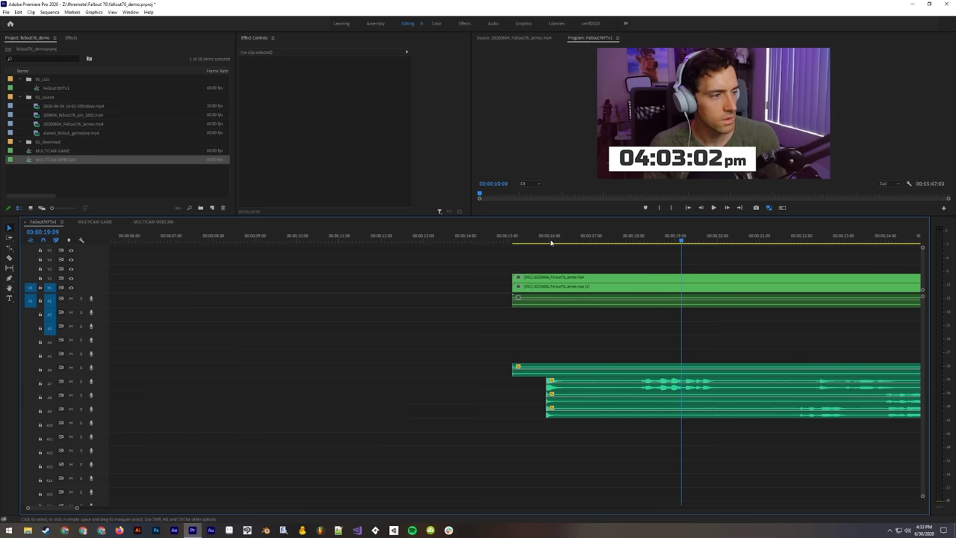
Step: Move the Fallout76YTv1 playhead to 00:00:19:31 and turn on the multi-camera view in the Program monitor
drag(544, 239, 695, 284)
scroll(619, 381, down, 1)
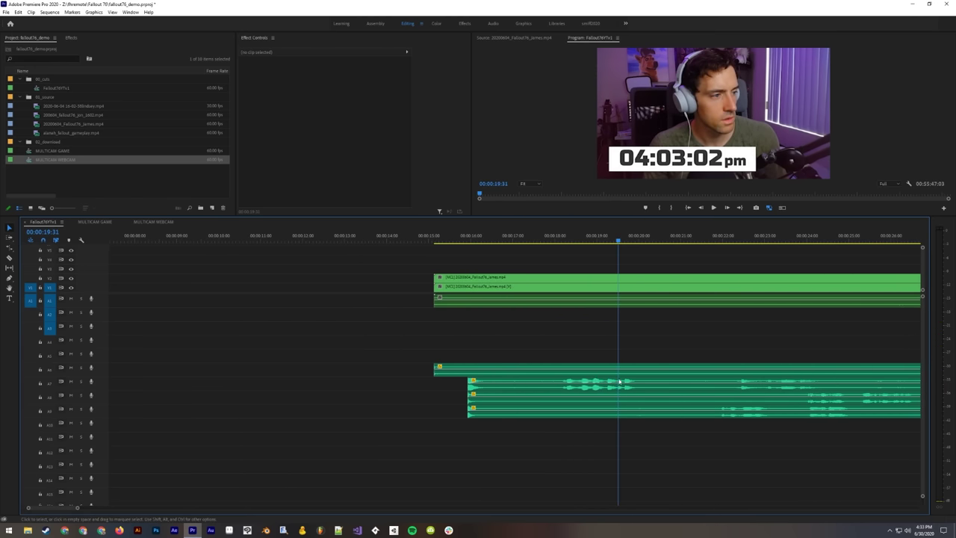
scroll(619, 383, down, 1)
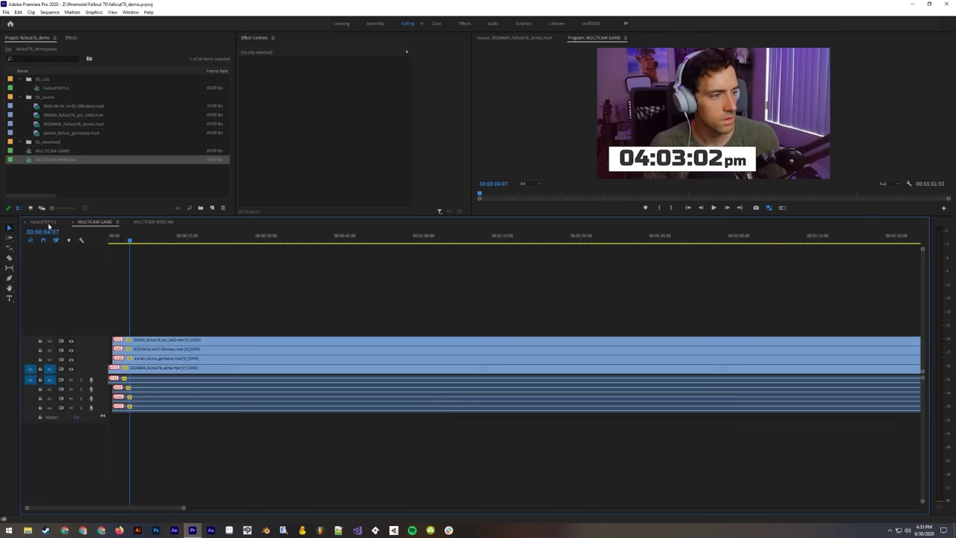
click(782, 207)
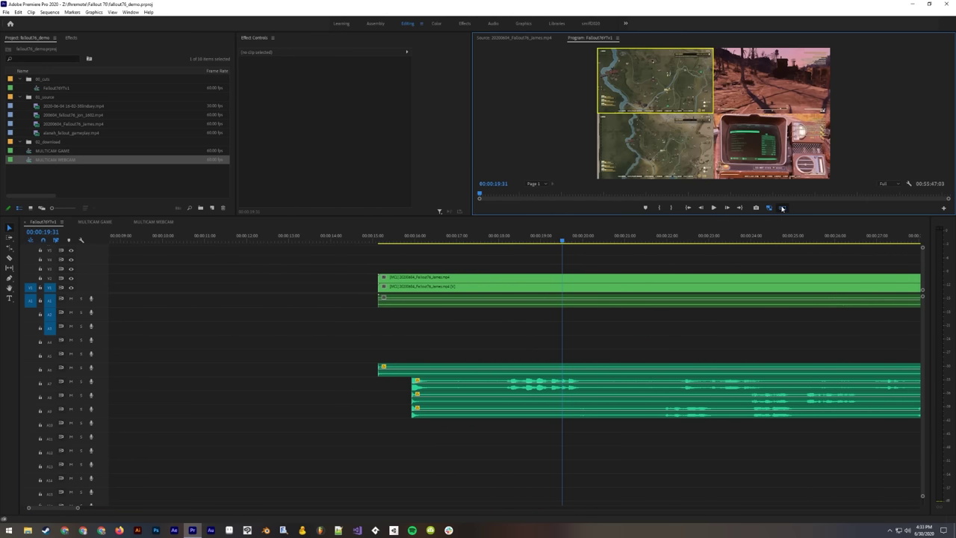
Step: Duplicate the four V1–V4 video clips in the MULTICAM GAME sequence onto tracks V5–V8, without their audio
click(95, 222)
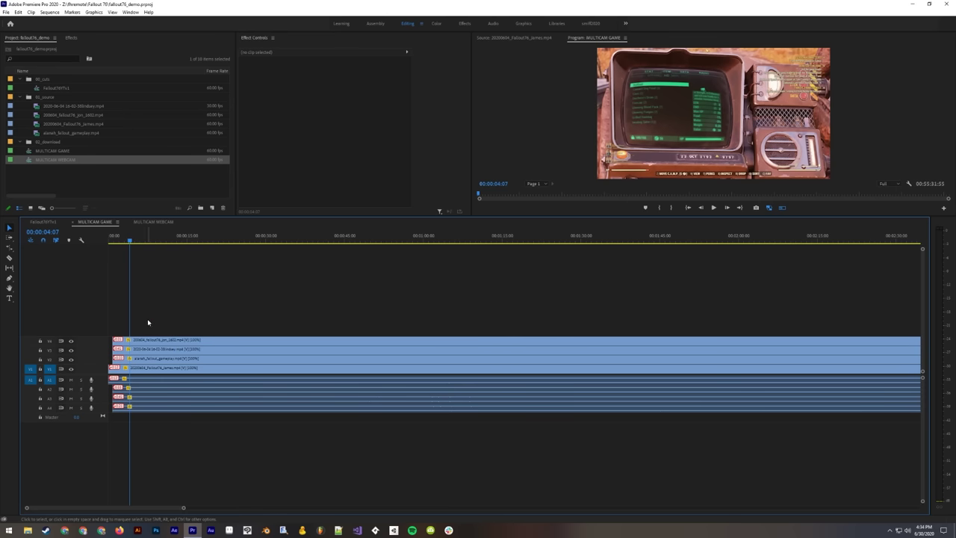
drag(147, 311, 202, 374)
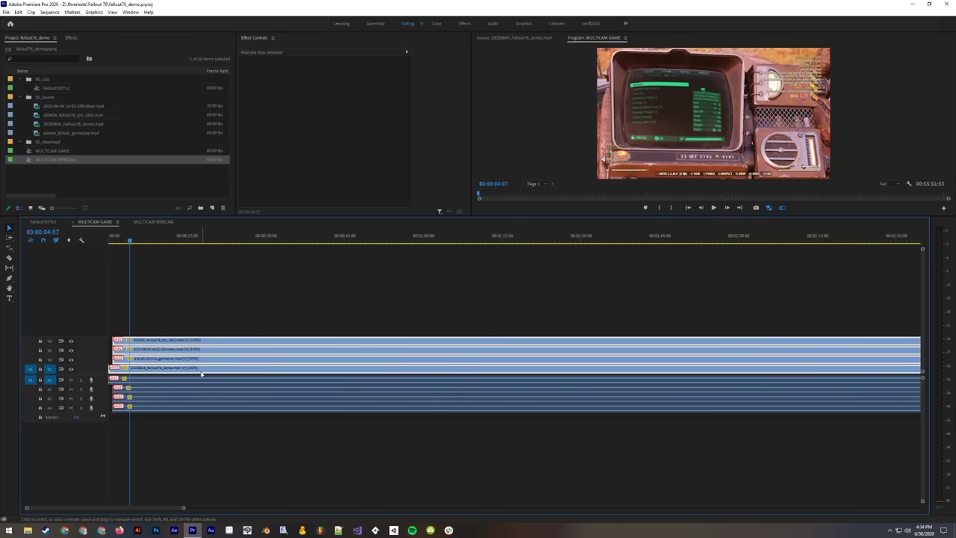
drag(145, 309, 209, 372)
drag(149, 374, 141, 341)
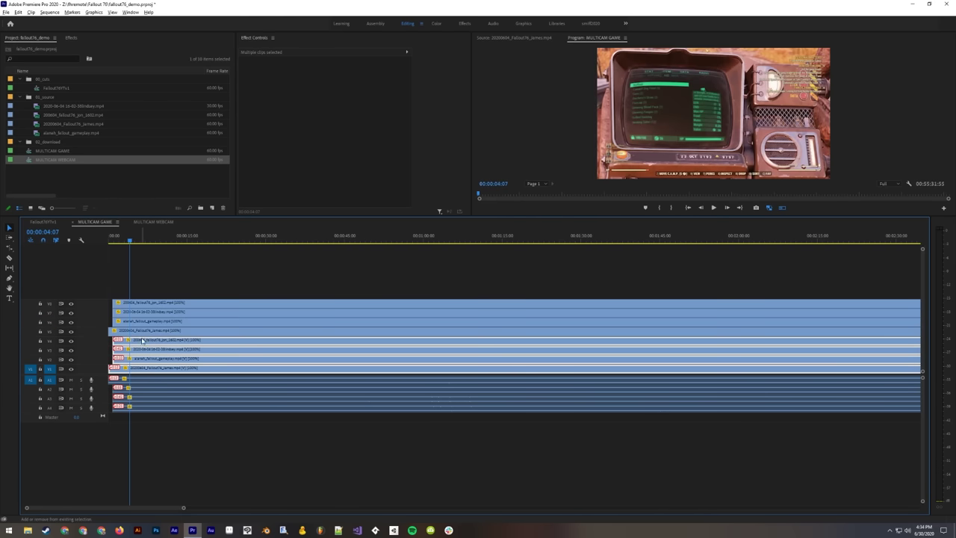
click(147, 293)
Step: Set the V5 copy's horizontal position to 1920 and apply the same motion to the V6–V8 copies to show the webcams
click(144, 330)
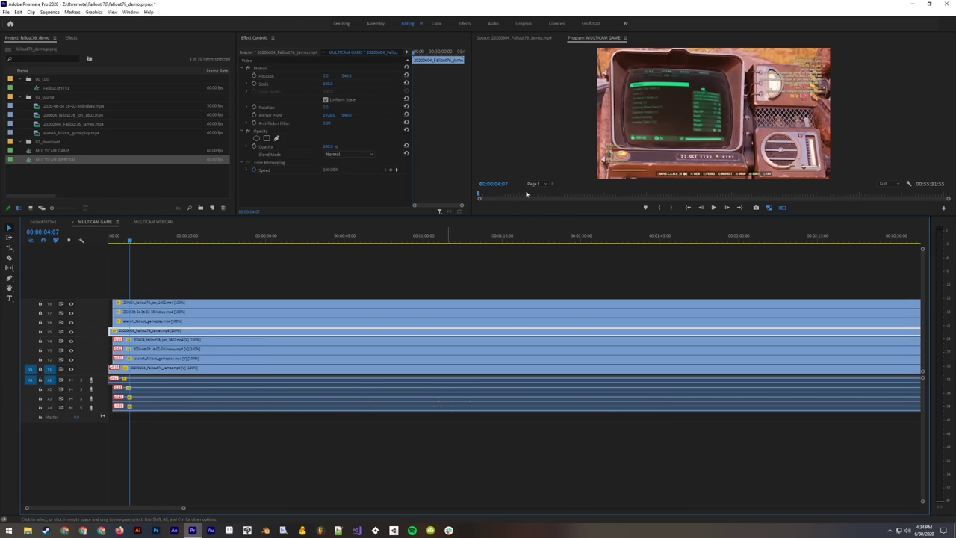
click(327, 75)
text(1920)
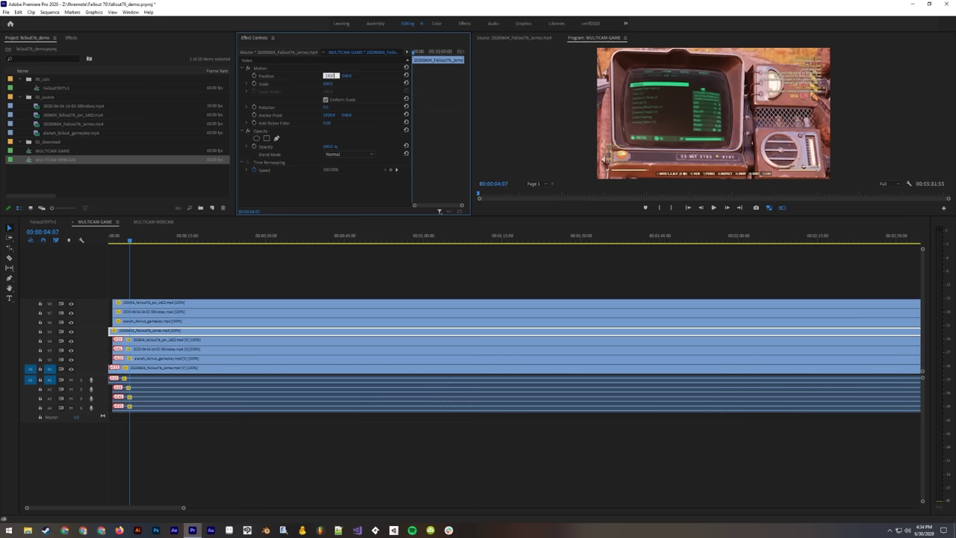
key(Return)
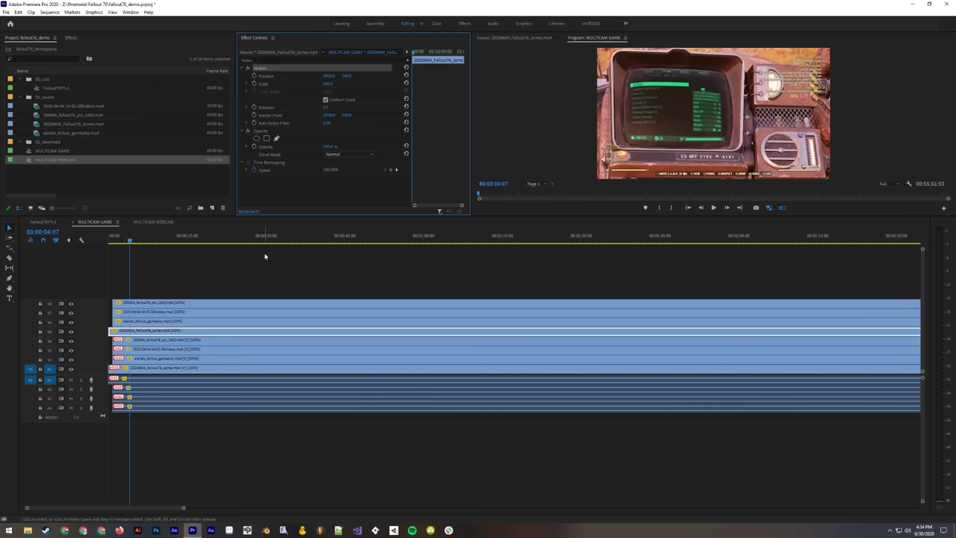
click(175, 287)
drag(176, 287, 196, 321)
key(ctrl+v)
click(176, 292)
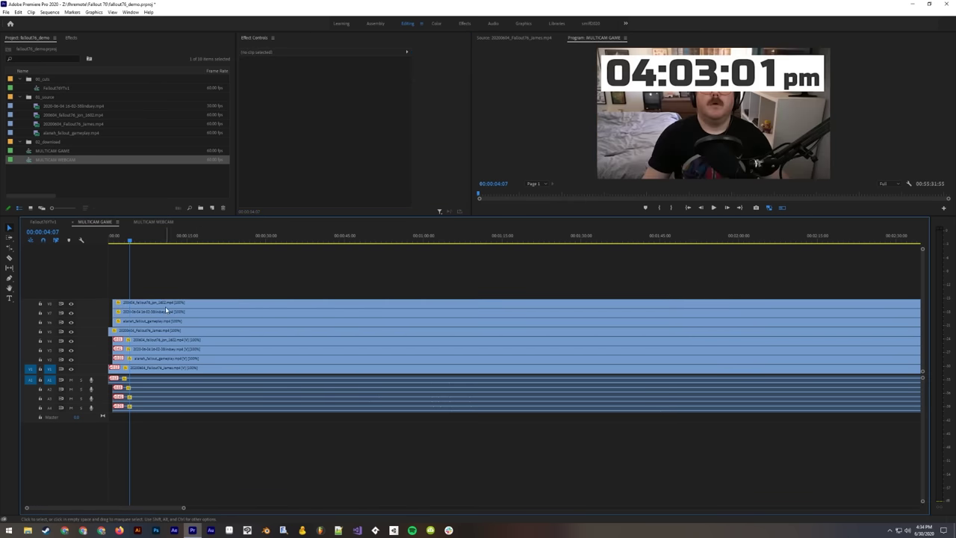
Step: Check the Motion settings of the webcam copies on V5–V8 in MULTICAM GAME, and deselect them
click(167, 304)
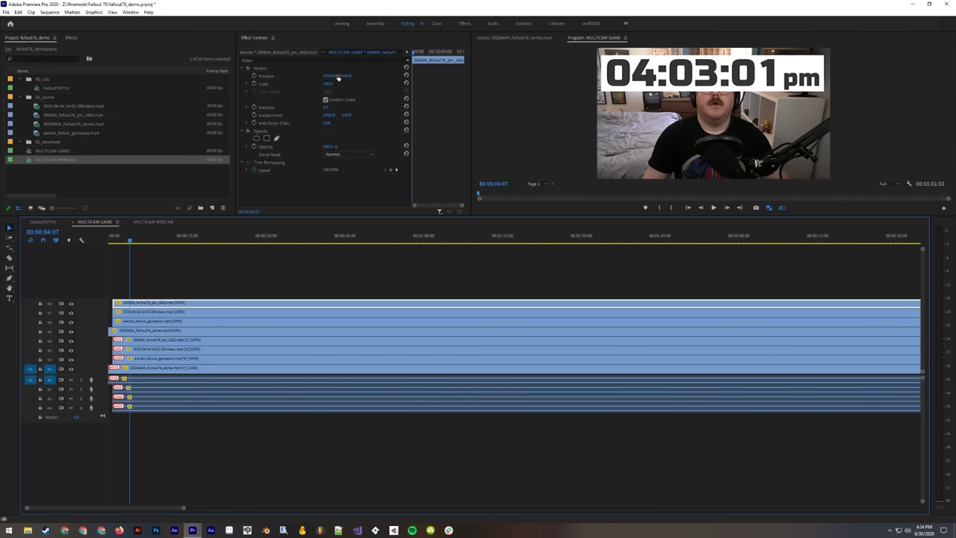
click(261, 71)
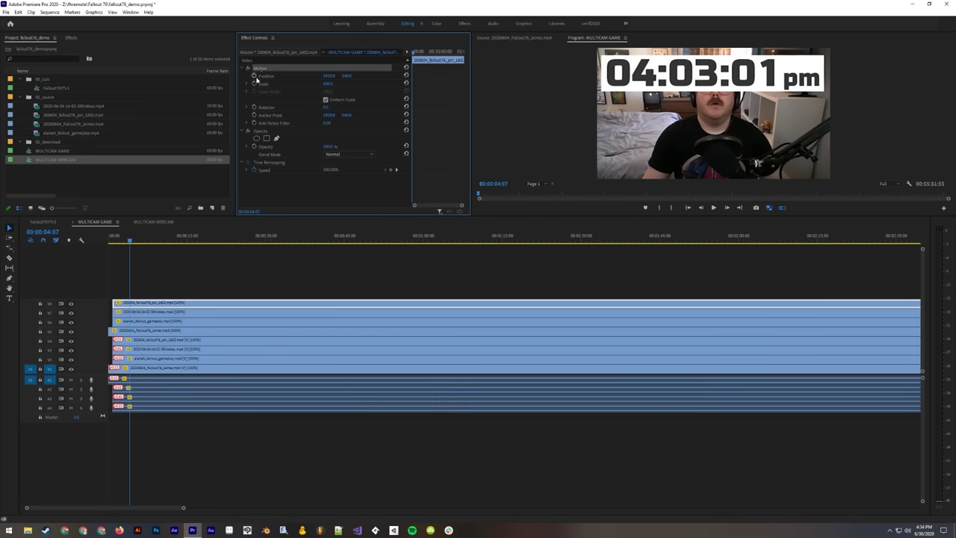
click(144, 313)
shift+click(145, 322)
shift+click(146, 330)
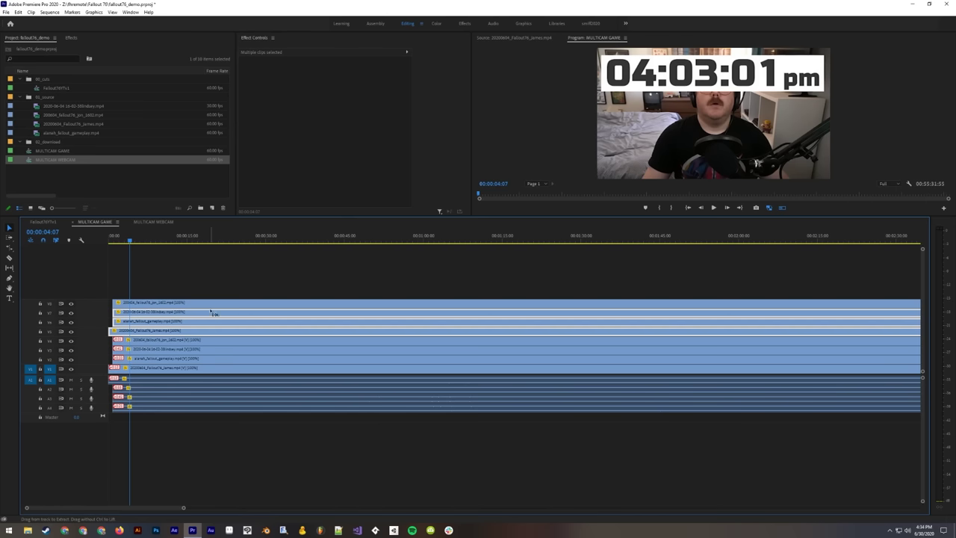
click(128, 250)
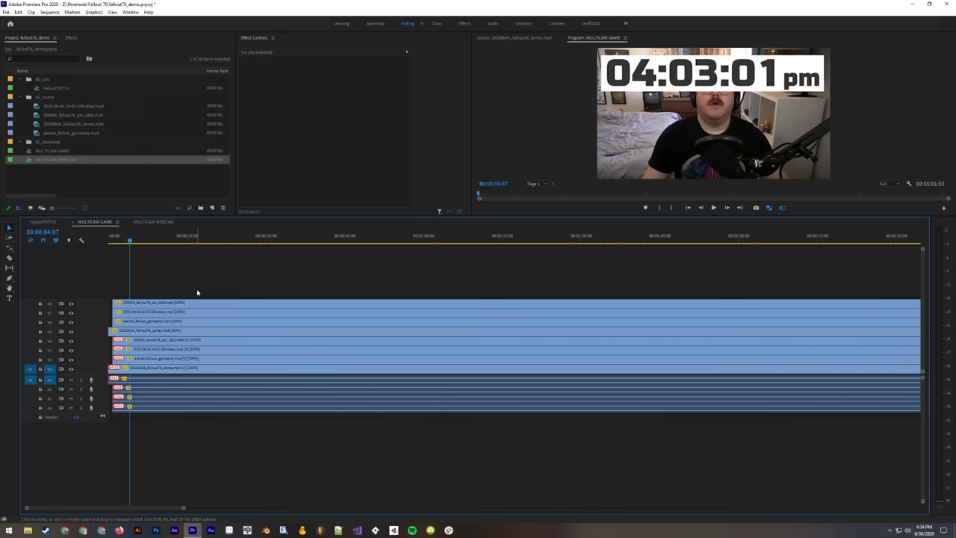
click(143, 312)
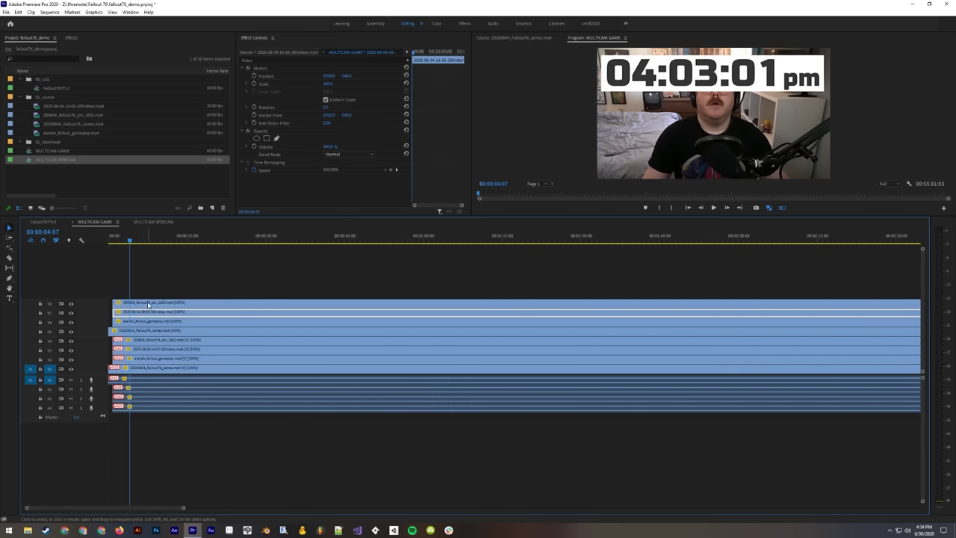
click(147, 303)
click(146, 321)
click(161, 292)
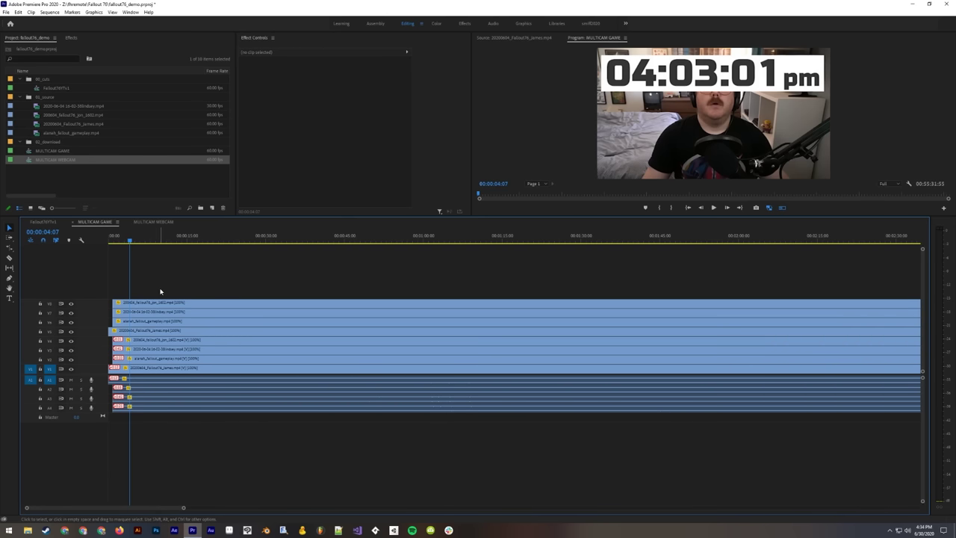
Step: Try duplicating the four webcam clips from V5–V8 onto tracks V9–V12, and undo the duplication
drag(158, 295, 160, 336)
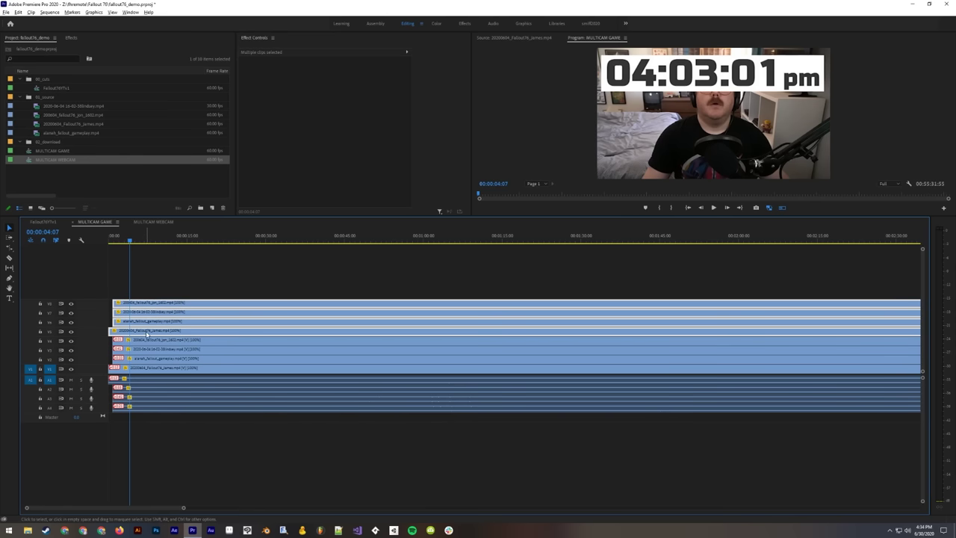
alt+drag(147, 333, 147, 297)
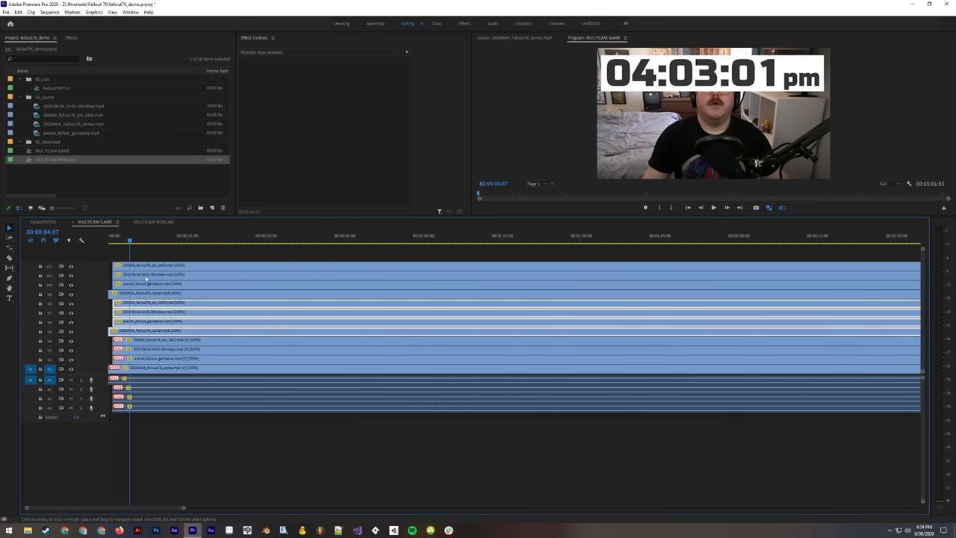
key(ctrl+z)
click(146, 297)
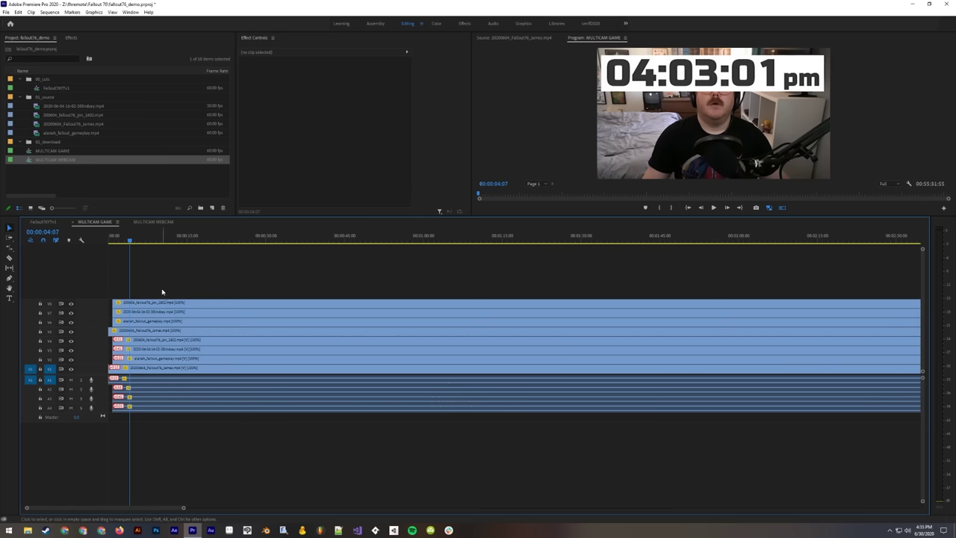
Step: Add 4 video tracks after Video 8 in MULTICAM GAME and view the resulting multi-camera grid in Fallout76YTv1
click(44, 222)
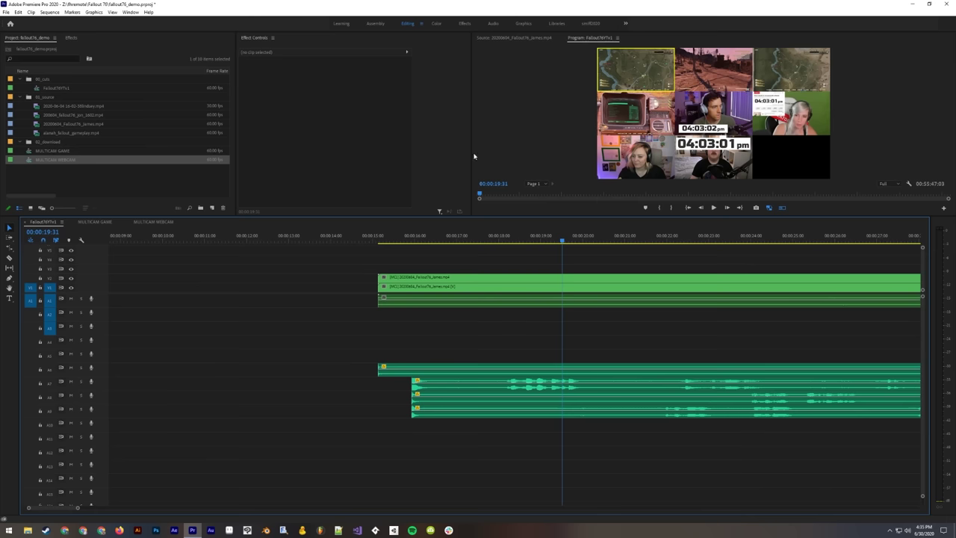
click(88, 221)
right_click(87, 306)
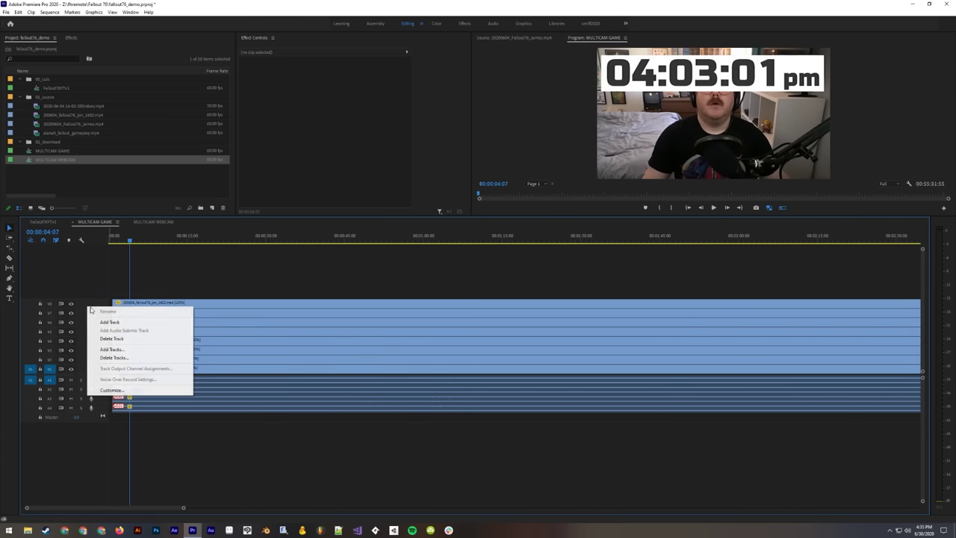
click(112, 349)
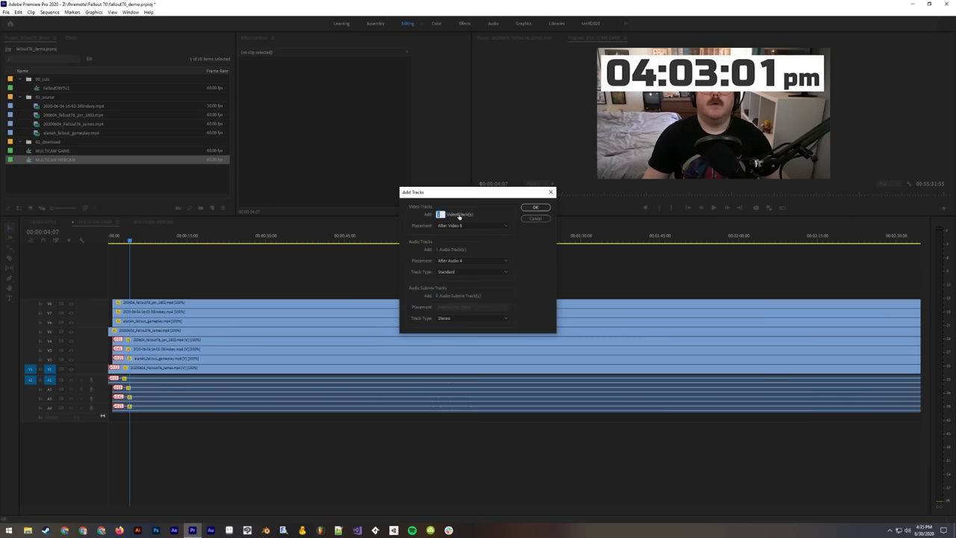
text(4)
click(535, 207)
click(42, 222)
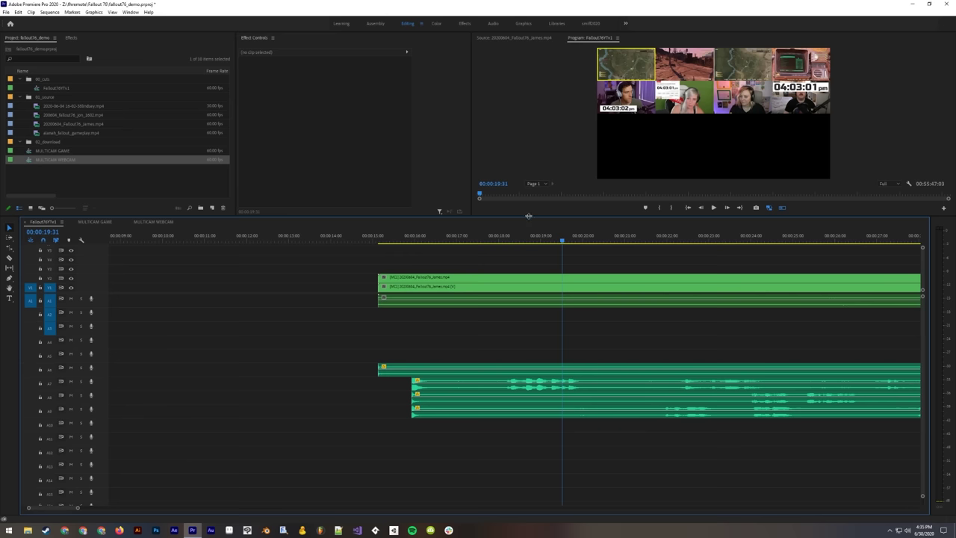
Step: Undock the Program monitor into a floating window and enlarge it to fill most of the screen
drag(589, 38, 401, 150)
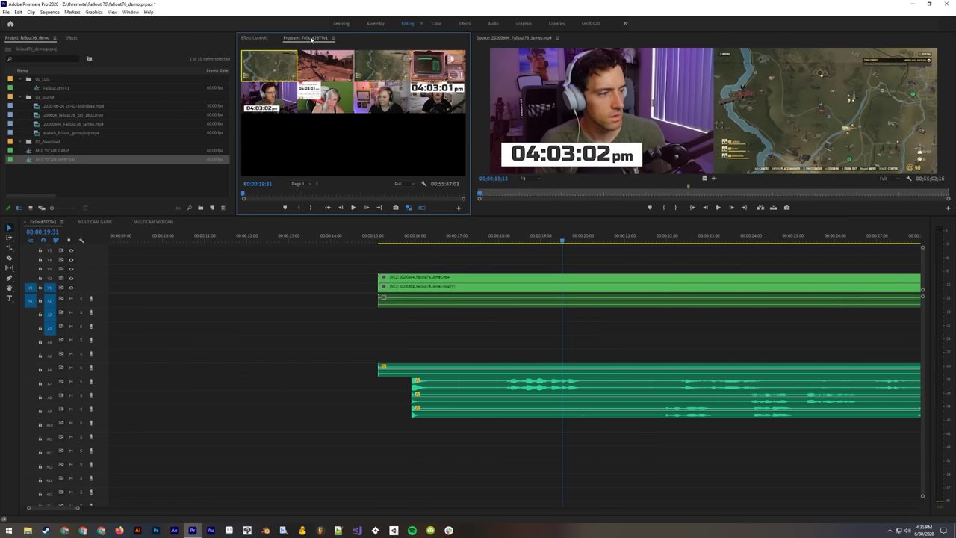
click(332, 37)
click(362, 49)
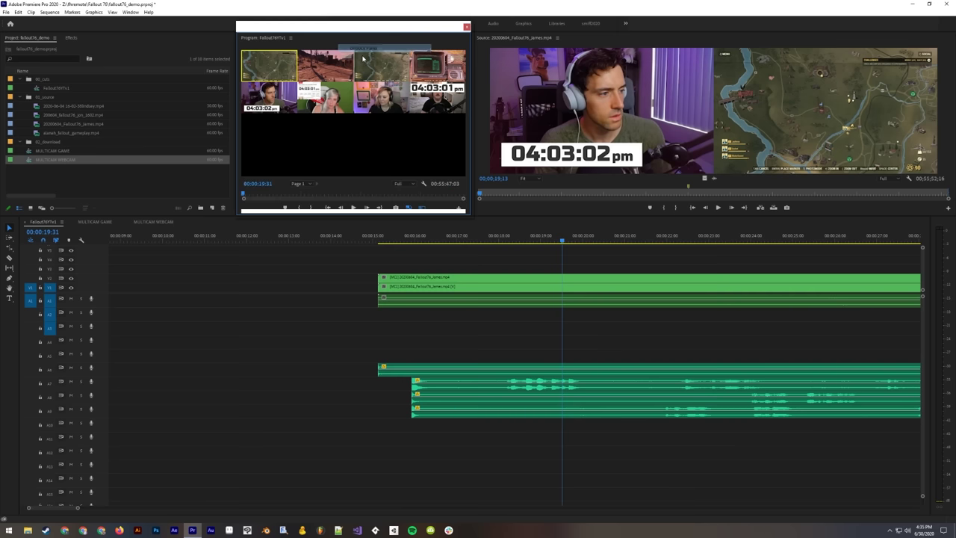
drag(342, 29, 115, 10)
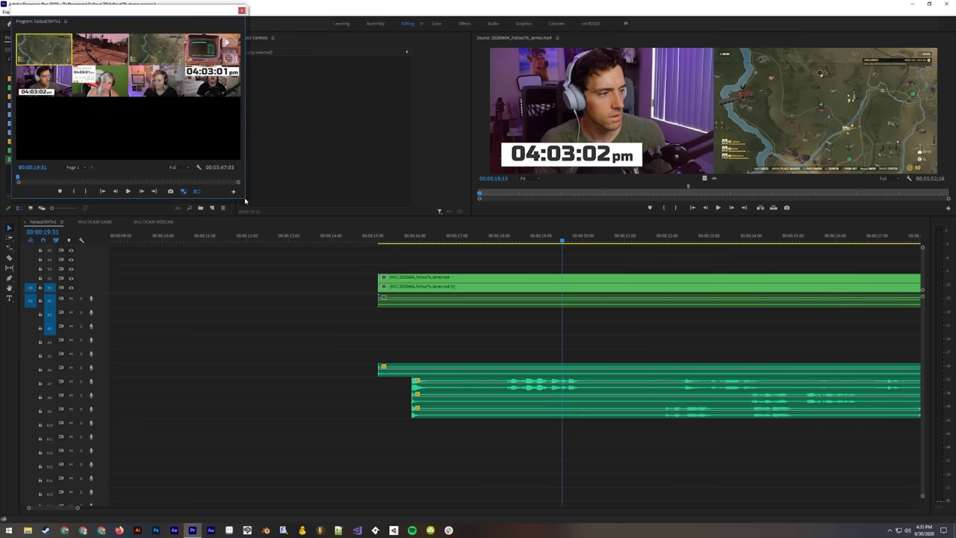
drag(245, 197, 930, 516)
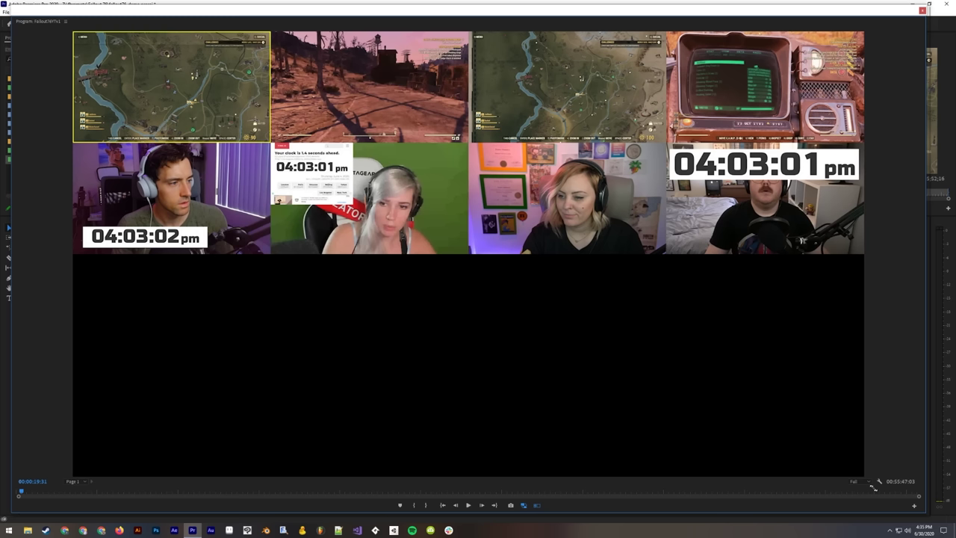
Step: Return the floating Program monitor to its original place in the workspace and save the project
drag(873, 487, 365, 212)
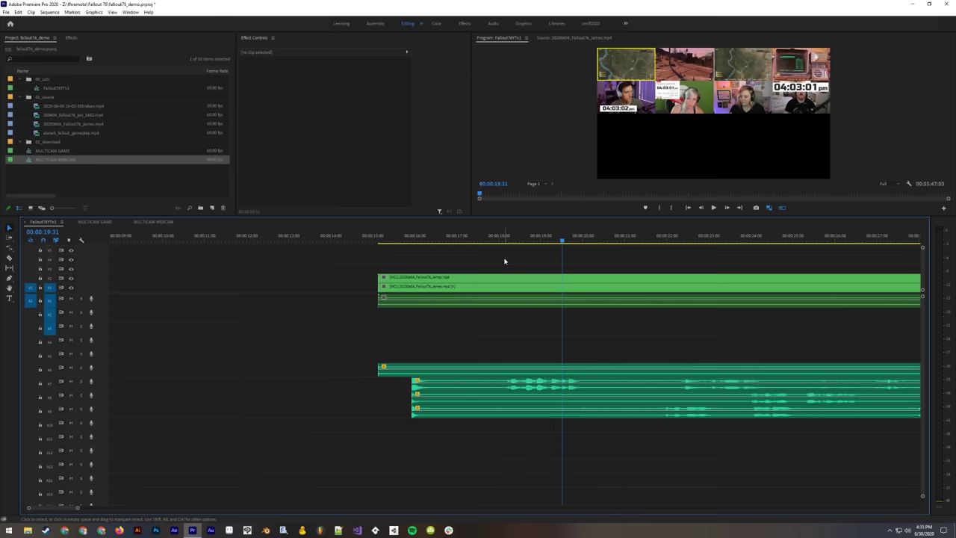
key(ctrl+s)
click(148, 224)
click(92, 221)
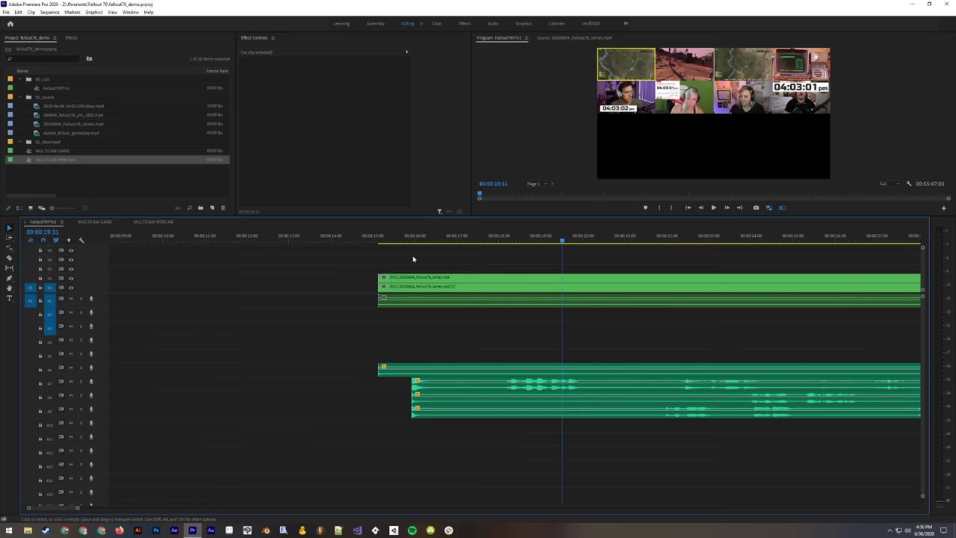
Step: At 00:00:18:07 in Fallout76YTv1, select the V1 multicam clip and switch it through cameras 2 and 3, ending on camera 4
drag(412, 239, 503, 248)
click(423, 291)
key(2)
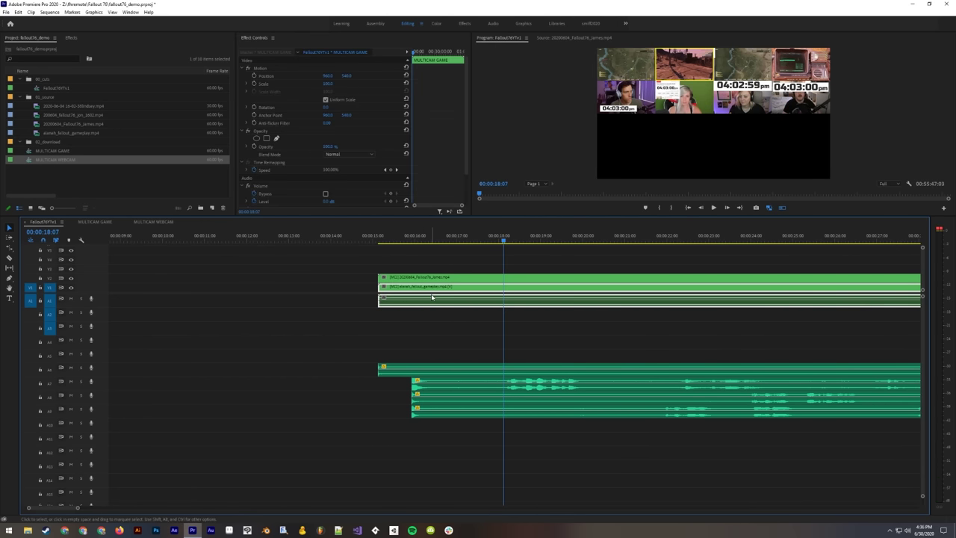
key(3)
key(4)
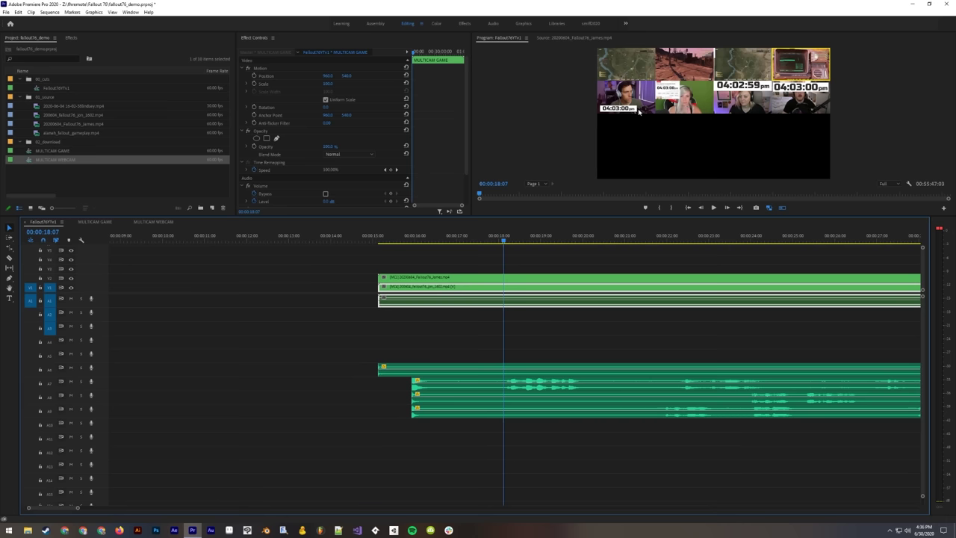
Step: Inspect the webcam clip on V5 in MULTICAM GAME and compare it with the multi-camera grid in Fallout76YTv1
click(95, 222)
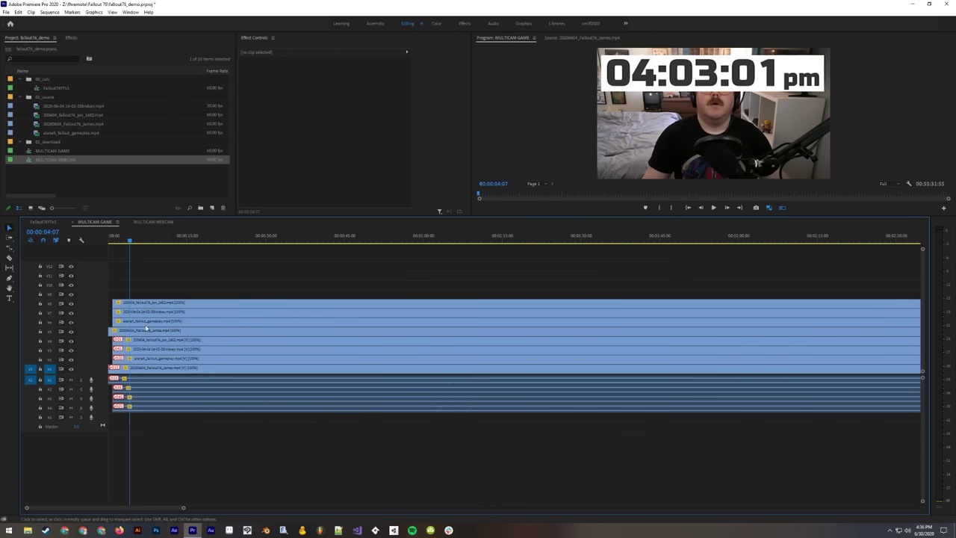
click(139, 334)
click(144, 317)
click(116, 331)
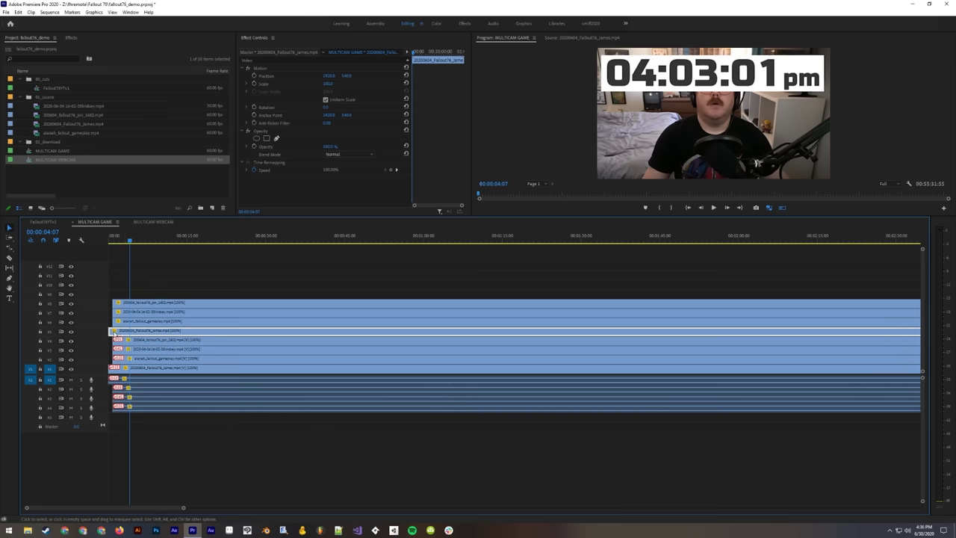
click(42, 223)
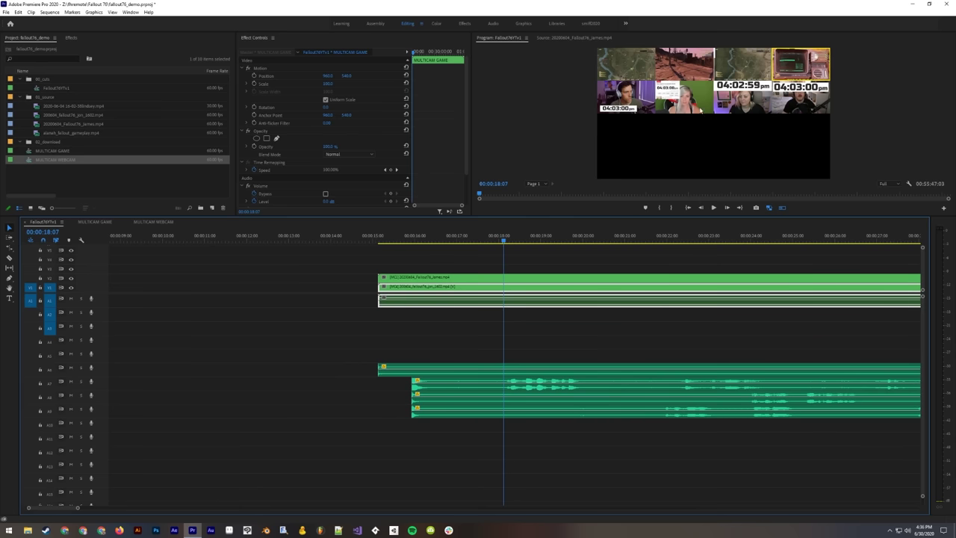
Step: Hide tracks V5–V8 in MULTICAM GAME, view the effect on the Fallout76YTv1 grid, and make the tracks visible again
click(99, 223)
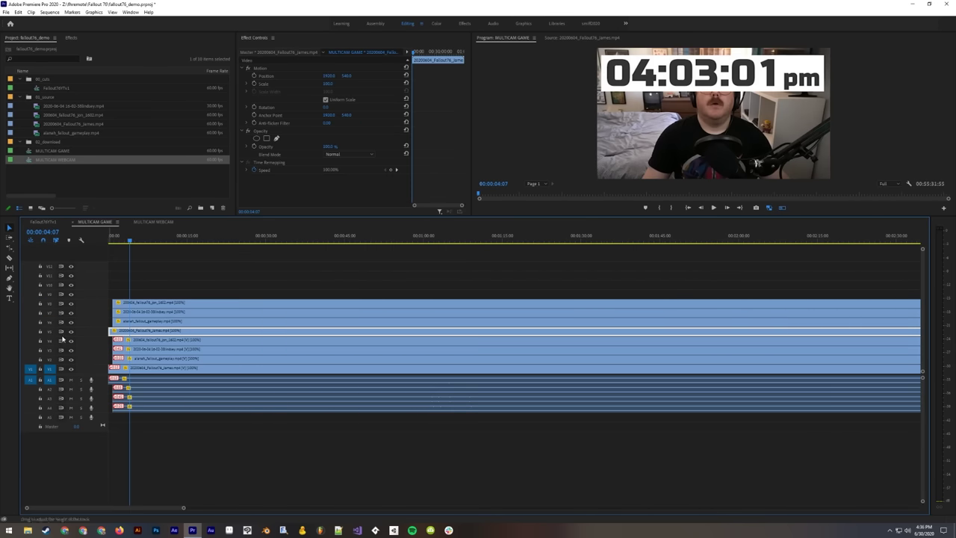
click(71, 313)
click(72, 303)
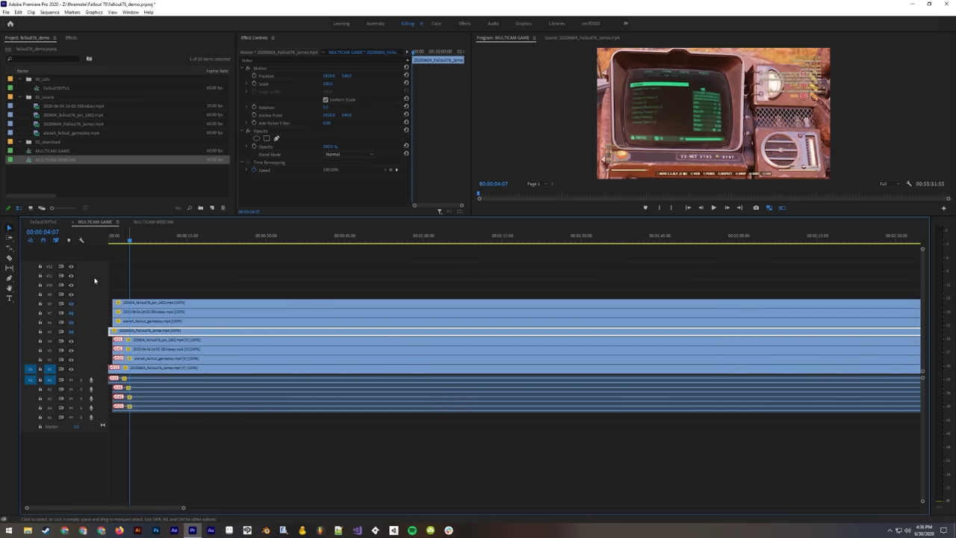
click(40, 223)
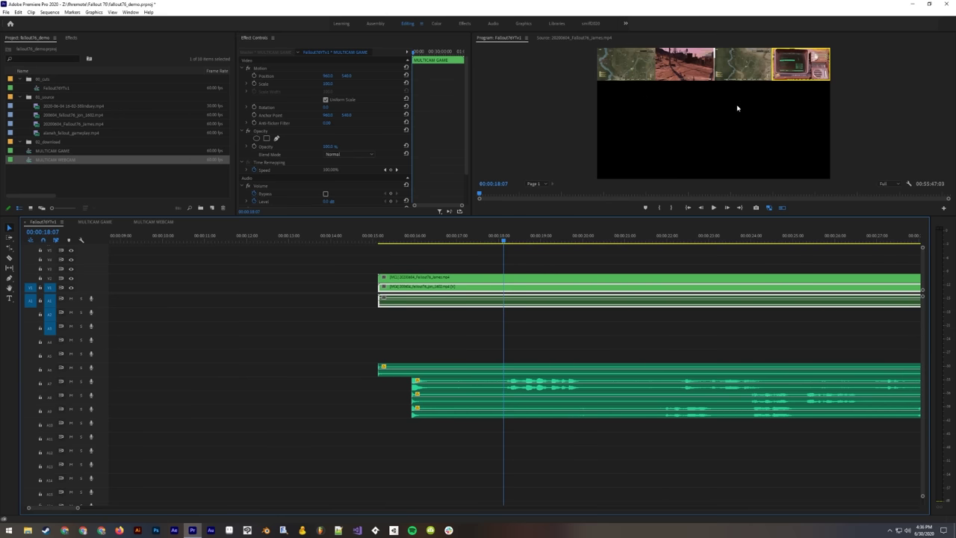
click(96, 222)
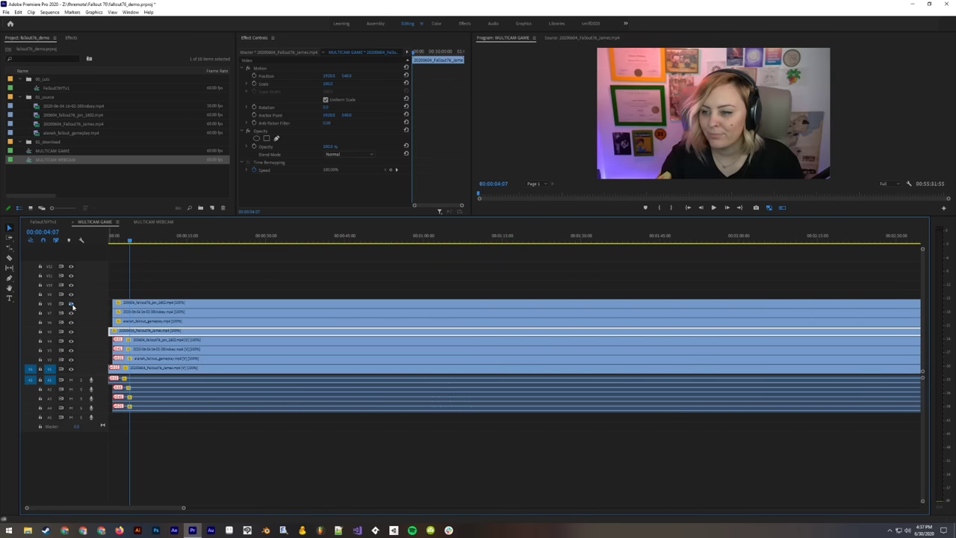
click(43, 222)
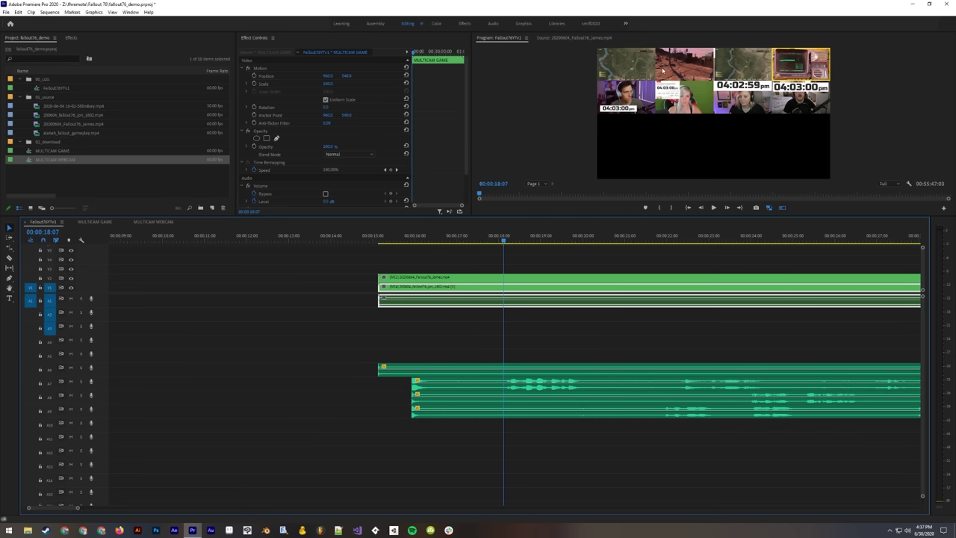
Step: Cut all clips across every track in Fallout76YTv1 at 00:00:25:46 and again about six seconds further along
drag(504, 240, 825, 244)
click(692, 277)
click(705, 270)
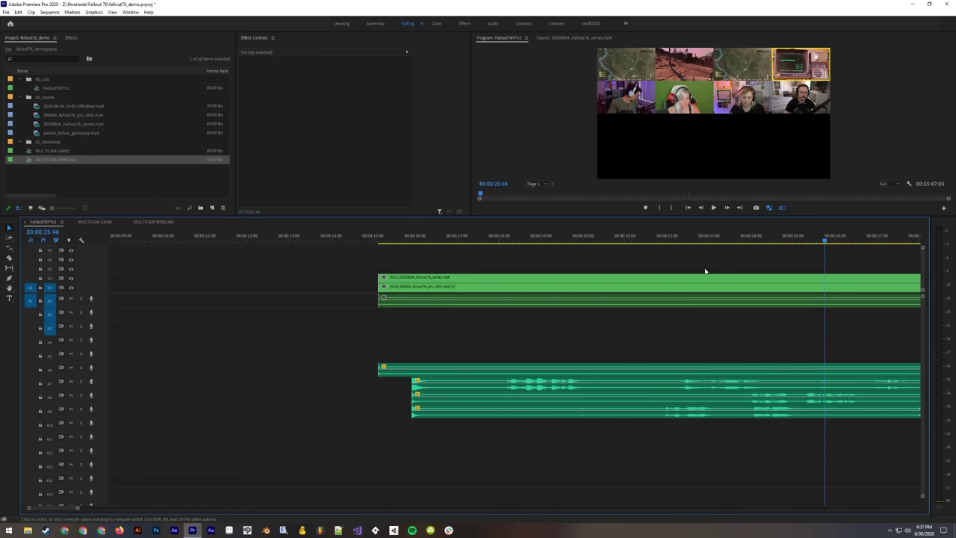
key(minus)
key(minus)
key(minus)
key(minus)
key(minus)
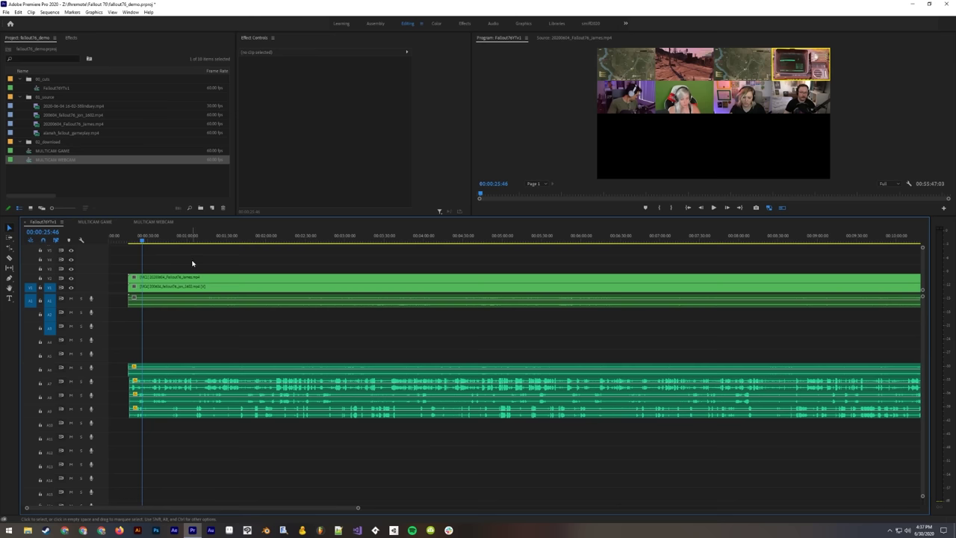
key(equal)
key(equal)
key(equal)
key(equal)
key(minus)
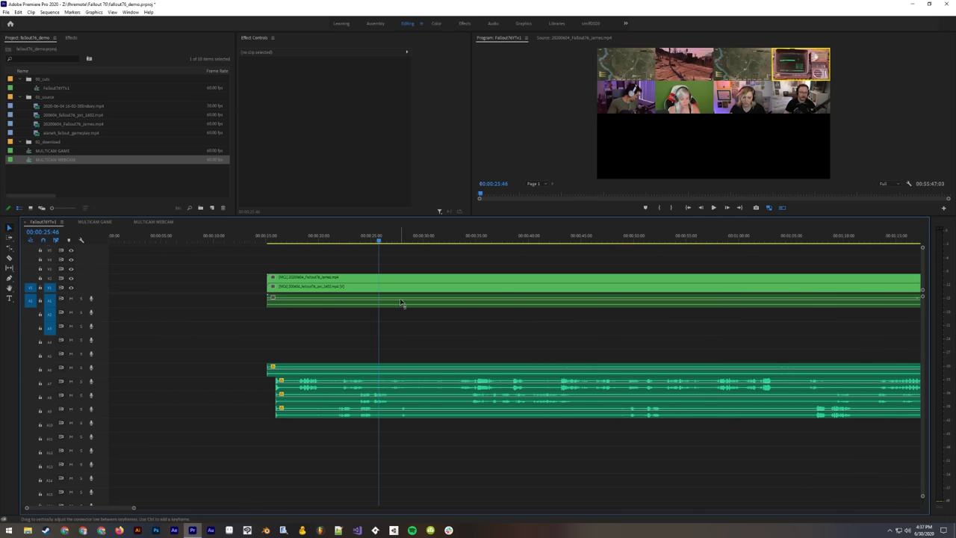
key(c)
click(383, 299)
click(447, 297)
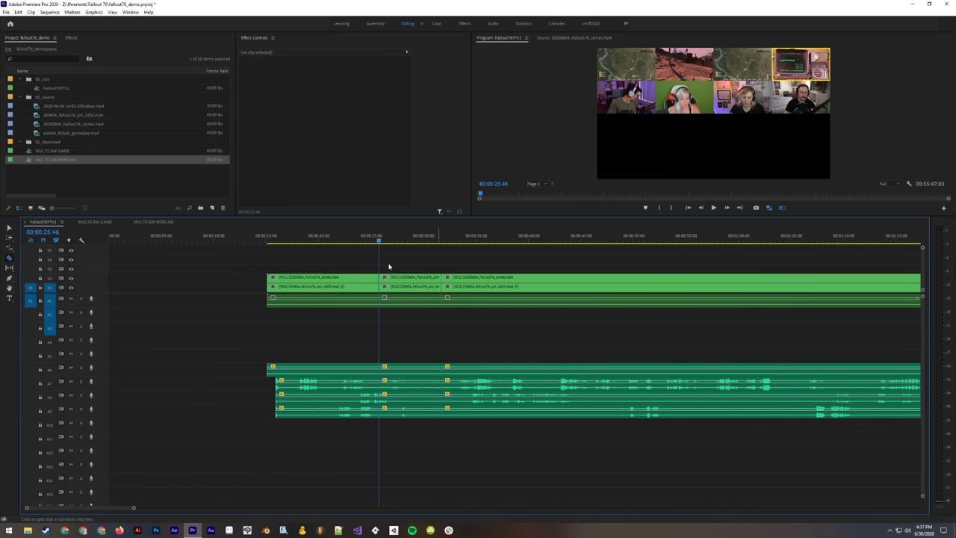
Step: Delete the section between the two cuts, and undo both the deletion and the cuts
key(v)
click(406, 280)
key(Delete)
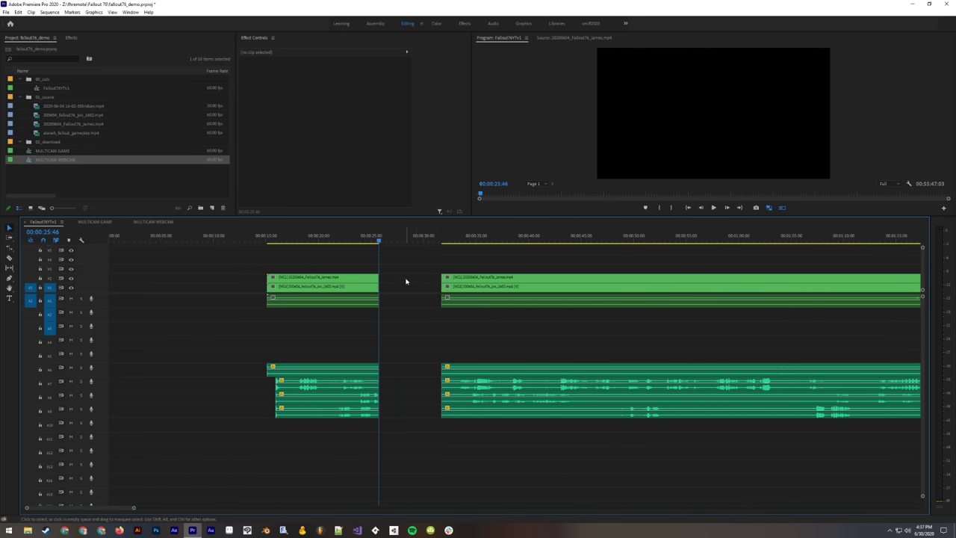
key(ctrl+z)
key(ctrl+shift+z)
key(ctrl+z)
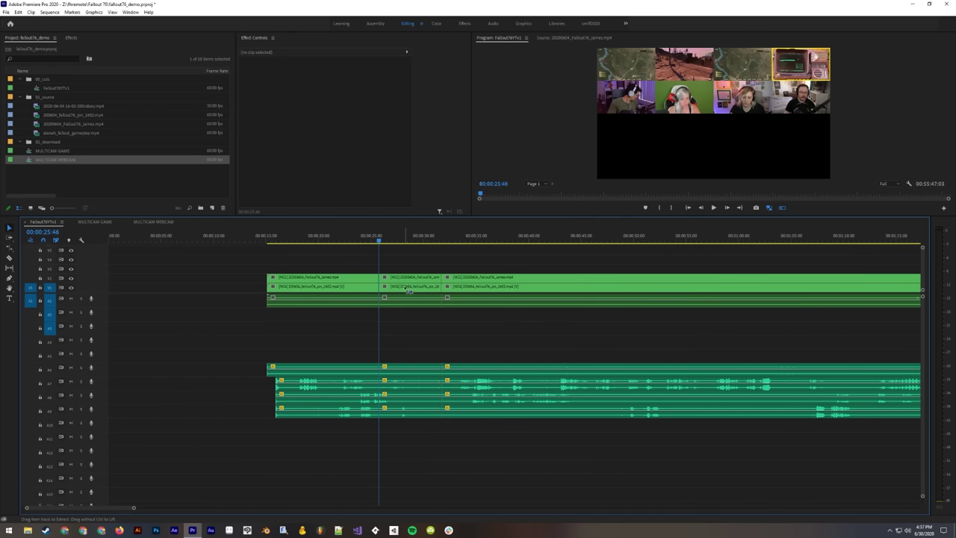
key(ctrl+z)
key(ctrl+z)
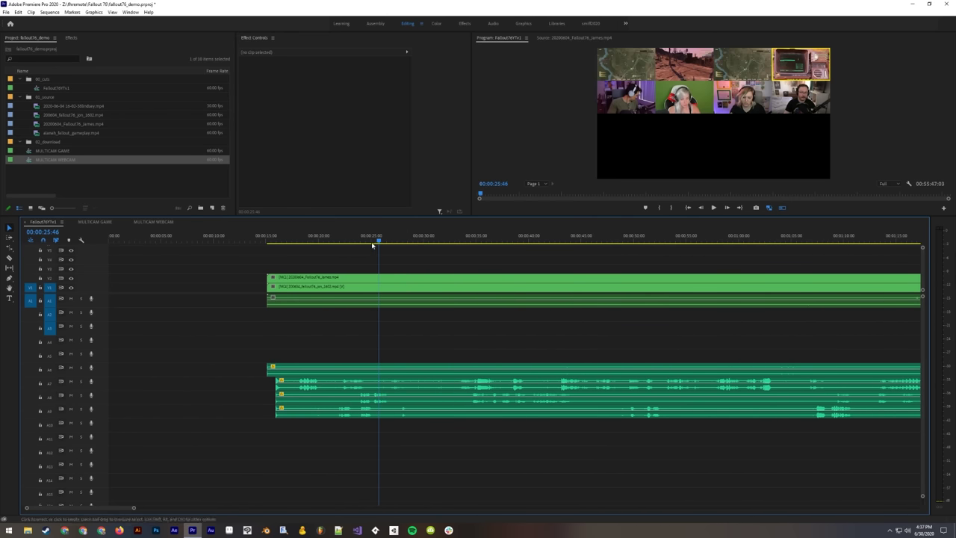
Step: Target all video and audio tracks and mark a range with In at 00:00:28:35 and Out at 00:00:34:14
drag(377, 242, 410, 245)
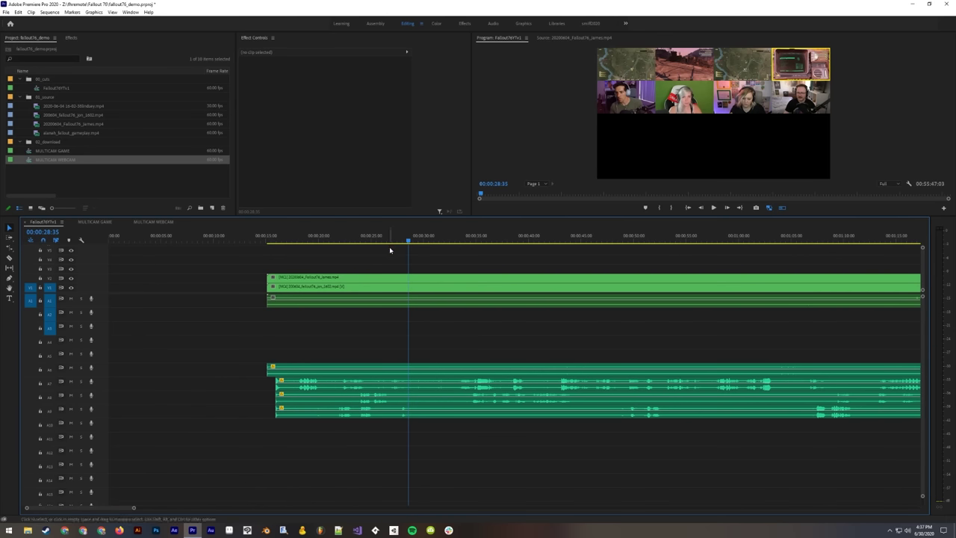
key(i)
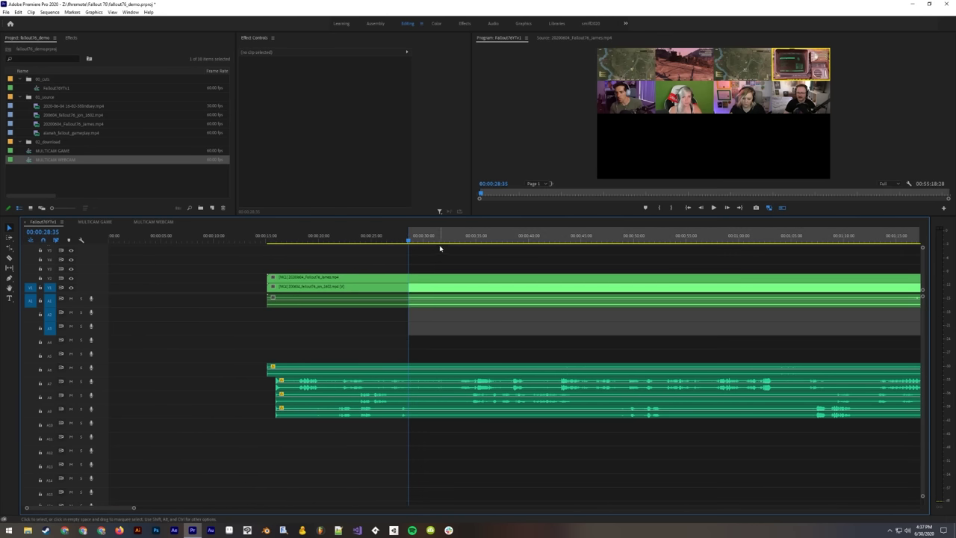
shift+click(50, 342)
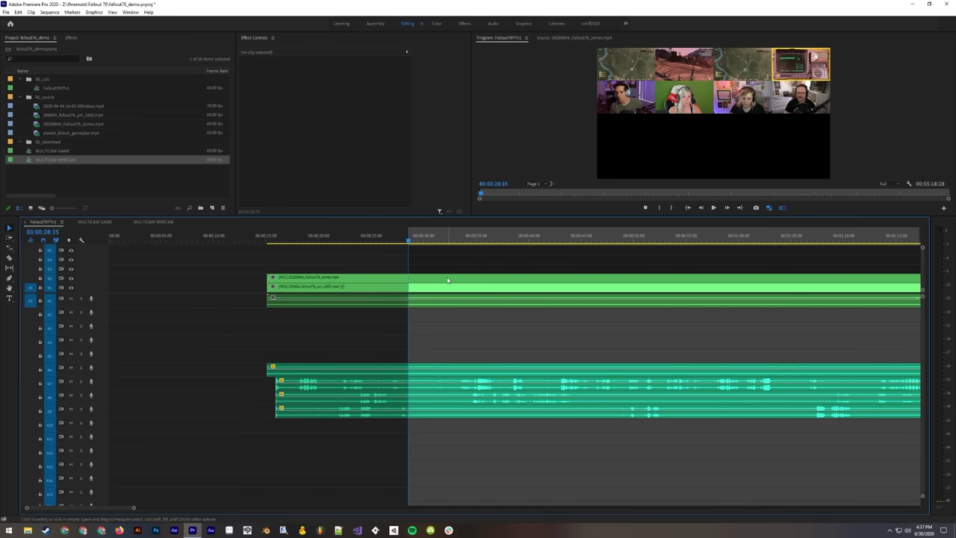
click(467, 241)
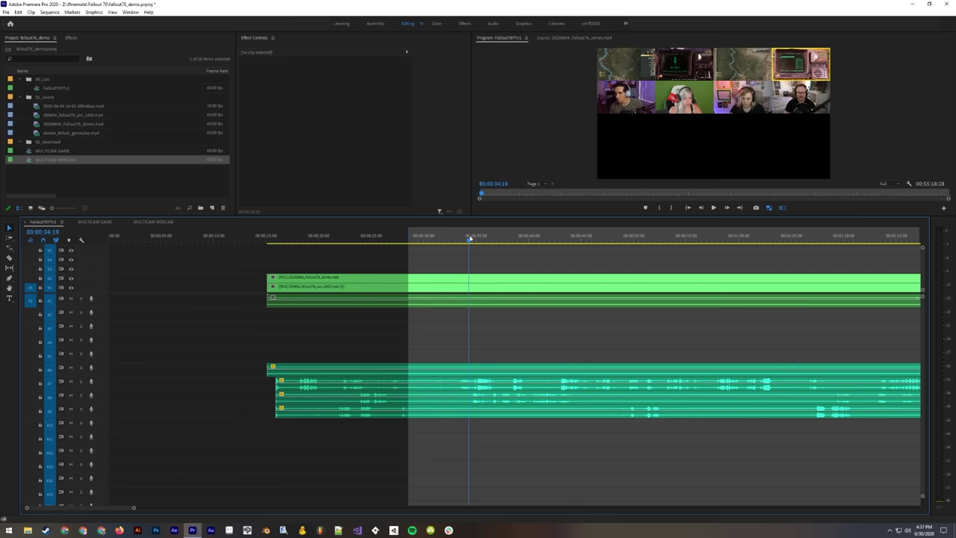
key(o)
Step: Try Extract and Lift on the marked range, undoing each one
key(apostrophe)
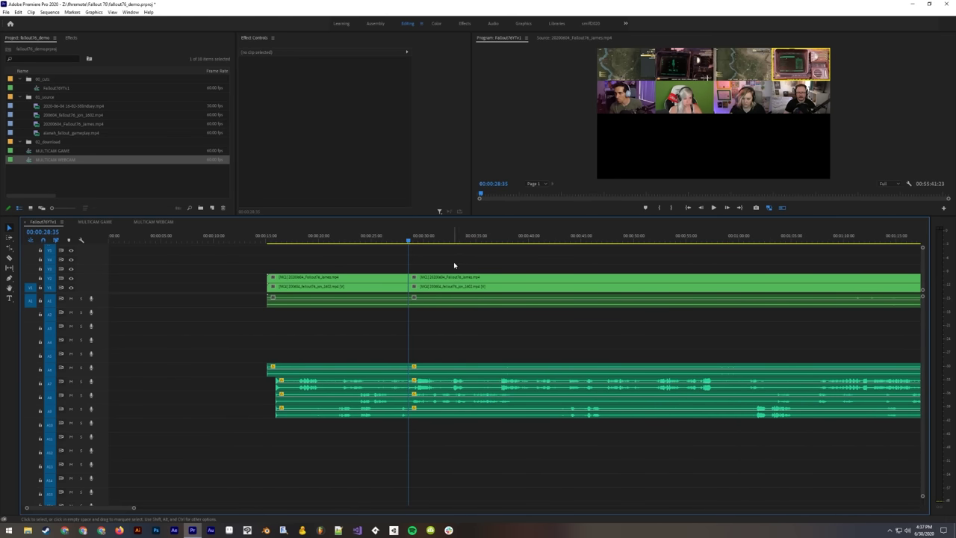
key(ctrl+z)
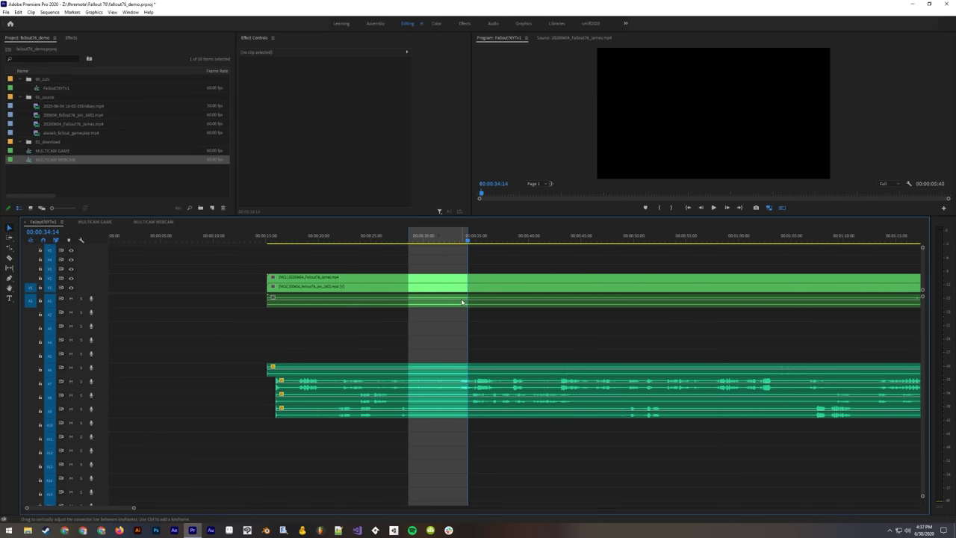
key(semicolon)
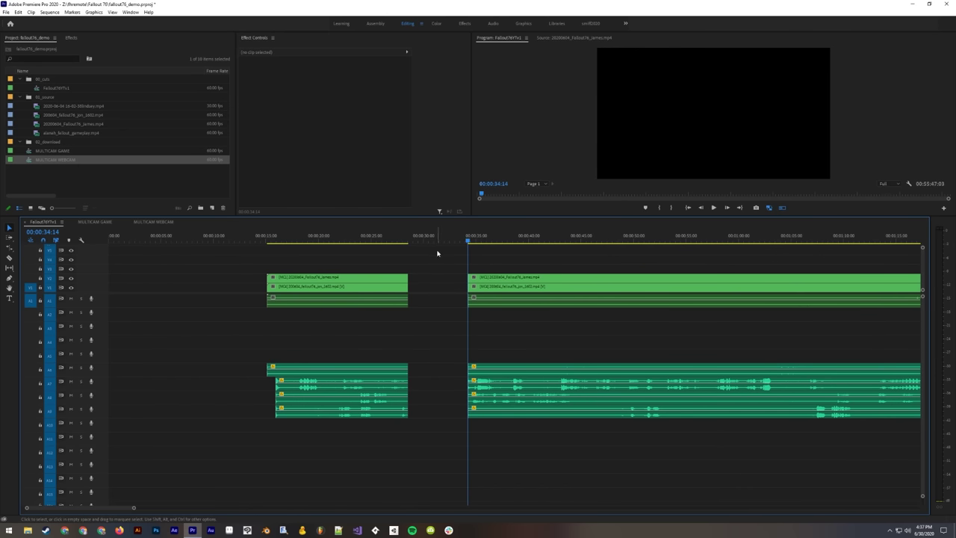
key(ctrl+z)
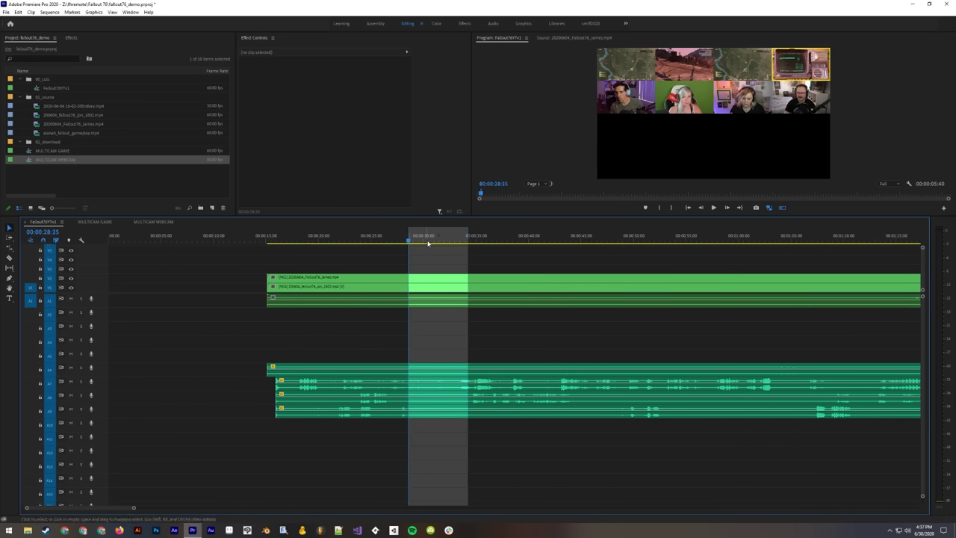
Step: Re-mark the range with In at 00:00:27:53 and Out at 00:00:33:10
click(404, 237)
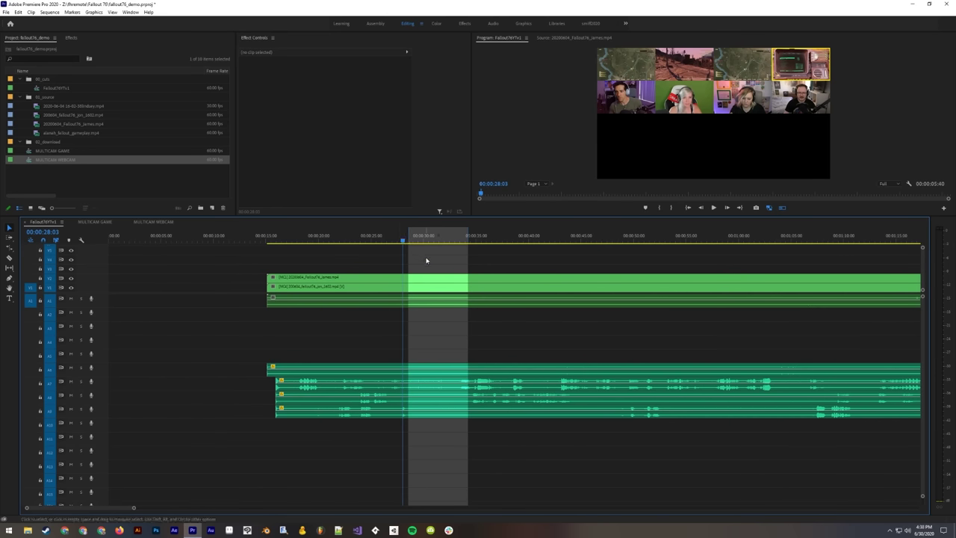
key(i)
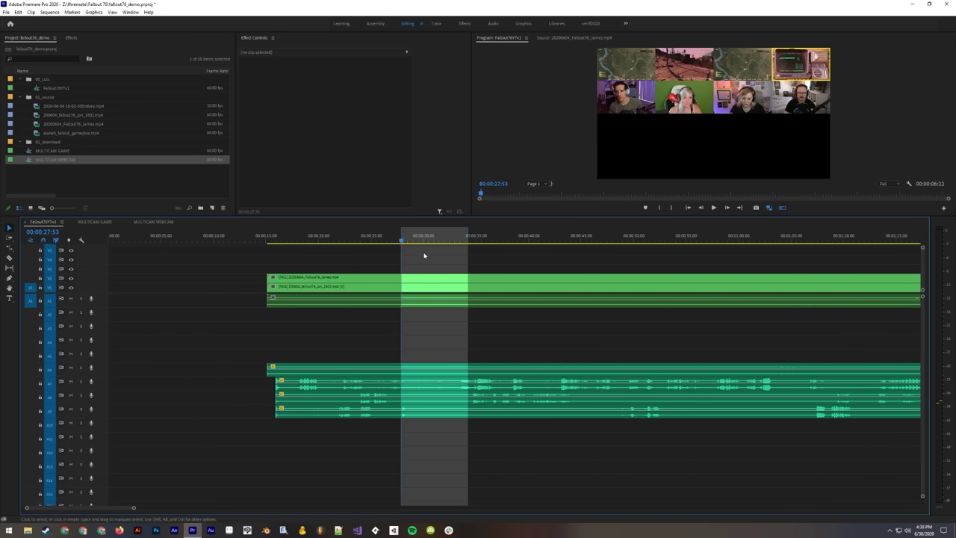
click(457, 240)
key(o)
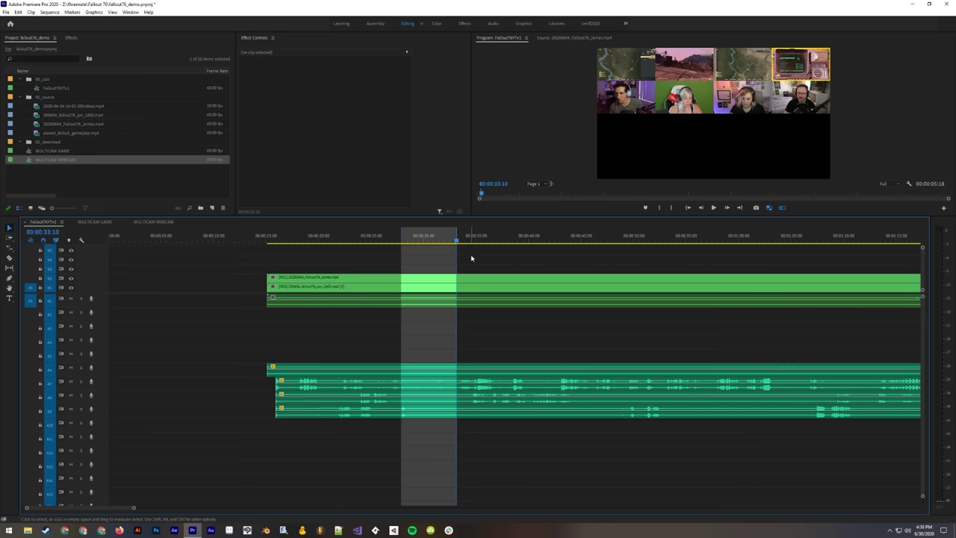
Step: Lift the marked range, undo the lift, and extract the range from all tracks so the gap closes
key(semicolon)
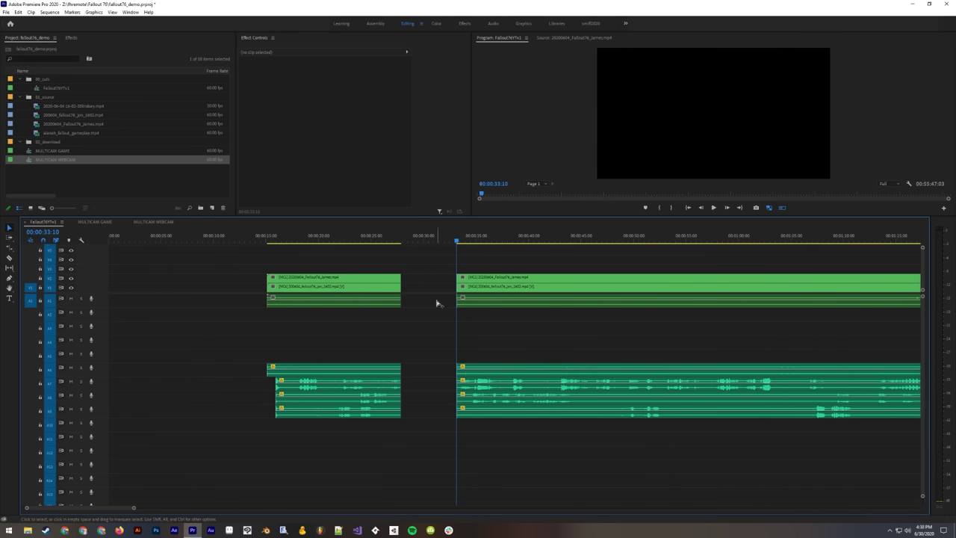
key(ctrl+z)
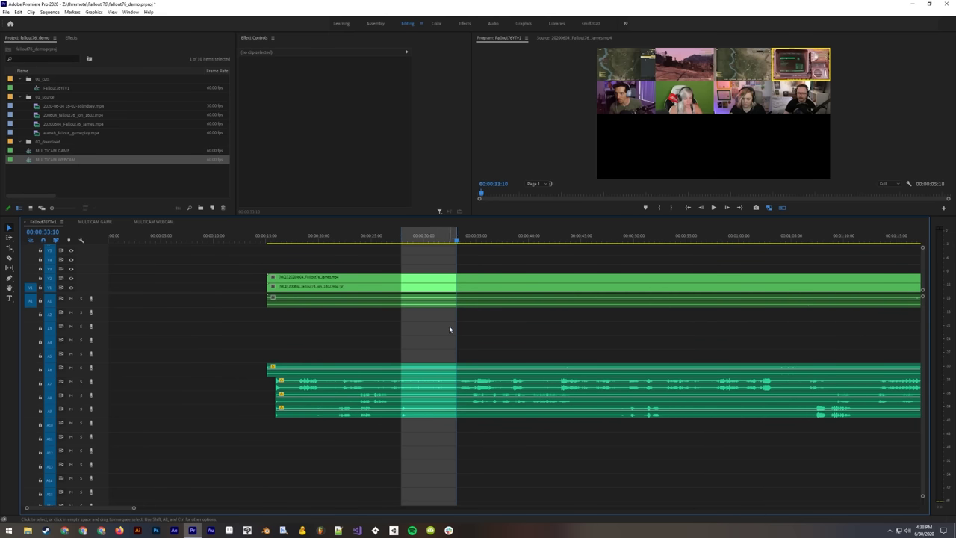
key(apostrophe)
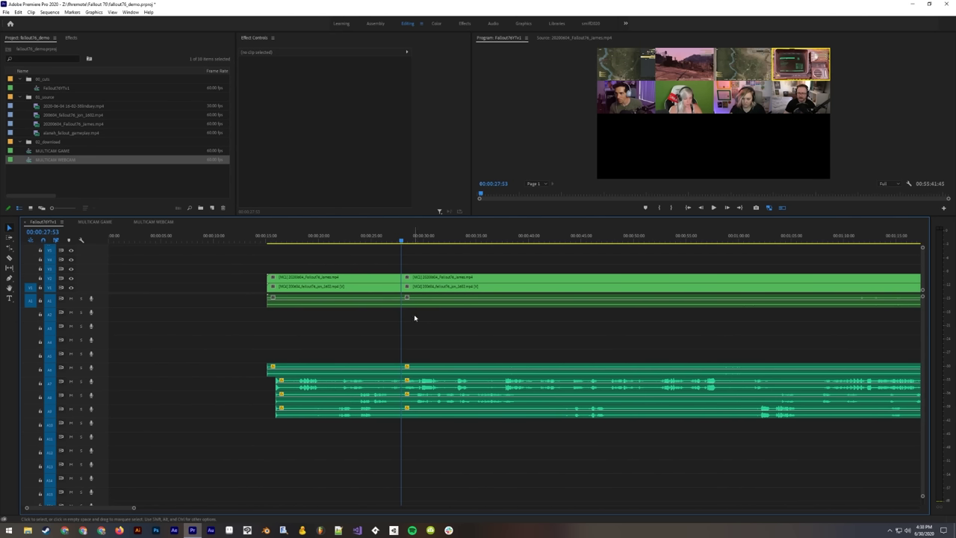
click(72, 11)
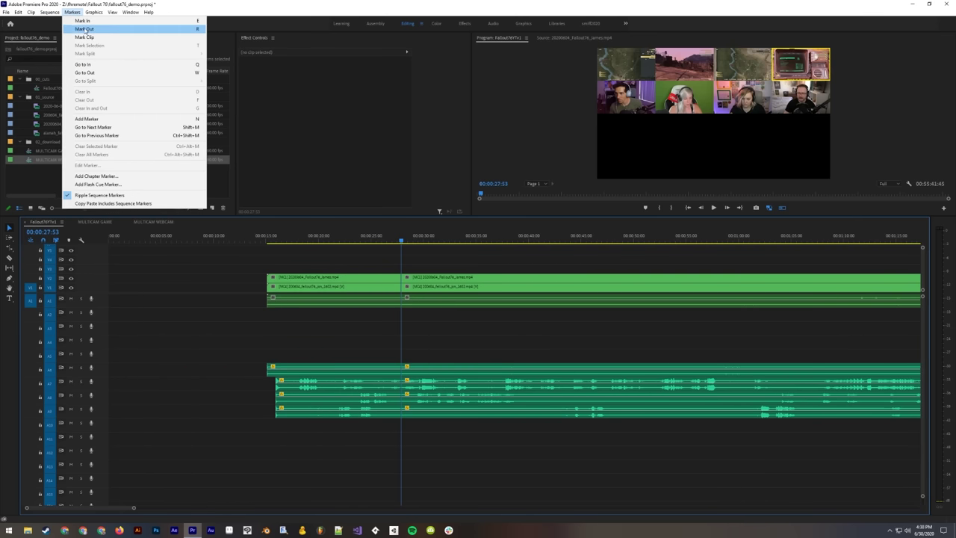
mouse_move(49, 12)
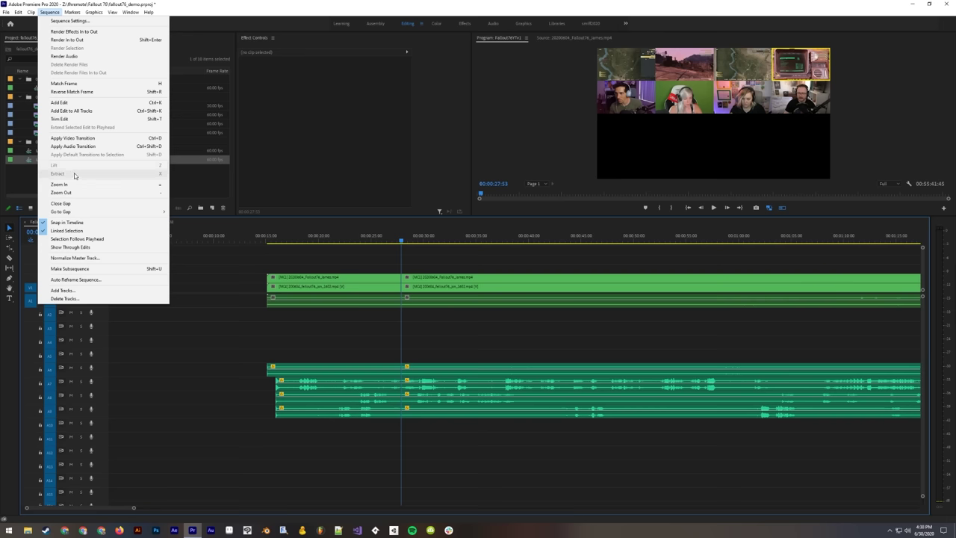
click(471, 265)
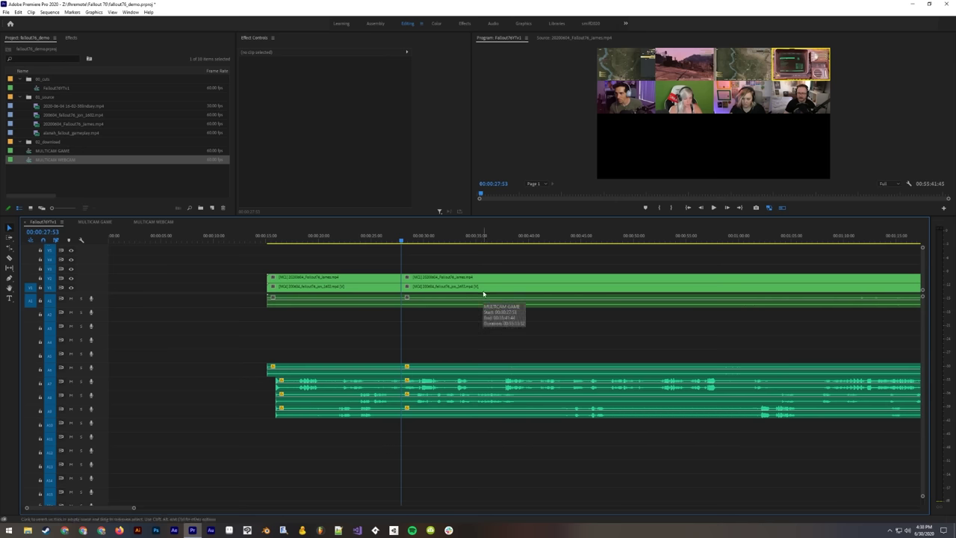
Step: Undo the extraction and clear the In and Out points
key(ctrl+z)
key(ctrl+z)
key(ctrl+shift+x)
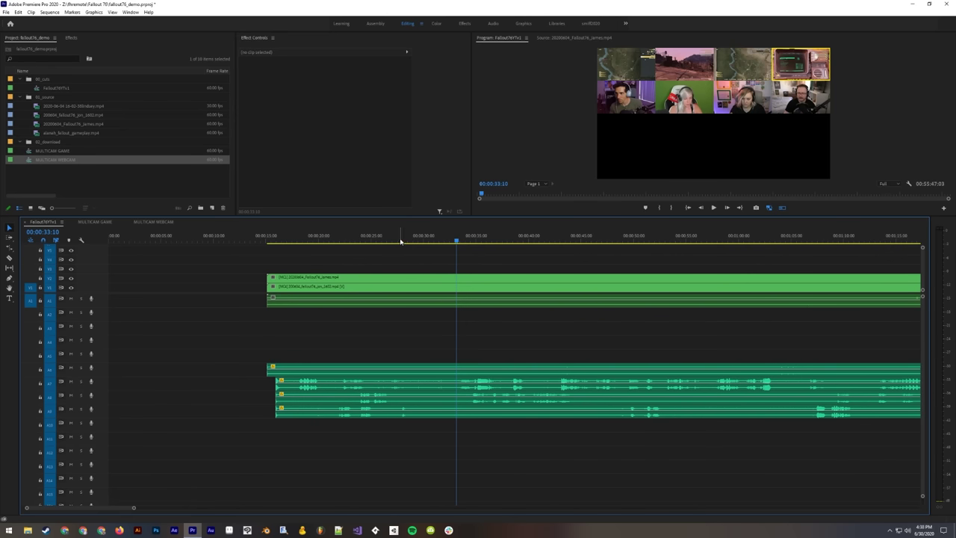
Step: Try cutting all tracks with the Razor on both sides of an unwanted section and deleting the clips and the gap, and undo it all
key(c)
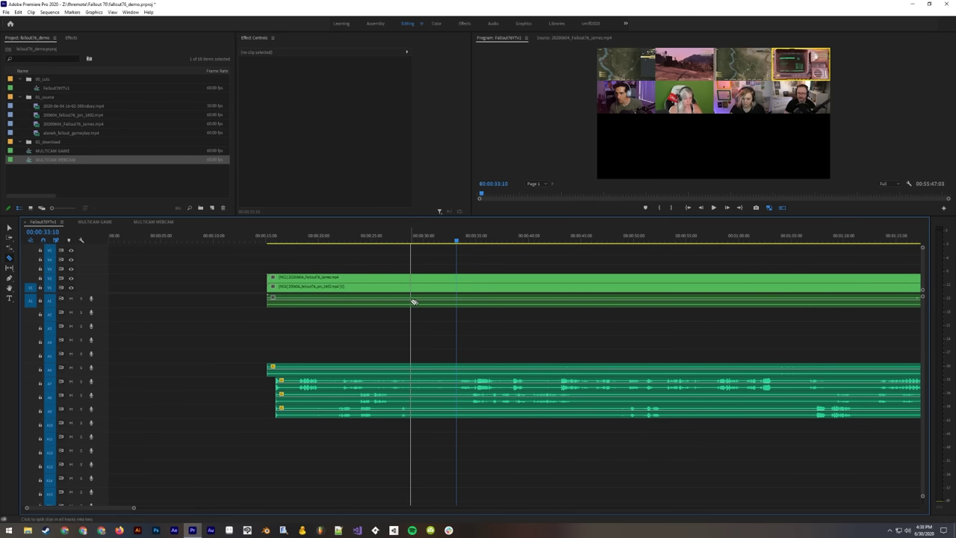
click(411, 297)
click(467, 299)
key(v)
click(447, 298)
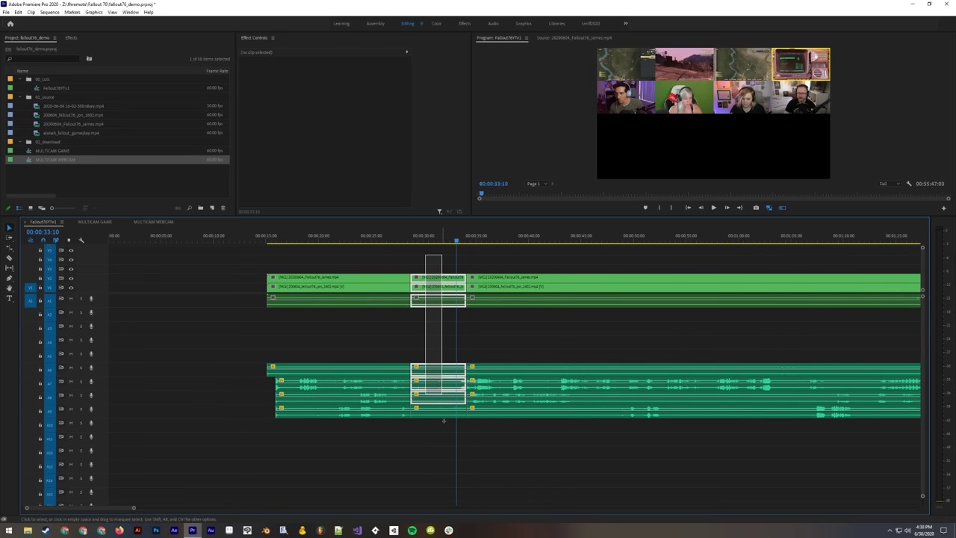
key(Delete)
click(440, 288)
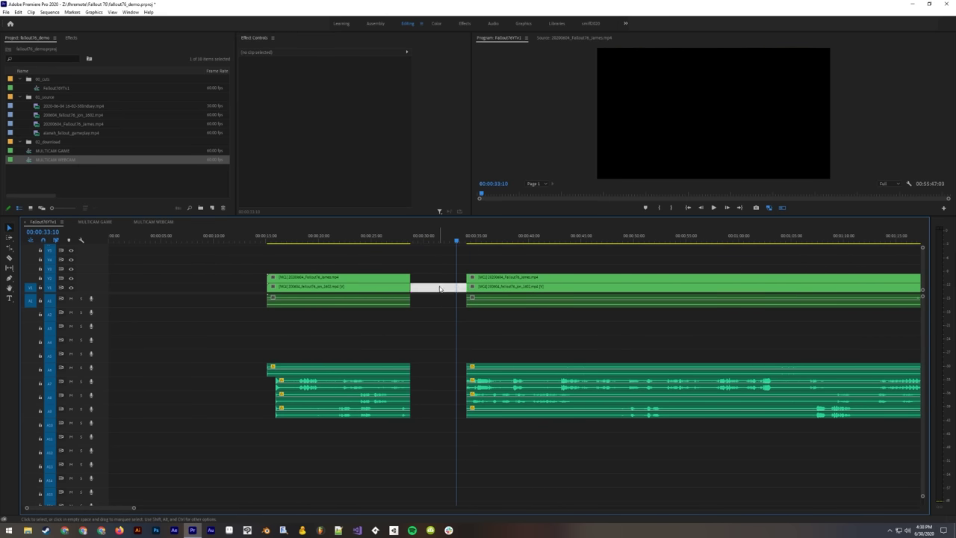
key(Delete)
key(ctrl+z)
key(Delete)
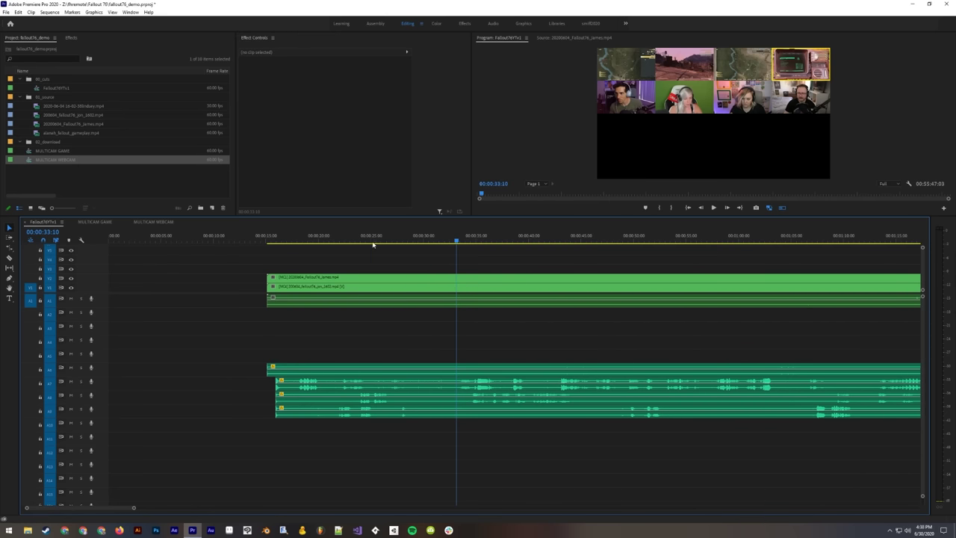
Step: Mark a range with In at 00:00:28:27 and Out at 00:00:33:53
click(402, 240)
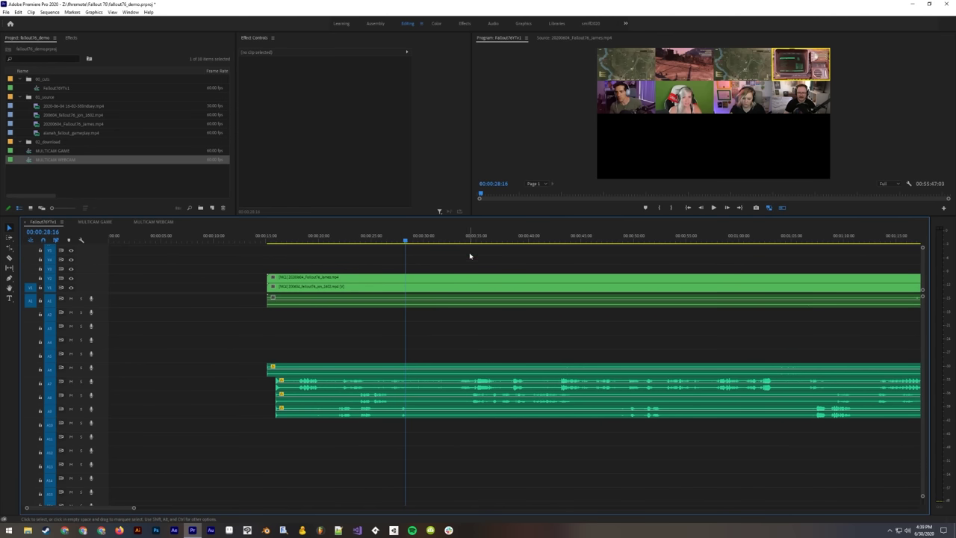
key(i)
drag(468, 239, 397, 250)
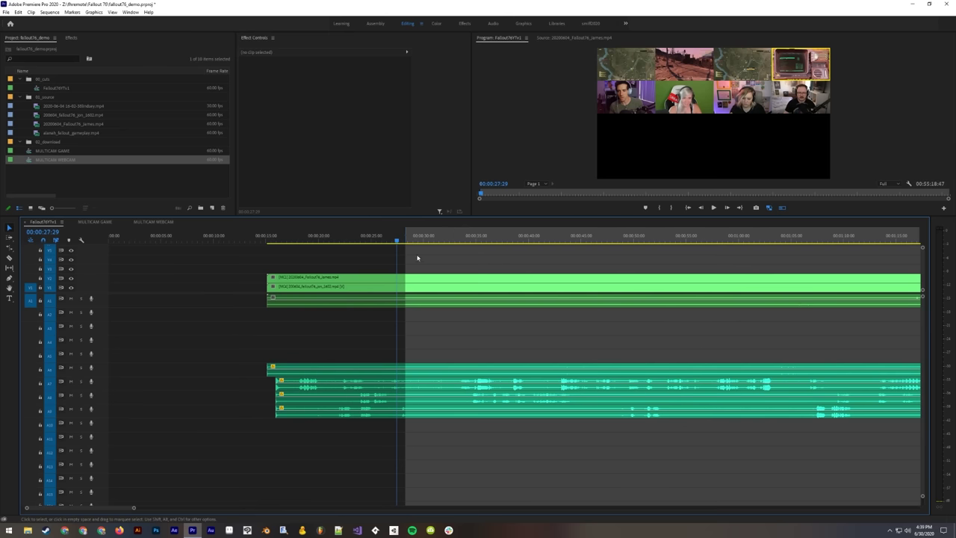
drag(397, 239, 408, 240)
key(i)
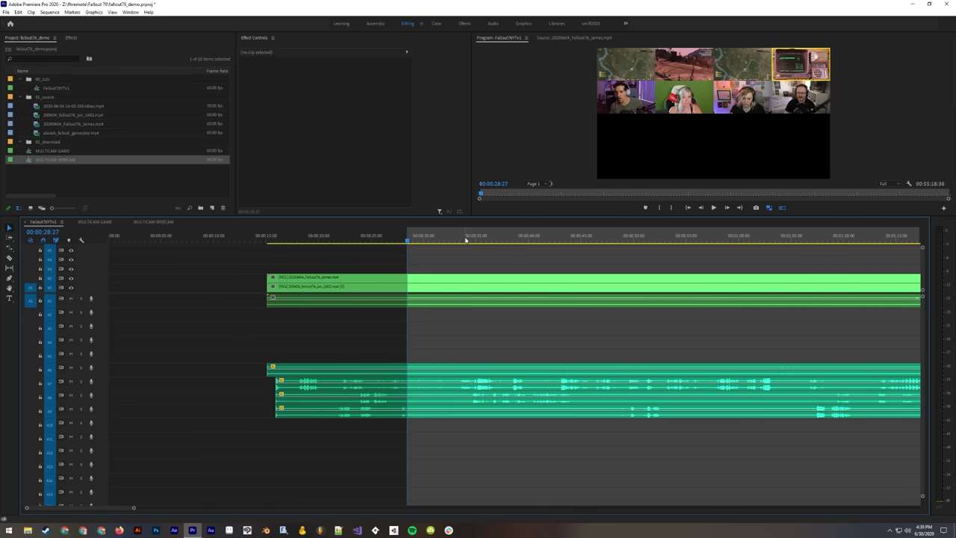
click(465, 239)
key(o)
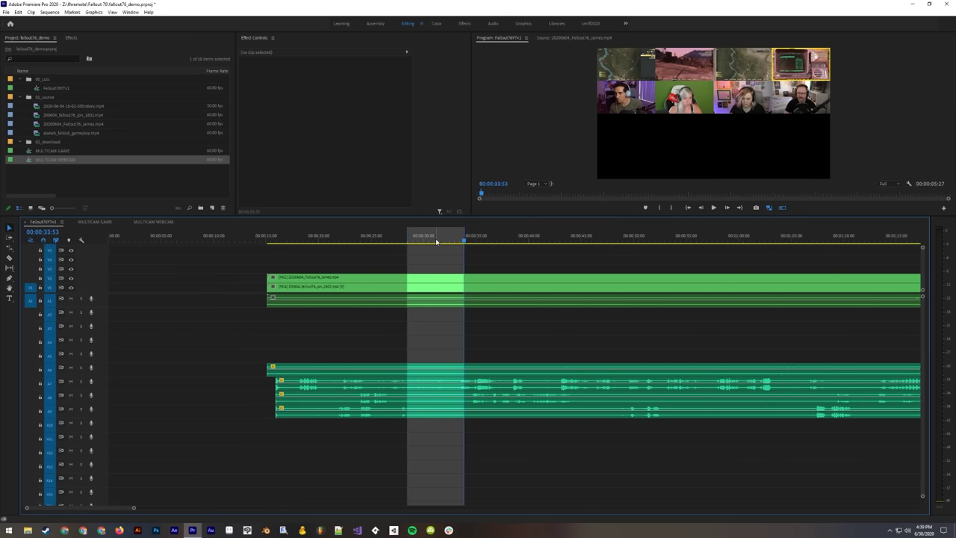
Step: Try Lift on the marked range, undo it, and clear the In and Out points
click(415, 237)
key(;)
key(ctrl+z)
key(ctrl+z)
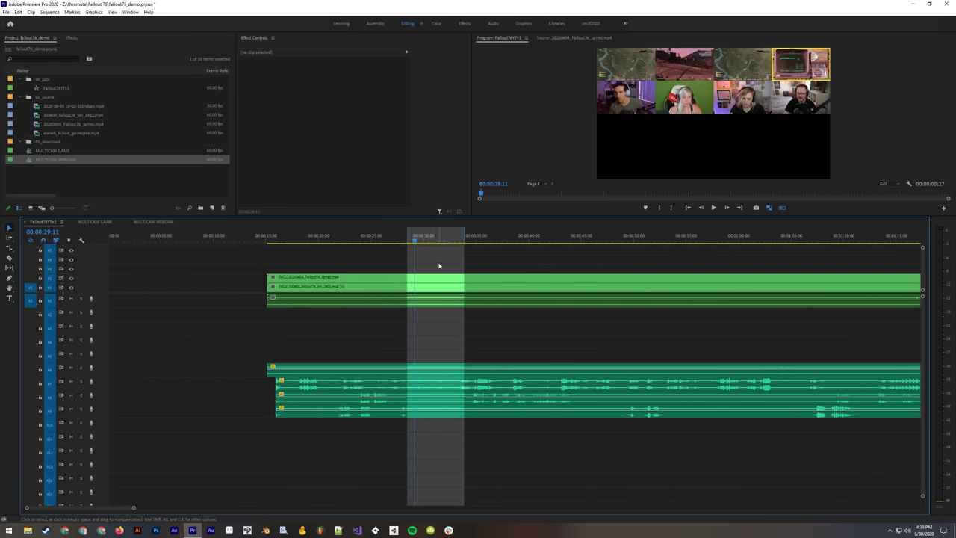
key(ctrl+shift+x)
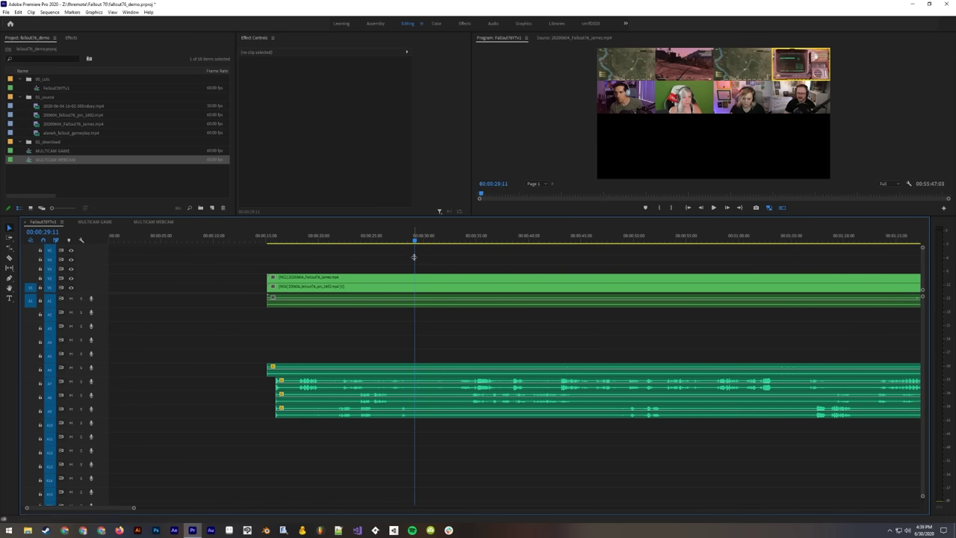
Step: Mark In at 00:00:28:01 and Out at 00:00:34:14, and extract that range from all tracks
click(390, 237)
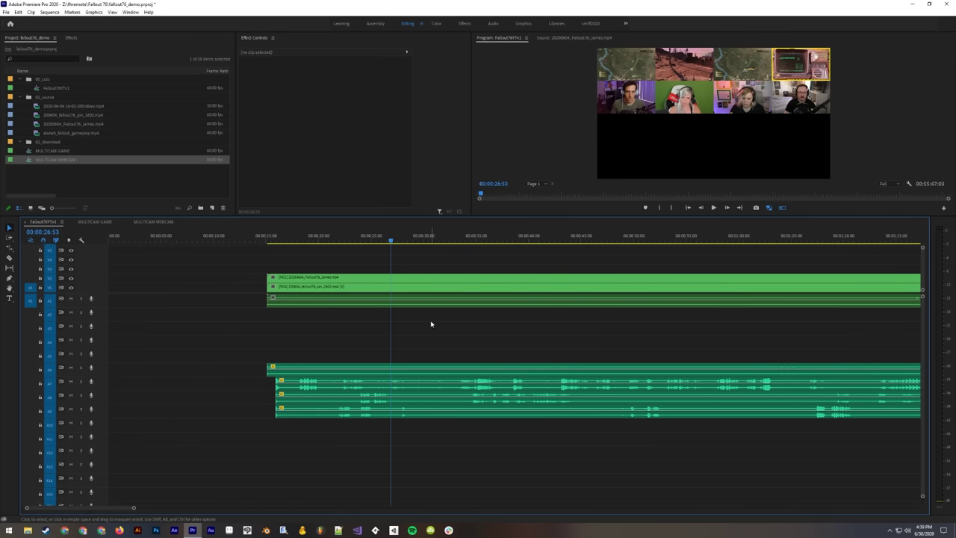
click(402, 238)
key(i)
click(467, 240)
key(o)
key(apostrophe)
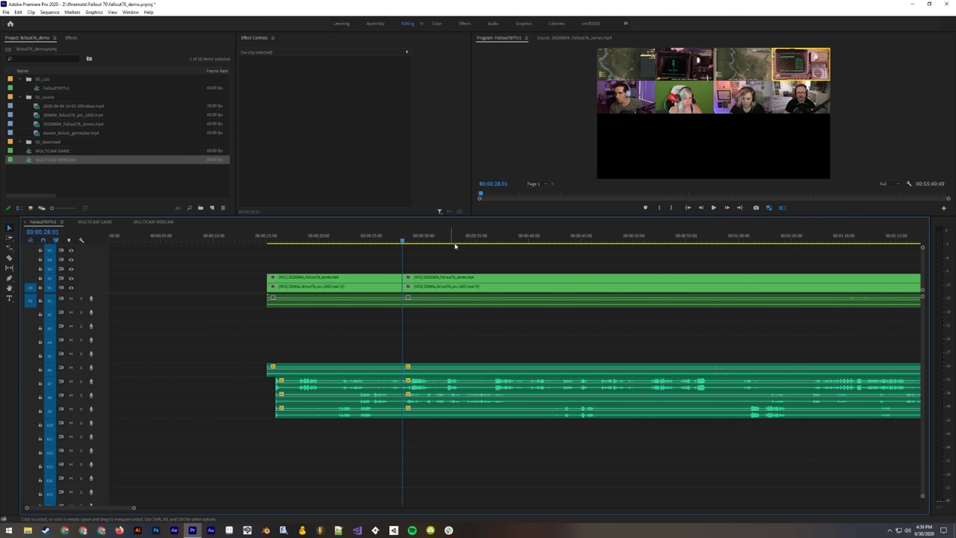
Step: Mark a range from about 00:00:35 to about 00:00:41 and extract it from all tracks
click(471, 240)
key(i)
click(535, 240)
key(o)
key(apostrophe)
Step: Mark In at 00:00:44:31 and Out at 00:00:52:37, and extract the range from all tracks
click(576, 239)
key(i)
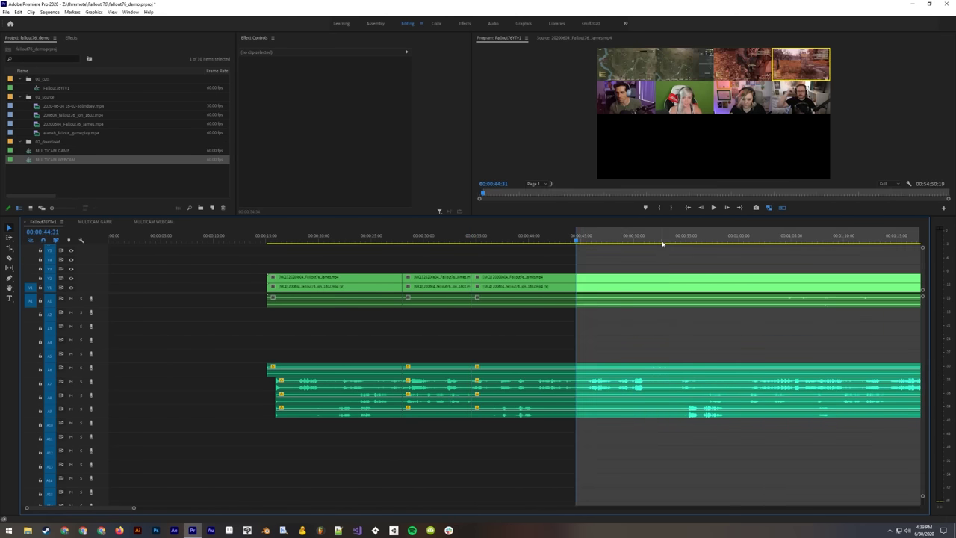
click(661, 241)
key(o)
key(apostrophe)
Step: Mark In at 00:00:55:45 and Out at 00:01:02:50, and extract the range from all tracks
click(694, 239)
key(i)
click(769, 238)
key(o)
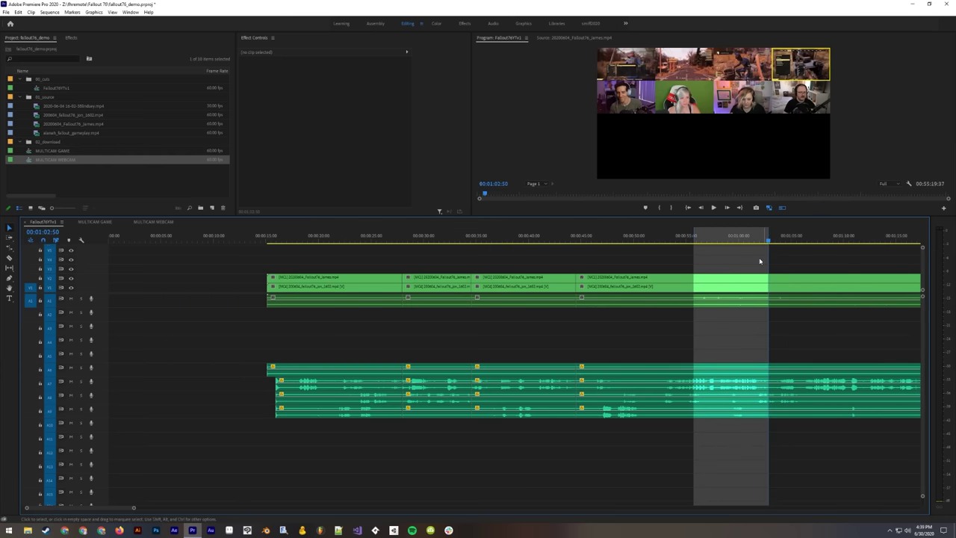
key(apostrophe)
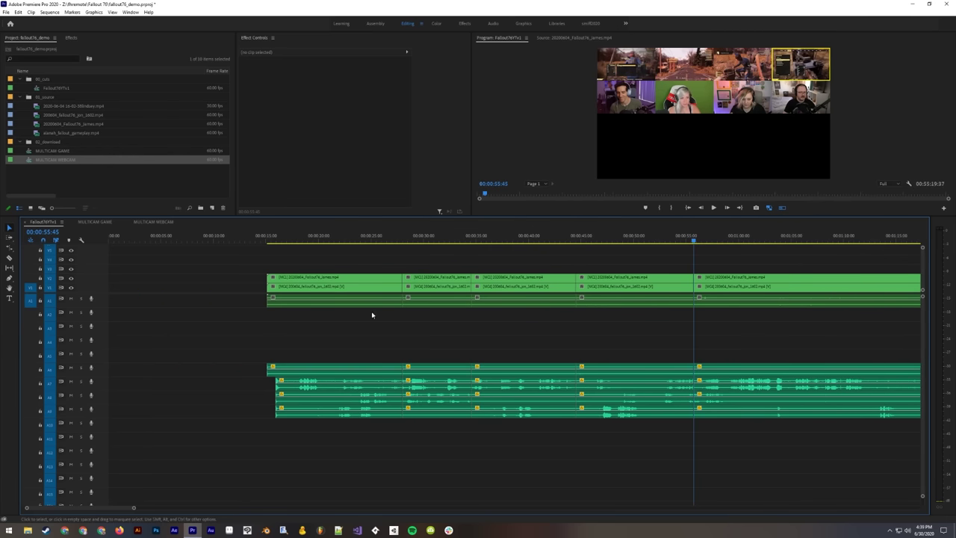
Step: Undo all the recent extractions, back to the marked range between 00:00:28:01 and 00:00:34:14
key(ctrl+z)
key(ctrl+z)
key(ctrl+z)
key(ctrl+z)
key(ctrl+z)
key(ctrl+z)
key(ctrl+z)
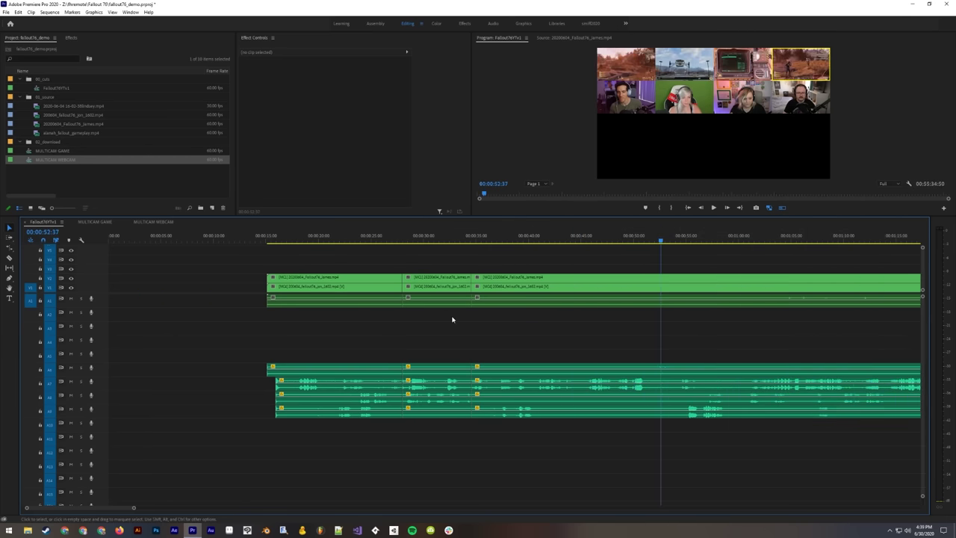
key(ctrl+z)
key(ctrl+z)
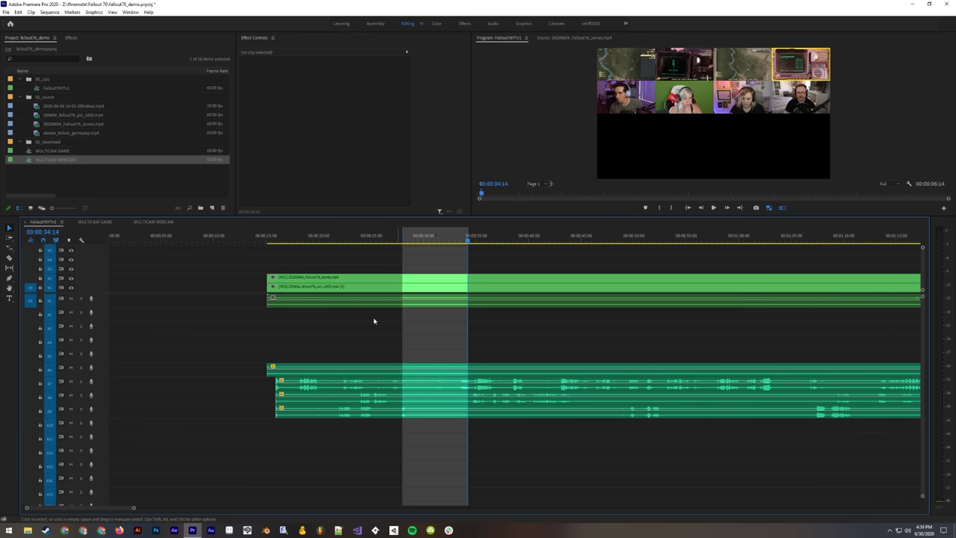
Step: Switch the MULTICAM GAME clip to the 20200604_Fallout76_James.mp4 angle, and extract the marked range from all tracks
click(354, 297)
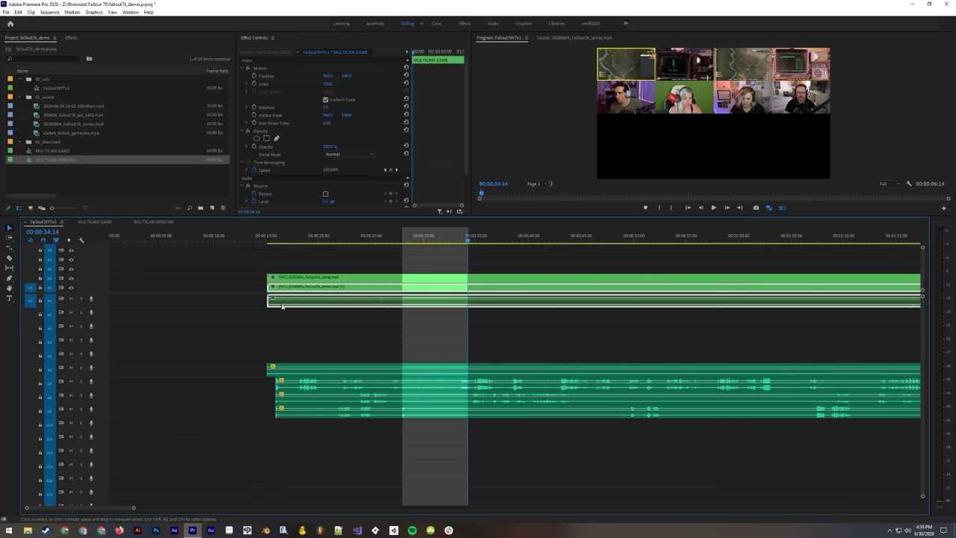
click(351, 261)
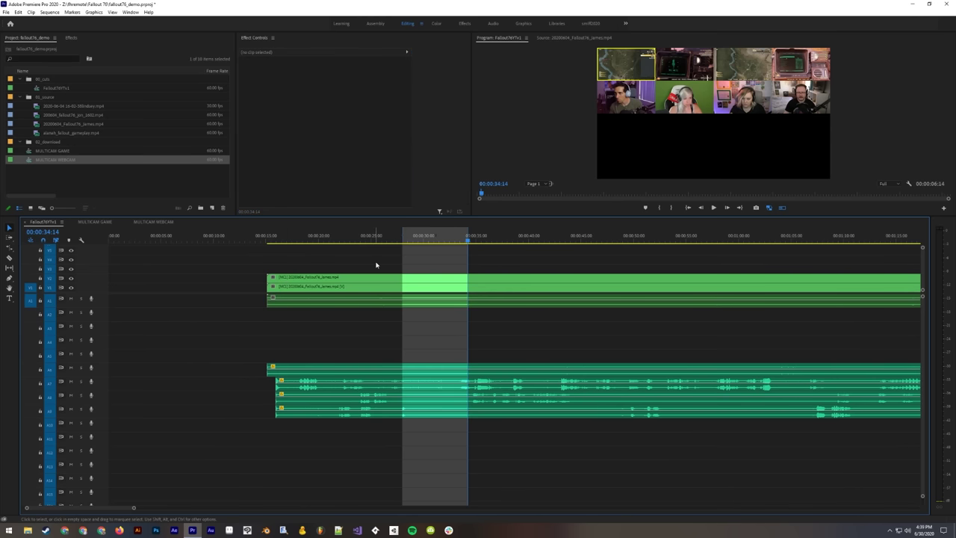
key(apostrophe)
Step: Mark a range from 00:00:42:46 to about 00:00:50 and extract it from all tracks
click(557, 239)
key(i)
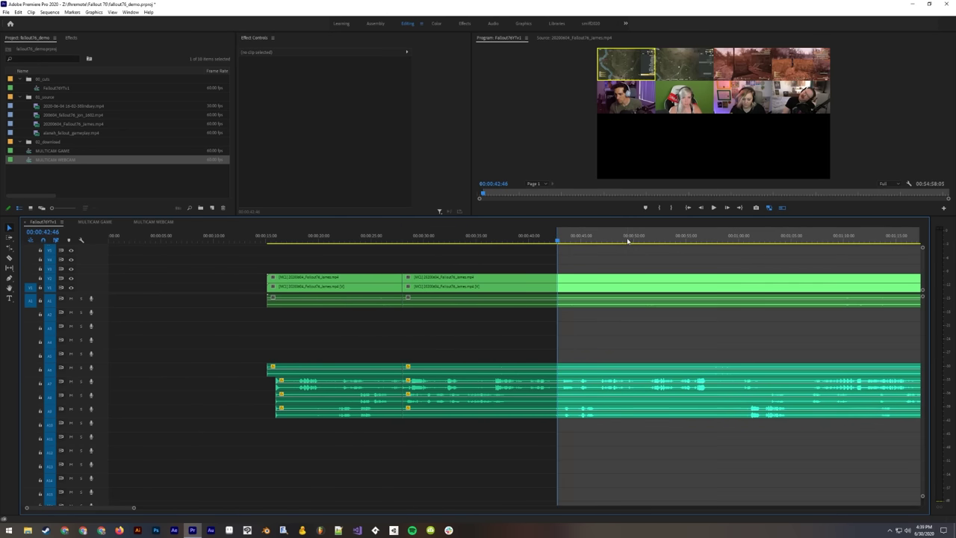
key(o)
click(630, 239)
key(o)
key(')
Step: Mark a range from about 00:00:54 to 00:01:00:46 and extract it from all tracks
click(679, 237)
key(i)
click(747, 237)
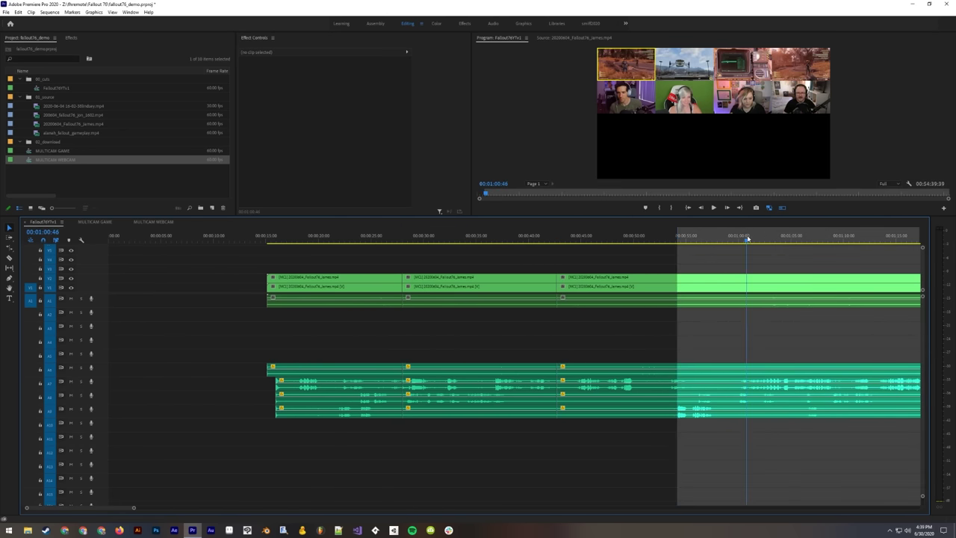
key(o)
key(')
Step: Mark a range from 00:01:06:02 to about 00:01:11 and extract it from all tracks
click(802, 238)
key(i)
click(857, 238)
key(o)
key(')
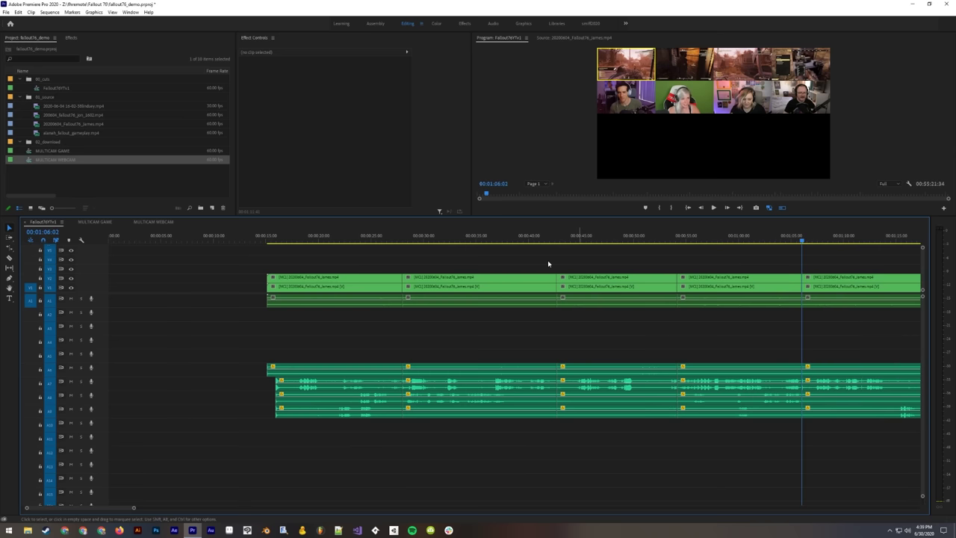
Step: Toggle Multi-Camera Selection Top Down for the Fallout76YTv1 timeline, and scrub through the first section to 00:00:22:54
click(64, 221)
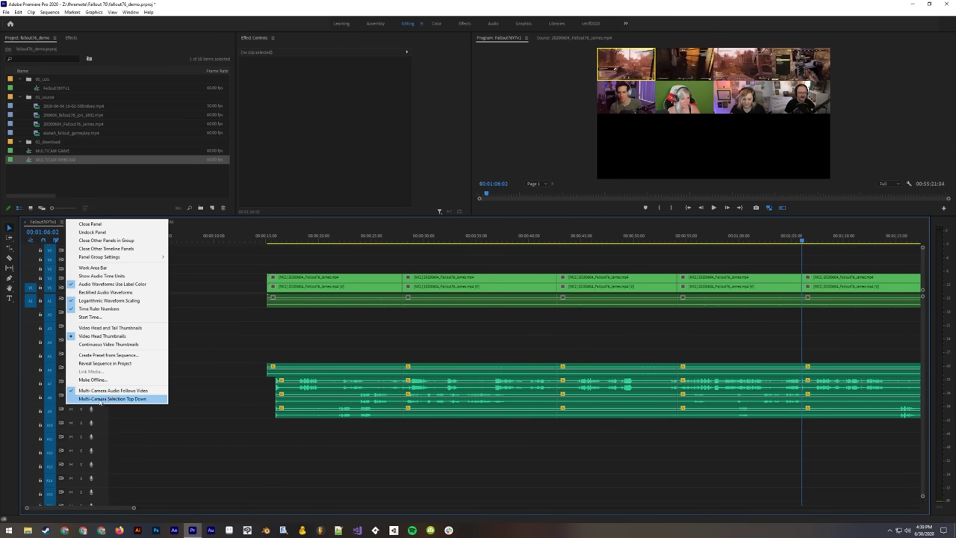
click(123, 400)
click(324, 237)
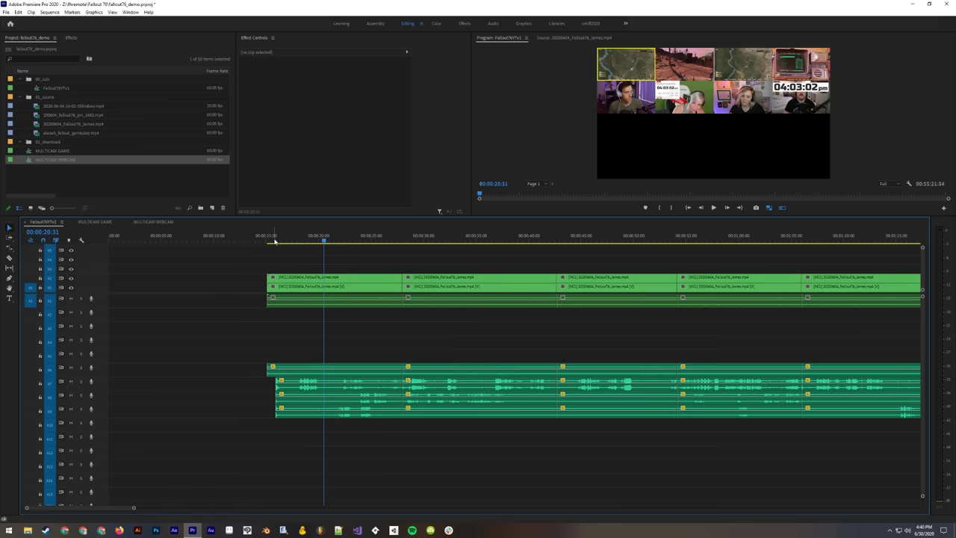
drag(276, 239, 314, 249)
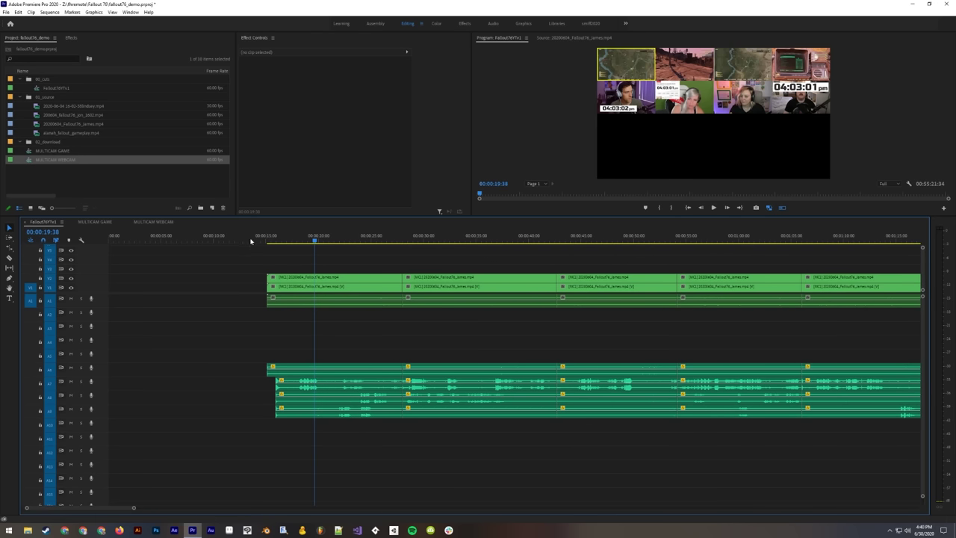
drag(251, 241, 349, 242)
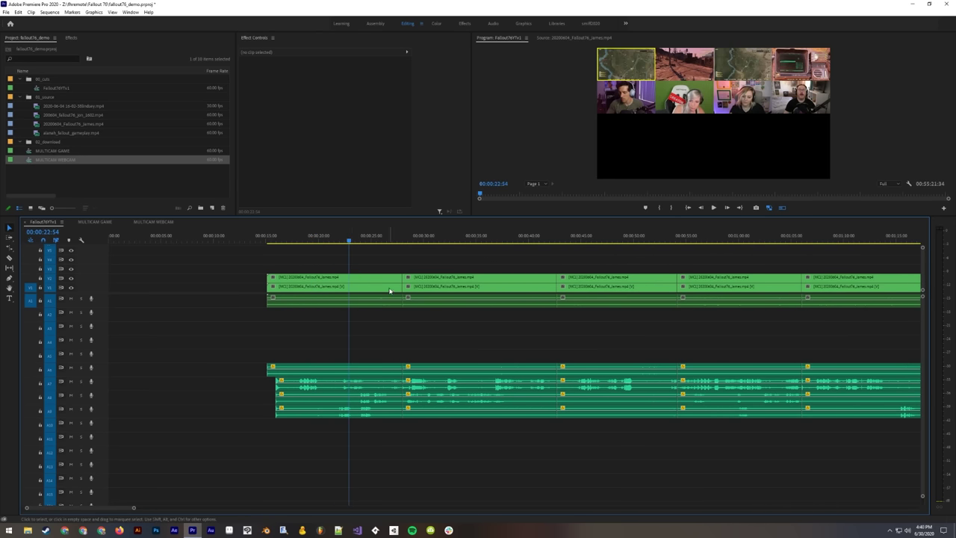
Step: With the multi-camera view off, scale the first MULTICAM WEBCAM clip to 30 and place it in the frame's upper-right corner
key(shift+0)
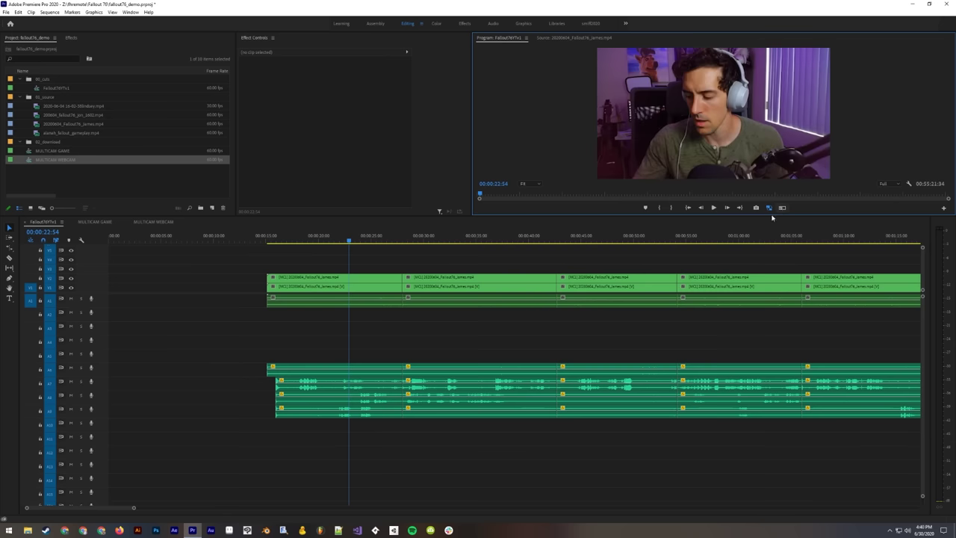
click(393, 280)
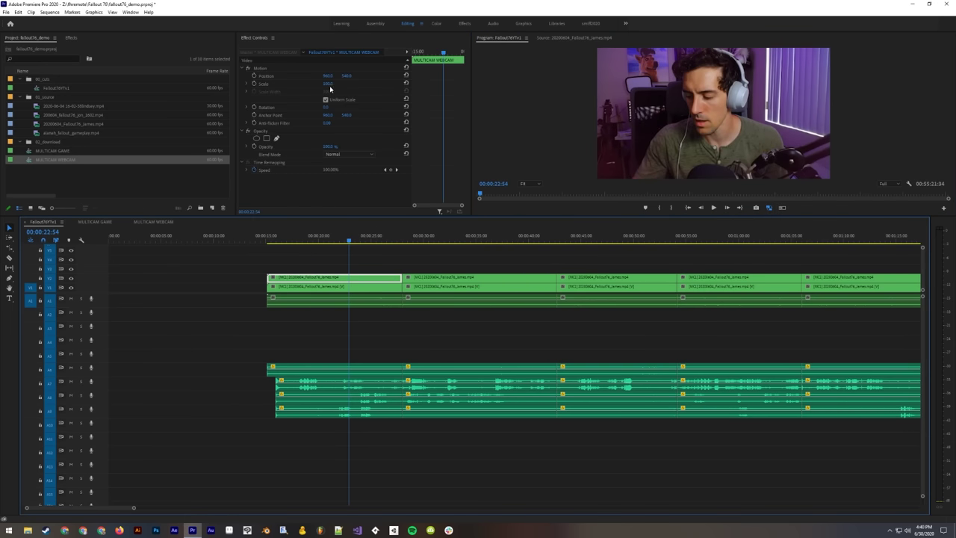
drag(331, 89, 304, 75)
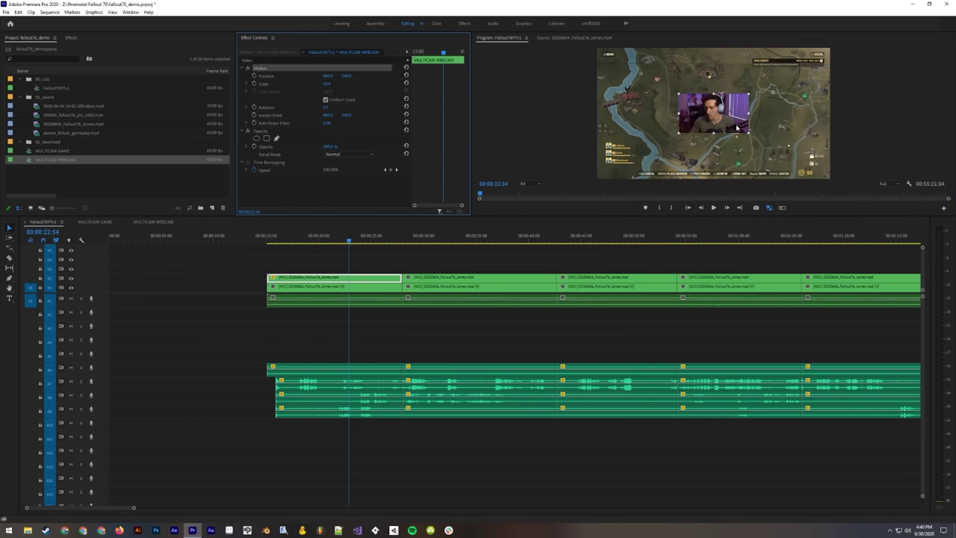
drag(736, 128, 820, 81)
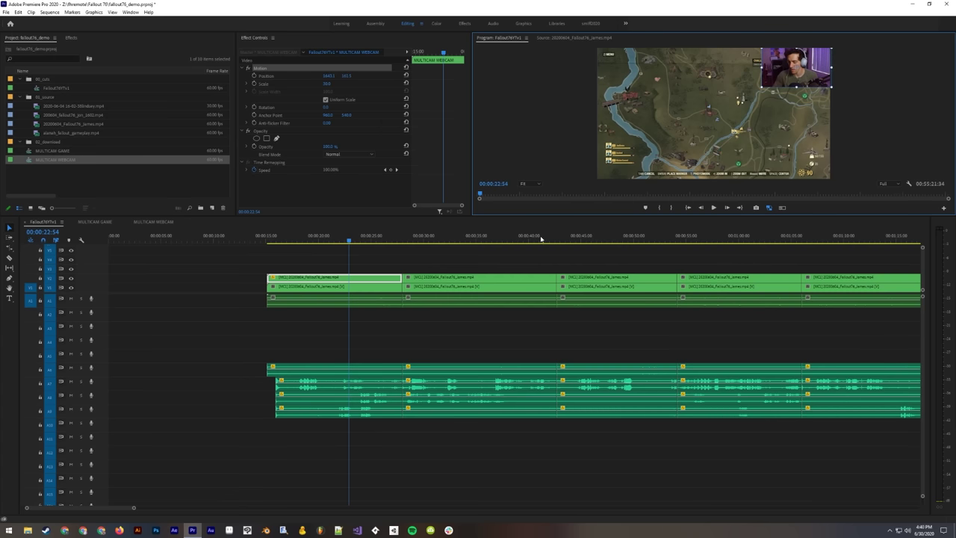
click(396, 267)
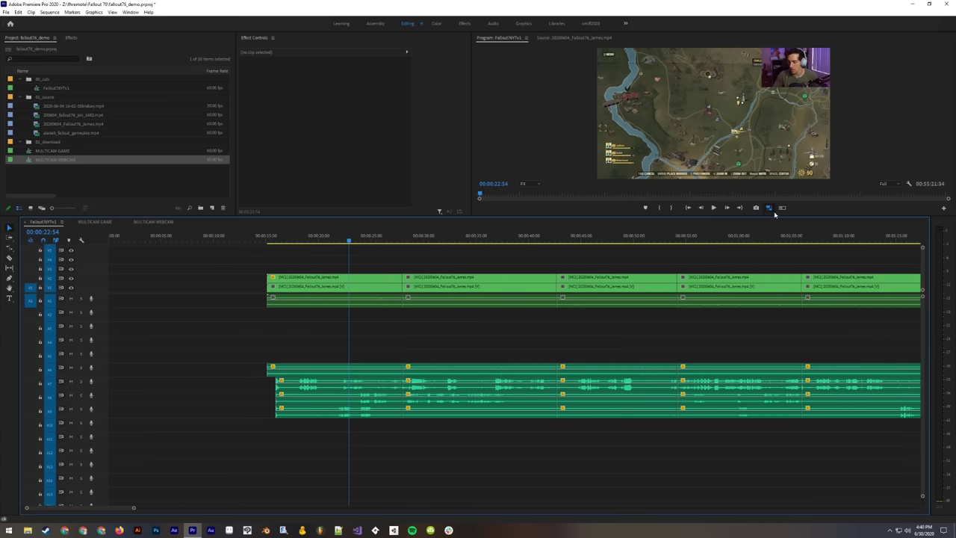
Step: Turn on the multi-camera view and switch both multicams to angle 2 in the second section, angle 3 in the third, and angle 4 in the fourth
click(770, 207)
click(781, 208)
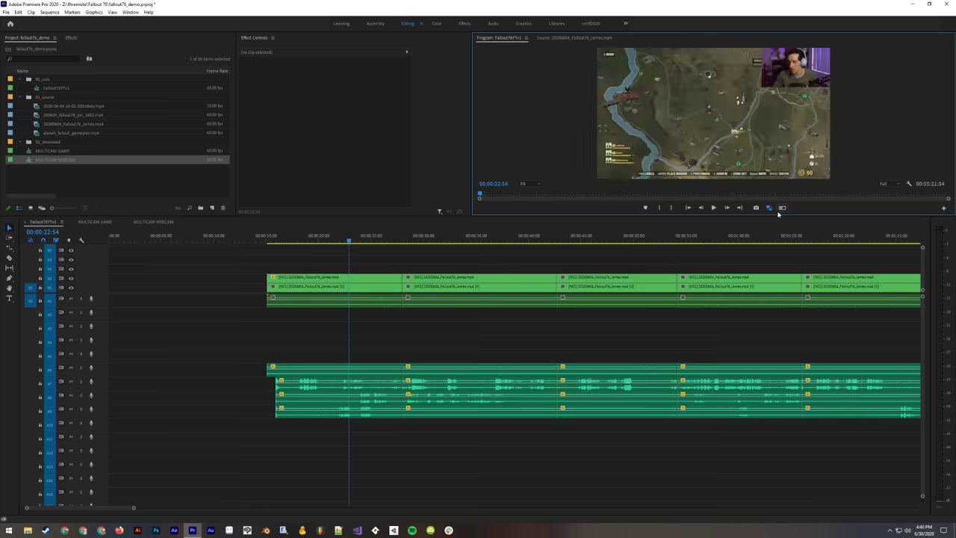
click(783, 209)
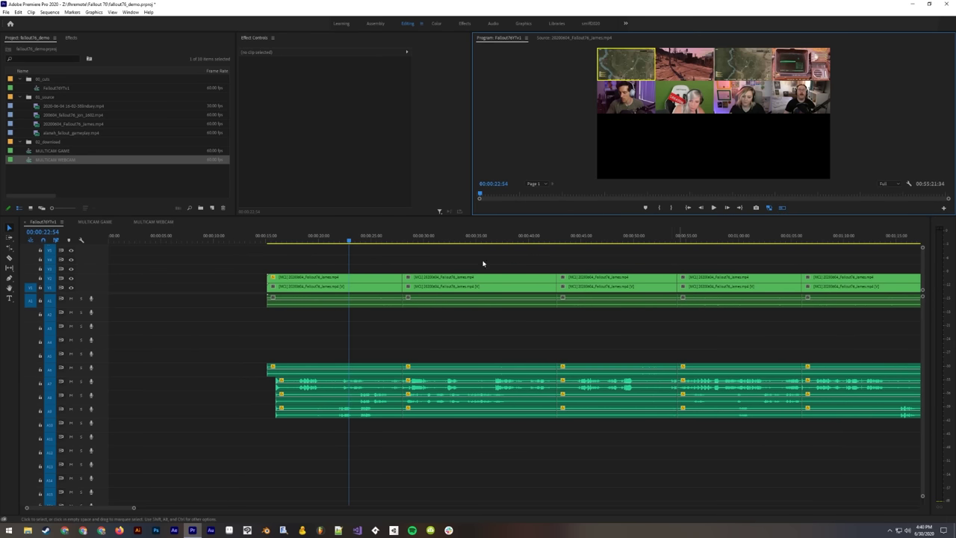
mouse_move(317, 240)
mouse_down()
mouse_move(281, 240)
mouse_move(323, 240)
mouse_up()
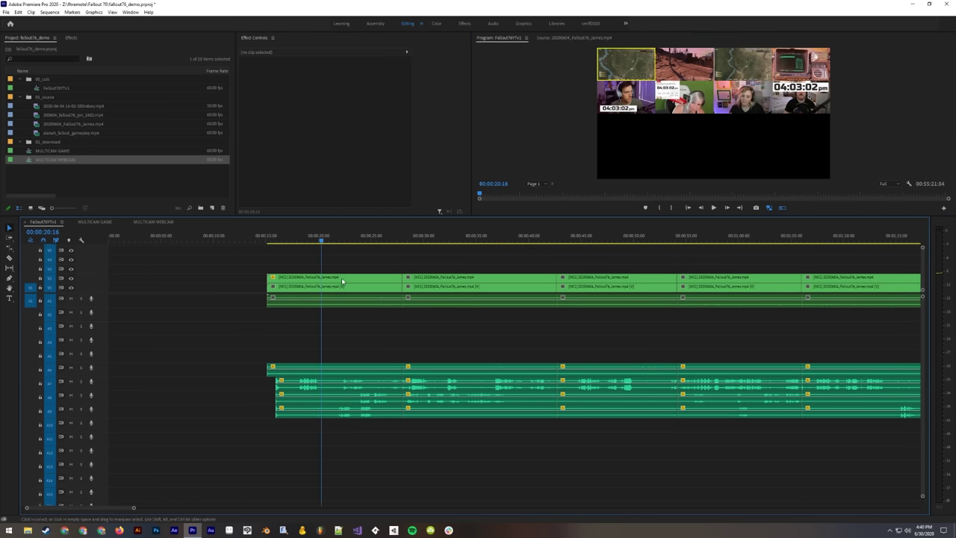
click(483, 239)
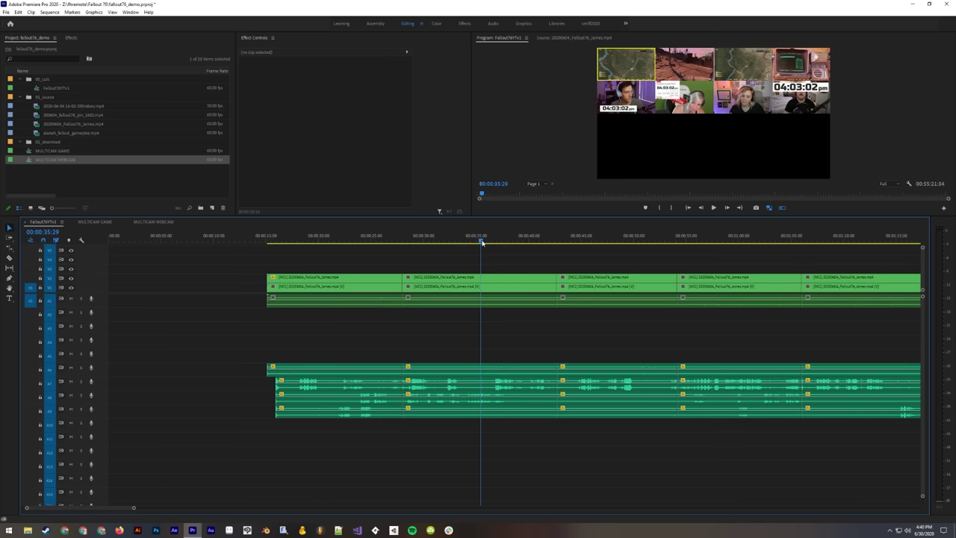
click(631, 243)
key(3)
click(720, 239)
key(4)
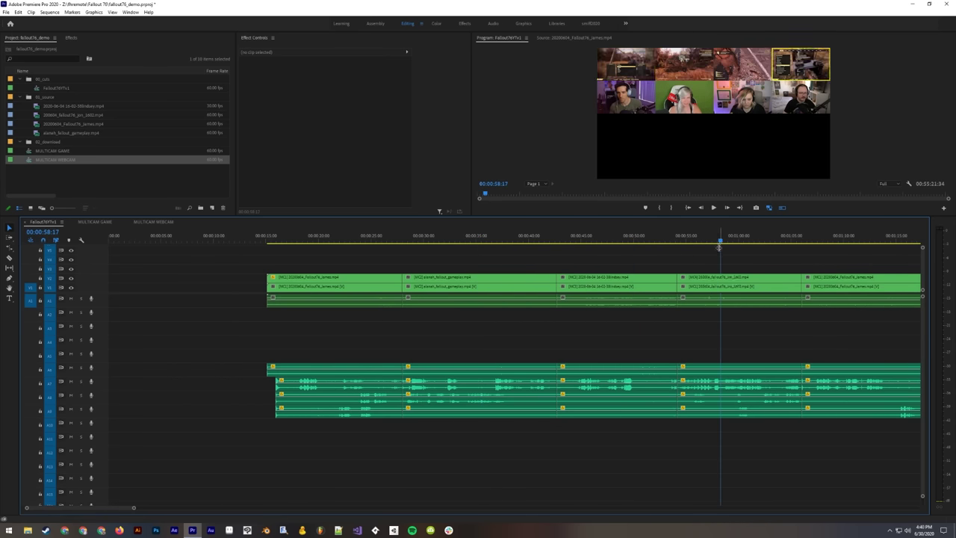
Step: With the multi-camera view off, copy the first MULTICAM WEBCAM clip's Motion settings onto the following webcam clips and scrub through the first two sections
click(360, 240)
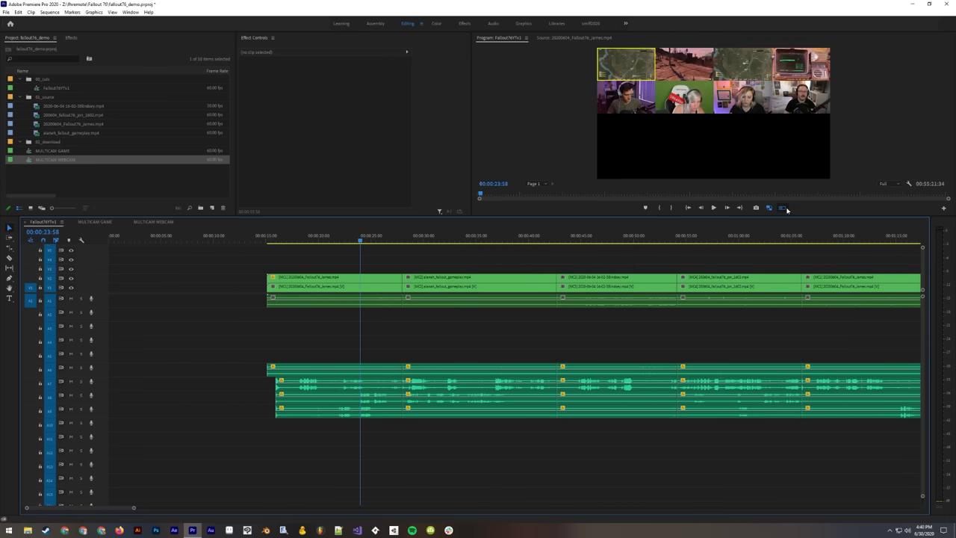
click(782, 208)
drag(405, 242, 470, 242)
click(346, 279)
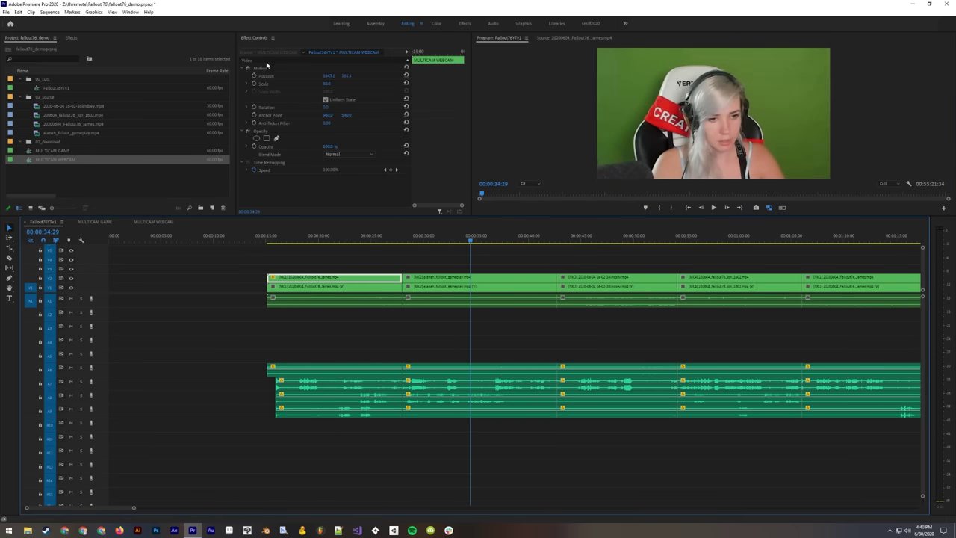
drag(513, 255, 826, 282)
key(ctrl+v)
click(595, 253)
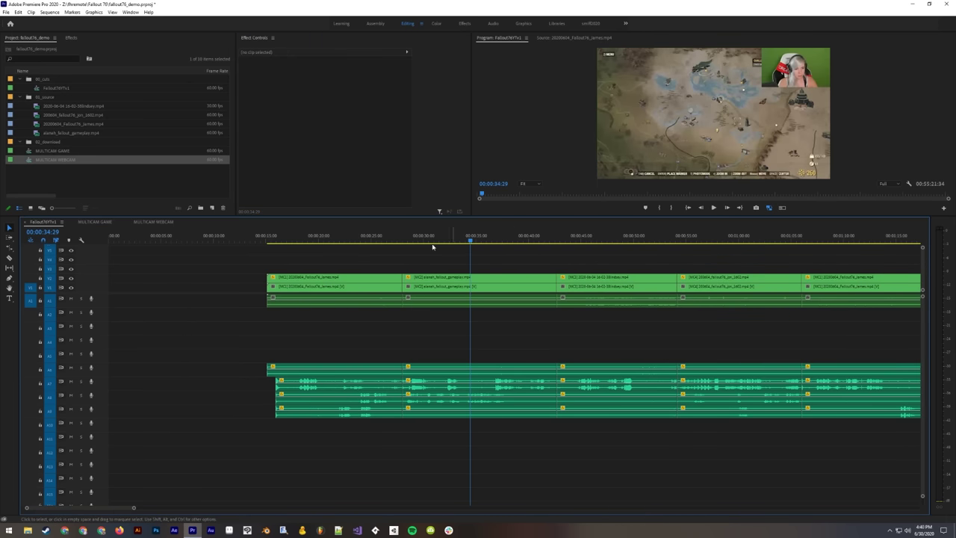
drag(324, 243, 419, 294)
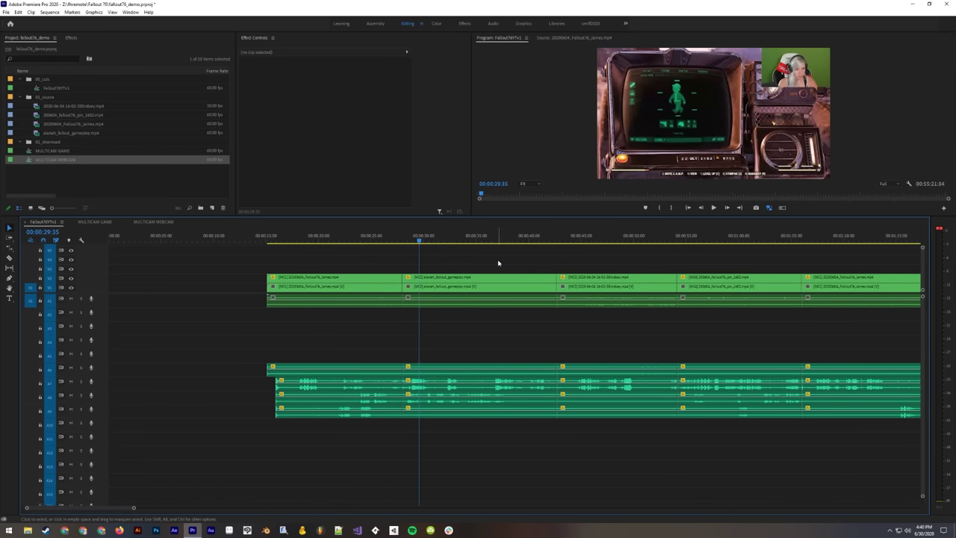
Step: Select the first section's webcam and gameplay clips together, try angle 2, and set both to angle 3
drag(300, 259, 358, 338)
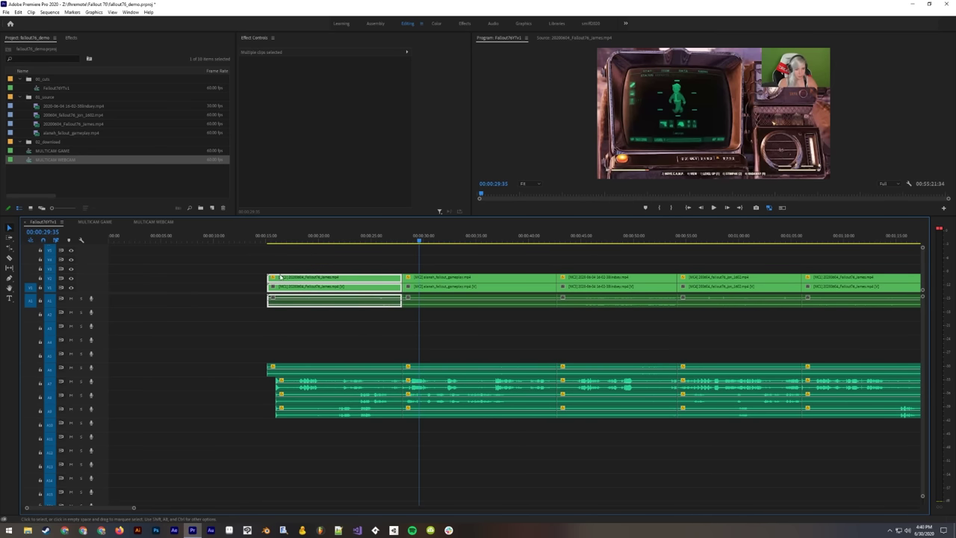
key(2)
key(2)
key(3)
click(538, 270)
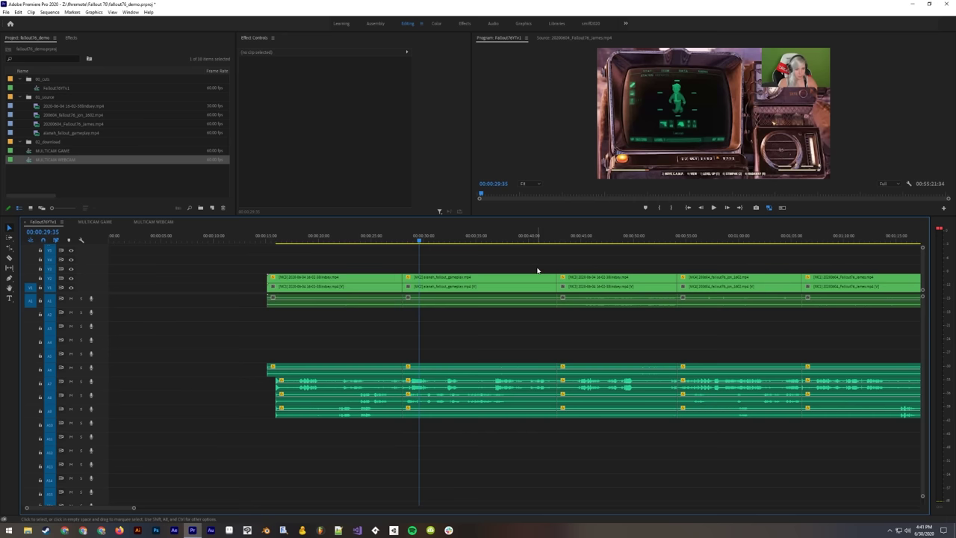
Step: Undo the recent camera-angle switches on the webcam and game multicam clips back to one common angle for every segment
key(ctrl+z)
key(ctrl+z)
key(ctrl+z)
key(ctrl+z)
key(ctrl+z)
key(ctrl+z)
key(ctrl+z)
key(ctrl+z)
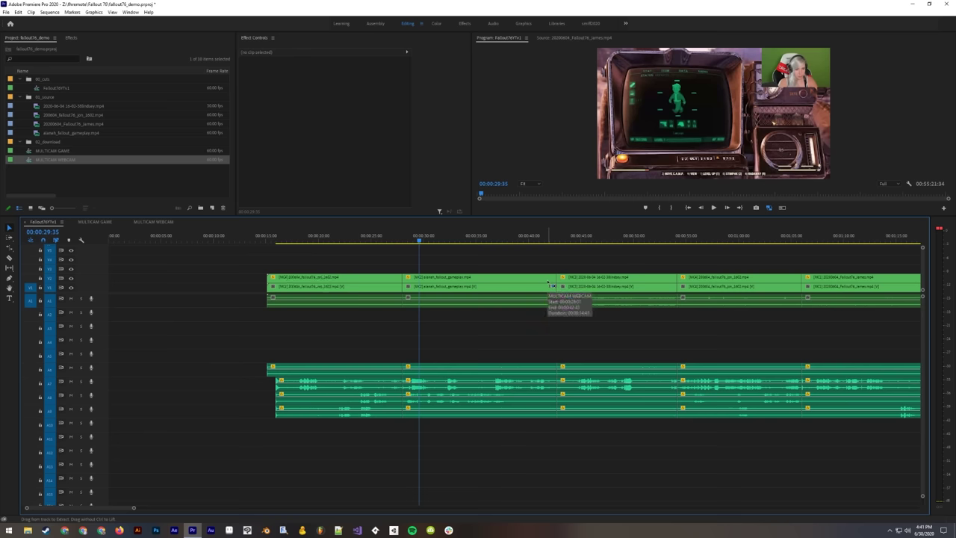
key(1)
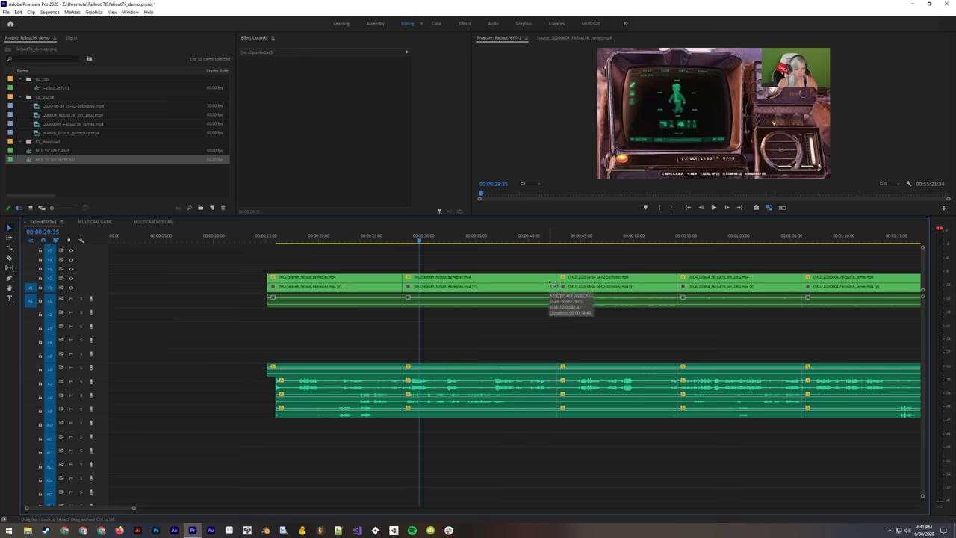
key(ctrl+z)
key(ctrl+z)
key(ctrl+z)
key(ctrl+z)
key(ctrl+z)
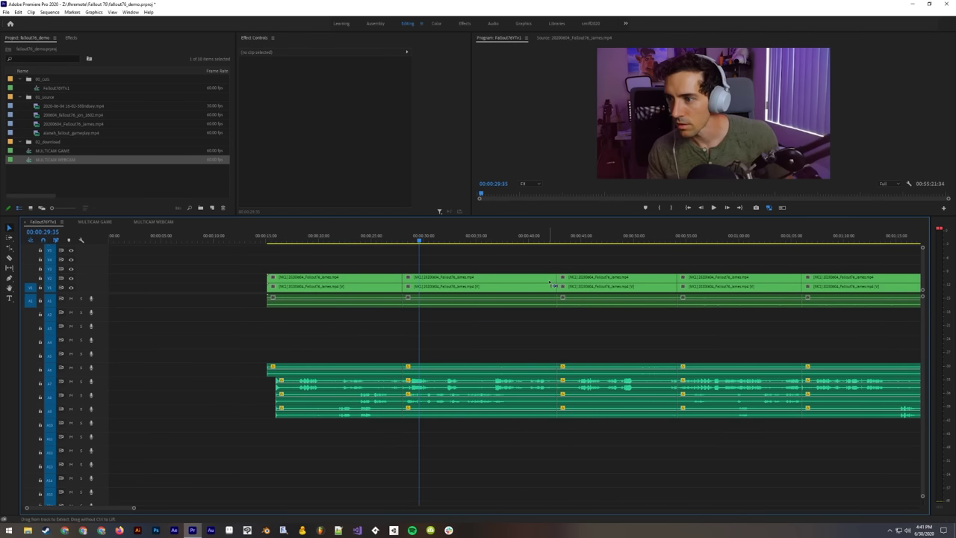
Step: Undo the last two cuts across the tracks, at about 00:00:54 and 00:01:06
key(ctrl+z)
key(ctrl+z)
key(ctrl+z)
key(ctrl+z)
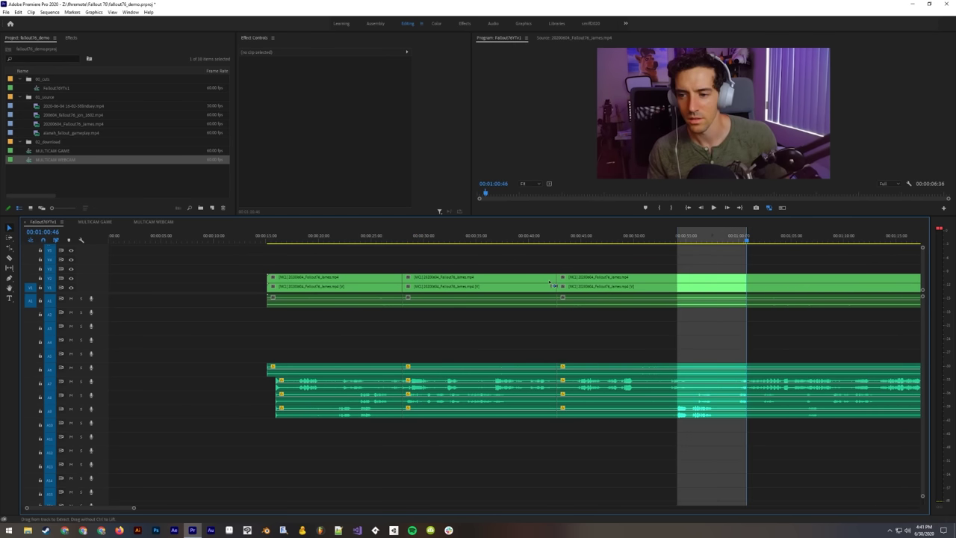
Step: Delete the cut segments before about 00:00:43 and extend the remaining clips on all tracks back to near the sequence start
drag(518, 251, 560, 415)
key(Delete)
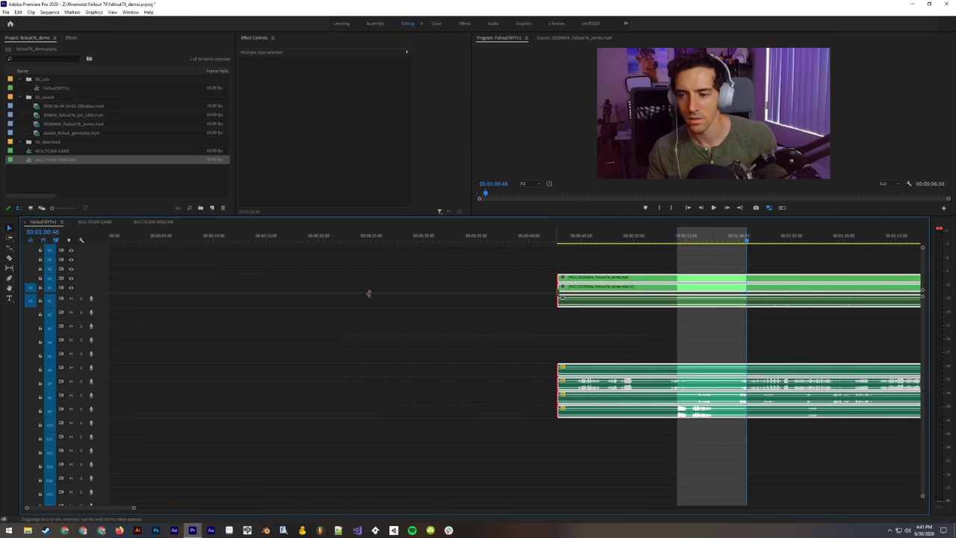
drag(558, 291, 129, 297)
click(216, 271)
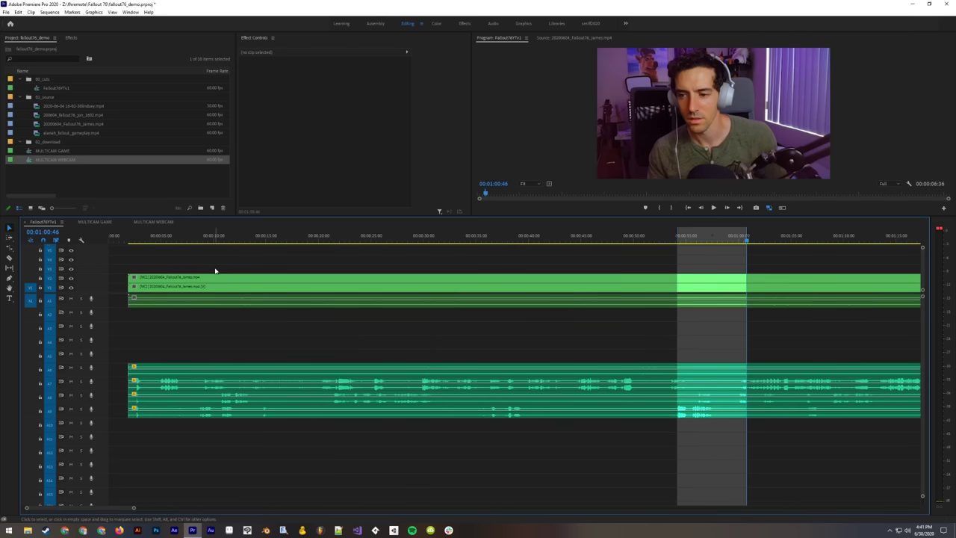
key(minus)
key(minus)
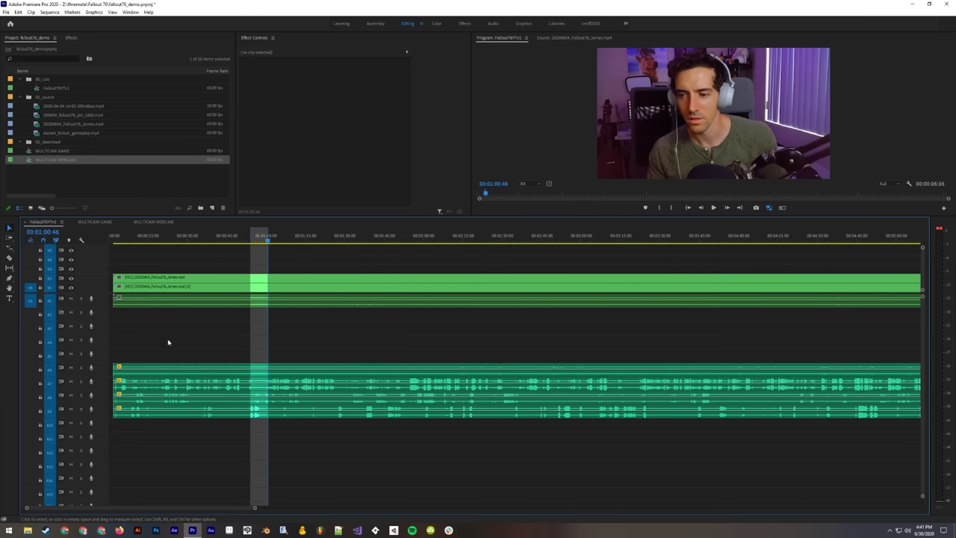
Step: Shift the clips on all tracks together to start at about 00:00:36 and clear the sequence's In and Out points
click(134, 237)
key(a)
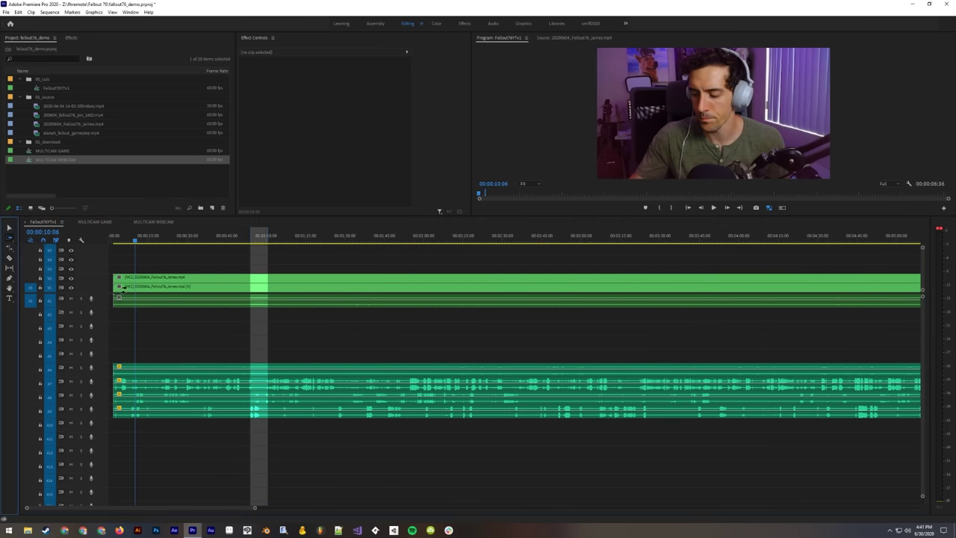
drag(155, 288, 249, 292)
key(v)
click(279, 266)
key(ctrl+shift+x)
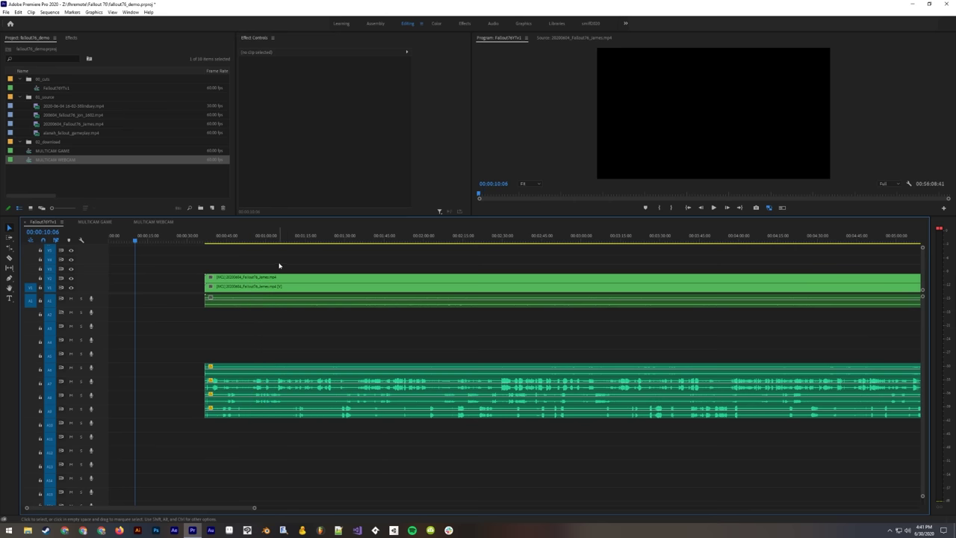
Step: Save the project and preview all camera angles in multi-camera view at the clips' start and at 00:00:47:00
click(205, 238)
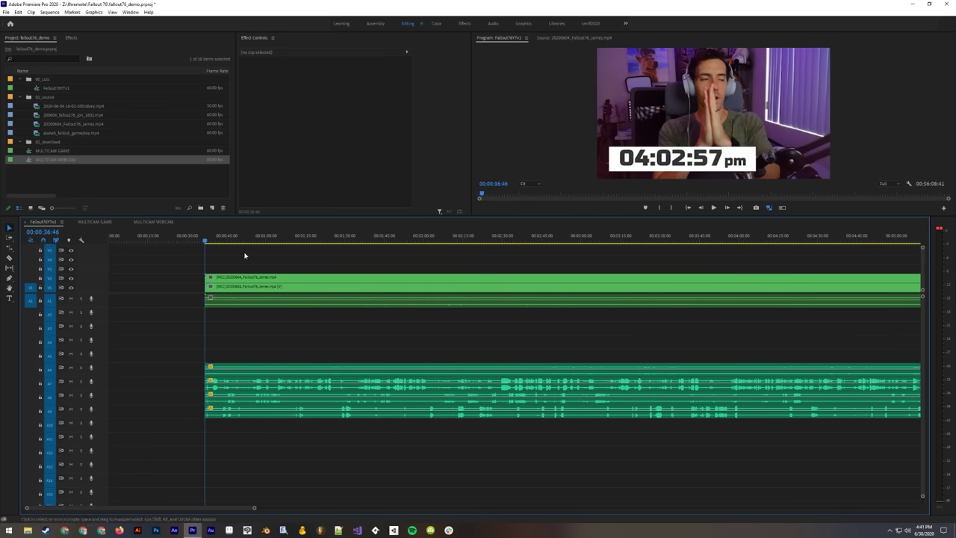
key(ctrl+s)
key(equal)
key(equal)
key(minus)
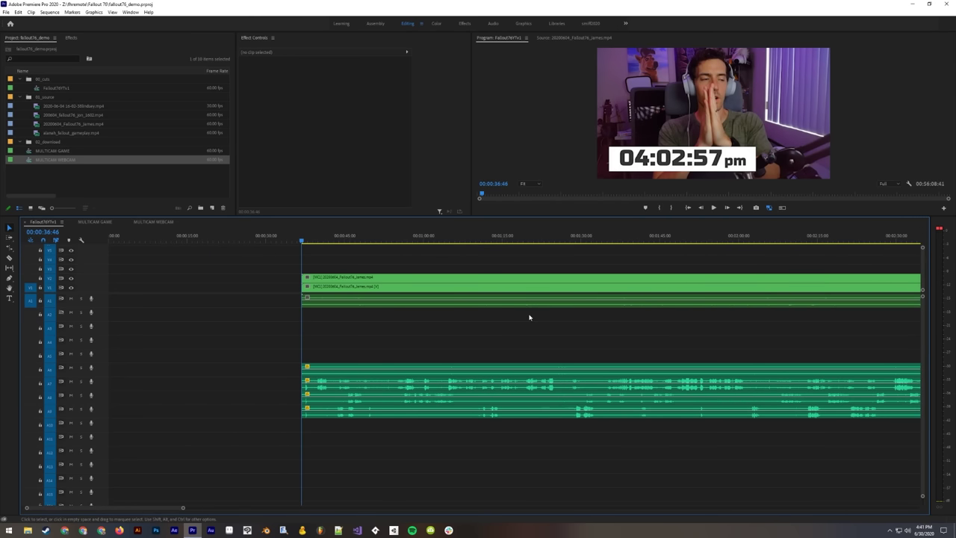
click(770, 208)
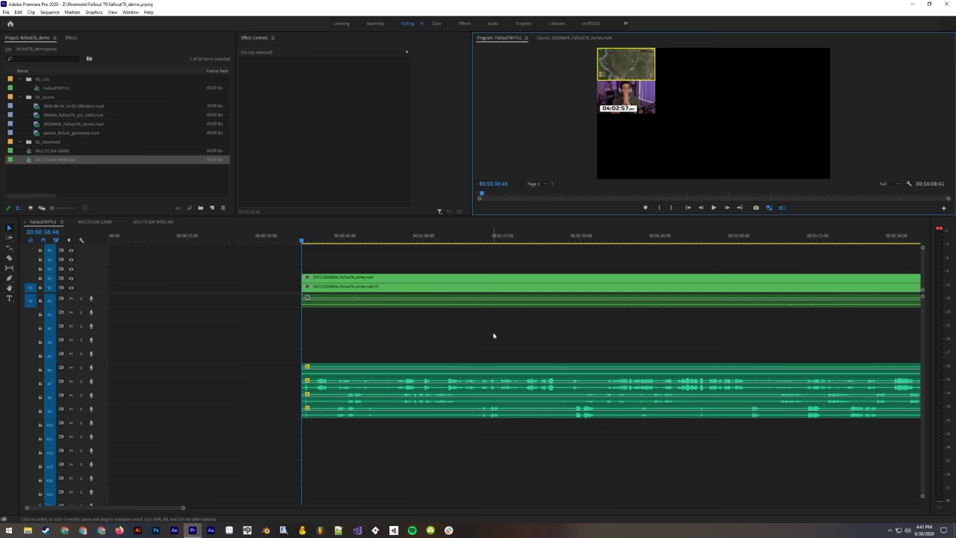
click(353, 240)
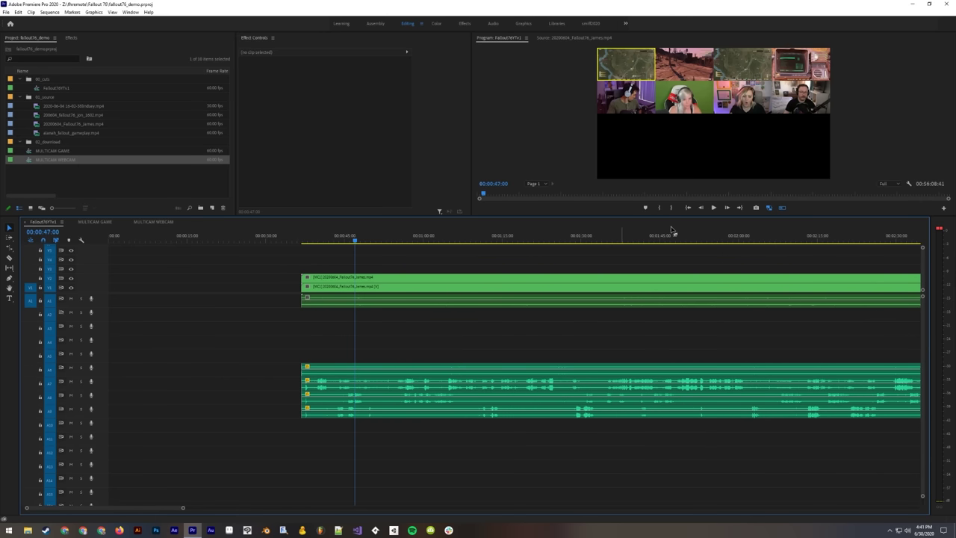
click(770, 207)
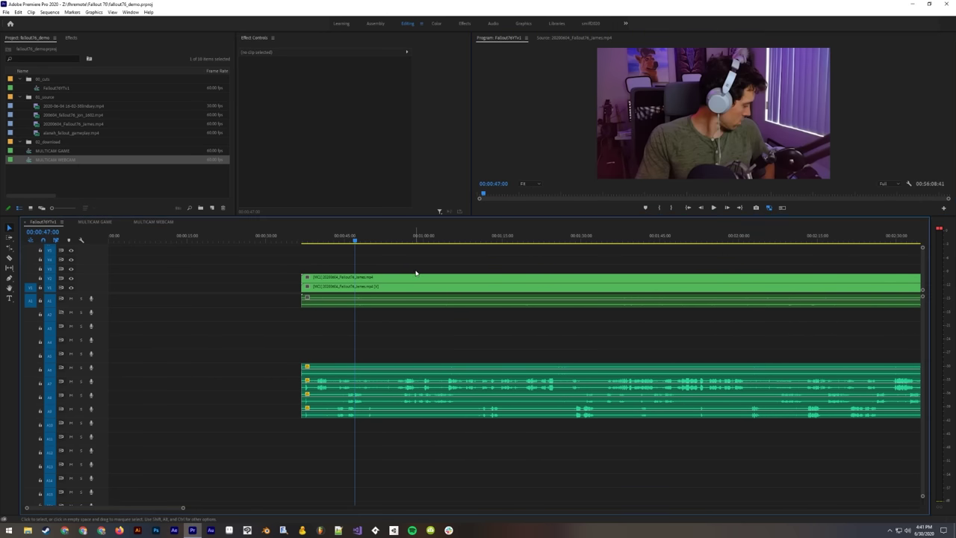
click(282, 285)
click(276, 289)
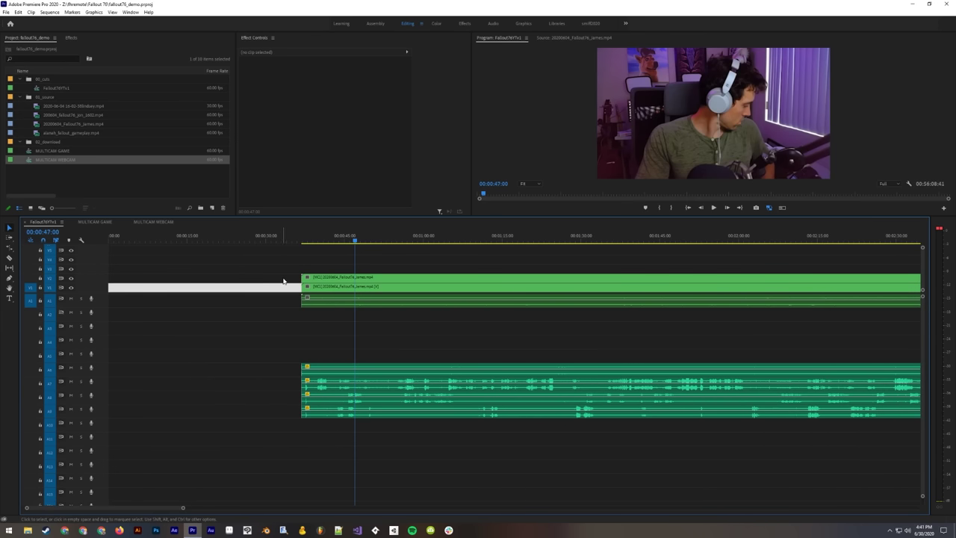
click(286, 279)
click(292, 281)
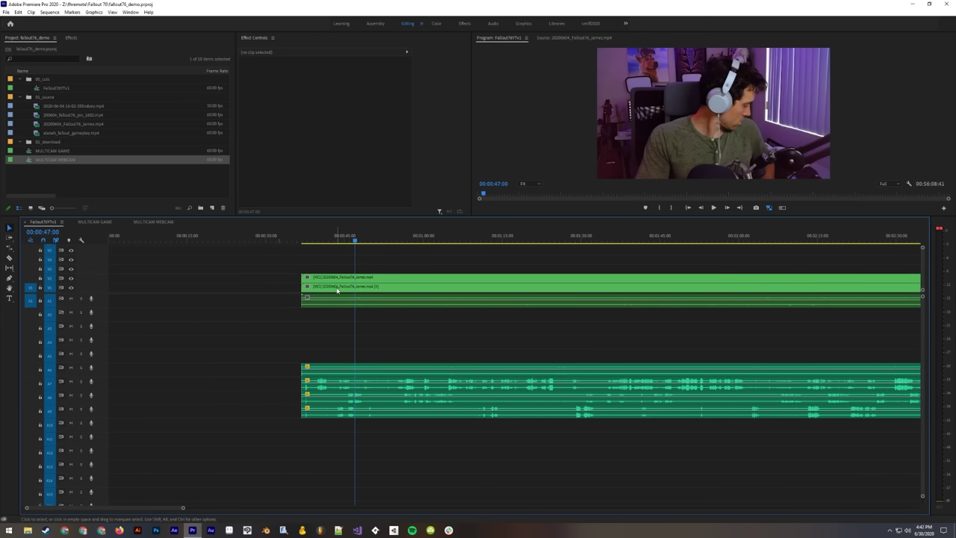
click(395, 287)
click(382, 262)
Step: Move the playhead to 00:00:40:15 and select the MULTICAM WEBCAM clip
click(321, 239)
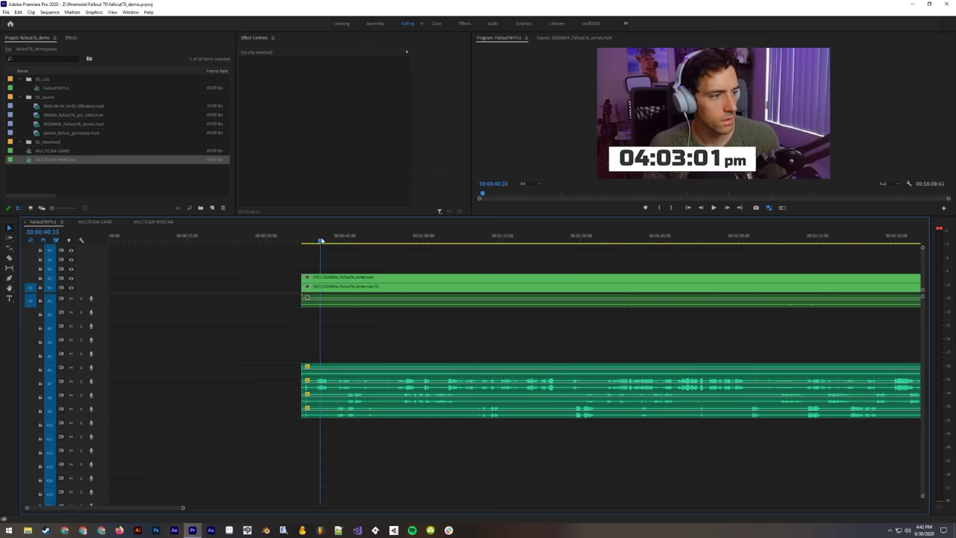
click(354, 281)
click(284, 279)
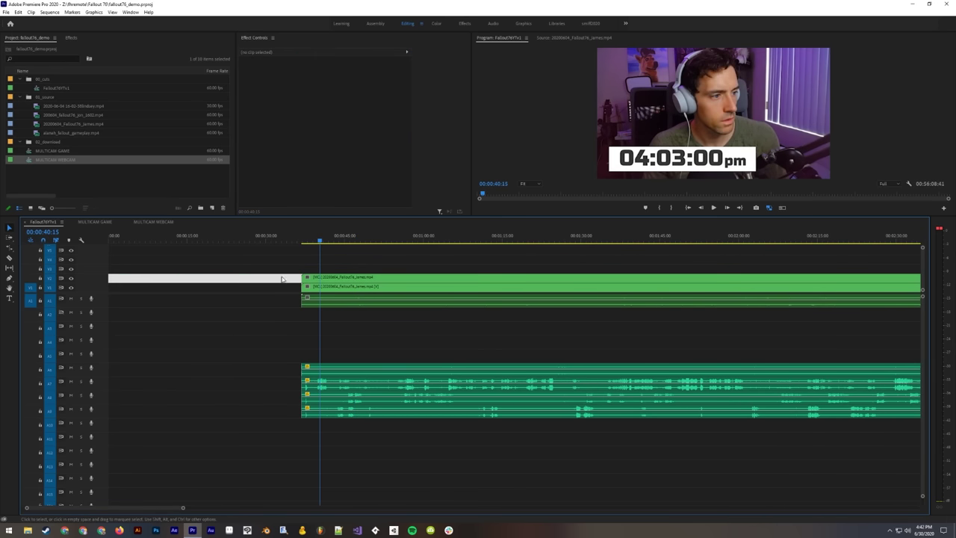
click(331, 279)
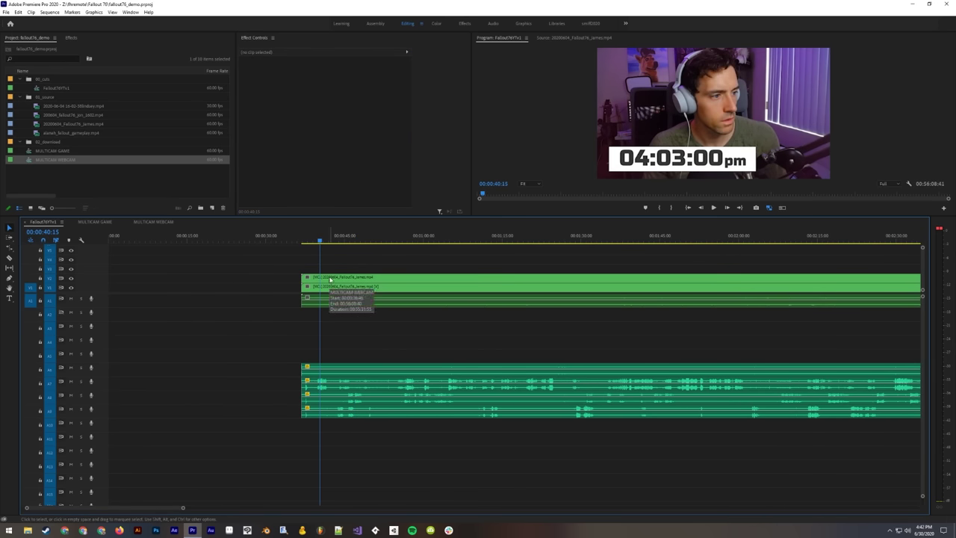
click(288, 280)
click(329, 283)
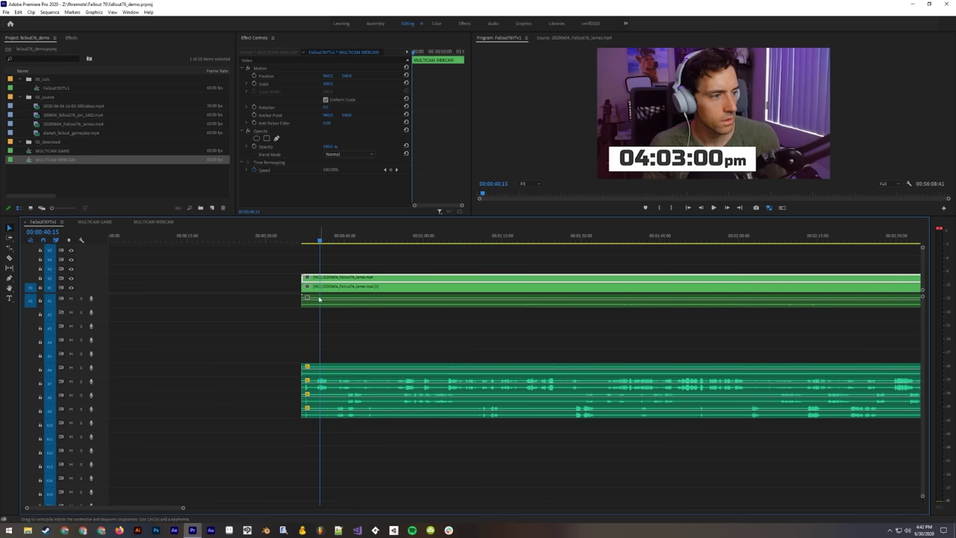
Step: Inspect the contents of the MULTICAM GAME sequence, and check the angles of the main sequence in multi-camera view
double_click(319, 295)
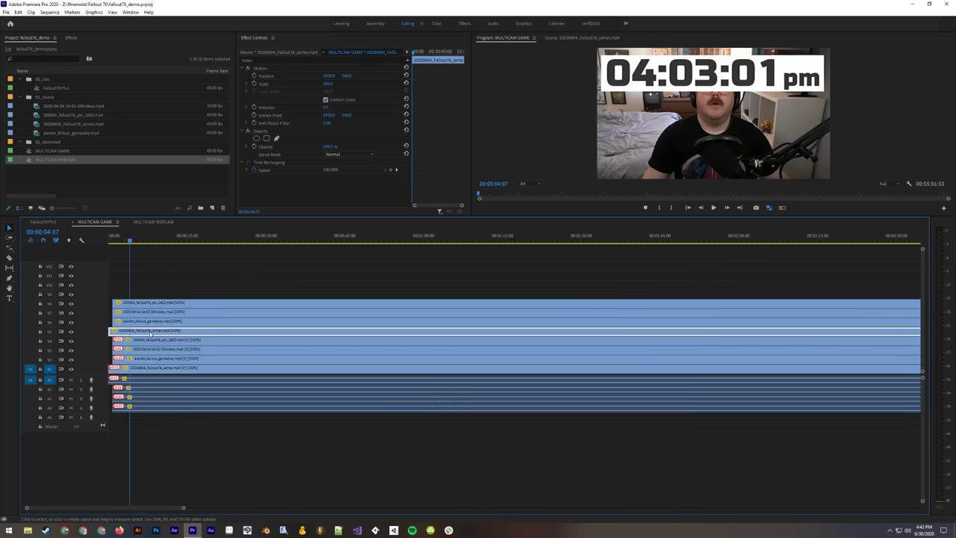
click(54, 222)
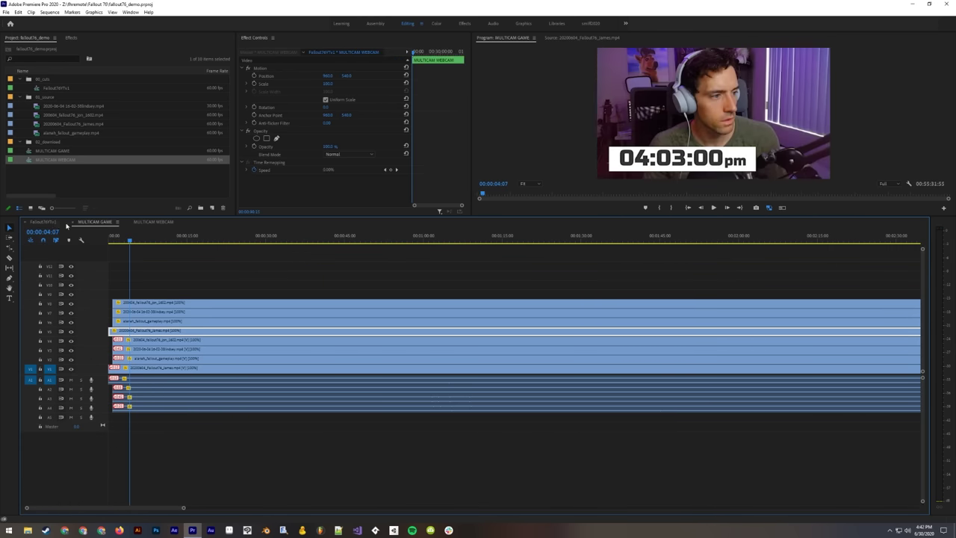
click(782, 207)
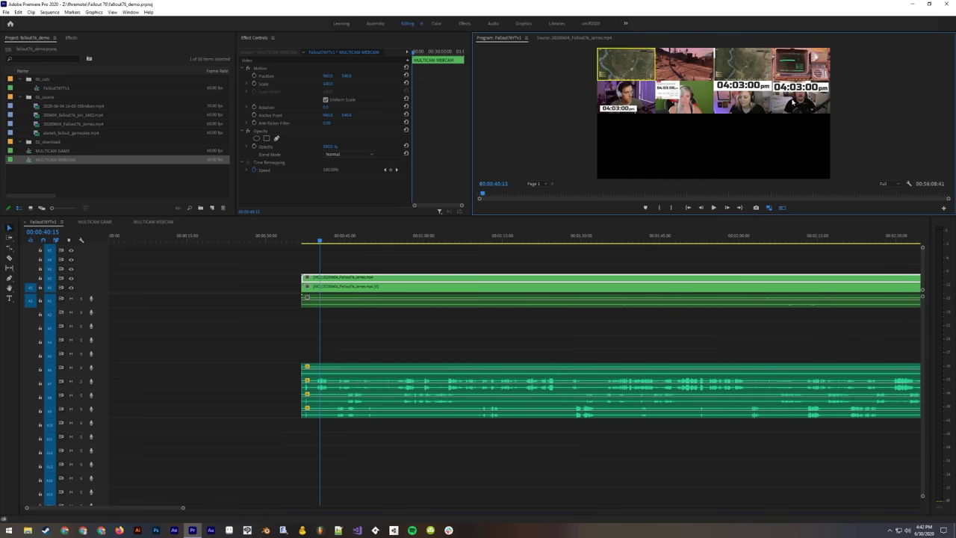
click(782, 207)
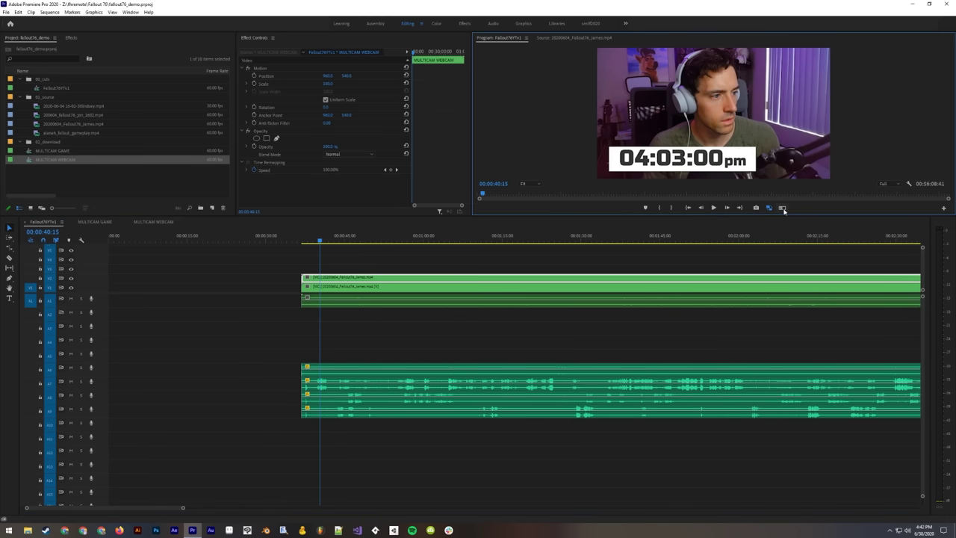
Step: Select the MULTICAM WEBCAM clip and switch it through other players' camera angles at 00:00:40:15
click(396, 261)
click(331, 282)
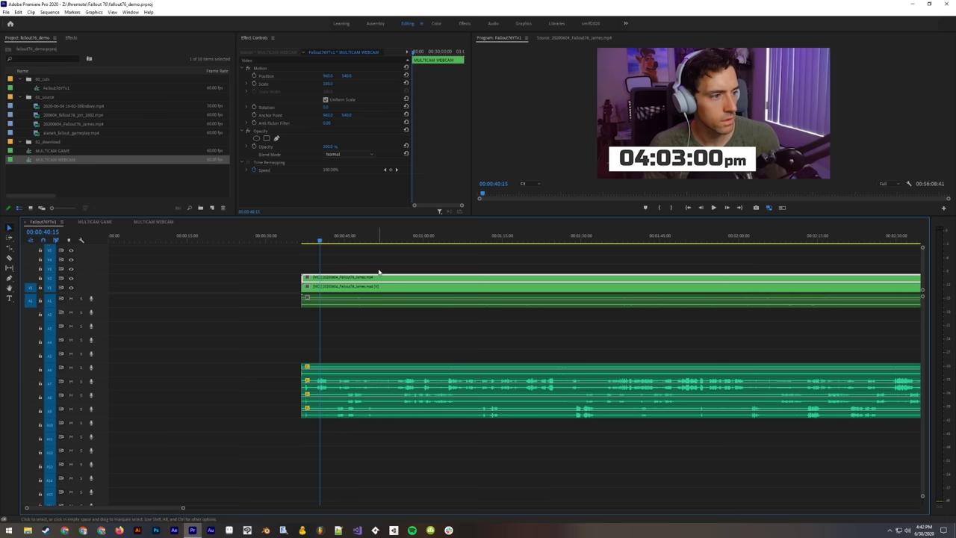
click(379, 271)
click(340, 280)
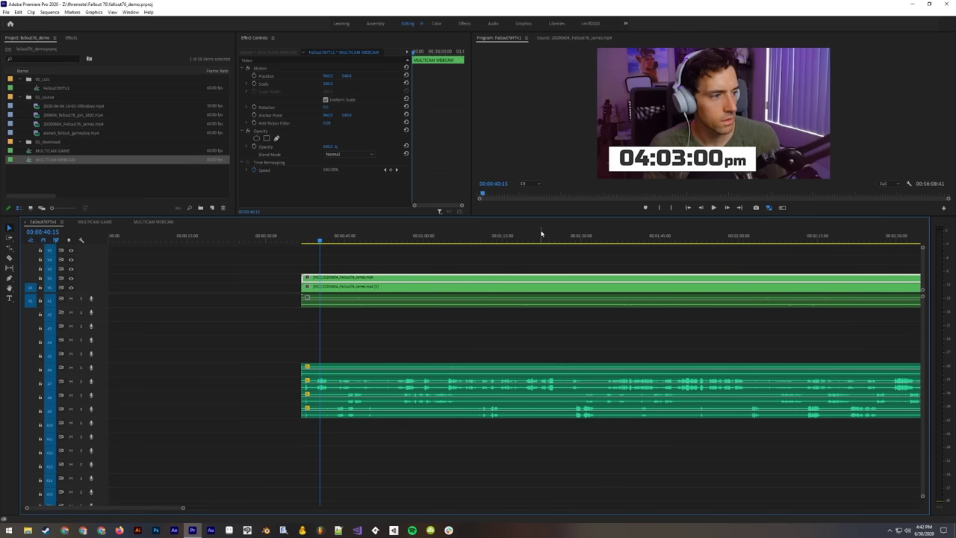
key(4)
key(1)
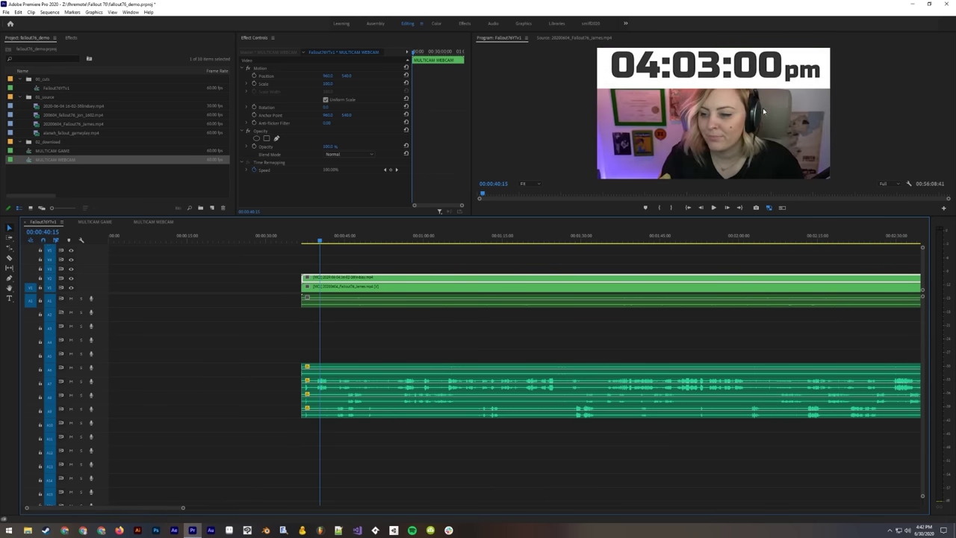
key(2)
Step: Move the playhead to 00:30:44:53 and cycle the webcam multicam clip through all four players' camera angles
click(551, 236)
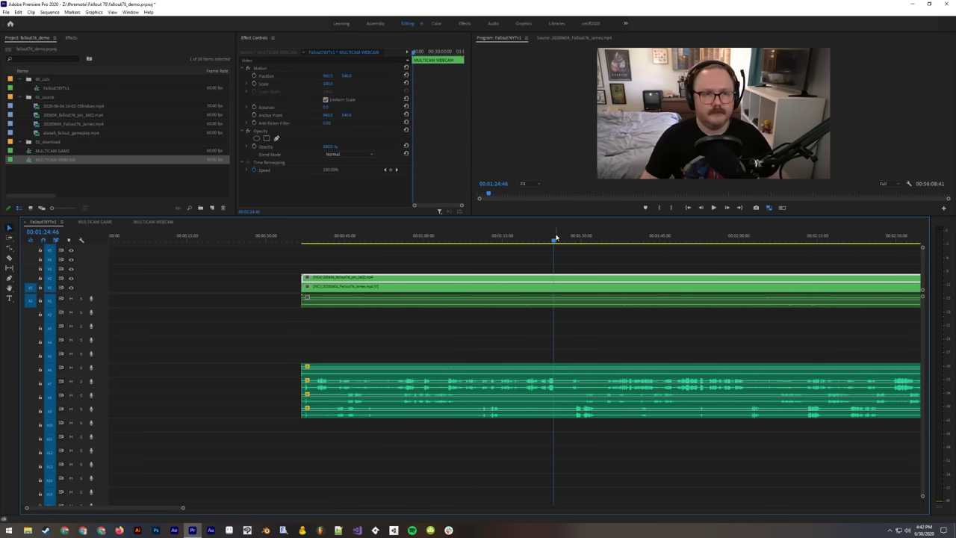
key(minus)
key(minus)
key(minus)
key(minus)
key(minus)
click(486, 237)
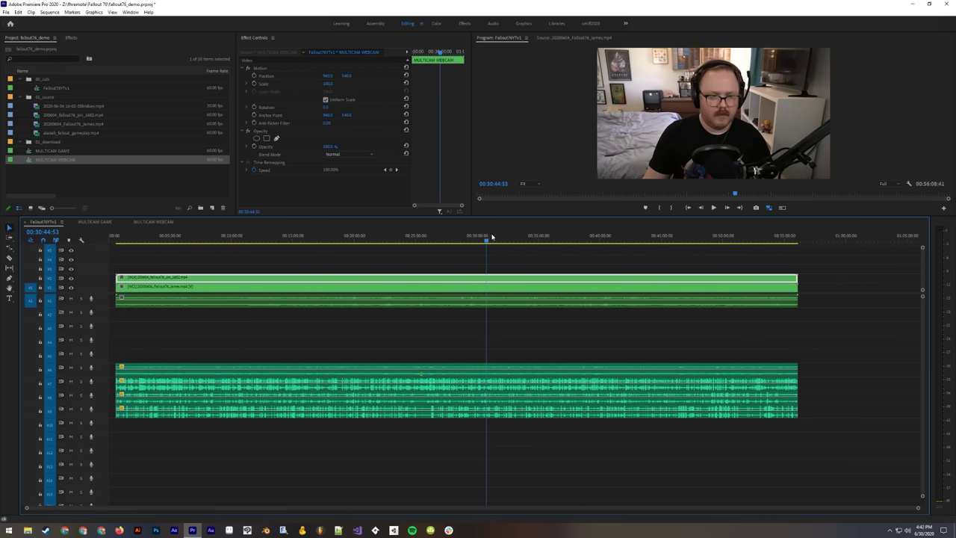
key(2)
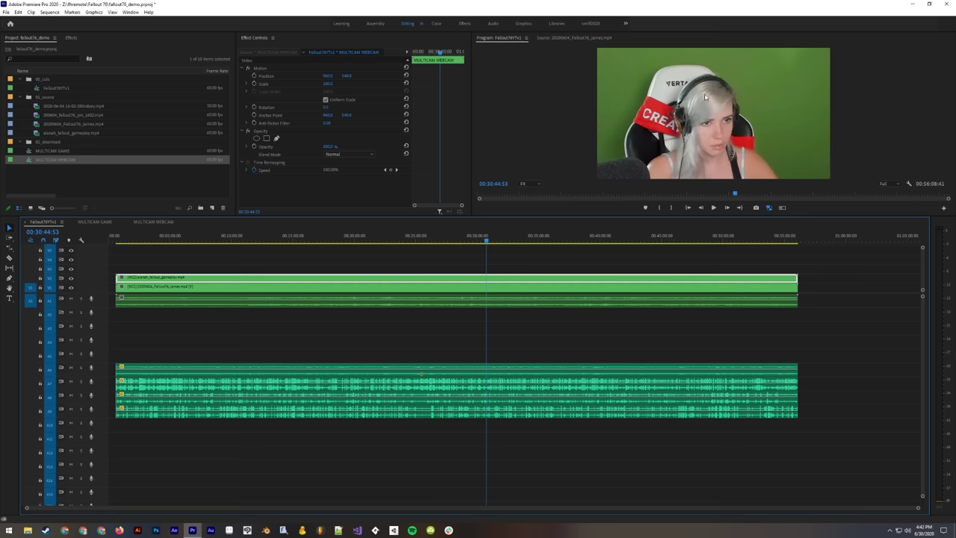
key(1)
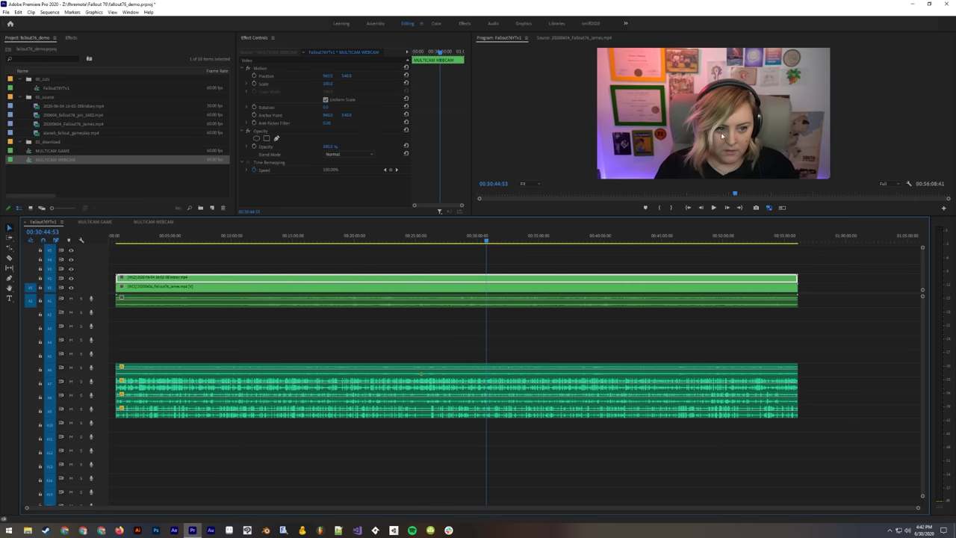
key(2)
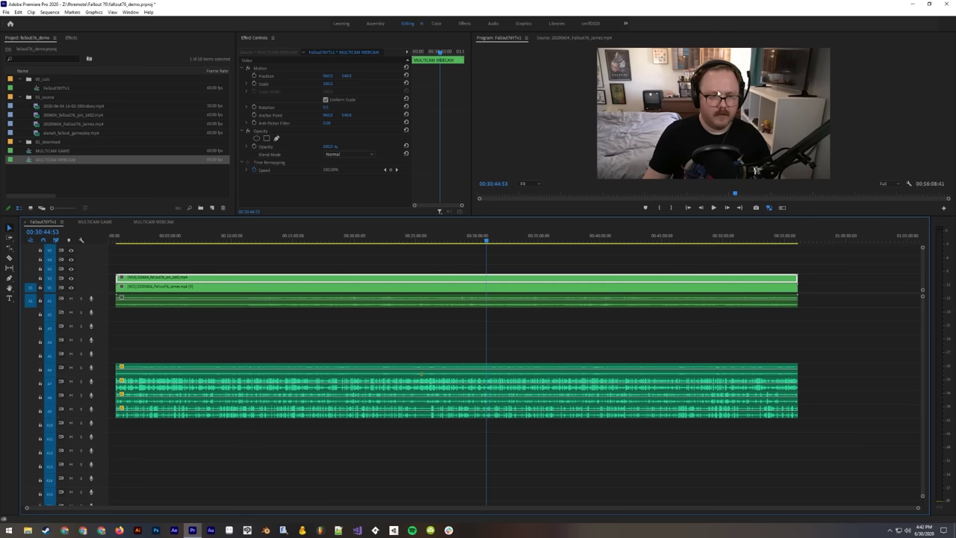
key(3)
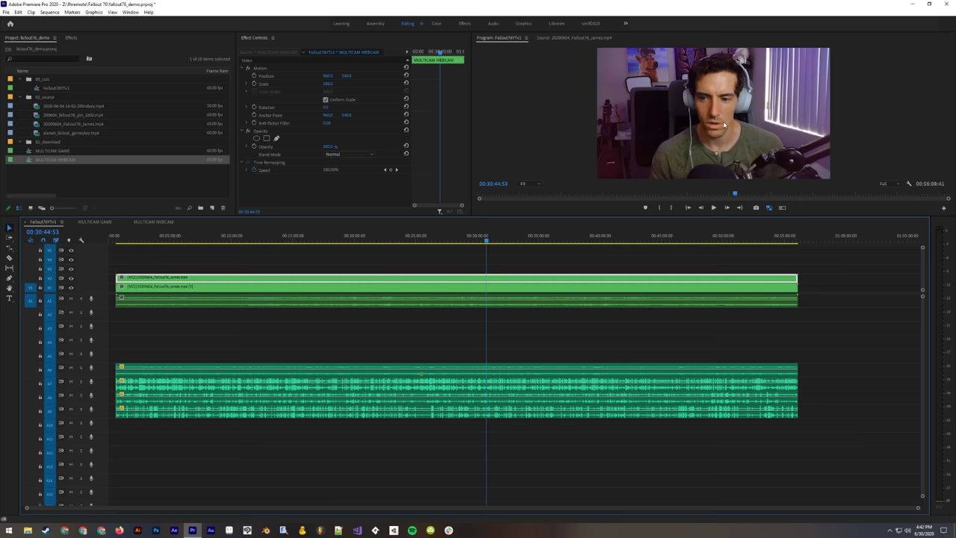
Step: Move the playhead to 00:13:49:28, deselect the webcam clip, and open the MULTICAM WEBCAM sequence
drag(500, 241, 401, 247)
click(277, 239)
click(258, 264)
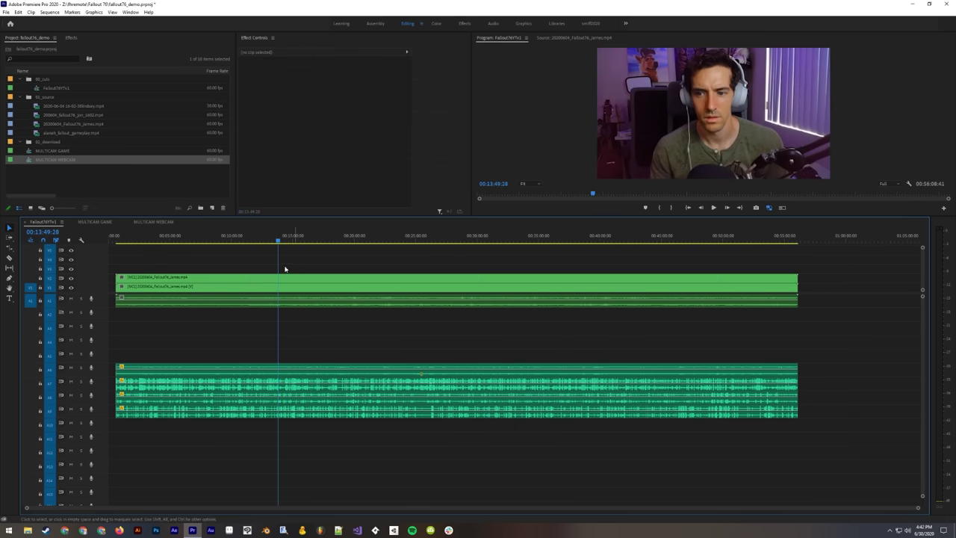
click(143, 223)
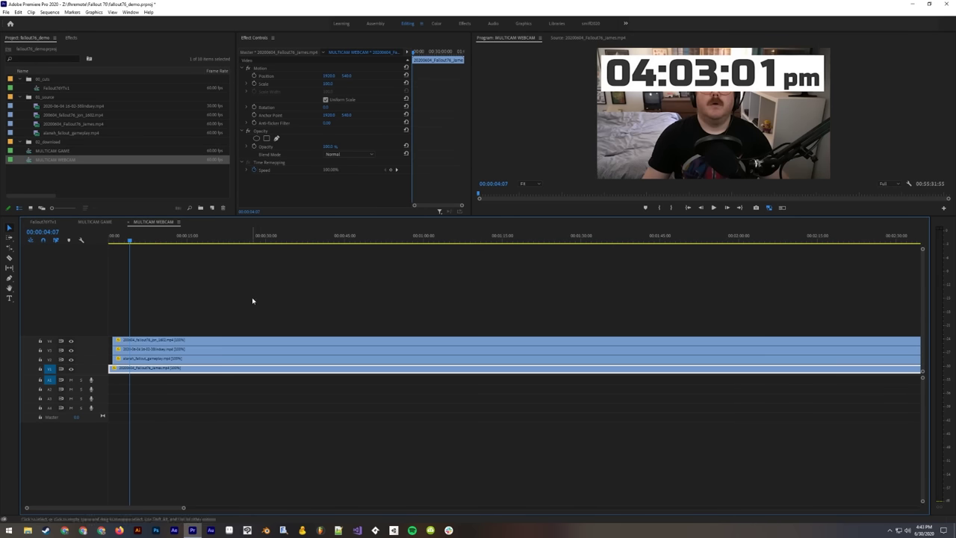
Step: Move the playhead to 00:00:16:00 and hide video track V4 to reveal the webcam clip on V3
click(71, 341)
click(190, 355)
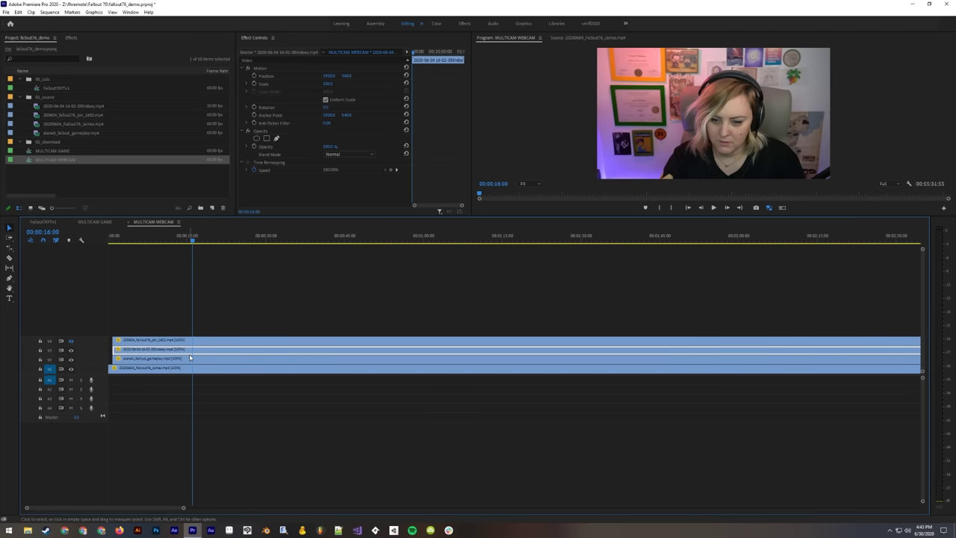
click(279, 326)
key(minus)
key(minus)
key(minus)
key(minus)
key(minus)
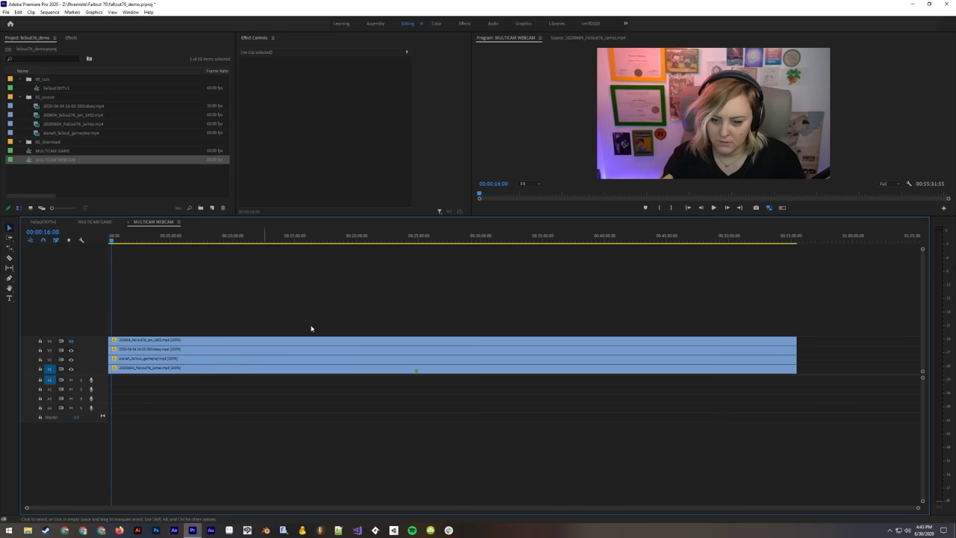
Step: Scale the webcam clip on V3 to 110 and move it up to a vertical position of about 491
key(equal)
key(equal)
key(equal)
key(equal)
key(equal)
click(224, 349)
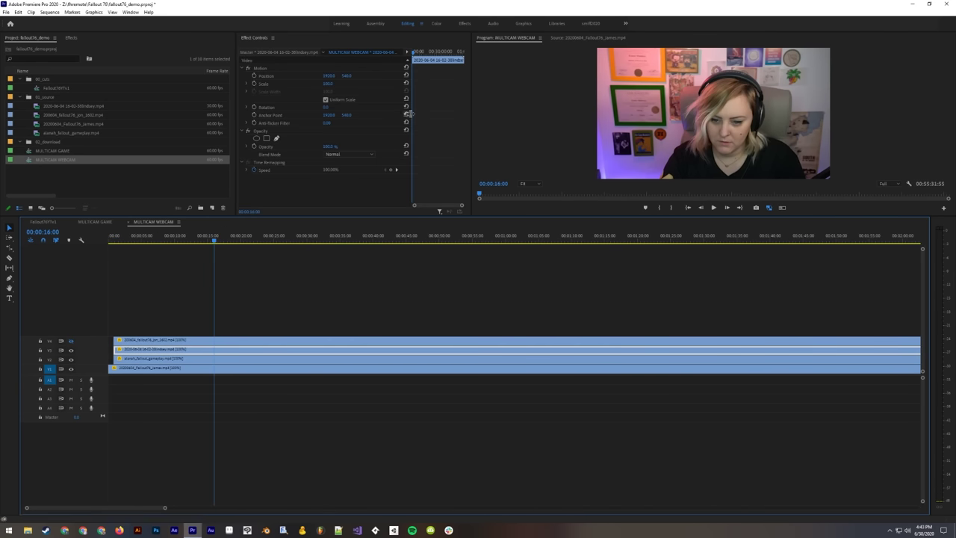
click(328, 84)
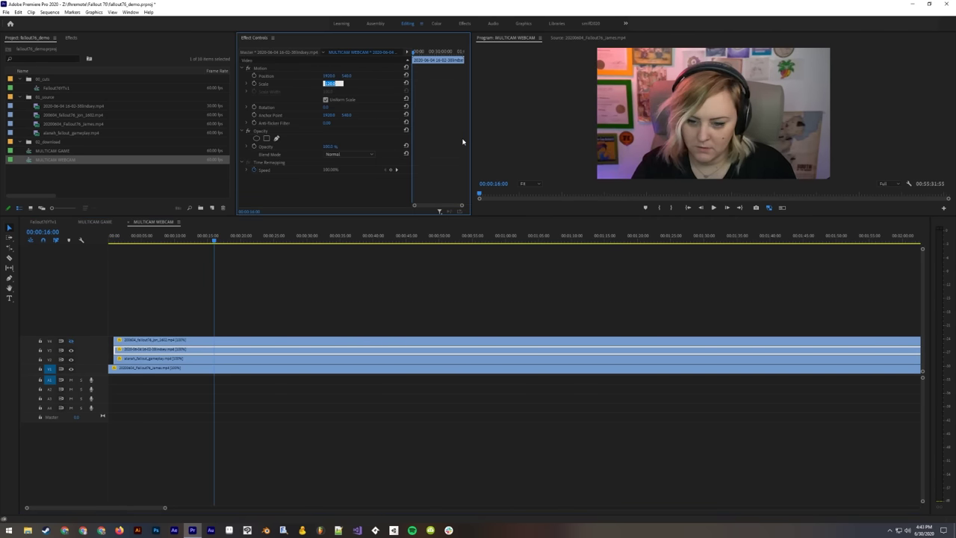
drag(347, 78, 323, 78)
Step: Turn on safe margins in the Program monitor and adjust the V3 webcam clip's horizontal position to about 1922
right_click(754, 109)
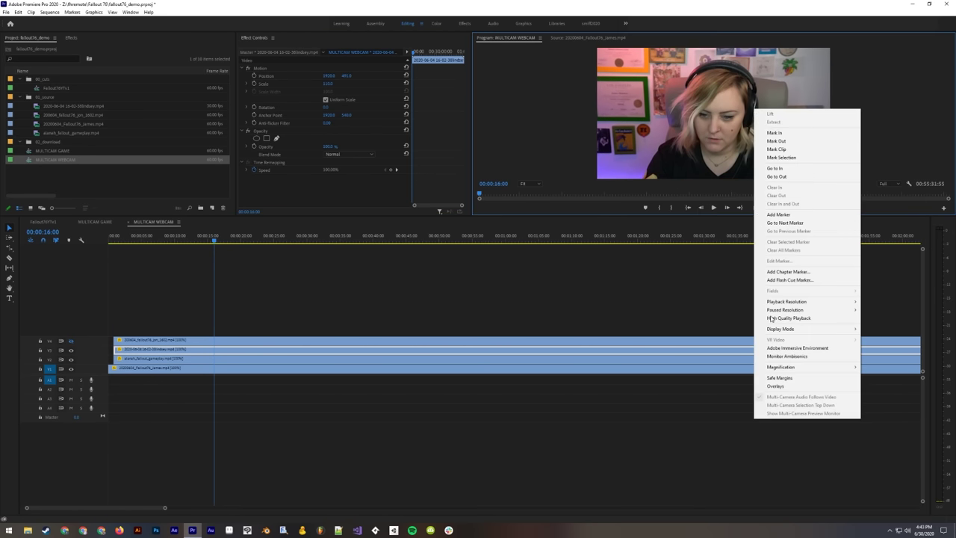
click(781, 378)
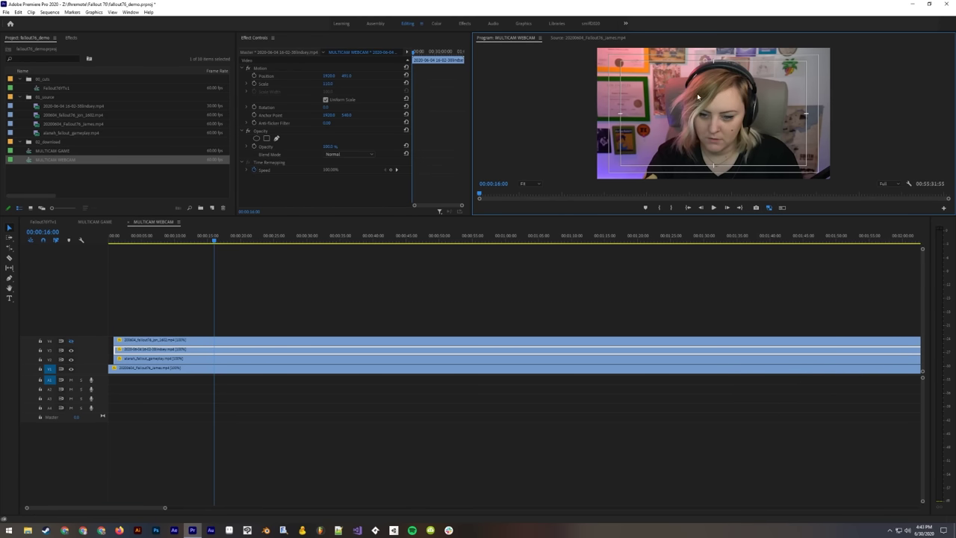
drag(328, 77, 324, 77)
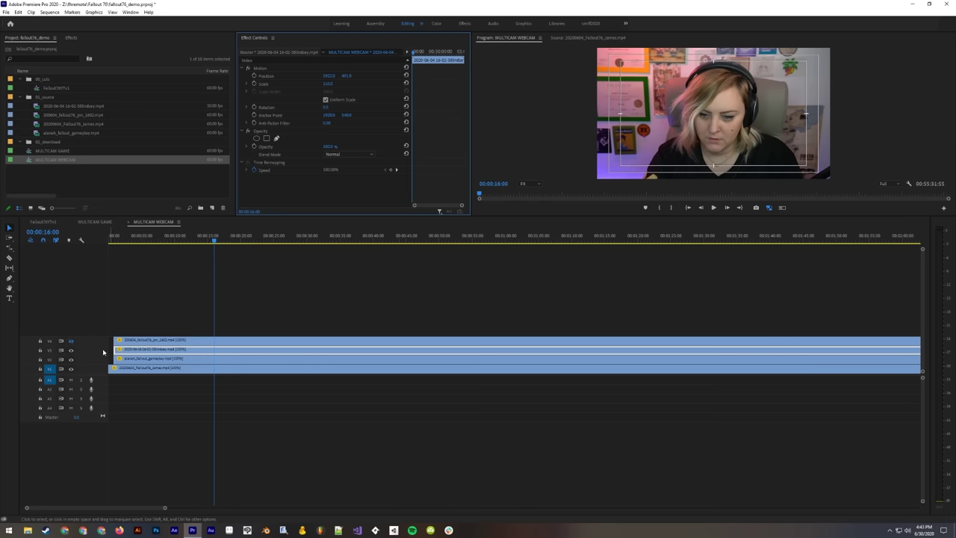
Step: Hide track V3, scale the webcam clip on V2 to 110, and shift its position to frame the player within the margins
click(71, 350)
click(138, 359)
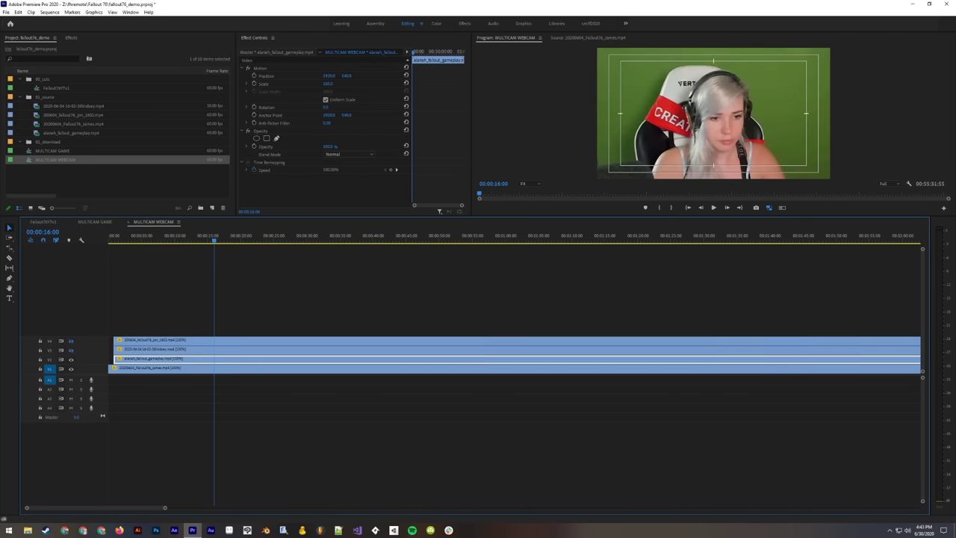
click(328, 84)
key(shift+Up)
key(shift+Up)
key(shift+Down)
key(Return)
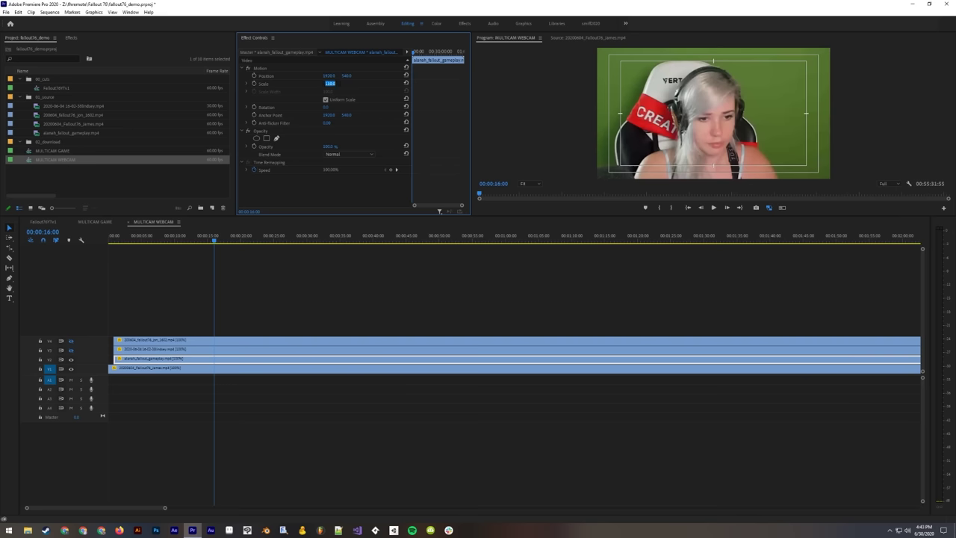
drag(333, 75, 307, 76)
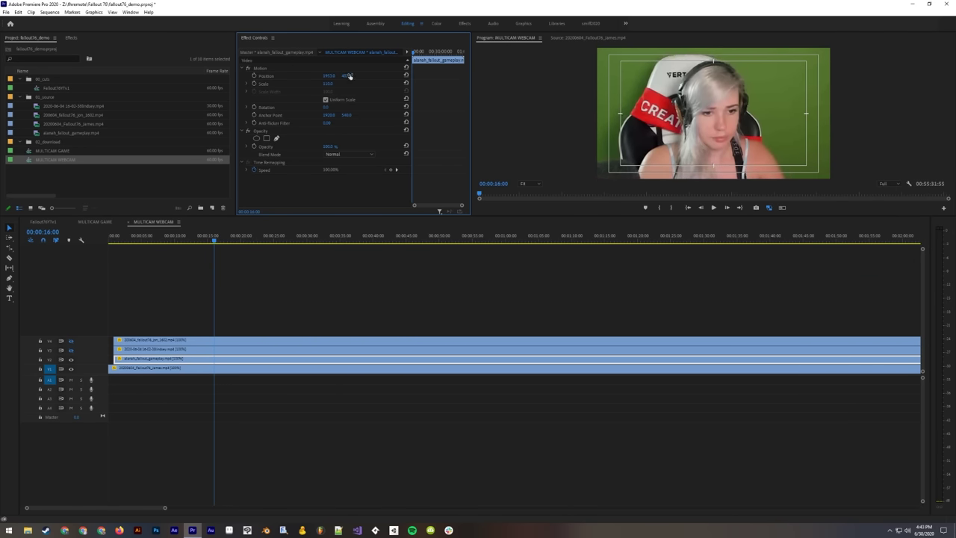
Step: Show tracks V3 and V4 again, scale the V4 webcam clip to 110, and shift it horizontally to about 1971
click(452, 304)
click(71, 341)
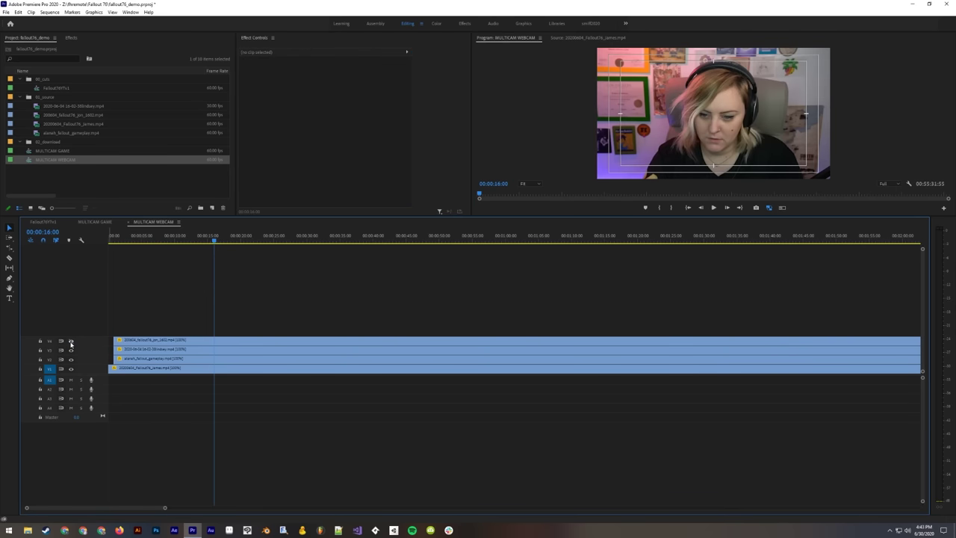
click(71, 341)
click(127, 340)
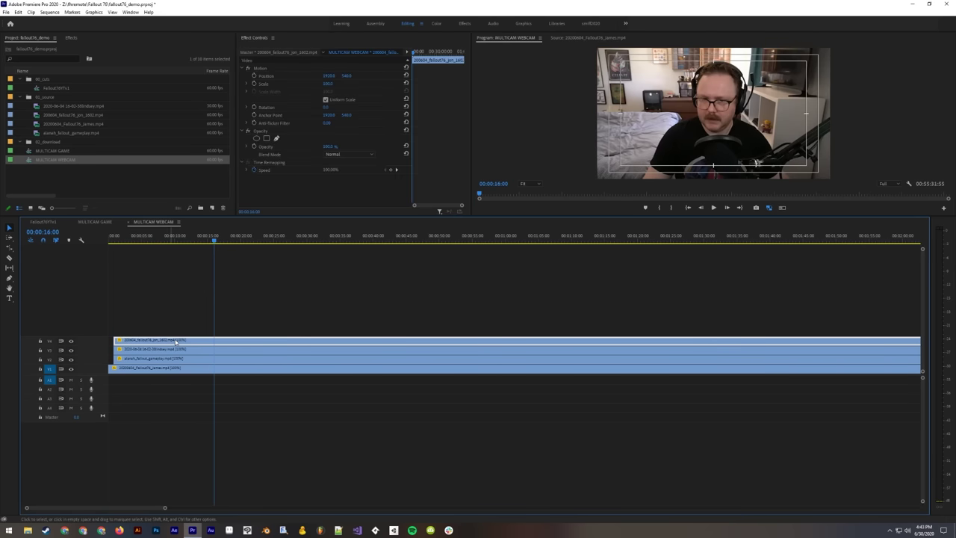
click(333, 84)
key(shift+Up)
drag(329, 76, 380, 75)
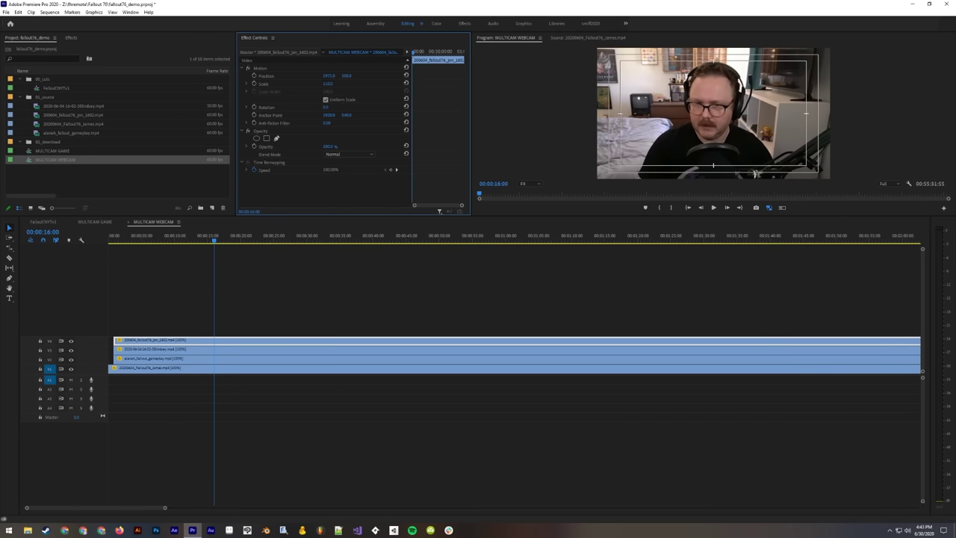
Step: Check the V1 webcam's framing up to 00:06:49:59 with tracks V2 to V4 hidden, and show those tracks again
click(71, 359)
click(71, 351)
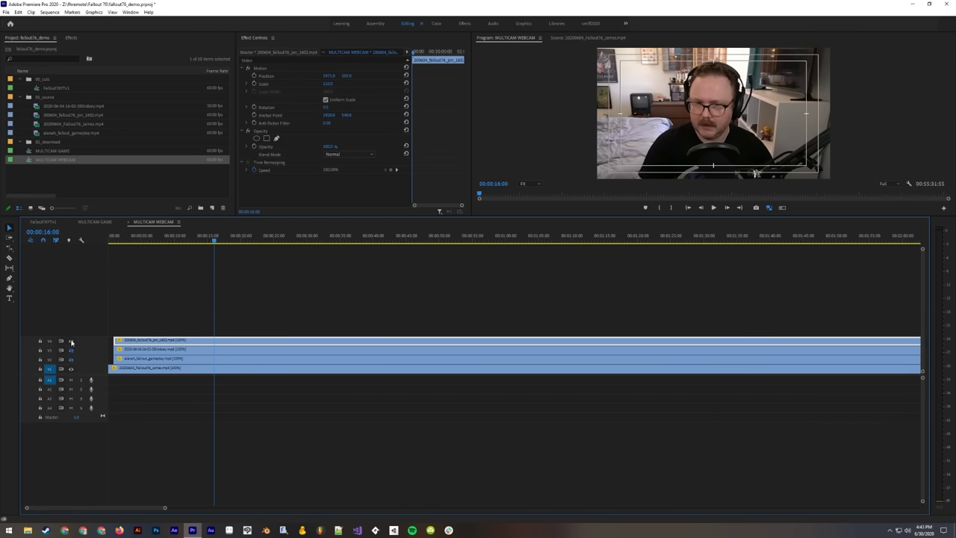
click(71, 341)
drag(478, 256, 762, 261)
key(minus)
key(minus)
key(minus)
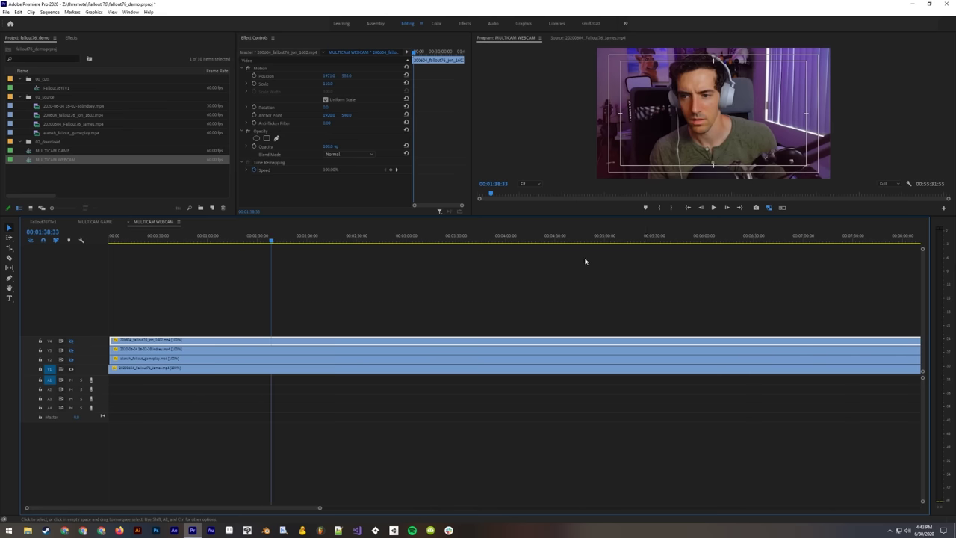
mouse_move(463, 240)
mouse_down()
mouse_move(590, 244)
mouse_move(261, 238)
mouse_move(611, 234)
mouse_move(447, 237)
mouse_up()
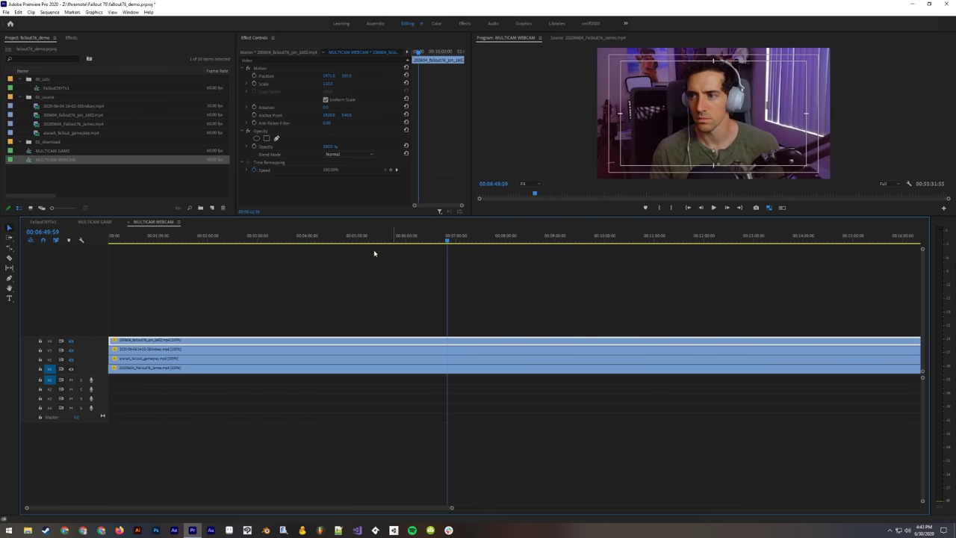
click(71, 359)
click(71, 349)
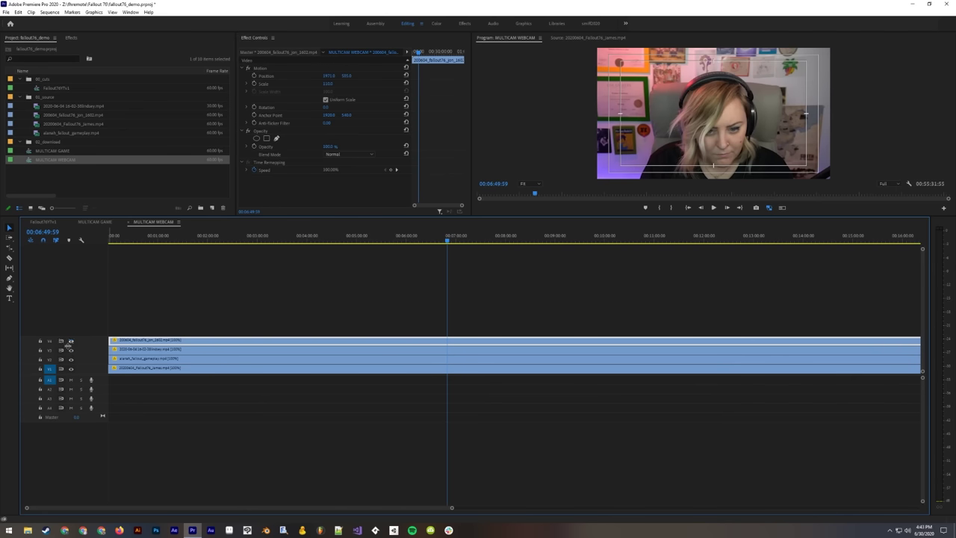
click(71, 343)
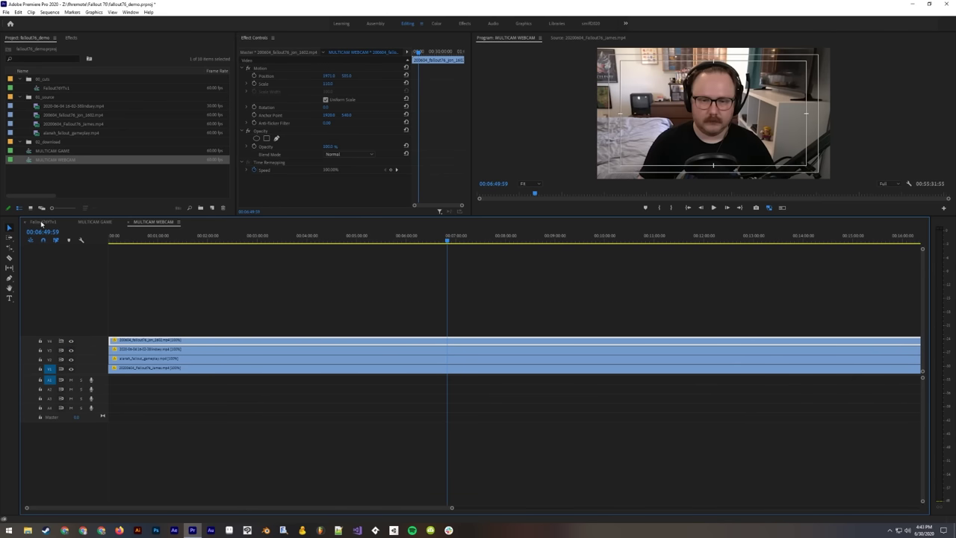
Step: Return to the main Fallout76YTv1 sequence and select the MULTICAM WEBCAM clip on V2
click(44, 222)
click(346, 278)
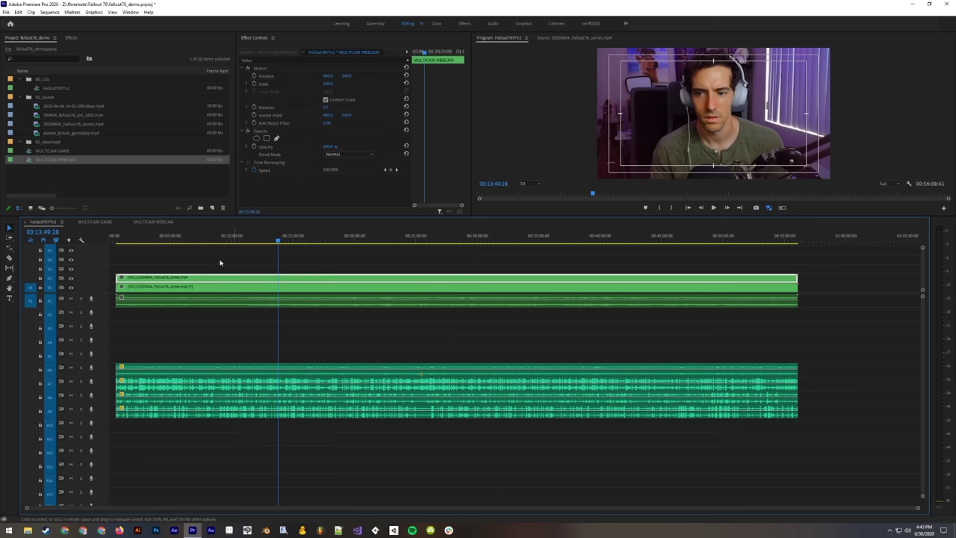
click(221, 262)
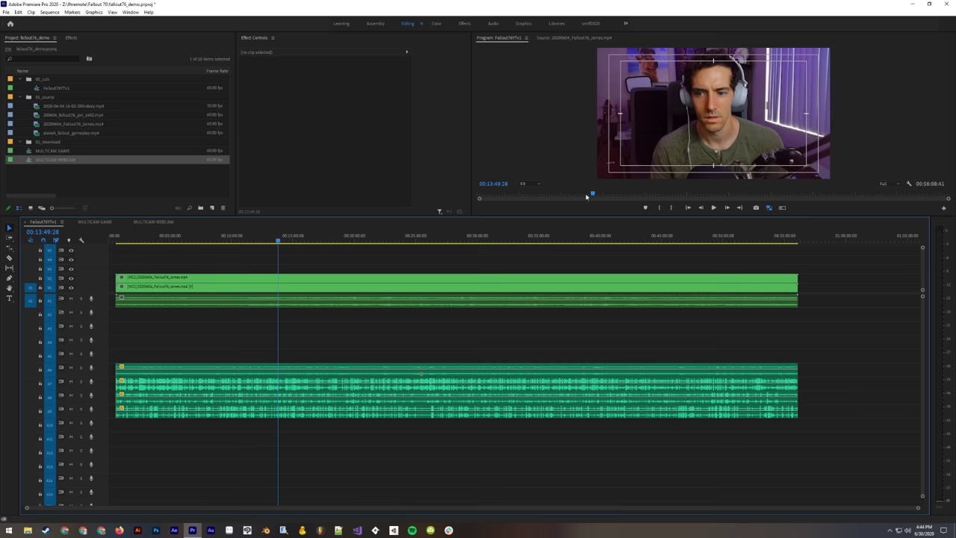
click(254, 280)
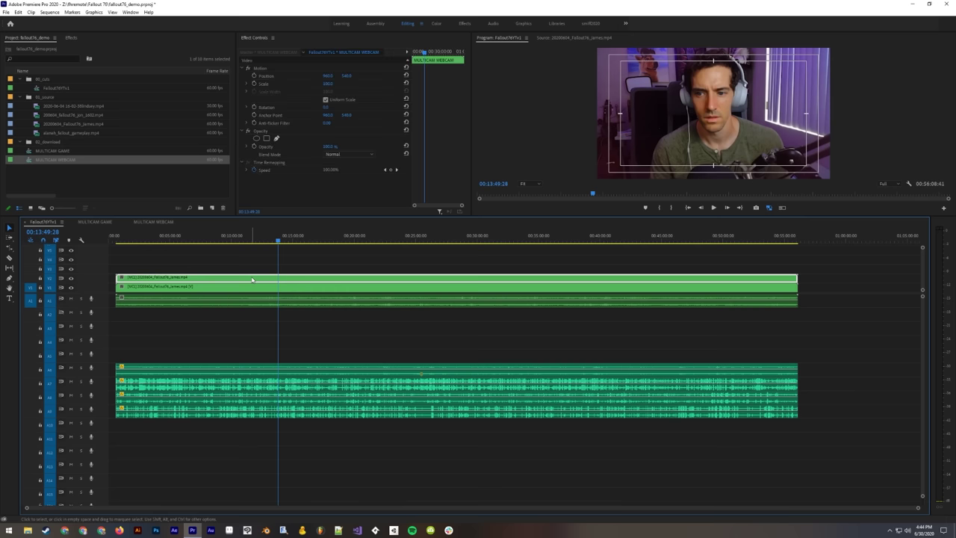
Step: Apply the multi_webcam_corner and multi_webcam_cornercrop effect presets to the MULTICAM WEBCAM clip on V2
click(71, 38)
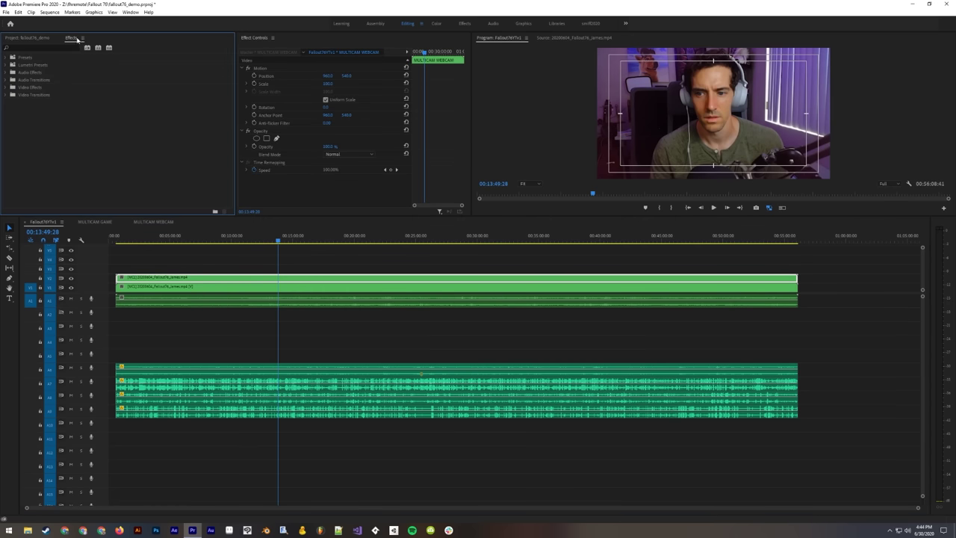
click(12, 57)
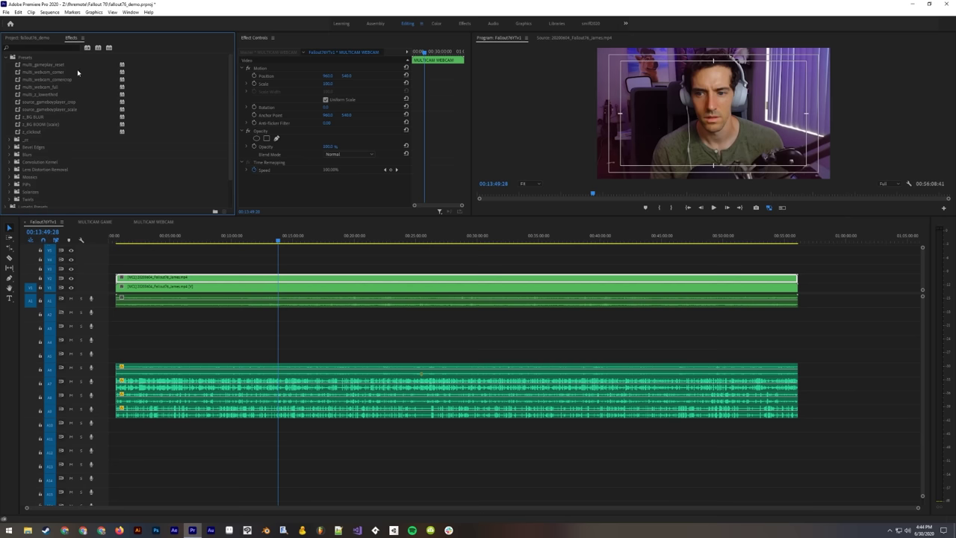
click(261, 292)
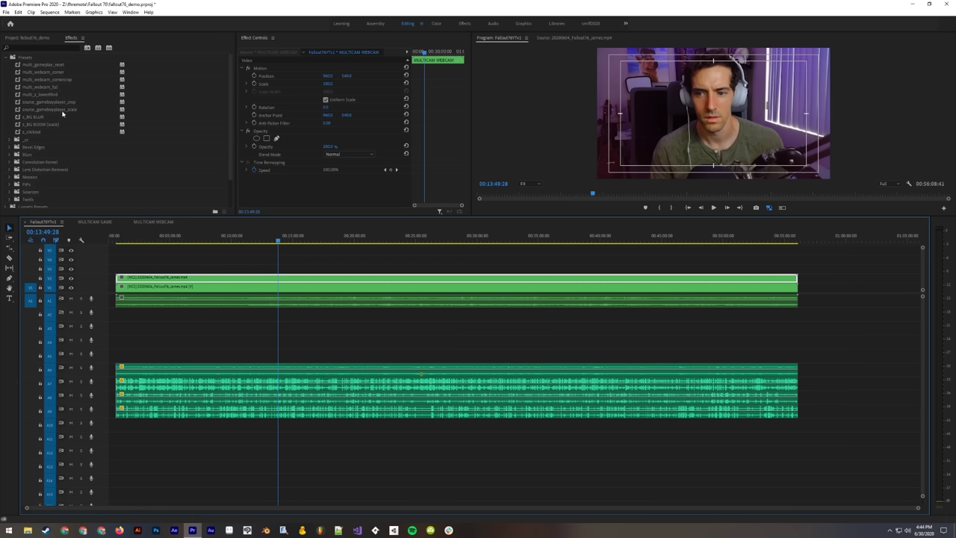
click(191, 257)
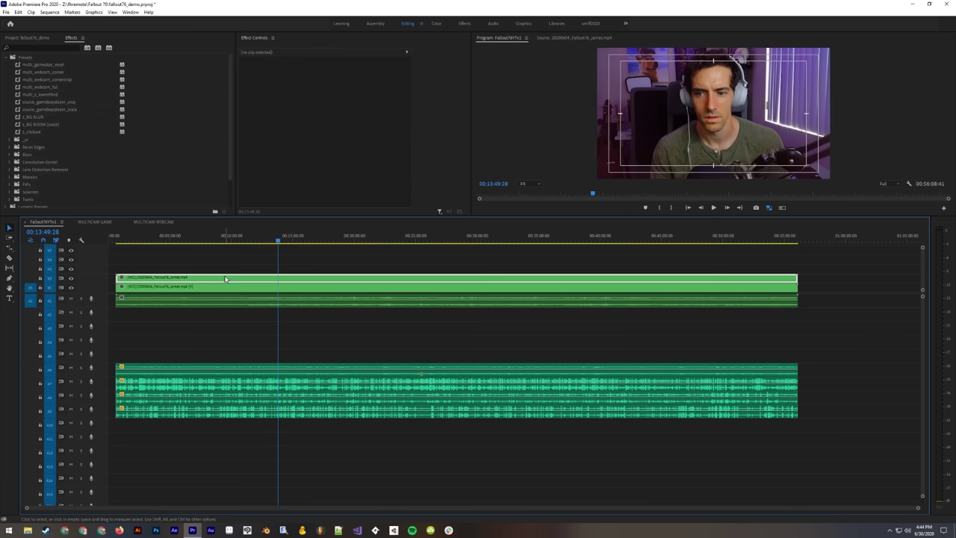
click(226, 279)
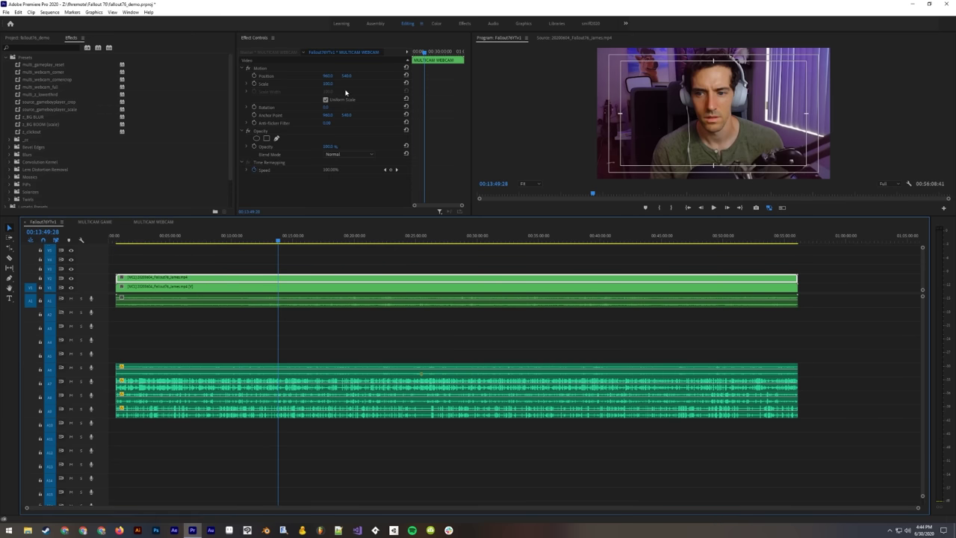
click(255, 269)
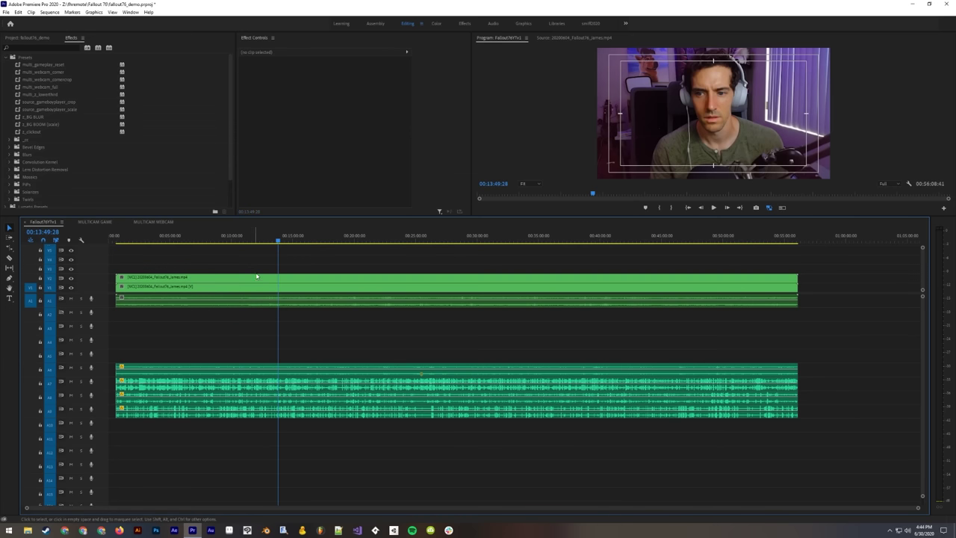
click(254, 278)
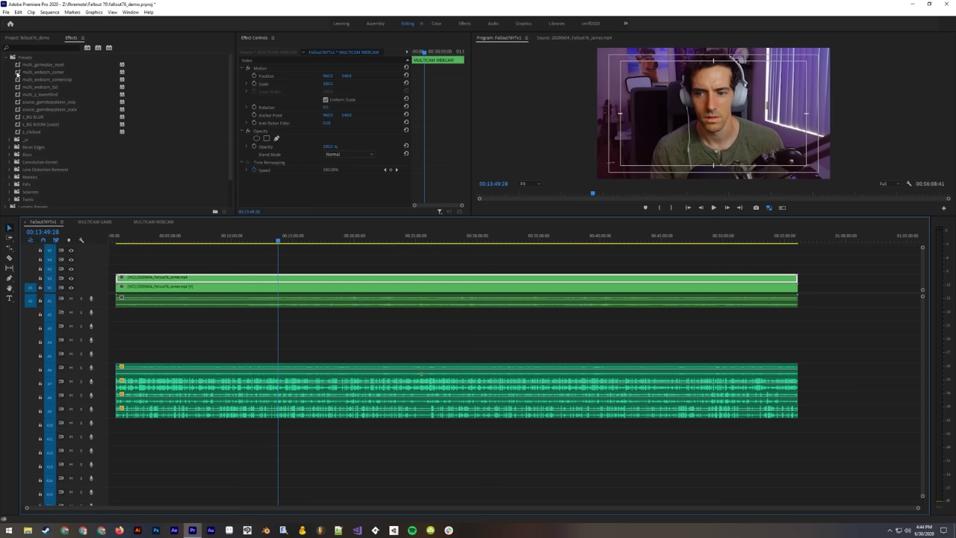
drag(18, 73, 286, 280)
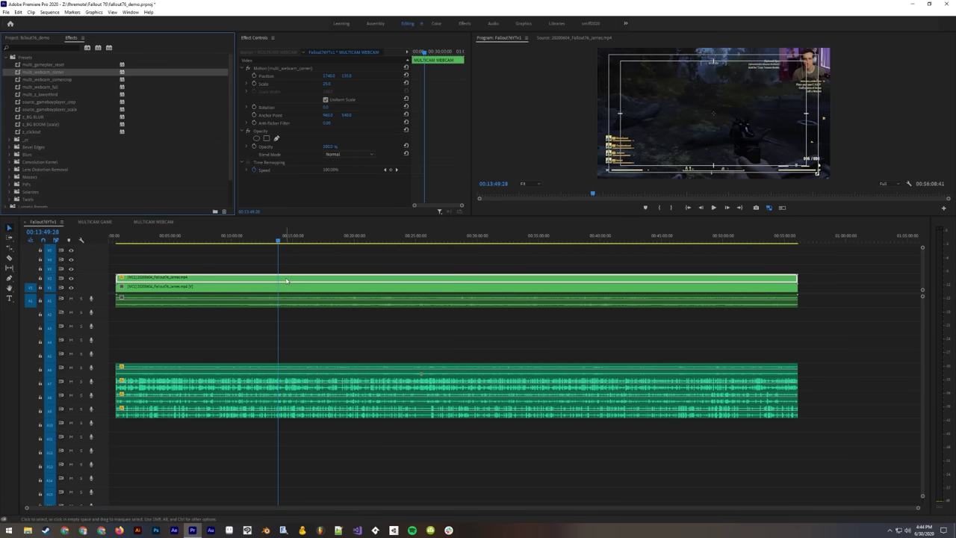
click(37, 80)
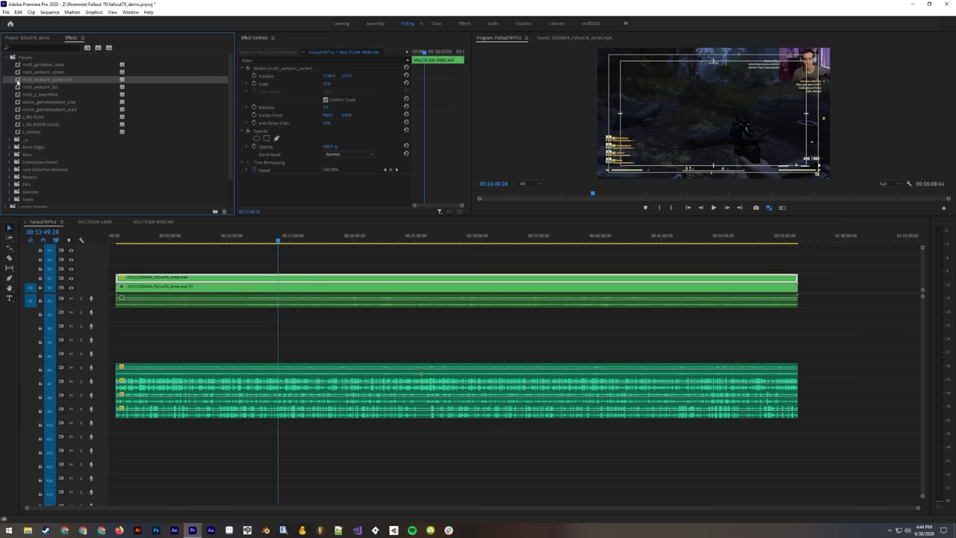
drag(34, 81, 277, 280)
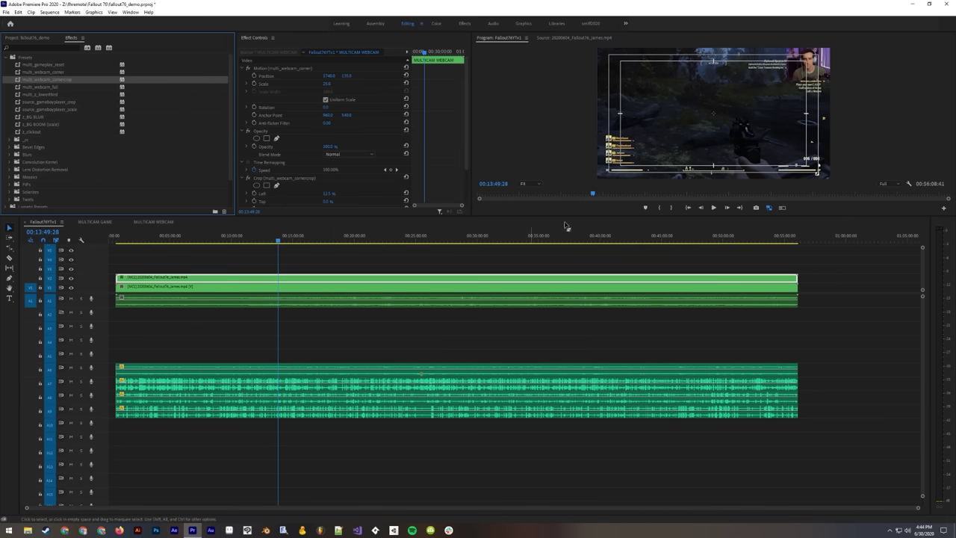
Step: Undock the Program monitor, enlarge it to examine the cropped corner webcam over the gameplay, and move it back to the Source monitor's group
right_click(498, 41)
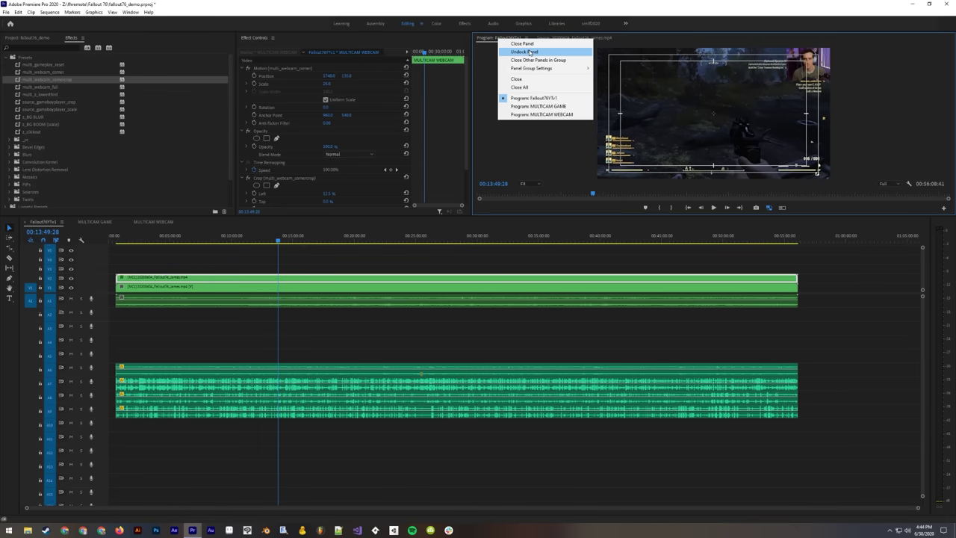
click(517, 50)
drag(200, 37, 122, 27)
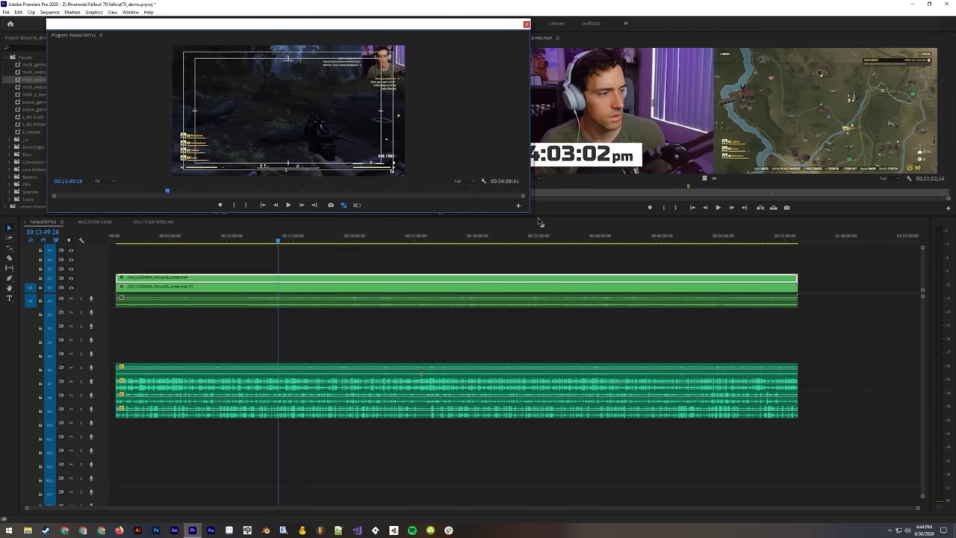
drag(532, 215, 874, 466)
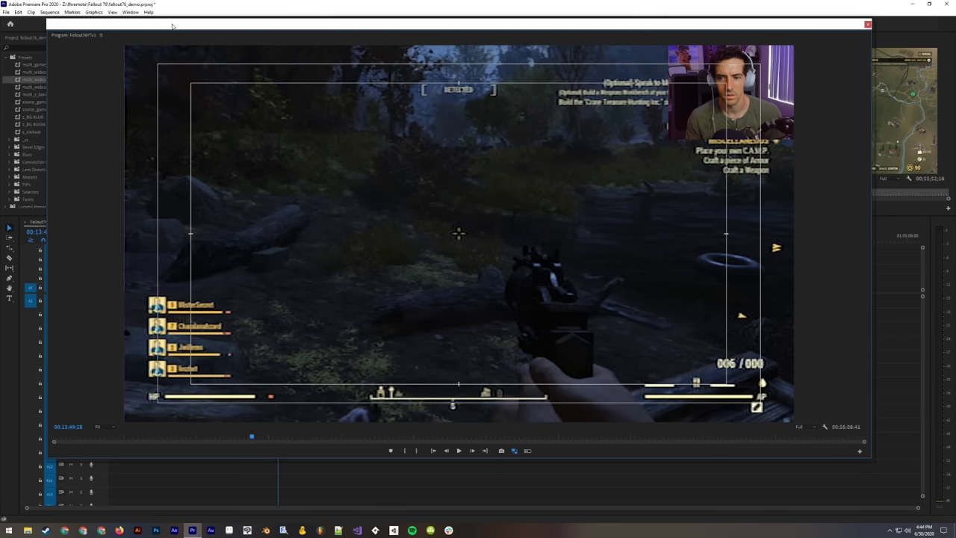
drag(70, 34, 667, 47)
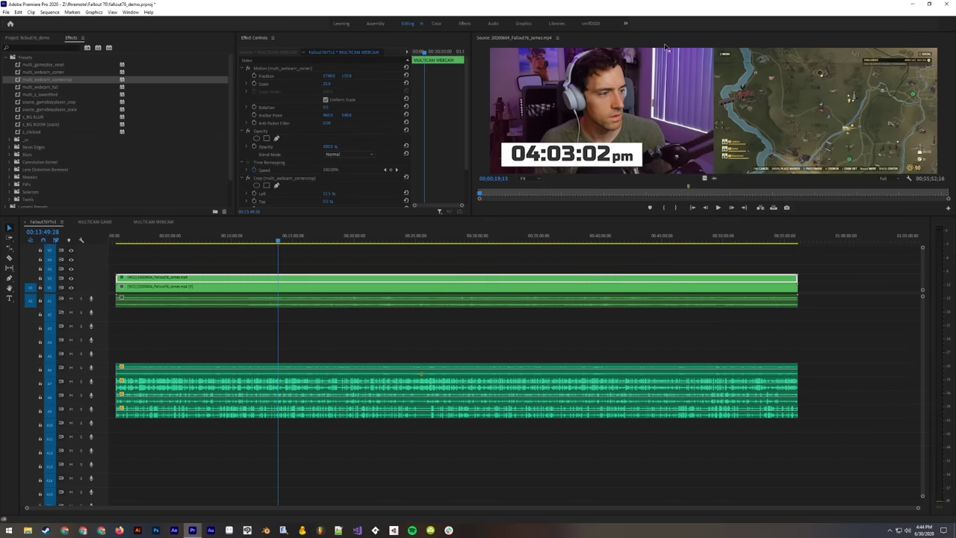
Step: Examine the Motion and Crop settings the presets gave the MULTICAM WEBCAM clip on V2
click(260, 68)
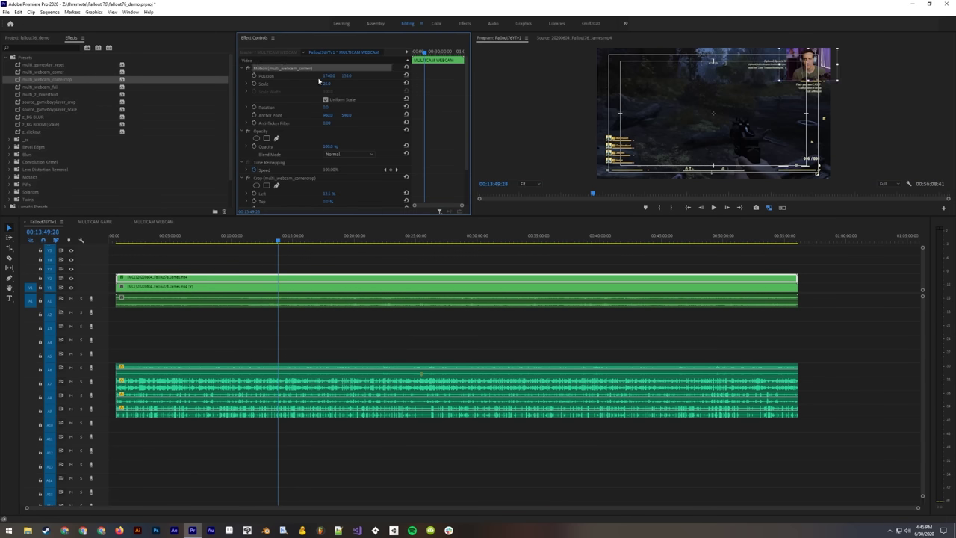
drag(324, 78, 337, 78)
drag(467, 117, 470, 149)
click(278, 132)
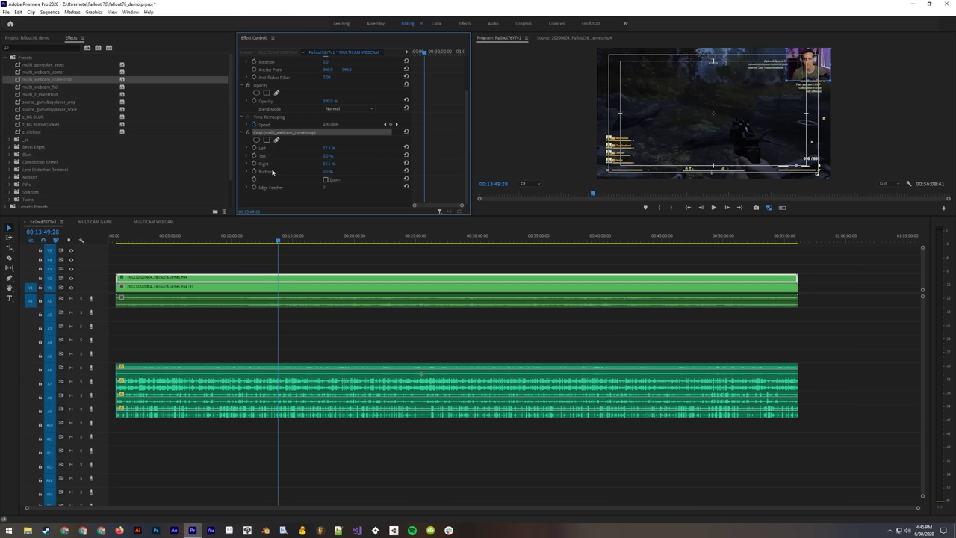
Step: Set the Left and Right values of the webcam clip's Crop effect to 0%
click(329, 148)
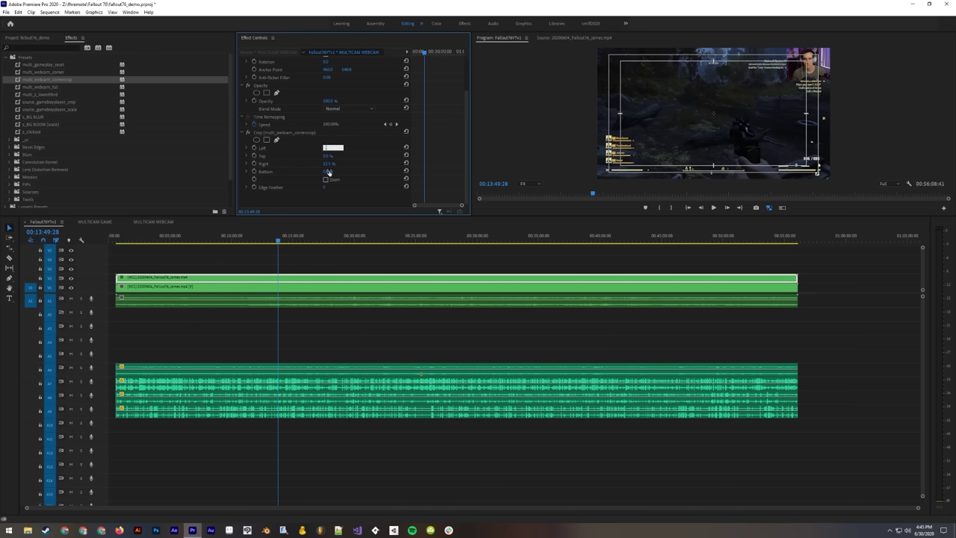
text(10)
click(330, 171)
click(329, 164)
text(0)
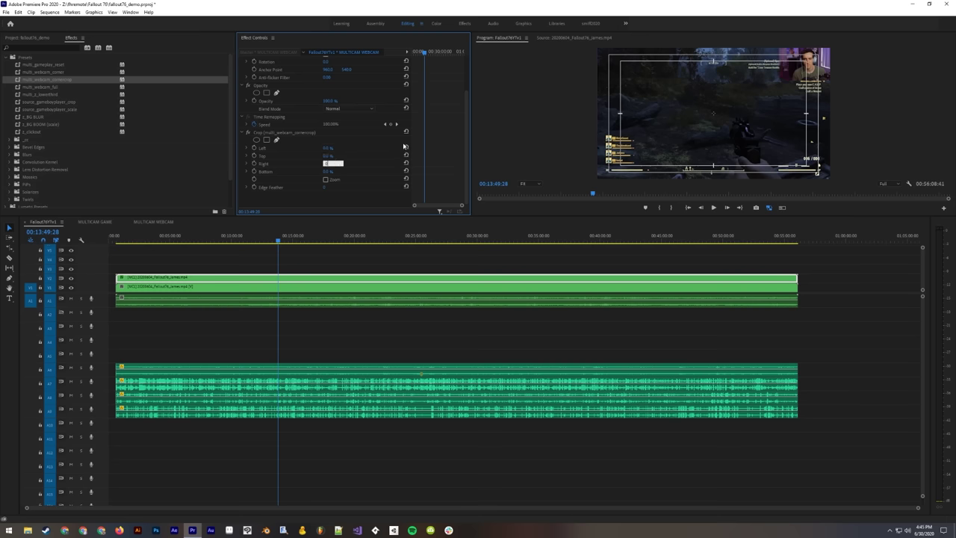
key(Return)
Step: Set the webcam clip's horizontal Position to 1680 so the uncropped picture fits flush in the frame's corner
scroll(452, 135, up, 3)
click(330, 76)
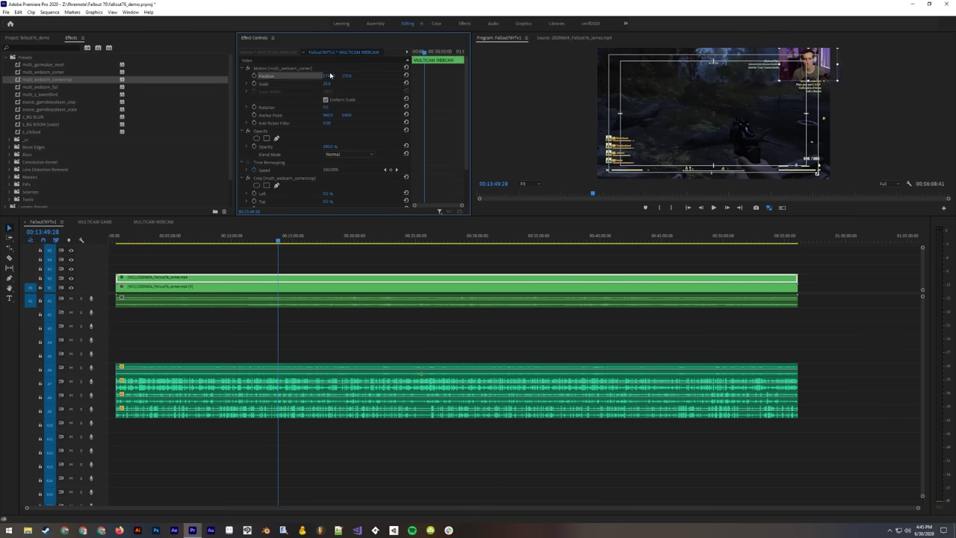
click(330, 75)
text(1)
key(Return)
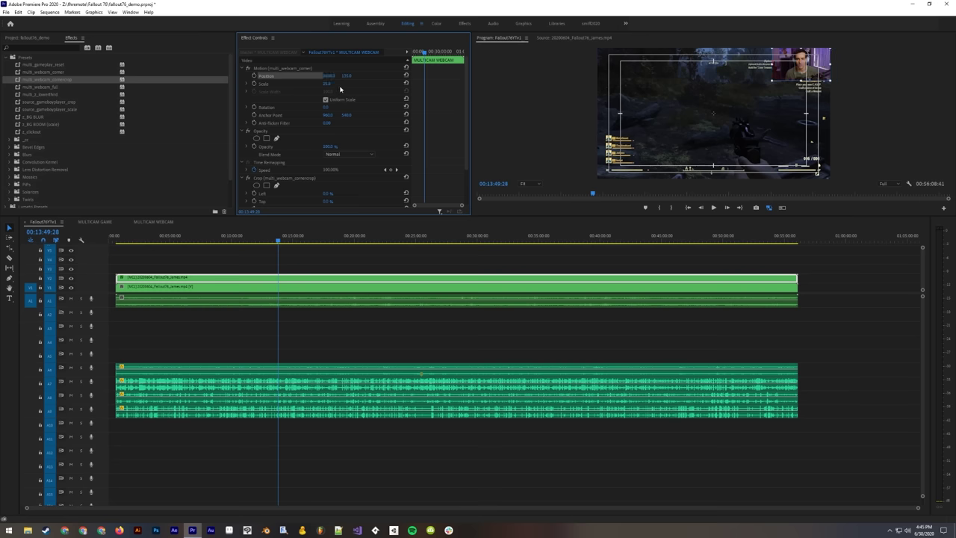
Step: Return the webcam clip's horizontal Position to 1740, extending it past the frame's edge
click(830, 79)
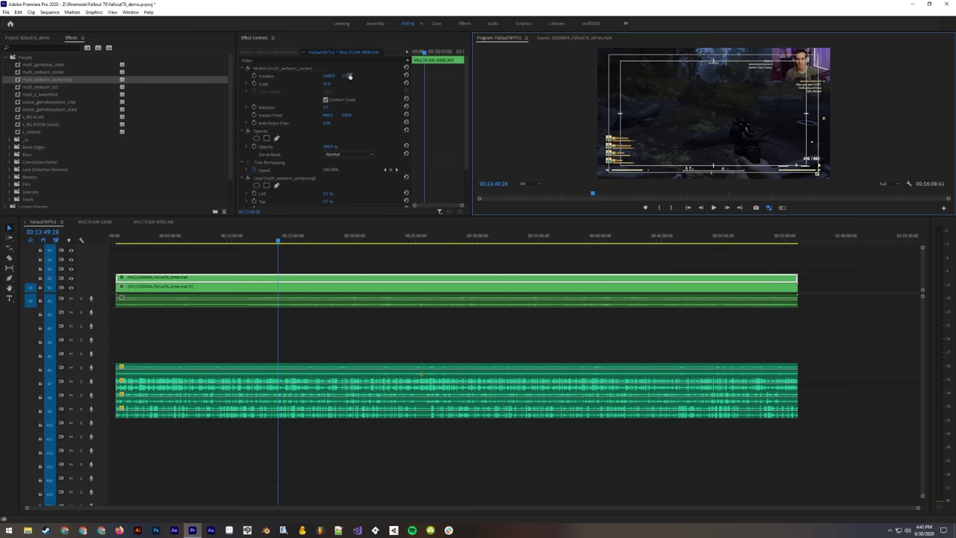
click(292, 68)
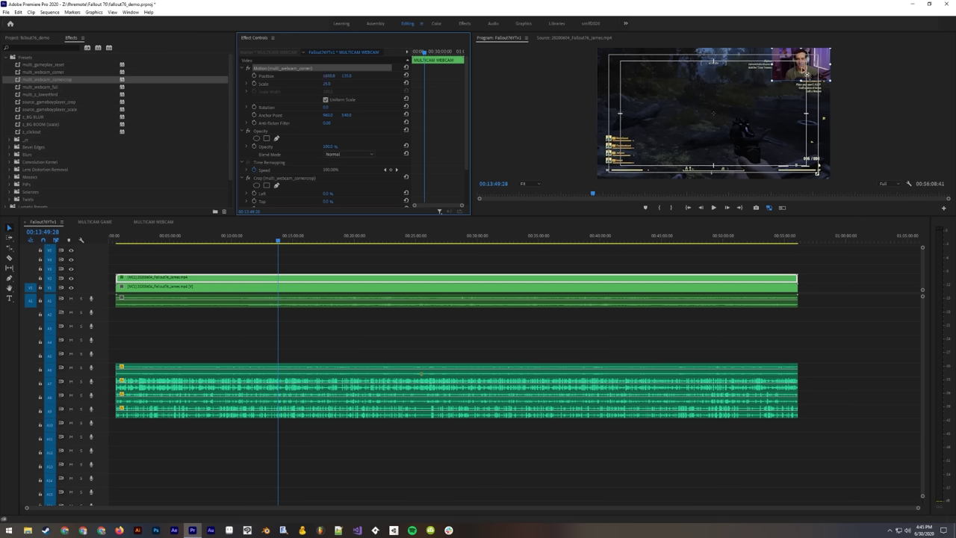
drag(812, 100, 820, 101)
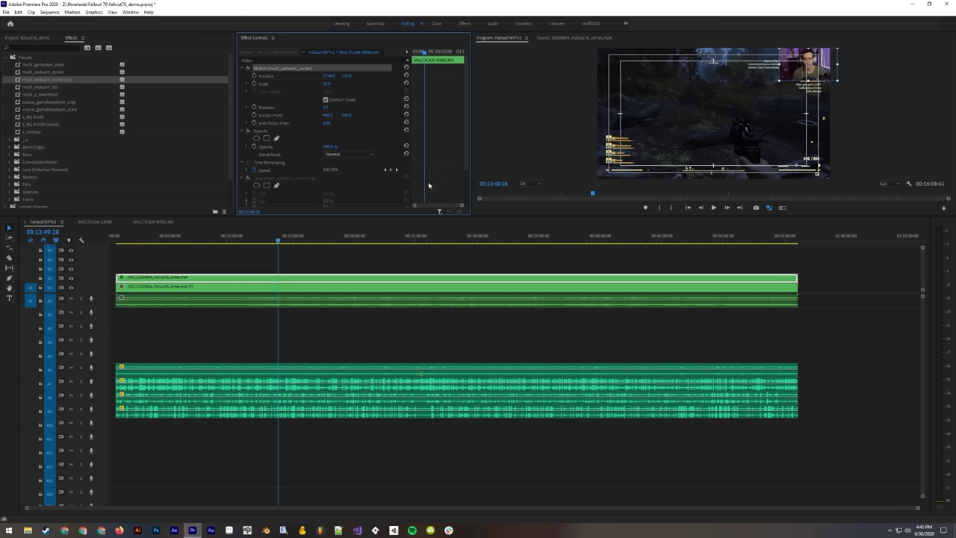
Step: Enable the webcam clip's Crop effect and set its Left and Right values to 12.5%
click(247, 179)
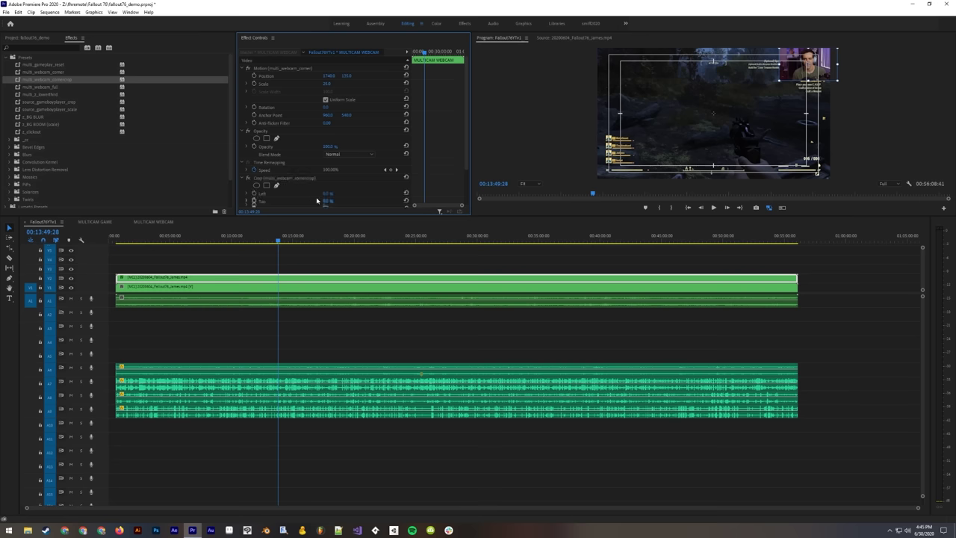
scroll(317, 200, down, 1)
click(327, 171)
text(12)
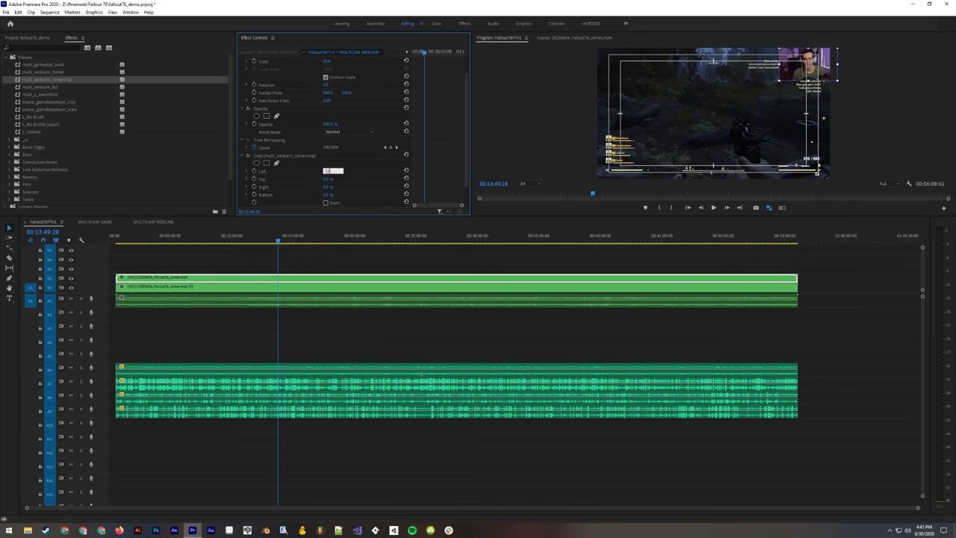
text(.5)
key(Return)
click(329, 186)
text(12.5)
key(Return)
Step: Apply the multi_webcam_full effect preset to the MULTICAM WEBCAM clip on V2
click(39, 86)
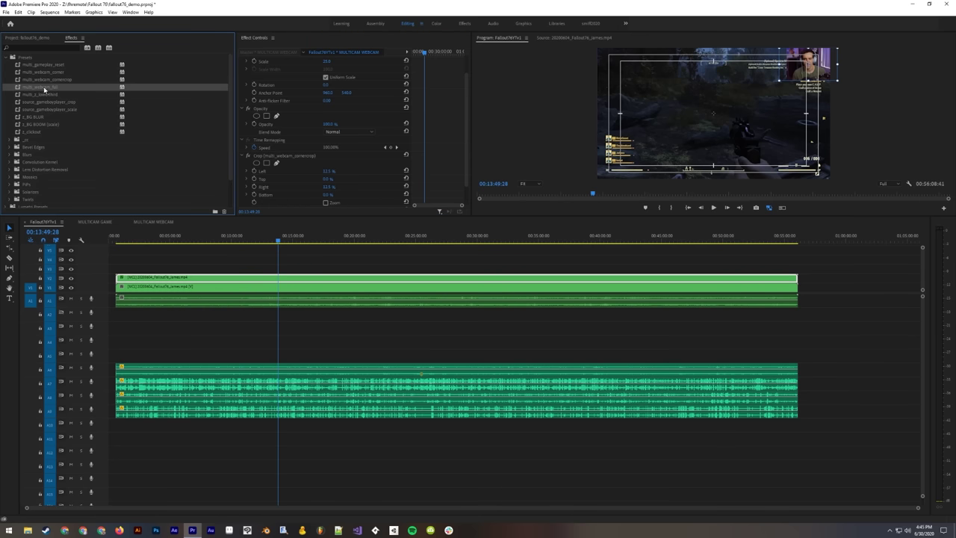
click(295, 251)
click(271, 280)
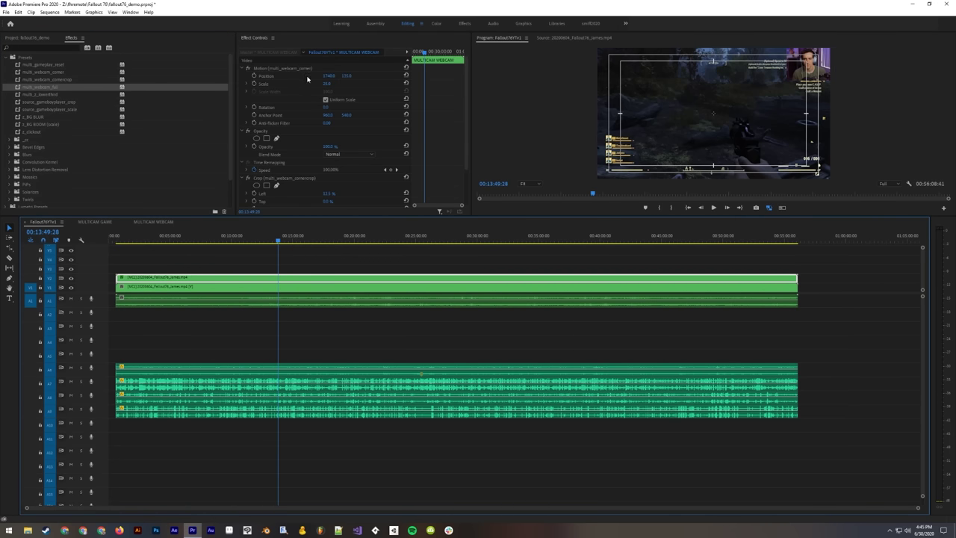
drag(41, 87, 284, 280)
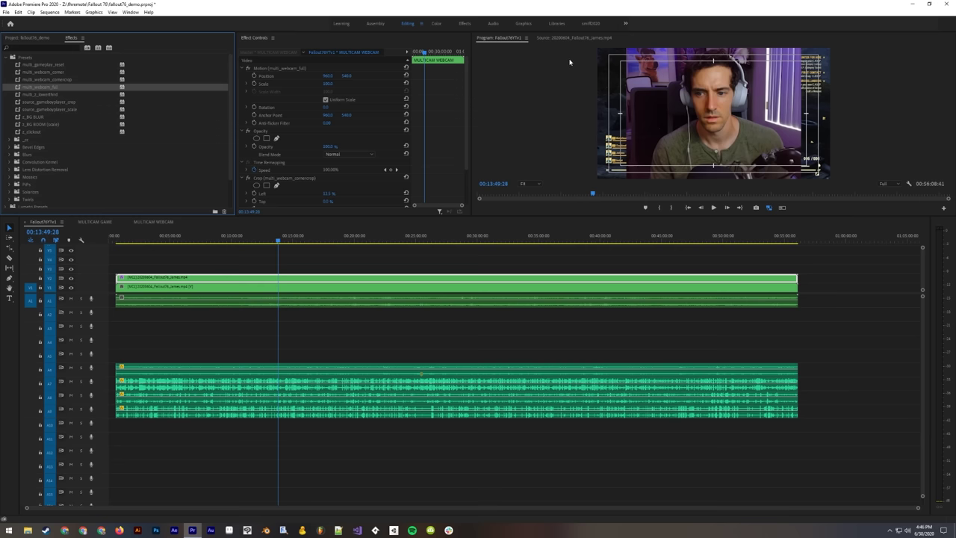
Step: Toggle the webcam clip's Crop effect to compare the full-frame view with and without it, leaving it disabled
click(249, 178)
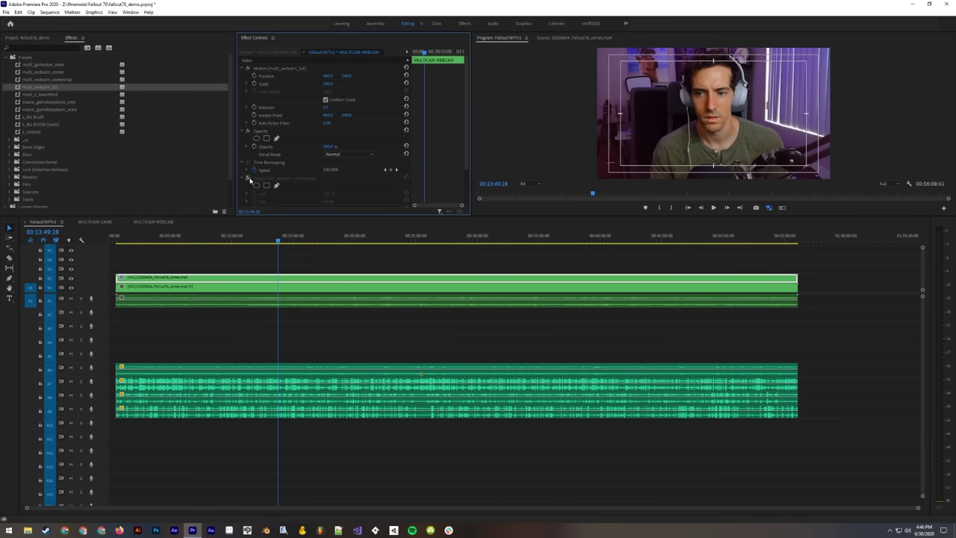
click(248, 178)
click(248, 179)
click(248, 179)
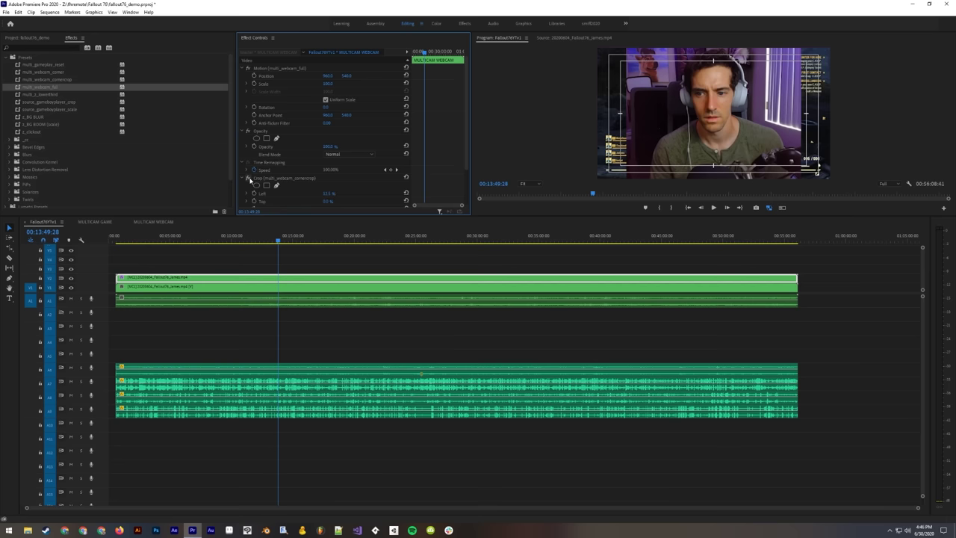
click(249, 178)
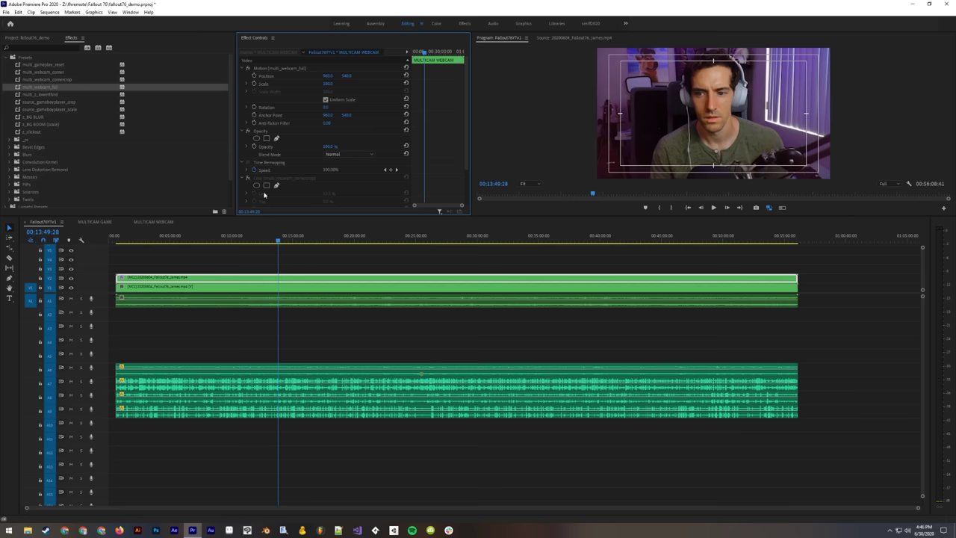
Step: Reselect the MULTICAM WEBCAM clip on V2 and review its Motion and Crop settings
click(829, 271)
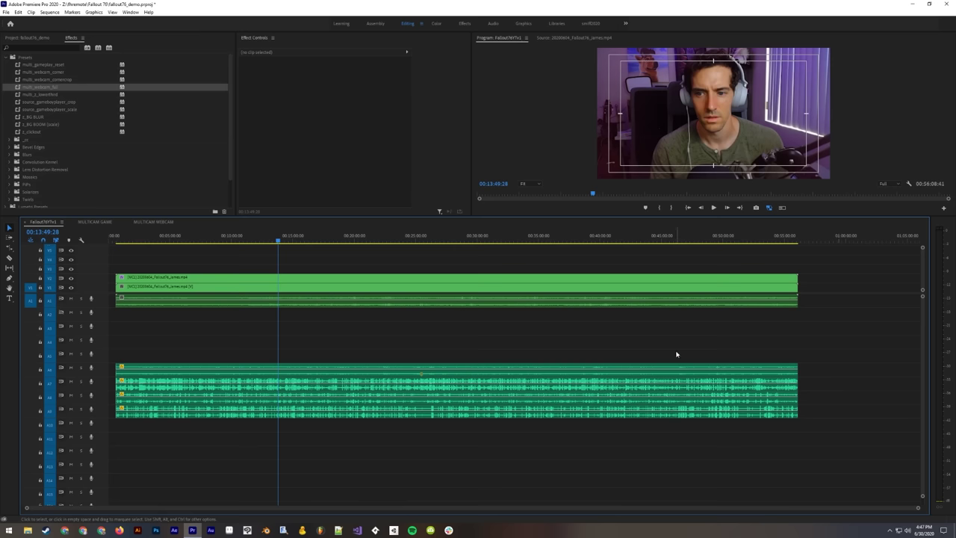
click(316, 279)
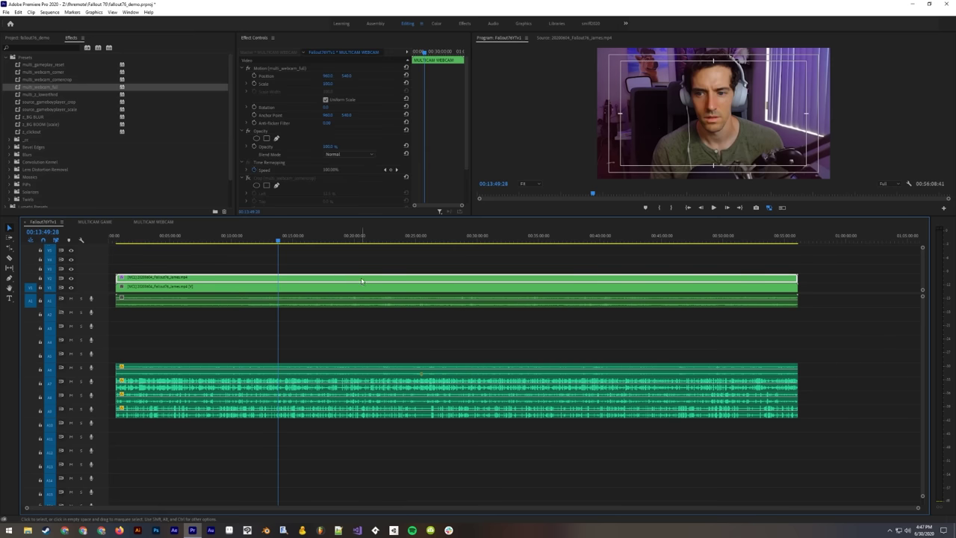
scroll(422, 149, down, 3)
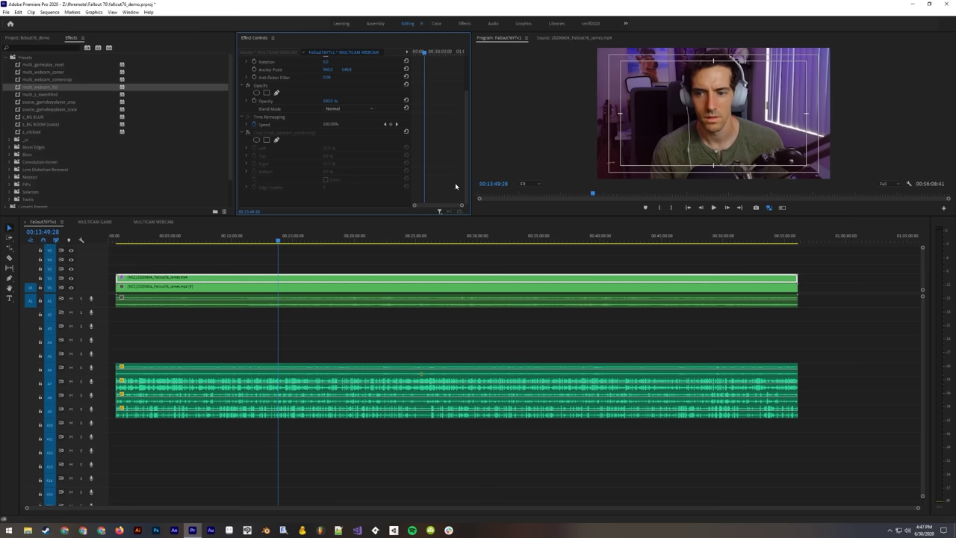
scroll(392, 200, up, 3)
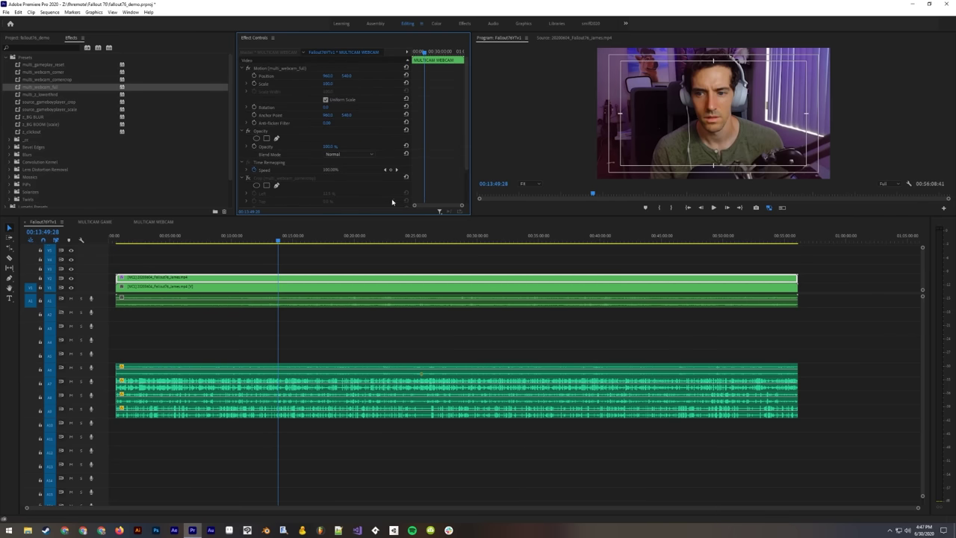
Step: Compare the Position and Scale settings of the stacked webcam clips in the MULTICAM WEBCAM sequence
click(138, 223)
click(432, 308)
click(445, 345)
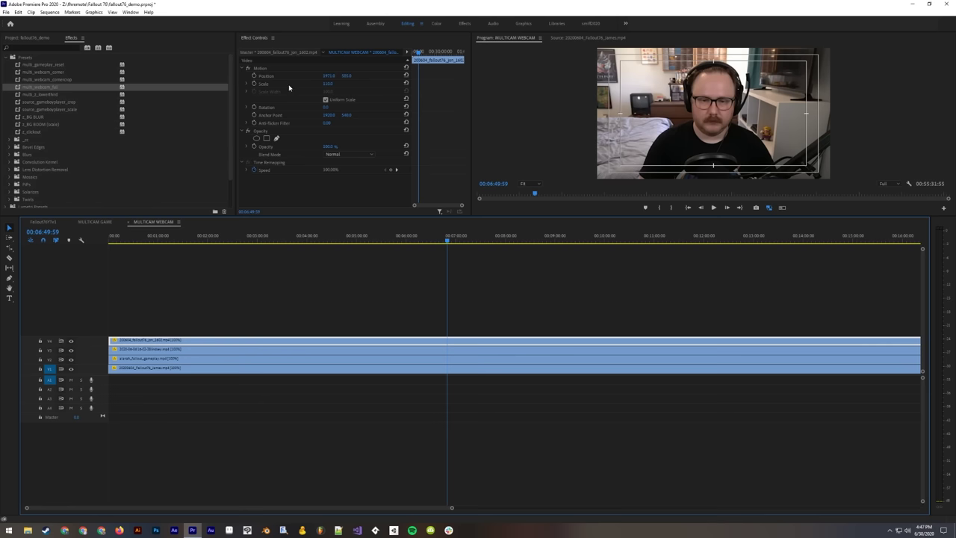
click(321, 89)
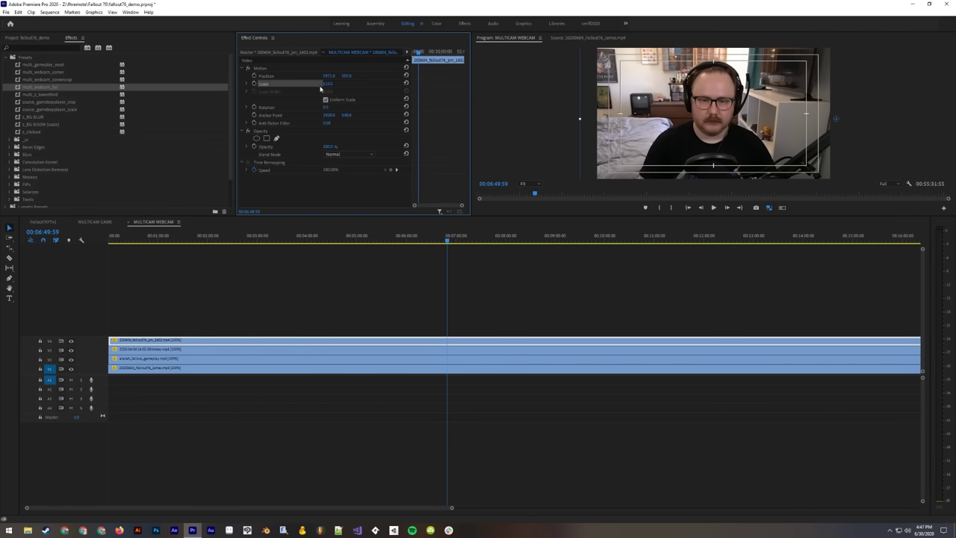
click(126, 354)
click(308, 360)
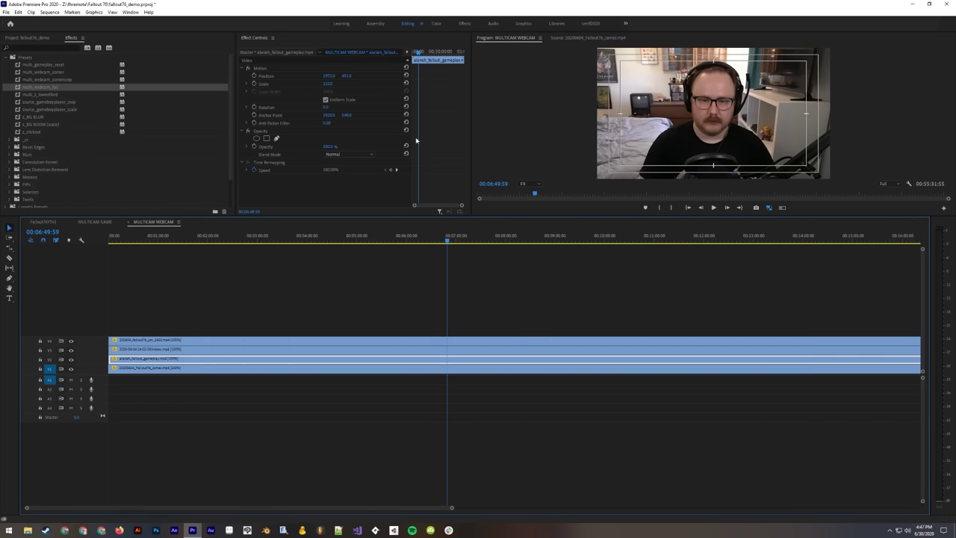
click(317, 369)
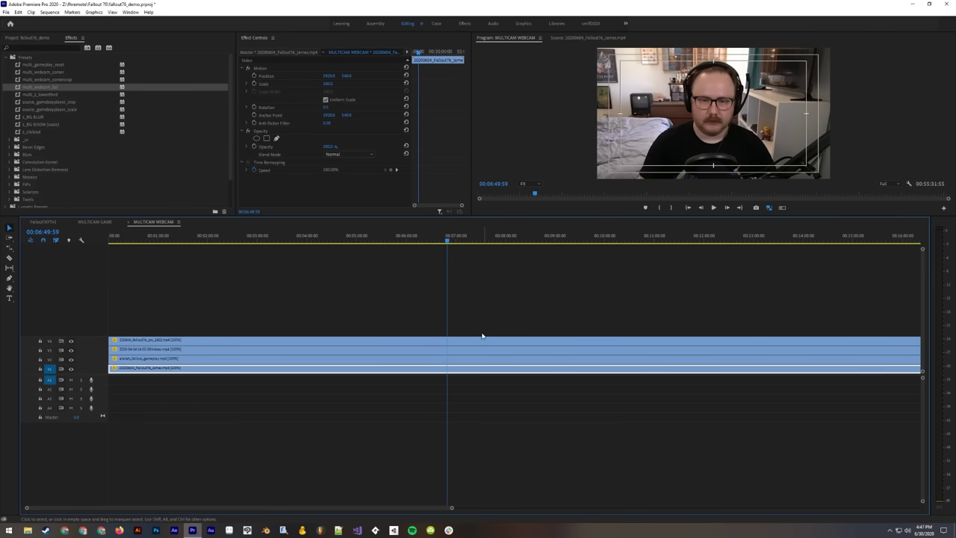
click(446, 340)
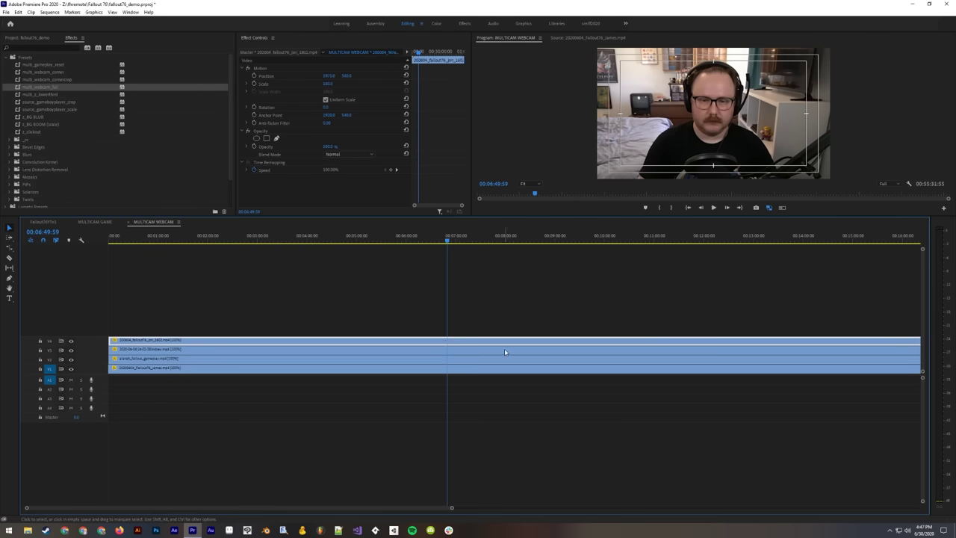
click(451, 359)
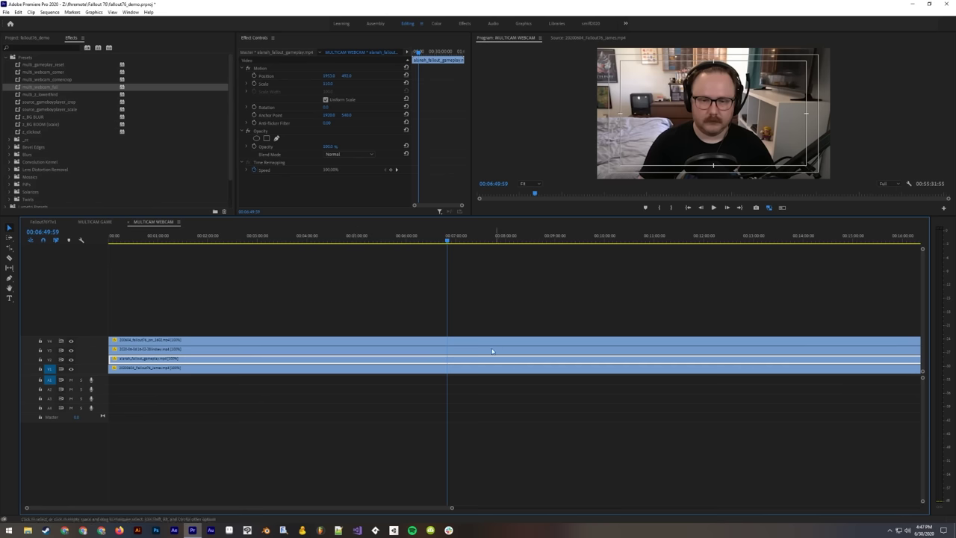
click(448, 350)
click(459, 341)
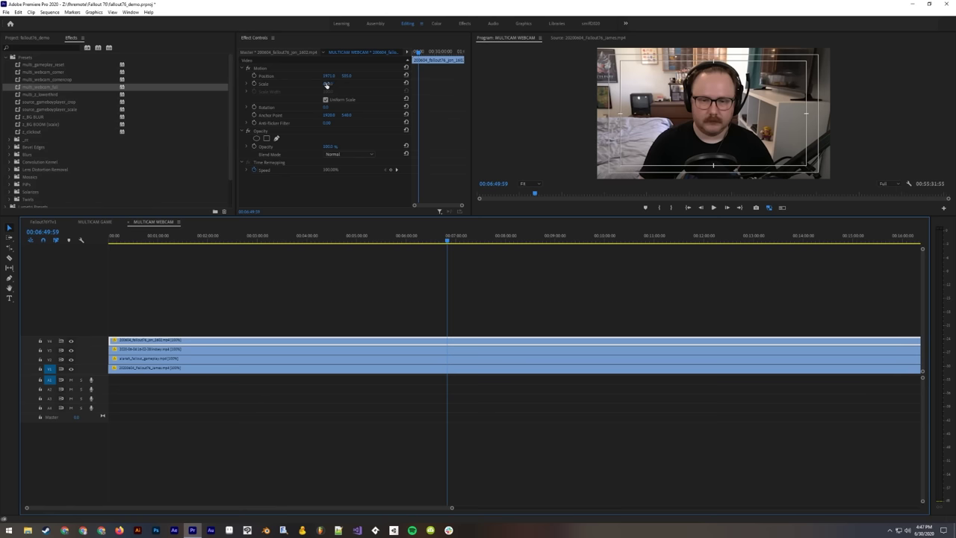
Step: Return to the Fallout76YTv1 sequence and select the MULTICAM WEBCAM clip on V2
click(49, 223)
click(331, 320)
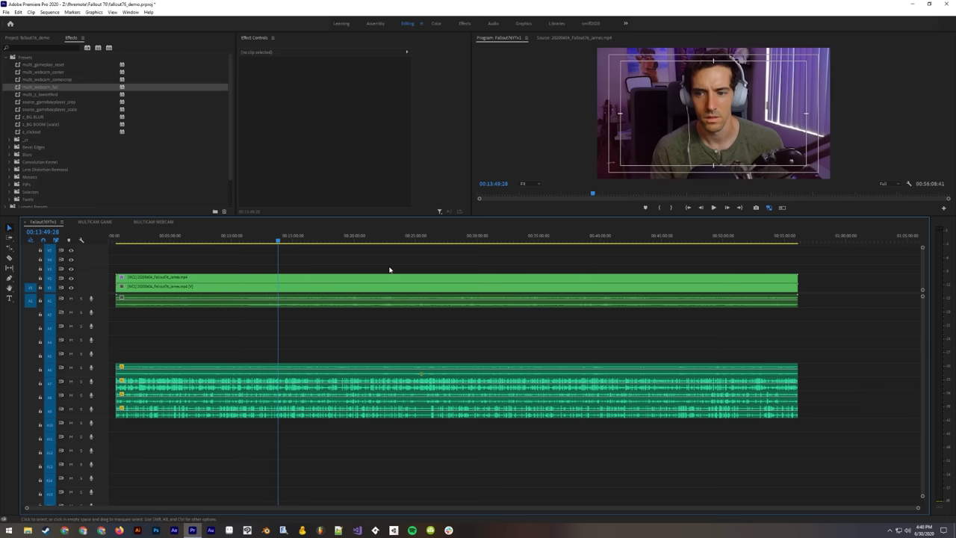
click(282, 282)
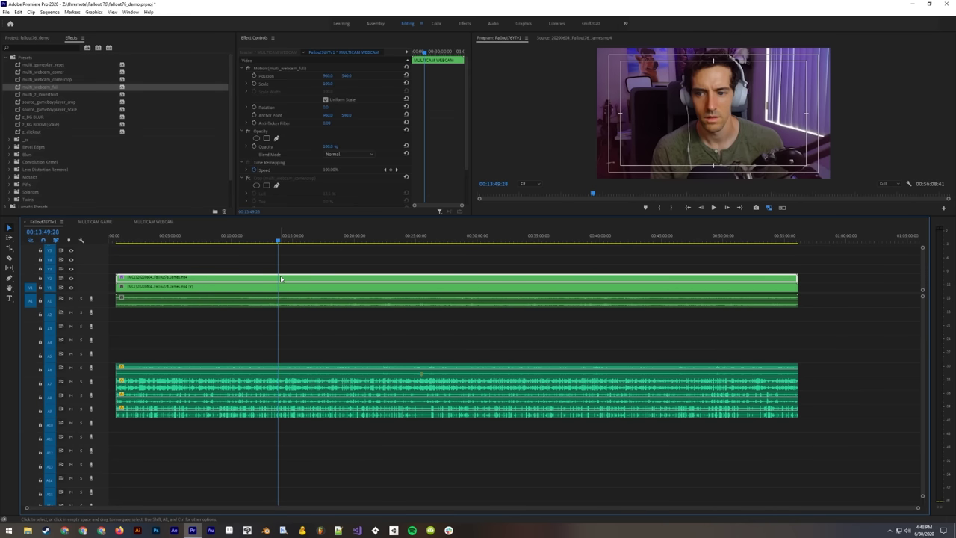
click(250, 184)
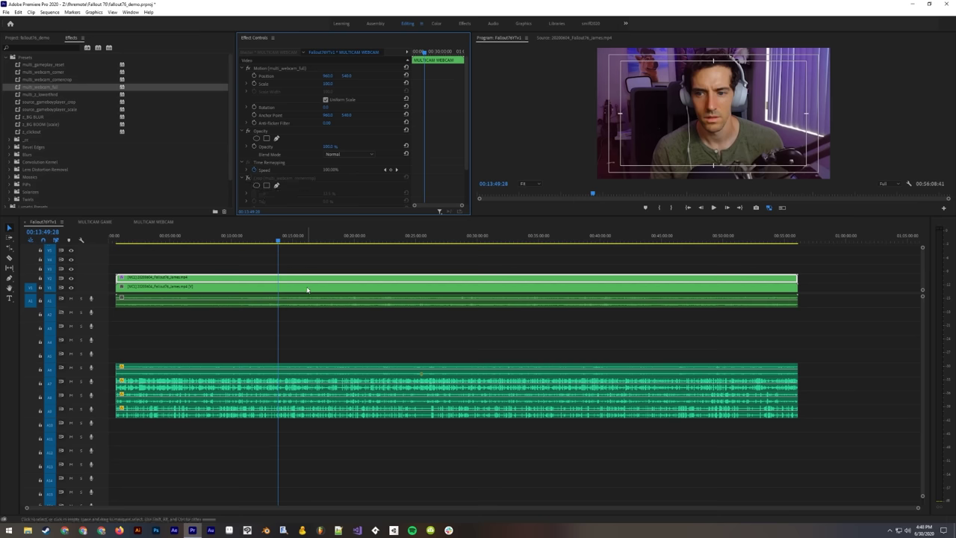
click(292, 271)
click(278, 281)
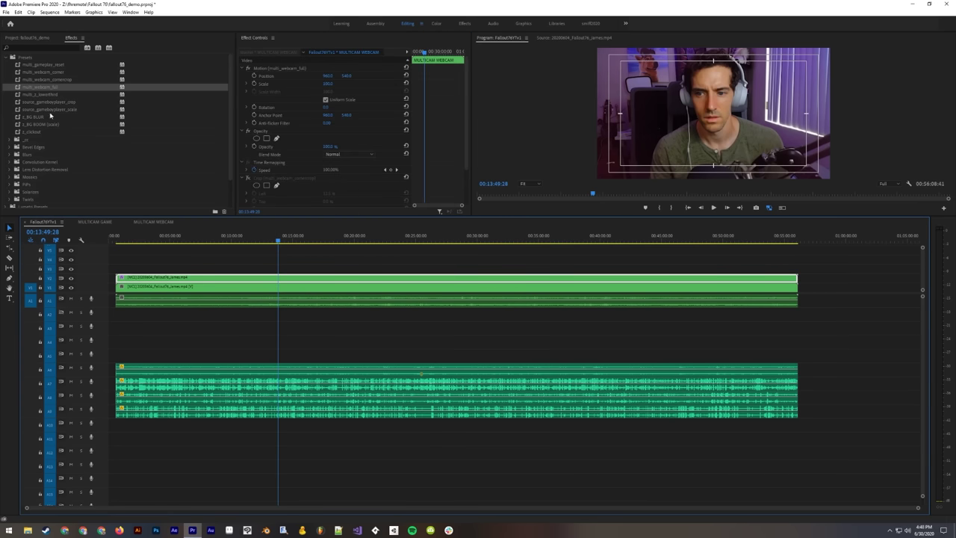
Step: Switch the V2 webcam clip between the multi_webcam_corner and multi_webcam_full presets, finishing with multi_webcam_corner
drag(34, 72, 277, 280)
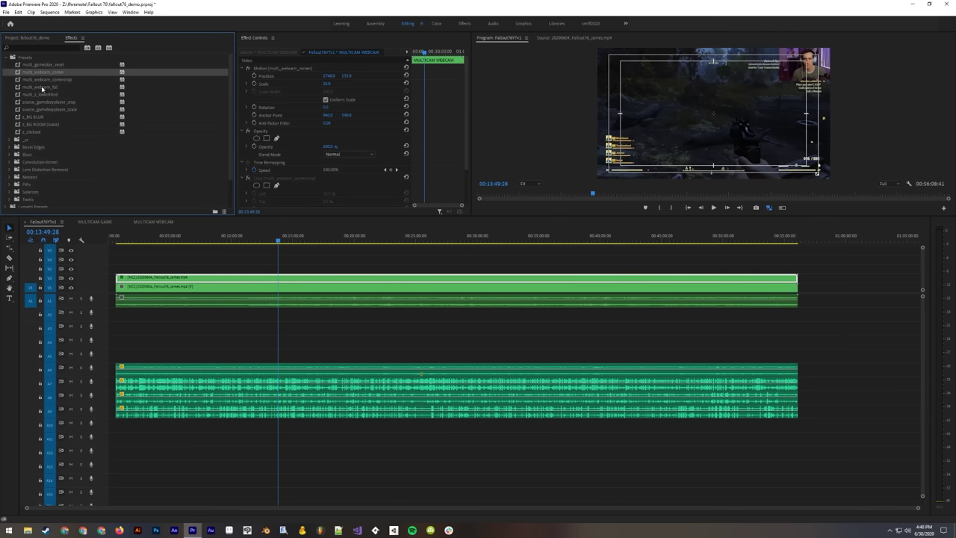
drag(41, 88, 284, 279)
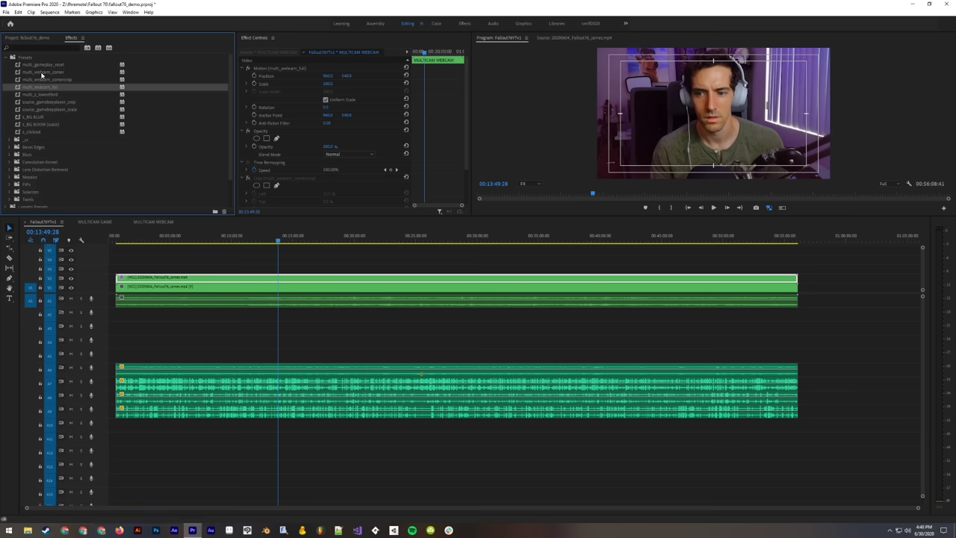
drag(43, 73, 280, 281)
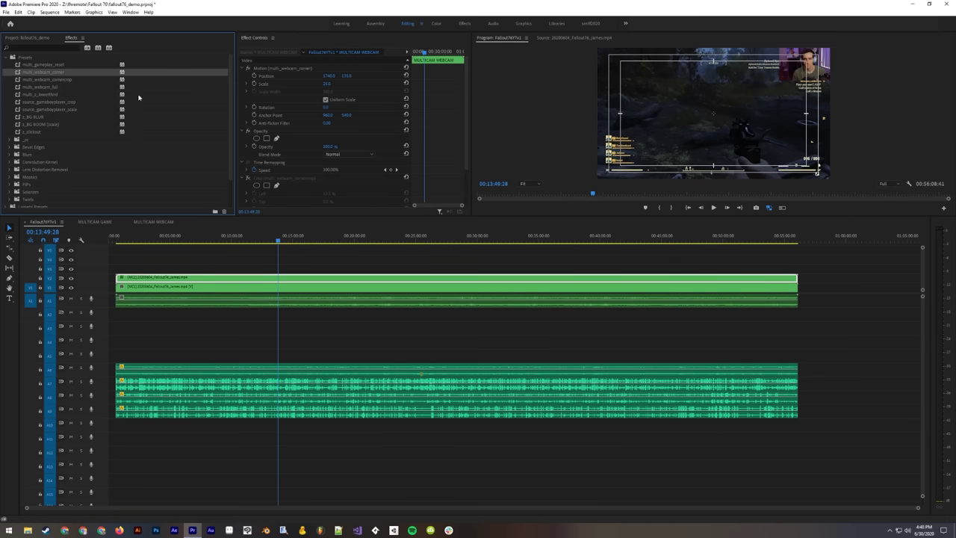
Step: Apply the multi_webcam_full preset to the V2 webcam clip and toggle its Crop effect repeatedly to compare the cropped and uncropped framing
drag(38, 87, 287, 281)
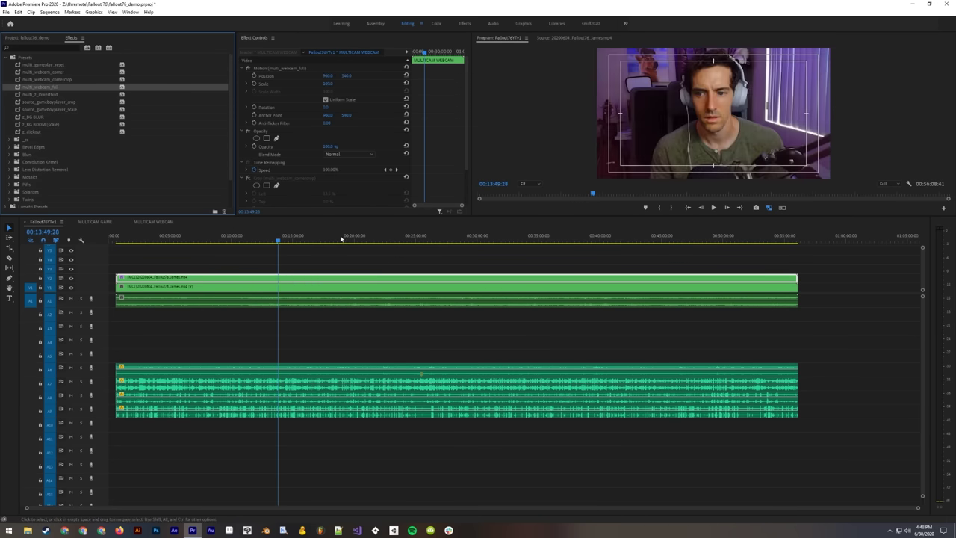
click(249, 180)
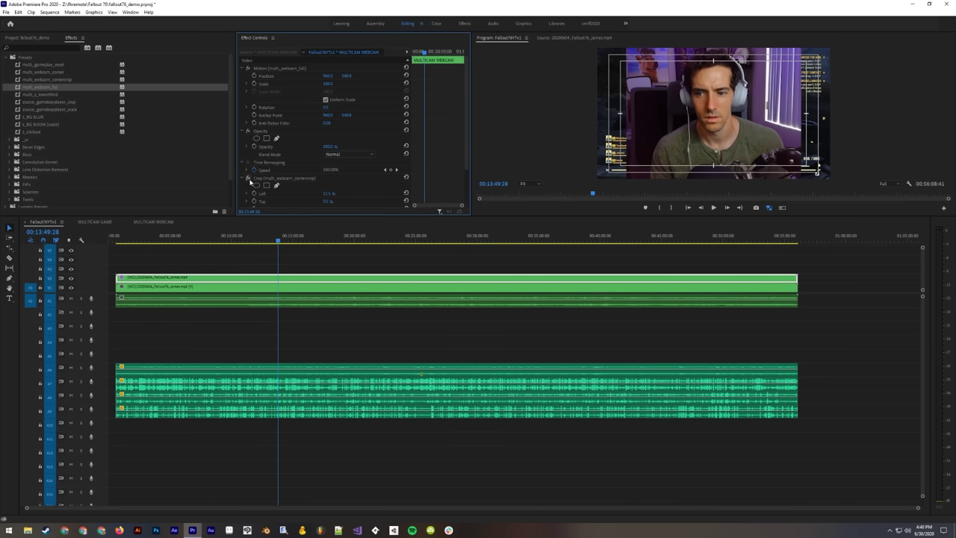
click(249, 179)
click(249, 179)
click(250, 179)
click(249, 180)
click(249, 180)
click(249, 179)
click(250, 180)
click(250, 180)
click(249, 180)
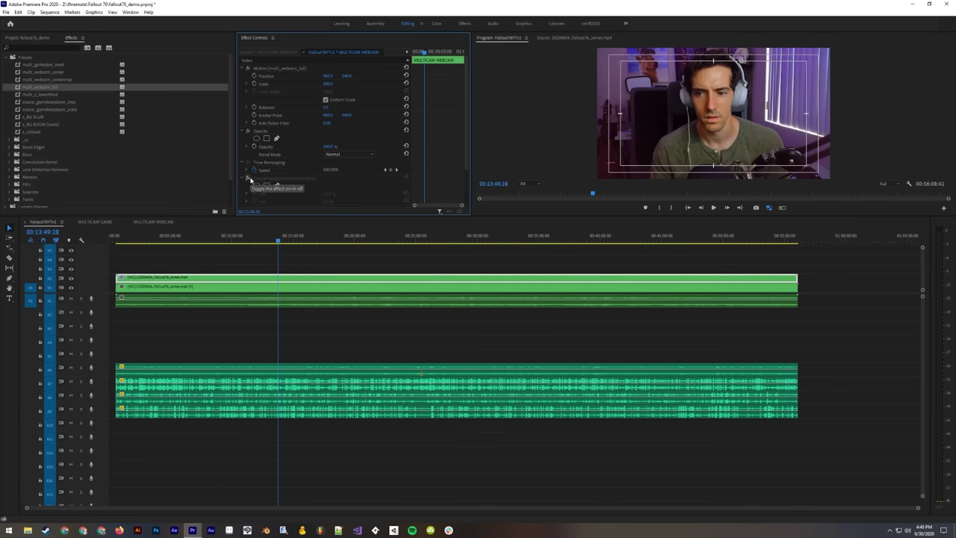
click(250, 179)
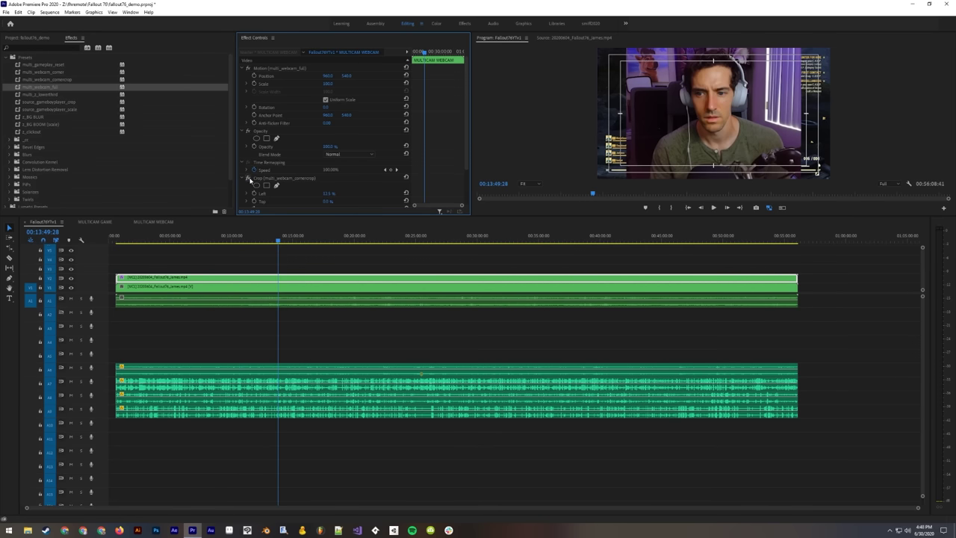
click(250, 179)
click(249, 179)
Step: Reapply the multi_webcam_corner preset to the V2 webcam clip and disable its Crop effect
drag(50, 71, 283, 279)
click(322, 263)
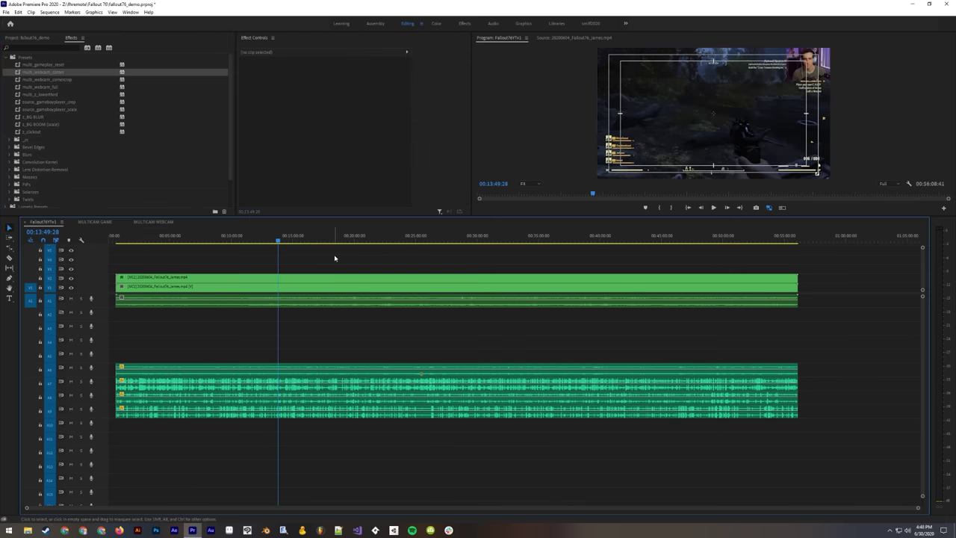
click(283, 279)
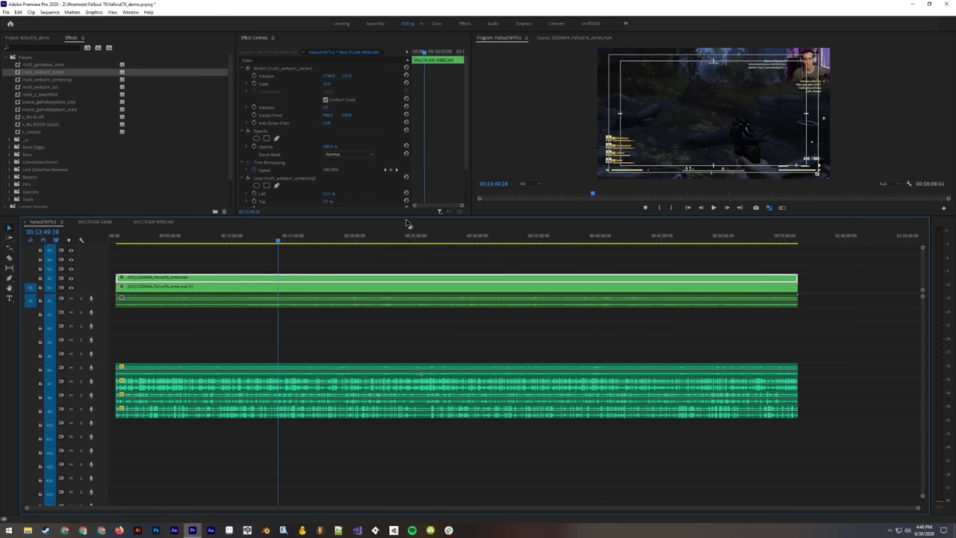
click(460, 110)
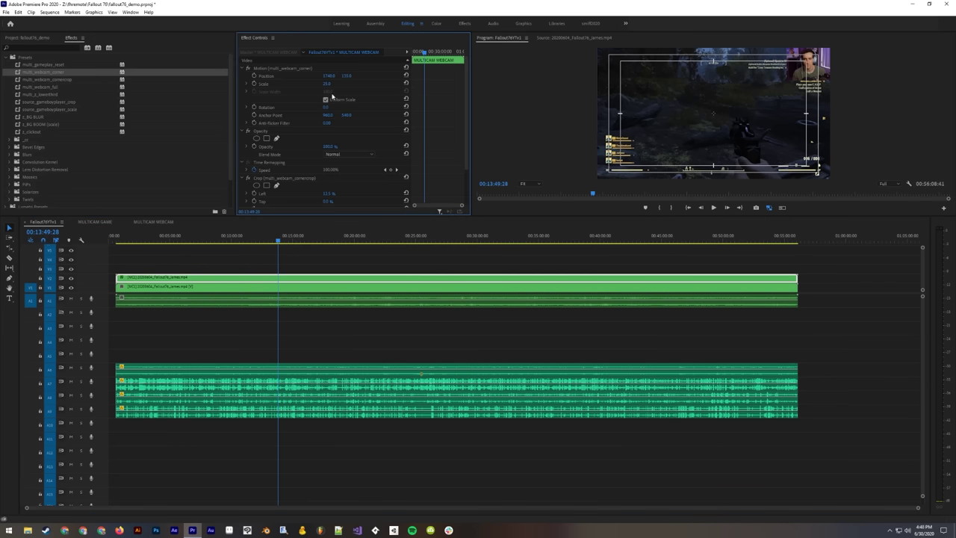
click(248, 178)
click(248, 179)
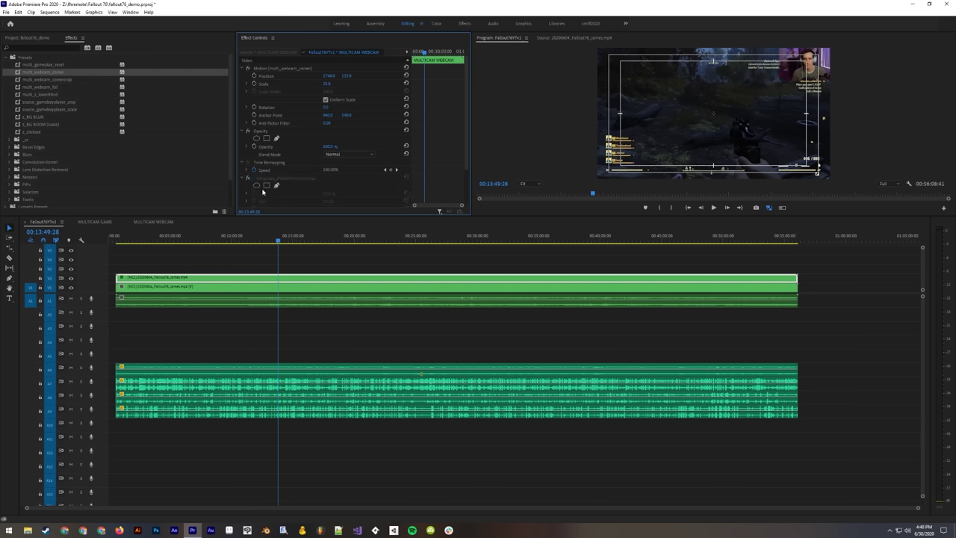
Step: Set the V2 webcam clip's Position to 480, 270 and its Scale to 50
click(314, 75)
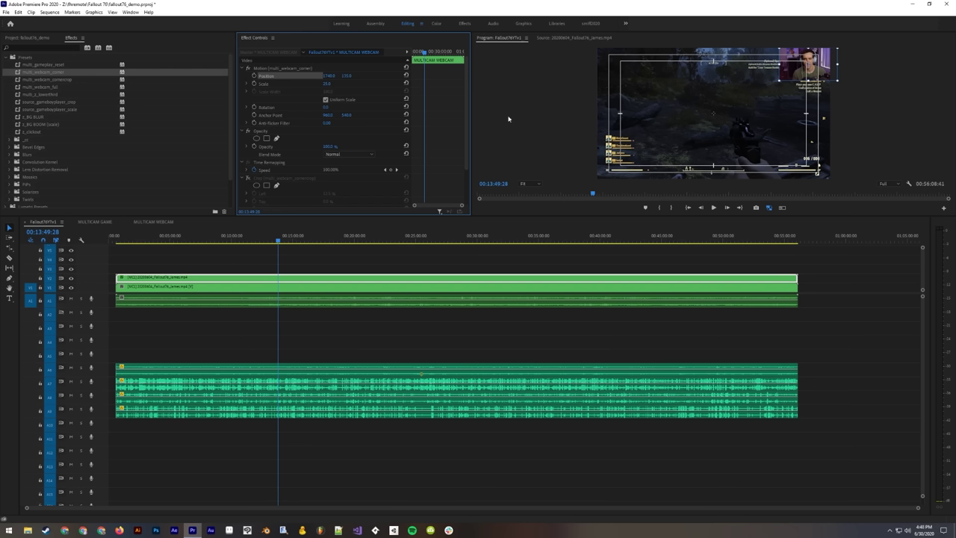
click(331, 75)
text(480)
key(Tab)
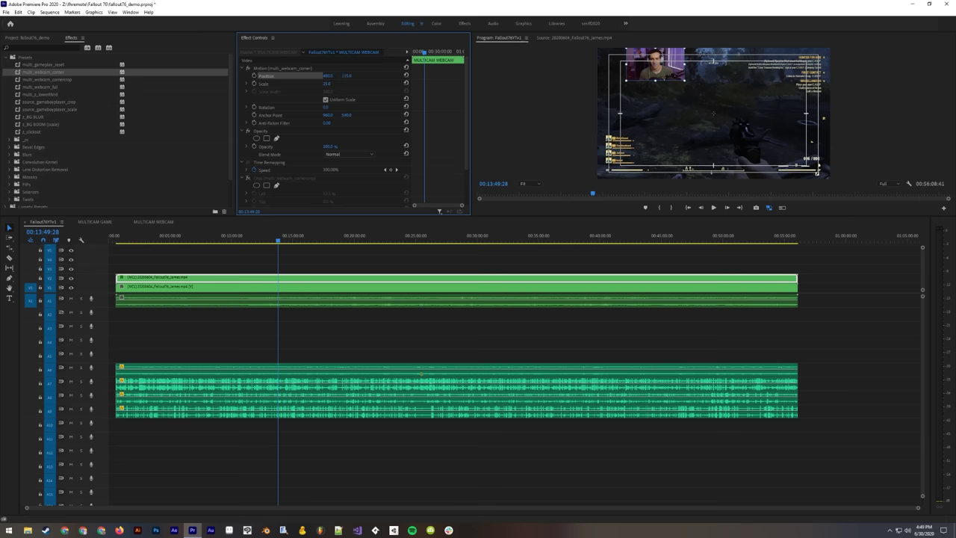
text(270)
key(Return)
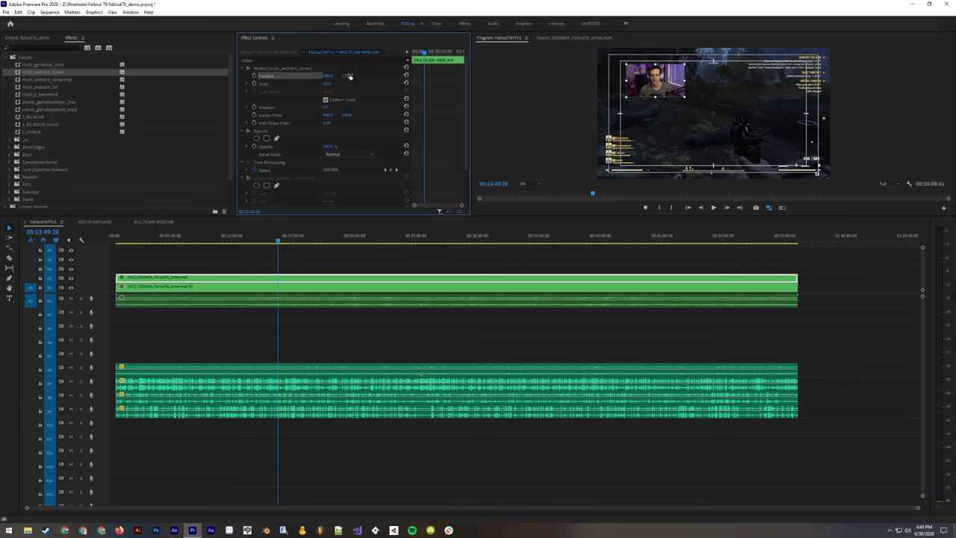
click(332, 83)
text(50)
key(Return)
Step: Duplicate the V2 webcam clip onto V3, V4 and V5, and set the V3 copy's horizontal Position to 1440
click(322, 272)
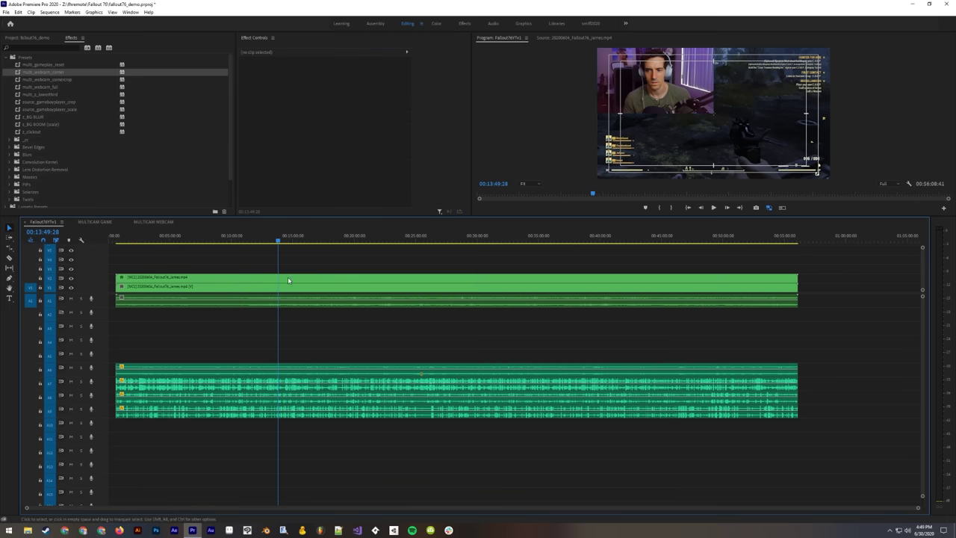
alt+drag(291, 278, 300, 250)
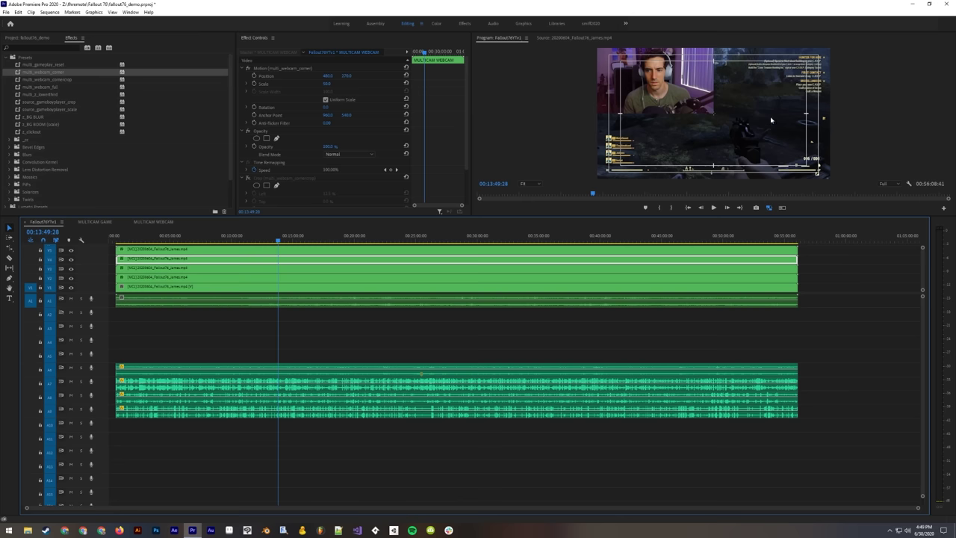
click(282, 268)
click(329, 75)
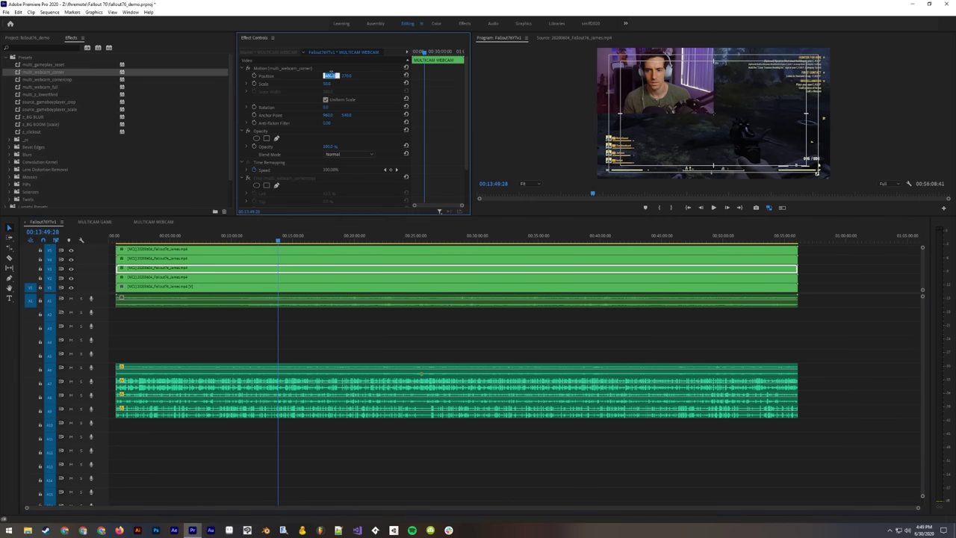
text(1440)
key(Return)
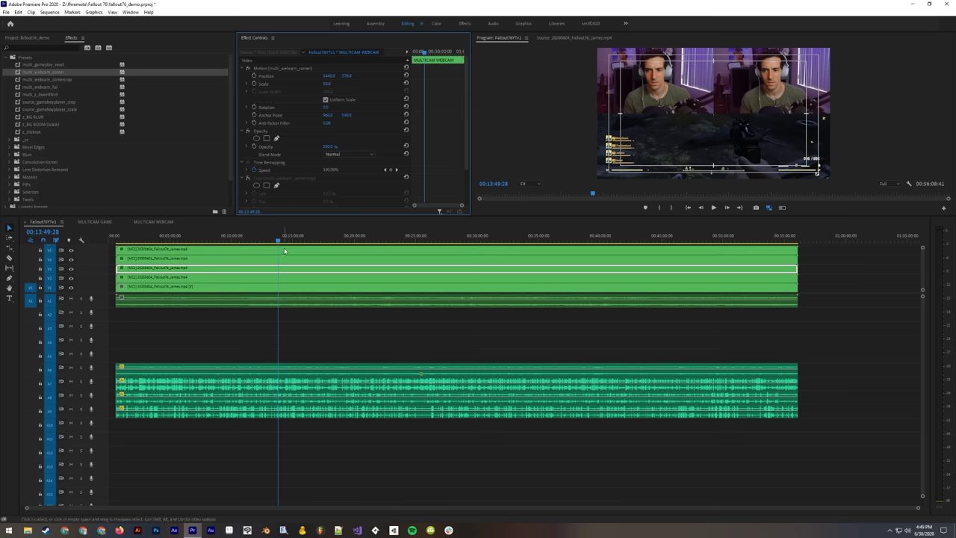
Step: Set the V4 webcam copy's vertical Position to 810 so its upper edge meets the tile above without a gap
click(271, 258)
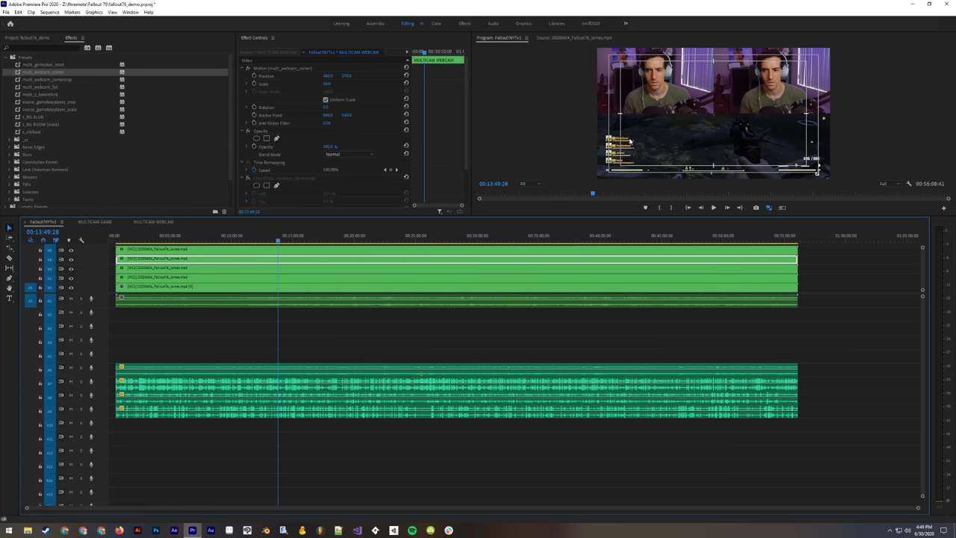
click(348, 76)
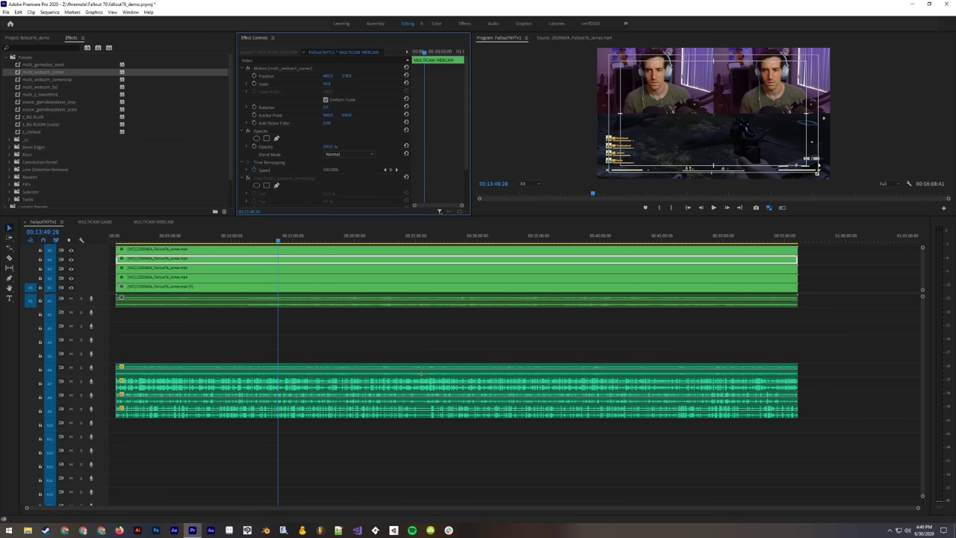
text(810)
key(Return)
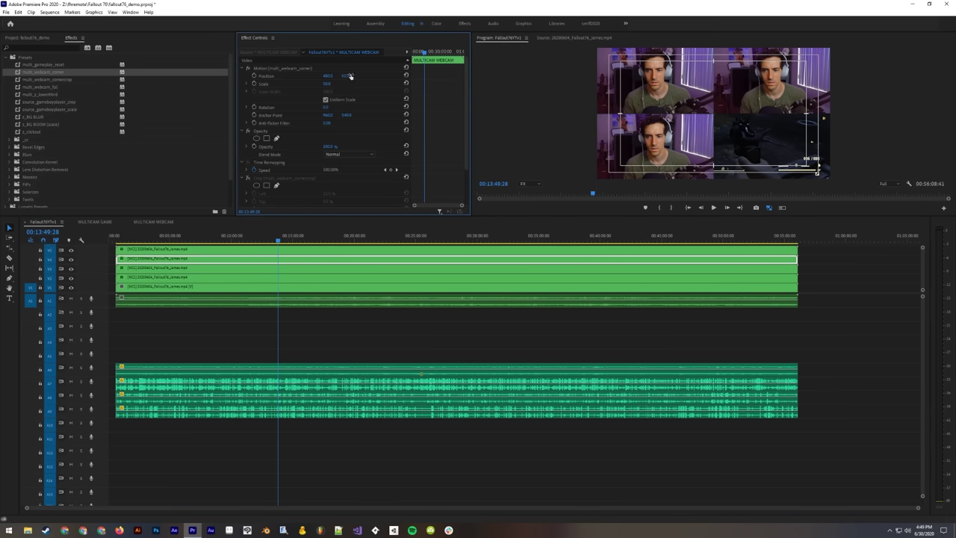
click(885, 184)
click(524, 183)
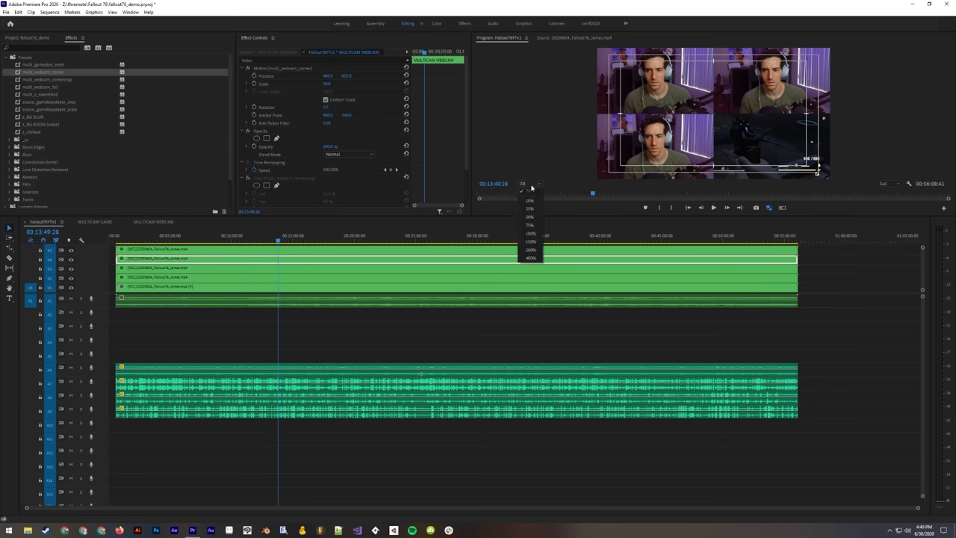
click(530, 247)
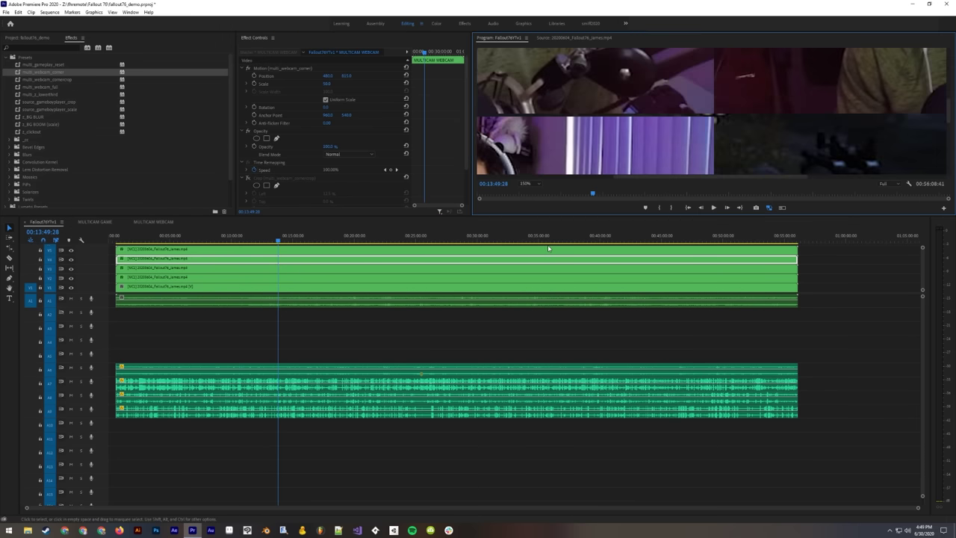
click(350, 75)
text(815)
key(Return)
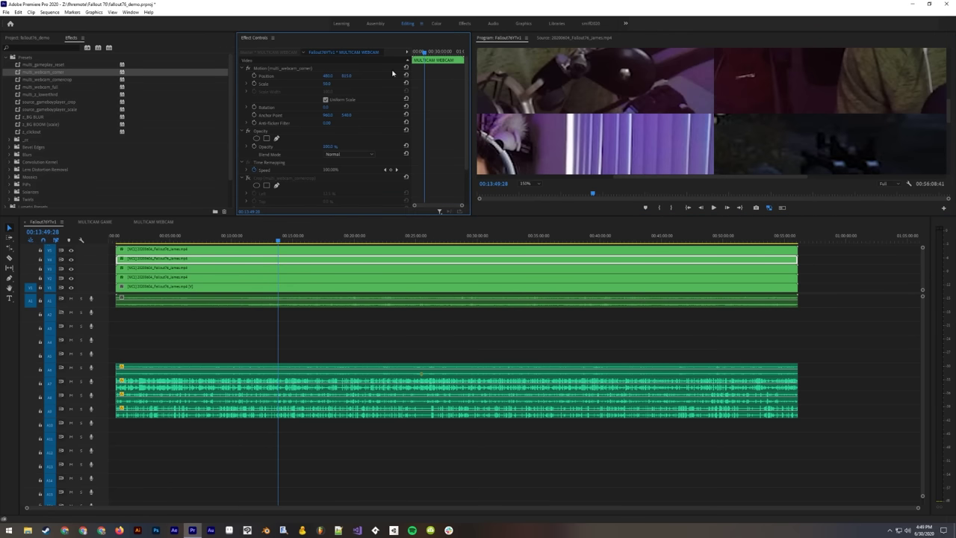
click(525, 184)
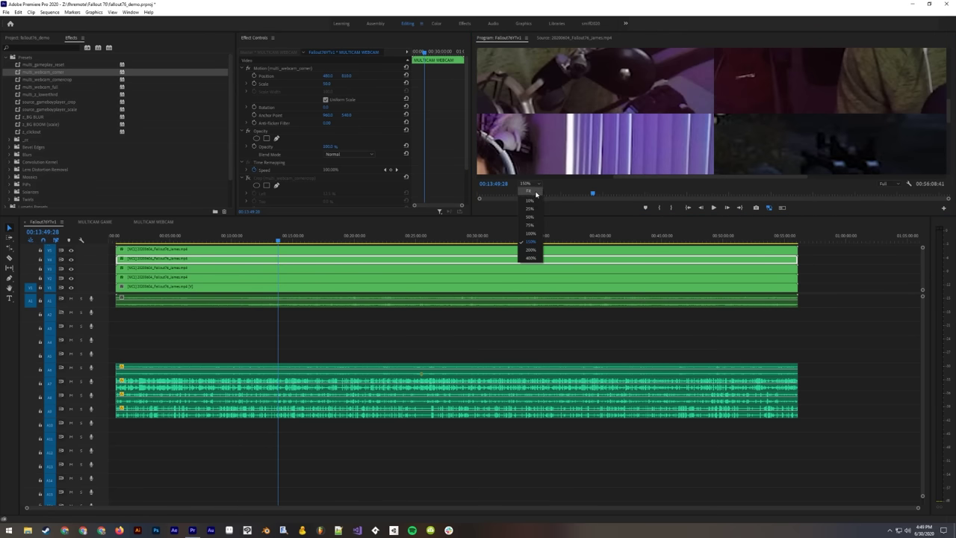
click(534, 195)
Step: Set the V5 webcam copy's Position to 1440, 810 to fill the remaining quarter of the frame
click(250, 249)
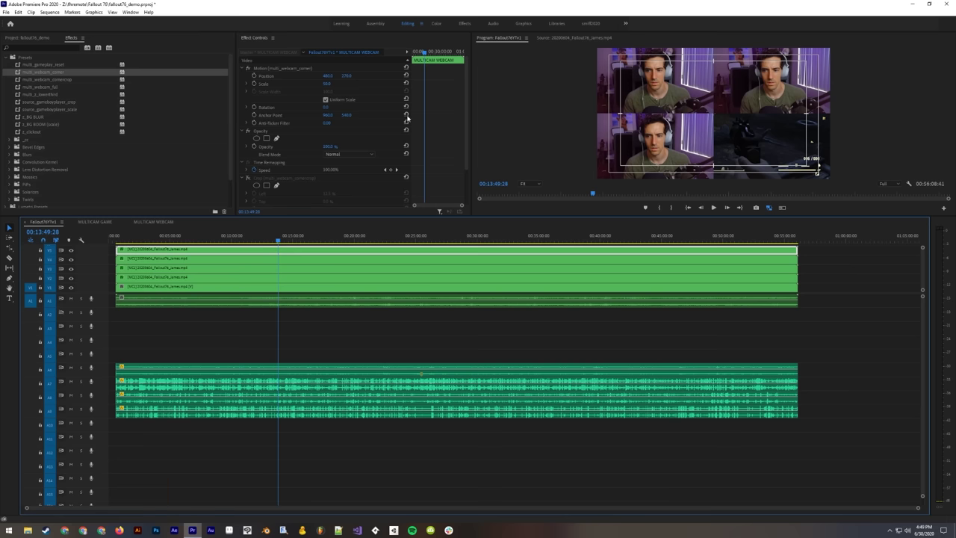
click(329, 75)
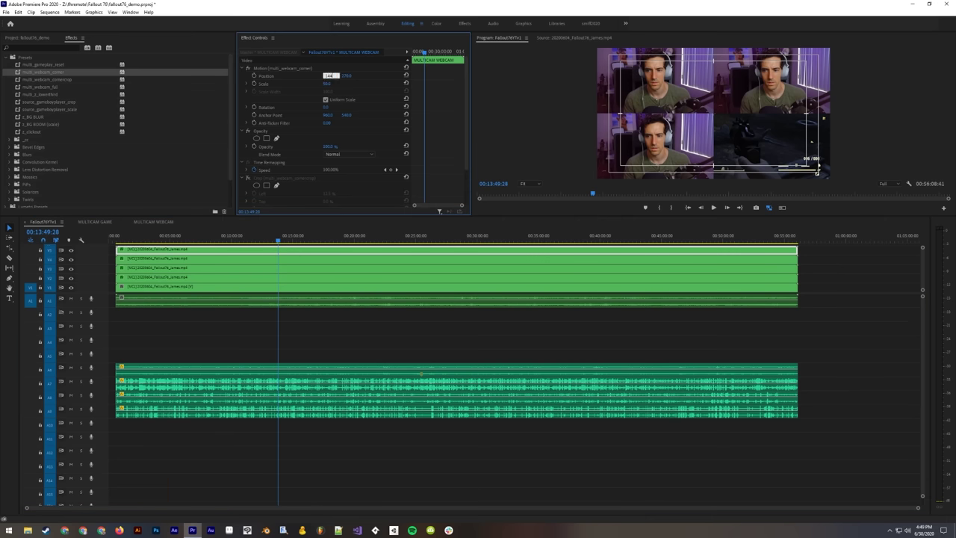
key(Tab)
text(810)
key(Return)
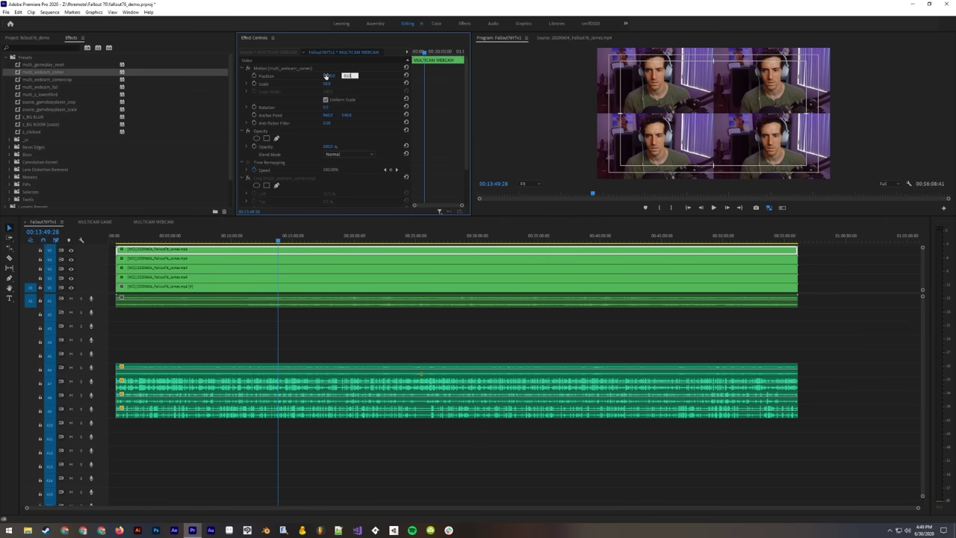
click(826, 258)
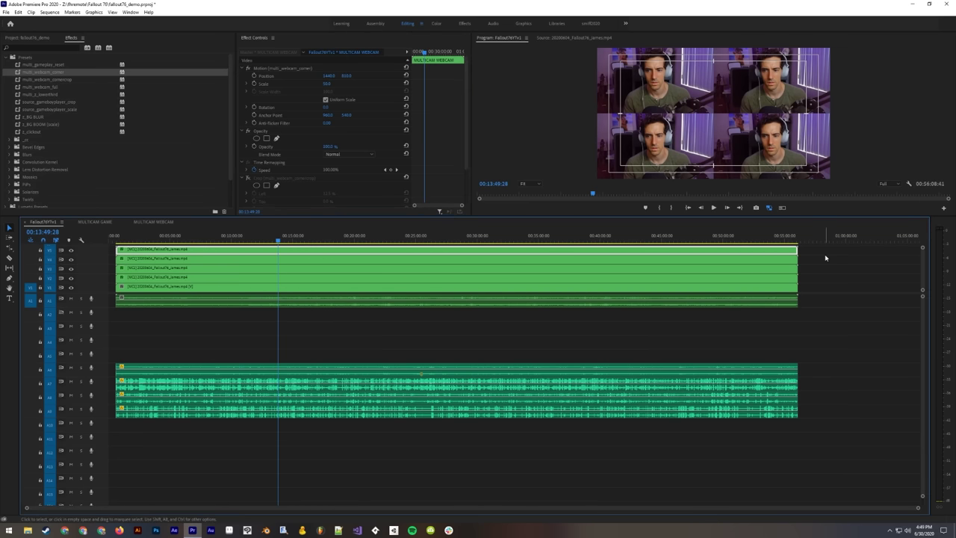
Step: Compare the Position and Scale settings of the four stacked webcam clips on V2 through V5
click(273, 280)
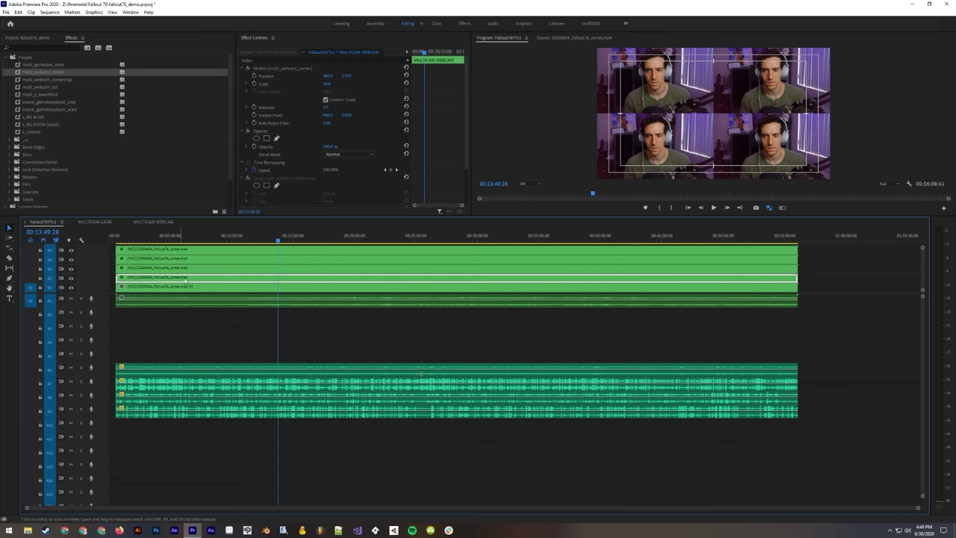
click(214, 267)
click(218, 259)
click(222, 250)
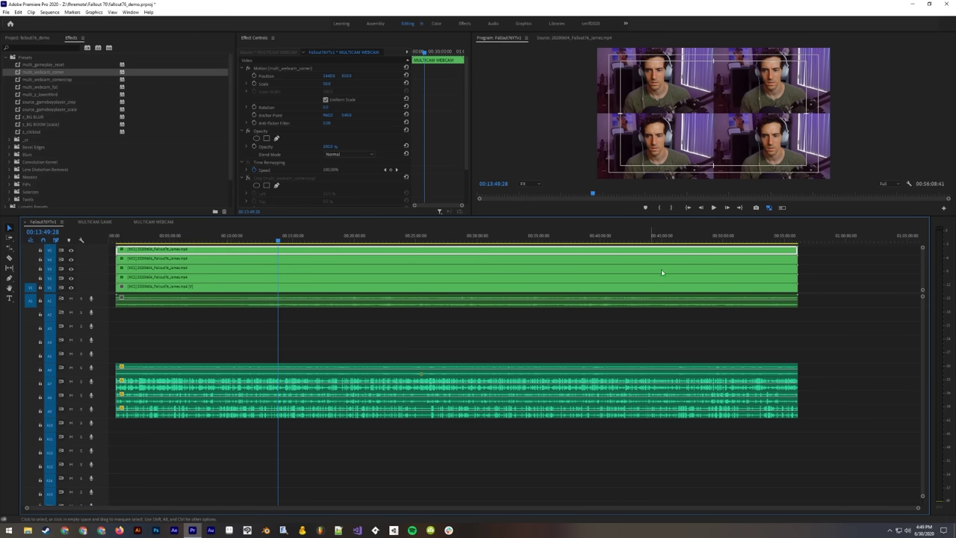
click(827, 269)
click(773, 278)
click(768, 269)
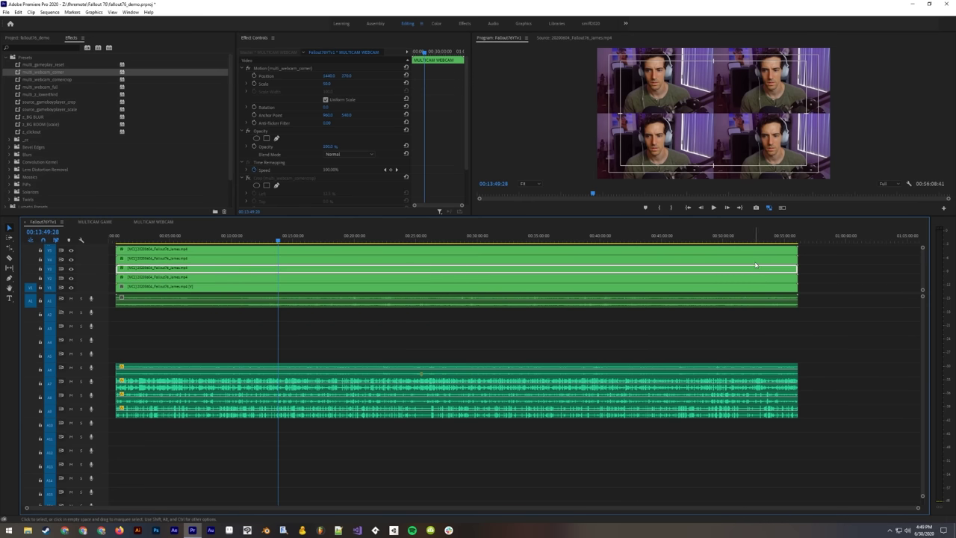
click(758, 260)
click(759, 251)
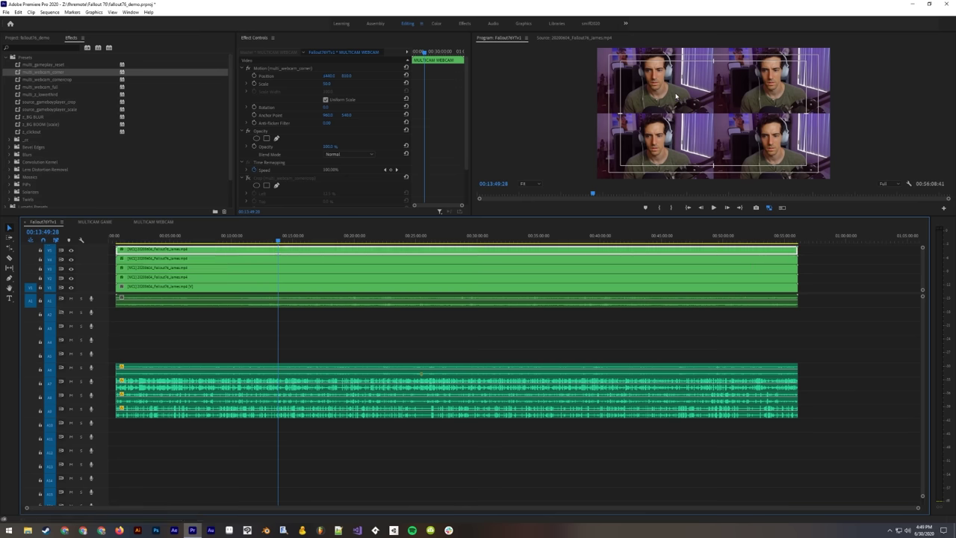
mouse_move(328, 76)
mouse_down()
mouse_move(315, 77)
mouse_move(333, 76)
mouse_up()
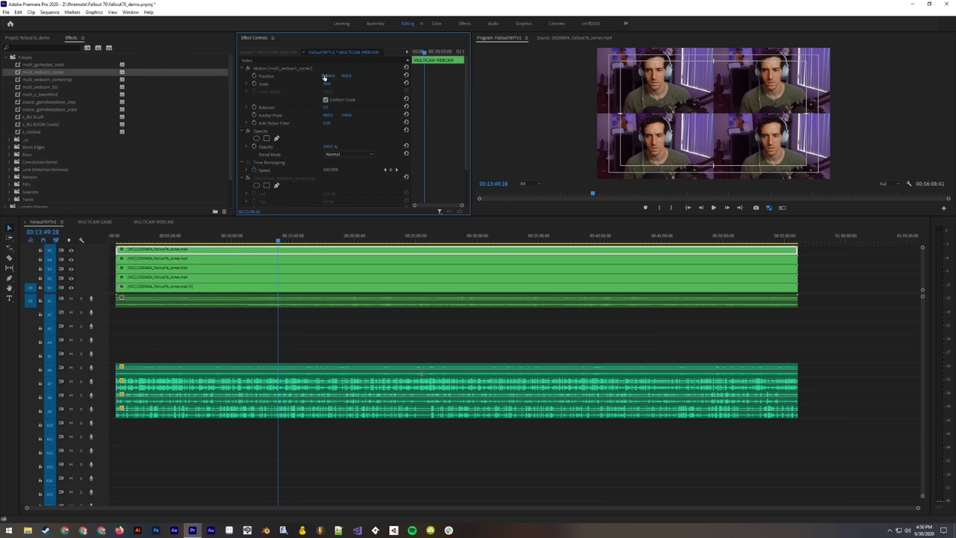
click(283, 278)
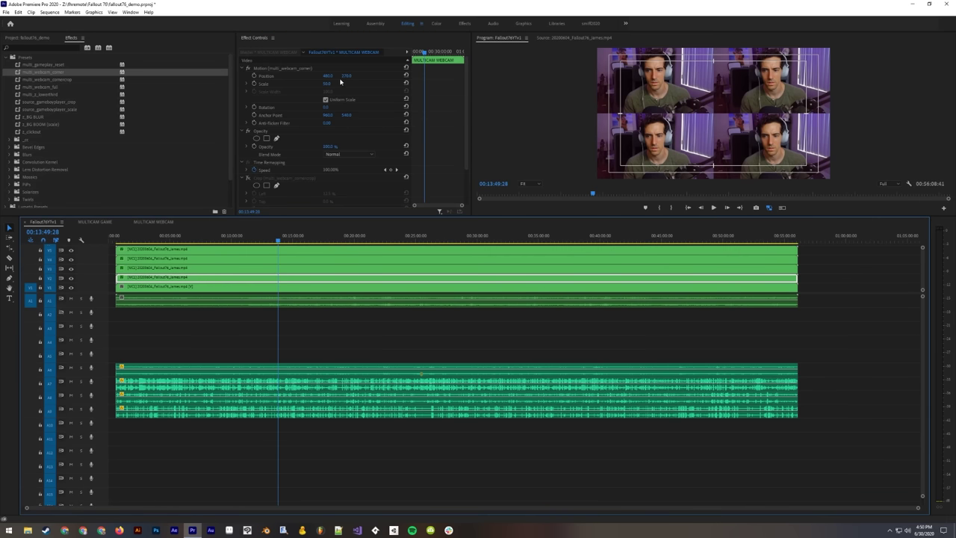
Step: Delete the V5 webcam copy and set the V4 copy's horizontal Position to 960 to centre it under the two tiles above
click(281, 251)
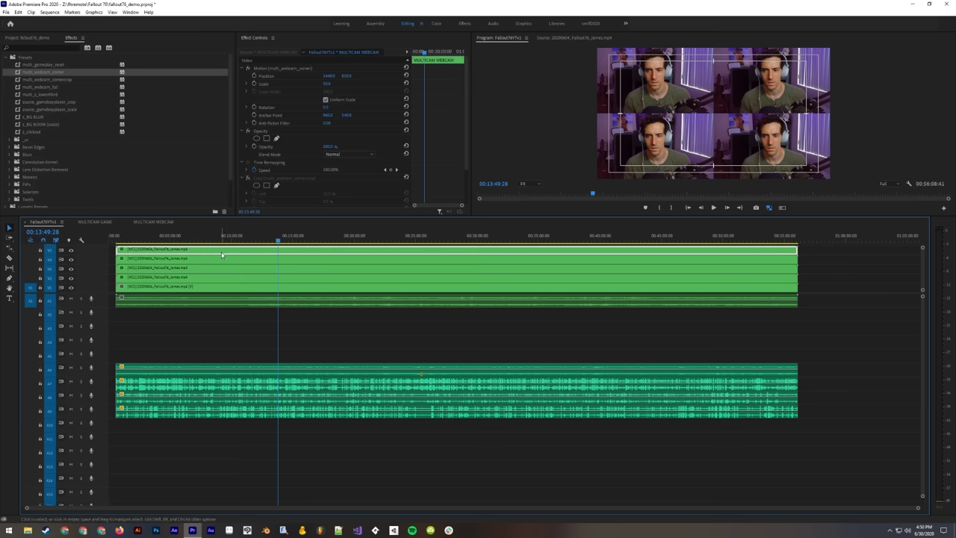
click(308, 258)
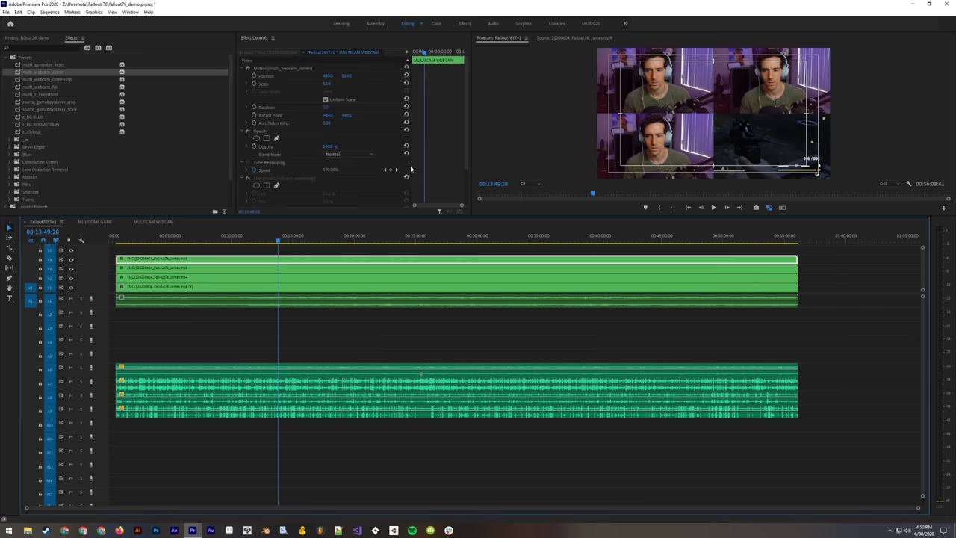
click(330, 76)
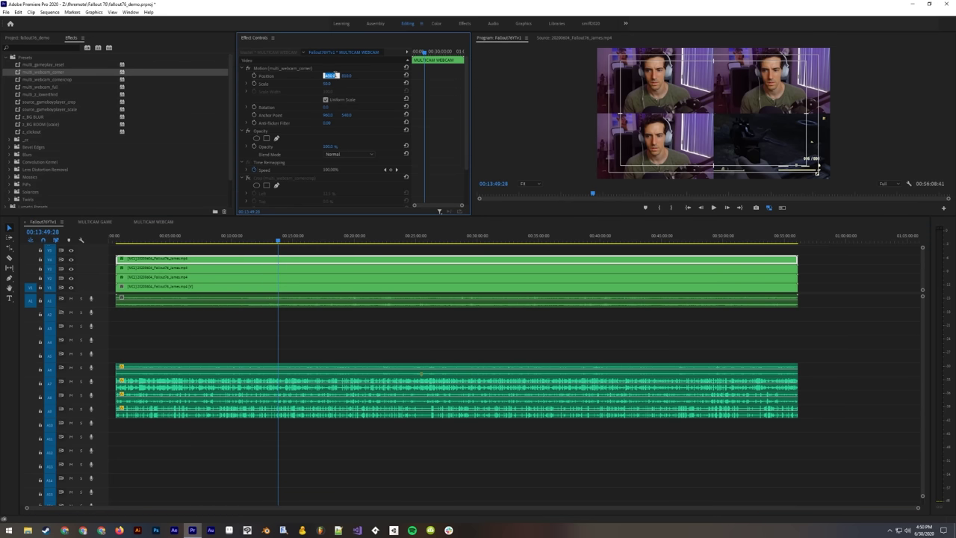
text(480)
key(Return)
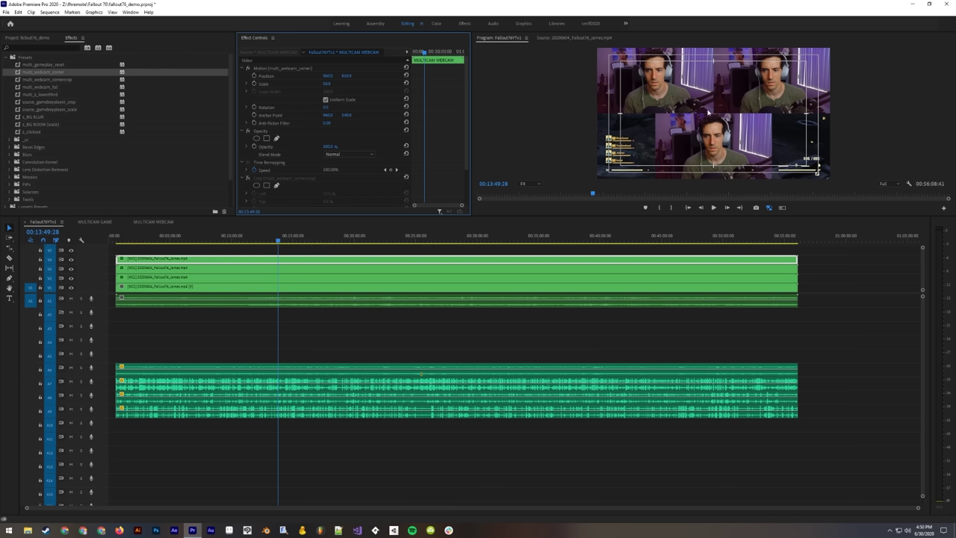
click(302, 76)
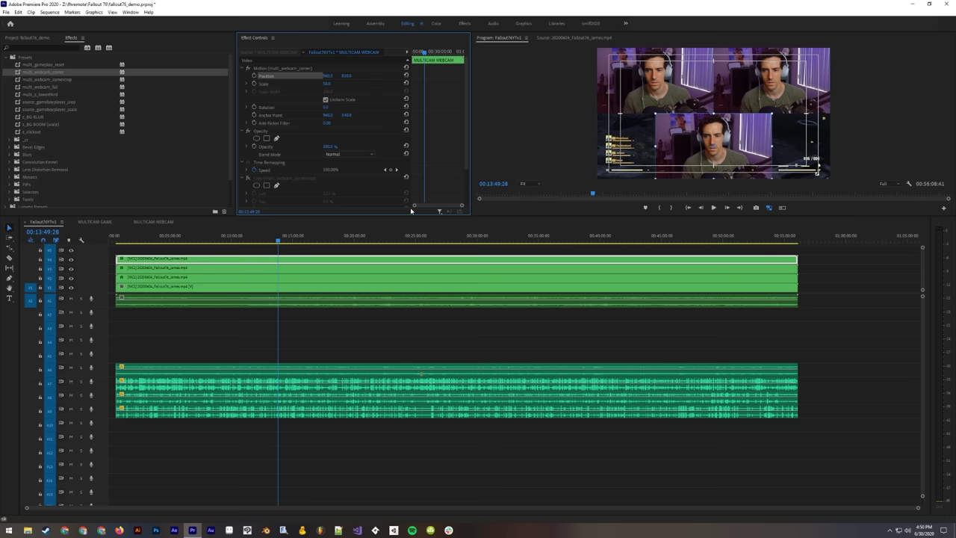
click(261, 247)
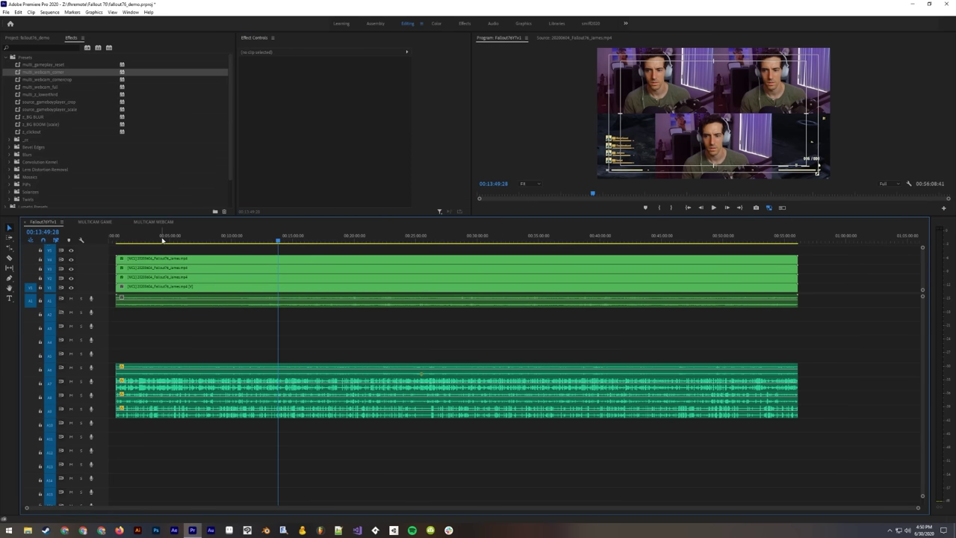
Step: Scrub to 00:22:29:01, delete the V4 webcam copy, and undo the extra deletion of the V3 copy
click(210, 241)
drag(212, 252, 312, 243)
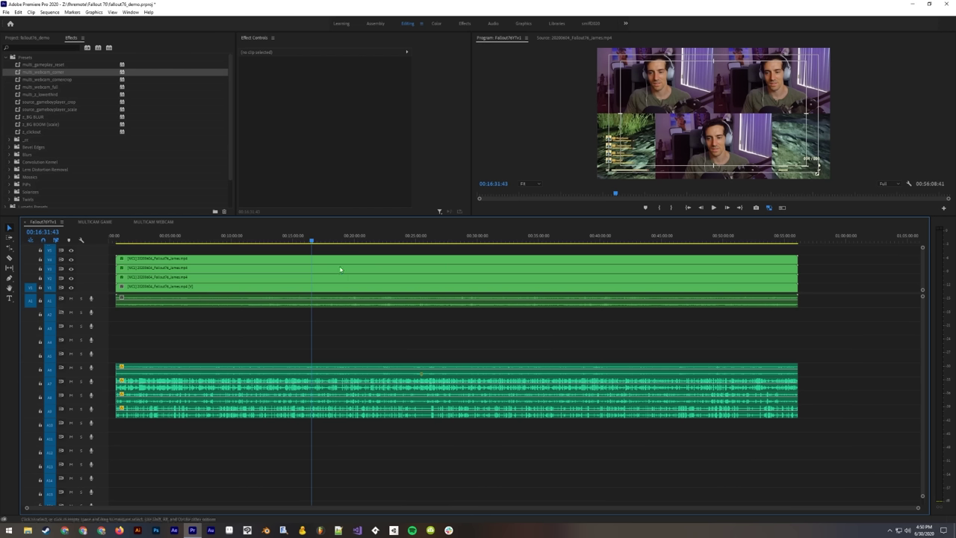
click(385, 236)
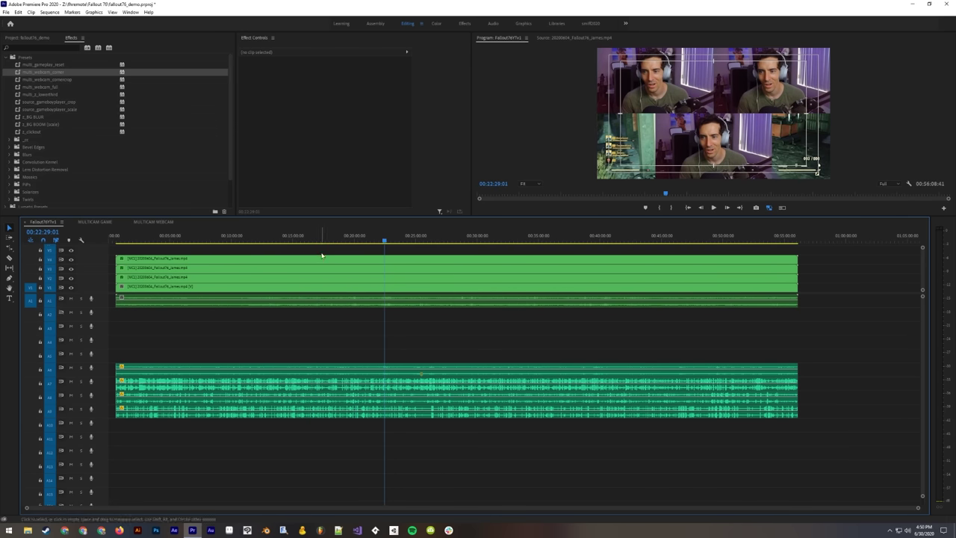
click(345, 259)
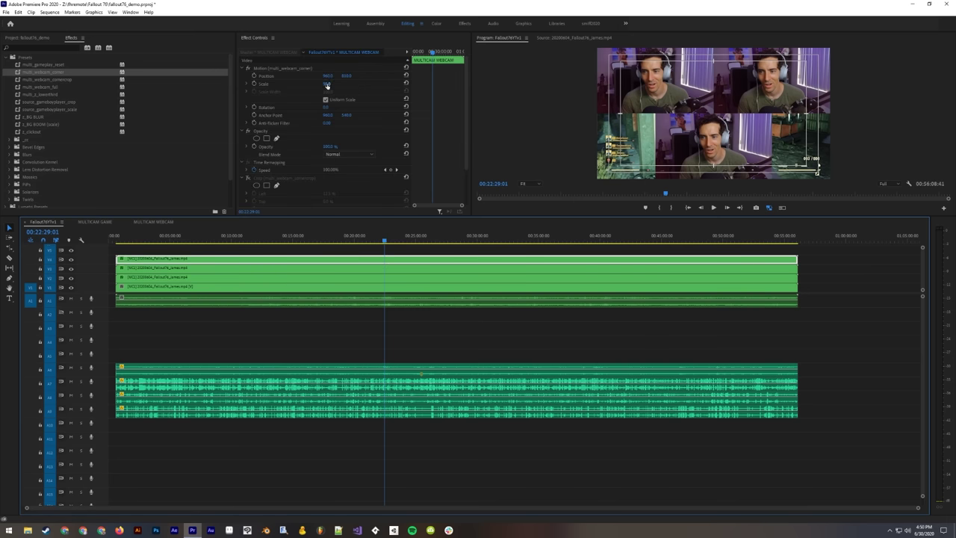
click(327, 84)
click(294, 260)
key(Delete)
click(283, 269)
key(Delete)
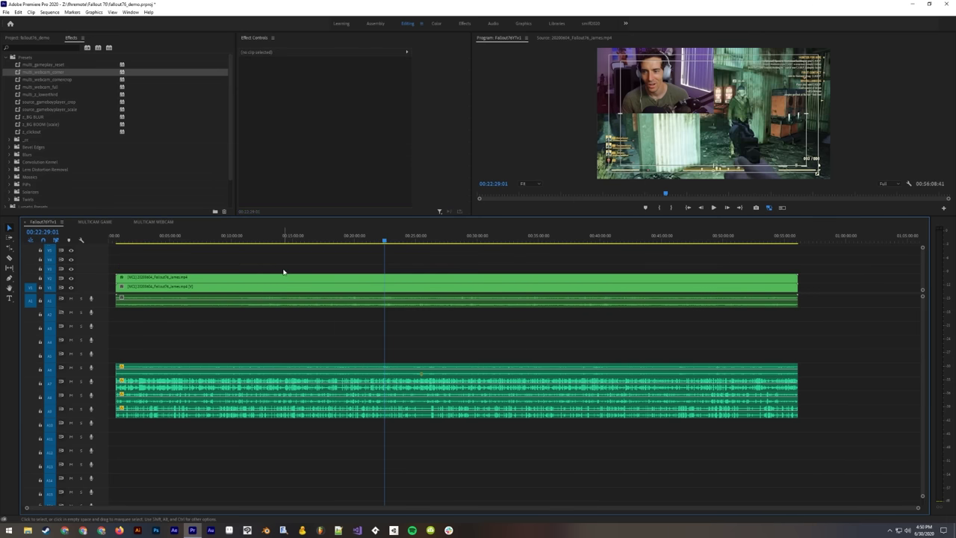
key(ctrl+z)
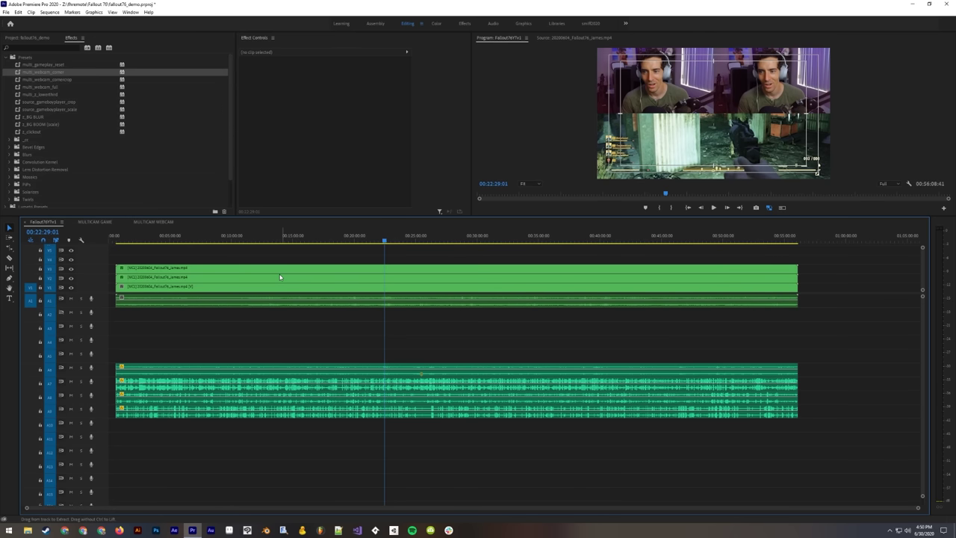
Step: Set the V2 webcam clip's vertical Position to 540 and Scale to 100, and enable its Crop effect
click(259, 287)
click(258, 277)
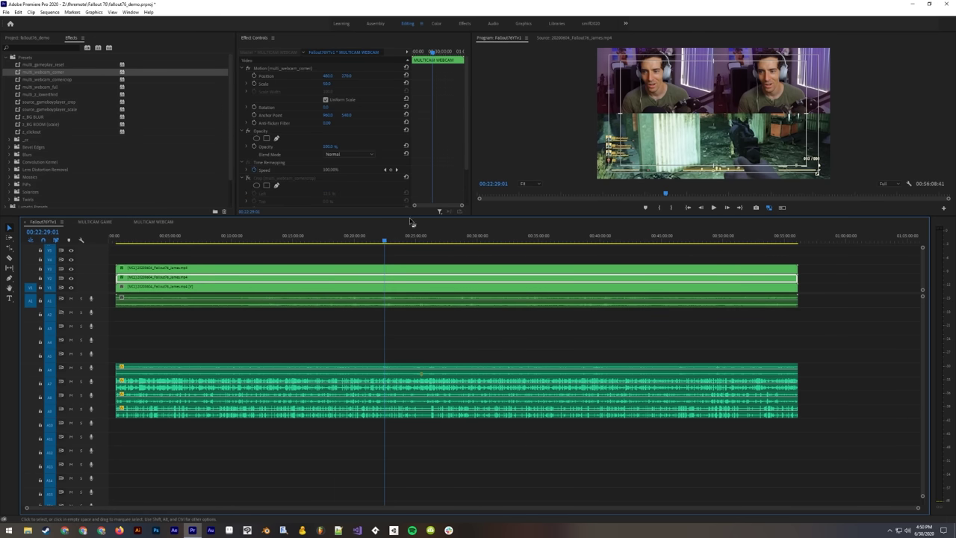
click(330, 76)
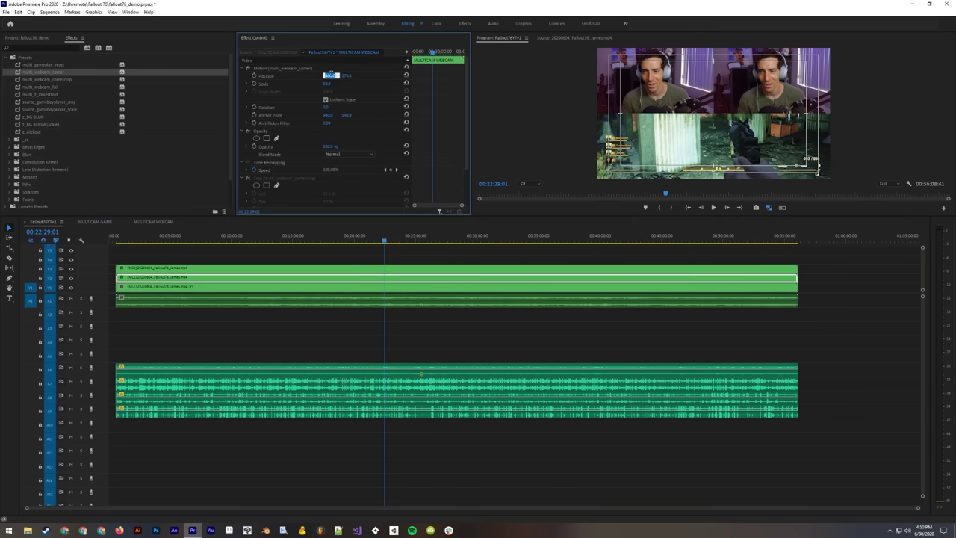
click(349, 75)
text(5)
key(Return)
click(331, 83)
text(1)
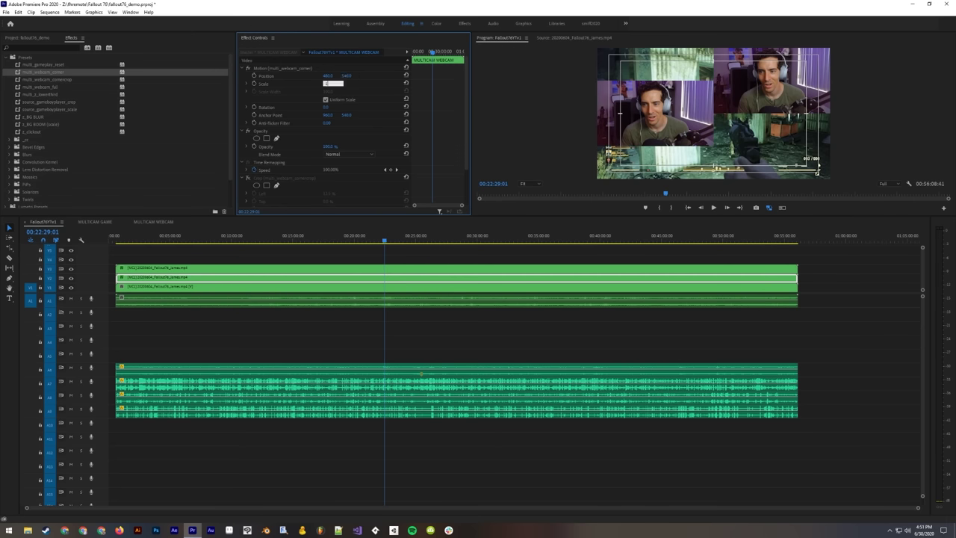
key(Return)
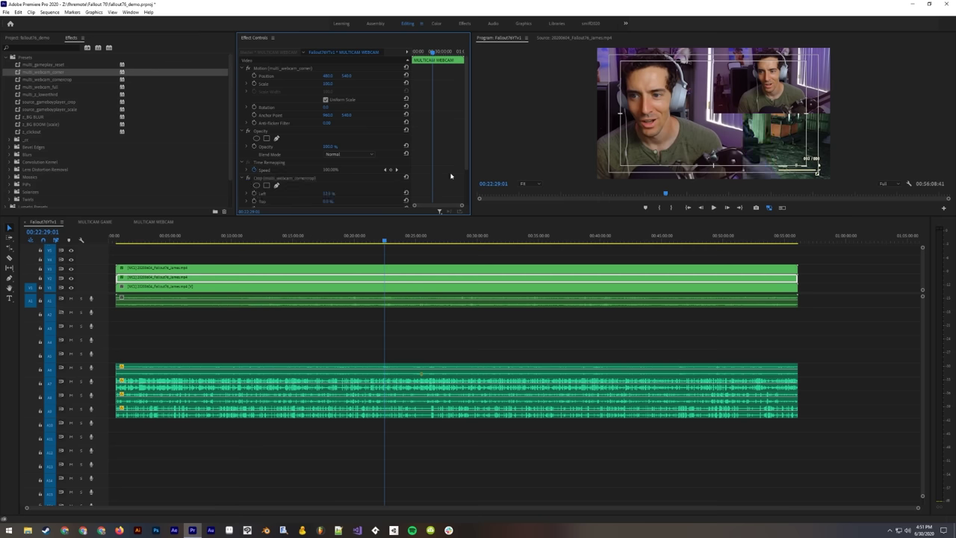
Step: Set the V2 webcam clip's Right crop to 25% so it ends at the middle of the frame
scroll(456, 164, down, 3)
click(331, 163)
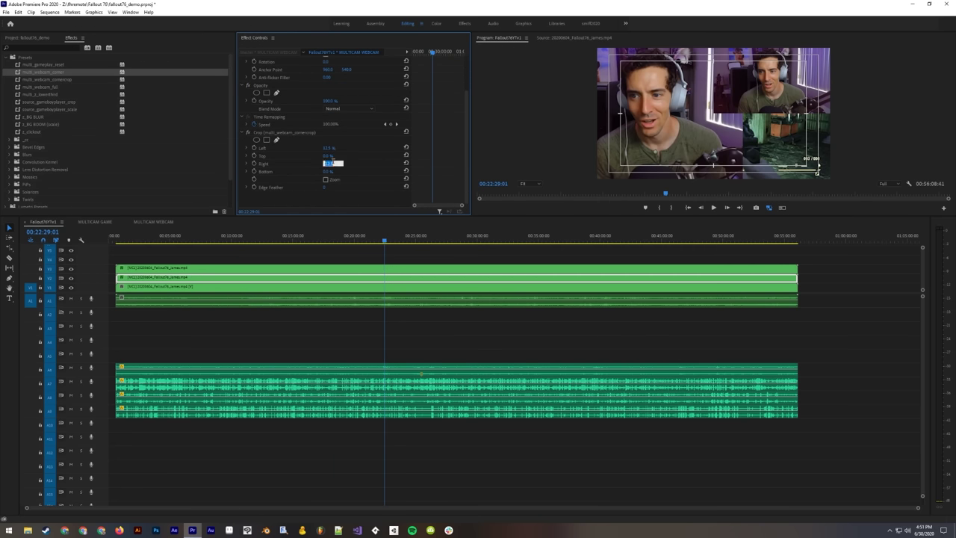
text(25)
key(Return)
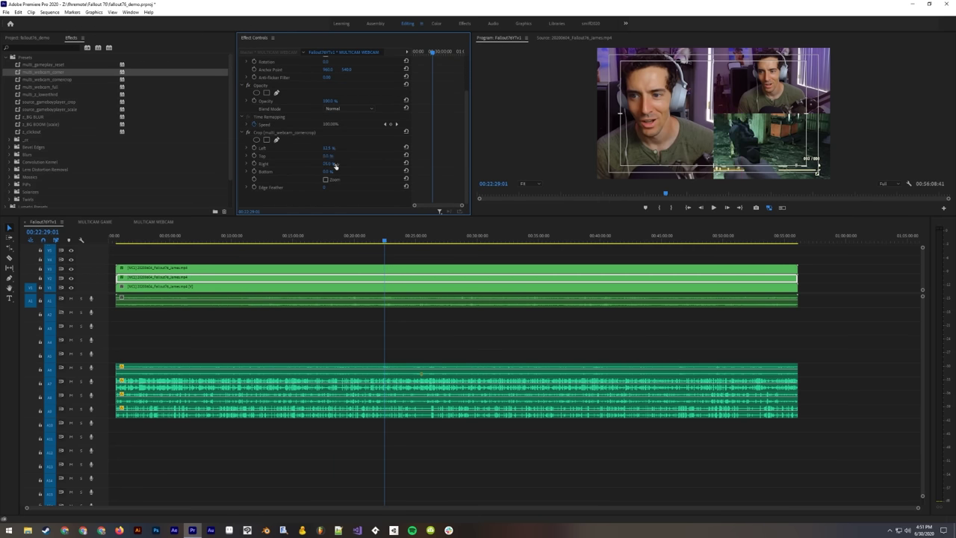
Step: Move the V2 webcam clip up to V4 and set the V3 copy's vertical Position to 540 and Scale to 100
click(209, 270)
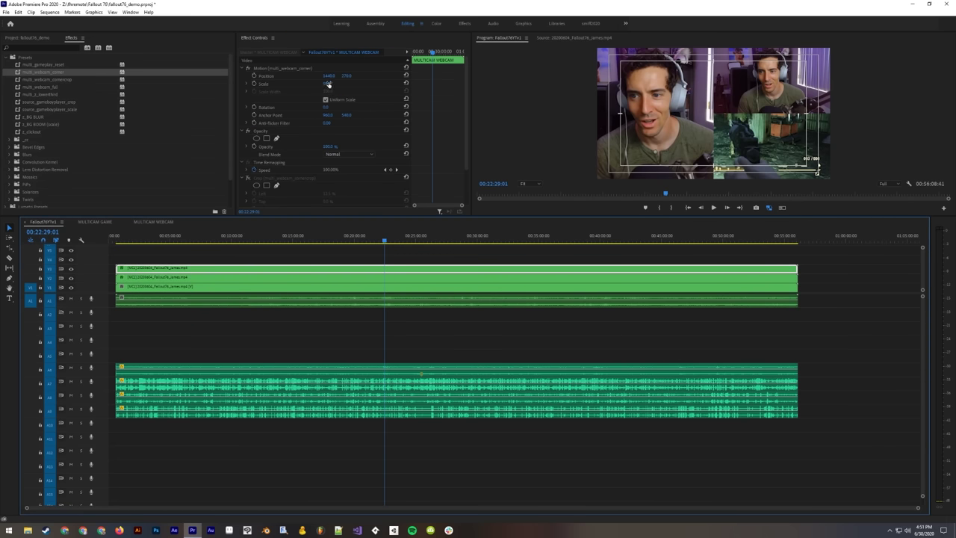
drag(228, 279, 228, 260)
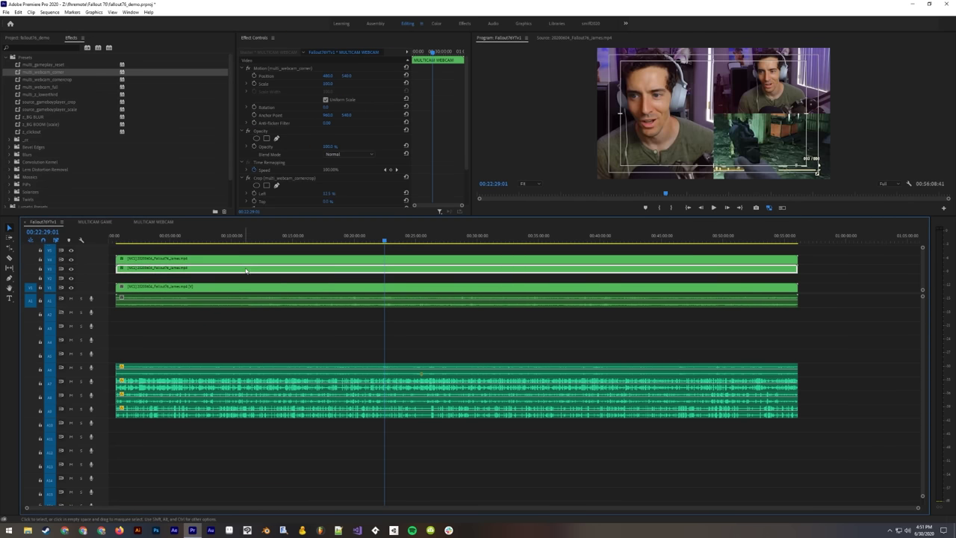
click(331, 75)
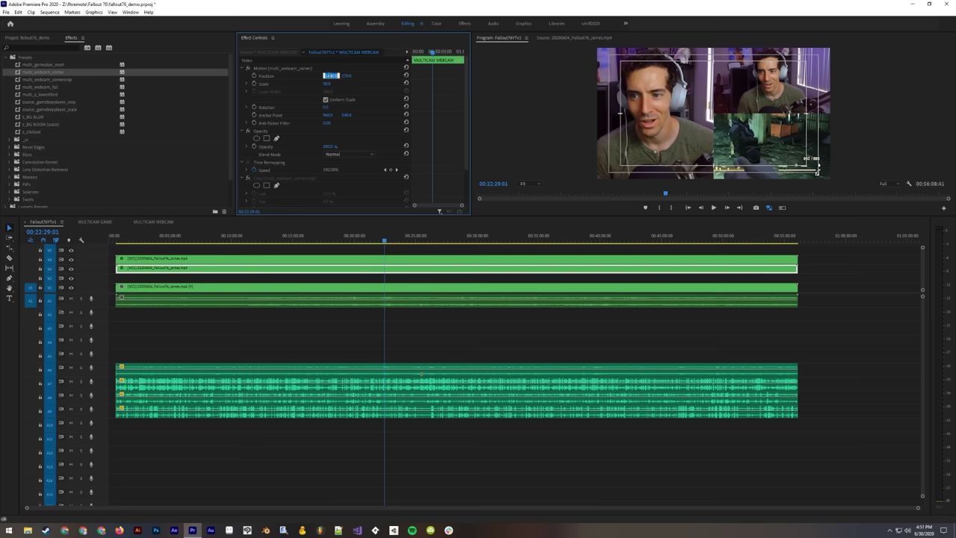
click(348, 75)
text(540)
key(Return)
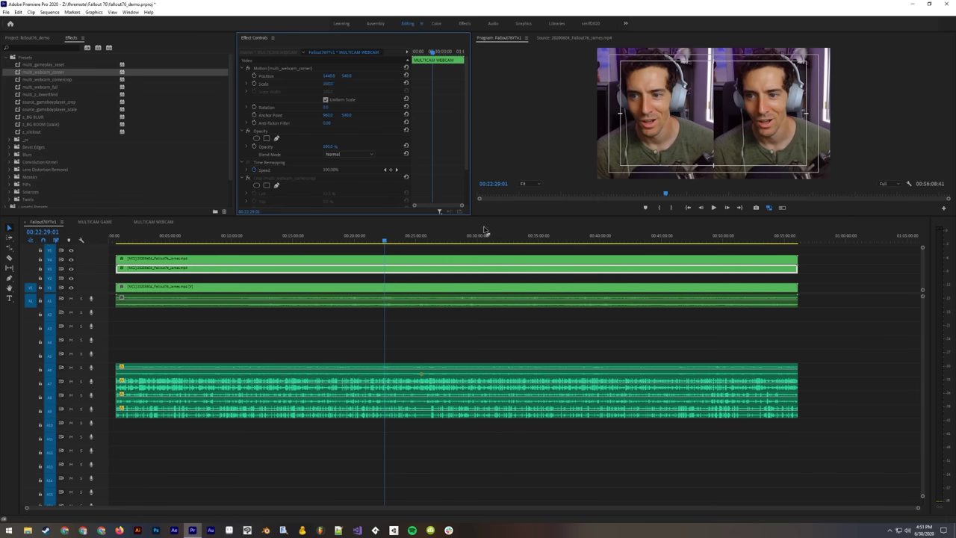
Step: Switch the V3 webcam clip through camera angles 2 and 3, and settle on angle 4
click(334, 266)
key(2)
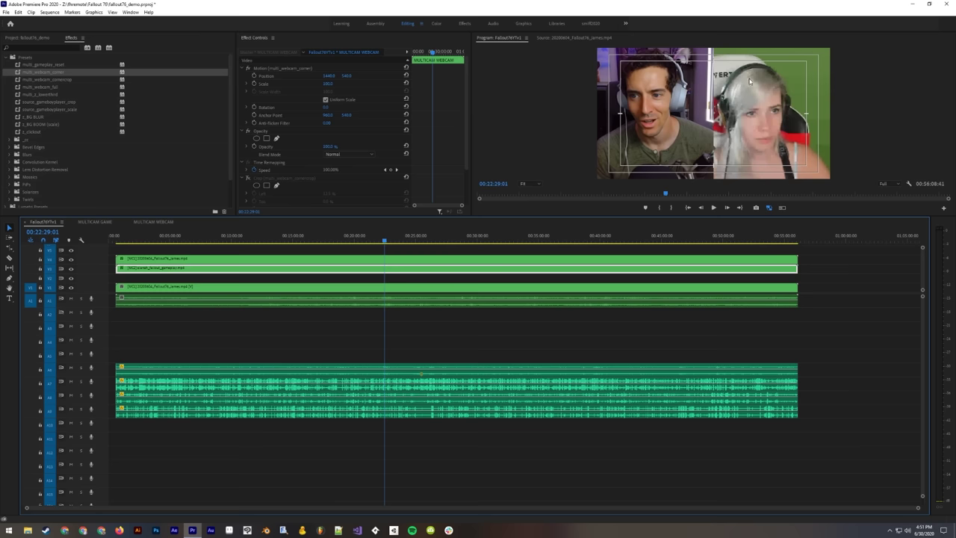
key(3)
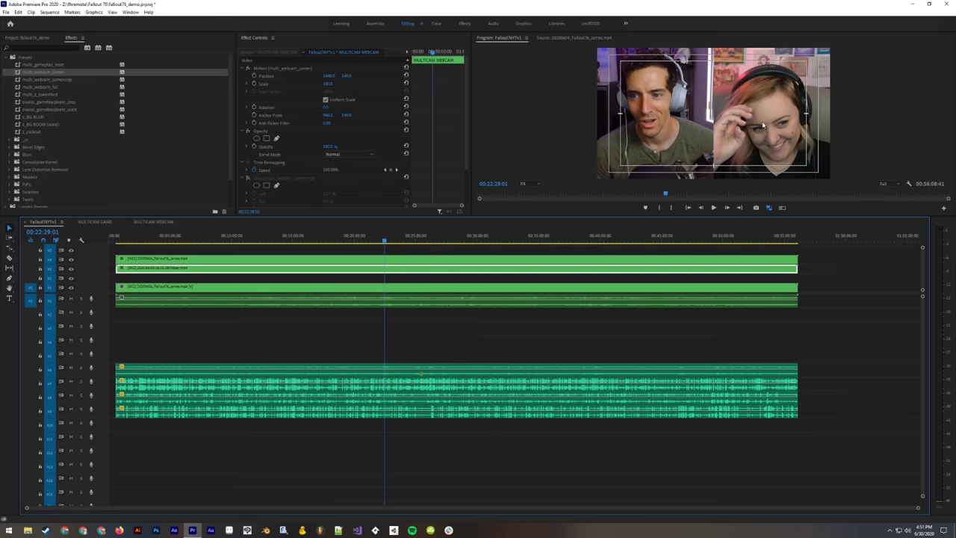
key(4)
click(387, 249)
Step: Scrub back to 00:18:59:23 and review the two-camera split screen
click(375, 242)
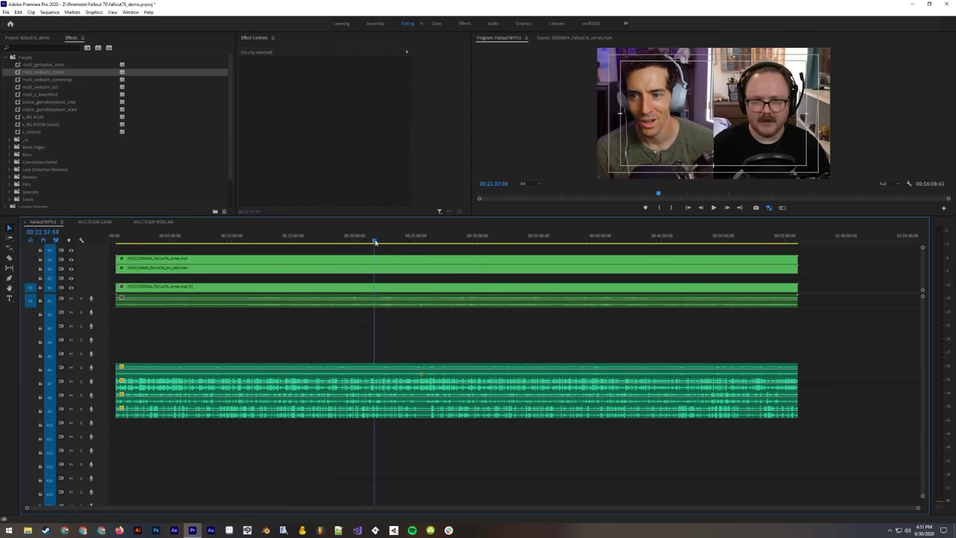
drag(375, 241, 343, 241)
click(348, 259)
click(348, 269)
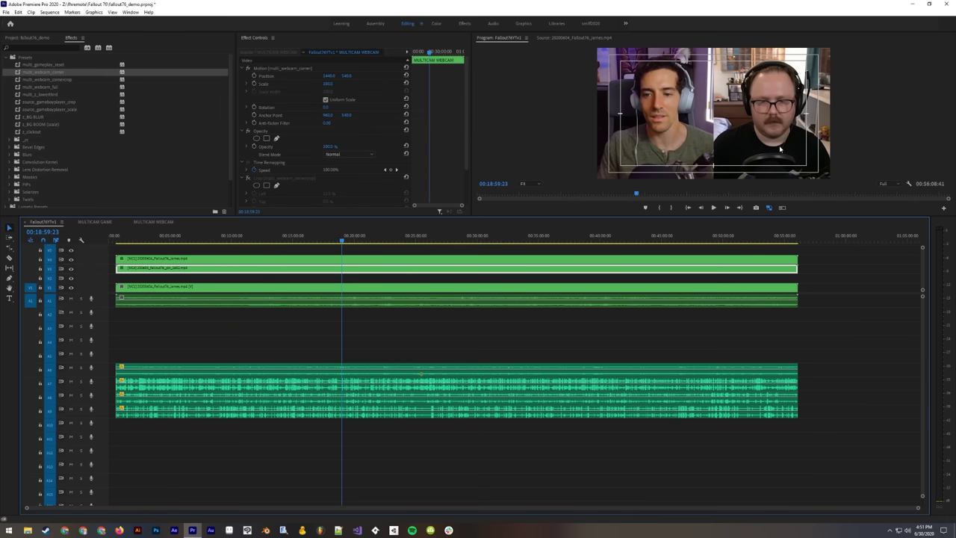
click(258, 251)
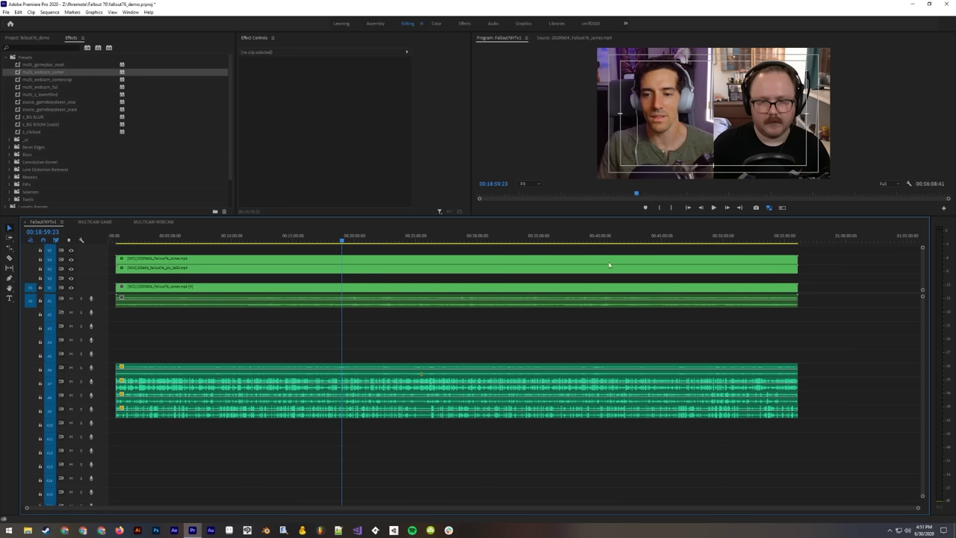
click(280, 271)
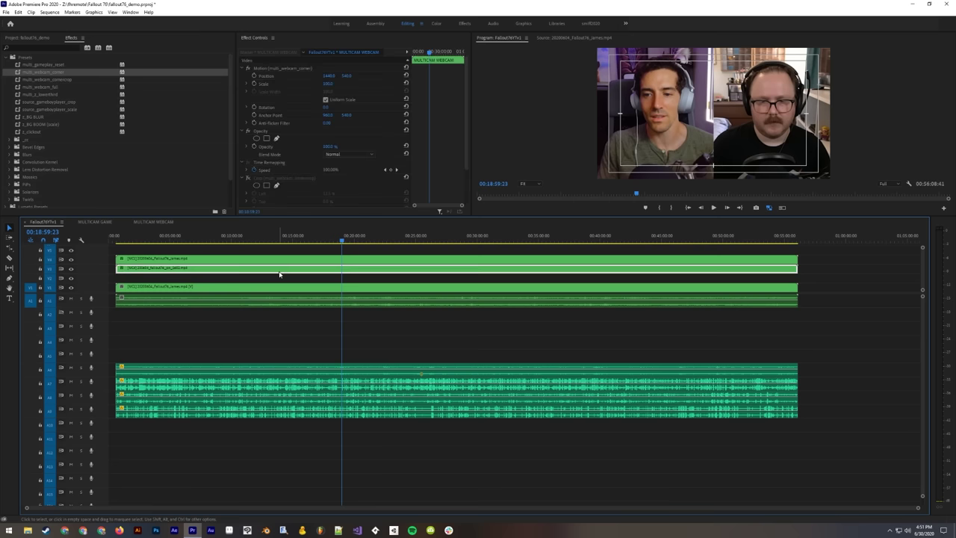
click(284, 259)
click(310, 266)
click(325, 276)
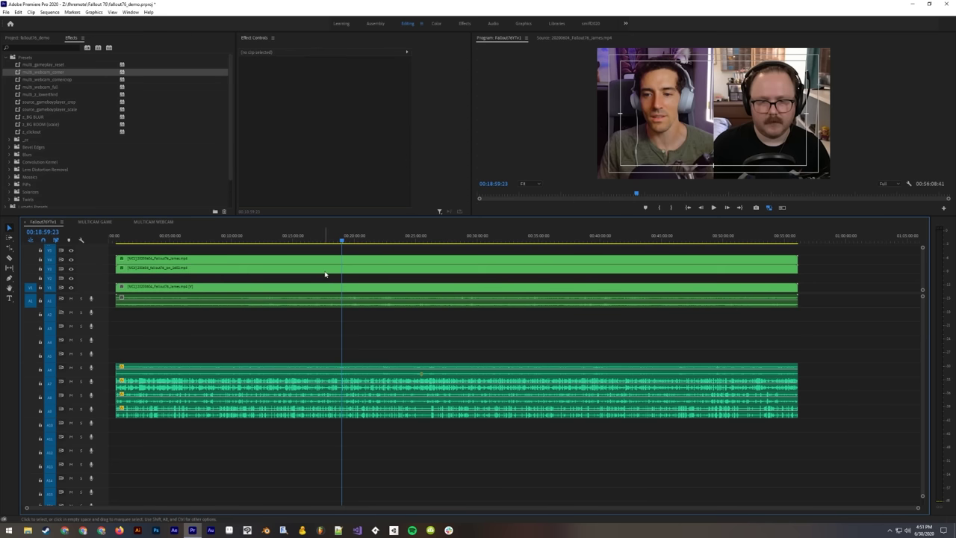
click(332, 267)
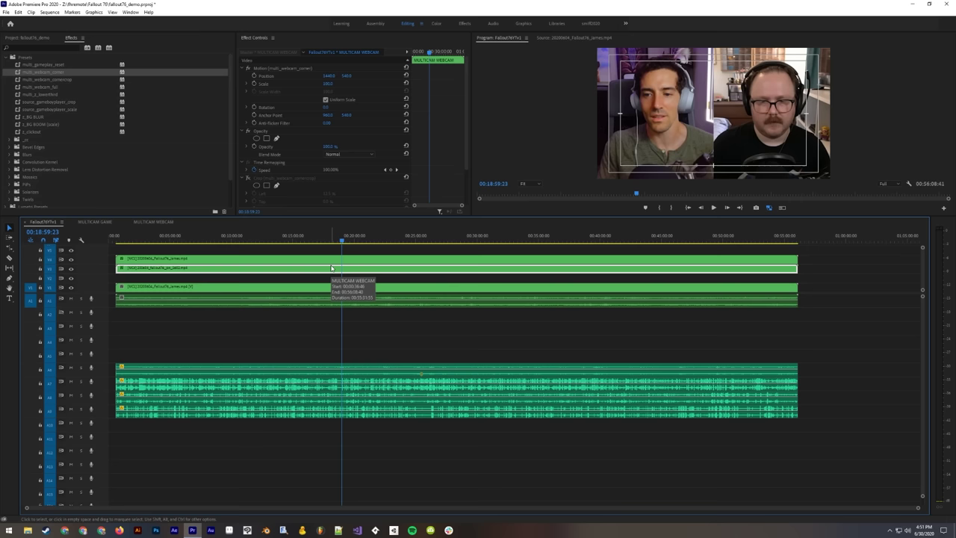
click(336, 250)
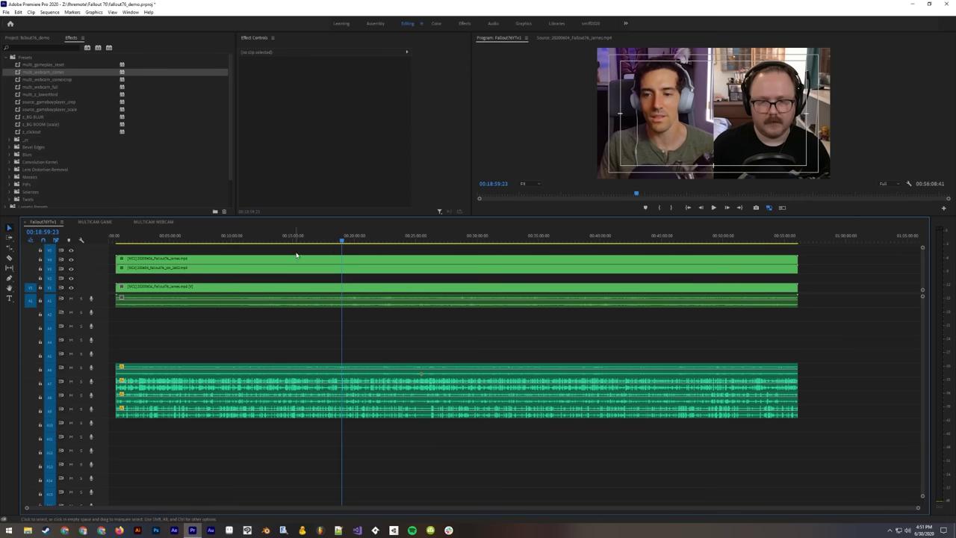
click(299, 256)
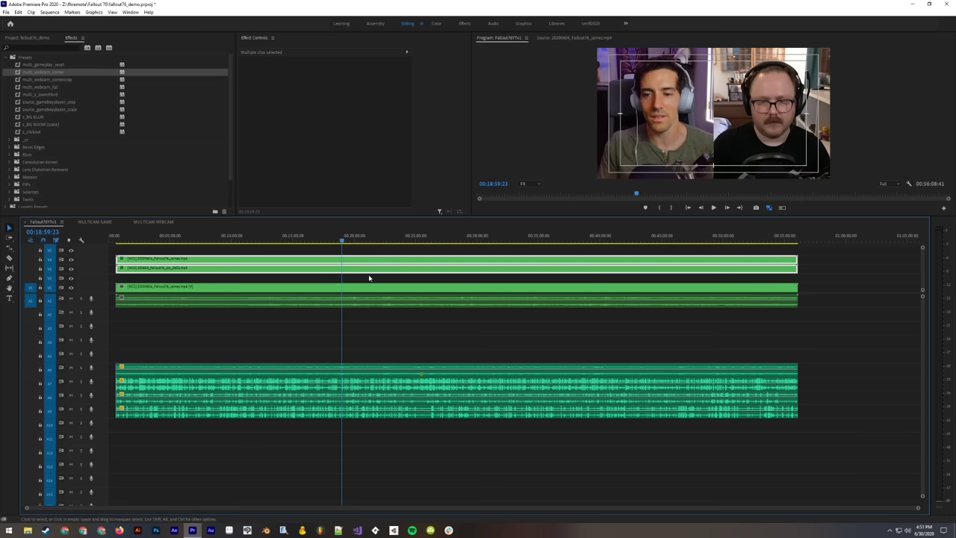
click(359, 330)
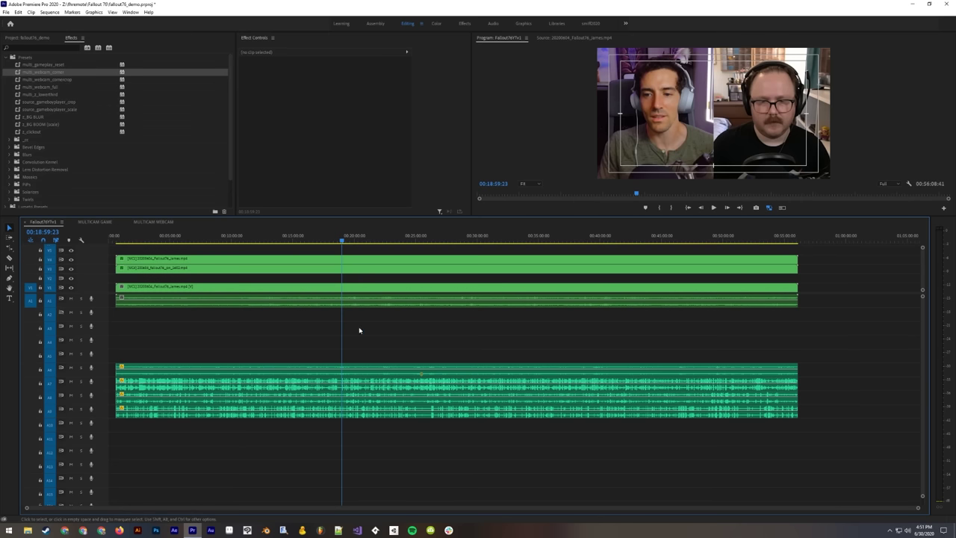
Step: Compare the Position, Scale and Crop settings of the webcam clips on V4 and V3
click(349, 260)
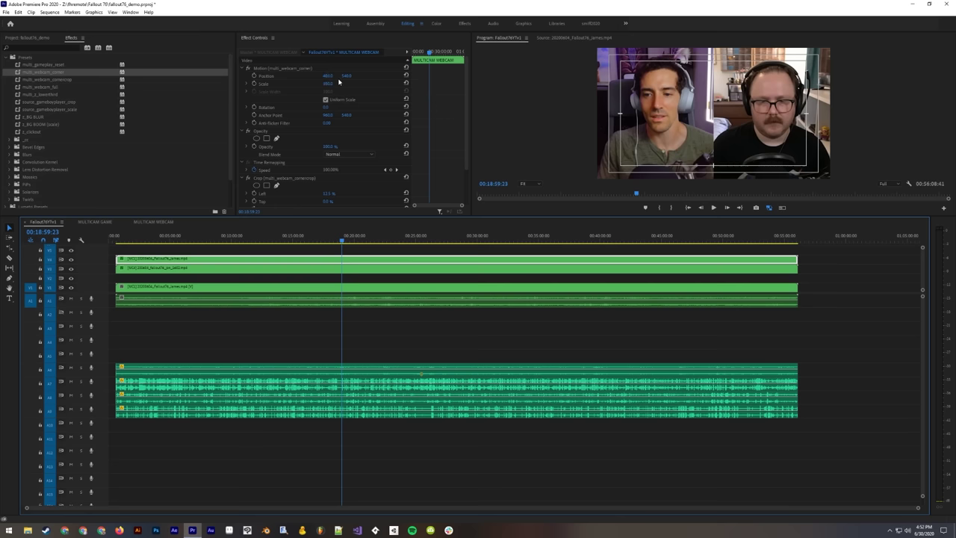
click(277, 269)
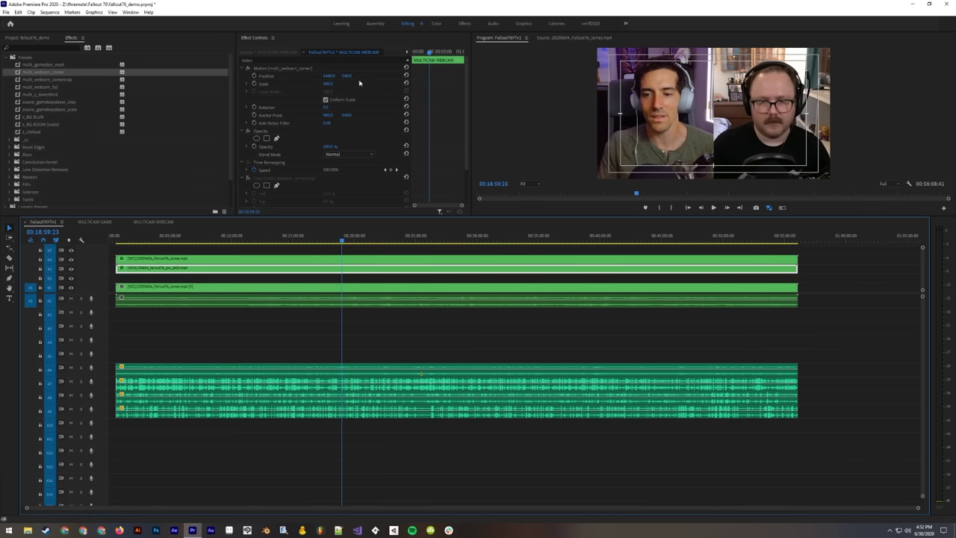
click(468, 149)
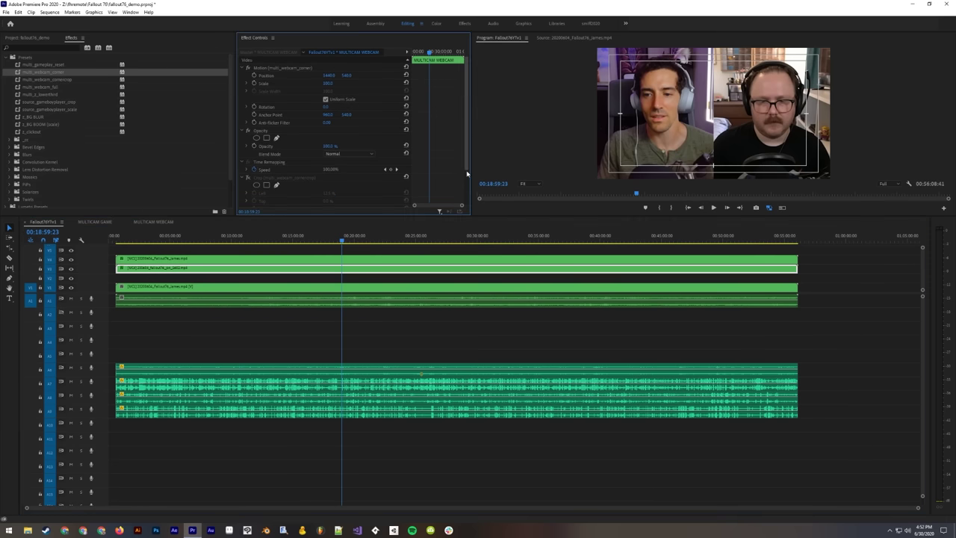
Step: Examine the Crop effect values of the webcam clips on V3 and V4
scroll(468, 188, down, 2)
click(301, 259)
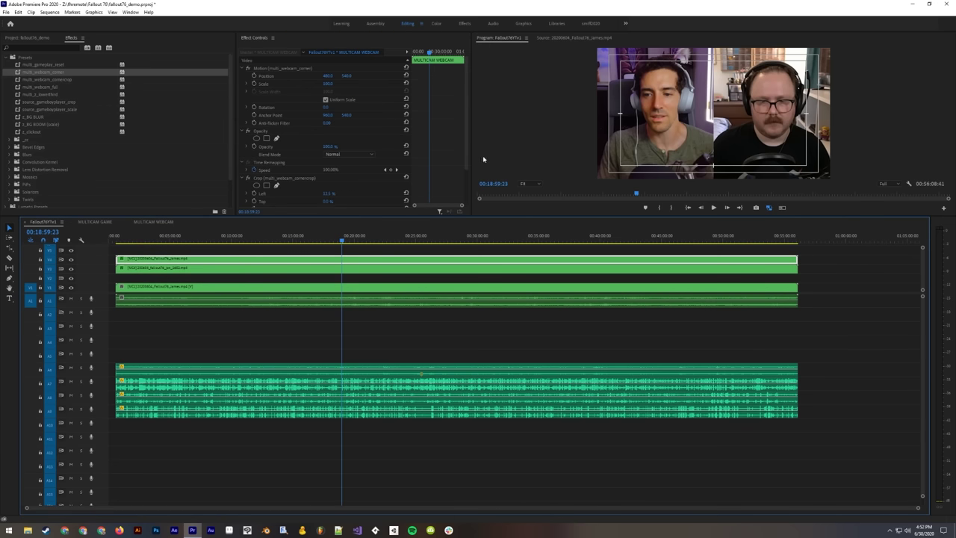
scroll(468, 150, down, 2)
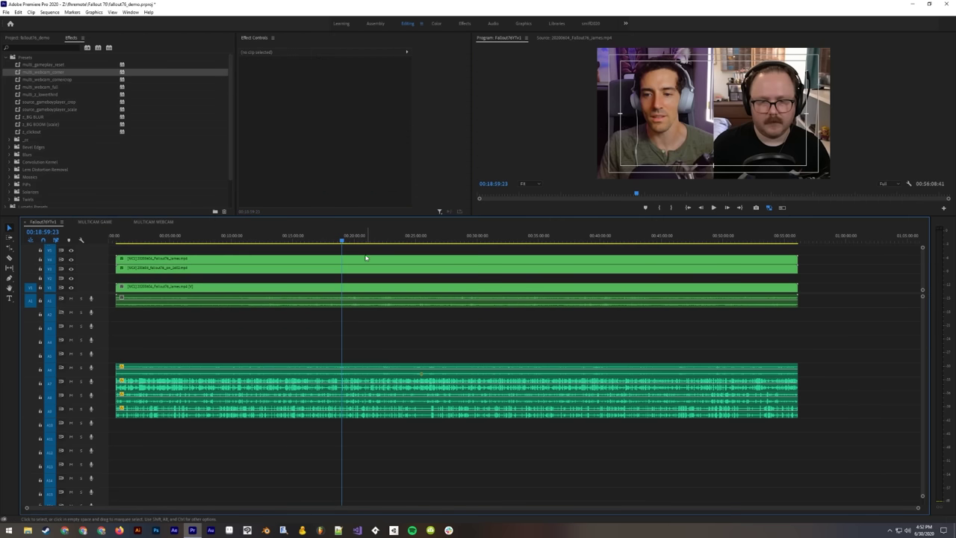
Step: Undo the angle switches on the V3 webcam clip and delete the webcam clip on V4
click(87, 279)
key(ctrl+z)
key(ctrl+z)
key(ctrl+z)
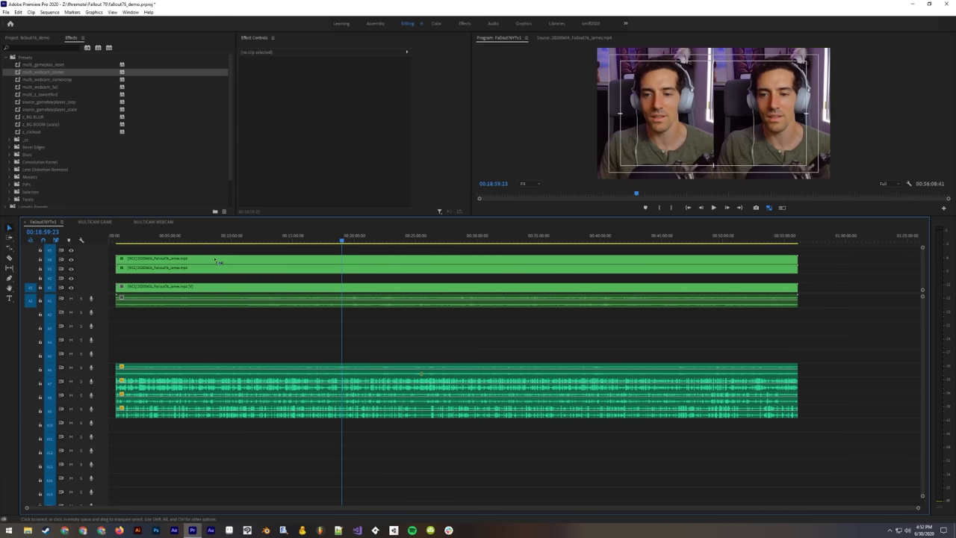
click(209, 261)
key(Delete)
Step: Apply the multi_webcam_corner preset to the V3 webcam clip with its Crop effect enabled, and move the clip down to V2
click(213, 270)
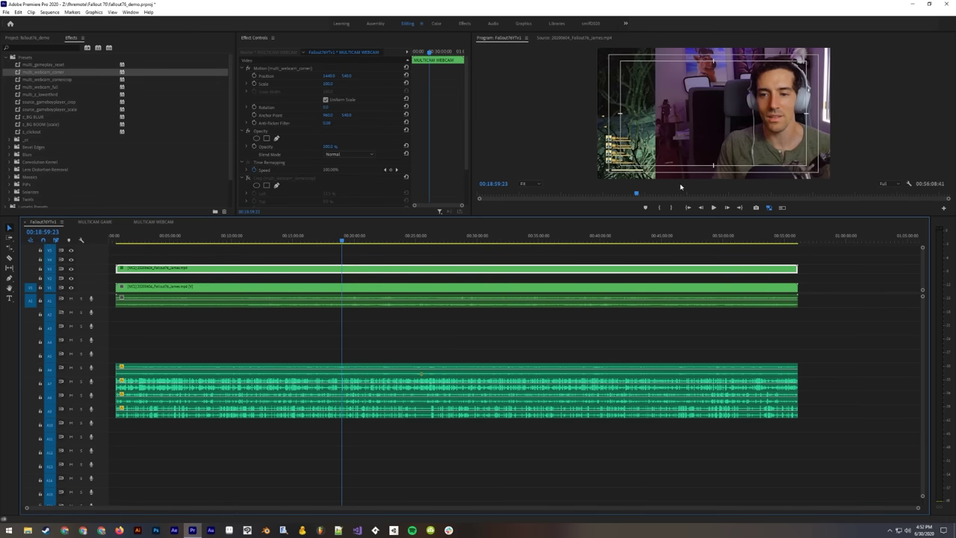
drag(34, 76, 280, 271)
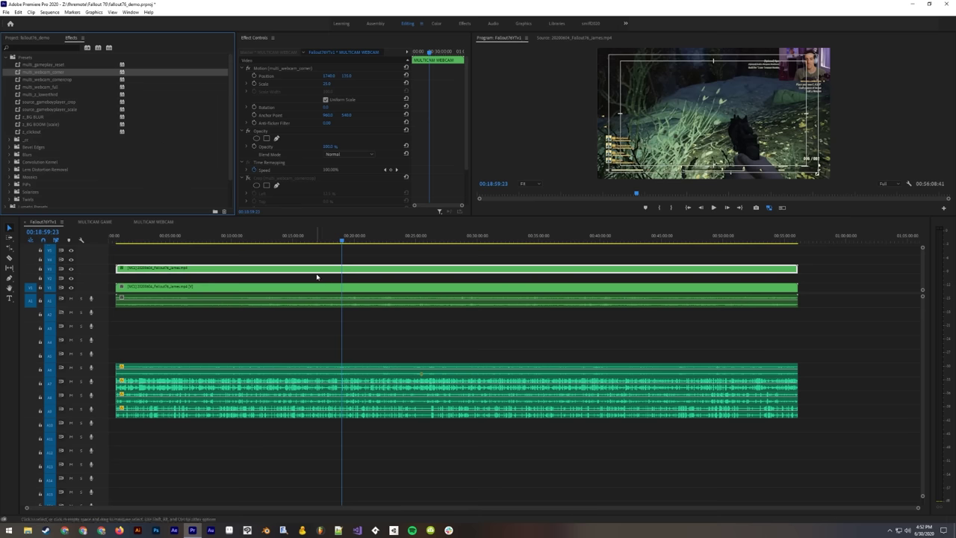
click(248, 180)
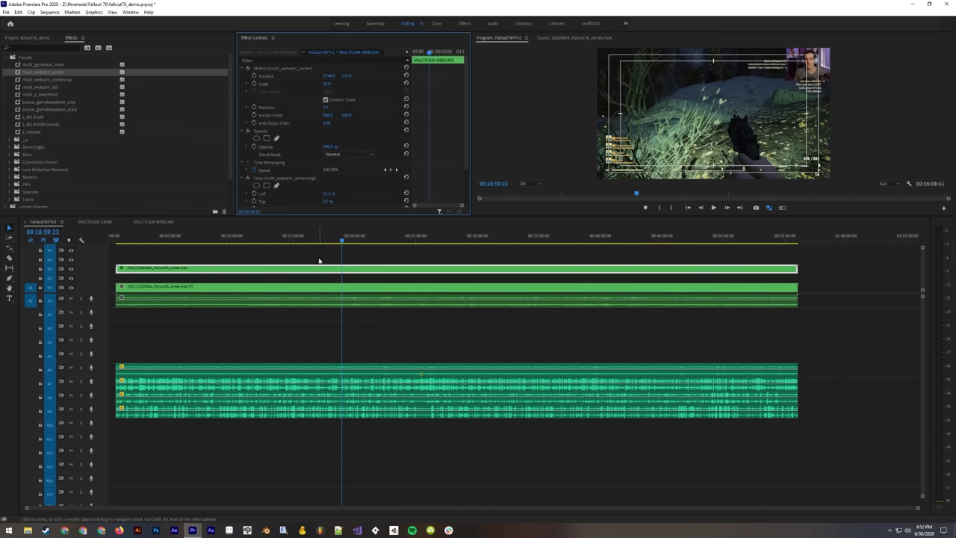
drag(321, 265, 302, 283)
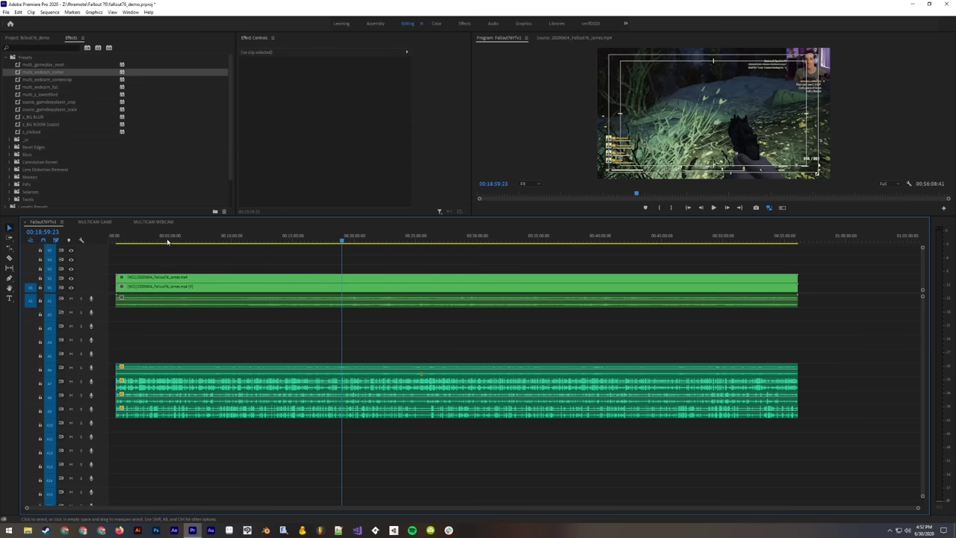
Step: Scrub through the corner-webcam layout, return the playhead to the start of the clips and save the project
drag(156, 240, 202, 254)
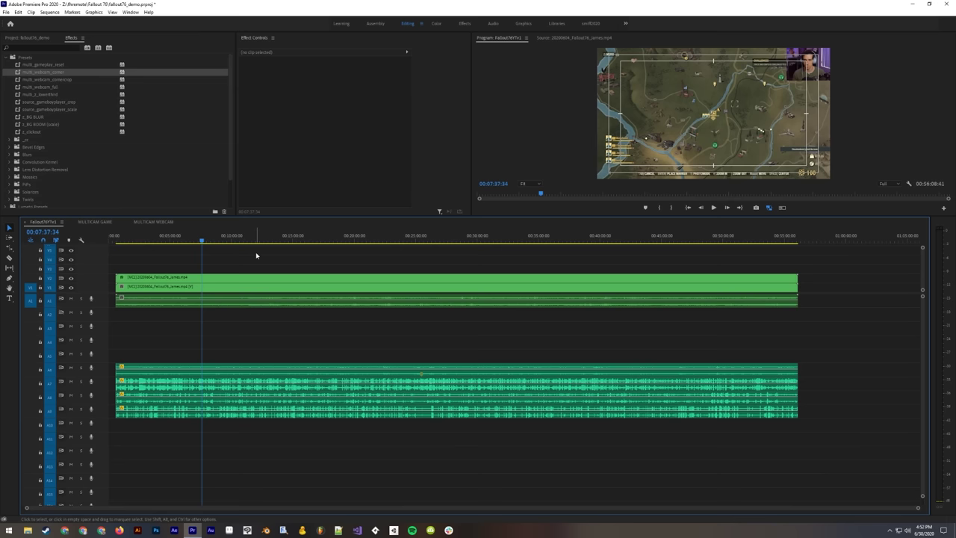
drag(208, 241, 116, 241)
key(ctrl+s)
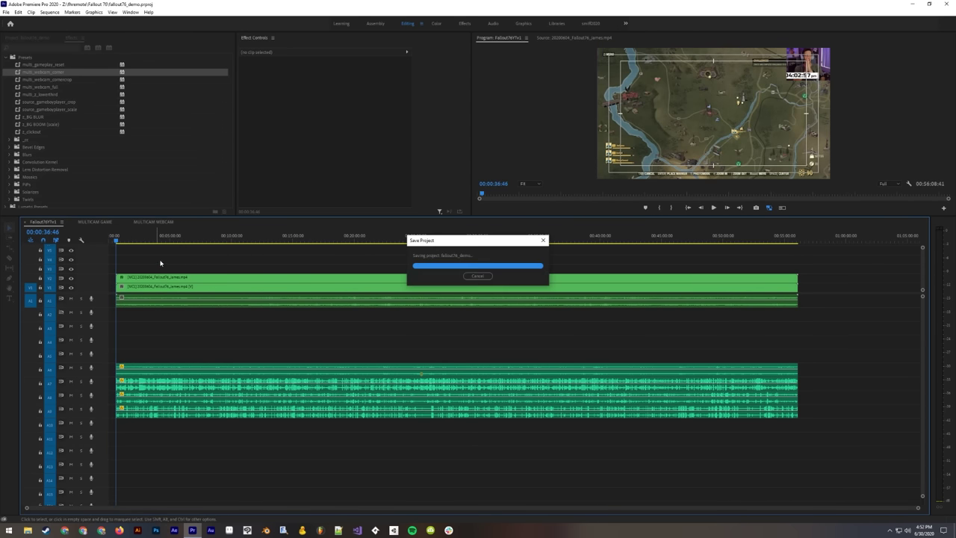
Step: Select the audio clips on A6 to A9 and look up the option to edit clips in Adobe Audition
drag(197, 349, 392, 429)
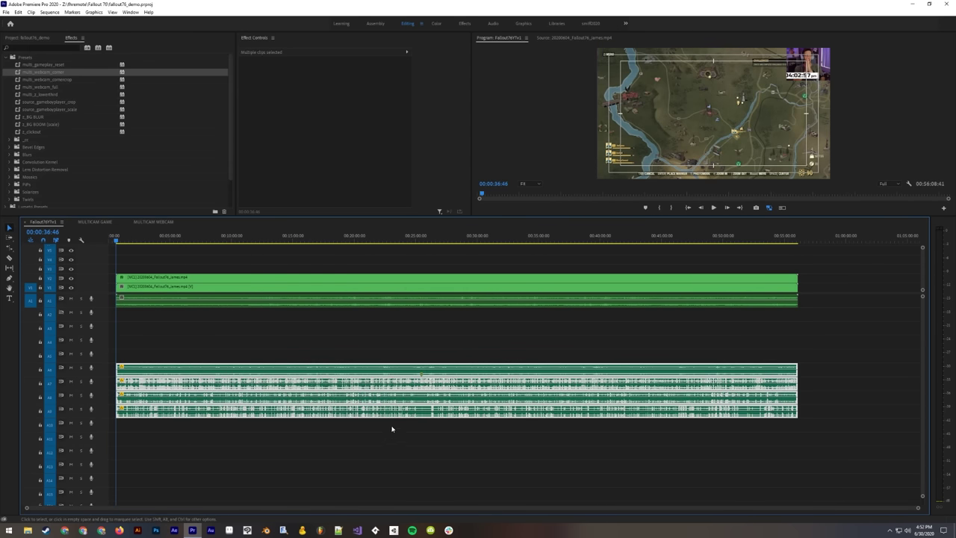
drag(249, 355, 350, 430)
right_click(217, 376)
drag(156, 341, 216, 420)
right_click(227, 382)
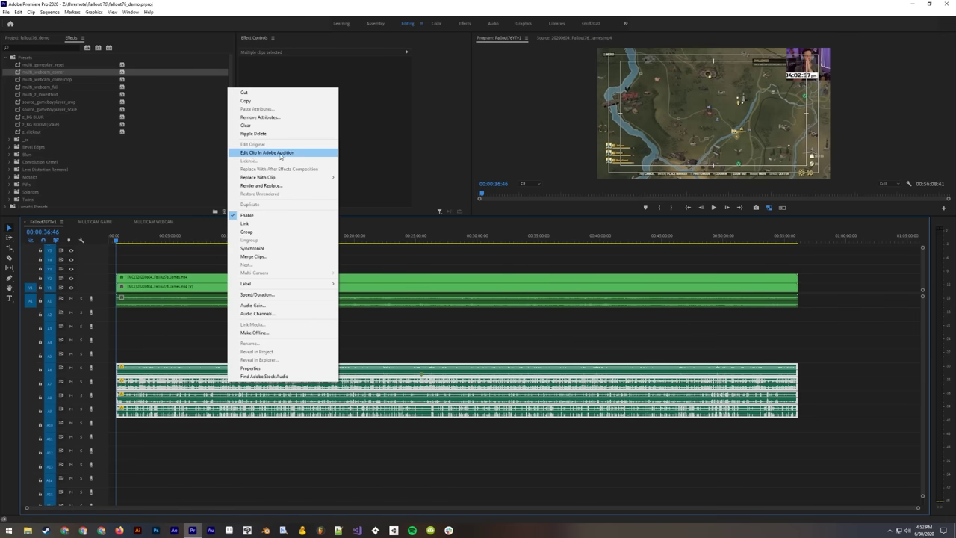
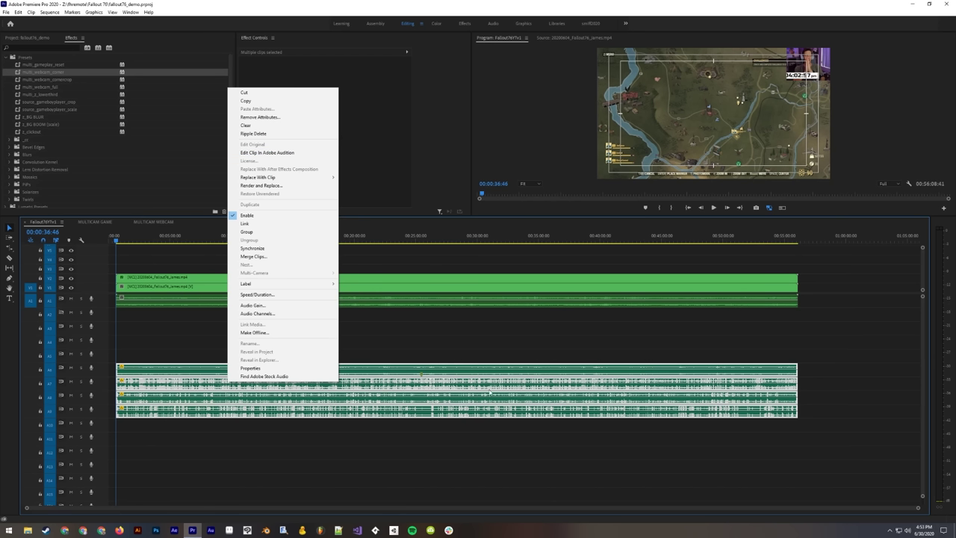
click(819, 375)
click(791, 374)
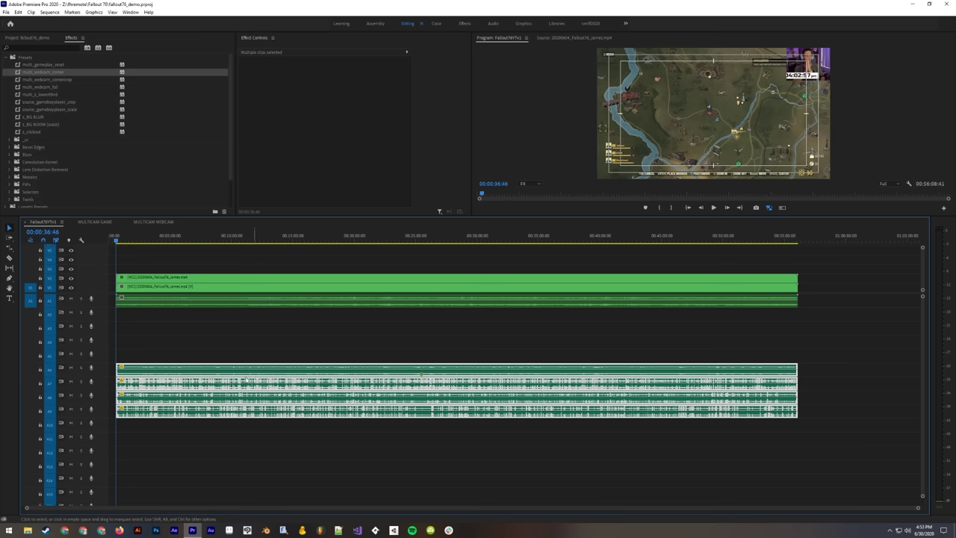
click(186, 320)
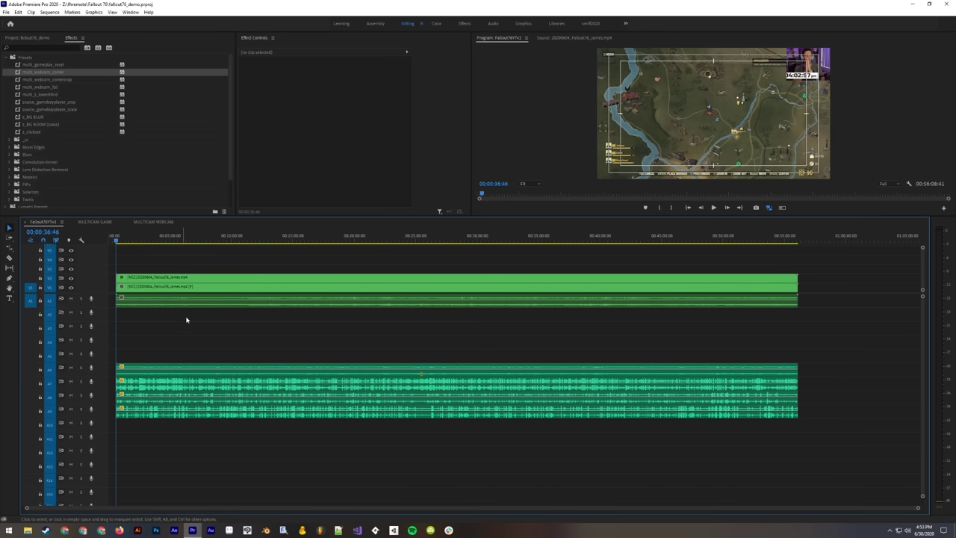
Step: Open the MULTICAM GAME sequence and inspect the clip options for its four audio clips on A1 to A4
click(103, 222)
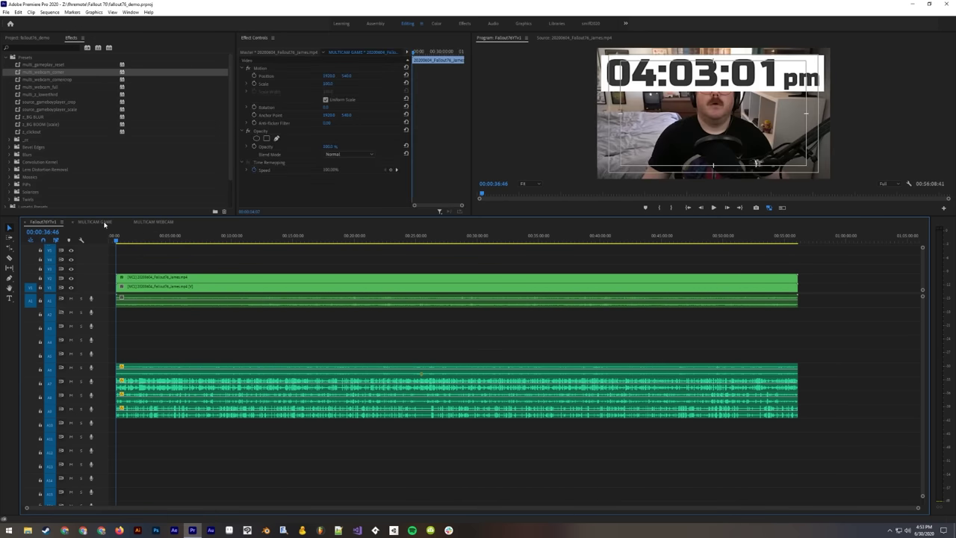
drag(151, 421, 199, 380)
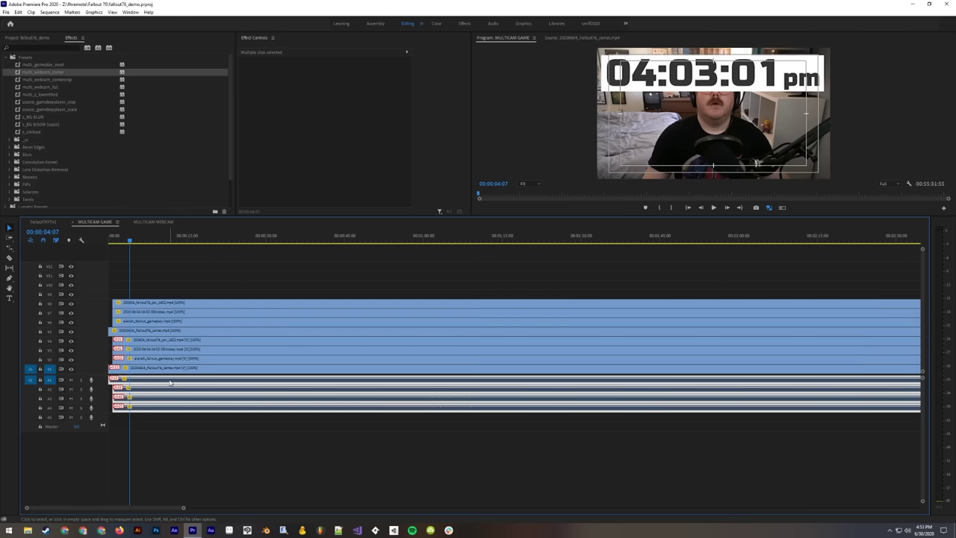
click(153, 420)
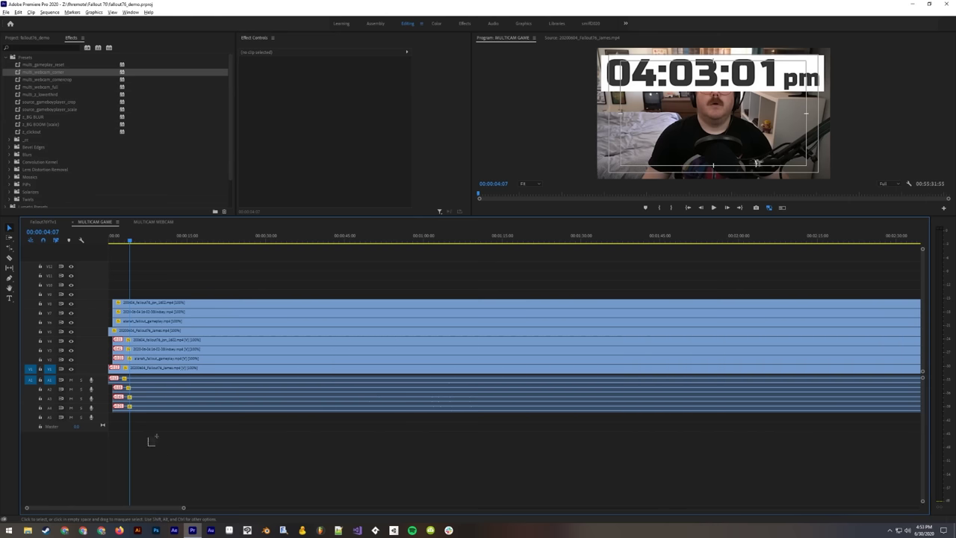
drag(147, 446, 189, 389)
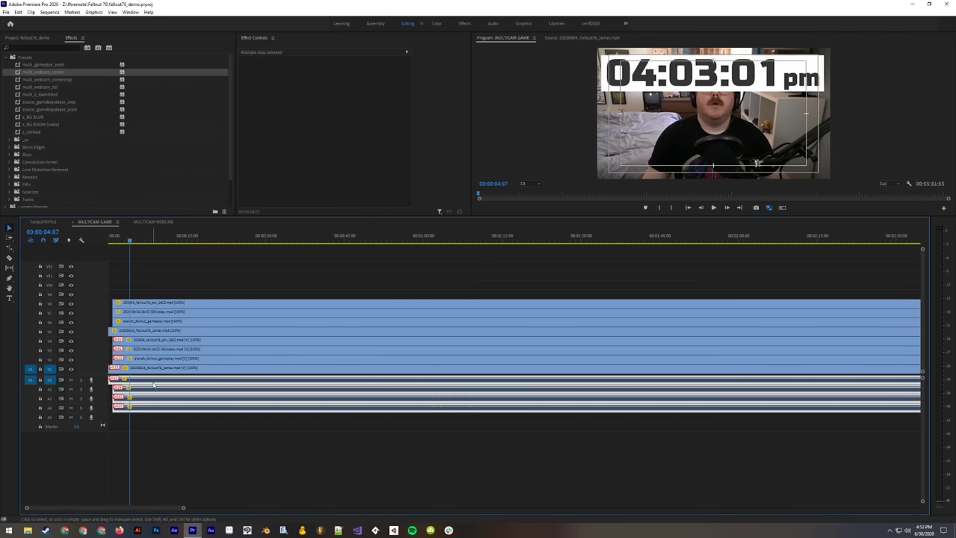
right_click(154, 385)
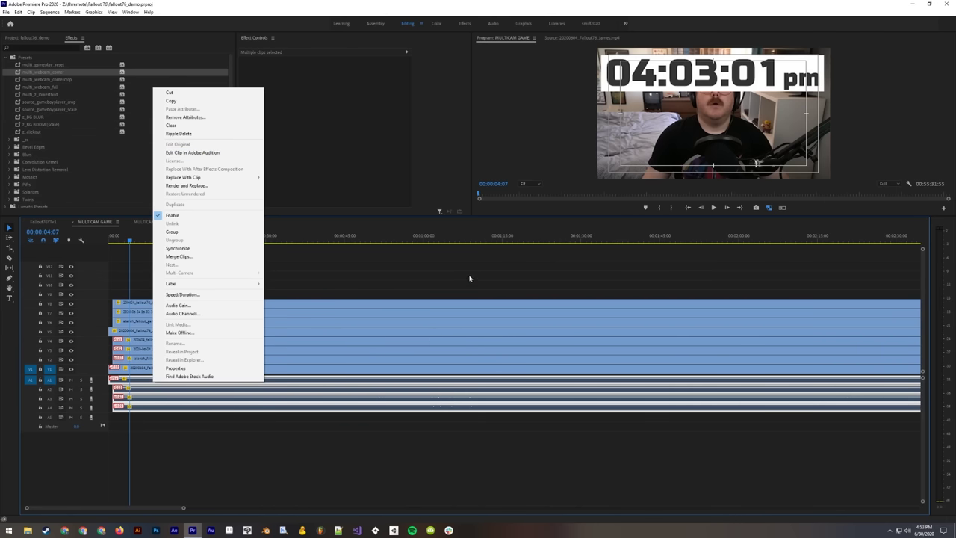
Step: Switch to Adobe Audition, open the 200407 WAV recording and try to adjust its overall gain
click(211, 529)
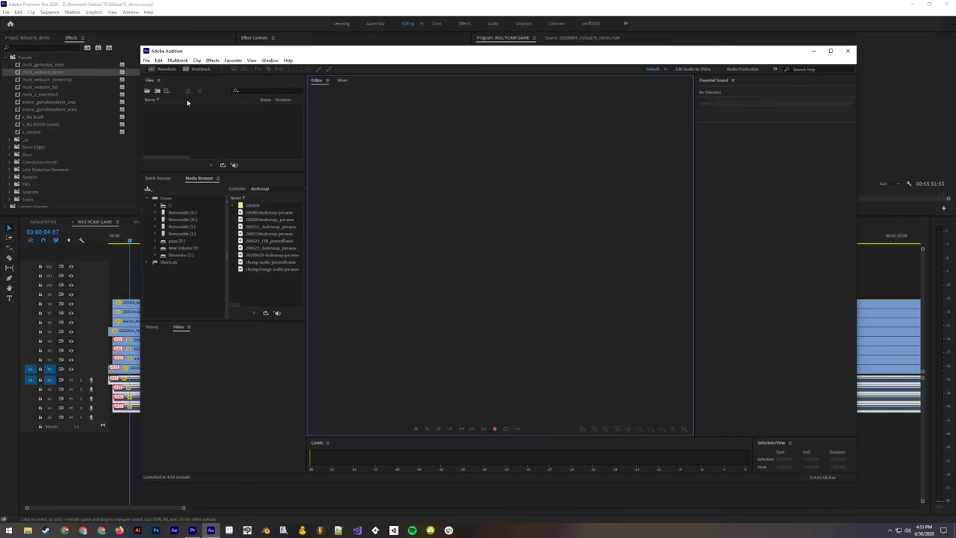
double_click(250, 214)
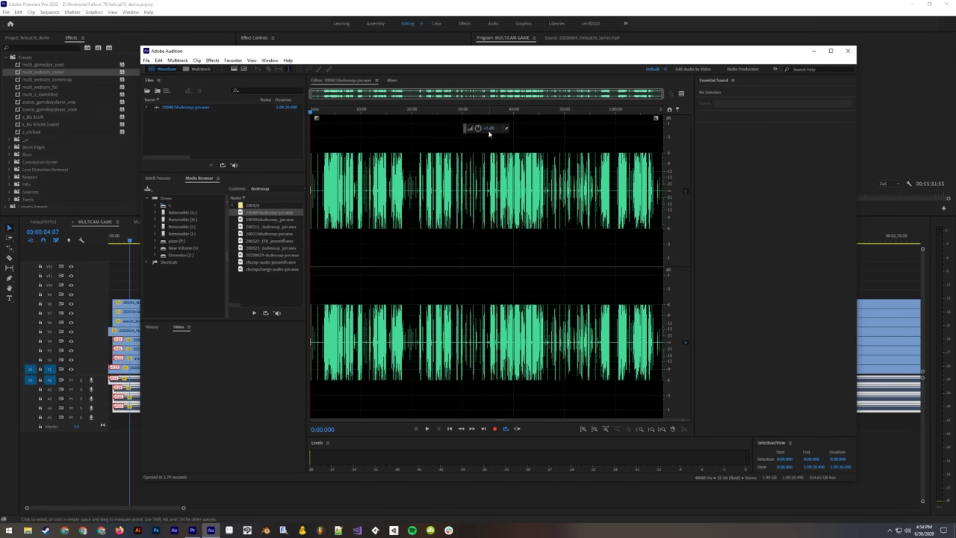
drag(488, 129, 532, 155)
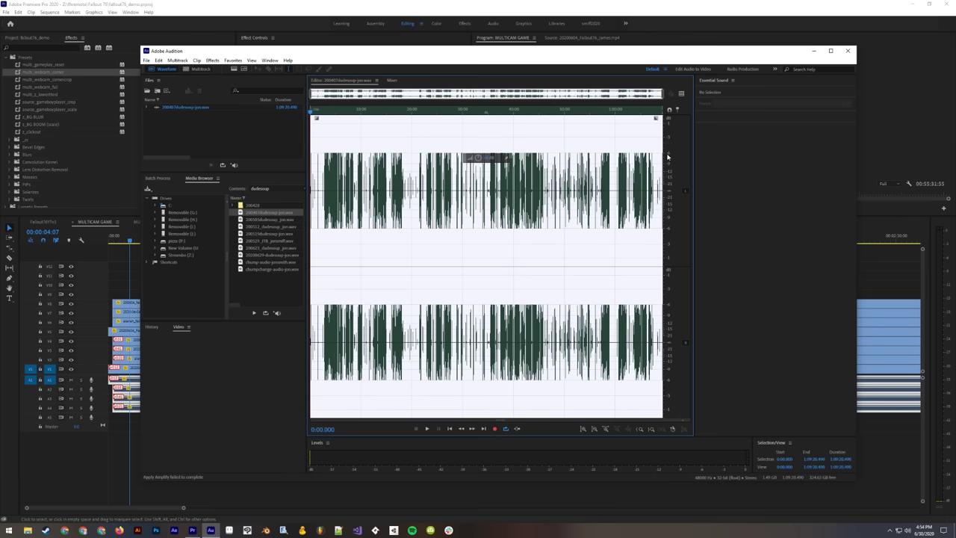
mouse_move(490, 158)
mouse_down()
mouse_move(511, 158)
mouse_move(482, 159)
mouse_up()
click(532, 251)
click(814, 50)
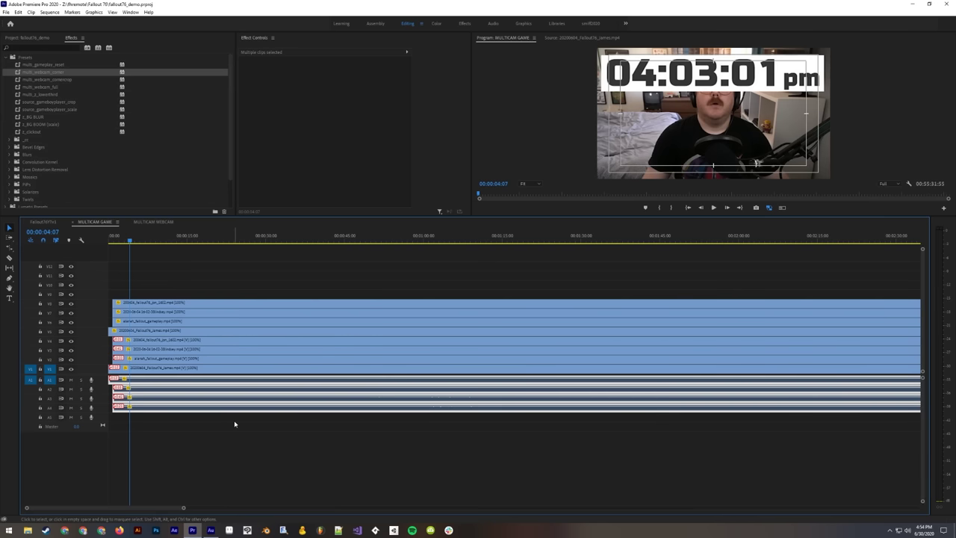
Step: Review the 200407 recording's waveform in Adobe Audition again, and close Audition
click(235, 420)
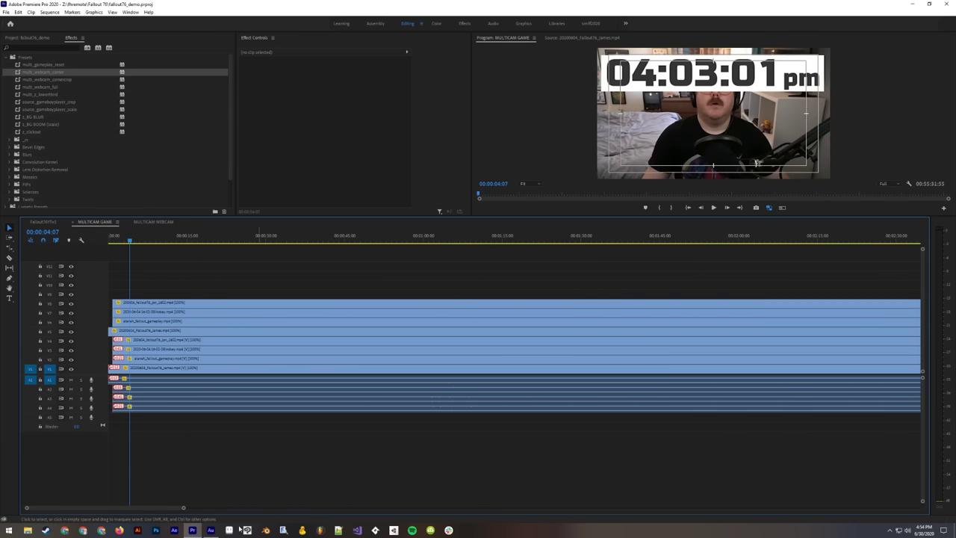
click(211, 530)
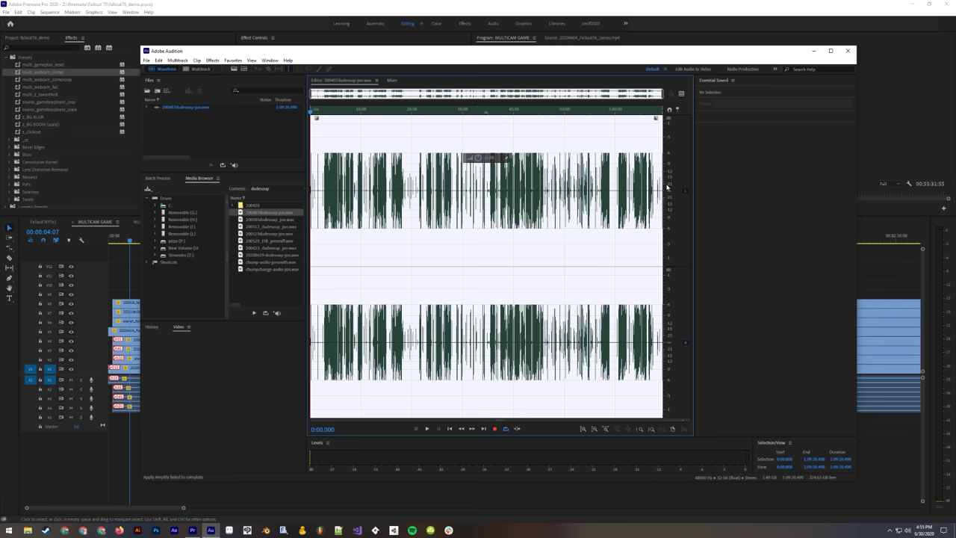
click(848, 51)
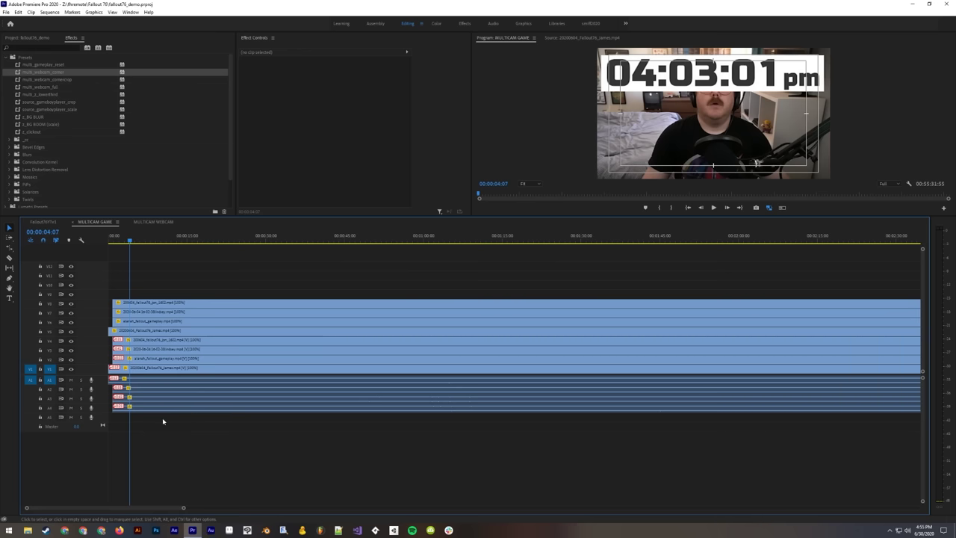
Step: Compare the audio clips in the MULTICAM GAME sequence with those in the main Fallout 76 sequence
drag(162, 422, 278, 412)
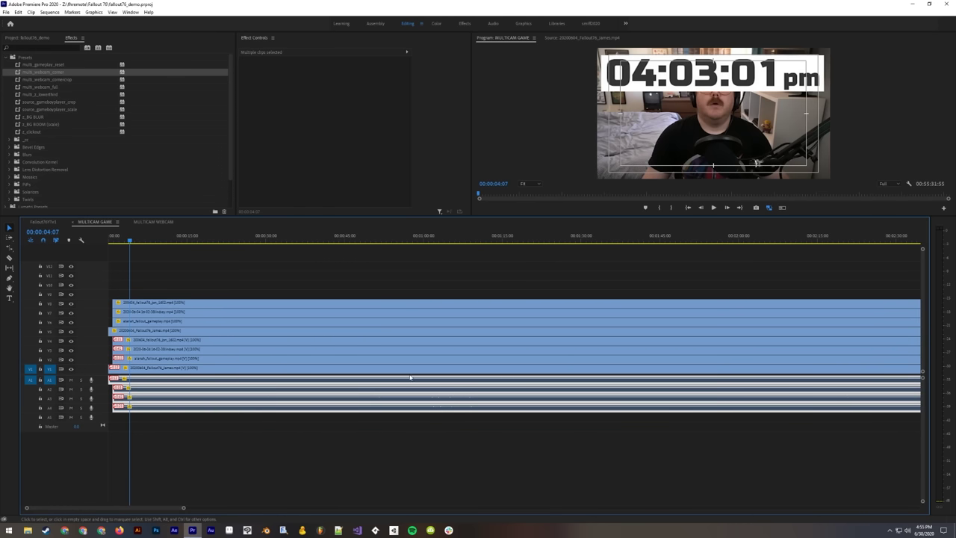
click(203, 286)
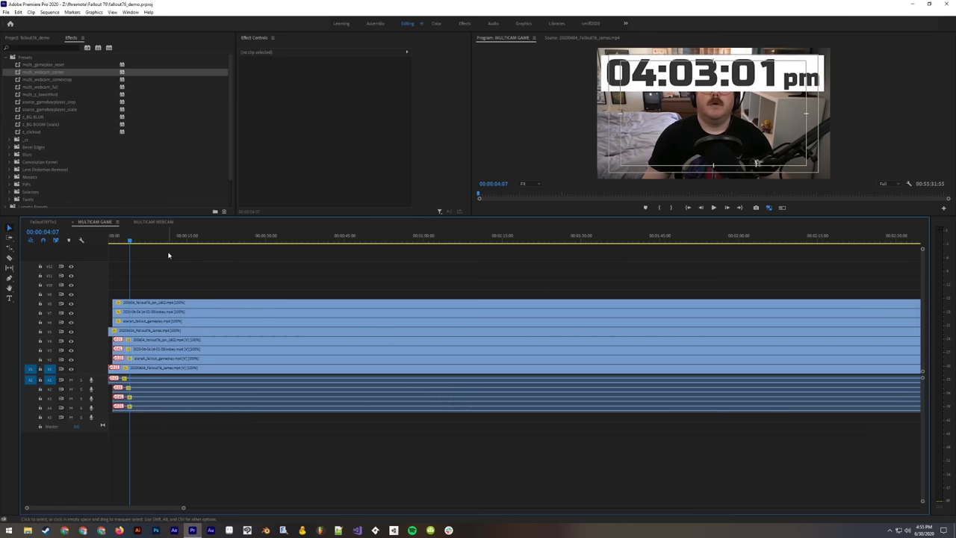
click(47, 223)
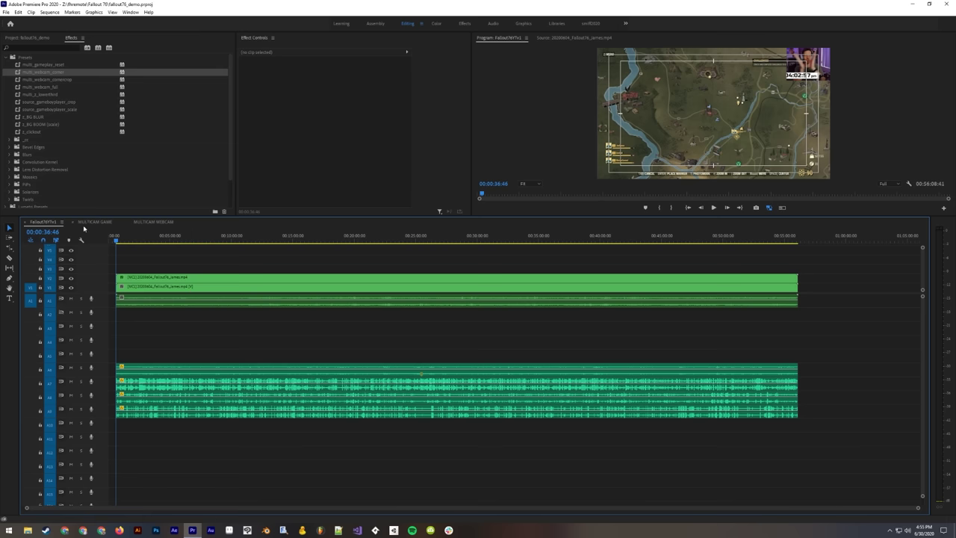
click(94, 221)
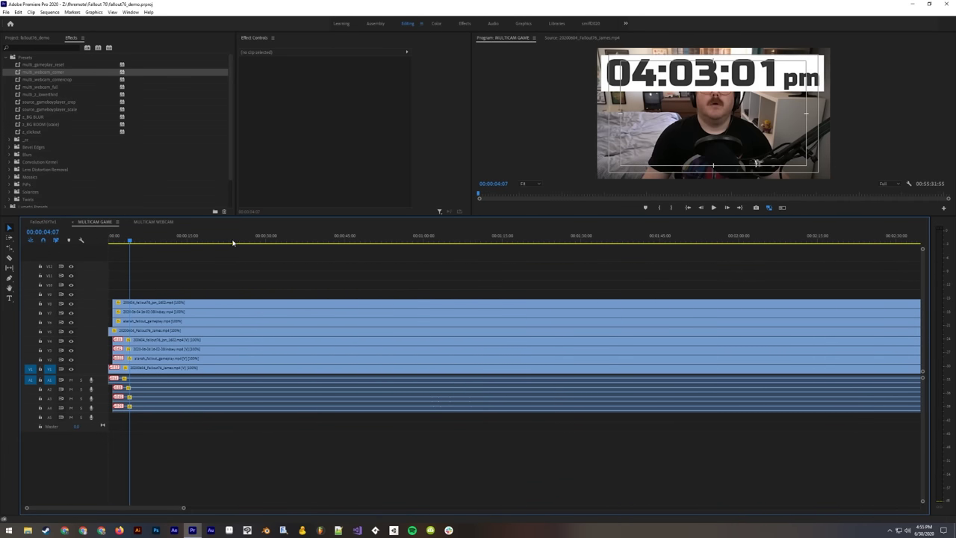
Step: Show the whole MULTICAM GAME sequence and place the playhead on the clip marker at 00:24:49:08
click(441, 239)
key(minus)
key(minus)
key(minus)
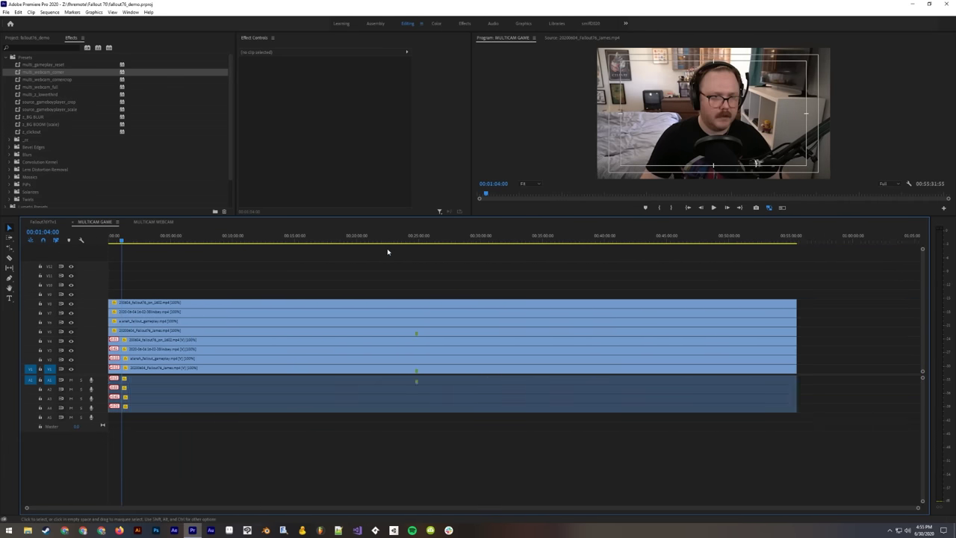
click(425, 239)
drag(429, 239, 417, 241)
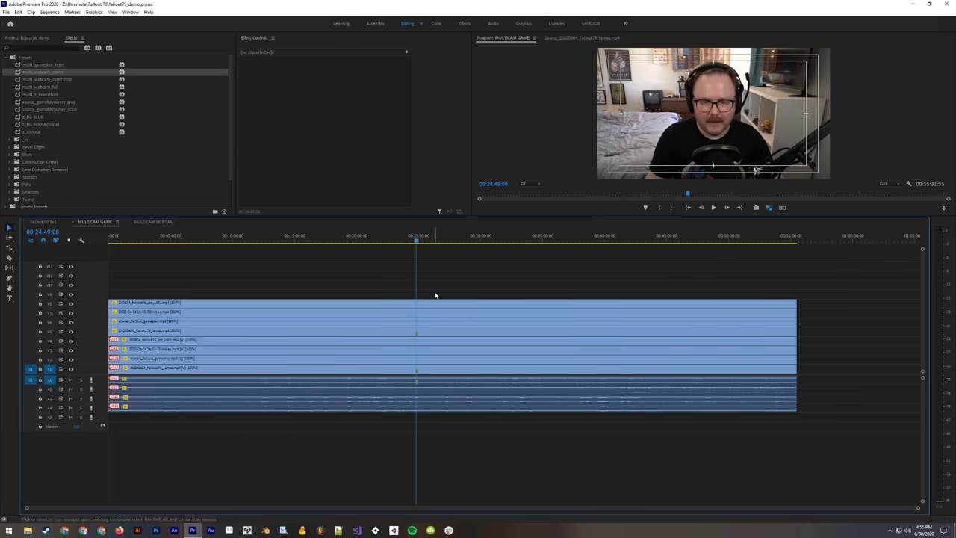
Step: Check the gameplay clips on V1 to V4 one by one to identify the audio linked to each
click(374, 371)
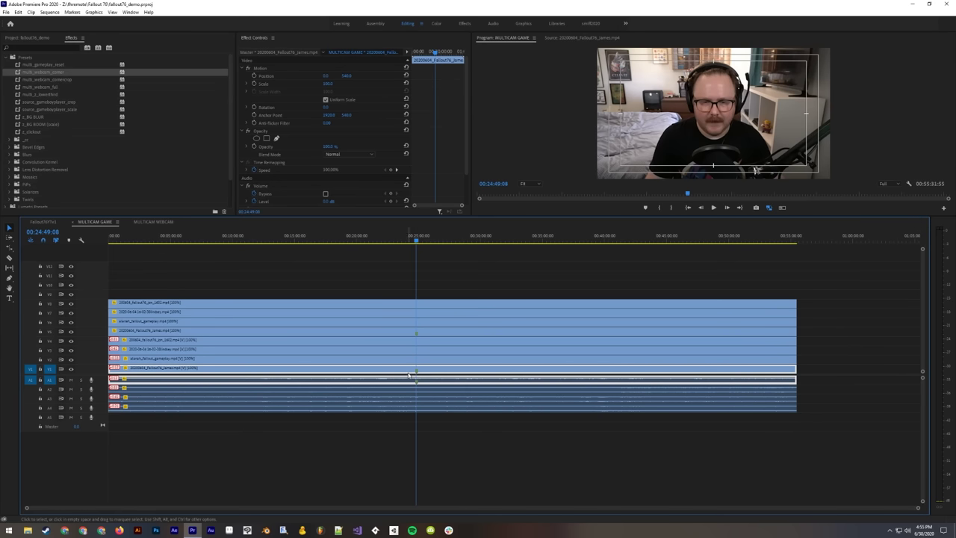
click(265, 360)
click(253, 350)
click(242, 340)
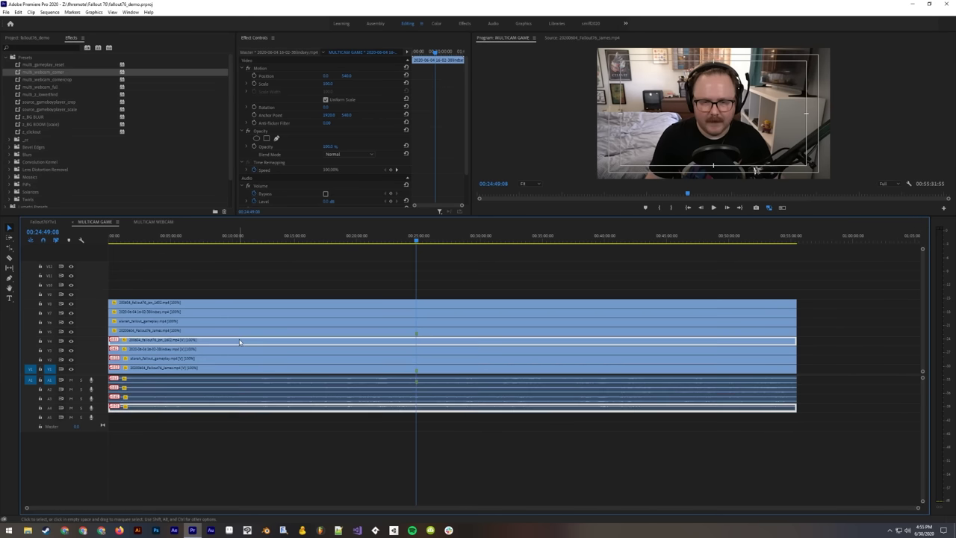
click(237, 350)
click(237, 358)
click(233, 349)
click(232, 340)
click(230, 349)
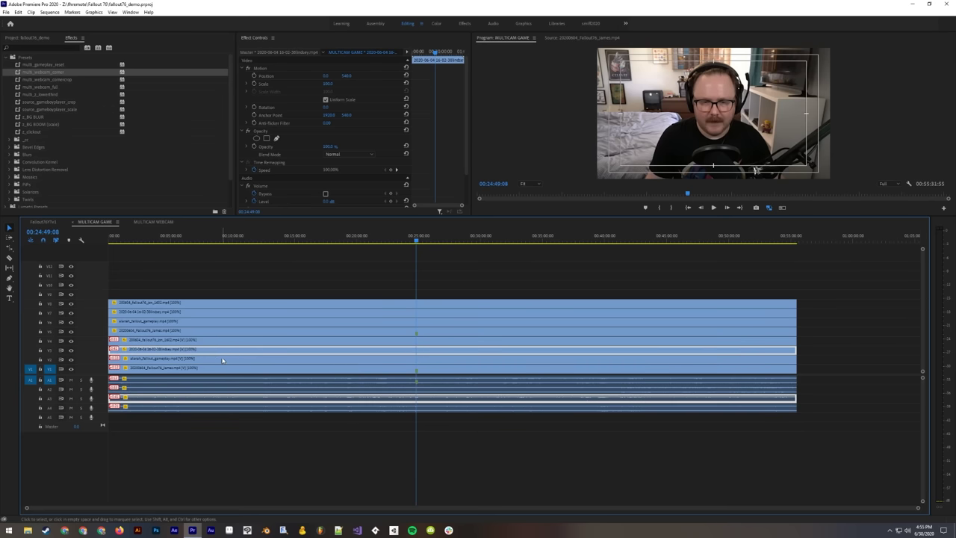
Step: Recheck which audio clip belongs to each gameplay clip on V1 to V4 in the MULTICAM GAME sequence
click(227, 358)
click(229, 350)
click(226, 340)
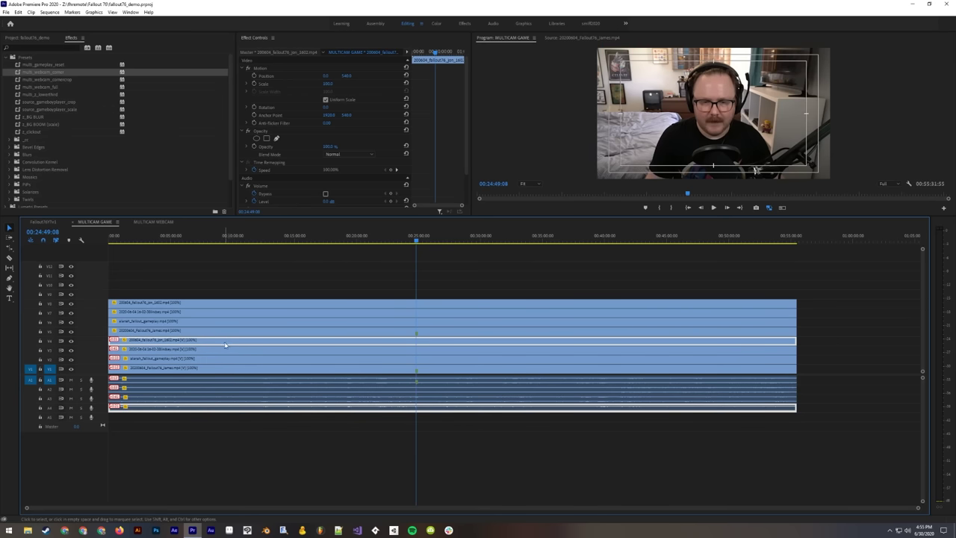
click(427, 332)
click(426, 341)
click(425, 350)
click(422, 359)
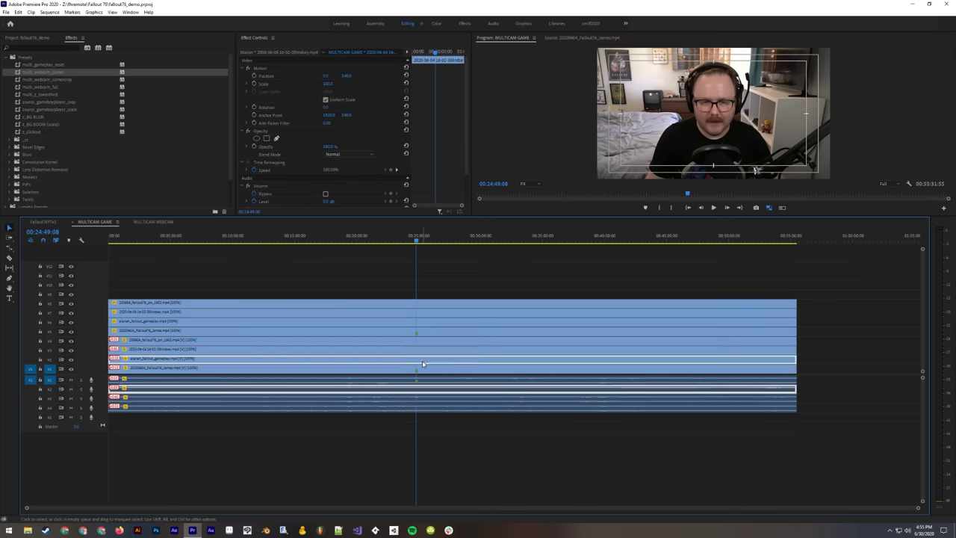
Step: In the main Fallout 76 sequence, go to 00:05:39:05 and show the multi-camera view
click(51, 222)
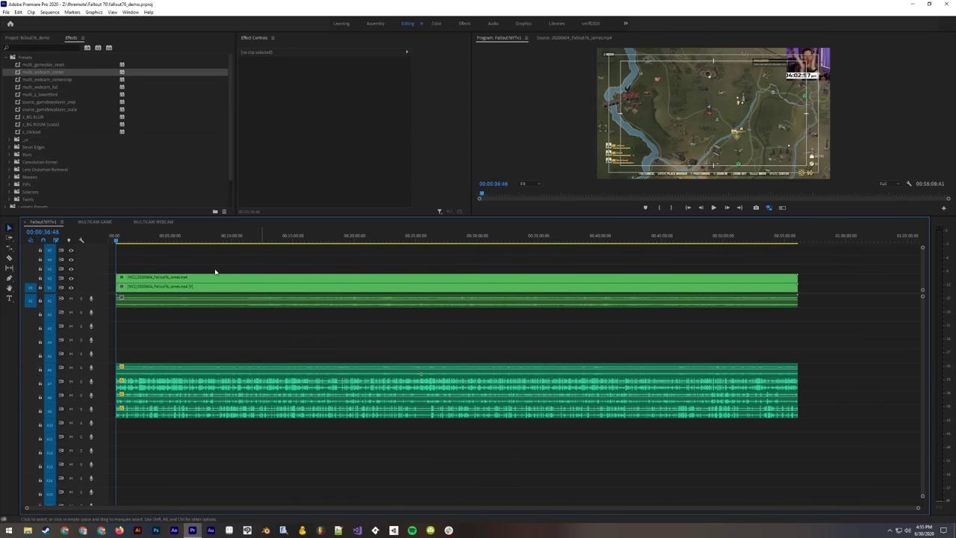
click(178, 238)
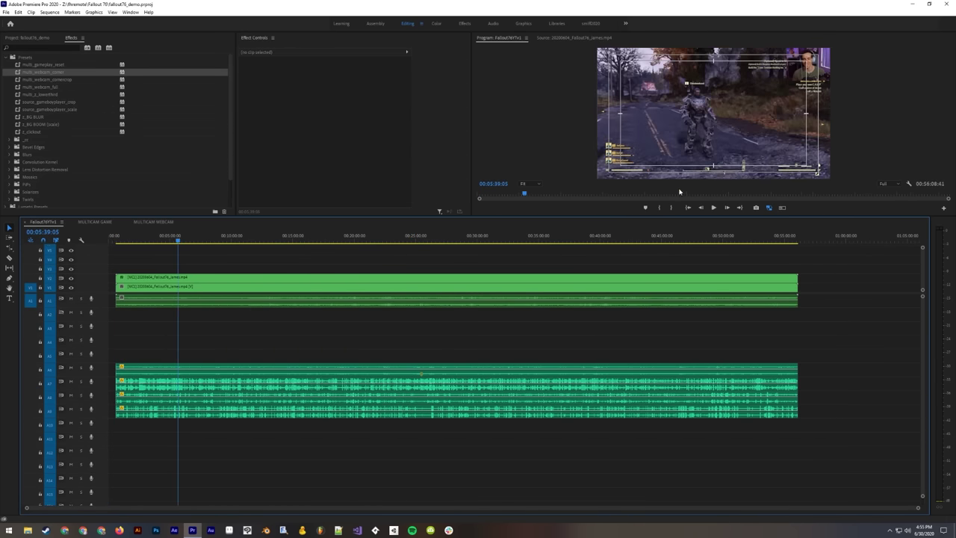
click(782, 208)
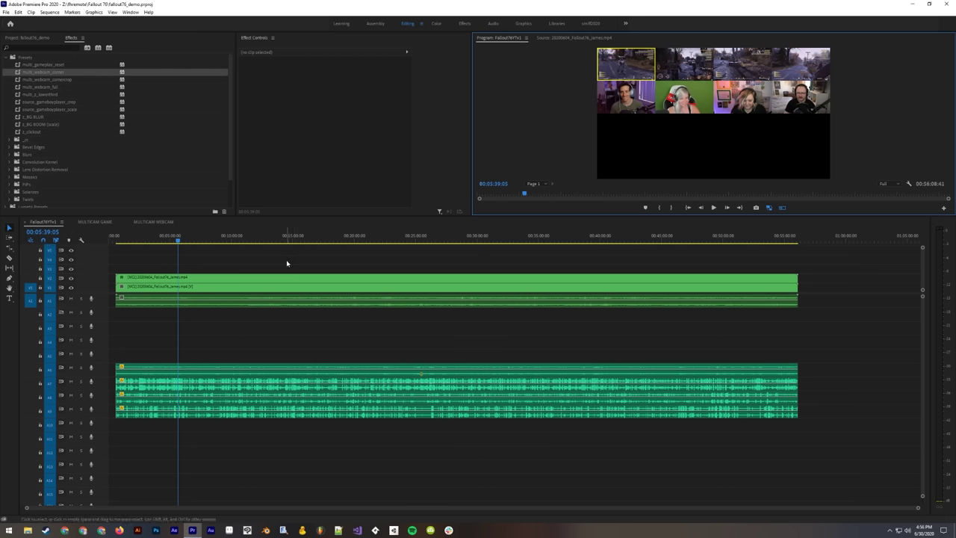
Step: Return to the MULTICAM GAME sequence and increase the height of all audio tracks to show their waveforms
click(105, 222)
click(406, 283)
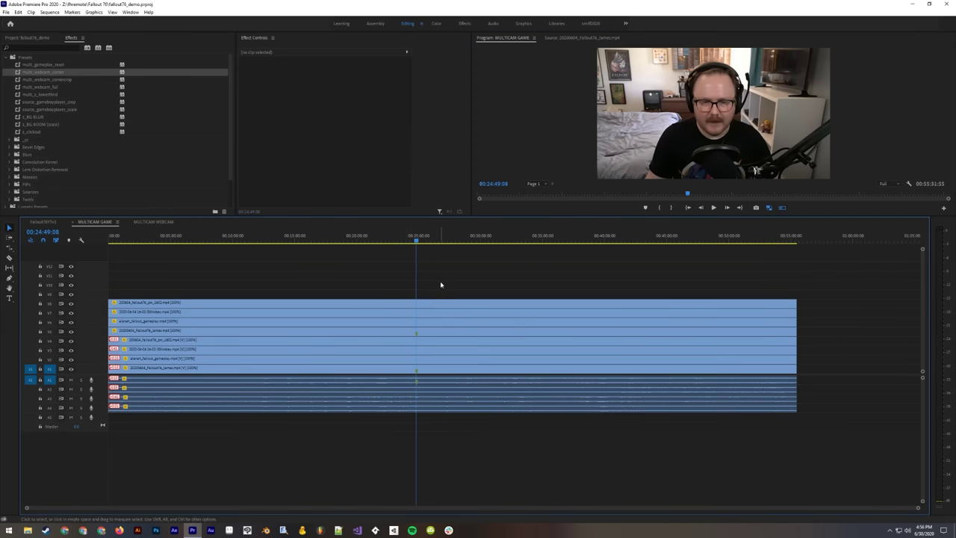
key(equal)
key(equal)
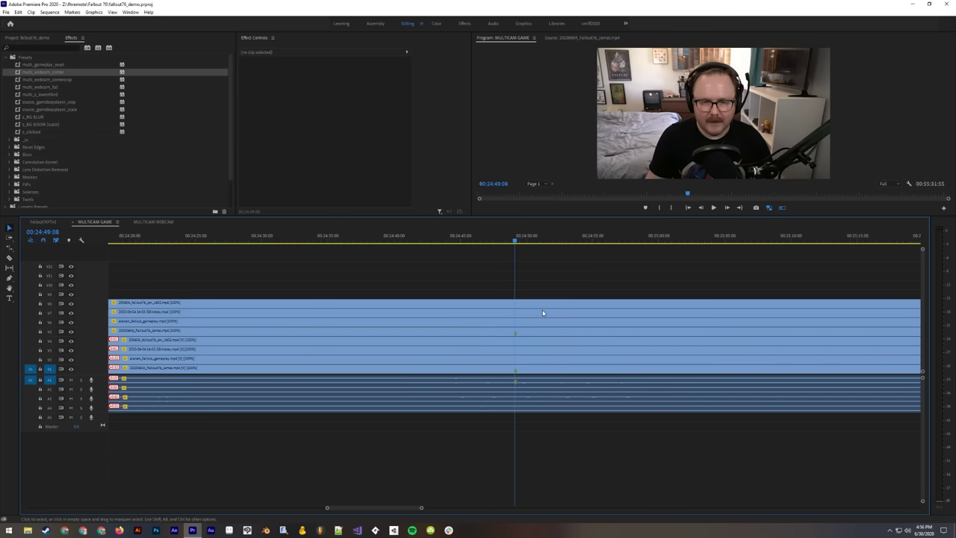
key(minus)
key(minus)
drag(390, 241, 416, 242)
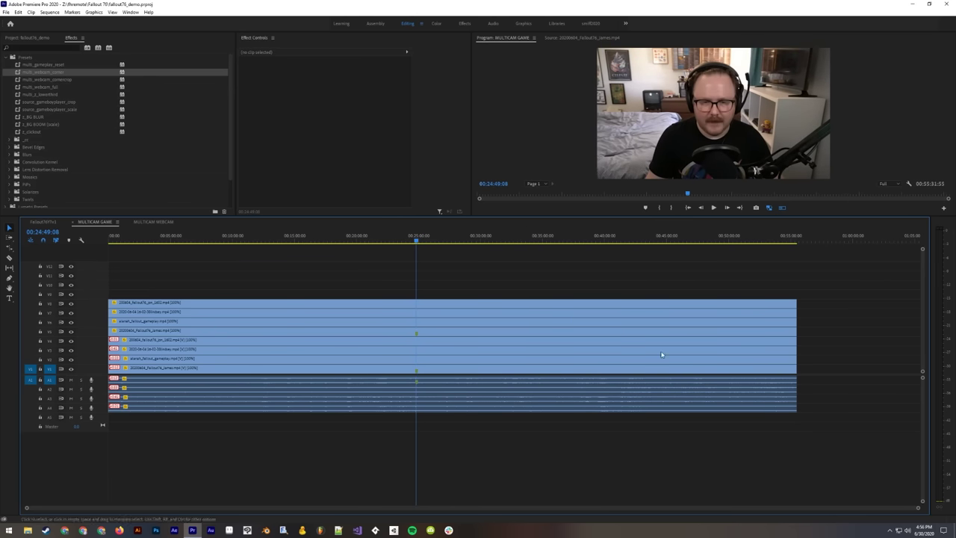
scroll(44, 373, down, 3)
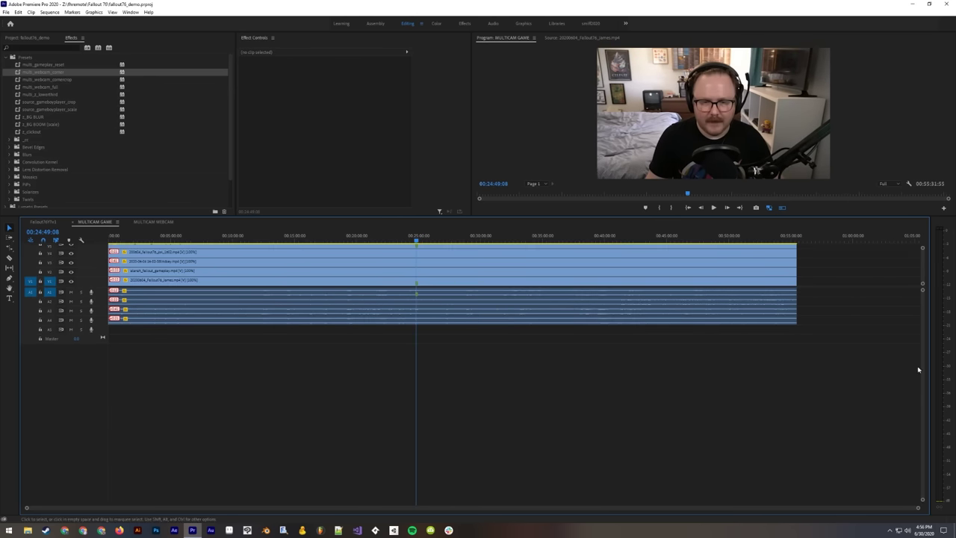
drag(922, 291, 924, 314)
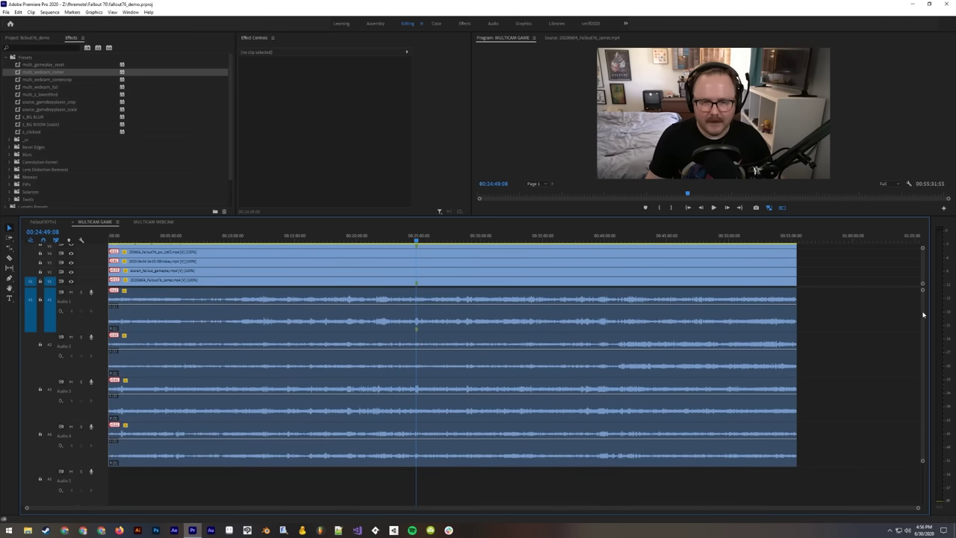
Step: Move the playhead to 00:24:50:08, at the A3 waveform peak just after the clip marker
key(equal)
key(equal)
key(=)
key(=)
key(=)
key(=)
key(=)
key(=)
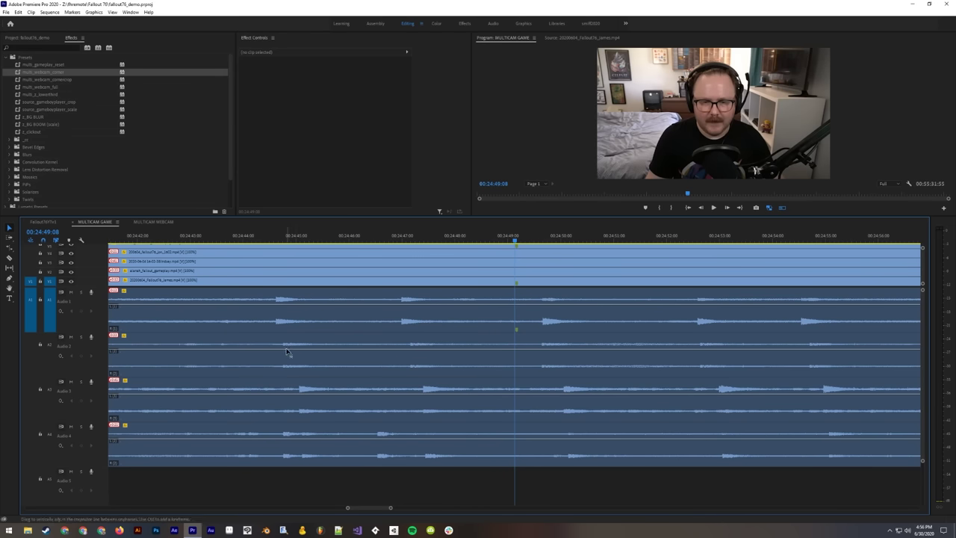
drag(514, 239, 570, 241)
key(equal)
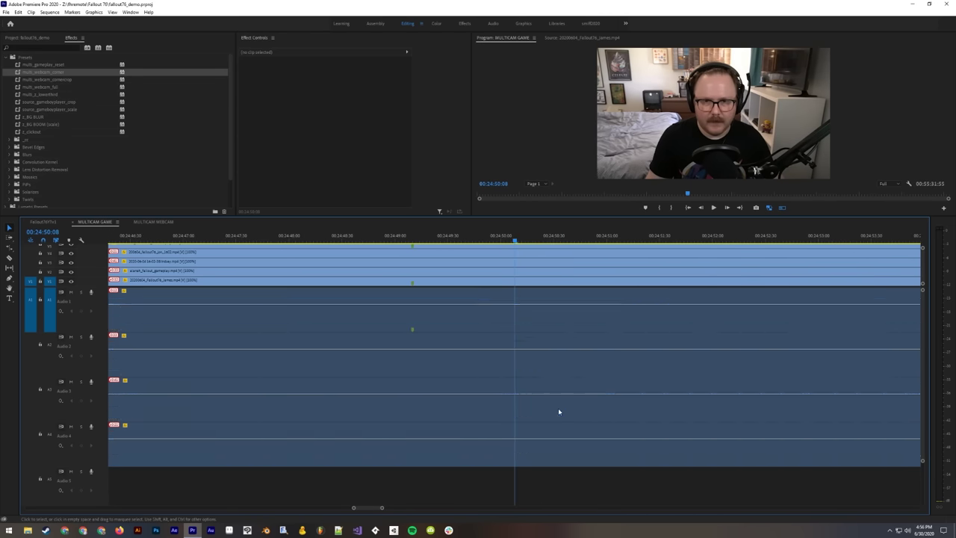
Step: Slide the A2 and A1 clips with their linked video so their waveform peaks line up with the playhead, and clear the selection
drag(511, 391, 515, 348)
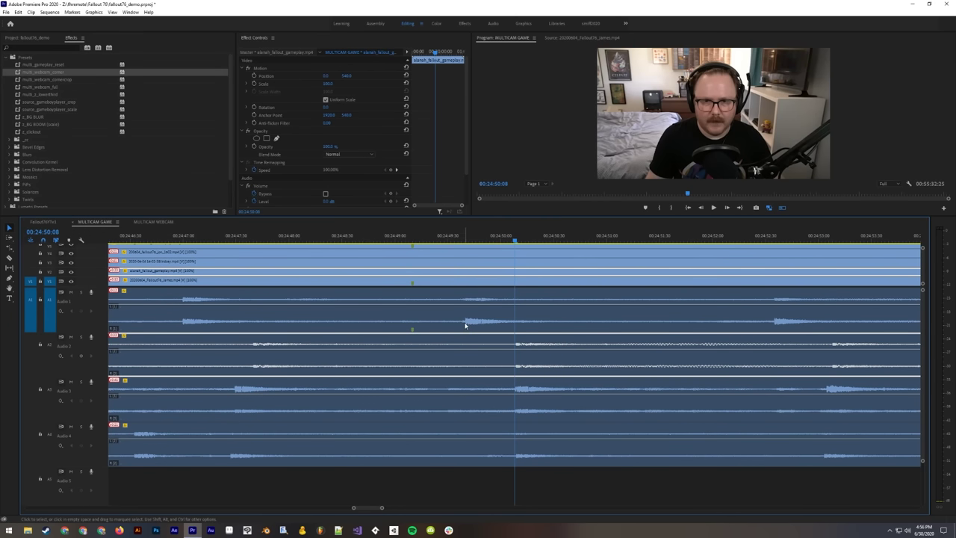
drag(466, 324, 517, 322)
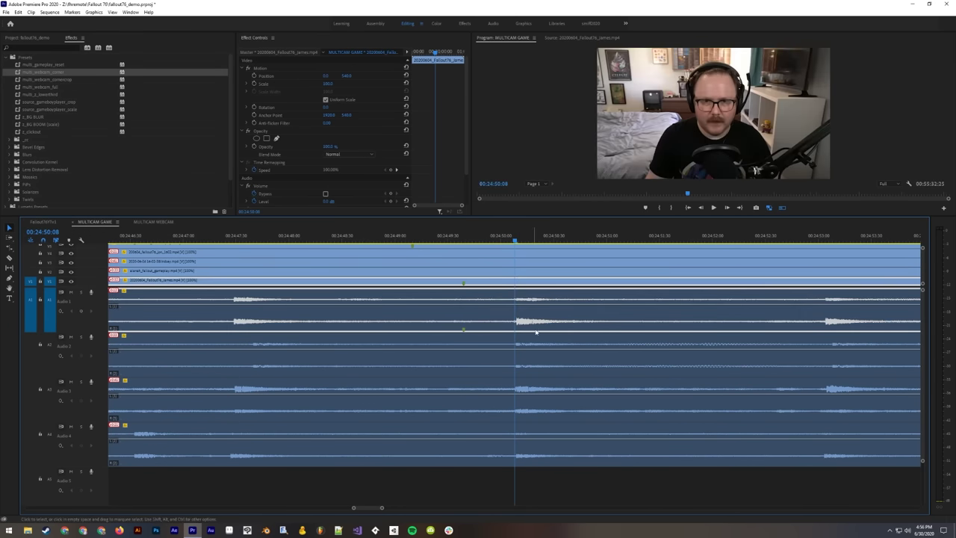
key(minus)
key(minus)
key(minus)
key(minus)
key(minus)
key(minus)
key(minus)
key(minus)
key(minus)
key(minus)
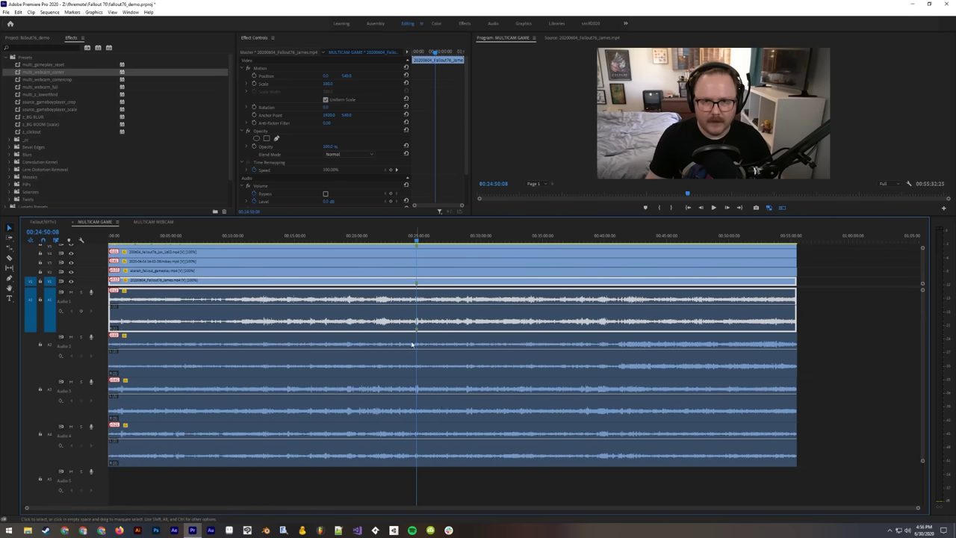
click(827, 309)
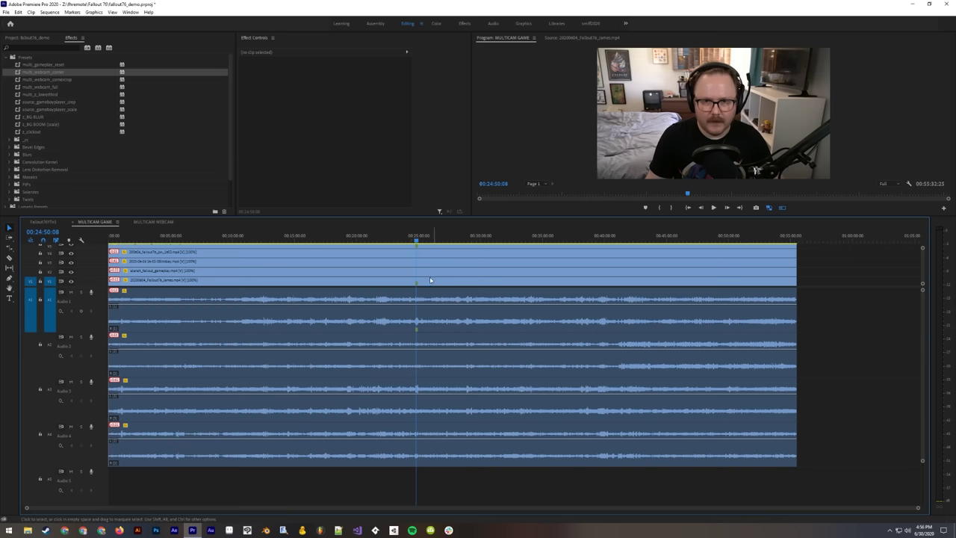
Step: In the main Fallout 76 sequence, turn off the multi-camera view and apply the multi_webcam_full preset to the webcam clip on V2
click(50, 222)
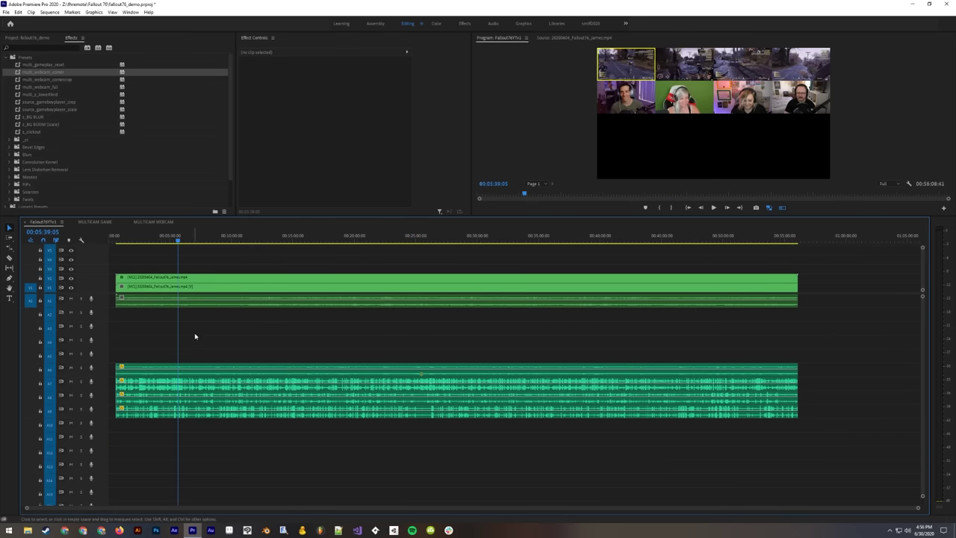
click(783, 208)
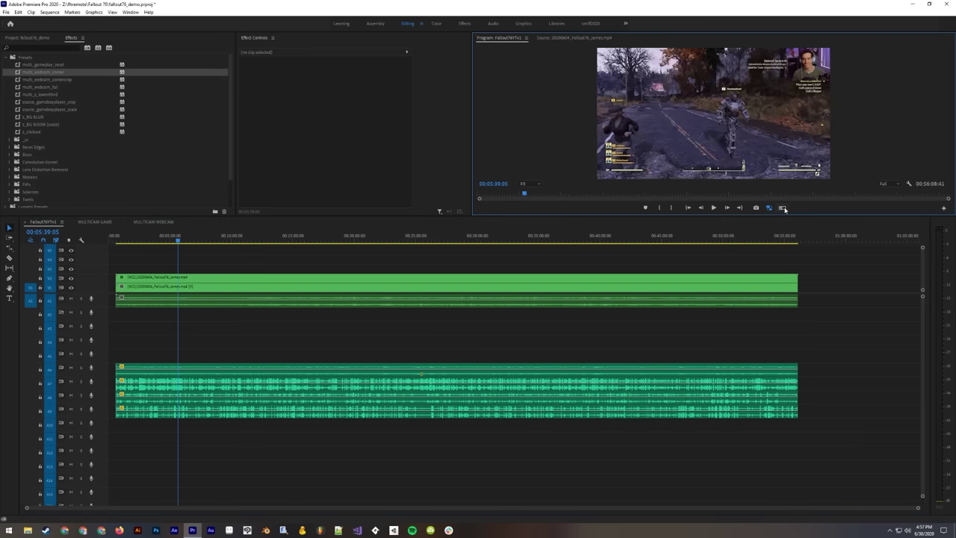
click(192, 280)
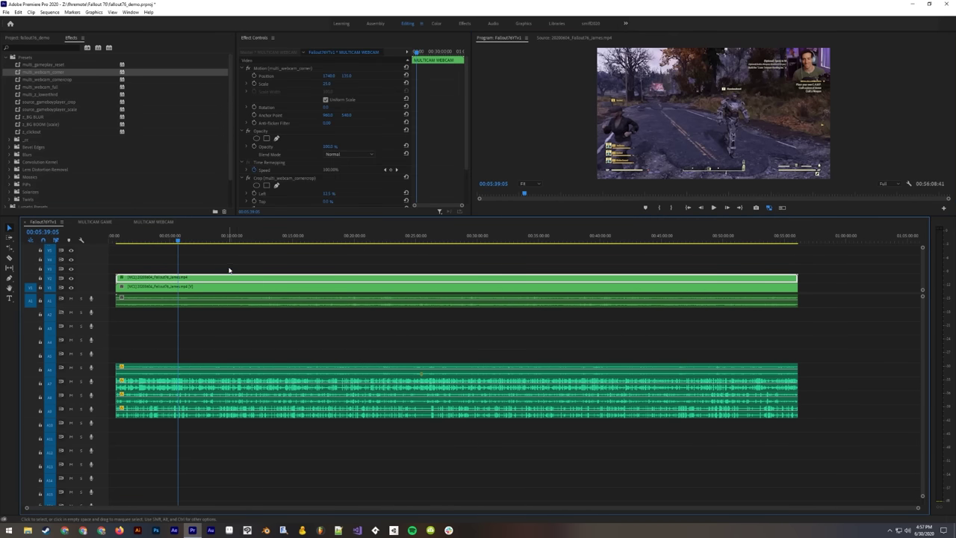
click(229, 270)
click(739, 121)
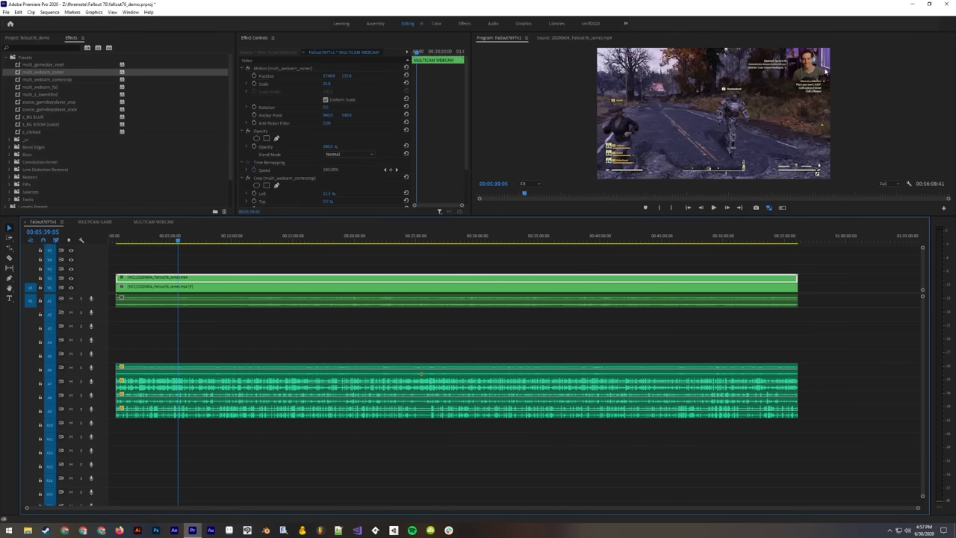
click(194, 265)
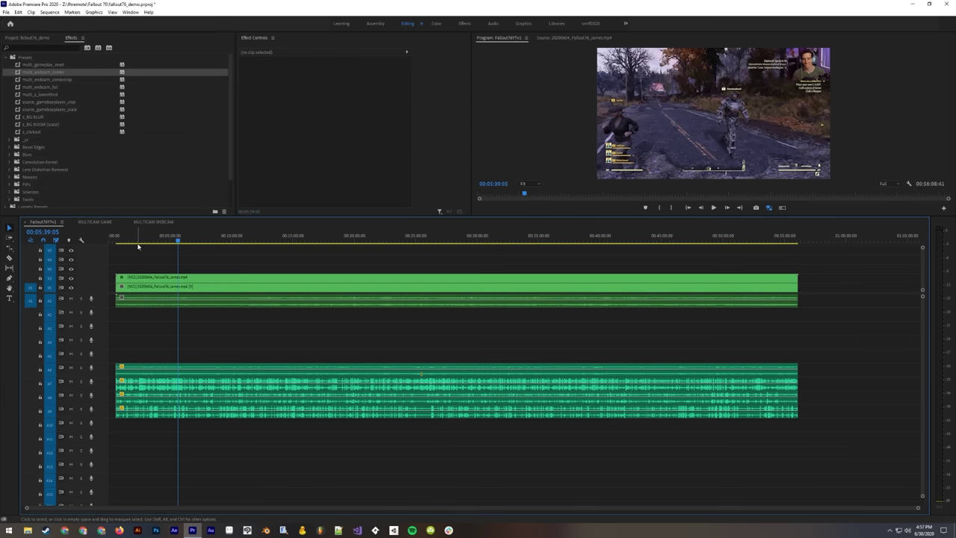
click(154, 281)
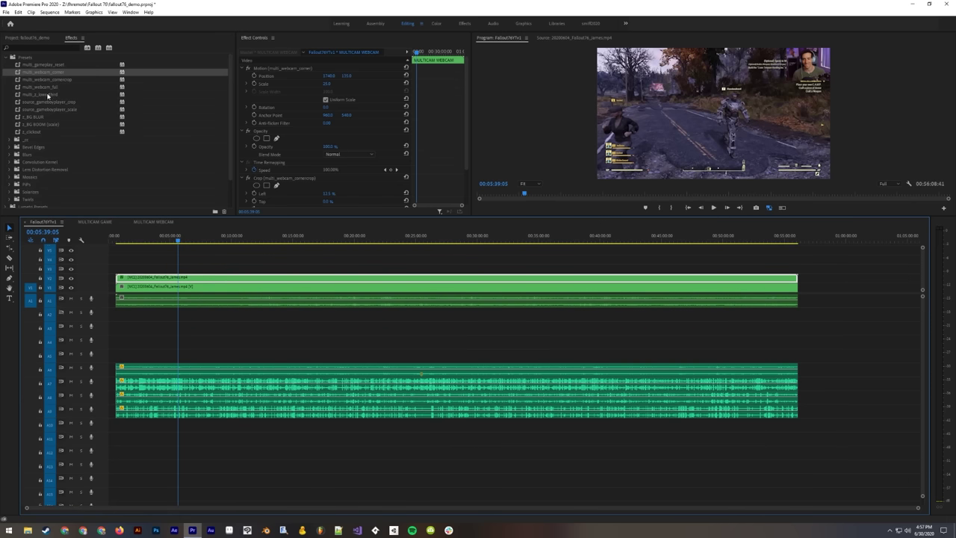
drag(45, 88, 238, 284)
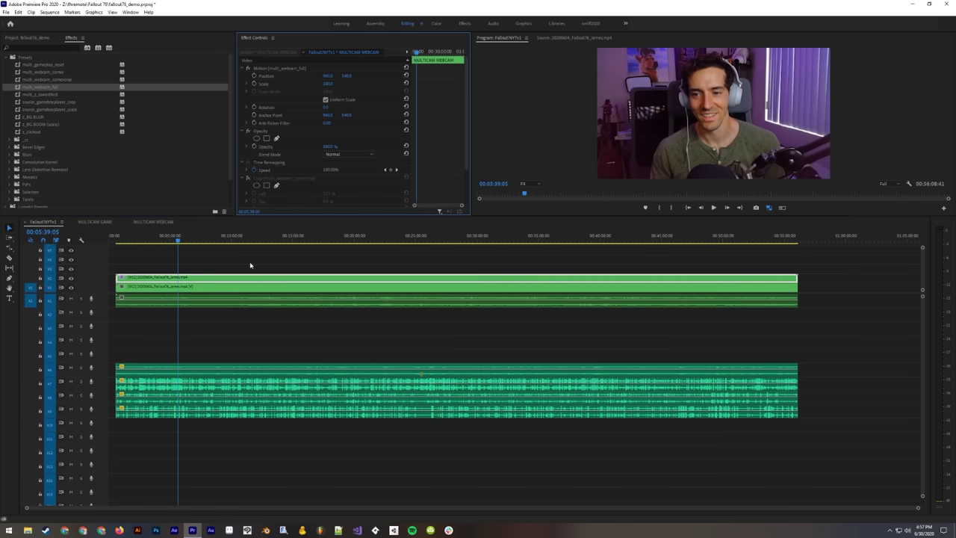
Step: Mark and extract four short sections spread along the main sequence, closing the gap after each one
click(159, 237)
key(i)
click(183, 236)
key(o)
key(apostrophe)
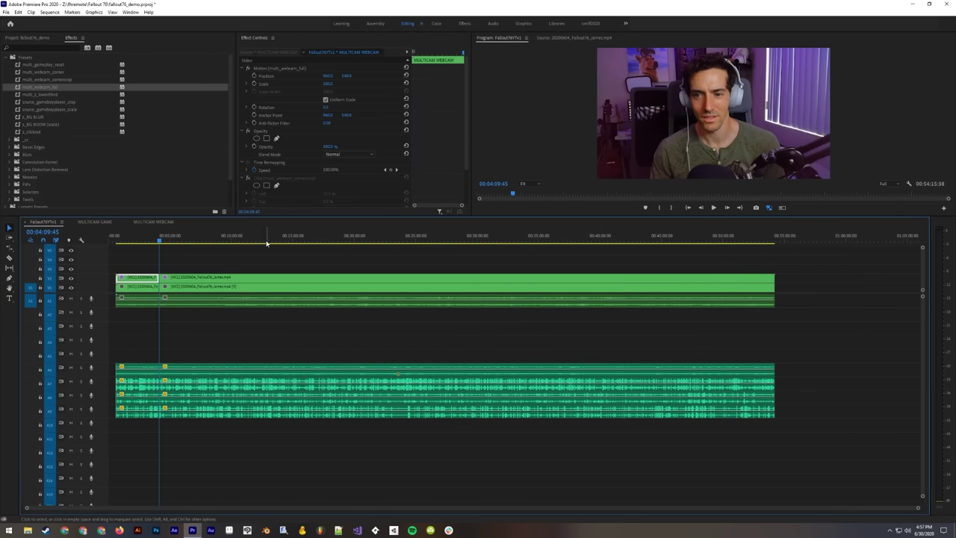
click(265, 240)
key(i)
click(304, 239)
key(o)
key(apostrophe)
click(371, 238)
key(i)
click(413, 239)
key(o)
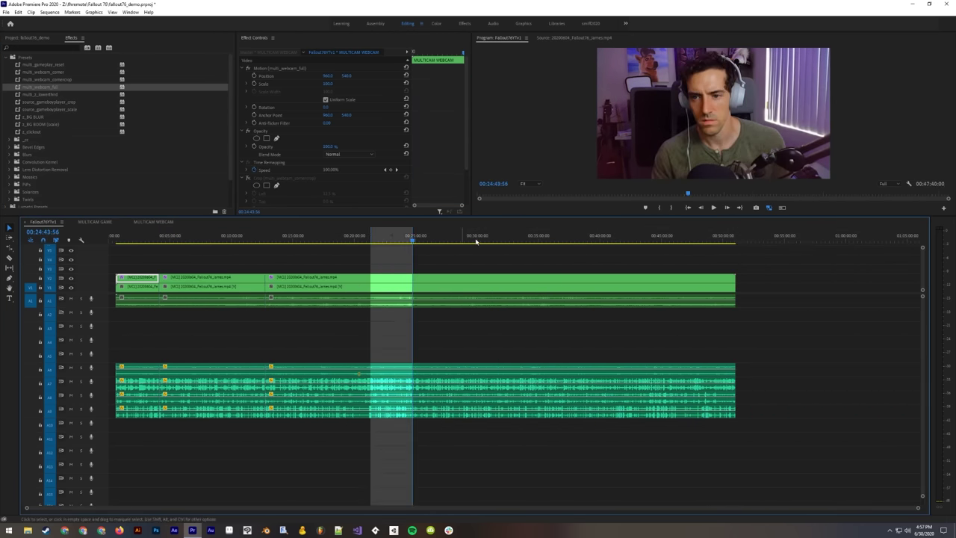
key(apostrophe)
click(475, 240)
key(i)
click(514, 239)
key(o)
key(apostrophe)
Step: Extract one more section of the main sequence, from 00:36:11:12 to 00:39:08:02
click(553, 239)
key(i)
click(589, 239)
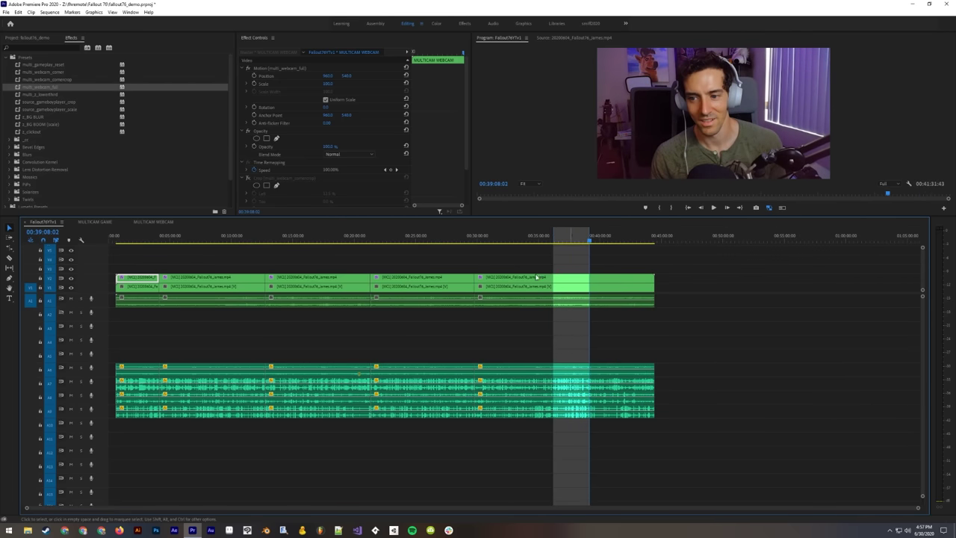
key(apostrophe)
Step: Try to apply the multi_webcam_corner preset to all the webcam clips on V2 at once
drag(147, 267, 621, 277)
drag(133, 256, 624, 274)
drag(49, 73, 553, 281)
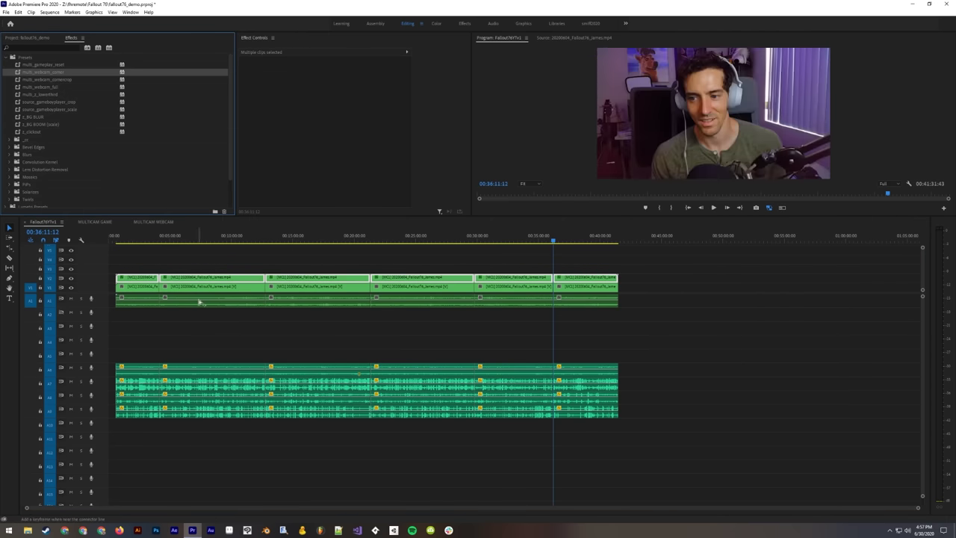
Step: Set the last V2 webcam clip's position to 1740, 135 and its scale to 25
click(581, 279)
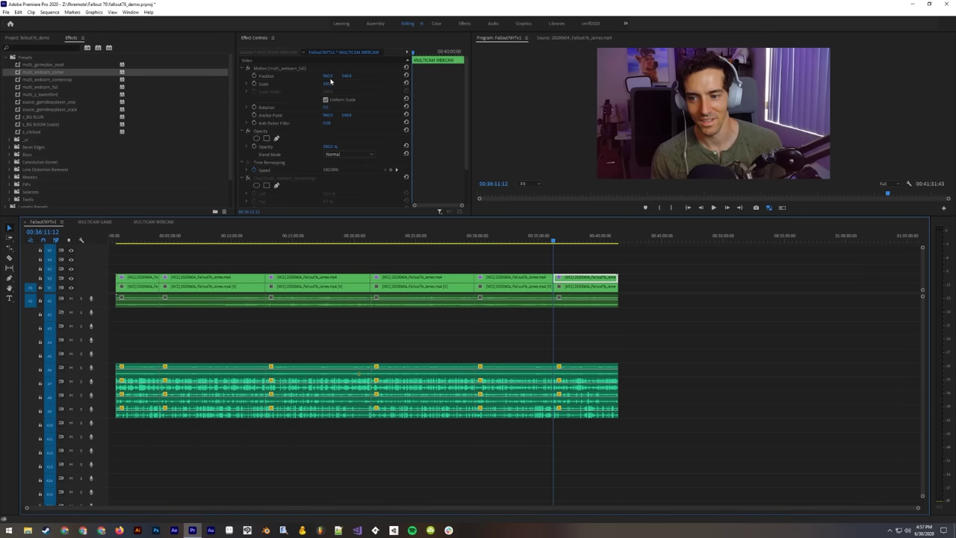
click(331, 74)
text(1)
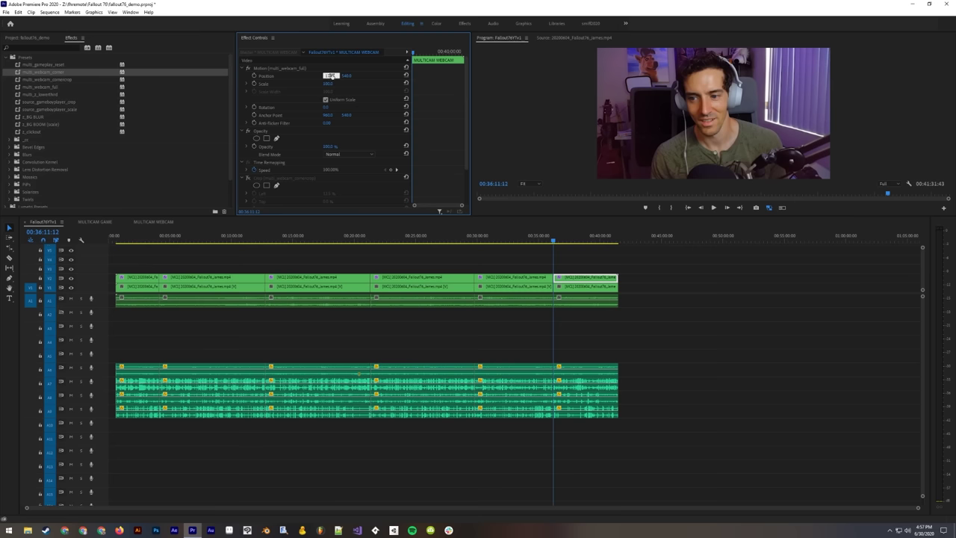
key(Tab)
key(Tab)
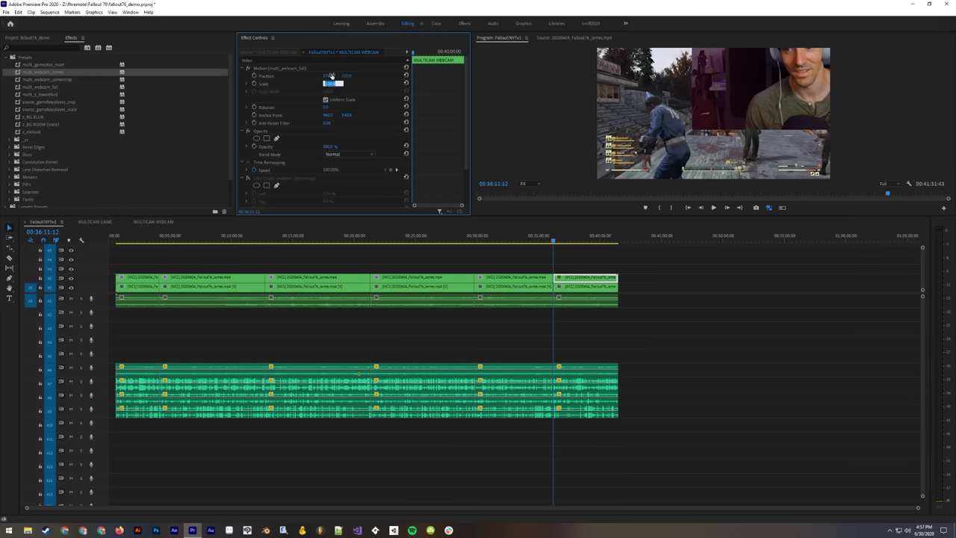
text(25)
key(Return)
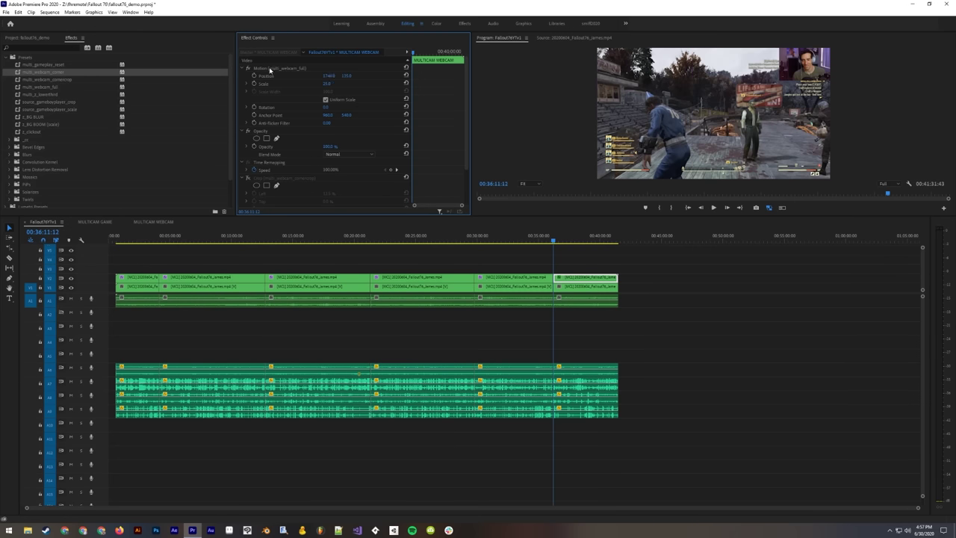
Step: Select the last webcam clip's Motion effect as the copy source and the webcam clips on V2 as its targets
click(260, 68)
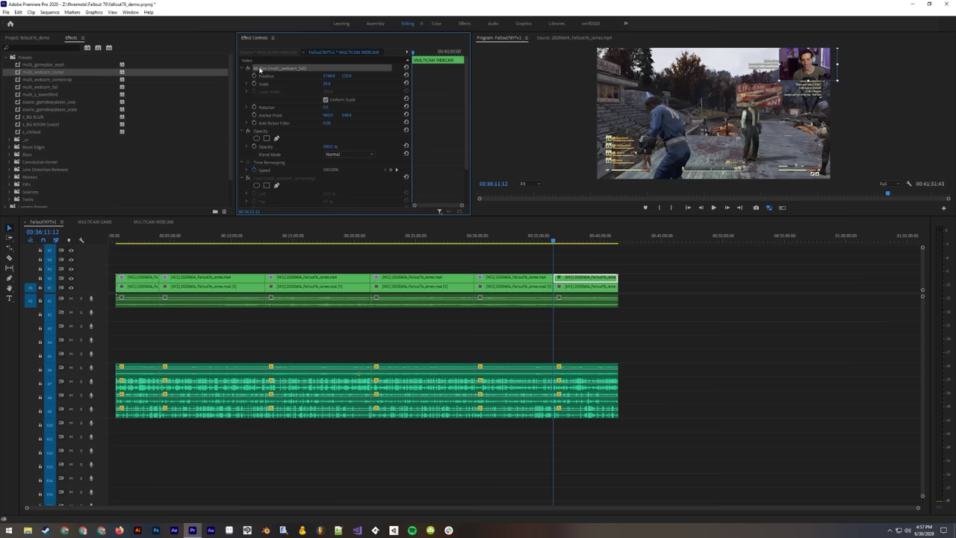
drag(525, 245, 131, 281)
drag(553, 240, 568, 254)
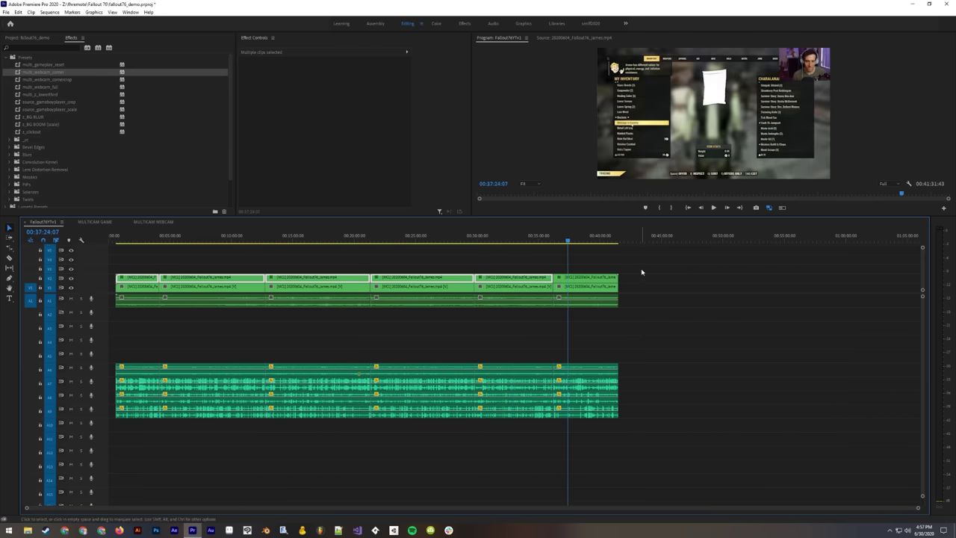
drag(648, 262, 147, 278)
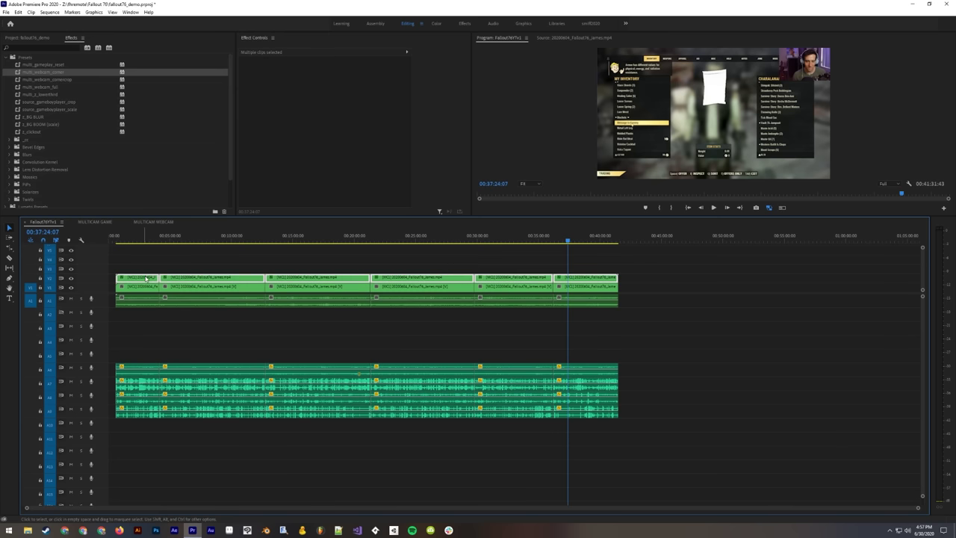
Step: Undo the webcam motion edits and all the section extractions until the multicam clips are uncut again
click(216, 265)
key(ctrl+z)
key(ctrl+z)
key(ctrl+z)
key(ctrl+z)
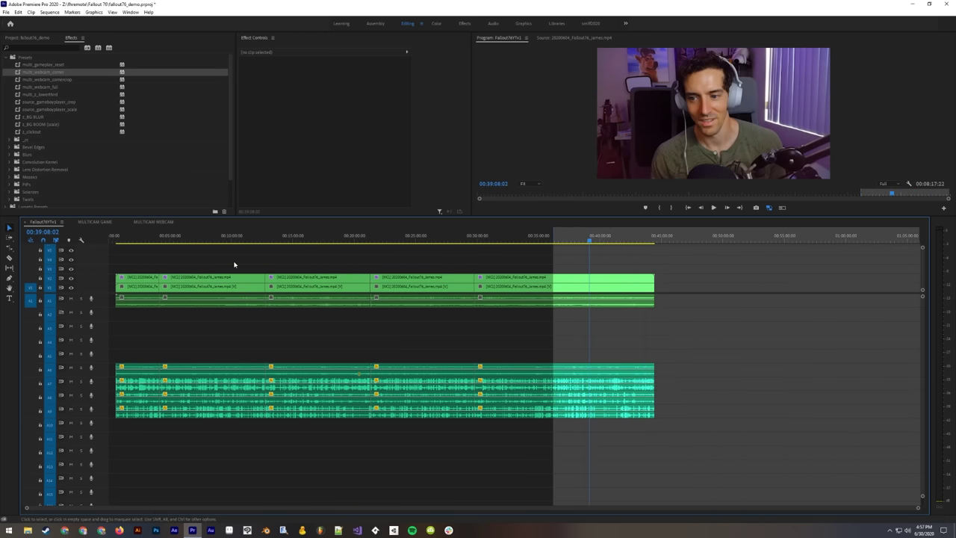
key(ctrl+z)
key(ctrl+z)
key(ctrl+z)
key(ctrl+z)
key(ctrl+z)
key(ctrl+z)
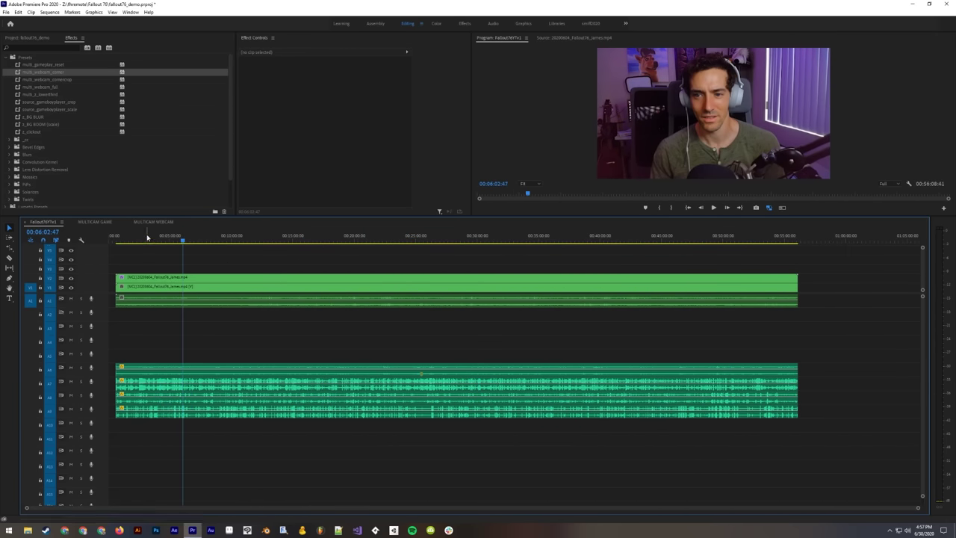
Step: Return to the start of the clips at 00:00:36:46 and switch the Program monitor to the multi-camera view
click(117, 241)
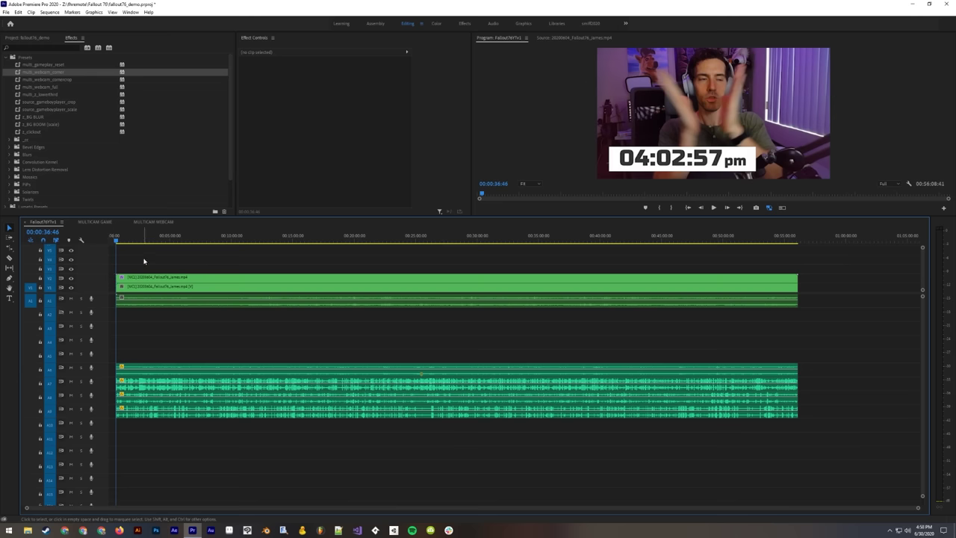
key(equal)
key(equal)
key(equal)
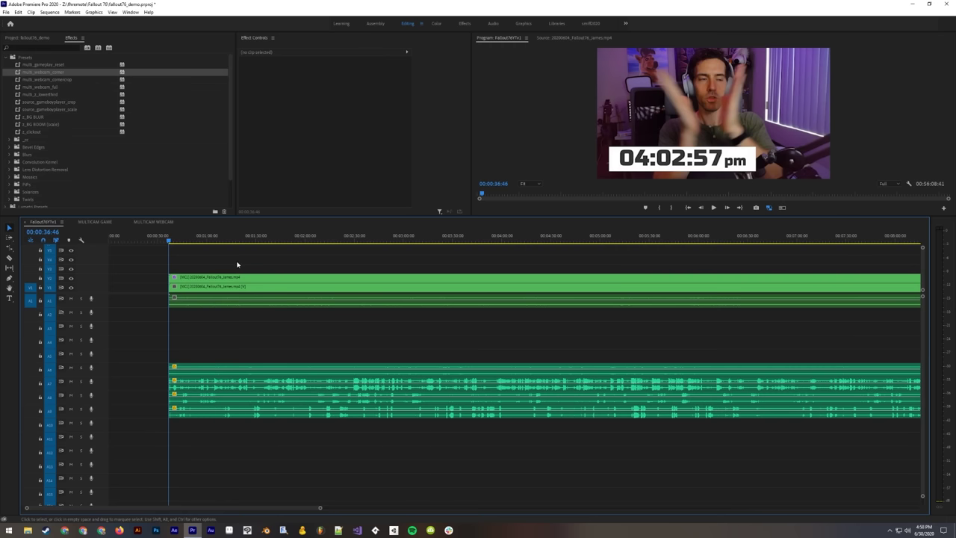
click(782, 207)
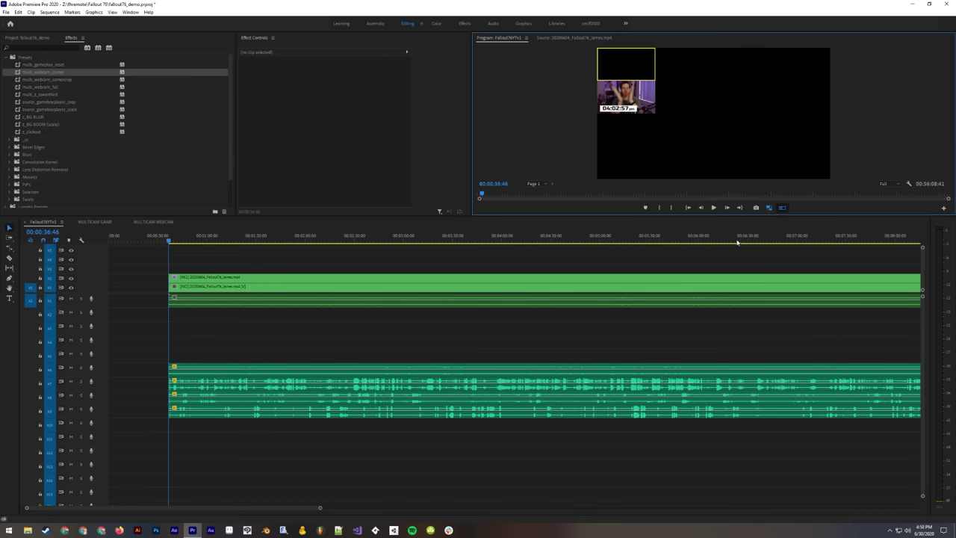
Step: Play the footage from about 00:01:32 to 00:01:37:52 and enlarge the Program monitor for a bigger multi-camera view
drag(205, 237, 261, 249)
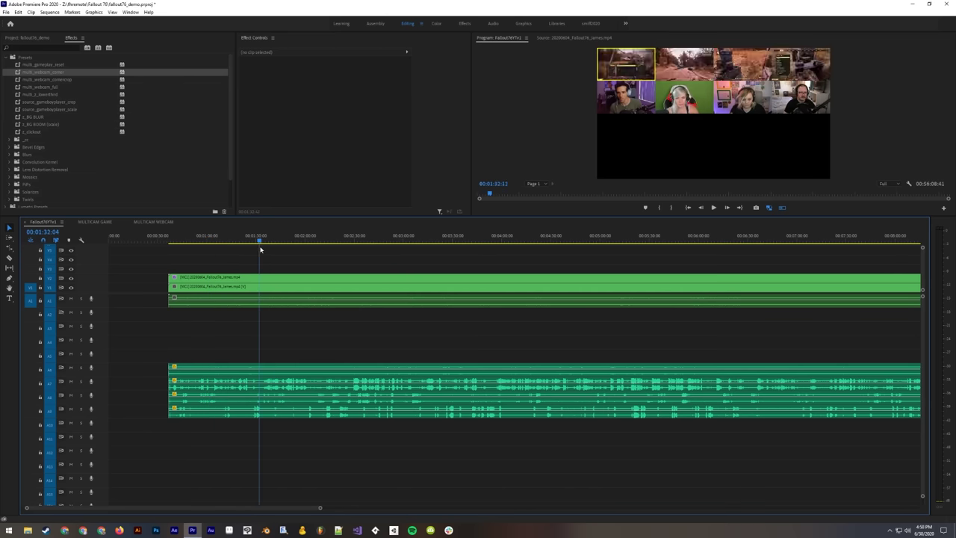
scroll(326, 314, up, 3)
key(space)
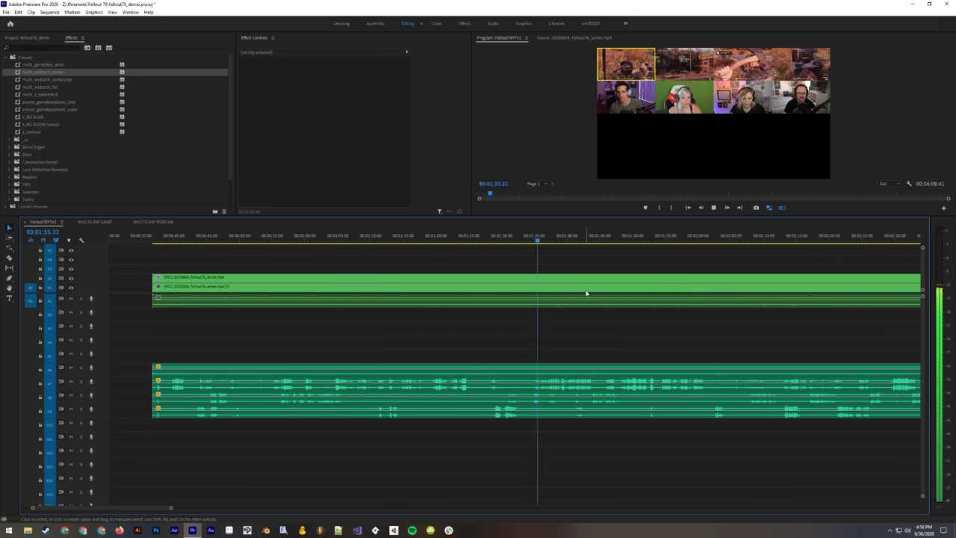
scroll(582, 322, up, 2)
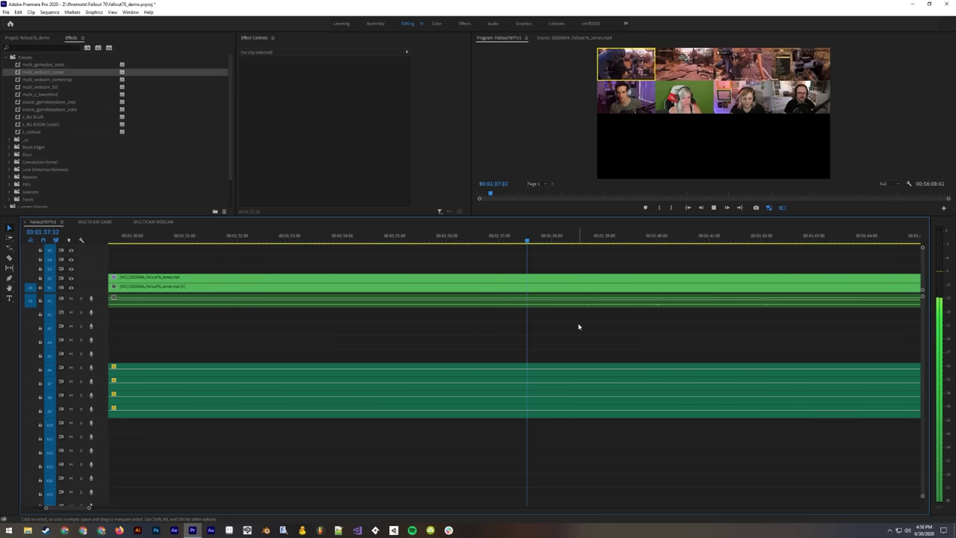
scroll(578, 327, up, 3)
key(space)
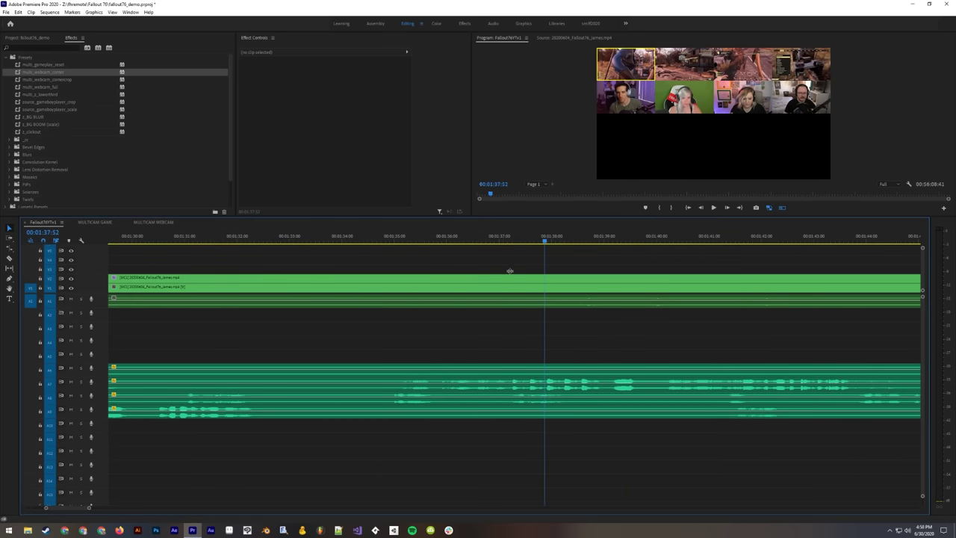
drag(510, 216, 515, 351)
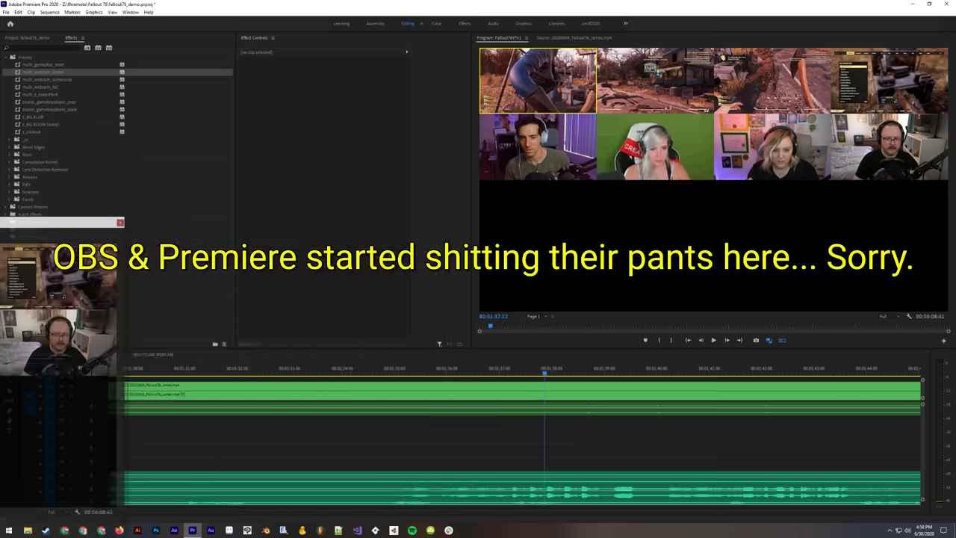
drag(0, 223, 541, 66)
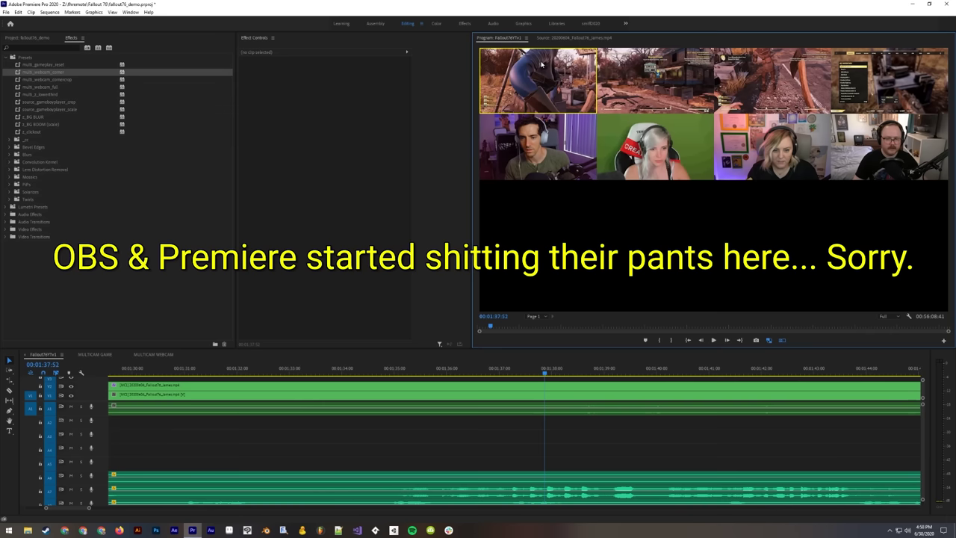
Step: Extract the section from 00:01:37:46 to 00:01:39:09 from the main sequence
click(474, 375)
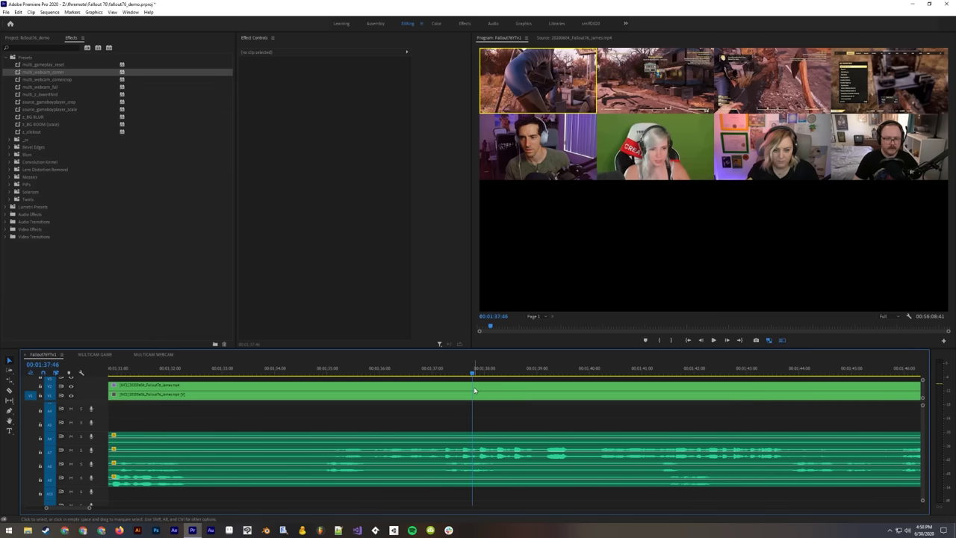
key(i)
click(546, 374)
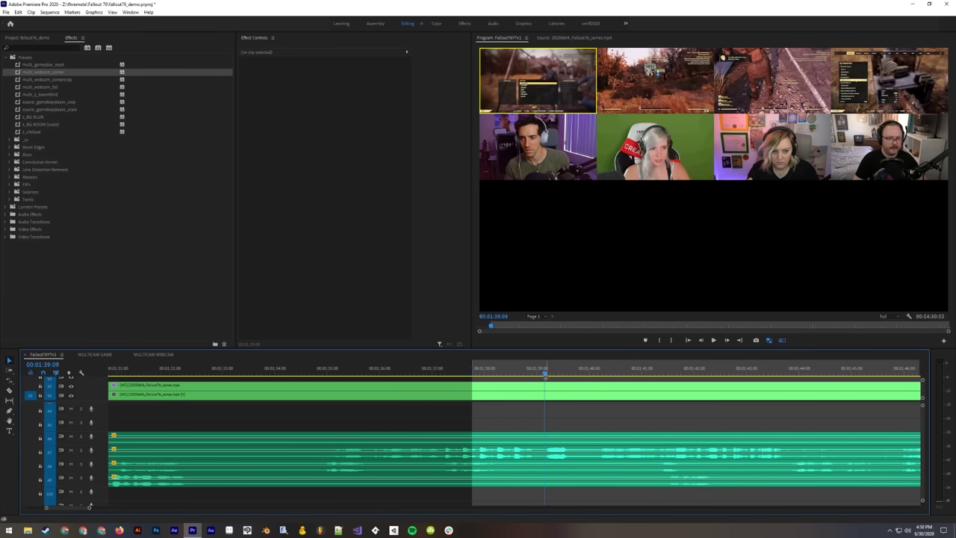
key(o)
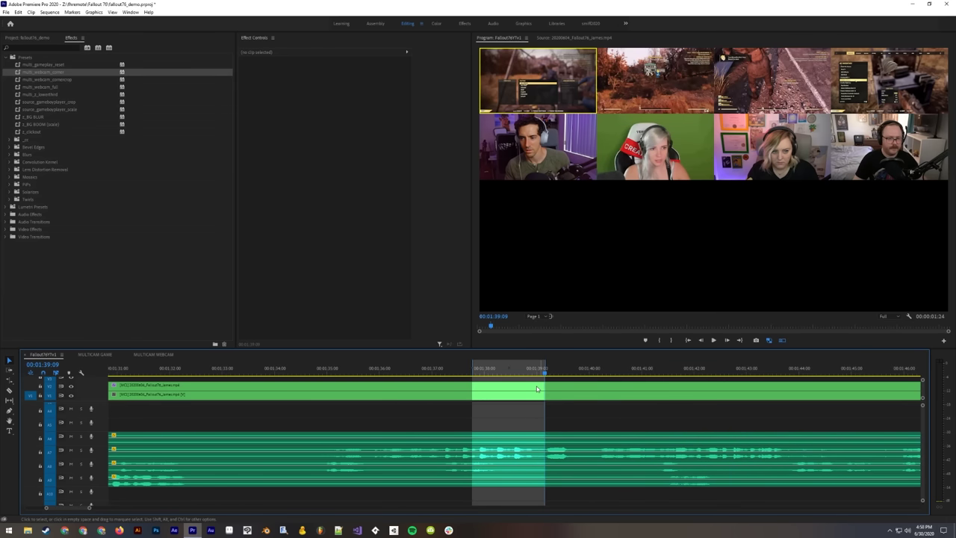
key(apostrophe)
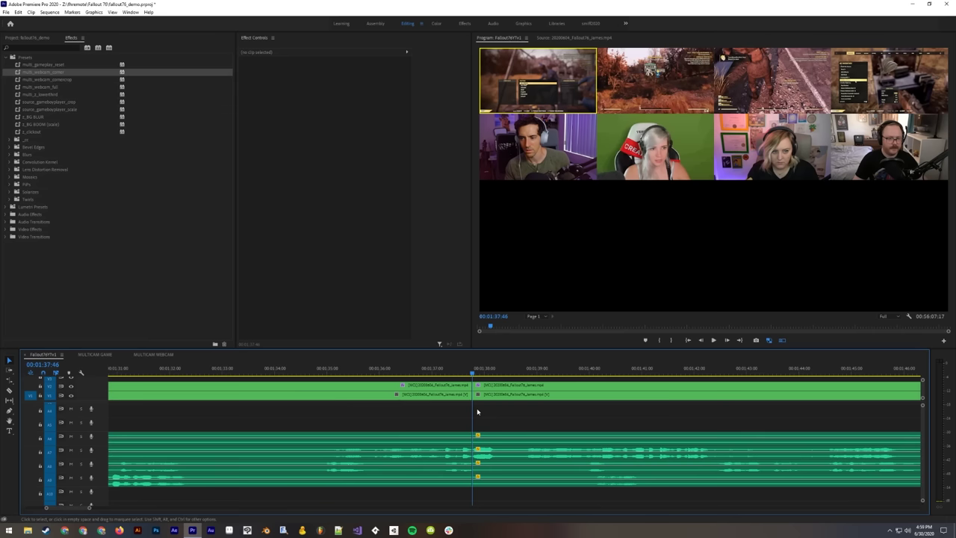
Step: Look up the Extract, Mark In and Mark Out commands and their assigned shortcuts
click(50, 11)
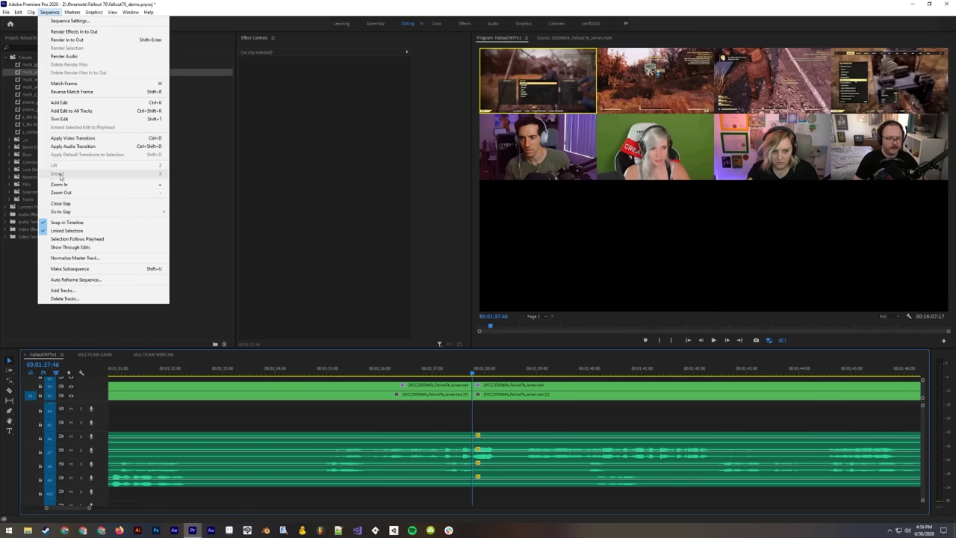
click(70, 9)
click(70, 11)
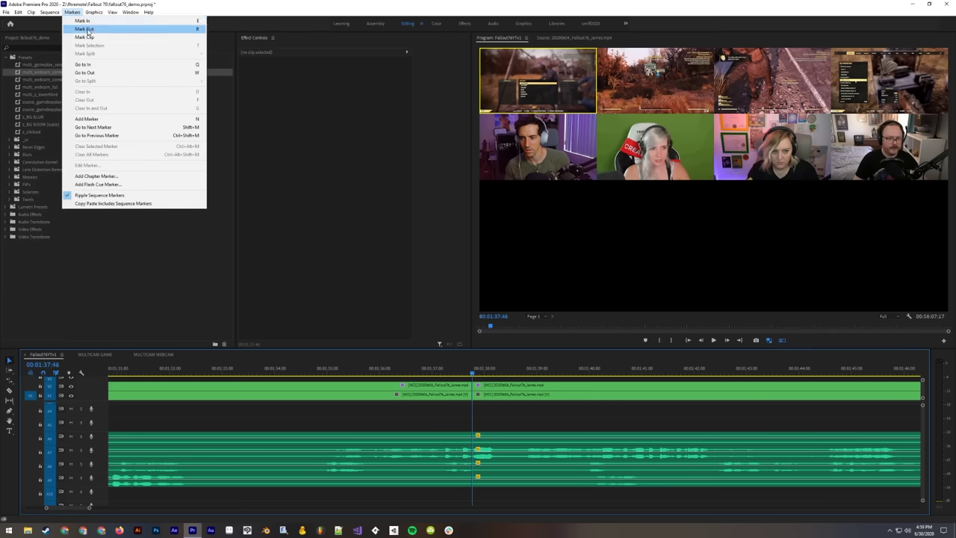
click(88, 30)
Step: Extract the section from 00:01:39:54 to 00:01:42:27 from the main sequence
scroll(516, 414, down, 3)
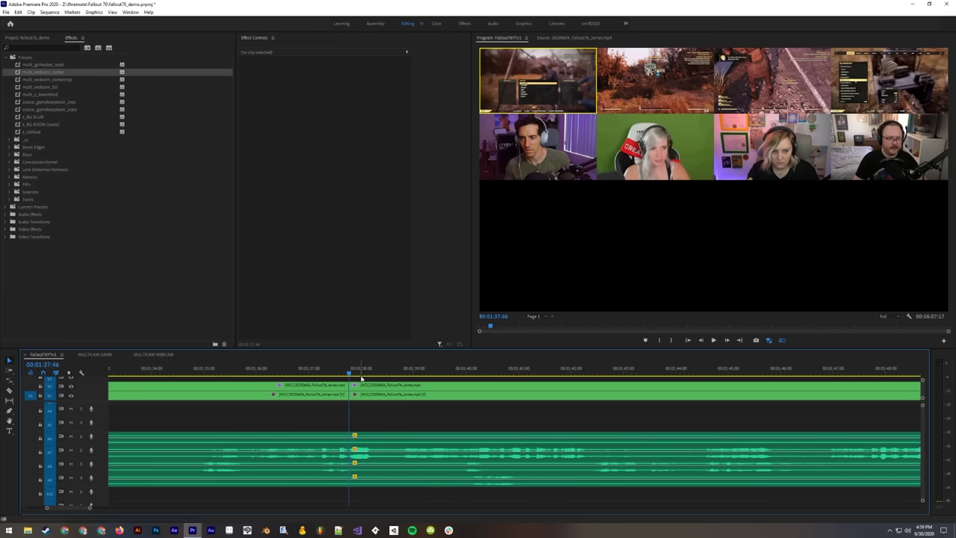
drag(350, 371, 465, 385)
key(i)
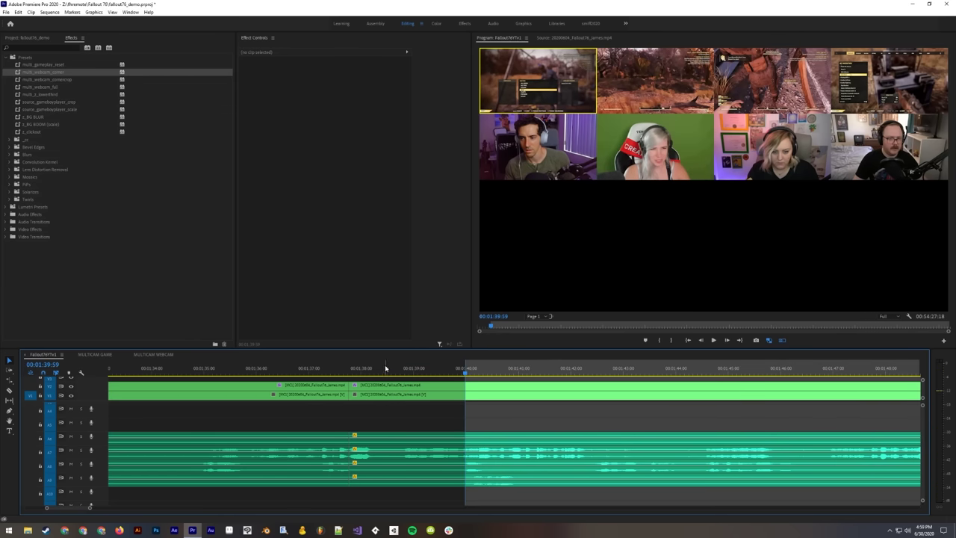
drag(385, 366, 464, 399)
key(i)
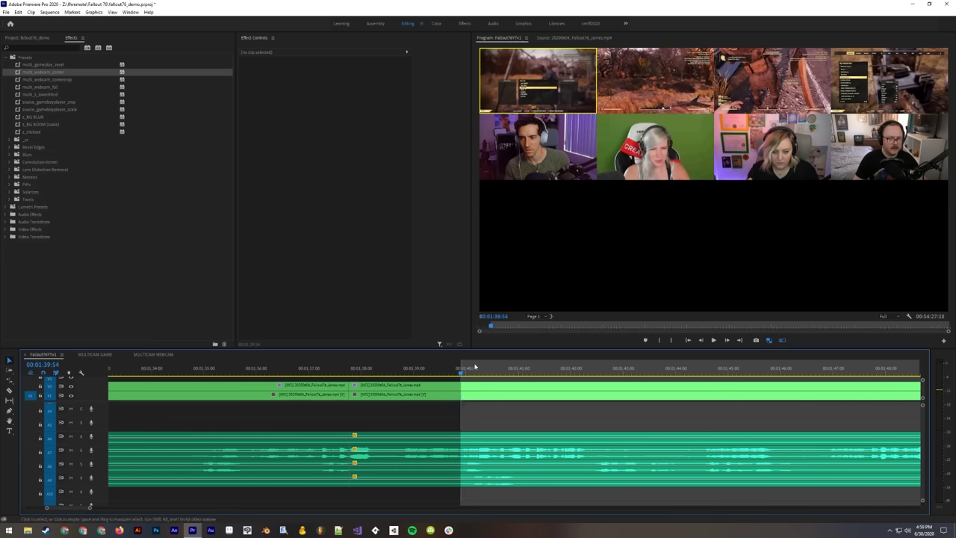
drag(475, 367, 556, 379)
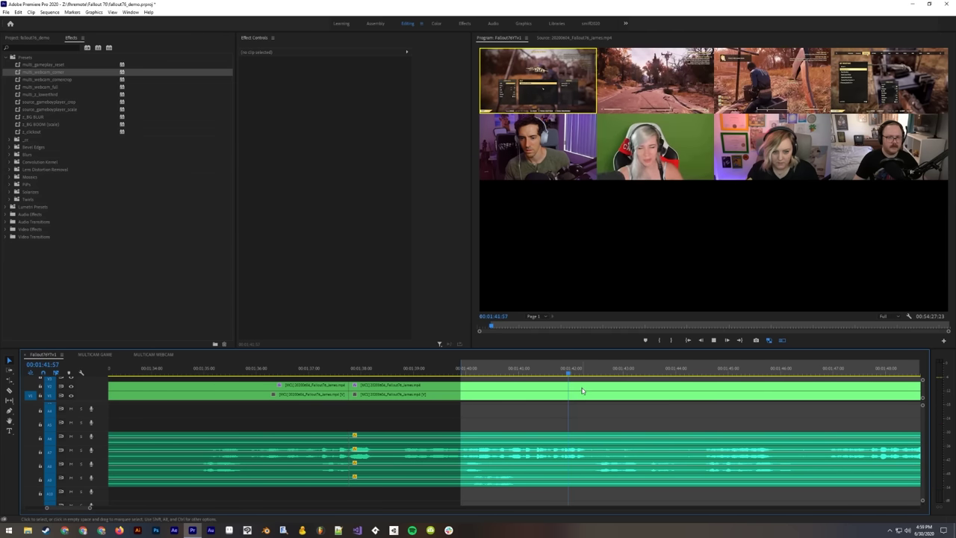
key(space)
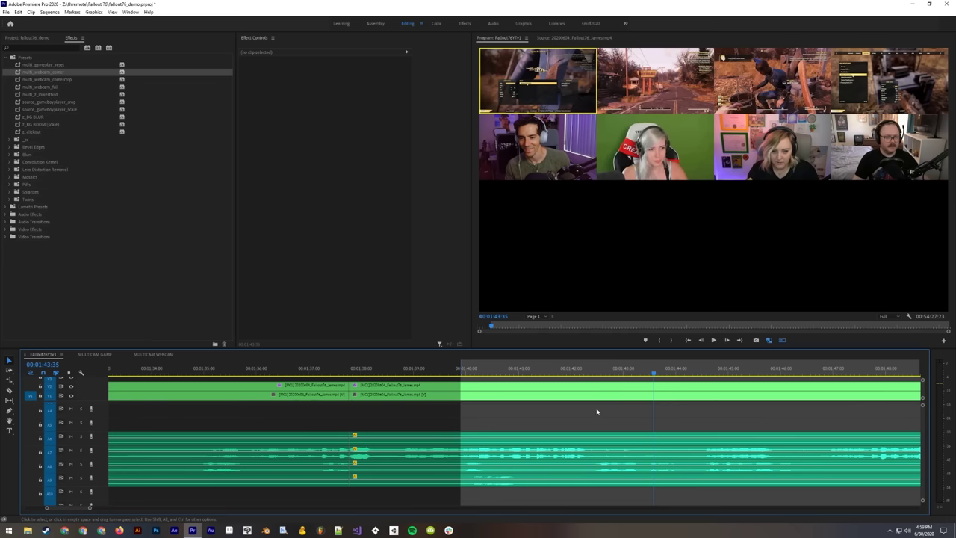
drag(652, 370, 596, 389)
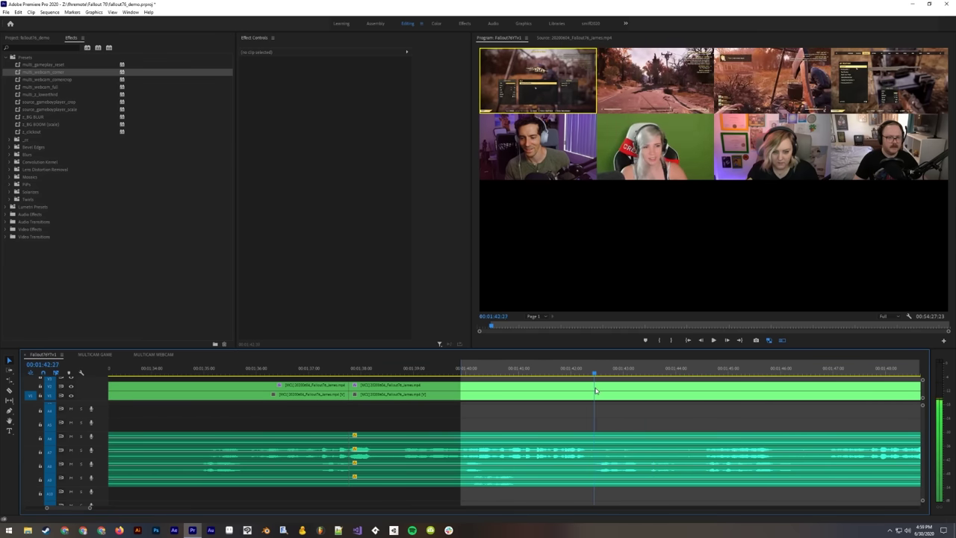
key(o)
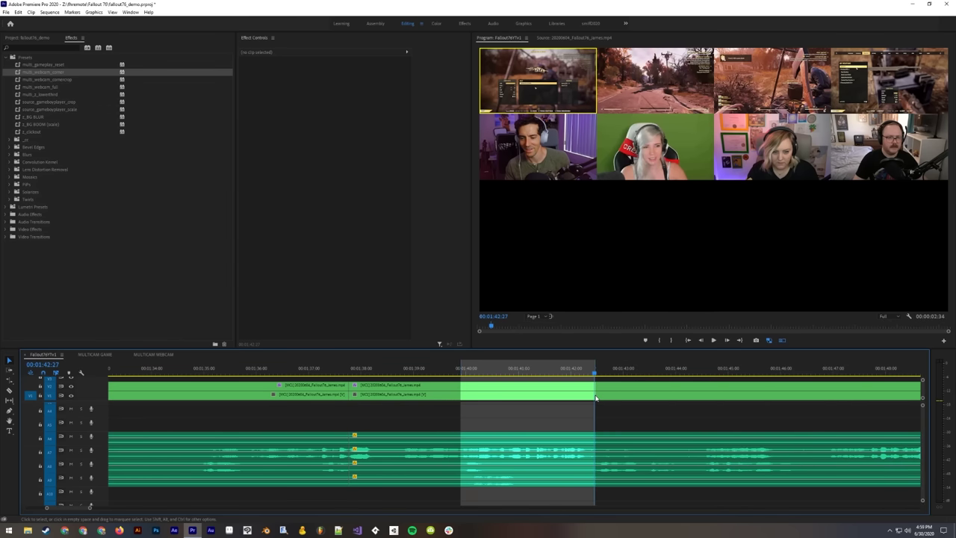
key(apostrophe)
Step: Play past the latest cut and mark an In point at 00:01:40:43
key(space)
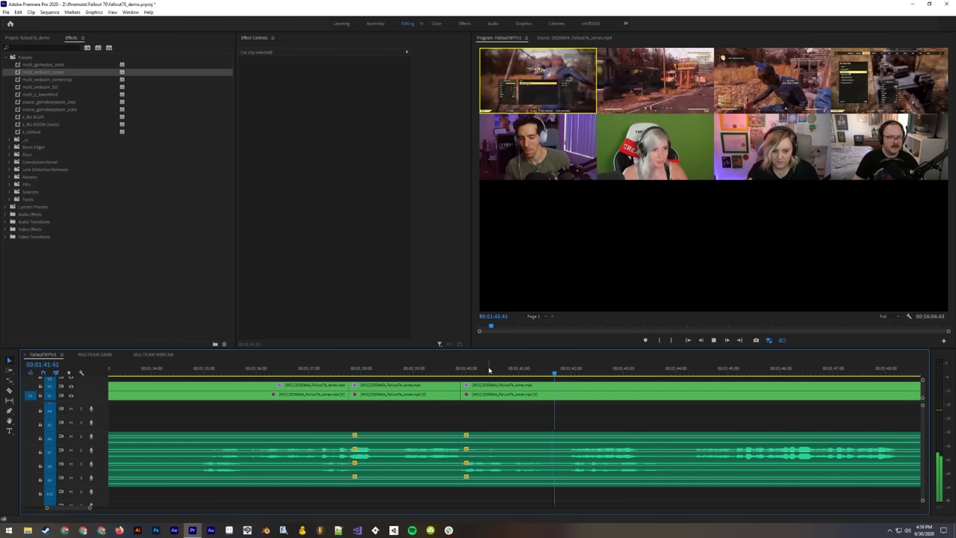
click(486, 368)
key(space)
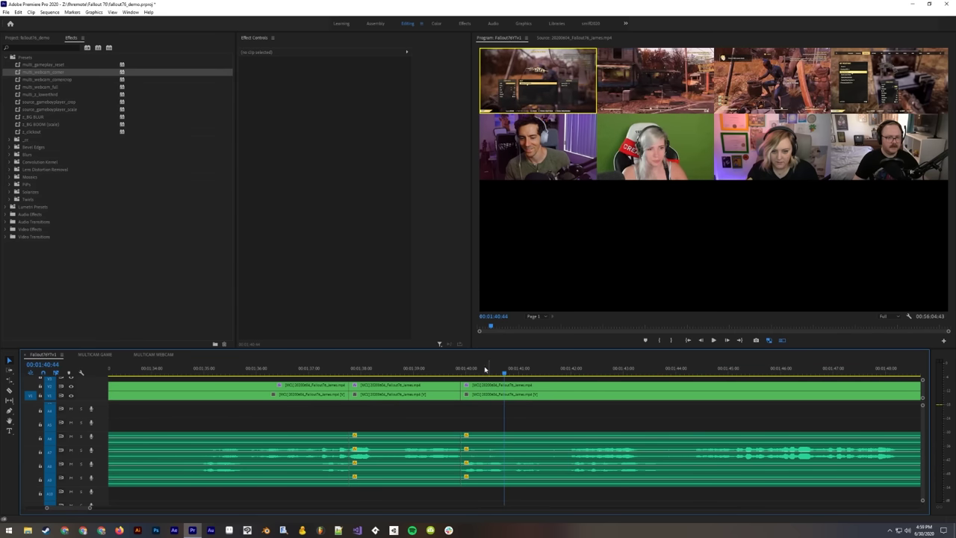
drag(489, 370, 504, 374)
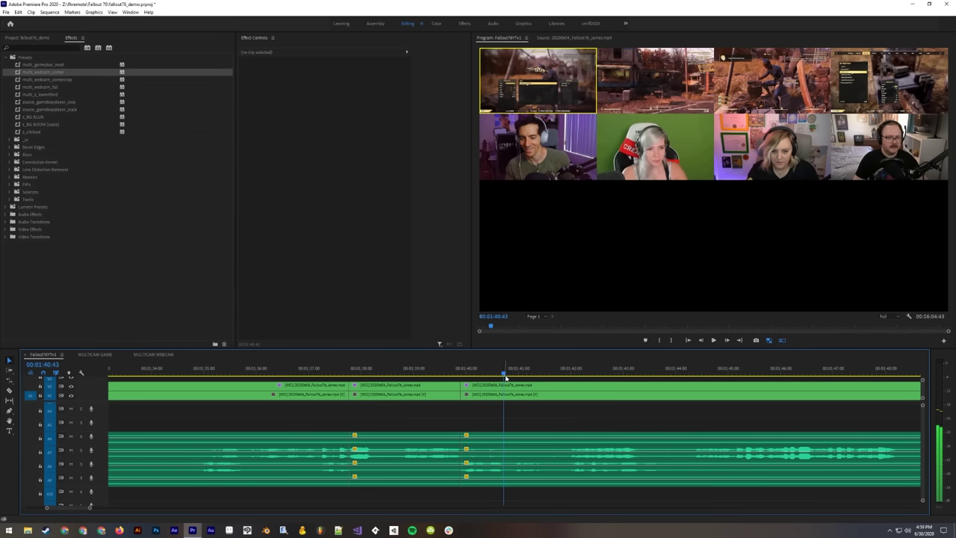
key(i)
Step: Mark the Out point at 00:01:45:18, extract the marked section and play back the resulting cut
key(space)
key(space)
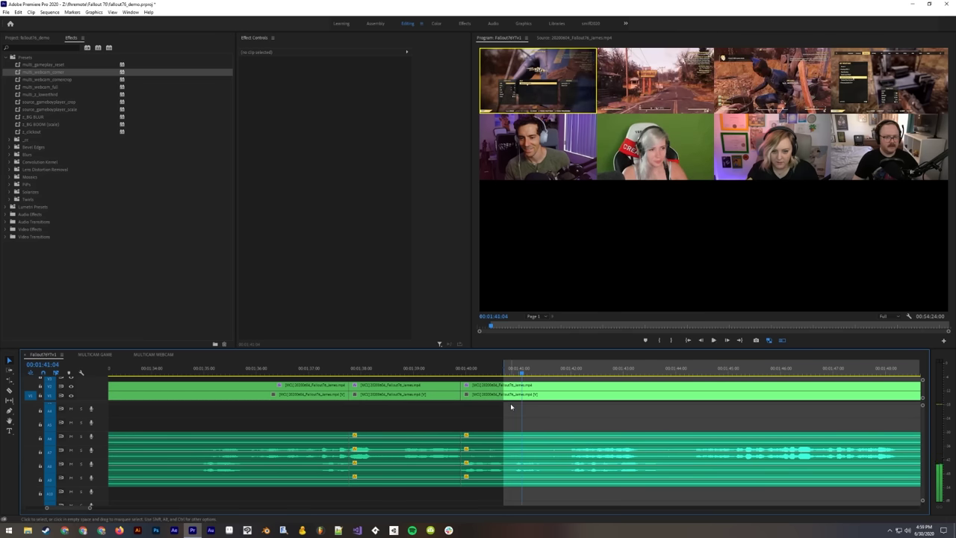
key(space)
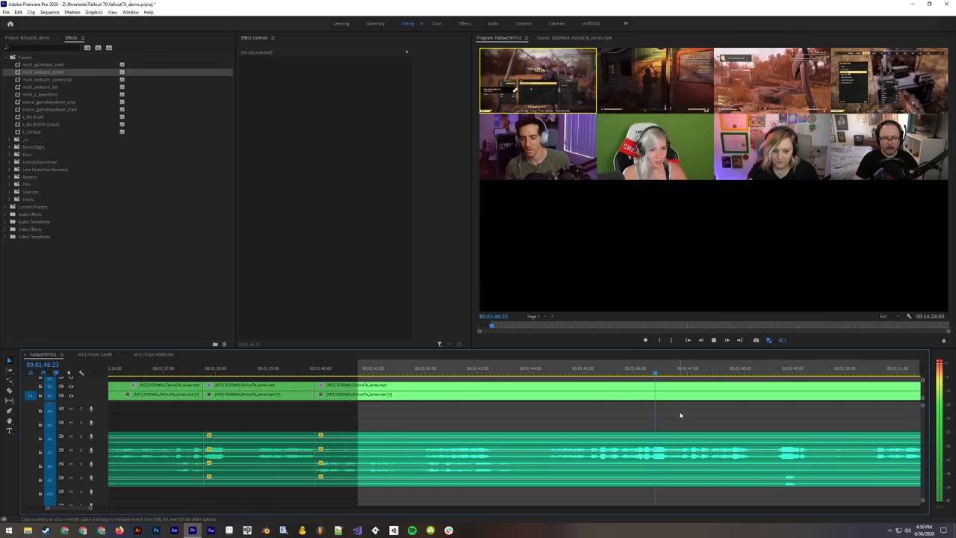
key(space)
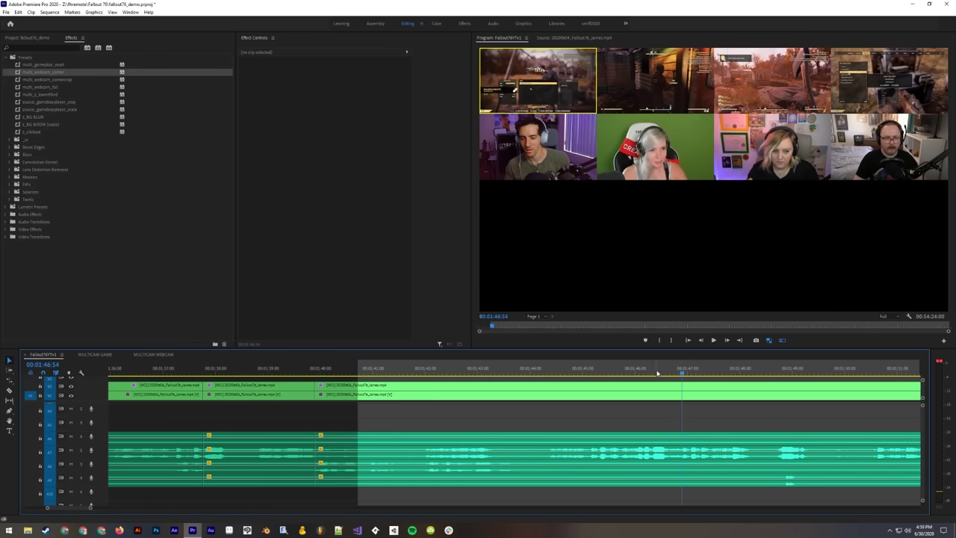
drag(656, 369, 601, 375)
key(space)
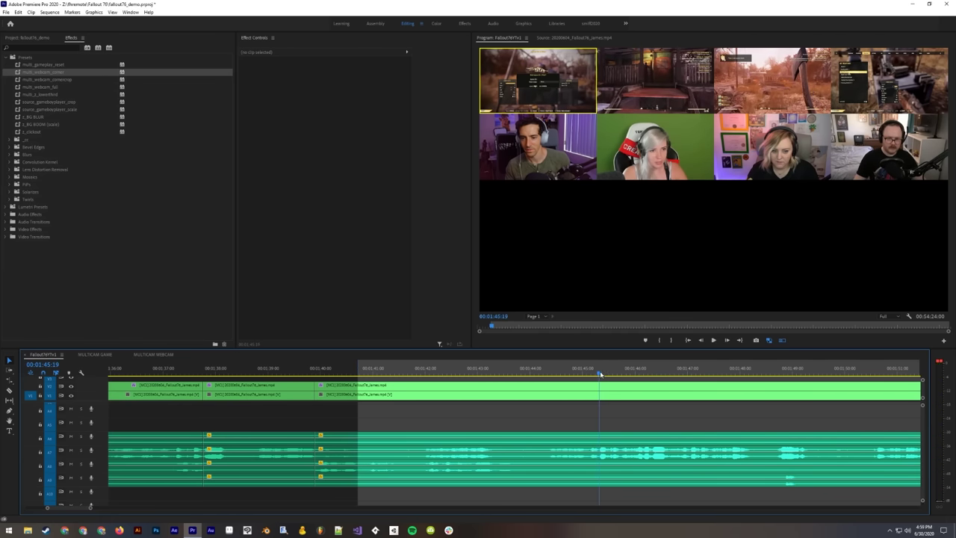
key(o)
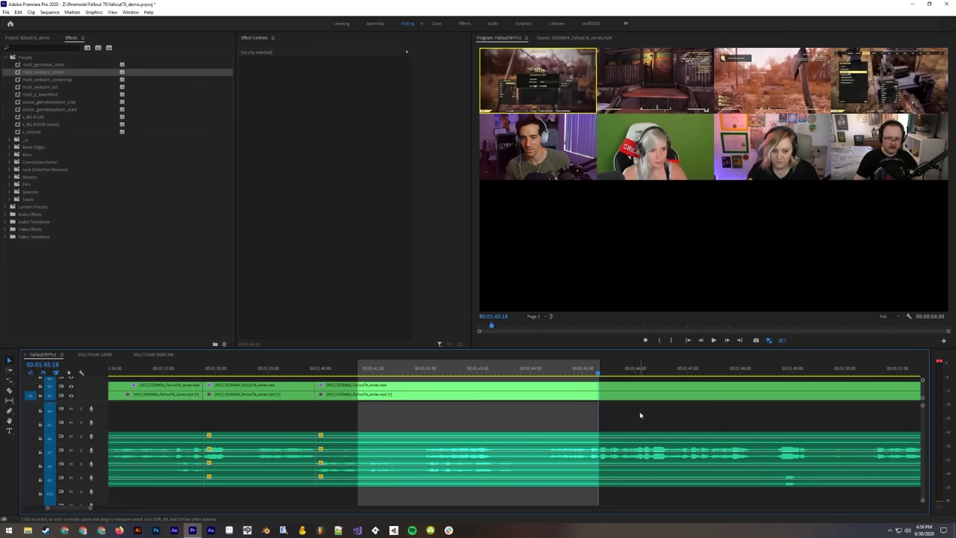
key(apostrophe)
key(space)
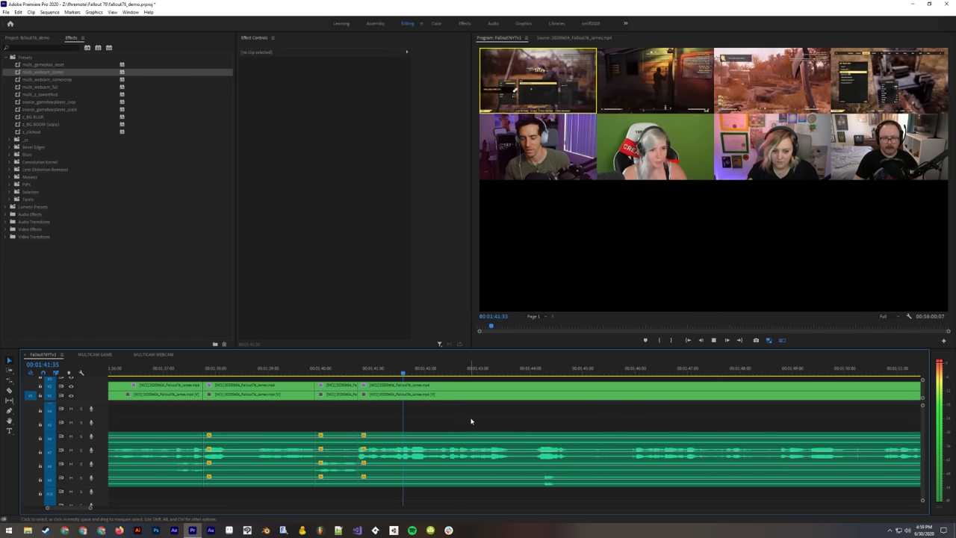
key(space)
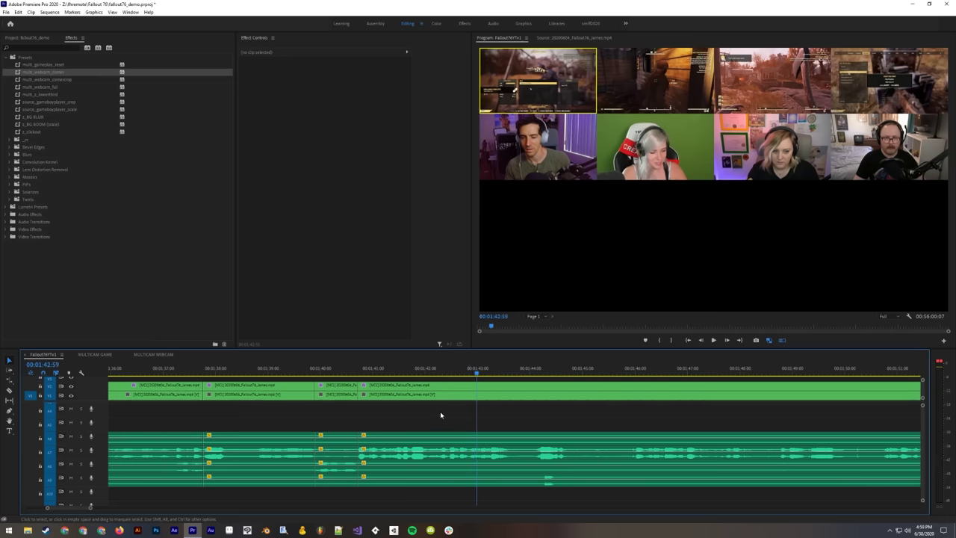
scroll(452, 461, up, 2)
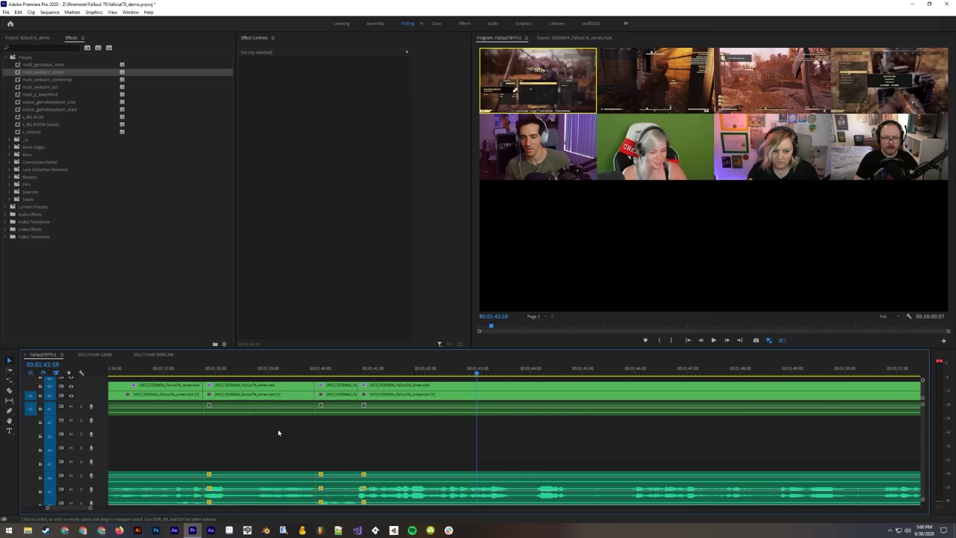
Step: Mark an In point at 00:01:43:36 in the main sequence, set an Out point further on and extract the marked section
mouse_move(259, 372)
mouse_down()
mouse_move(453, 380)
mouse_move(344, 391)
mouse_move(510, 375)
mouse_up()
key(i)
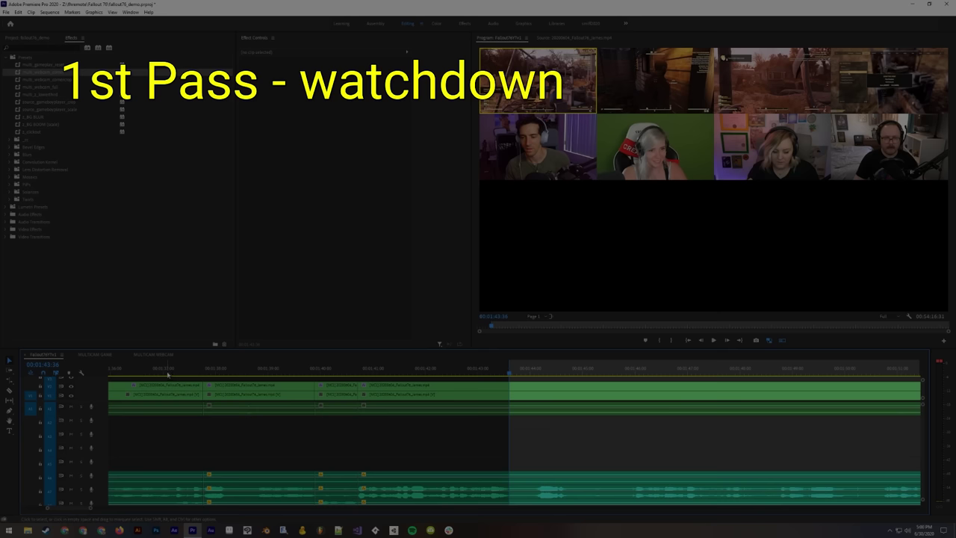
click(399, 375)
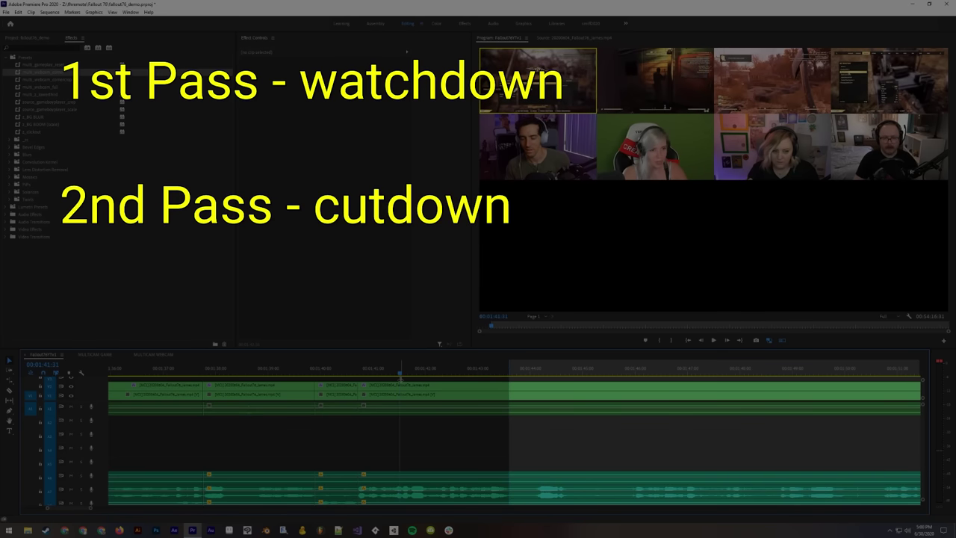
drag(470, 371, 634, 372)
key(o)
key(apostrophe)
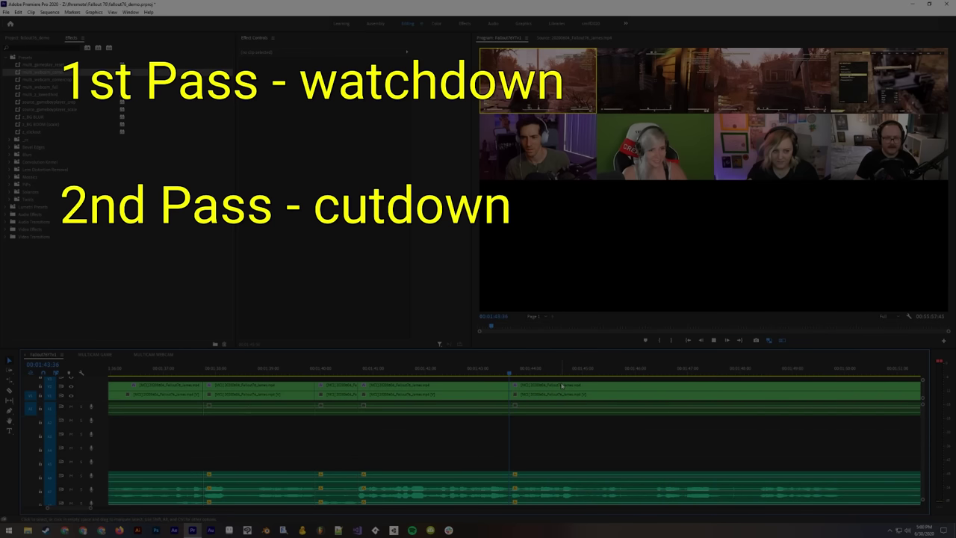
Step: Play on from the latest cut and extract two more sections, starting at 00:01:44:48 and 00:01:45:54
key(space)
key(i)
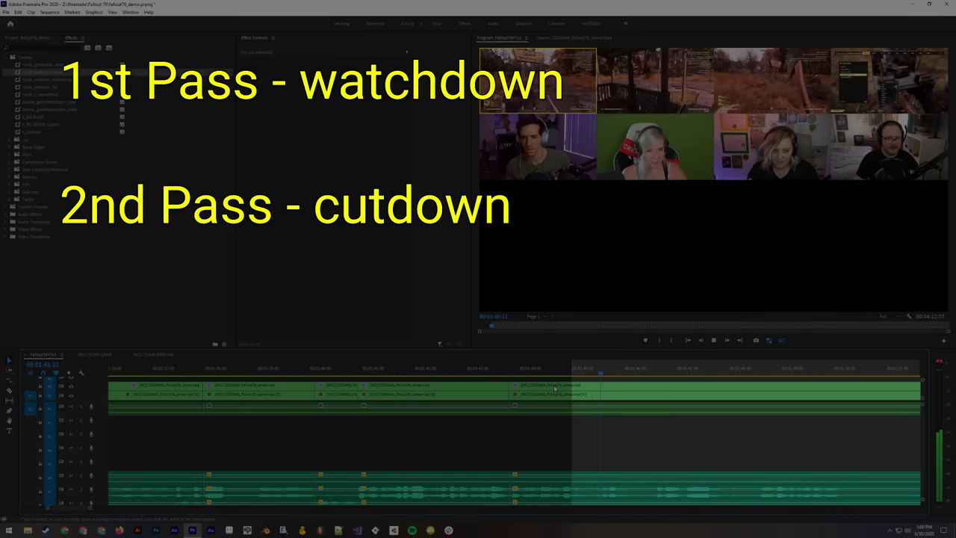
key(space)
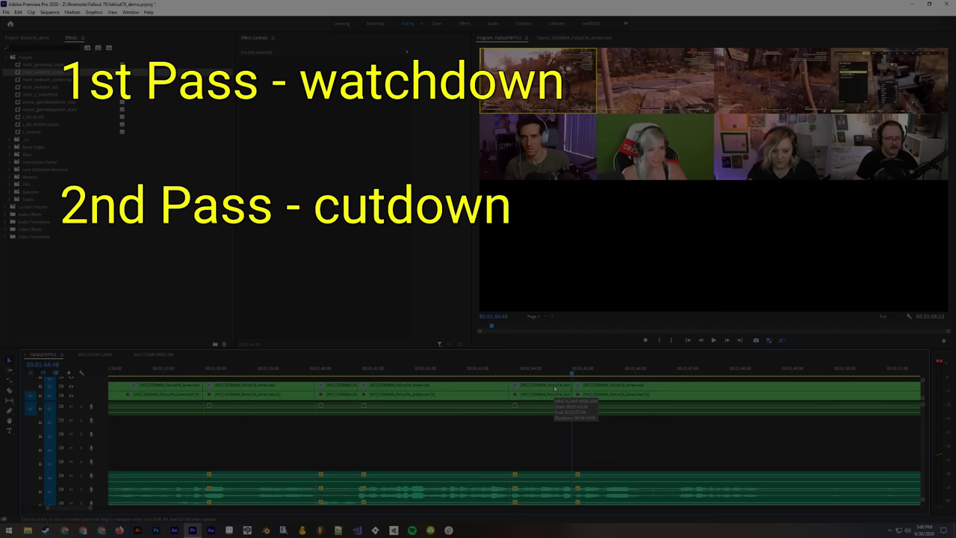
click(632, 369)
key(space)
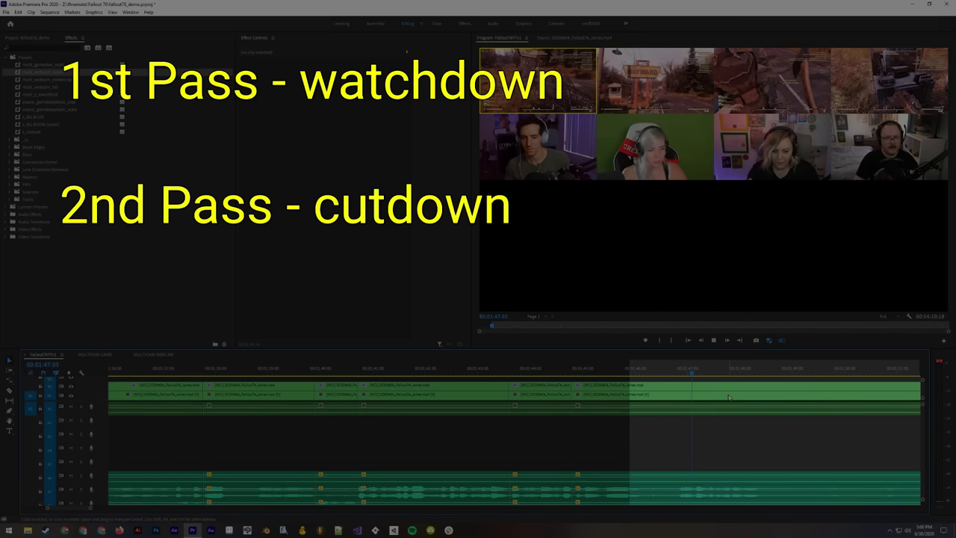
key(space)
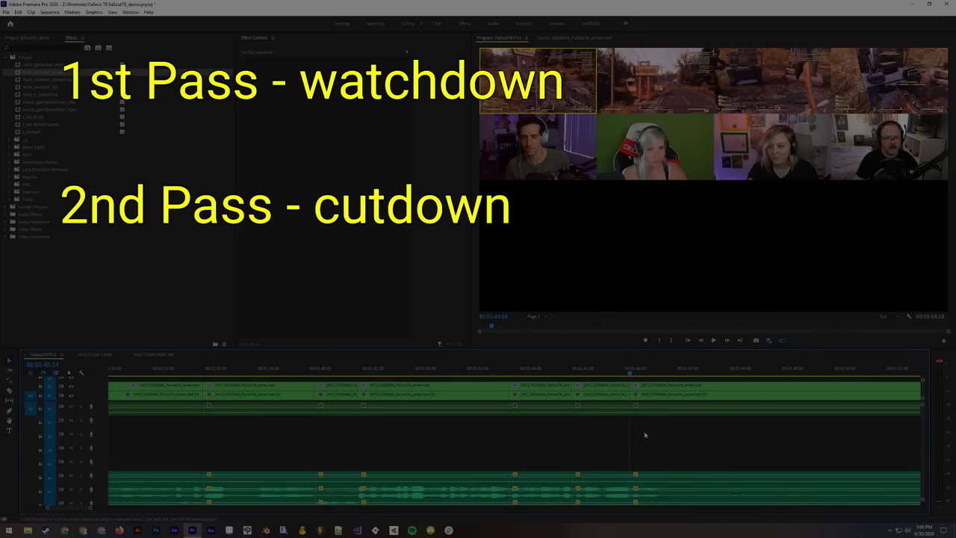
Step: Review the run of cuts against the whole sequence and return the playhead to the cut at 00:01:37:53
key(minus)
key(minus)
key(minus)
key(minus)
key(minus)
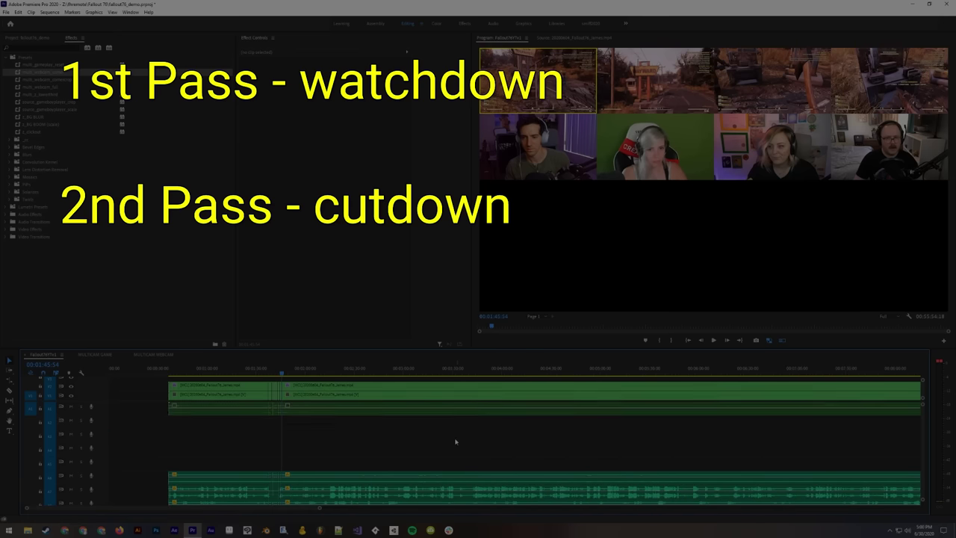
key(equal)
key(equal)
key(equal)
key(equal)
drag(268, 373, 289, 374)
key(Down)
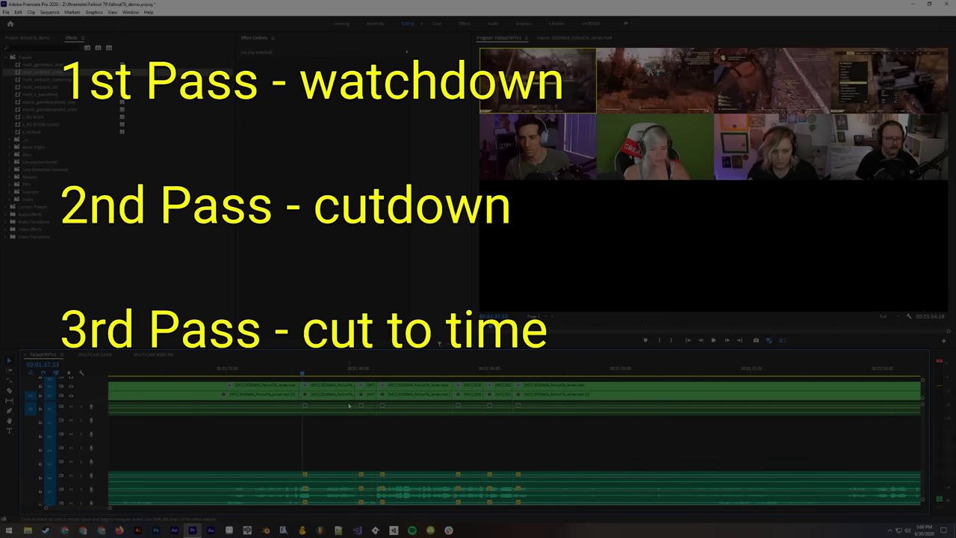
Step: Play back the trimmed part of the main sequence and mark an In point at 00:01:39:52
key(equal)
drag(602, 374, 722, 390)
key(space)
key(i)
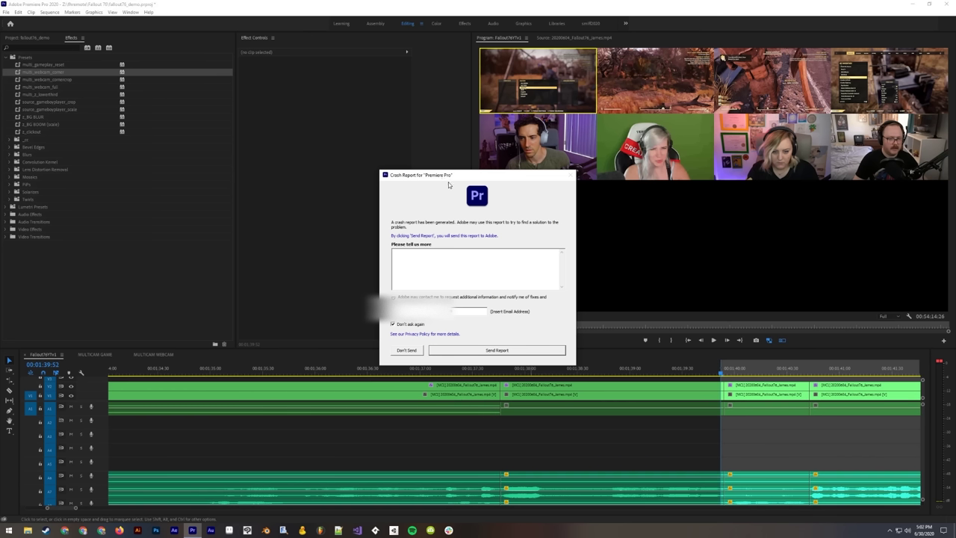
Step: Dismiss the Premiere Pro crash report without sending it
click(407, 350)
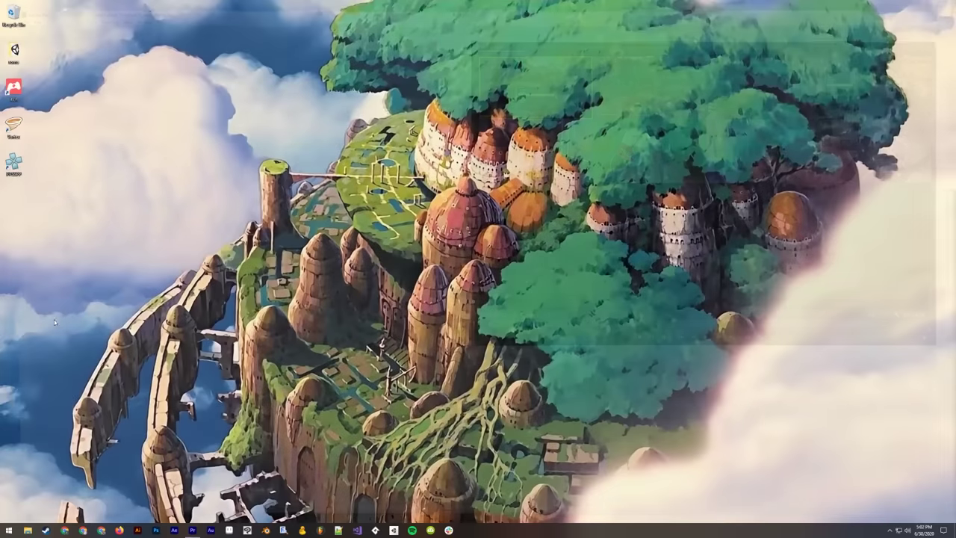